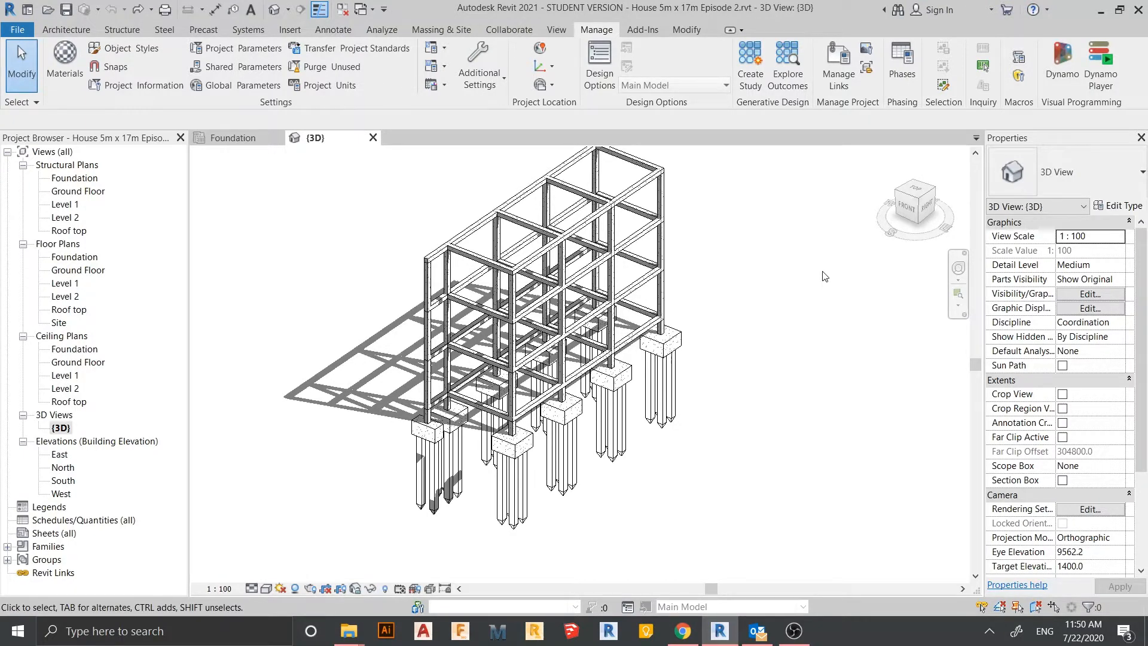
middle_click_drag(825, 277, 781, 307, "shift")
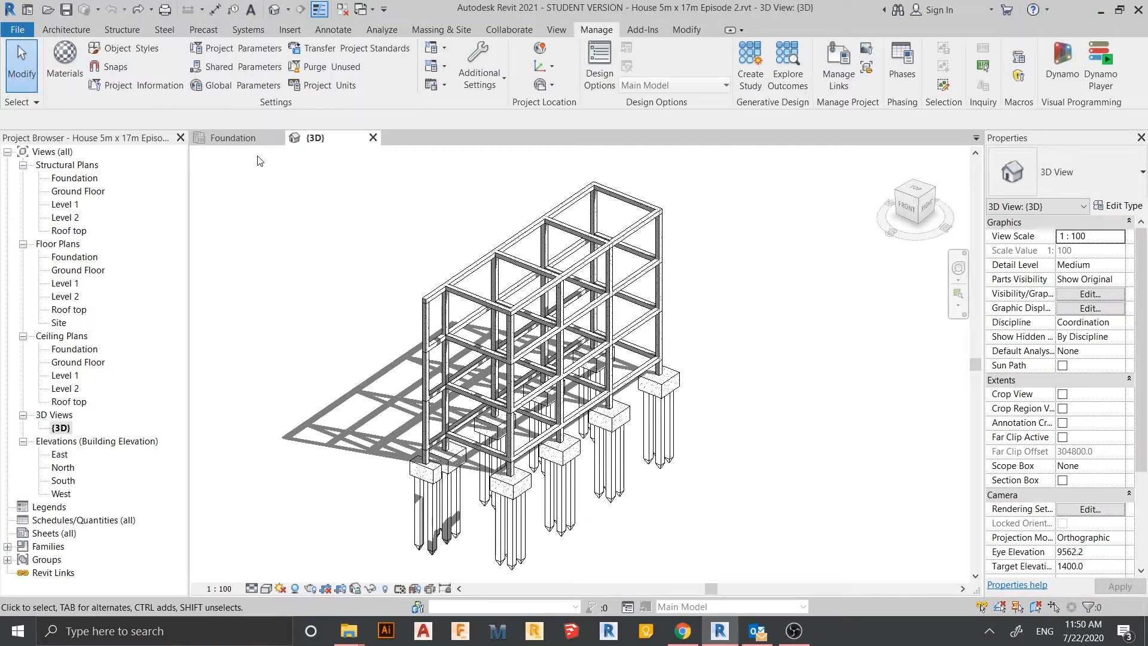
mouse_move(719, 318)
middle_mouse_down()
mouse_move(700, 279)
mouse_move(731, 305)
middle_mouse_up()
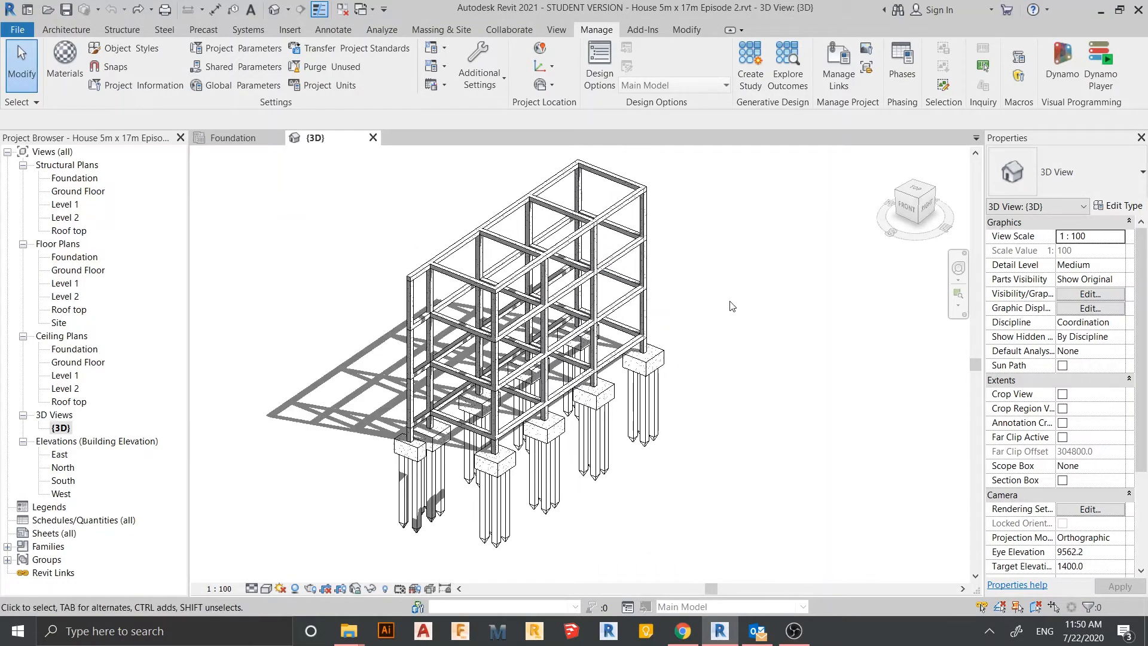
middle_click_drag(750, 348, 753, 359)
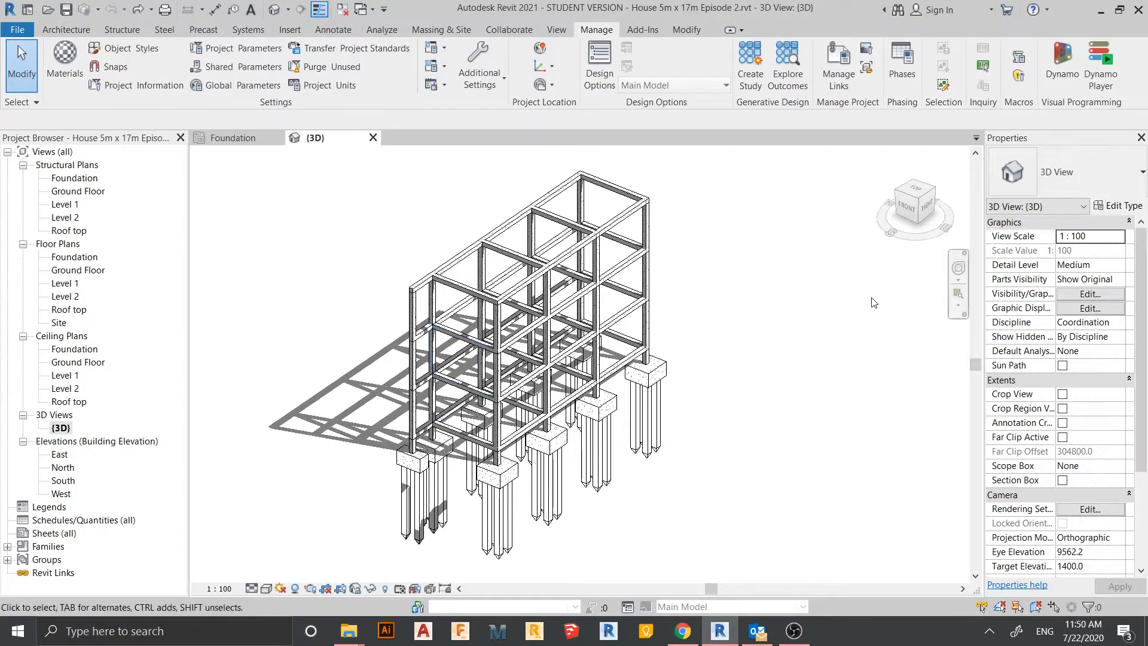
middle_click_drag(743, 373, 758, 359)
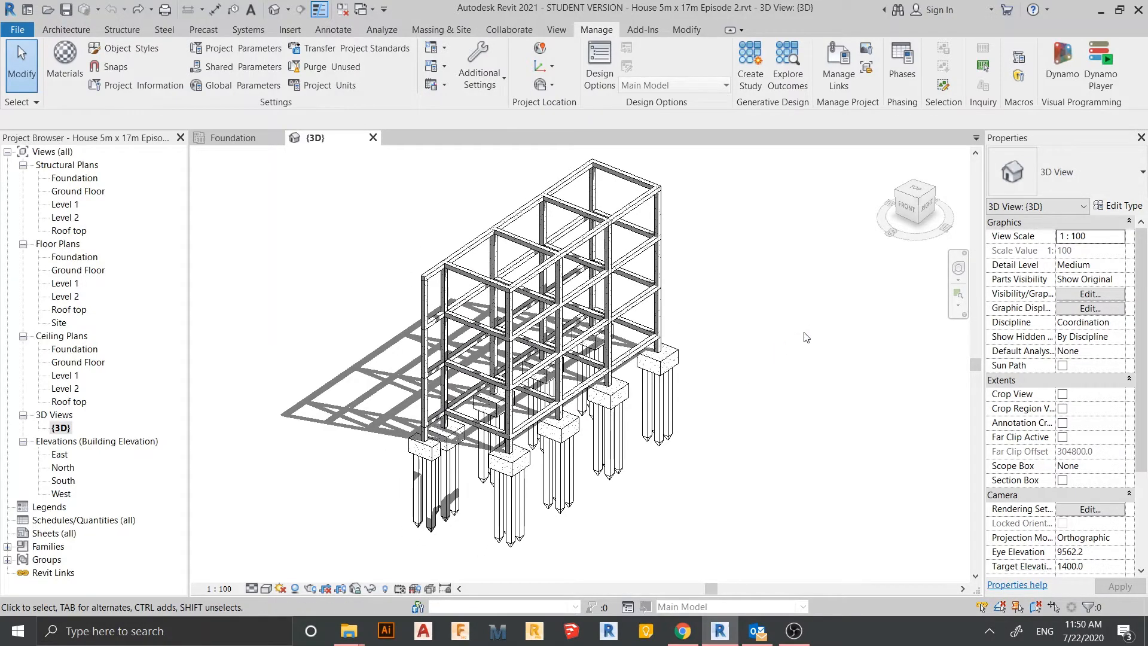
middle_click_drag(559, 472, 568, 419)
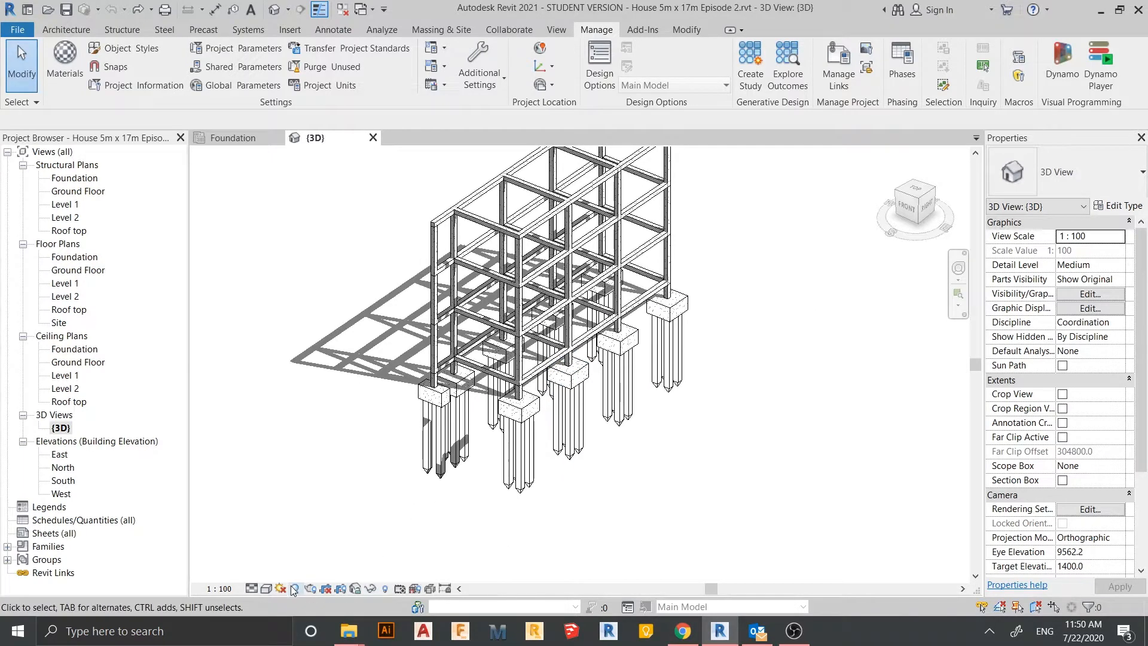
Turn off shadows in the 3D view and set its visual style to Consistent Colors.
left_click(294, 589)
middle_click_drag(386, 462, 300, 550)
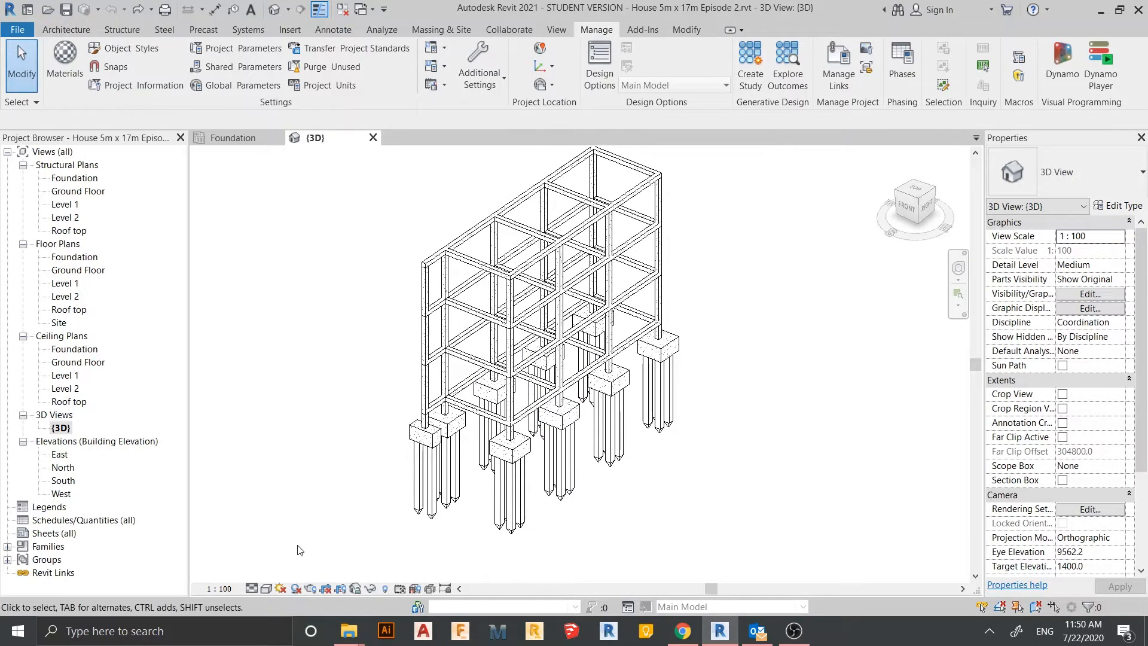
left_click(271, 585)
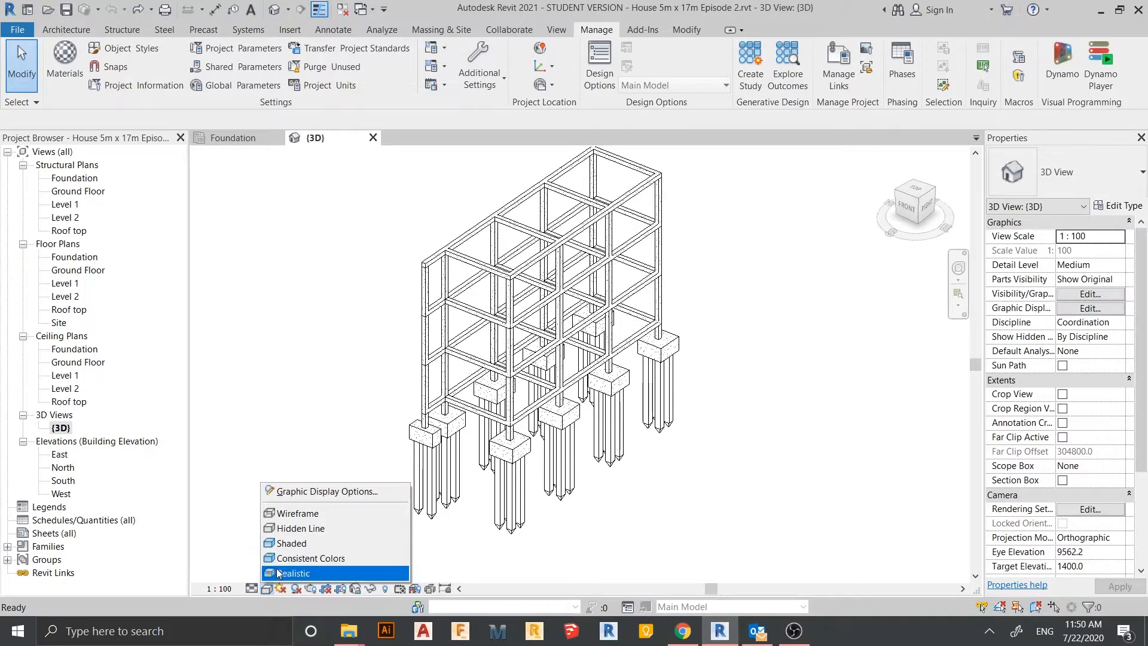
left_click(276, 571)
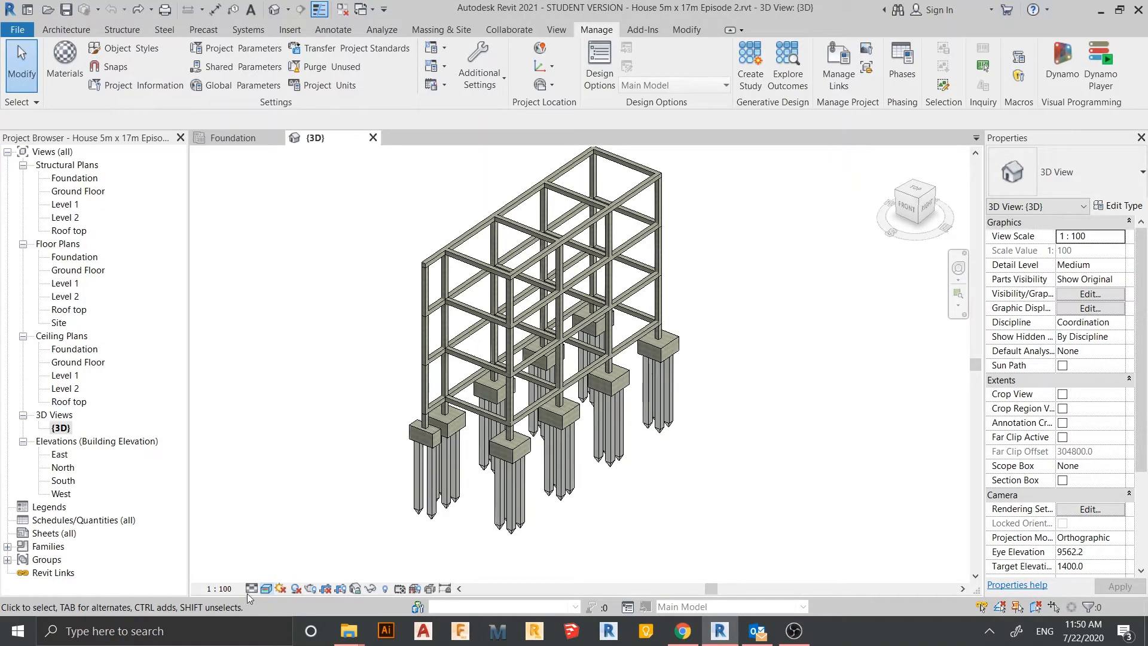
left_click(266, 590)
left_click(333, 556)
Delete the beams and columns of the frame's two upper storeys, selecting them from the front view.
middle_click_drag(732, 463, 673, 400)
left_click(905, 208)
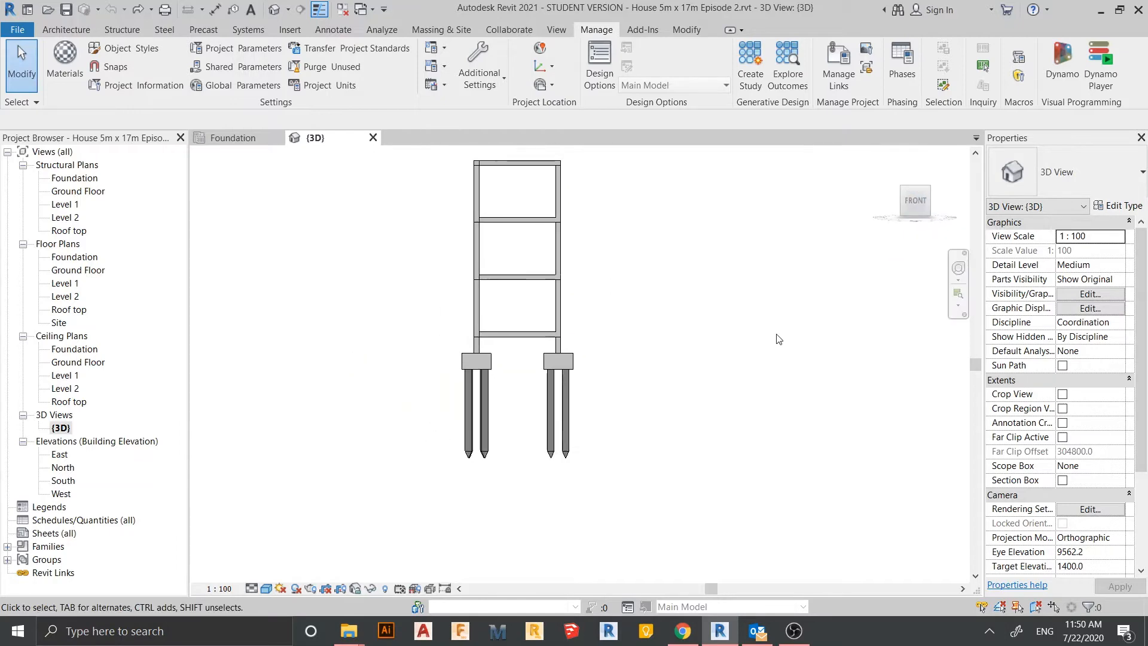
left_click_drag(740, 267, 435, 385)
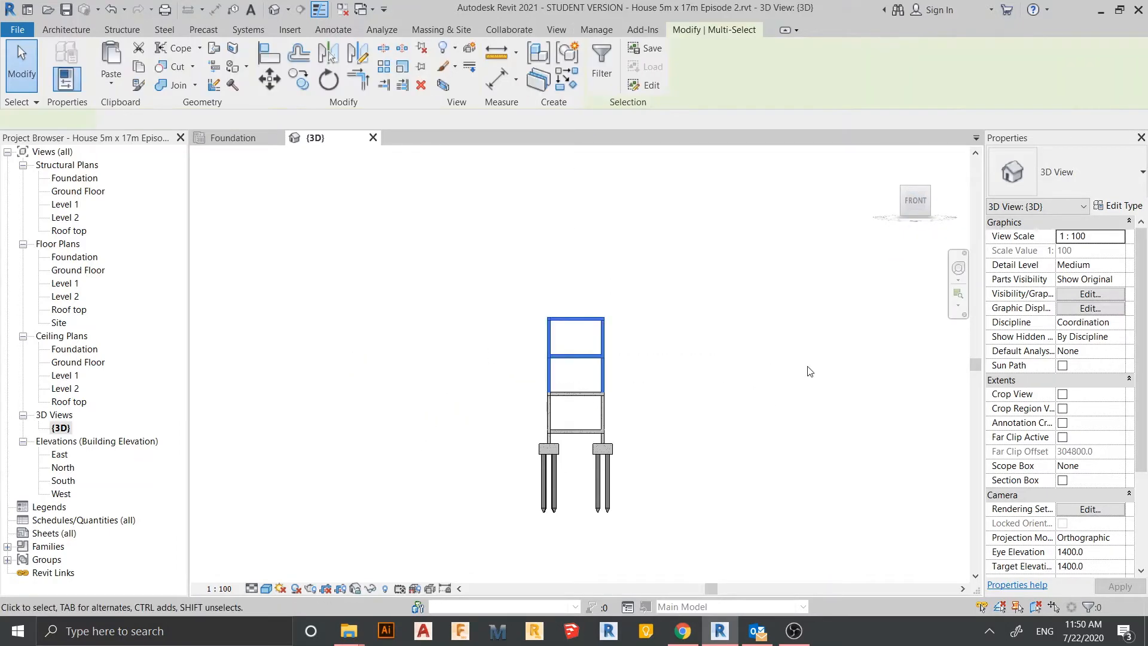
key("Delete")
scroll(810, 372, "down", 2)
middle_click_drag(810, 371, 625, 459)
middle_click_drag(618, 430, 671, 442)
scroll(609, 418, "up", 2)
scroll(758, 402, "down", 1)
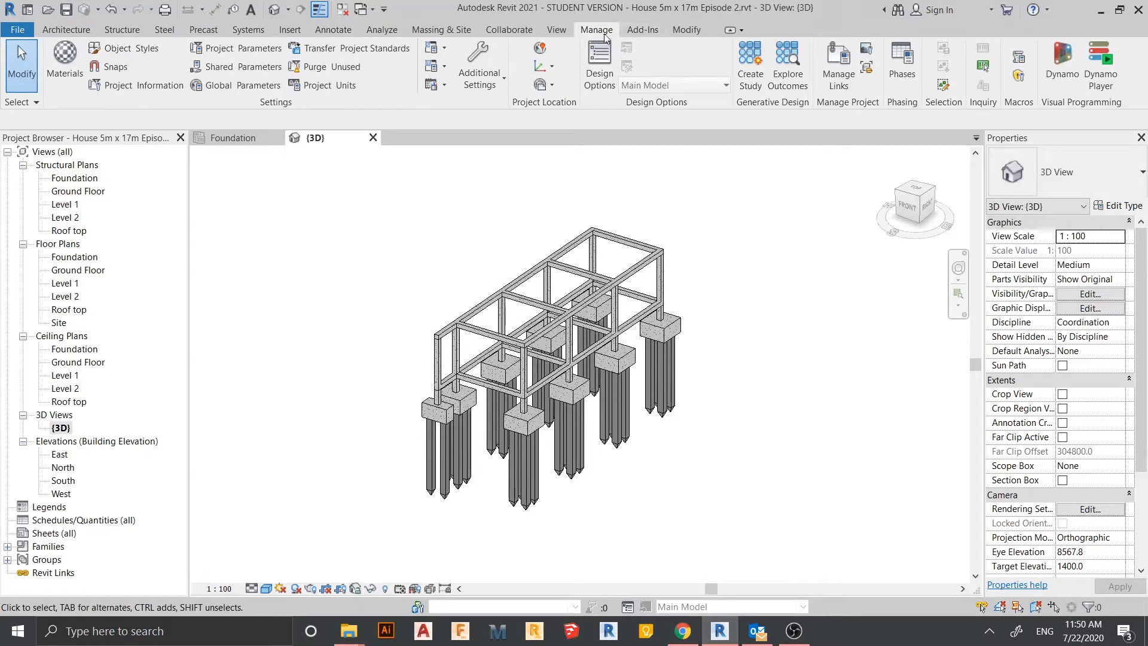
Create a new project material and name it "white paint".
left_click(76, 70)
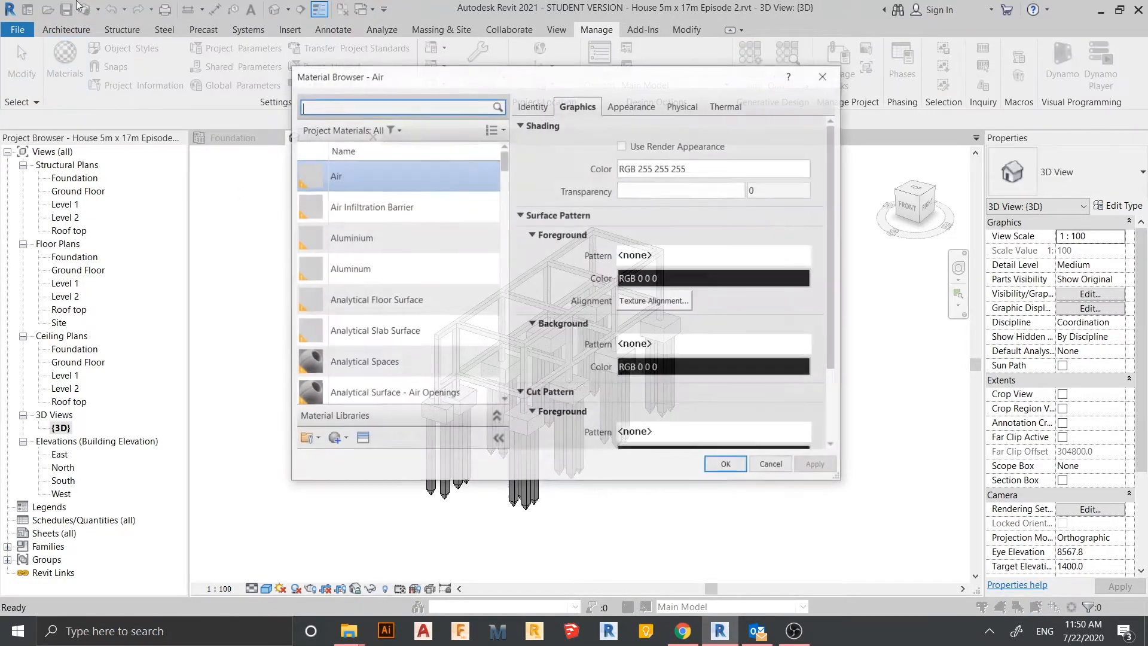
left_click(333, 438)
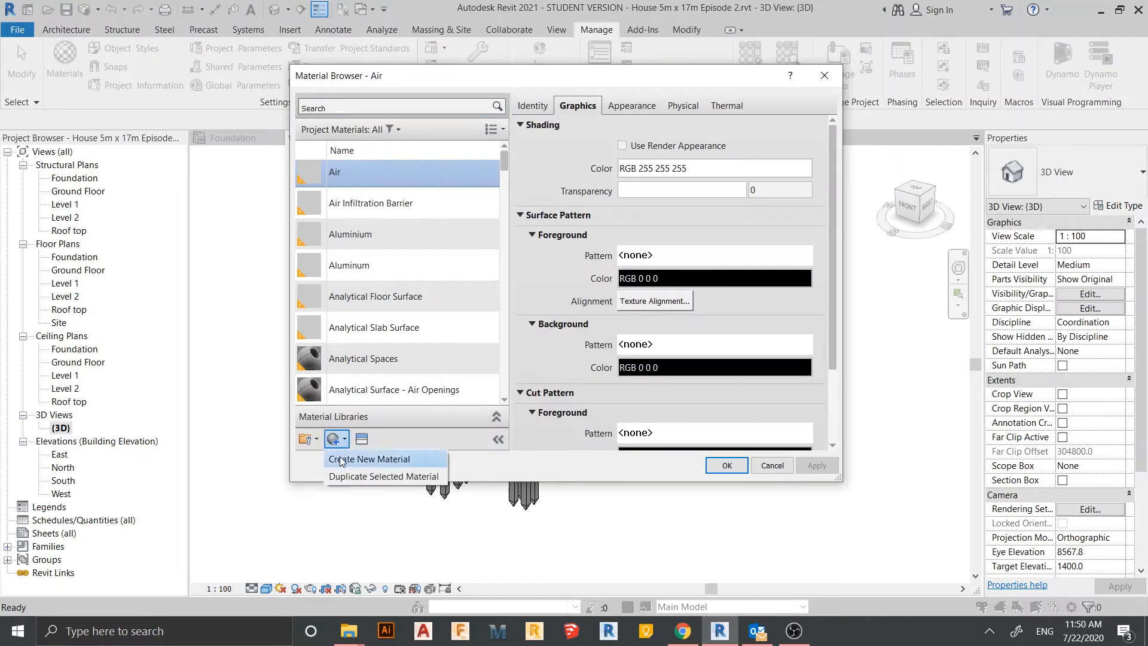
left_click(365, 457)
right_click(423, 282)
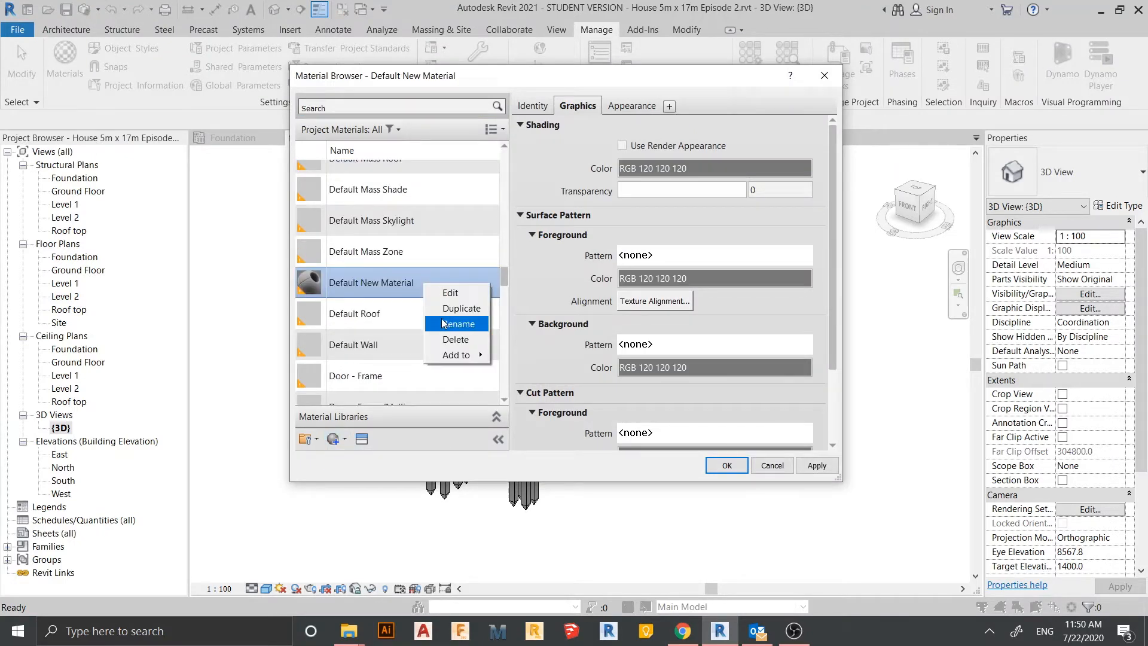
left_click(444, 321)
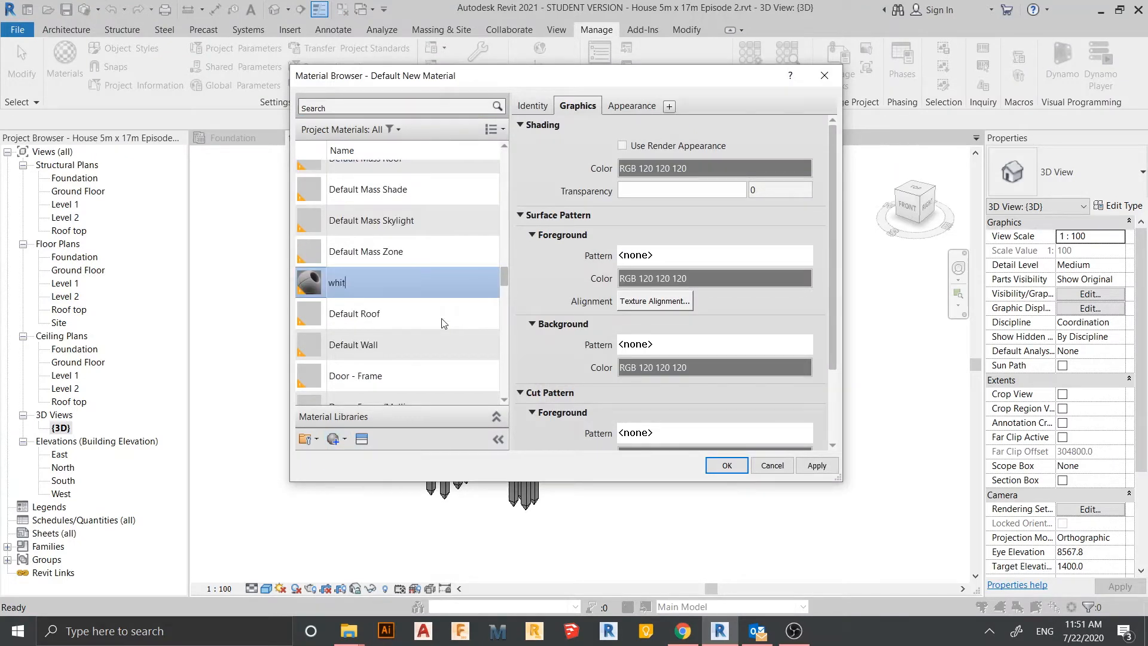
type("white paint")
key("Return")
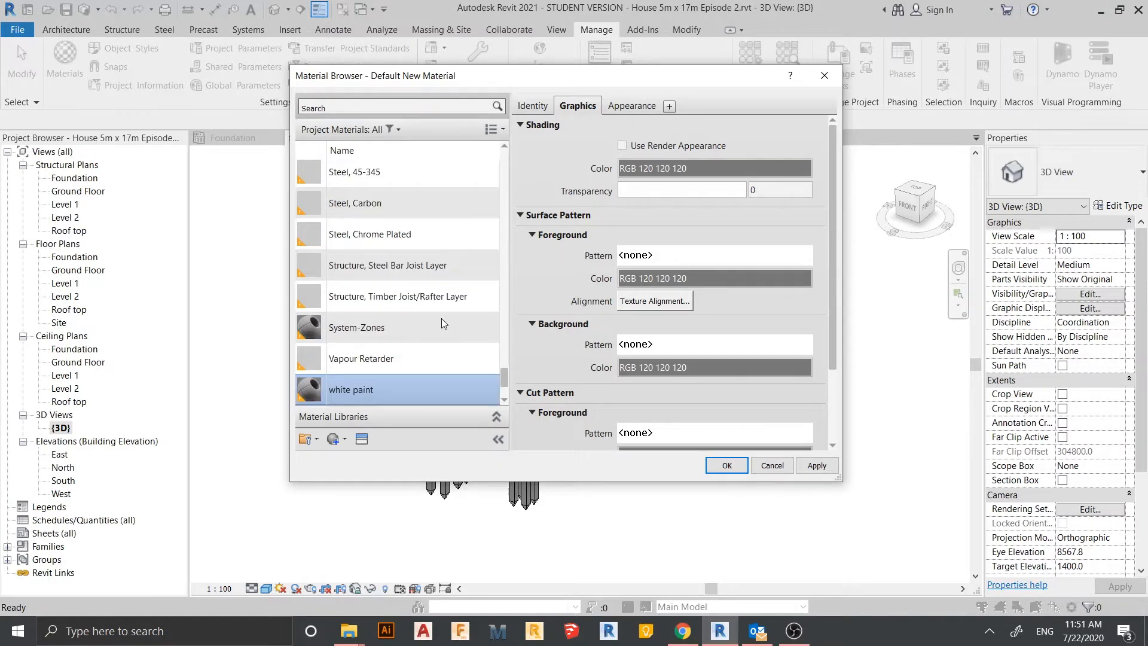
Replace the white paint material's appearance with the Paint asset from the Appearance Library's Paint category and save the material.
left_click(362, 439)
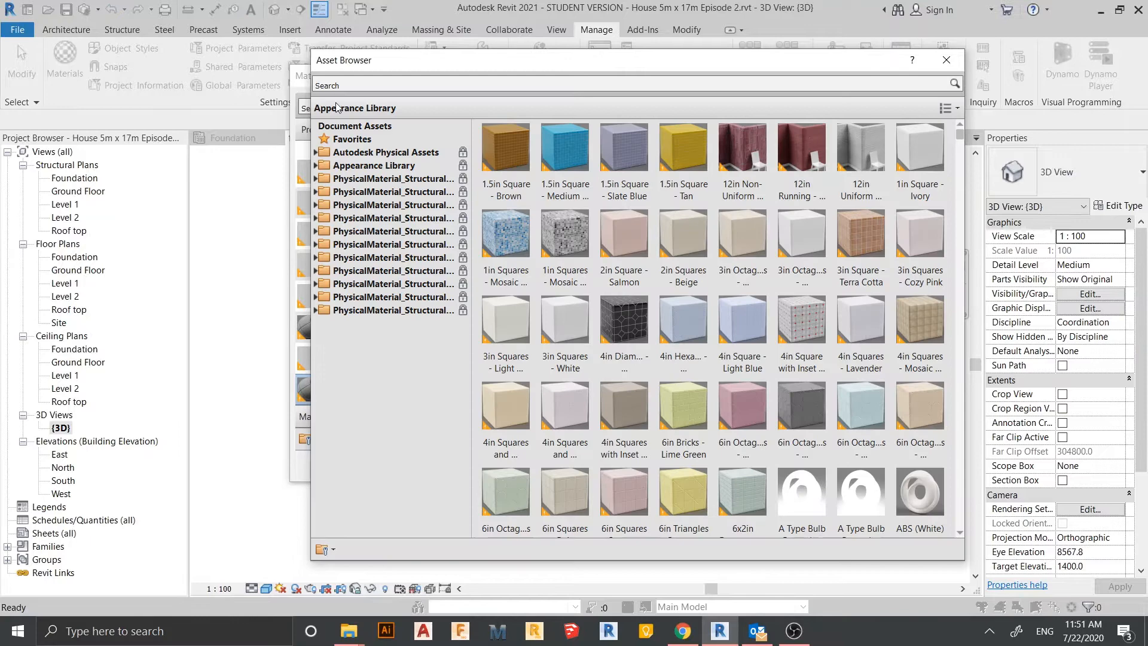
double_click(372, 165)
scroll(384, 478, "down", 1)
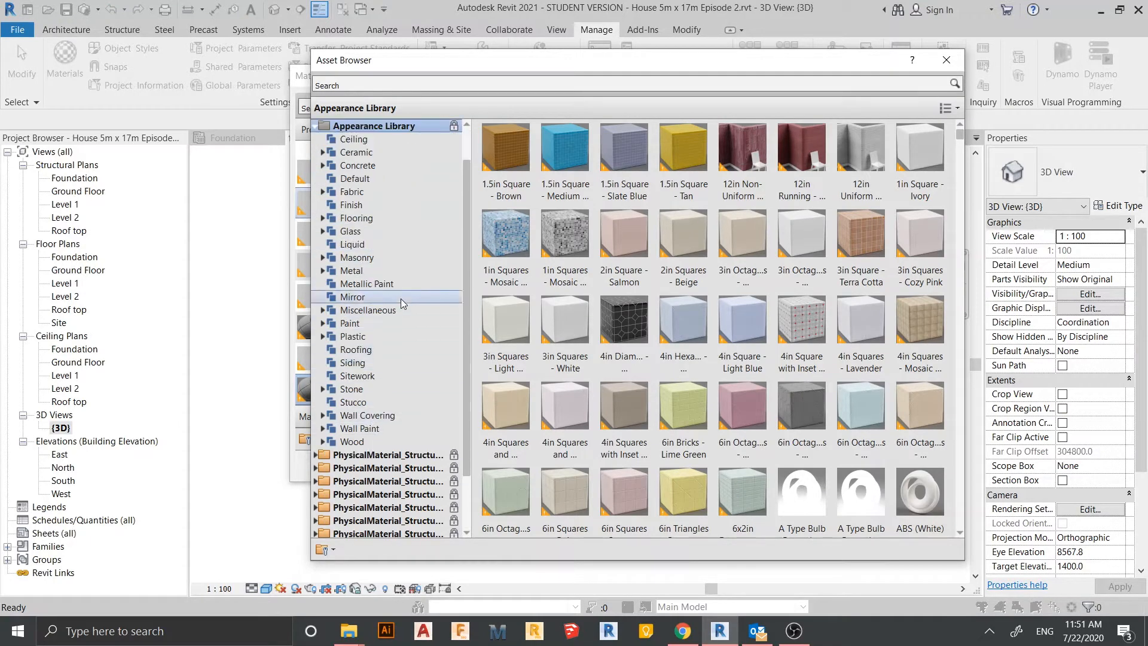
double_click(366, 325)
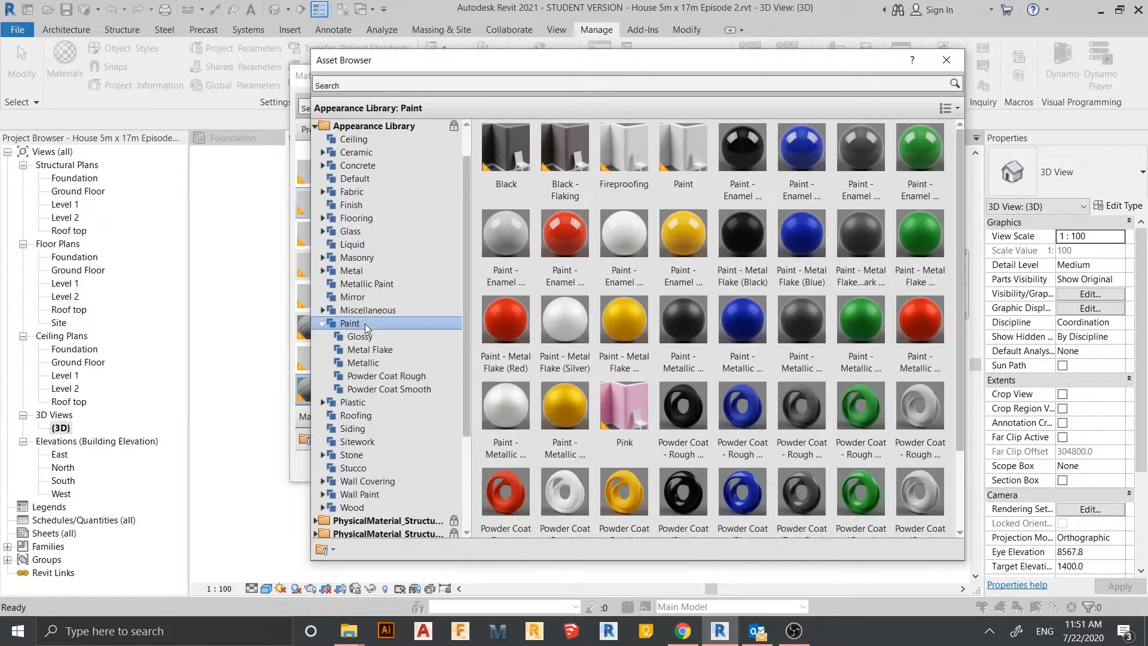
scroll(820, 396, "down", 3)
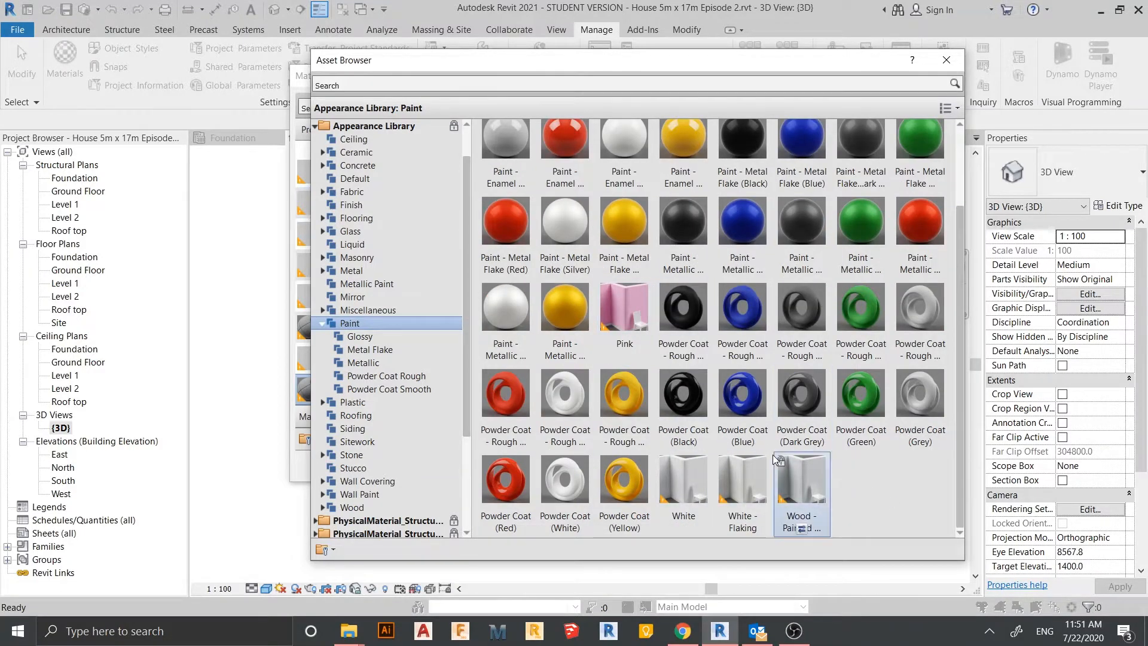
scroll(772, 454, "up", 3)
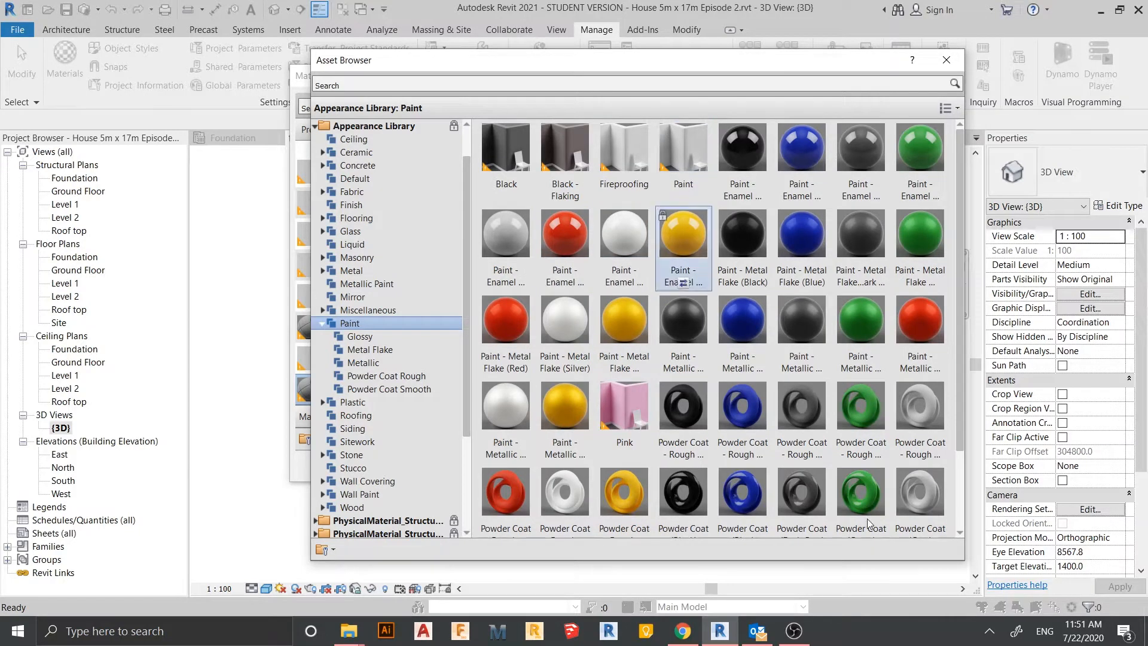
left_click(932, 66)
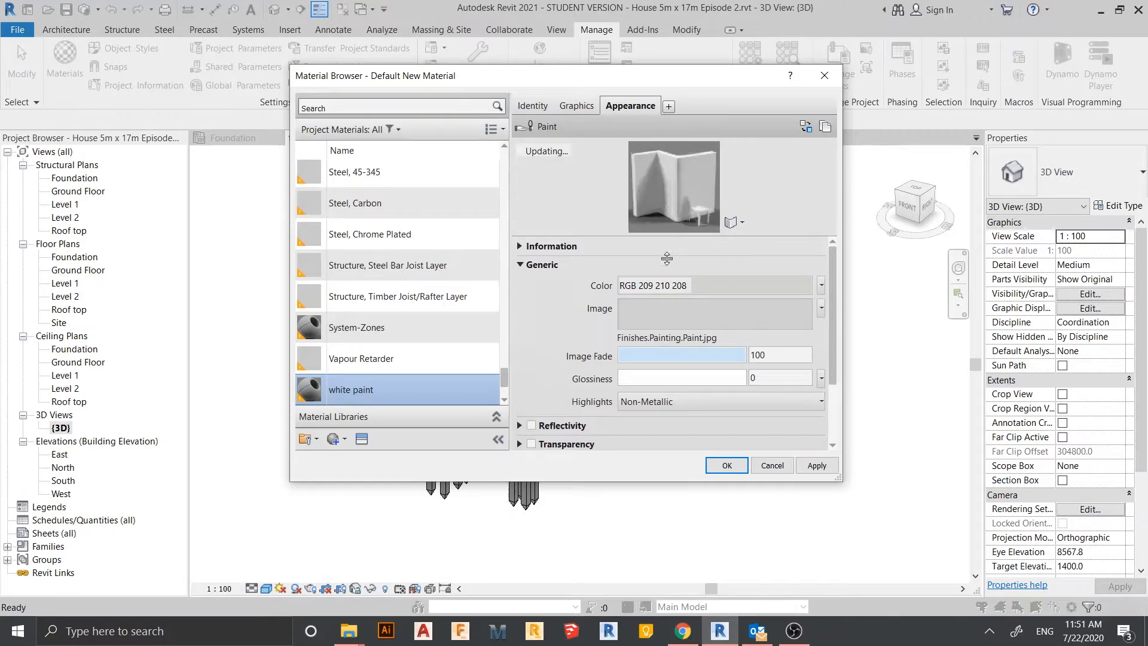
mouse_move(657, 197)
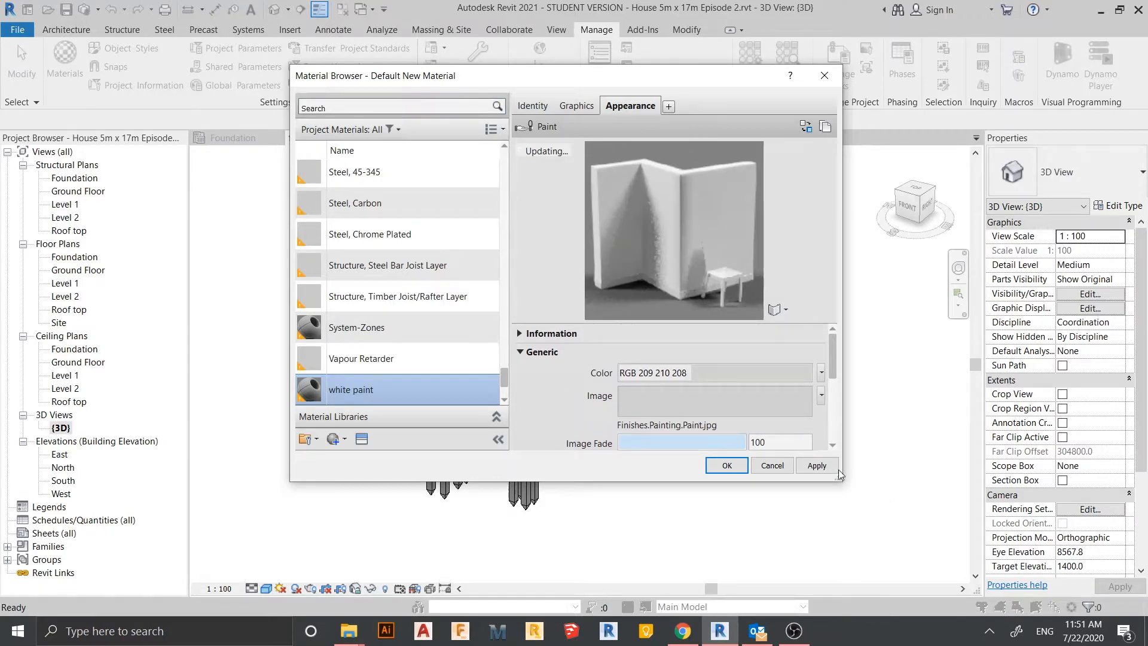
left_click(726, 465)
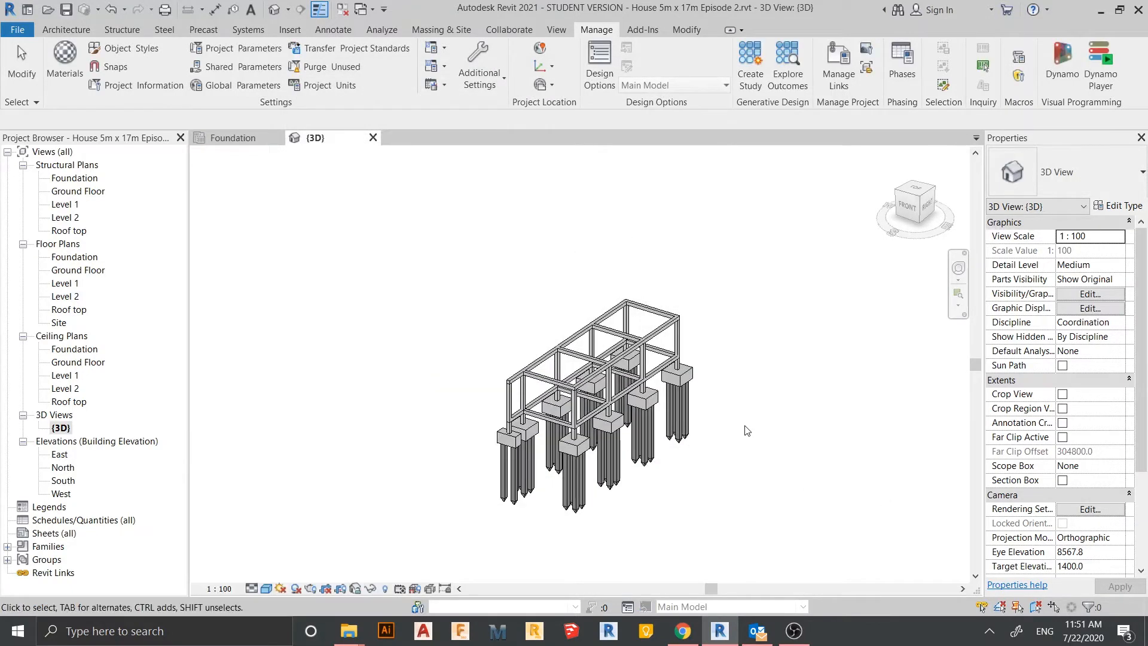
middle_click_drag(717, 418, 694, 449)
middle_click_drag(632, 452, 662, 376)
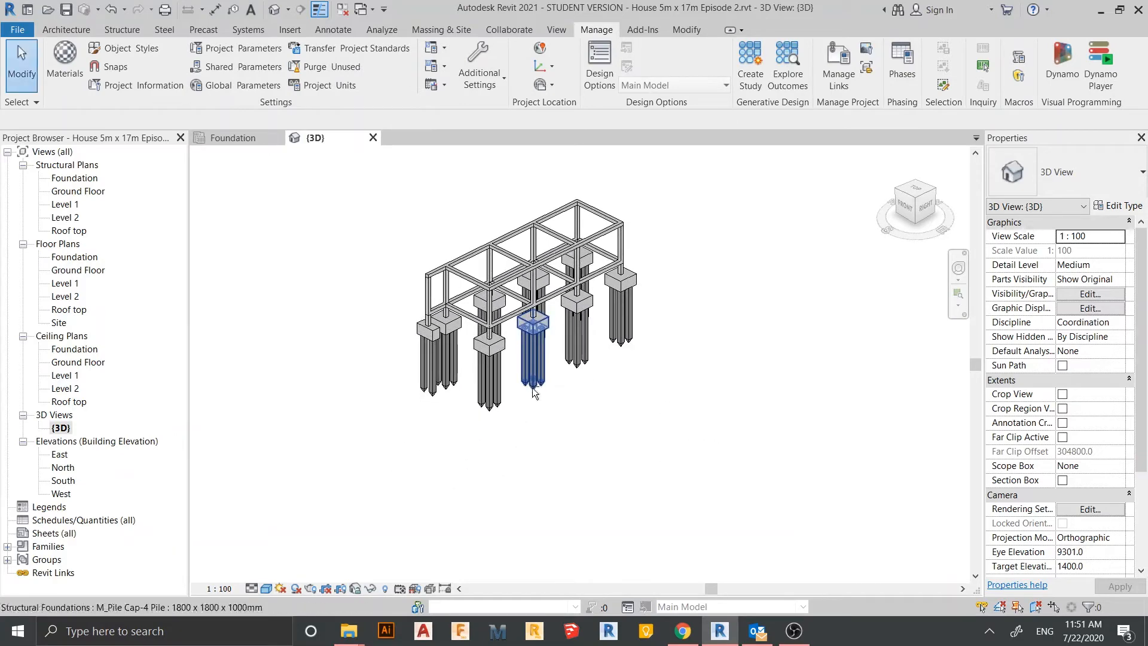
middle_click_drag(555, 422, 533, 461)
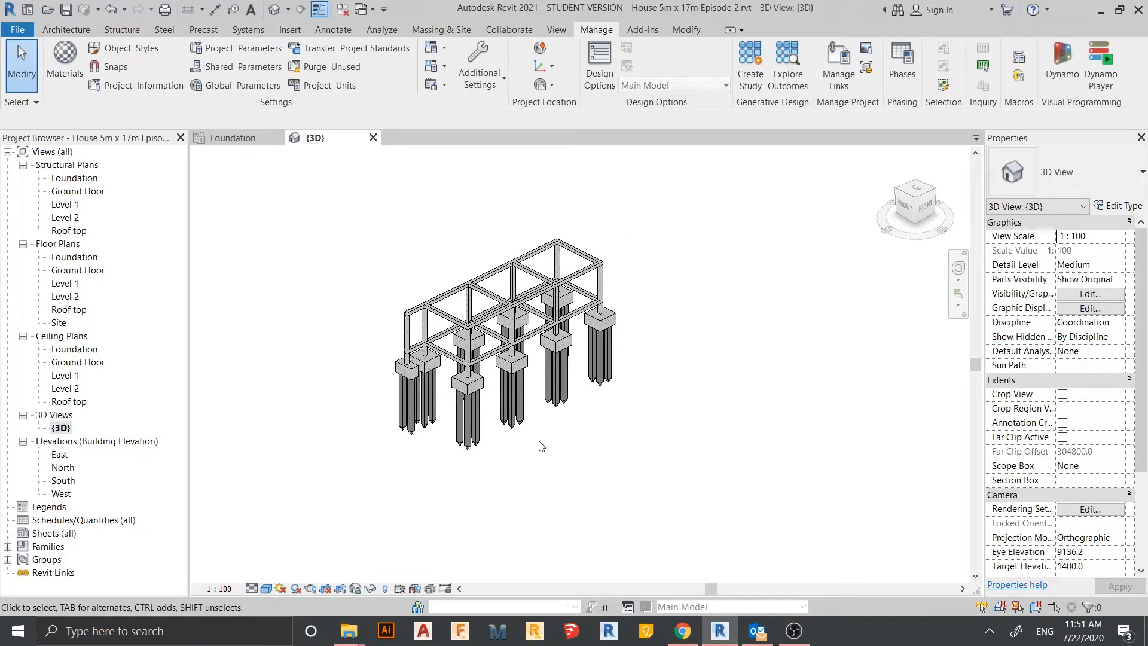
middle_click_drag(622, 463, 578, 457)
middle_click_drag(681, 421, 707, 454)
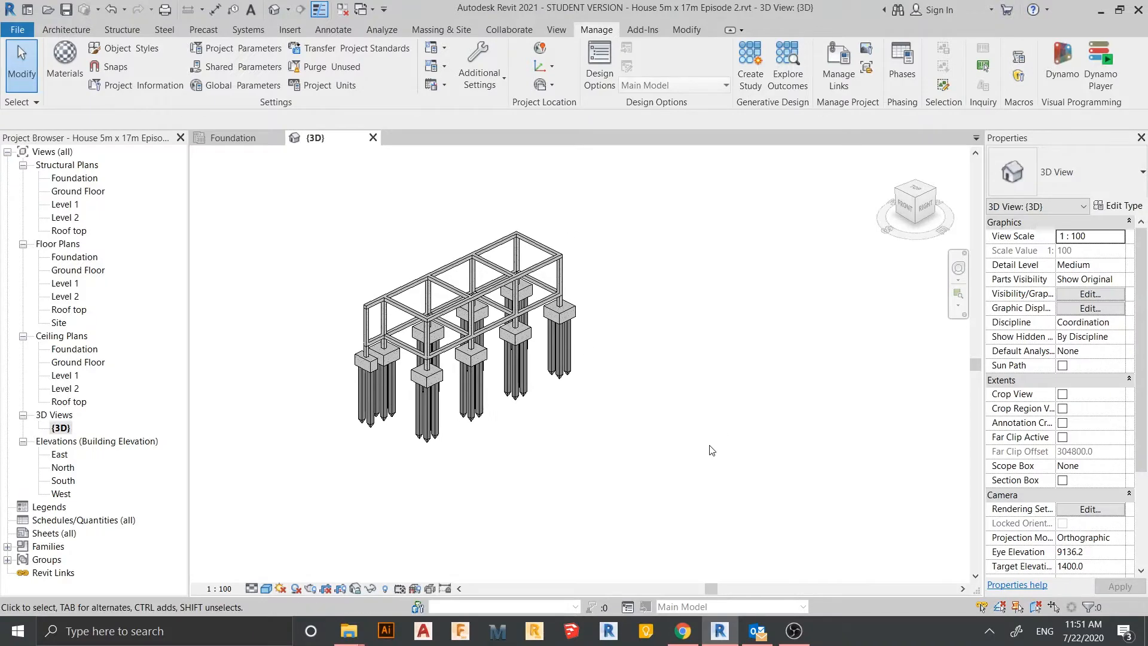
middle_click_drag(623, 459, 660, 446)
middle_click_drag(563, 442, 604, 426, "shift")
middle_click_drag(604, 425, 594, 468)
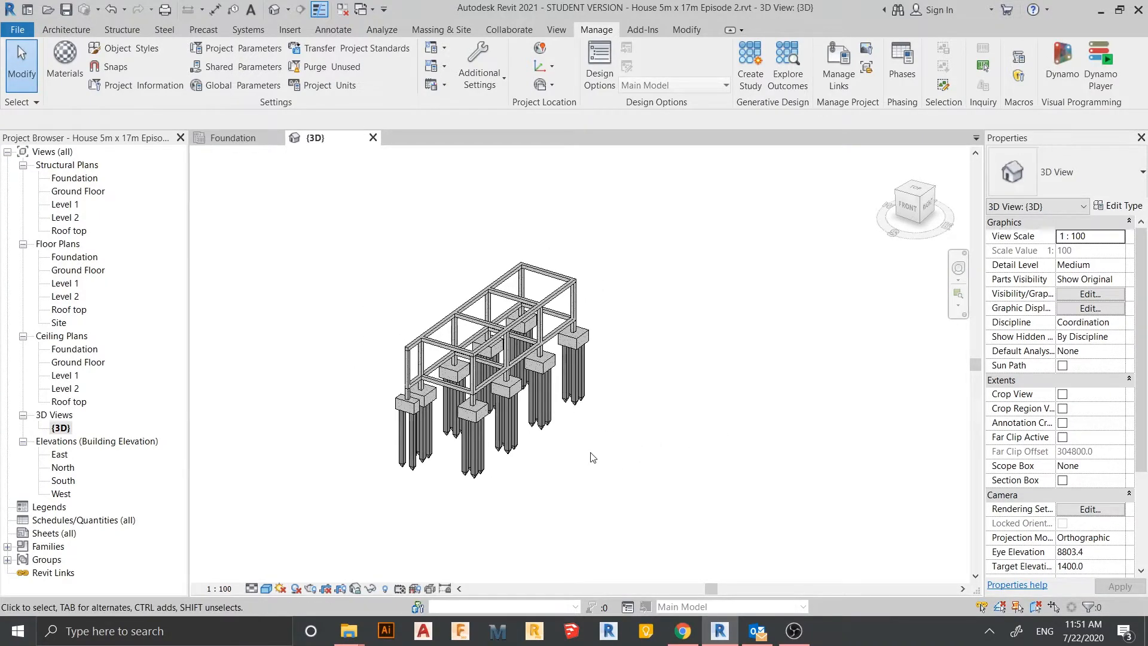
key("p")
key("t")
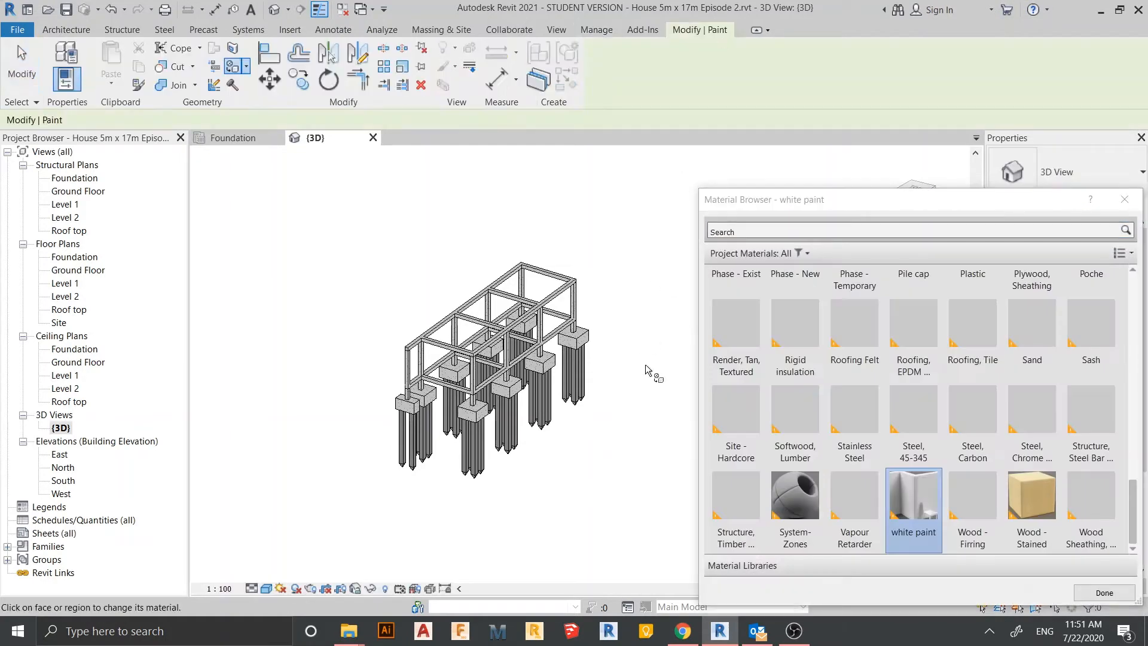
scroll(956, 532, "down", 3)
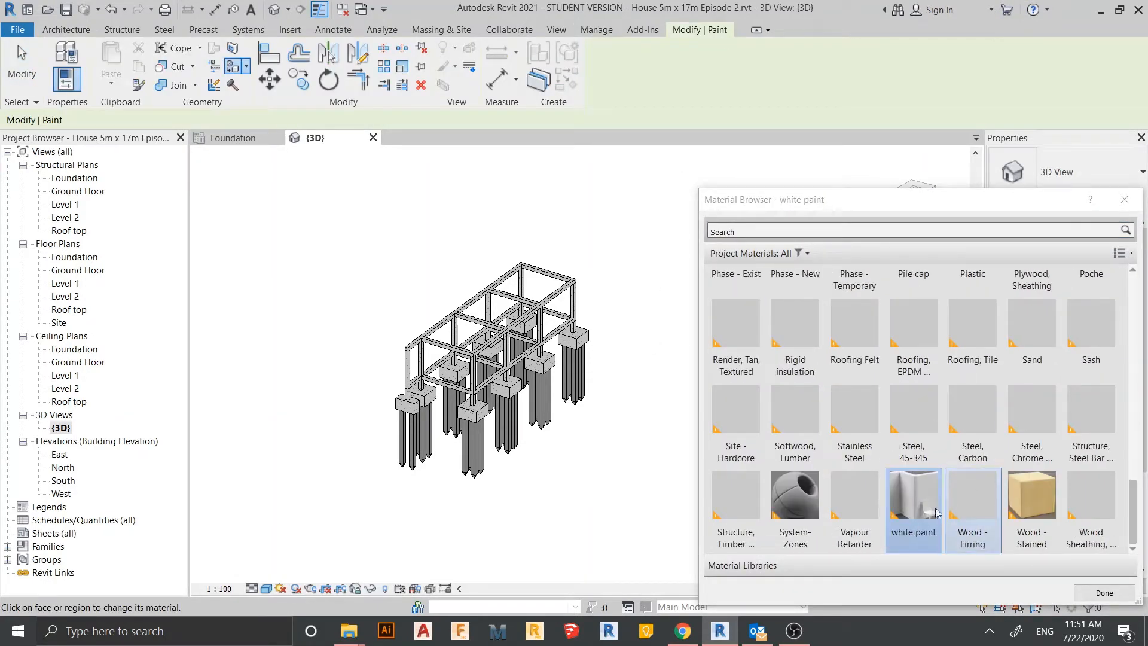
scroll(570, 367, "up", 4)
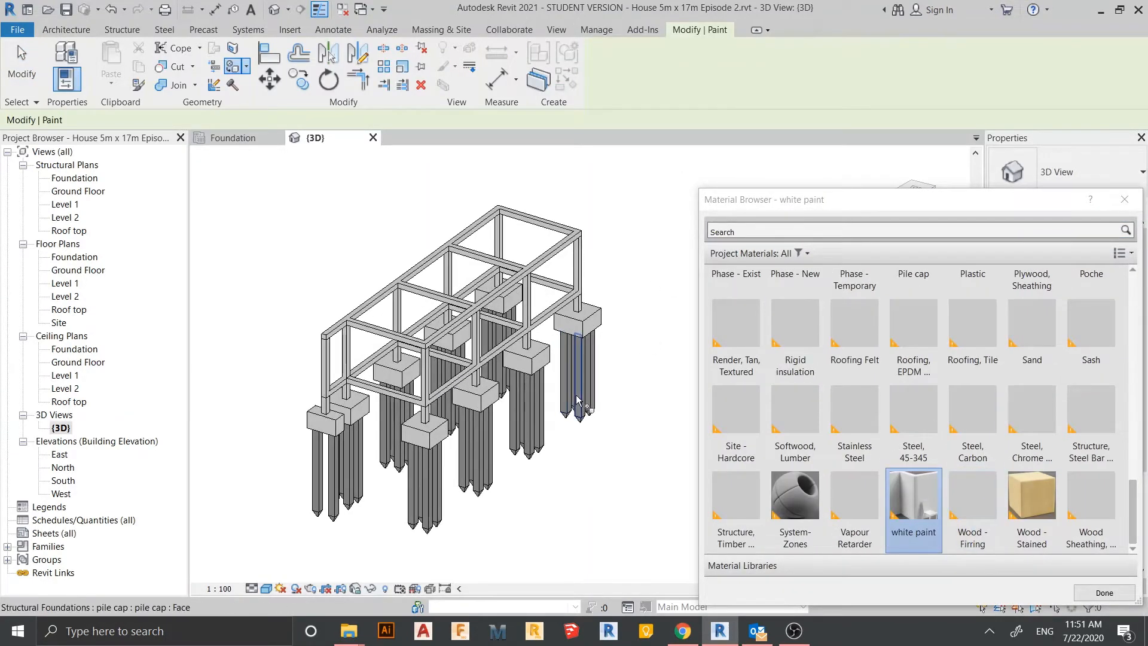
scroll(570, 367, "up", 5)
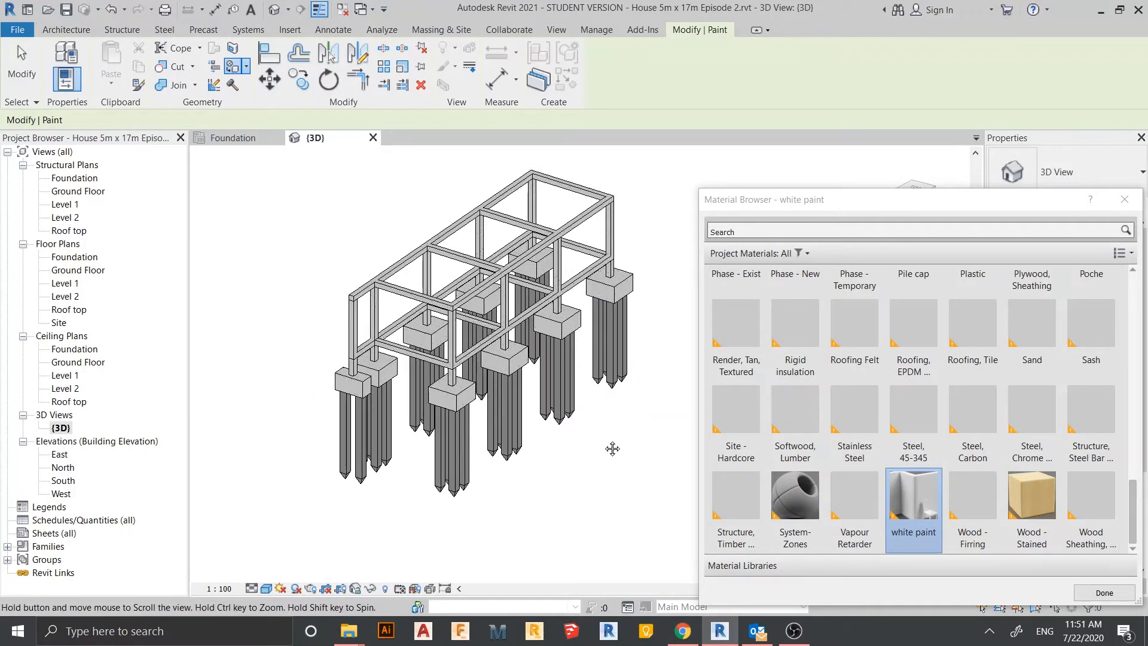
left_click(510, 411)
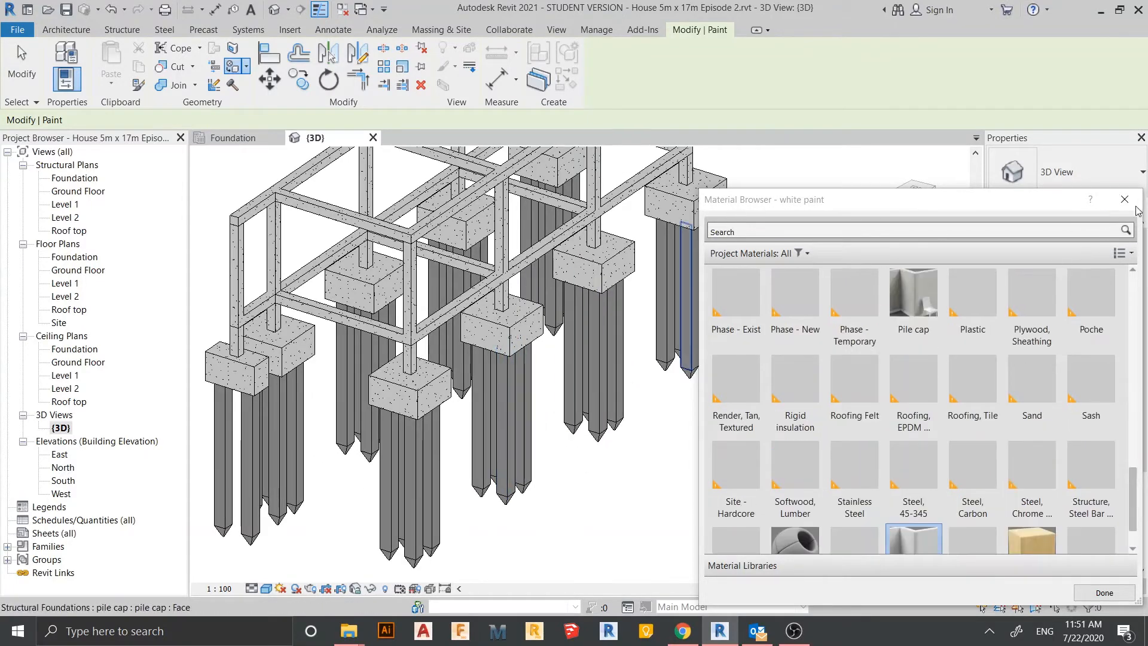
left_click(1125, 199)
key("Escape")
Select the beams and columns above the lower tie beams from the front view.
scroll(853, 292, "down", 8)
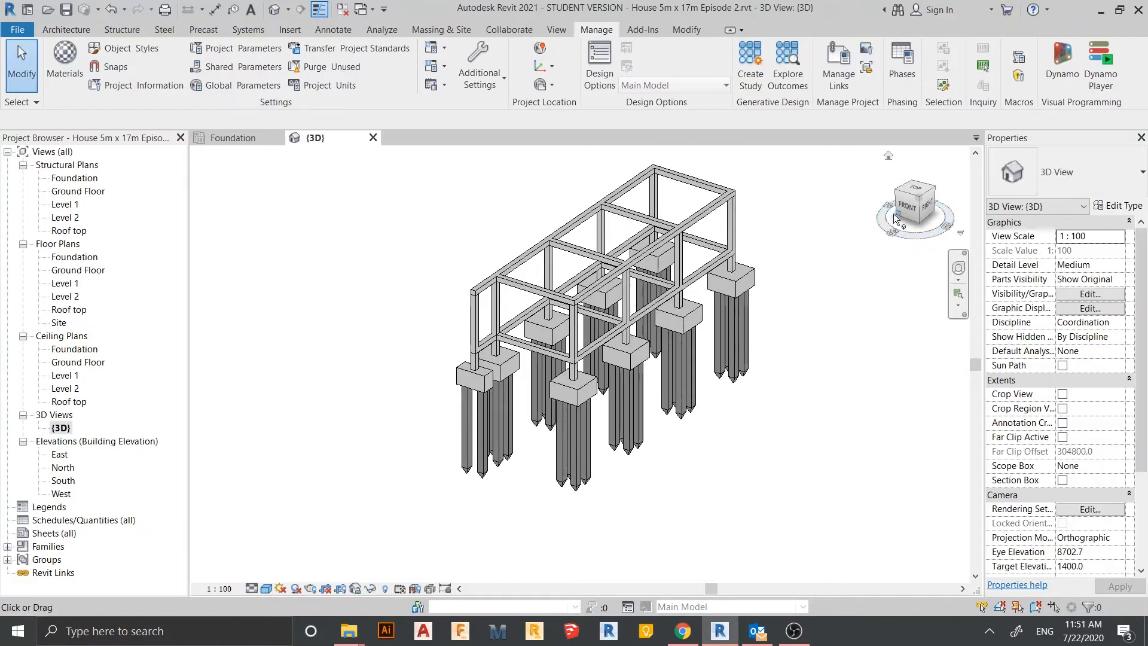
left_click(906, 209)
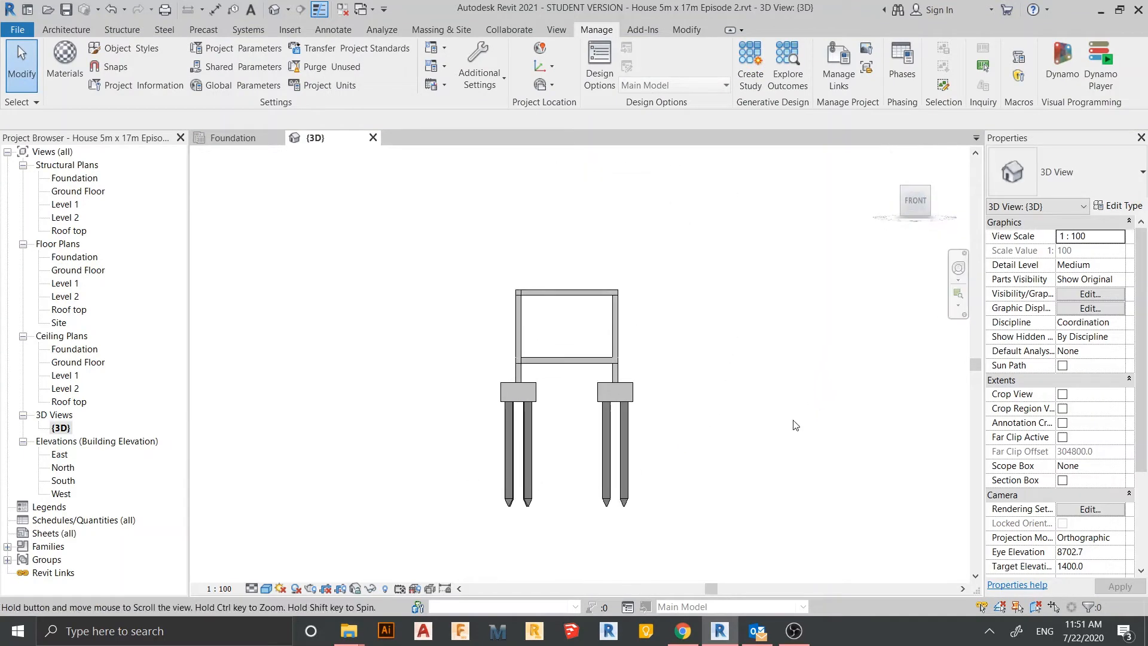
middle_click_drag(852, 447, 841, 378)
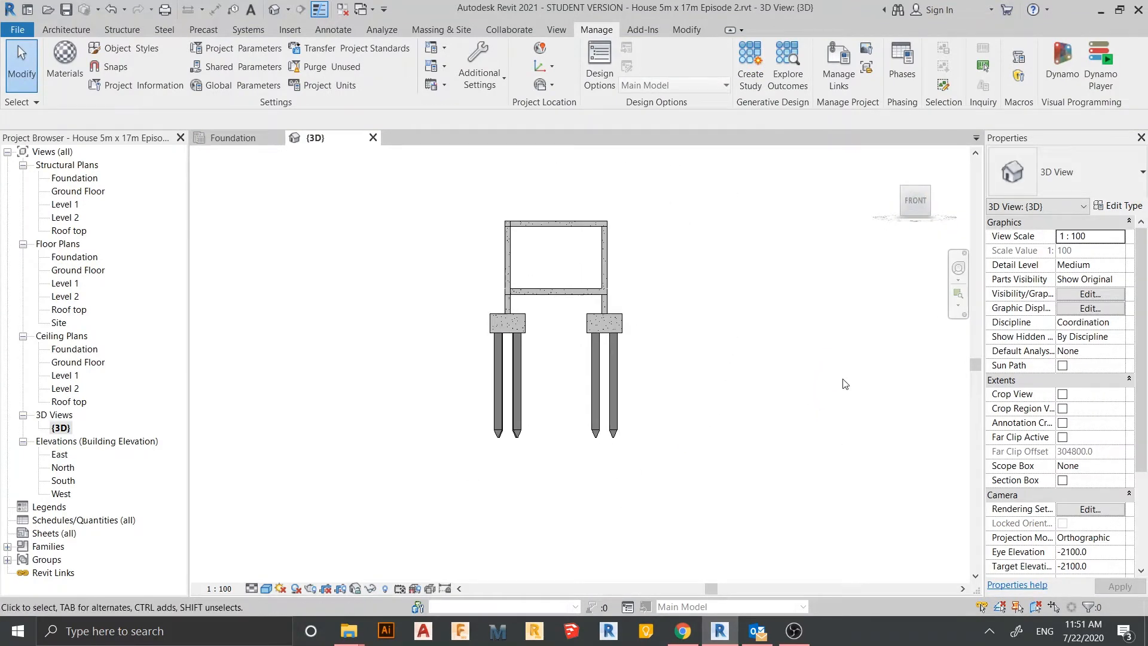
middle_click_drag(783, 331, 812, 410)
left_click_drag(692, 192, 436, 346)
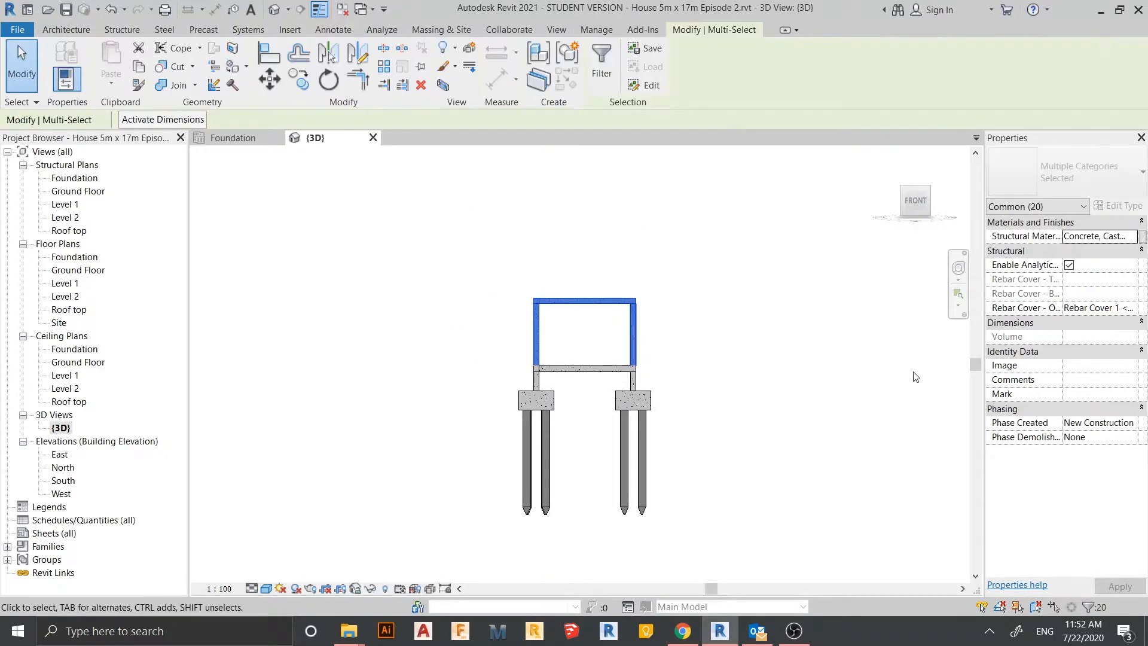
left_click(608, 84)
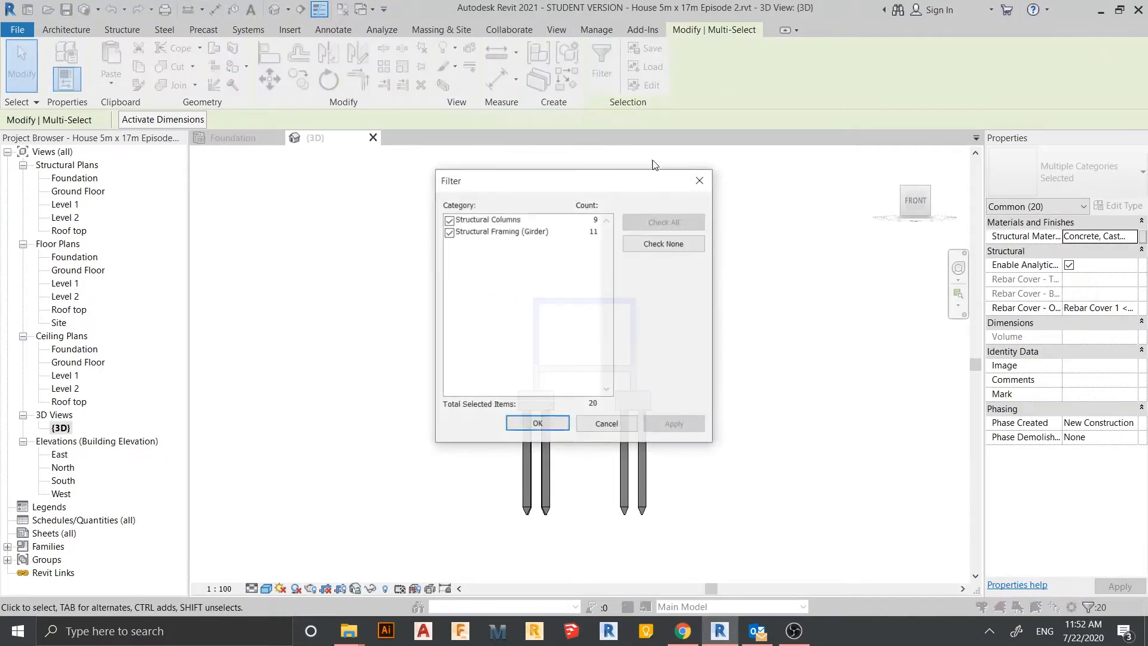
left_click(658, 244)
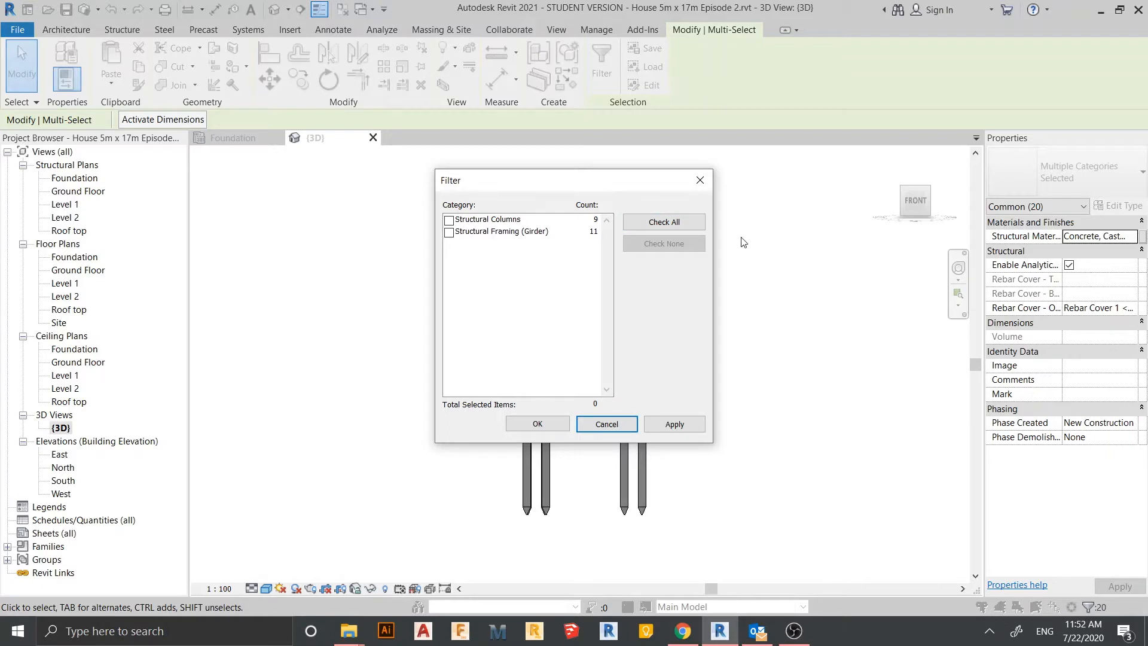
left_click_drag(622, 177, 926, 178)
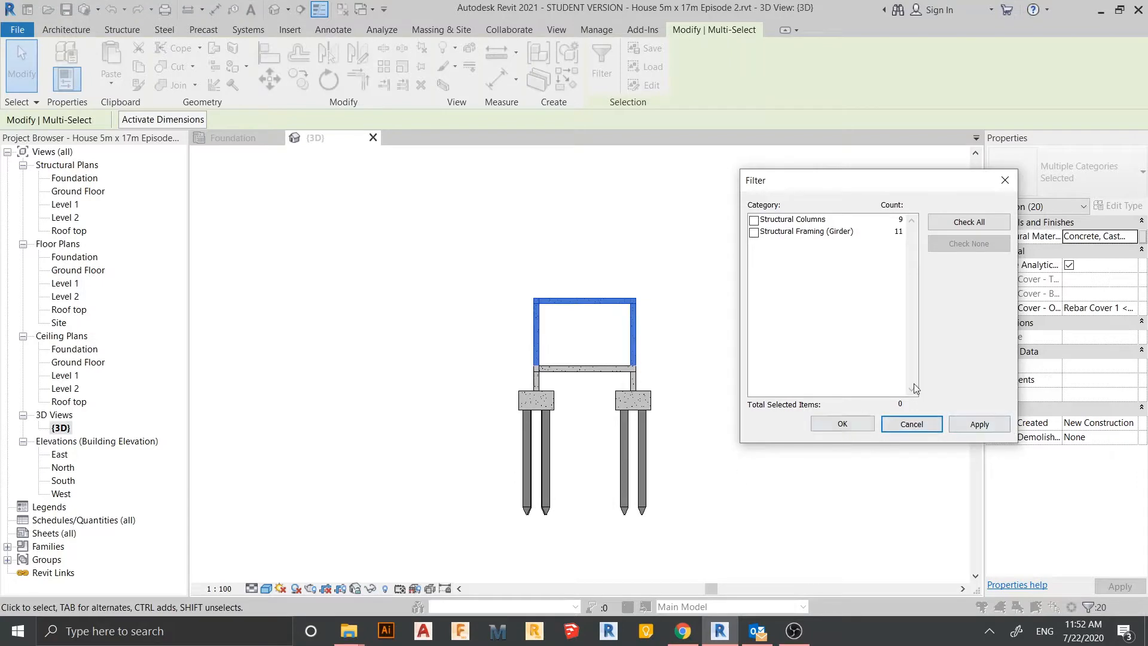
left_click(1004, 180)
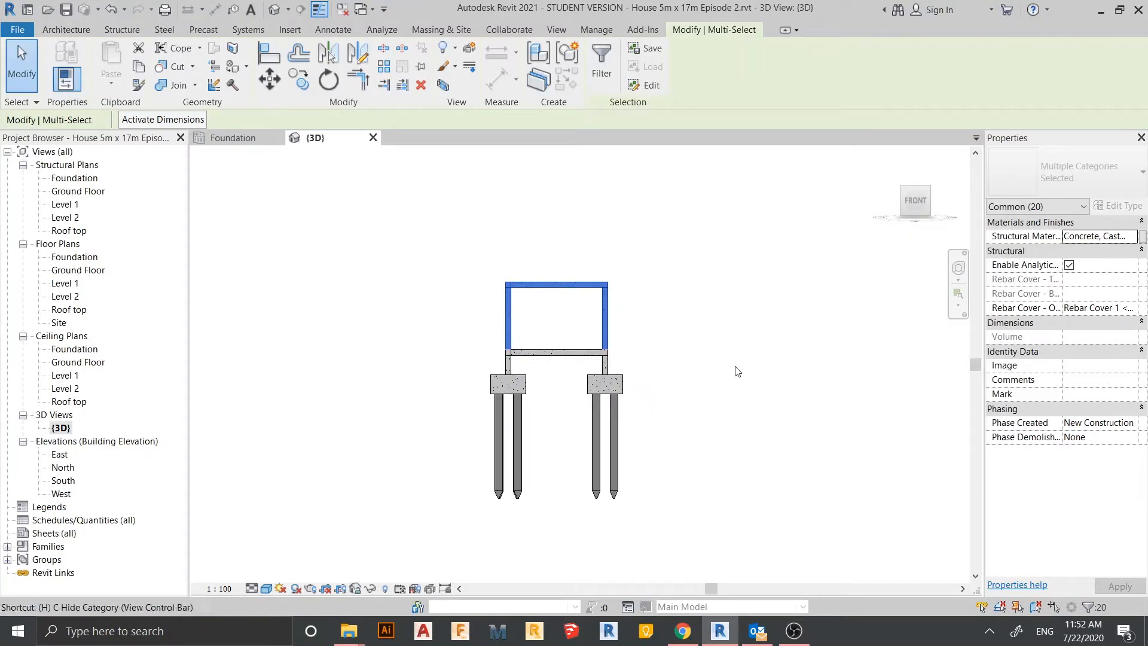
Temporarily isolate the selected beams and columns in the 3D view.
key("i")
scroll(673, 273, "down", 2)
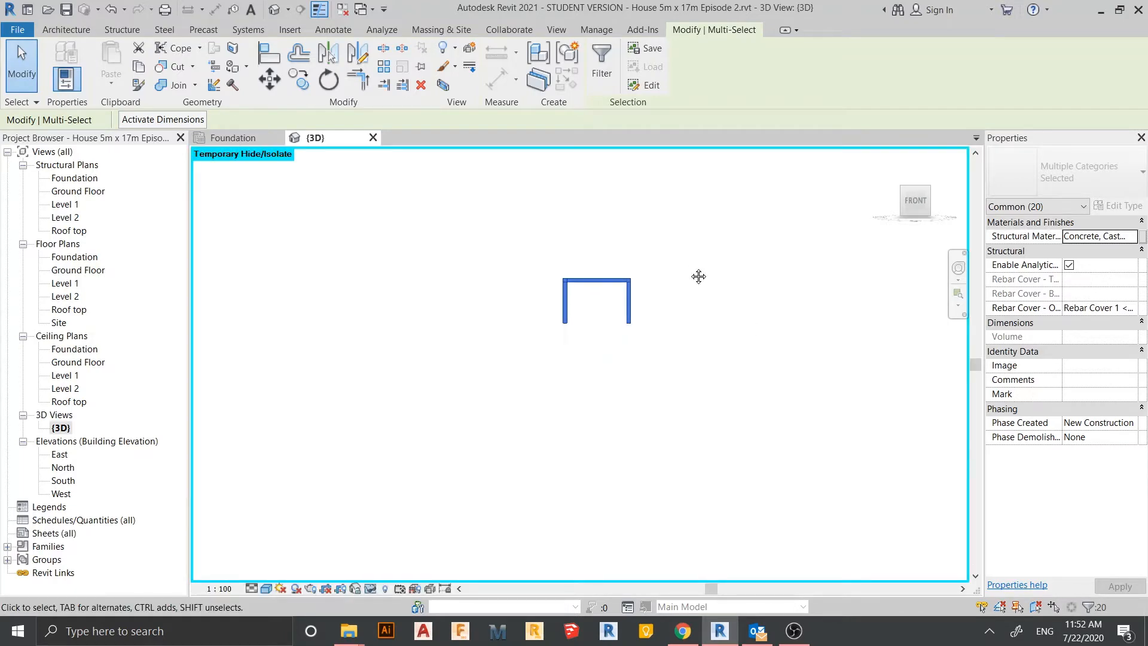
middle_click_drag(698, 277, 687, 407, "shift")
scroll(638, 353, "up", 2)
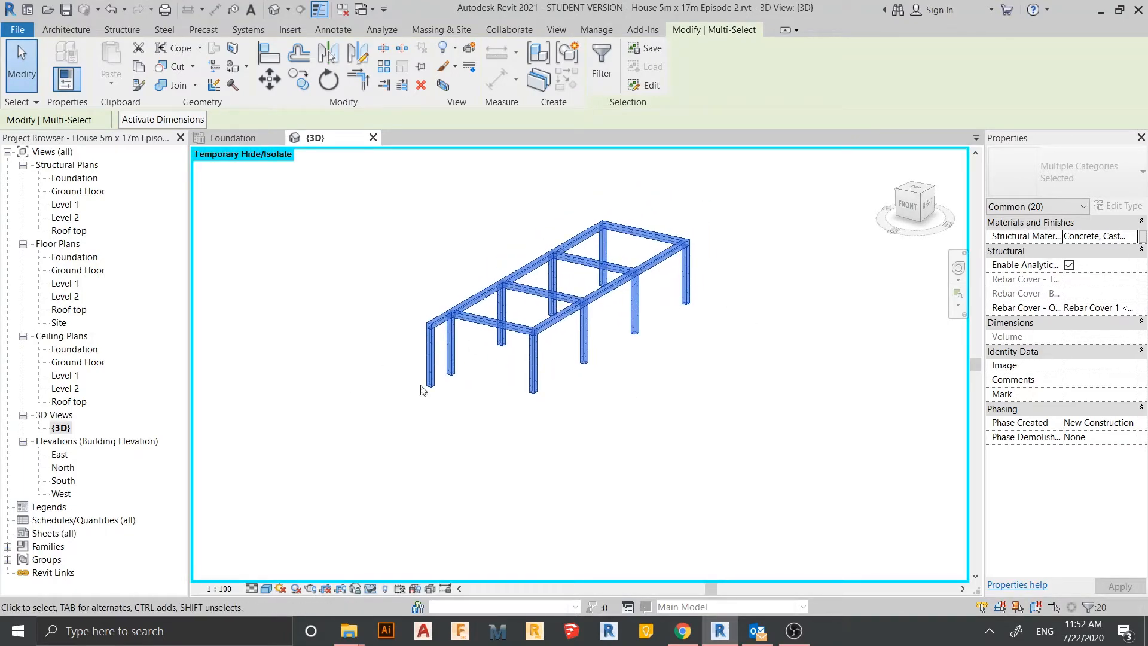
Paint the short projecting beam's side, the end column's inner-side face and both visible faces of the neighbouring column with white paint.
left_click(702, 410)
key("p")
key("t")
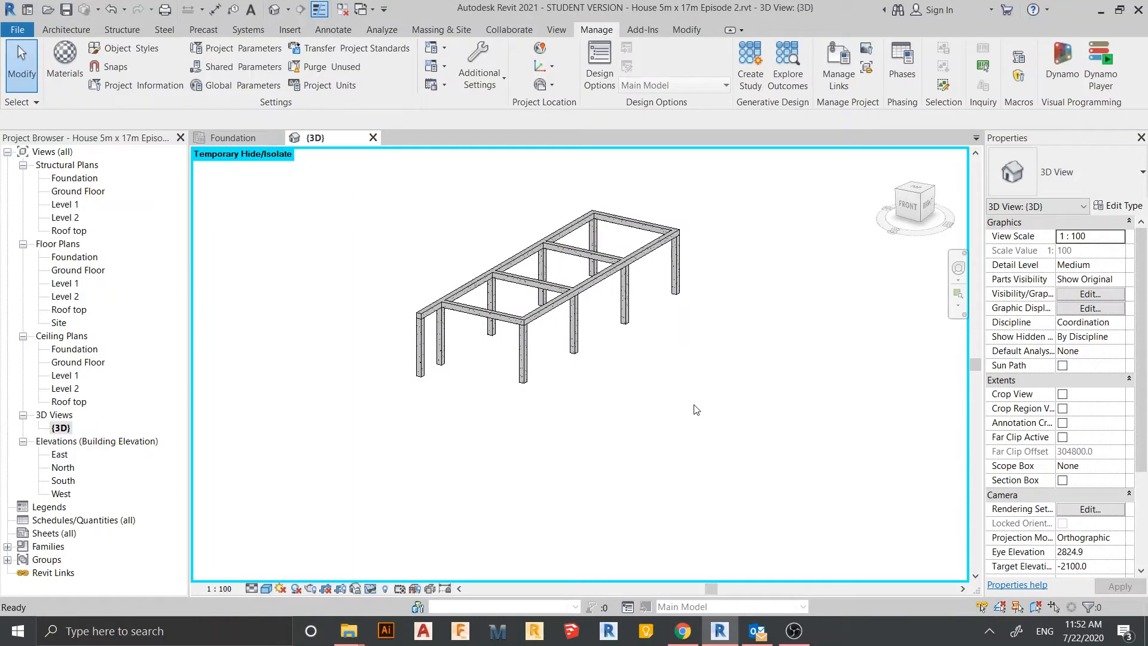
left_click(919, 532)
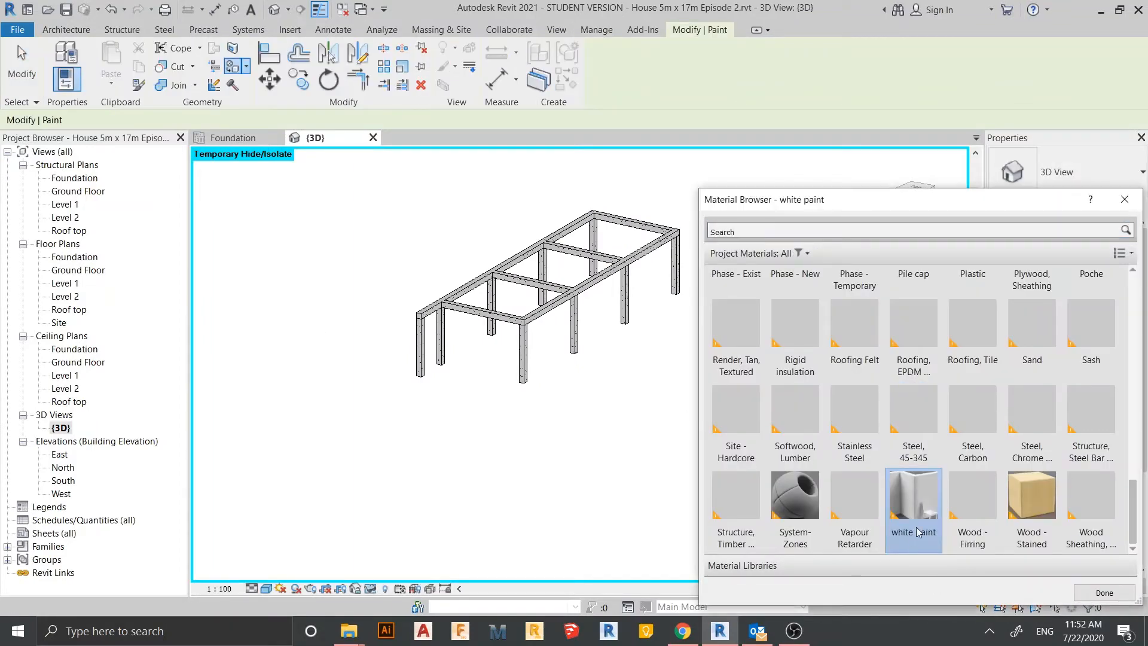
scroll(601, 377, "up", 5)
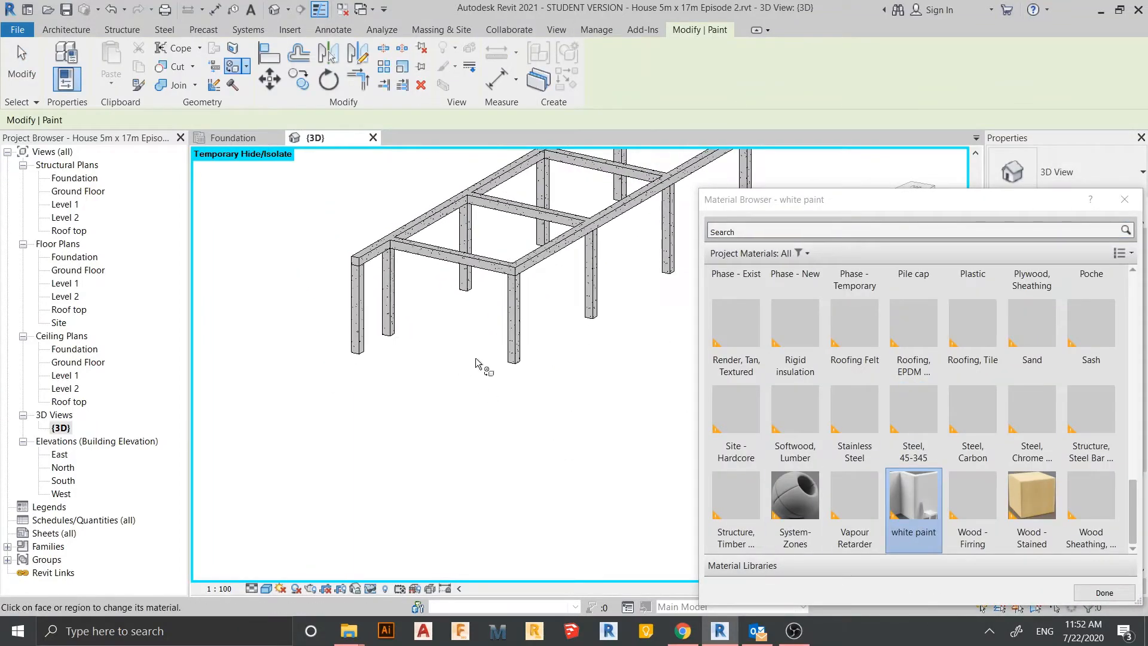
scroll(564, 429, "up", 6)
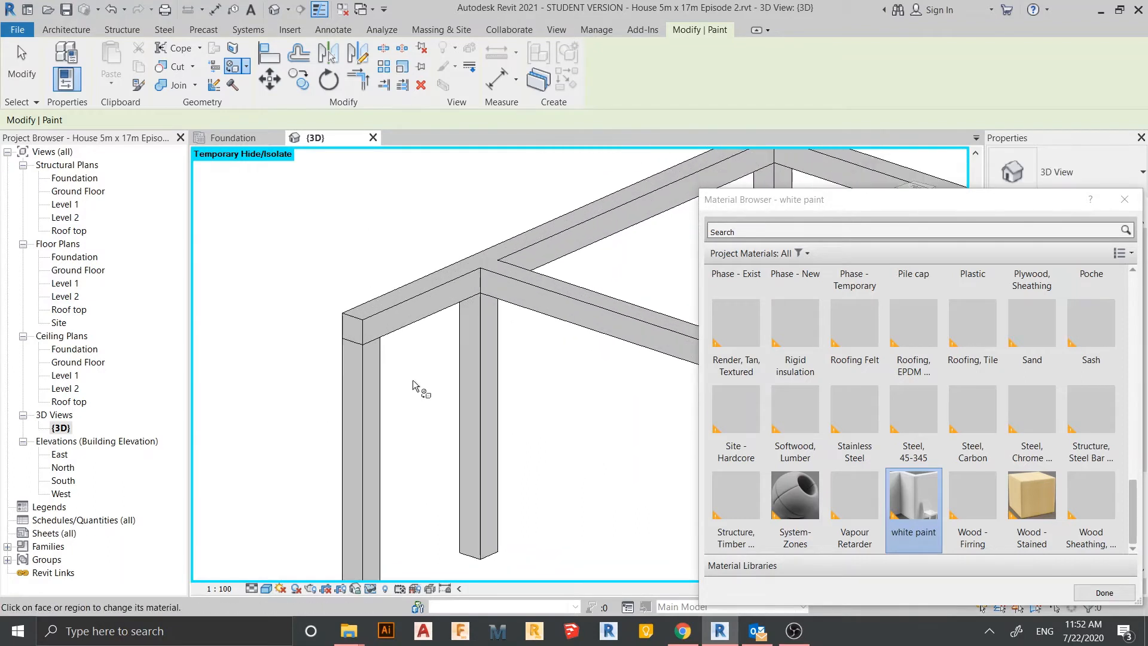
left_click(395, 287)
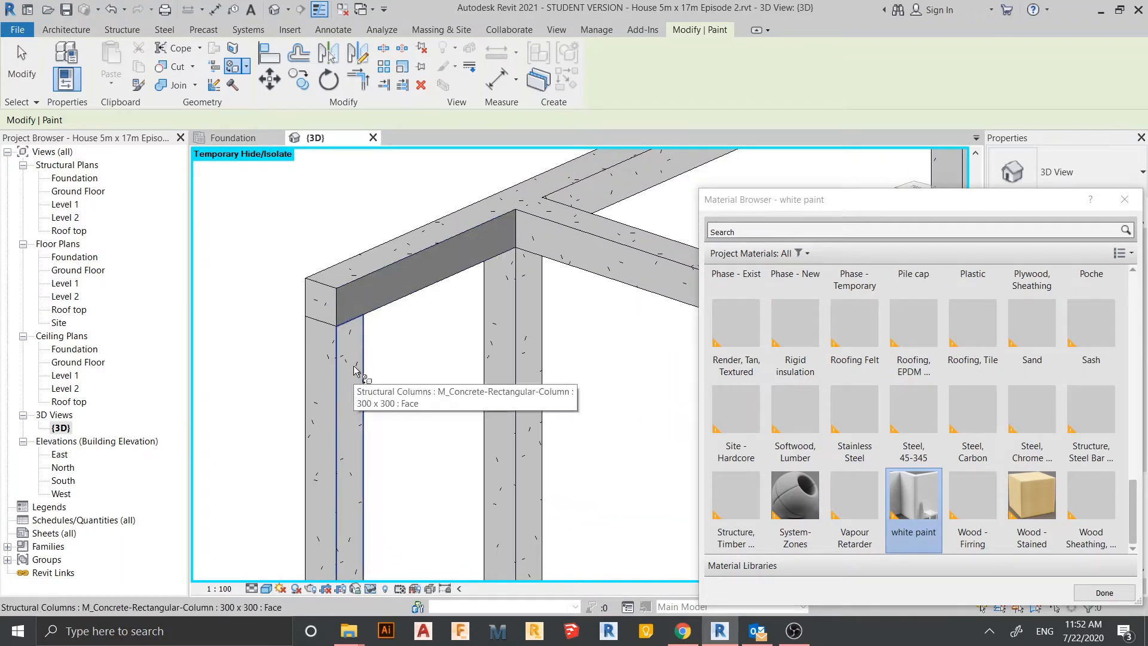
left_click(357, 367)
left_click(522, 362)
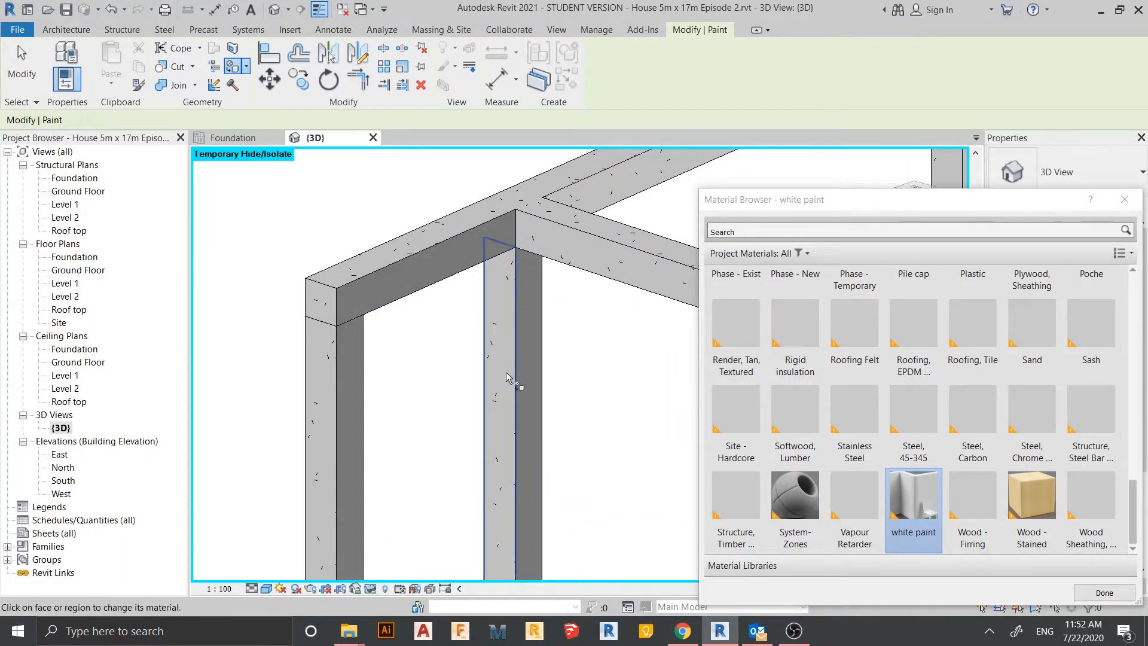
left_click(507, 373)
Apply white paint to the remaining visible face of the end column under the projecting beam.
scroll(507, 373, "down", 3)
middle_click_drag(507, 373, 489, 158)
scroll(364, 382, "up", 2)
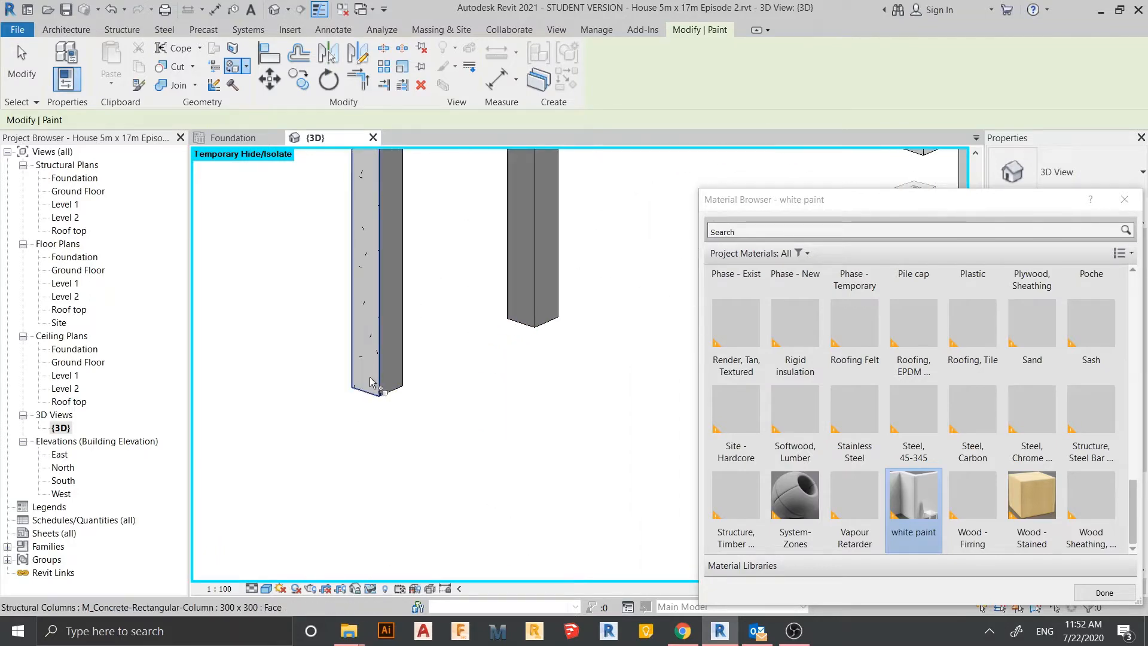
left_click(366, 383)
scroll(459, 389, "down", 3)
scroll(392, 289, "up", 2)
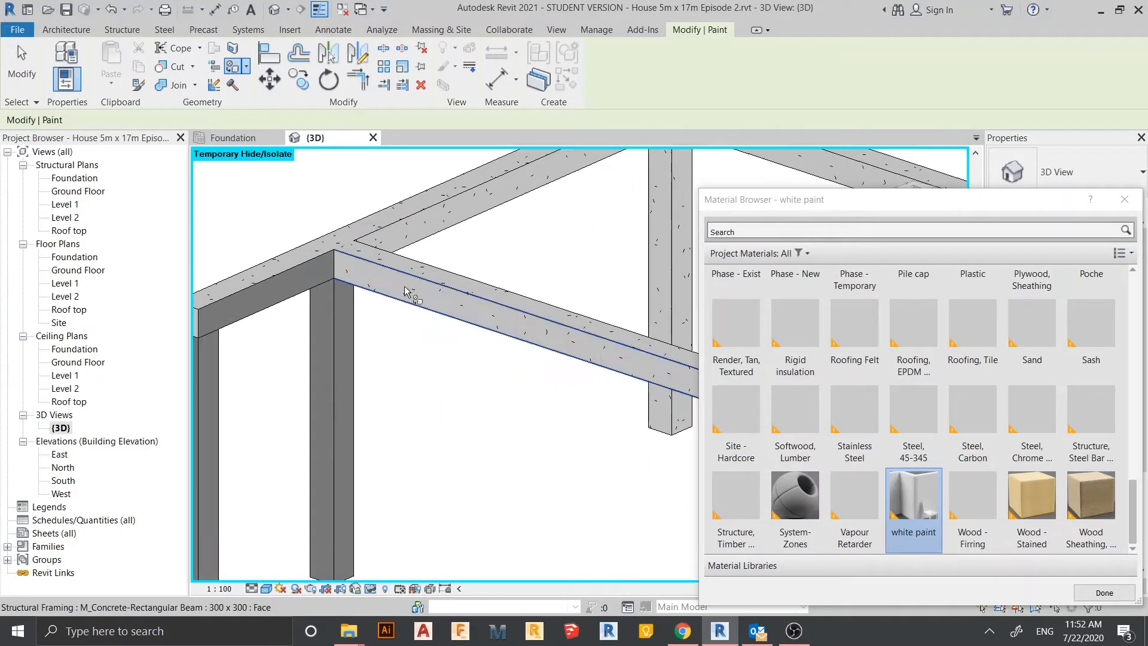
Paint the first cross beam's front face and the first bay's far longitudinal beam face white.
left_click(425, 277)
middle_click_drag(425, 277, 309, 479)
scroll(387, 341, "up", 2)
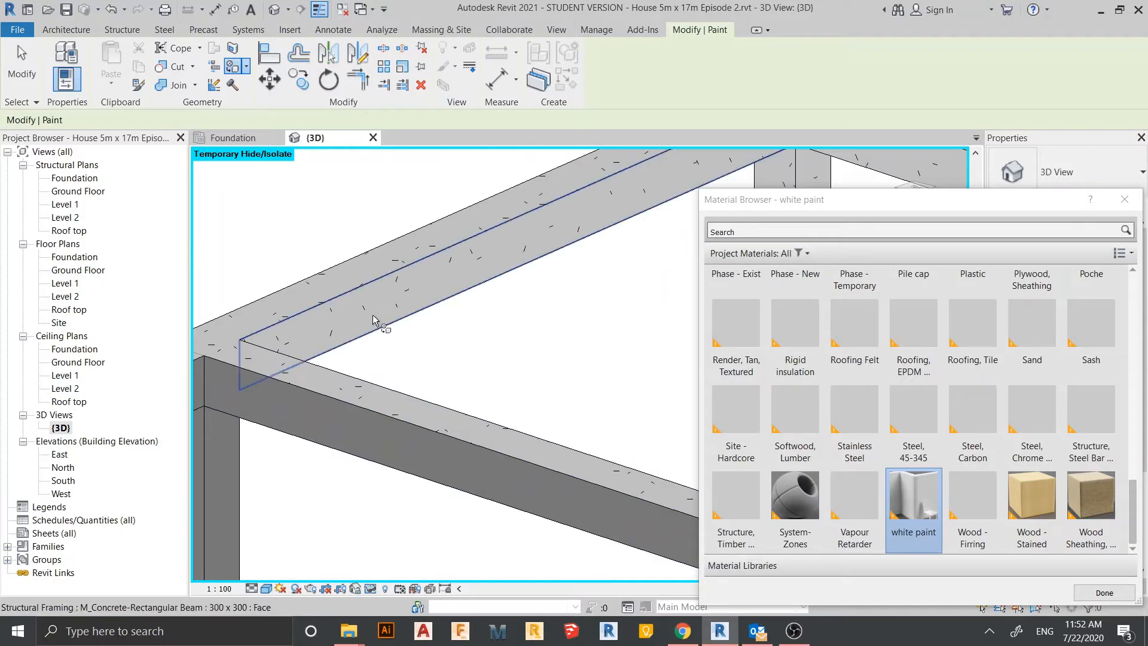
left_click(395, 313)
scroll(407, 317, "down", 4)
mouse_move(463, 362)
middle_mouse_down()
mouse_move(479, 365)
mouse_move(371, 418)
middle_mouse_up()
scroll(469, 341, "up", 3)
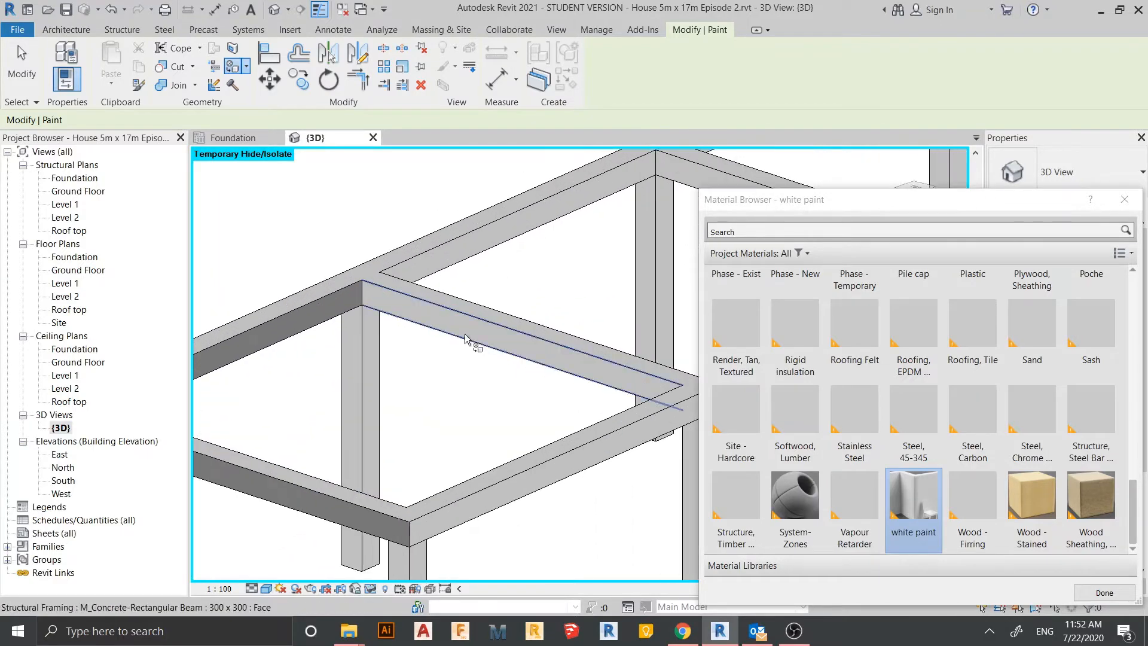
Apply white paint to the second cross beam's front face and the next bay's far longitudinal beam face.
left_click(471, 327)
mouse_move(476, 338)
middle_mouse_down()
mouse_move(449, 411)
mouse_move(451, 392)
middle_mouse_up()
scroll(437, 353, "up", 2)
left_click(436, 305)
scroll(418, 394, "down", 3)
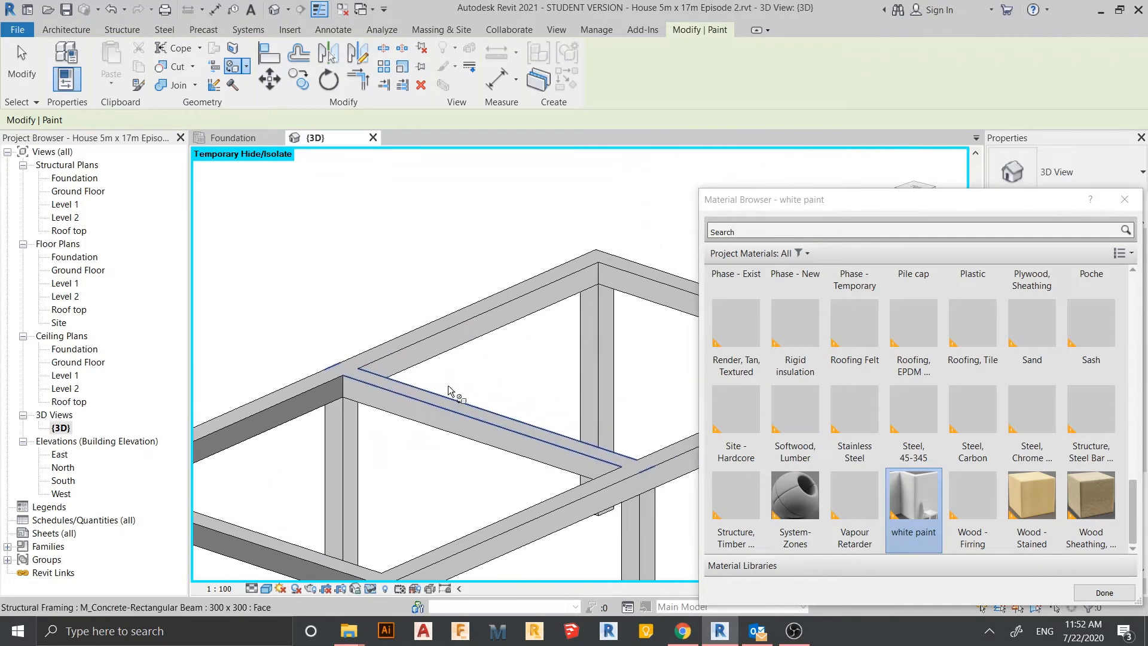
Paint the inner faces of the last bay's longitudinal beam and the rear end beam white.
scroll(451, 382, "up", 3)
scroll(518, 362, "down", 3)
scroll(584, 325, "up", 3)
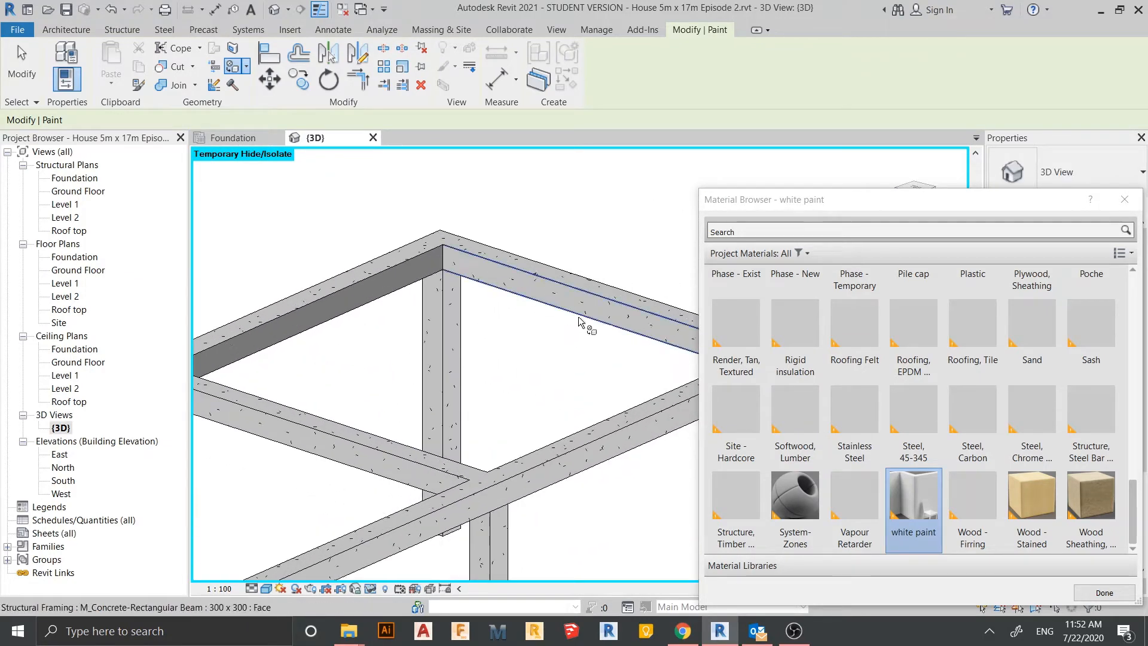
left_click(589, 312)
scroll(556, 329, "down", 3)
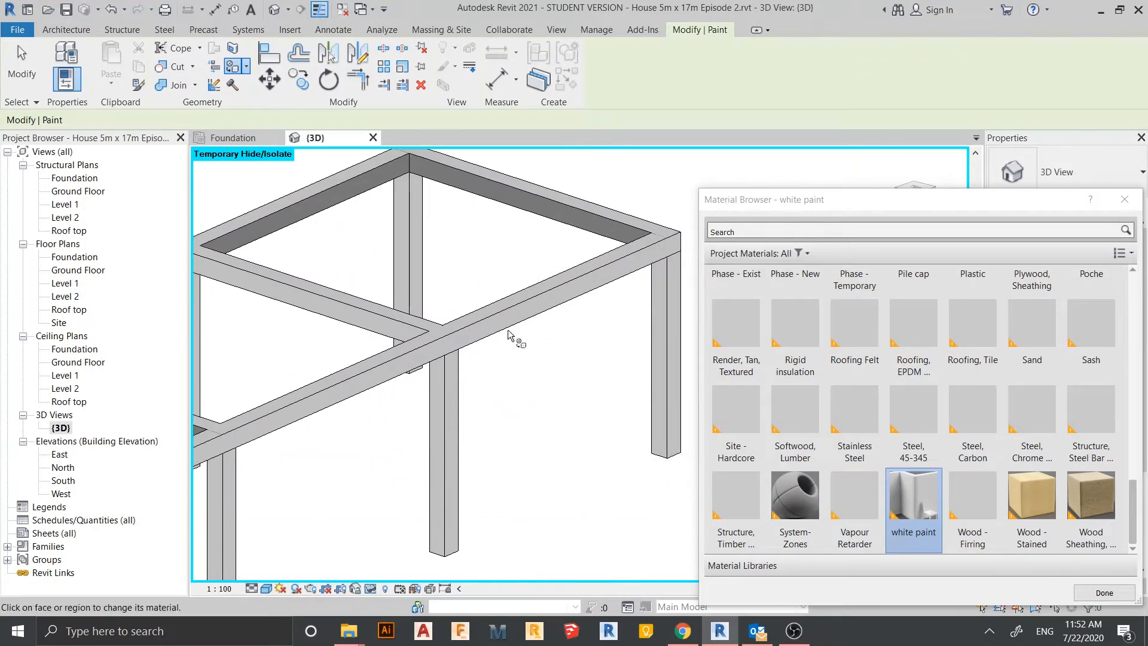
Apply white paint to the outer faces of the near-side longitudinal beams, bay by bay towards the front.
scroll(524, 321, "up", 3)
left_click(518, 317)
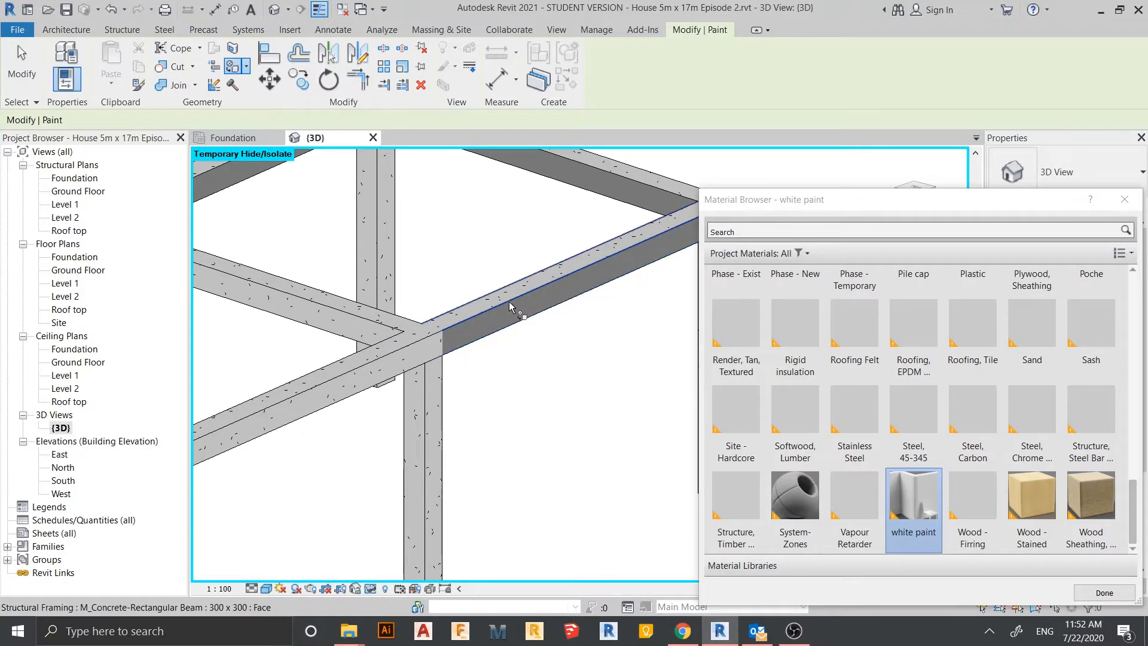
scroll(498, 368, "down", 4)
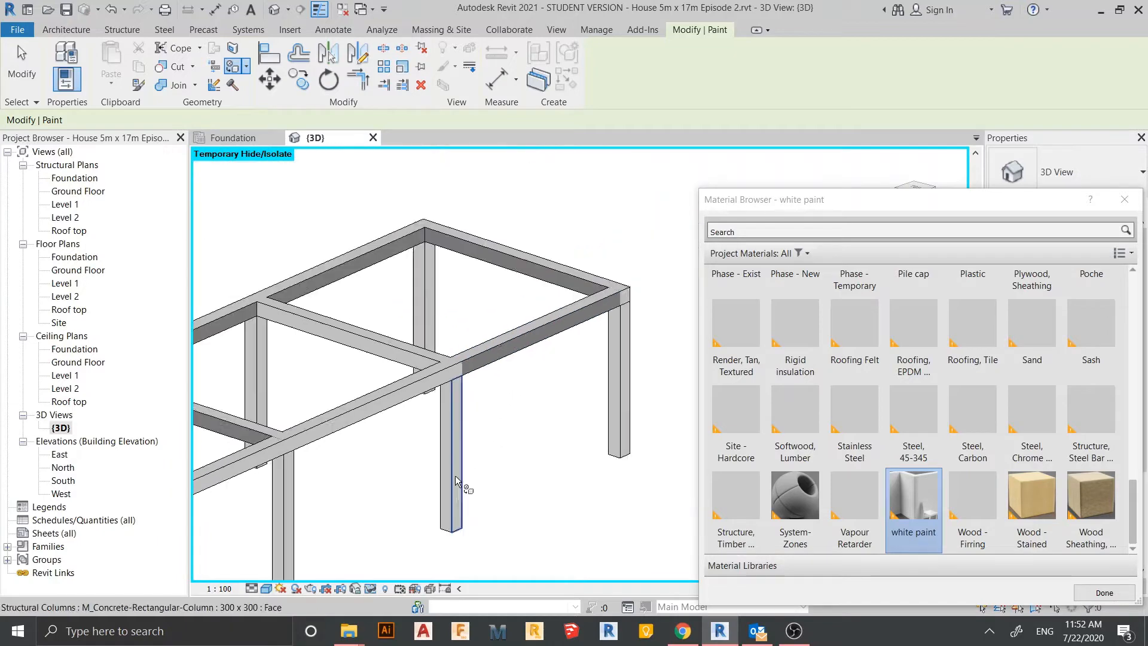
scroll(538, 263, "up", 4)
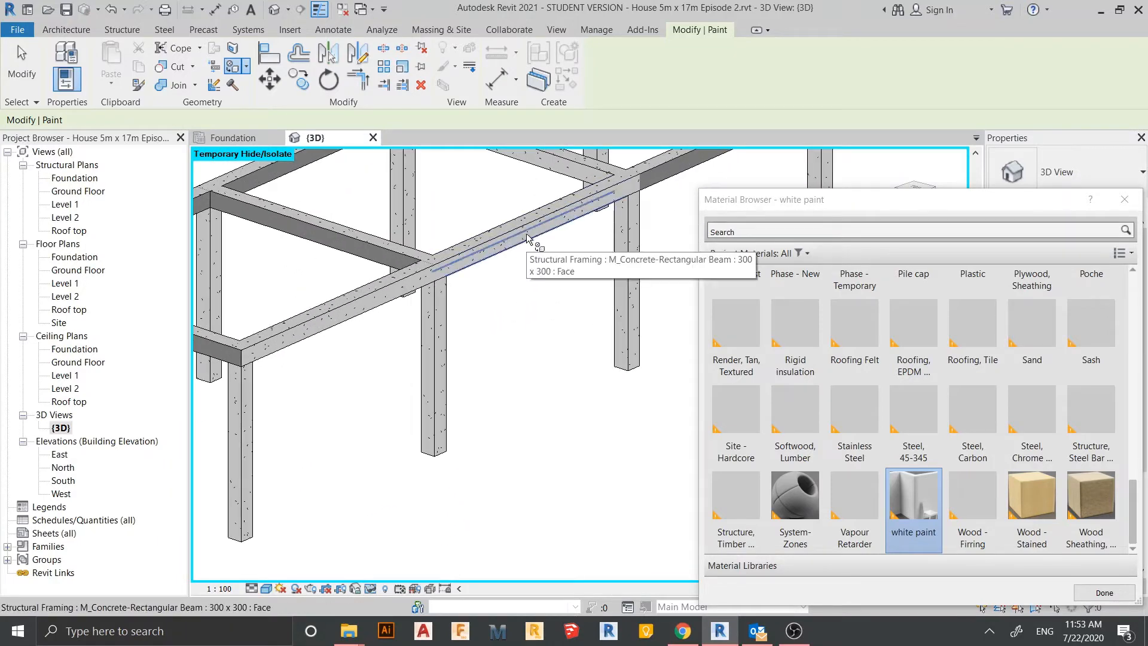
scroll(526, 248, "up", 3)
left_click(478, 258)
scroll(478, 259, "down", 3)
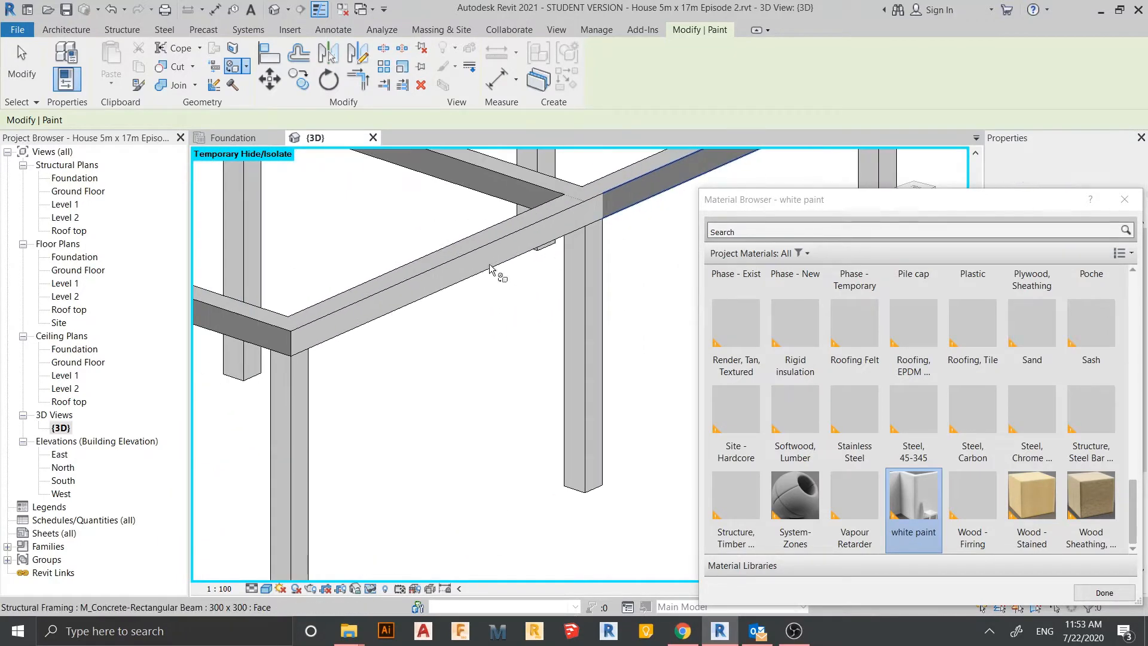
scroll(478, 259, "up", 3)
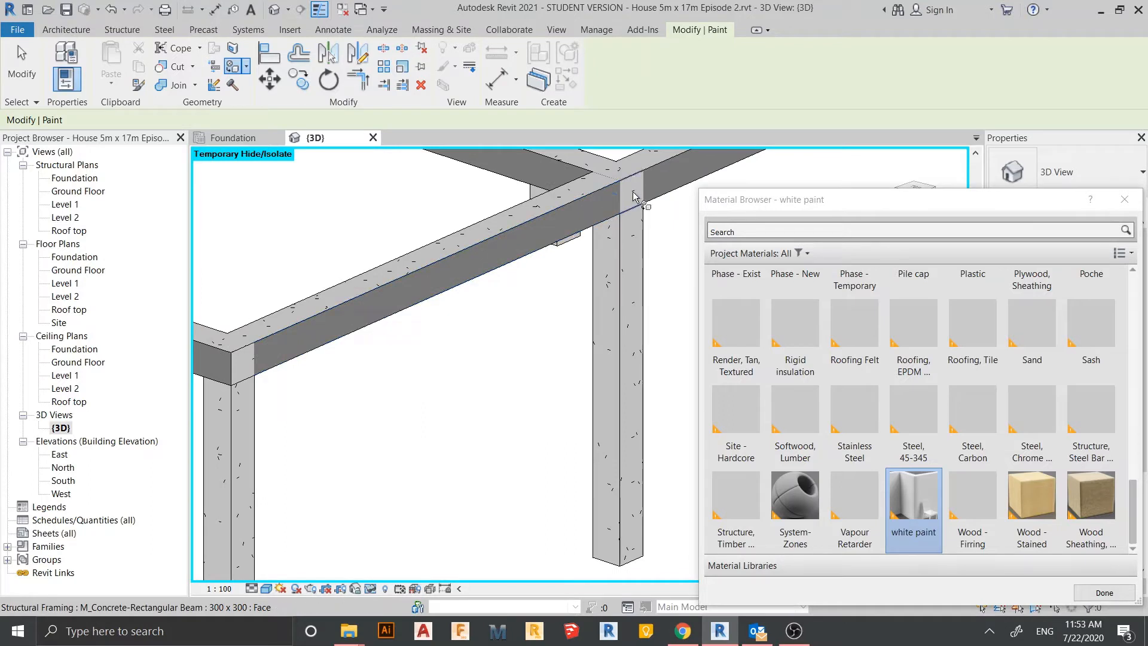
Paint both visible faces of the near-side intermediate column and the front corner column white.
left_click(635, 287)
left_click(611, 312)
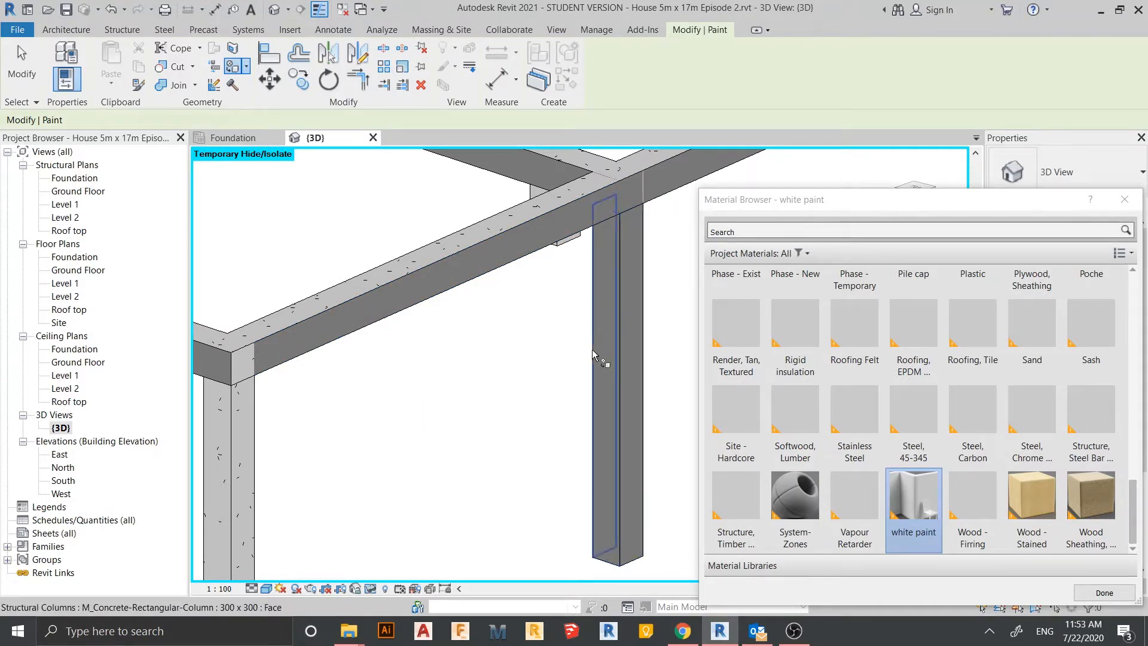
scroll(611, 312, "down", 3)
scroll(382, 482, "up", 4)
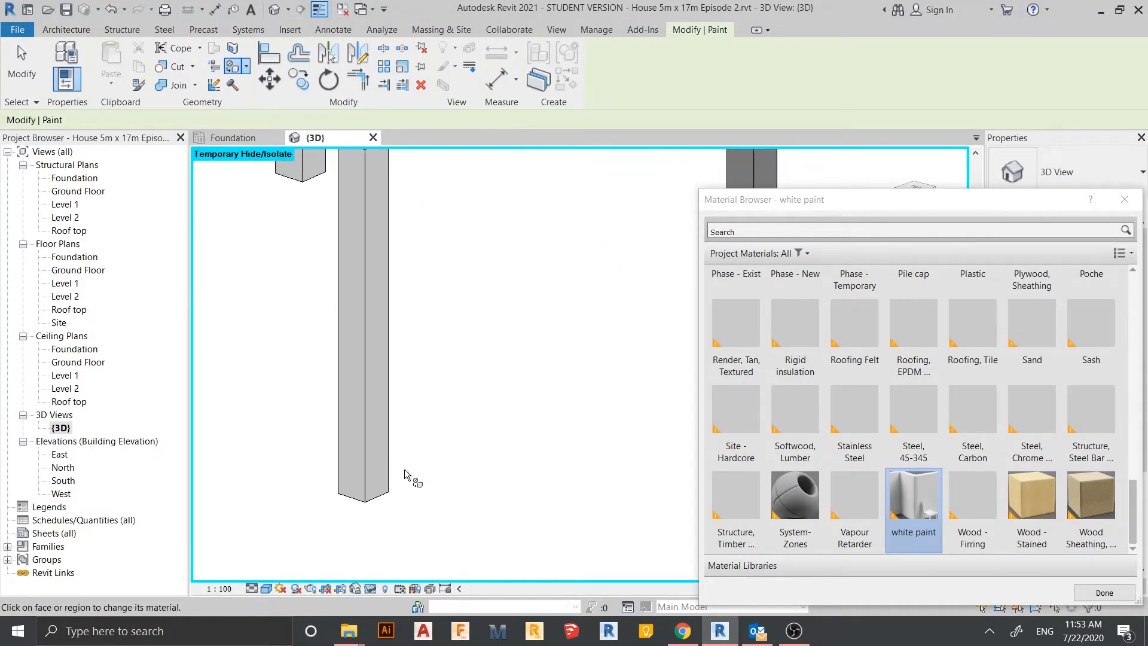
left_click(376, 490)
left_click(358, 487)
scroll(388, 484, "down", 3)
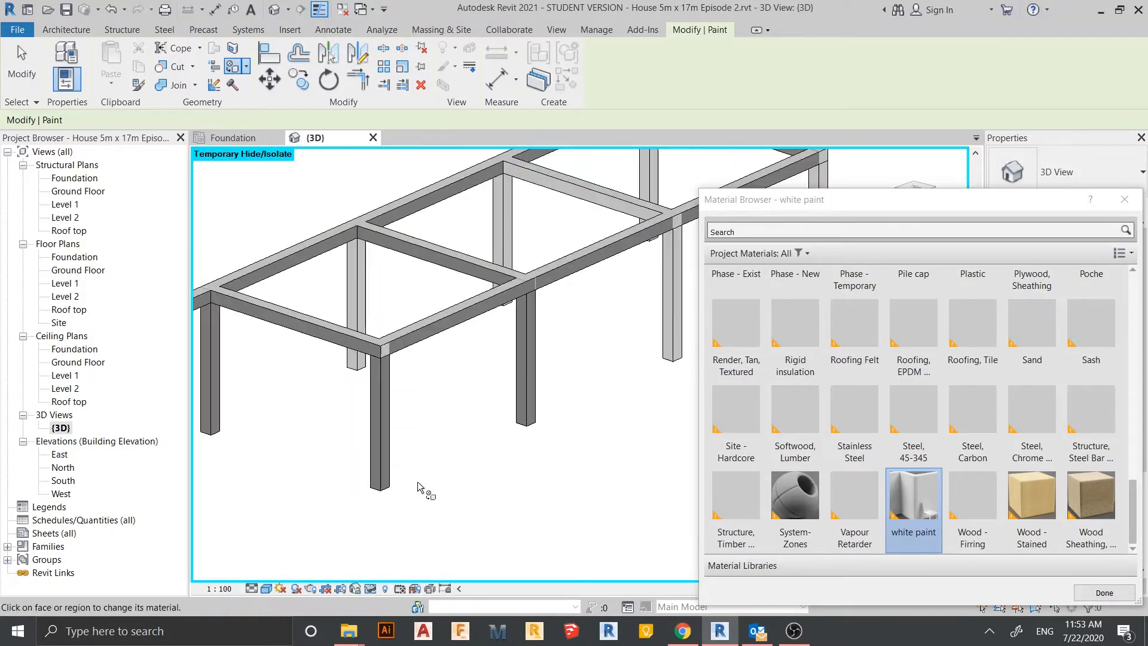
Apply white paint to the exposed beam-end face above the front corner column.
middle_click_drag(419, 486, 562, 431, "shift")
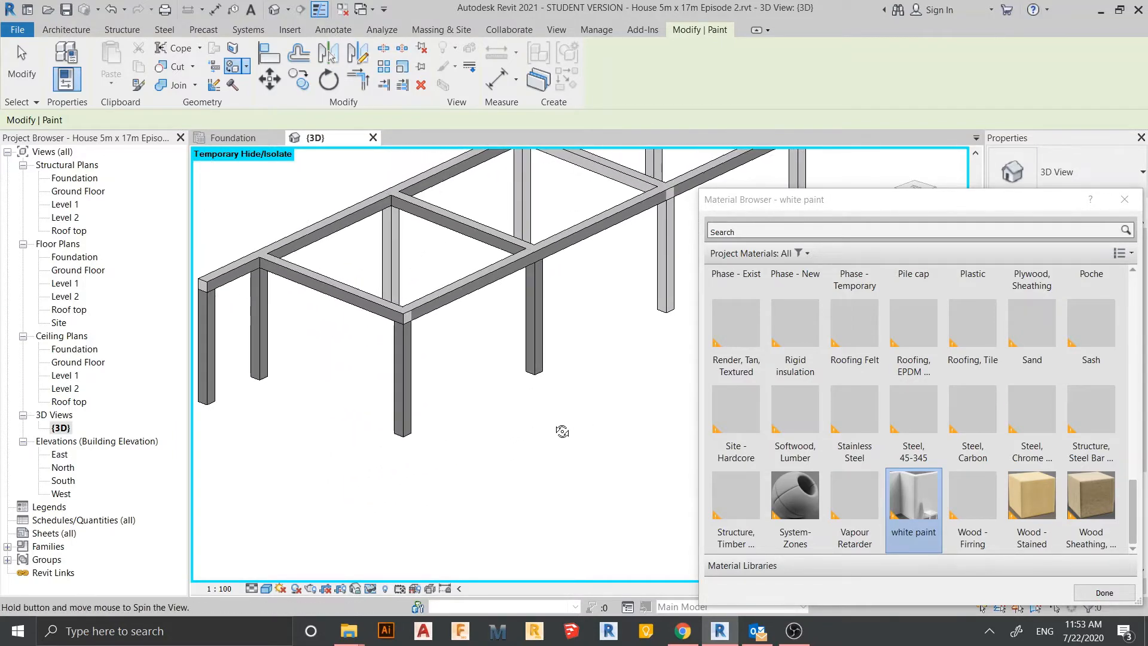
scroll(512, 359, "up", 5)
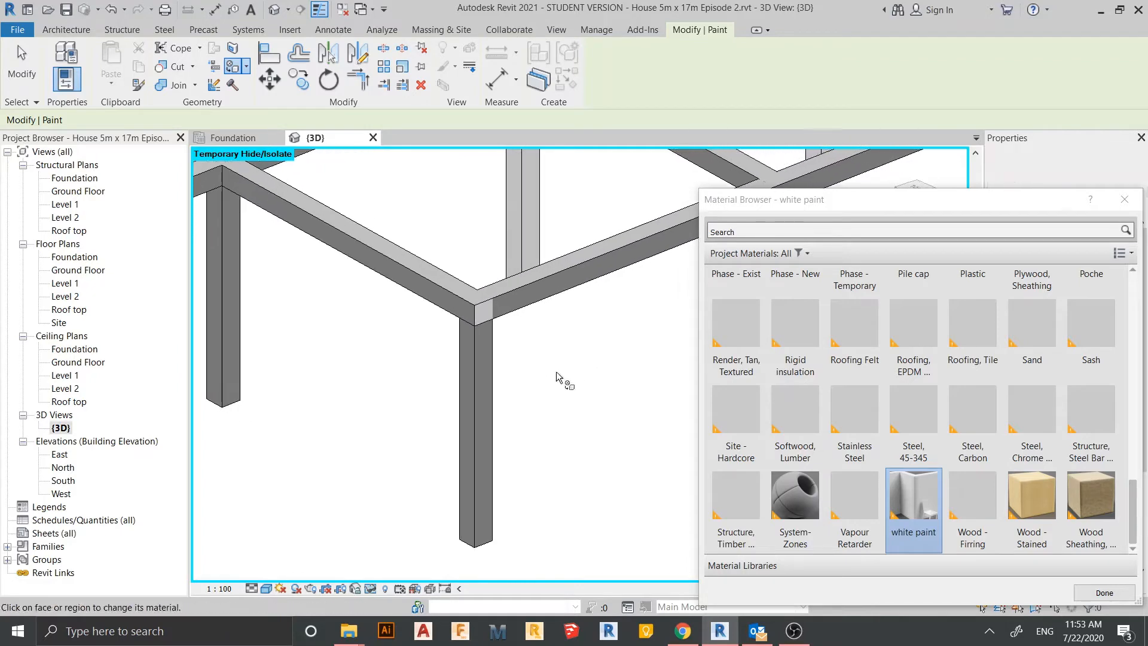
scroll(556, 376, "up", 5)
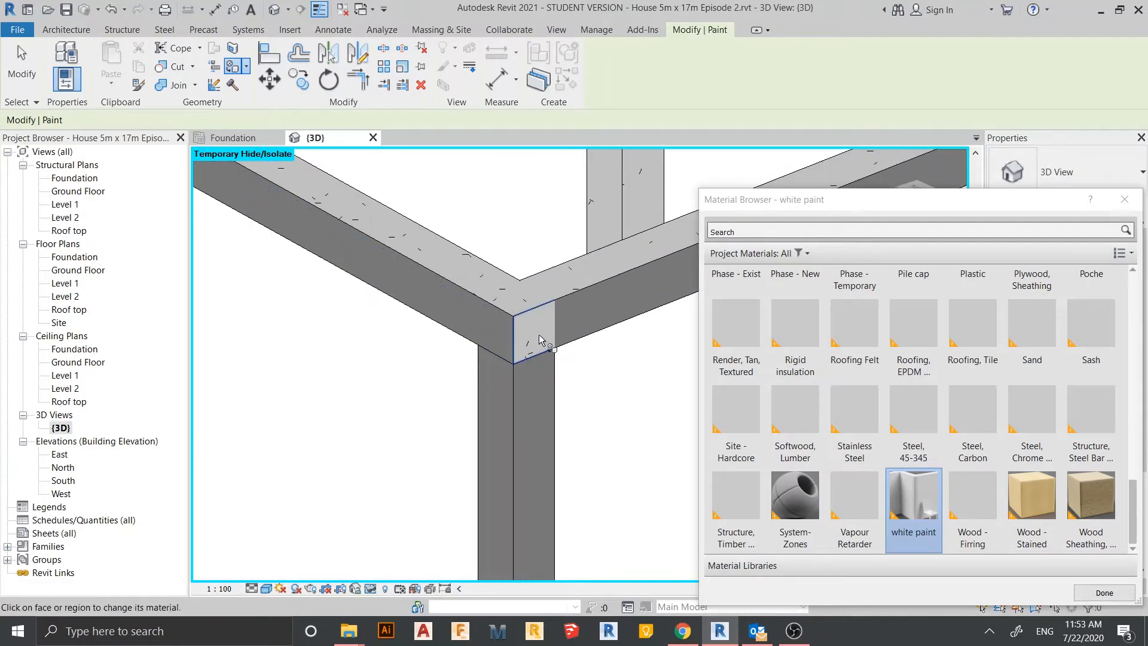
scroll(540, 339, "down", 8)
middle_click_drag(517, 376, 515, 410)
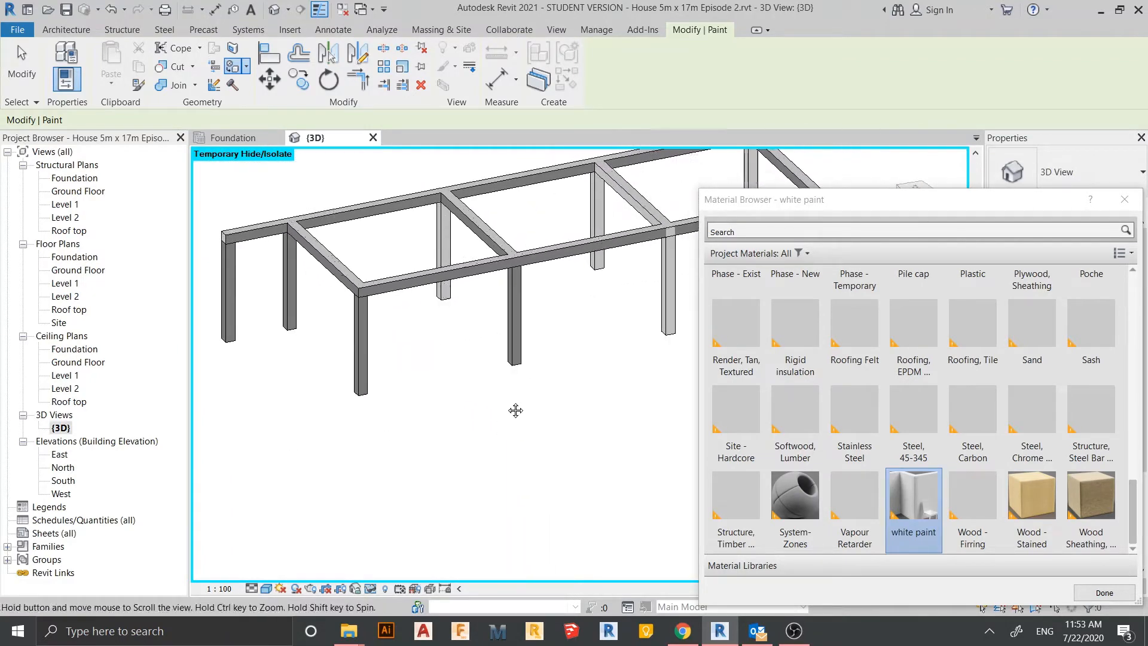
Paint the remaining visible faces of the near-side intermediate columns and the beam joint above them white.
scroll(513, 413, "up", 8)
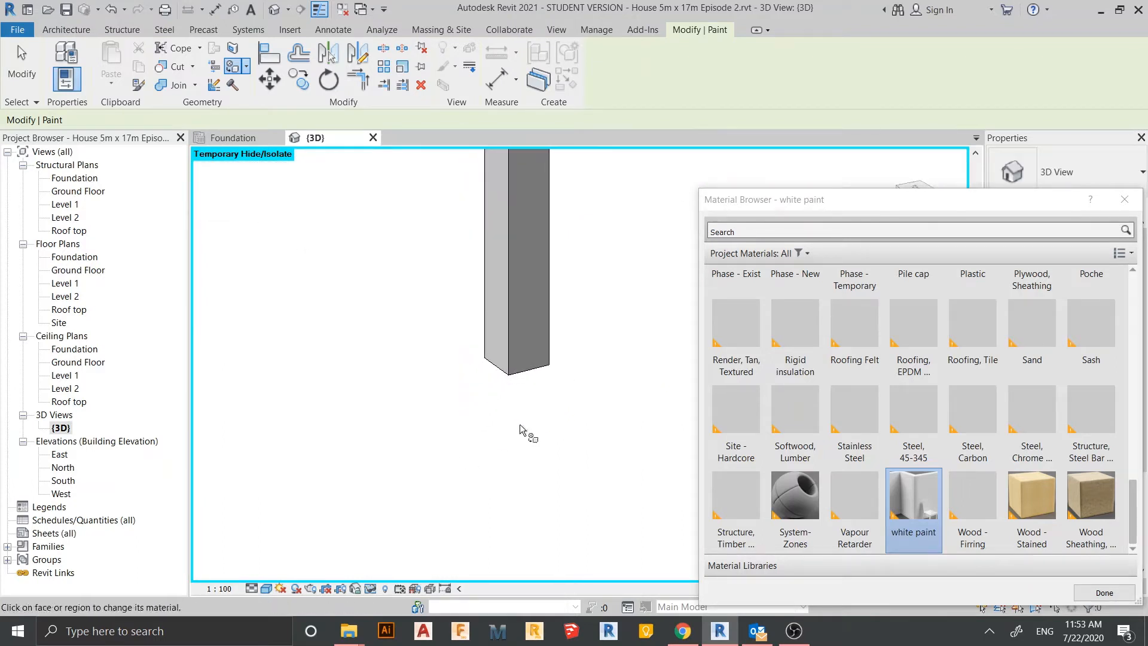
scroll(503, 442, "down", 5)
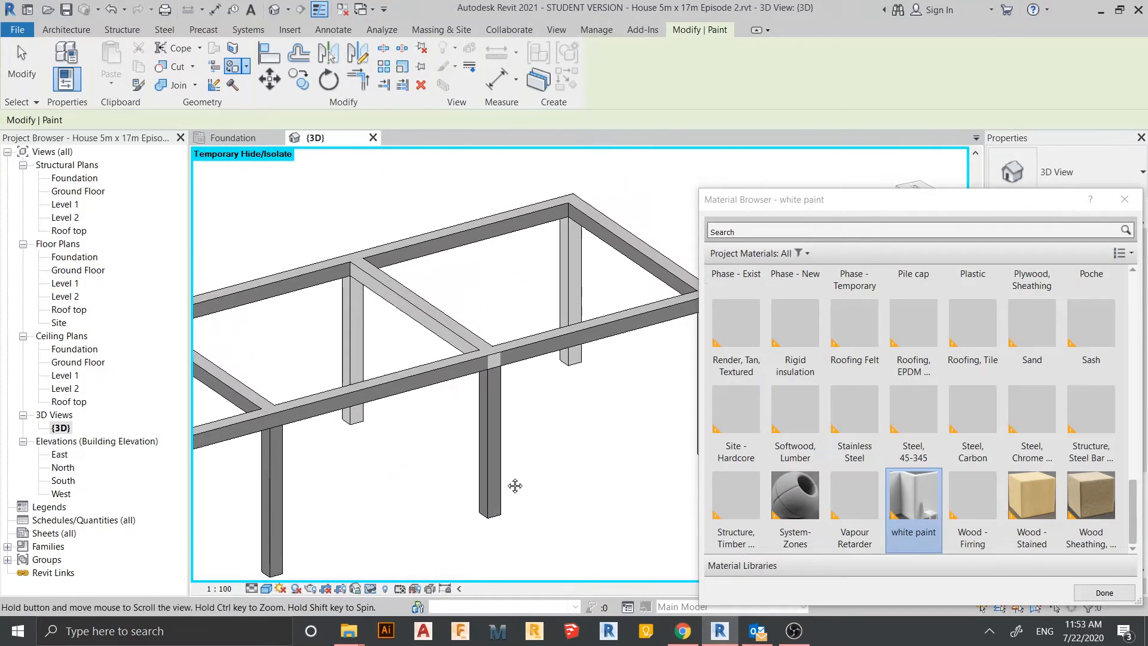
scroll(513, 482, "up", 6)
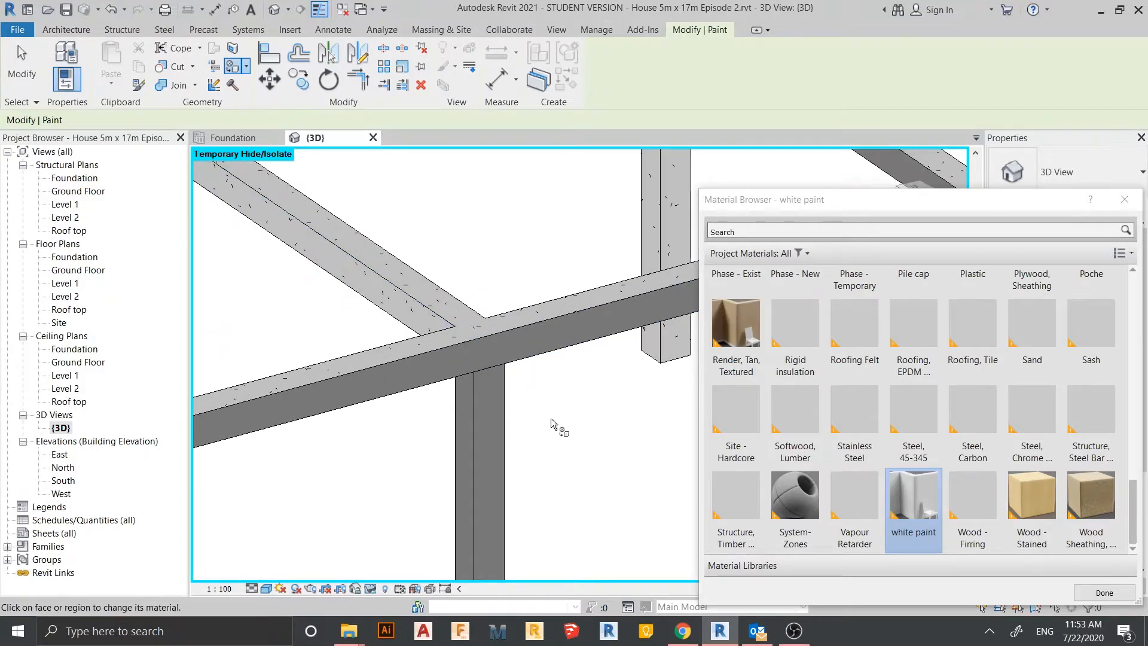
scroll(551, 417, "down", 5)
Apply white paint to both visible faces of the near-side rear corner column and the beam-end face above it.
scroll(545, 385, "up", 7)
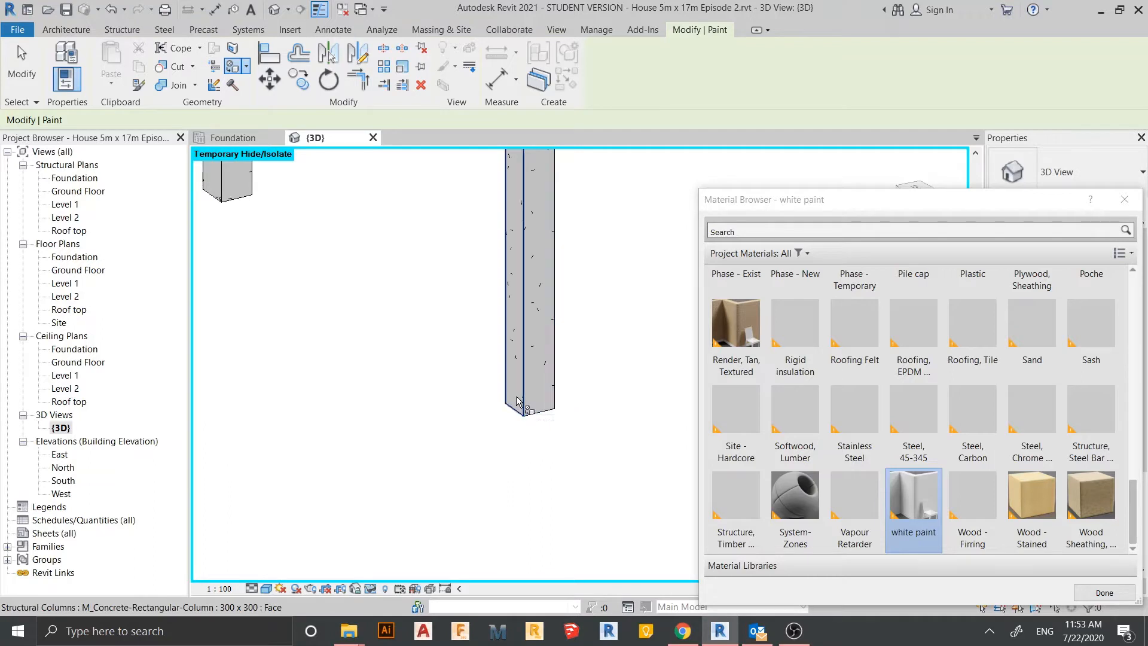
scroll(559, 410, "down", 4)
scroll(584, 323, "up", 4)
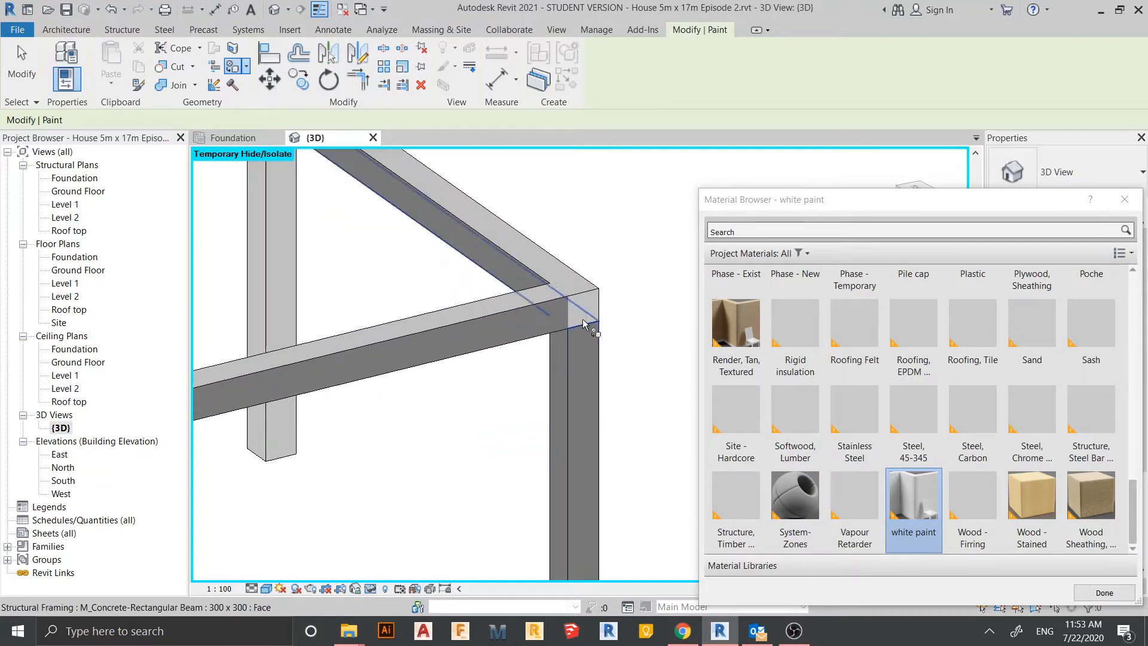
scroll(572, 347, "down", 5)
Paint the rear-facing face of the near-side corner column and the outer face of the rear end beam white.
middle_click_drag(516, 398, 656, 245)
middle_click_drag(571, 405, 698, 331)
middle_click_drag(566, 389, 337, 336)
scroll(489, 325, "up", 2)
scroll(485, 365, "up", 2)
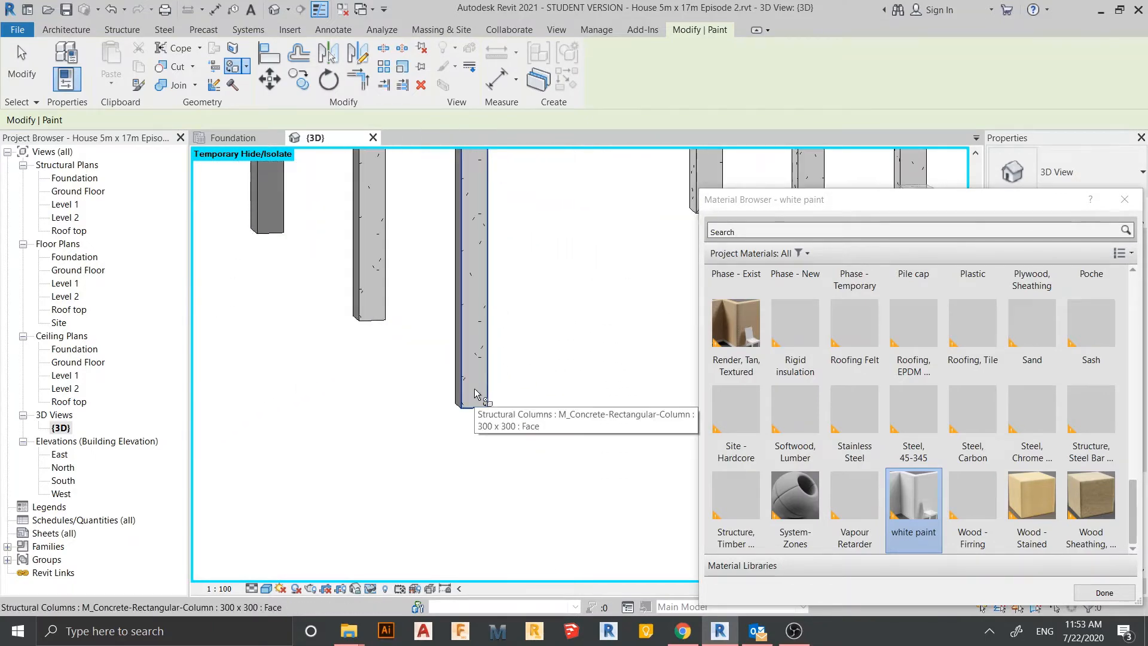
left_click(474, 389)
scroll(495, 402, "down", 2)
middle_click_drag(500, 405, 420, 544)
scroll(476, 351, "up", 3)
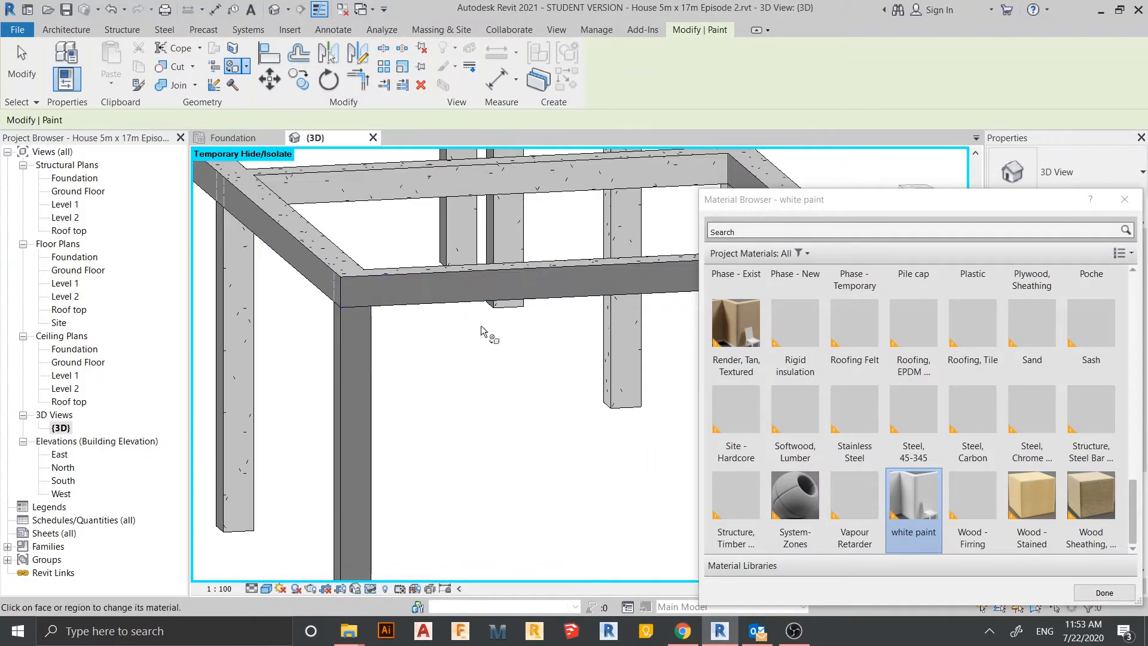
Paint the rear and inner faces of the opposite rear corner column and the column next to it white.
scroll(481, 325, "down", 3)
middle_click_drag(676, 392, 457, 330)
scroll(463, 333, "up", 2)
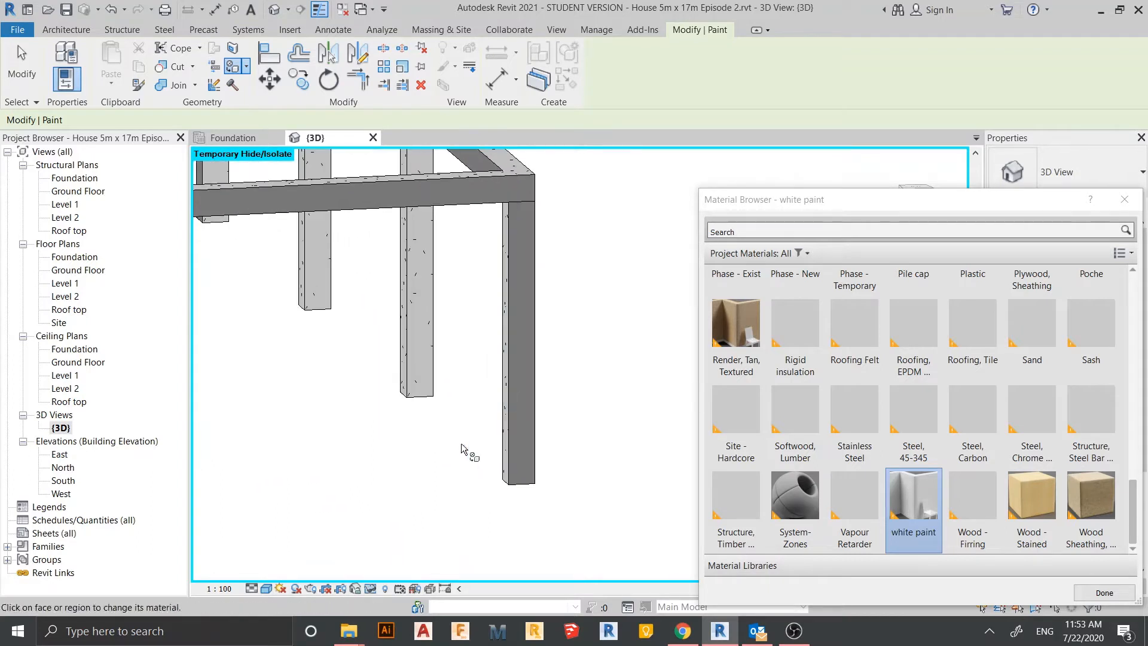
middle_click_drag(466, 457, 532, 462, "shift")
middle_click_drag(532, 461, 461, 418)
scroll(500, 424, "up", 2)
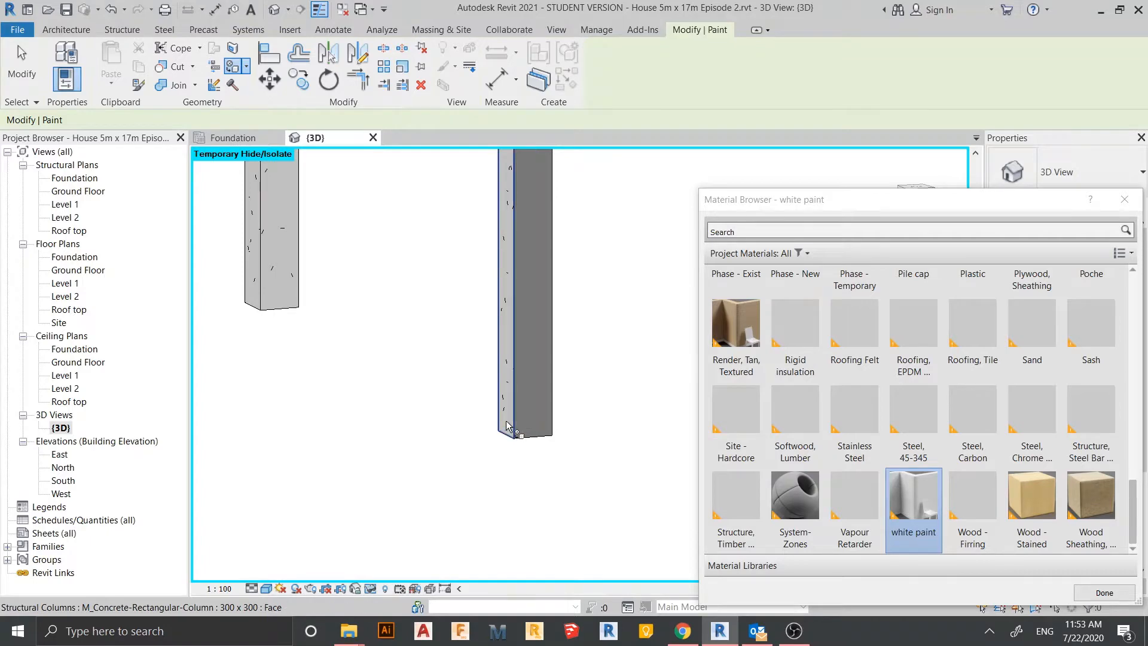
scroll(508, 427, "down", 3)
scroll(461, 414, "up", 3)
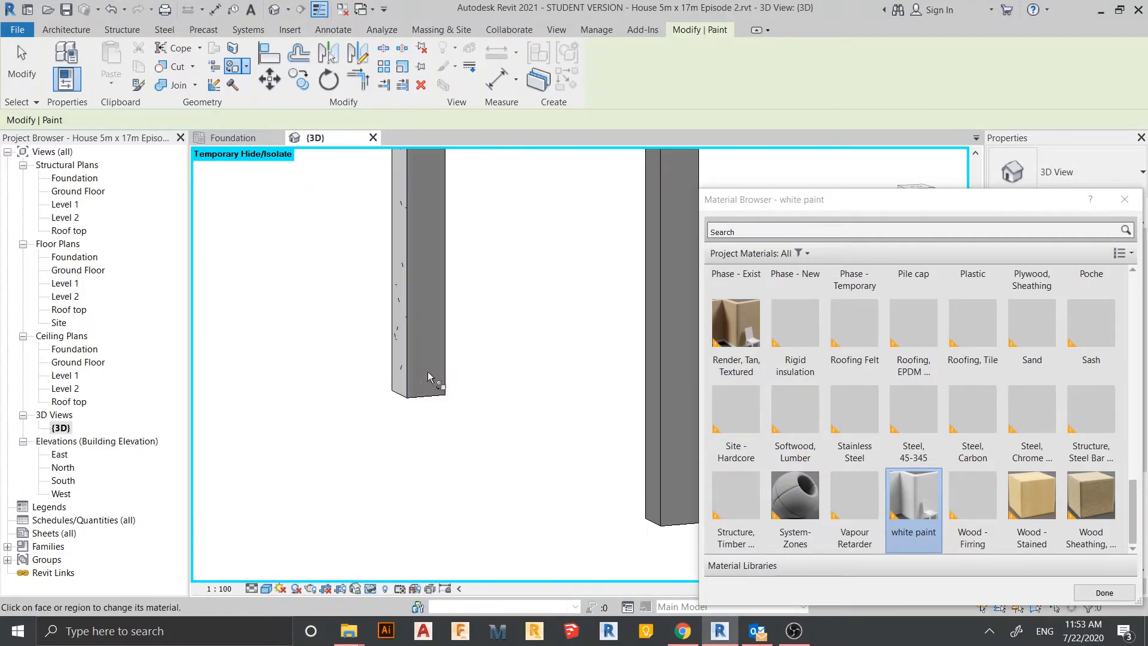
Apply white paint to the outer face of the rear corner column on the opposite long side.
scroll(446, 386, "down", 4)
middle_click_drag(565, 419, 426, 415, "shift")
middle_click_drag(426, 415, 669, 362)
scroll(430, 433, "up", 1)
middle_click_drag(430, 438, 389, 419, "shift")
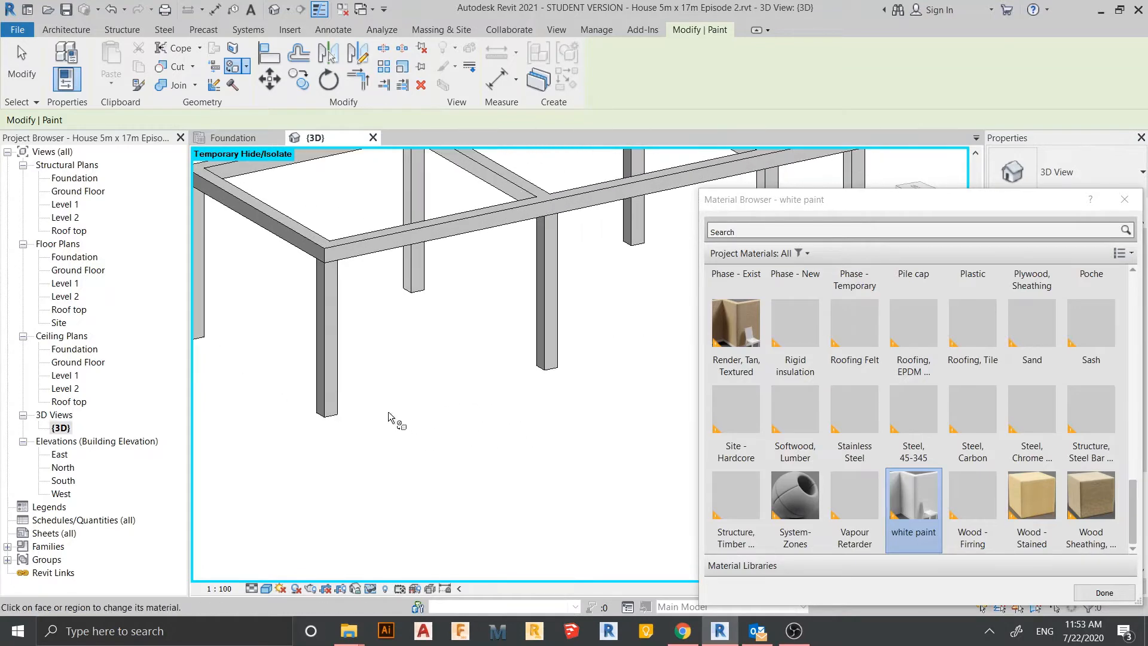
left_click(331, 406)
middle_click_drag(357, 420, 534, 537)
scroll(405, 392, "up", 2)
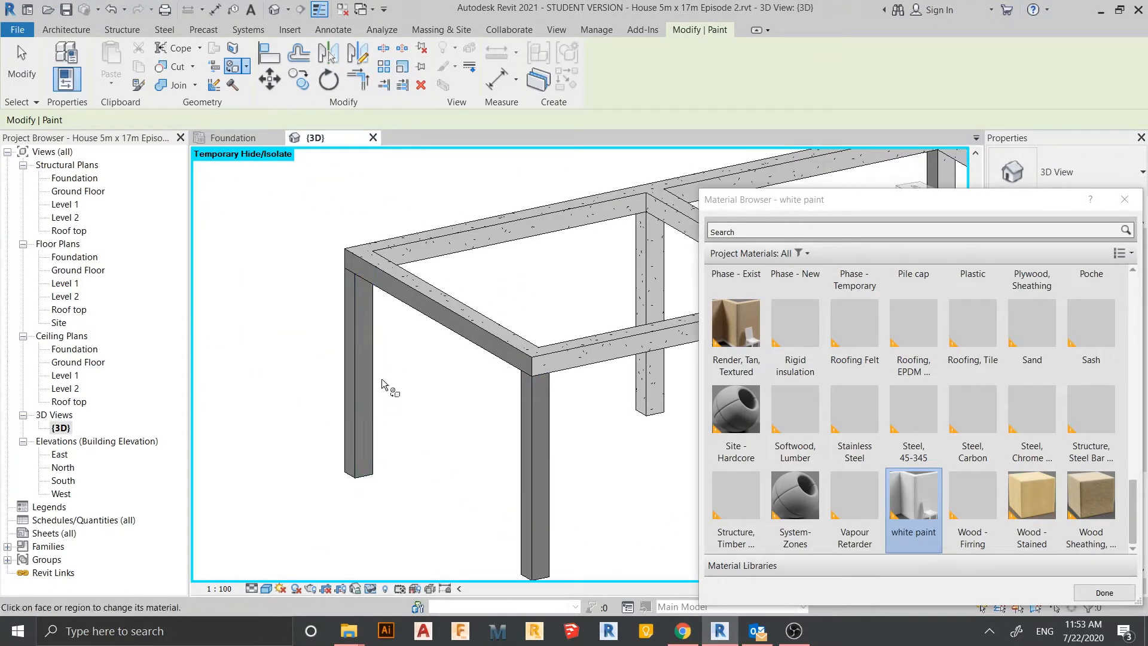
Paint the outer face of the rear bay's longitudinal beam and its corner end face white on the opposite side.
mouse_move(595, 367)
middle_mouse_down()
mouse_move(461, 399)
mouse_move(340, 308)
middle_mouse_up()
scroll(340, 307, "up", 2)
left_click(339, 307)
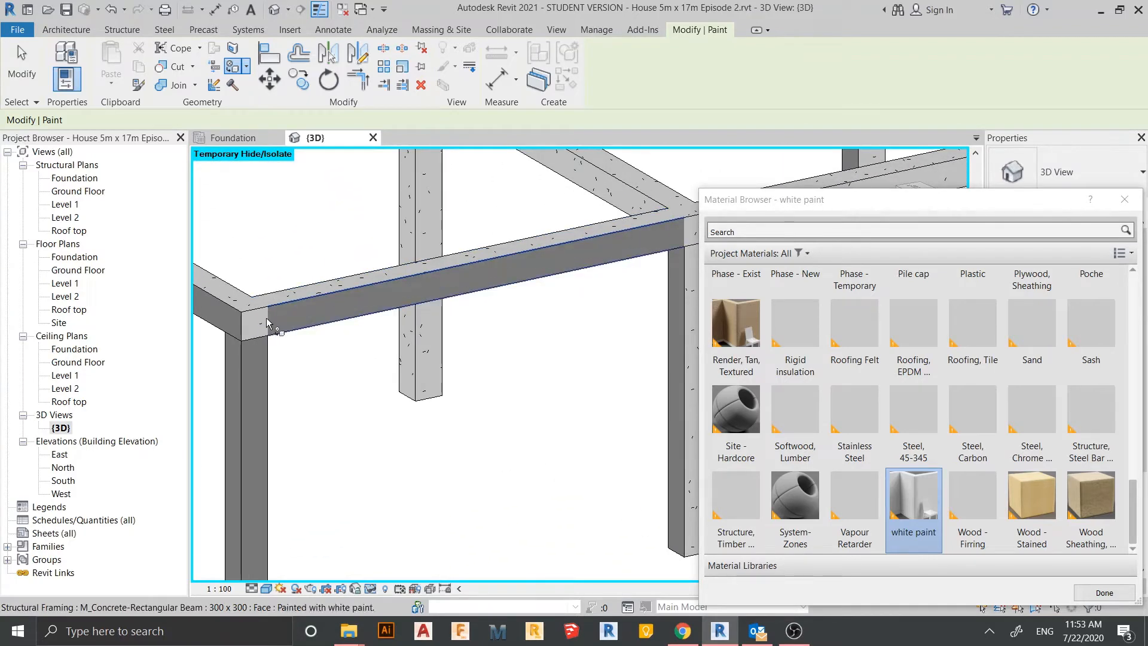
scroll(306, 358, "down", 5)
scroll(340, 347, "up", 2)
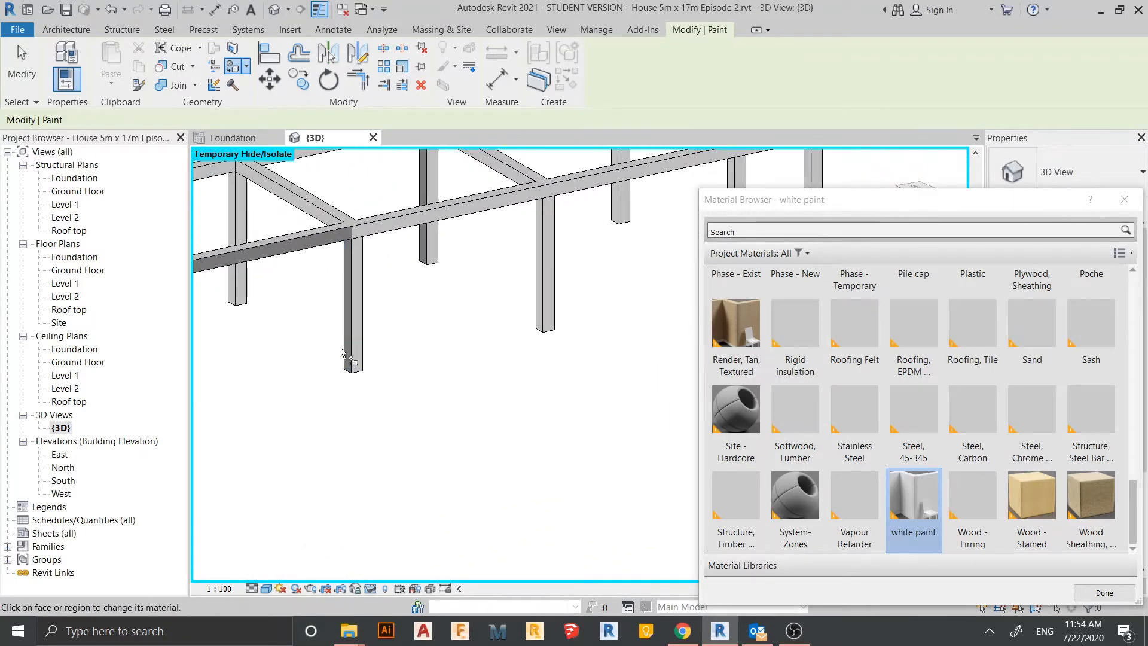
Apply white paint to the first intermediate column on this side and the outer face of the adjoining bay's beam.
scroll(339, 346, "up", 2)
left_click(363, 373)
scroll(512, 561, "down", 4)
scroll(522, 406, "up", 3)
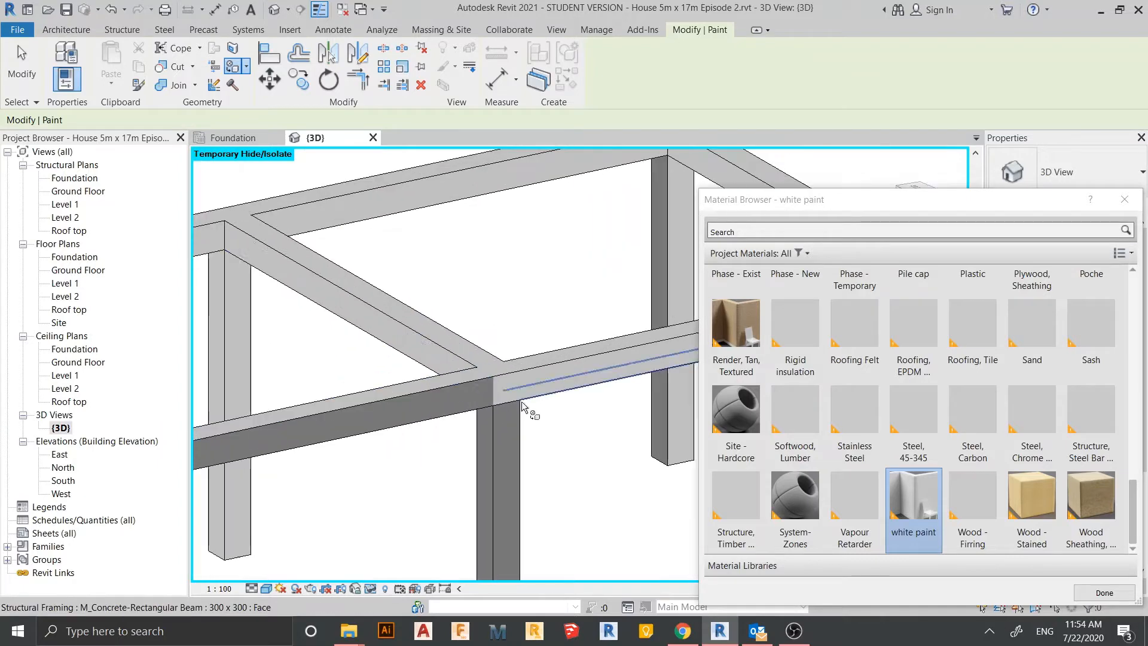
left_click(501, 391)
scroll(521, 394, "down", 3)
middle_click_drag(580, 383, 381, 364)
scroll(380, 358, "up", 2)
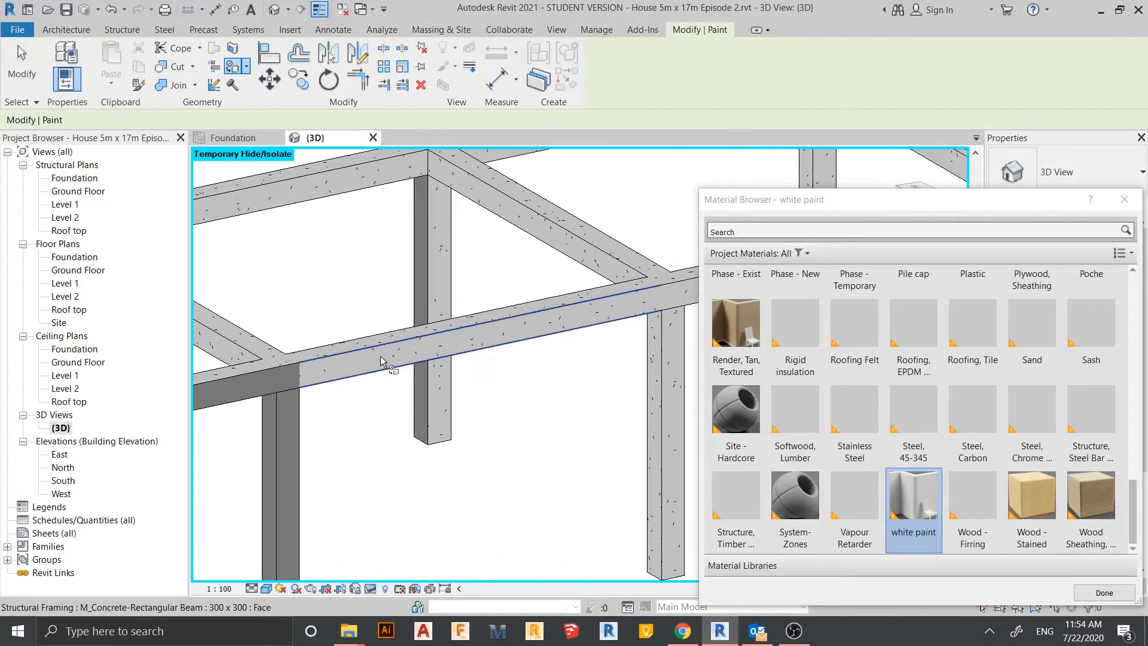
Paint the next bay's outer beam face and both visible faces of the following intermediate column white.
scroll(462, 412, "down", 3)
scroll(396, 294, "up", 3)
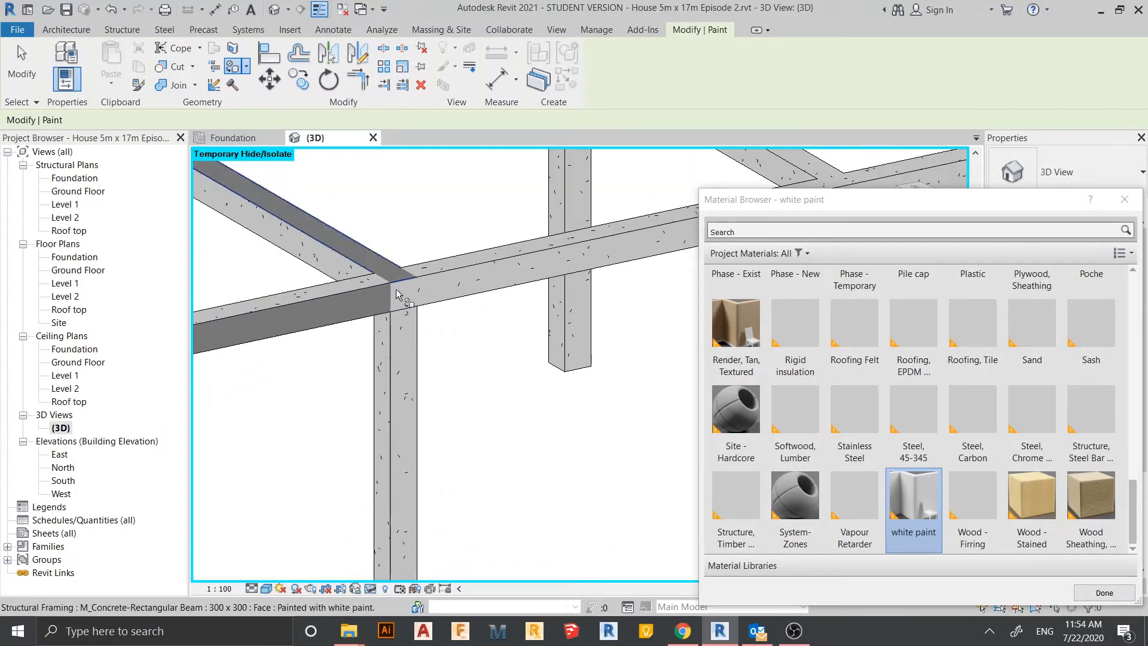
scroll(413, 383, "down", 3)
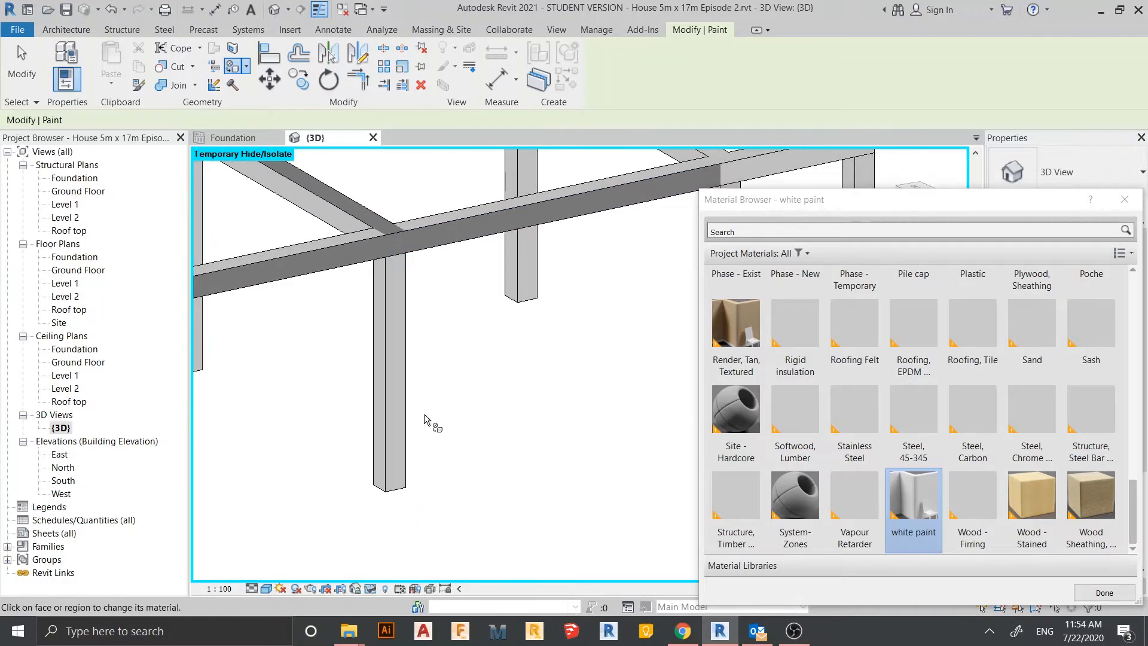
scroll(380, 470, "up", 3)
left_click(380, 470)
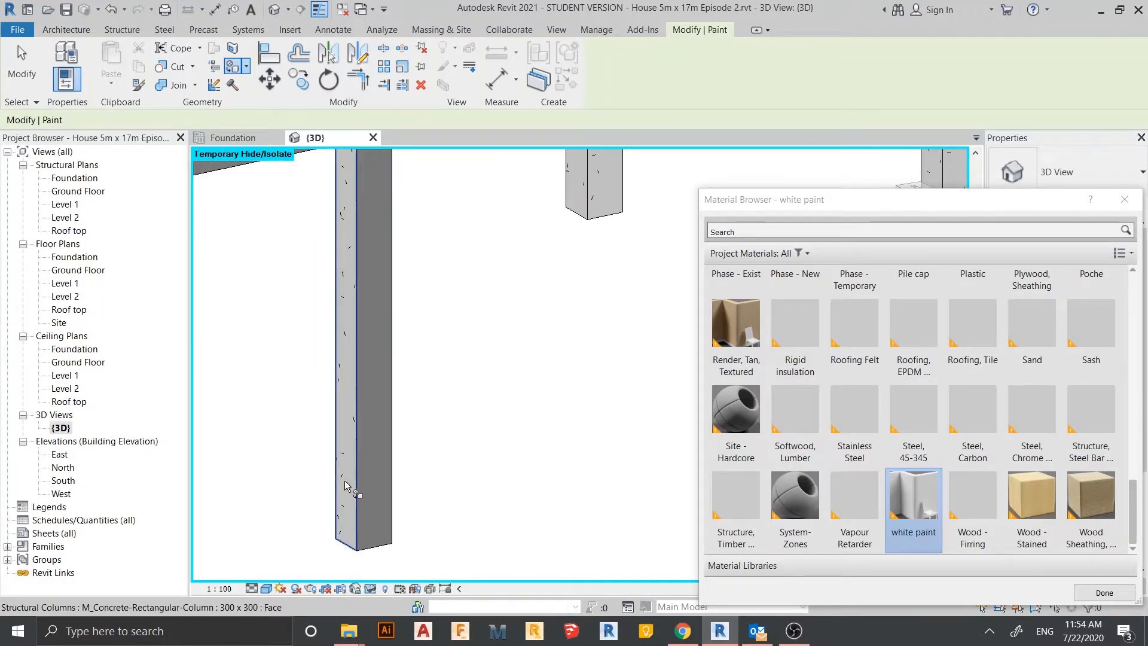
scroll(482, 479, "down", 3)
Paint both visible faces of the last intermediate column and the outer face of the short front beam white.
scroll(482, 476, "up", 3)
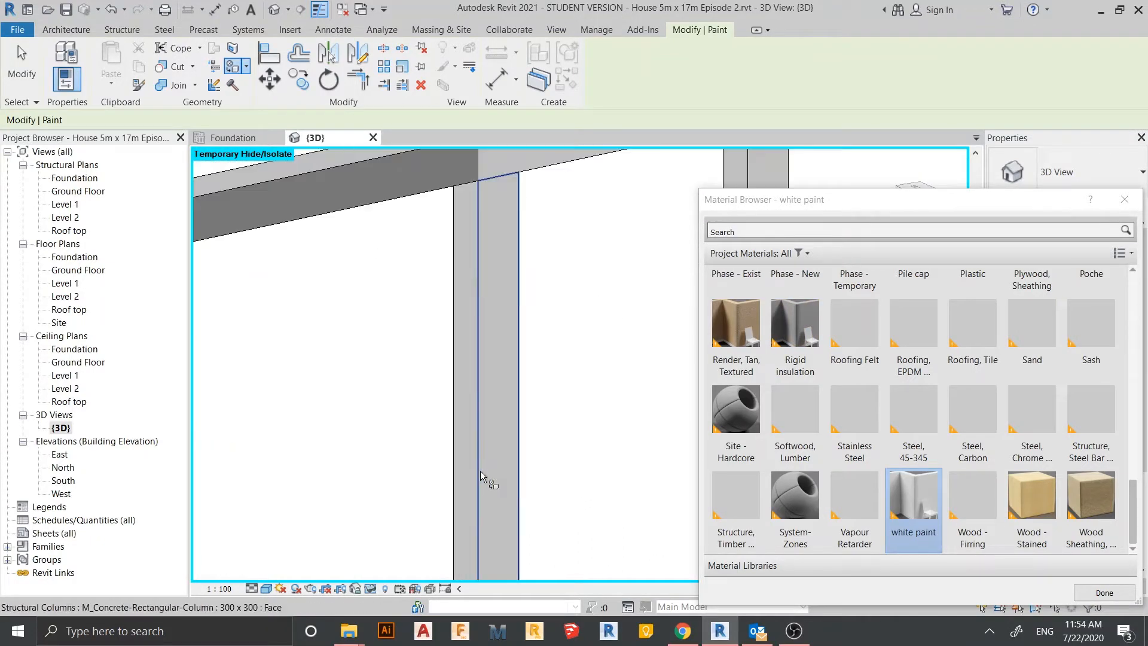
left_click(491, 480)
scroll(468, 482, "down", 3)
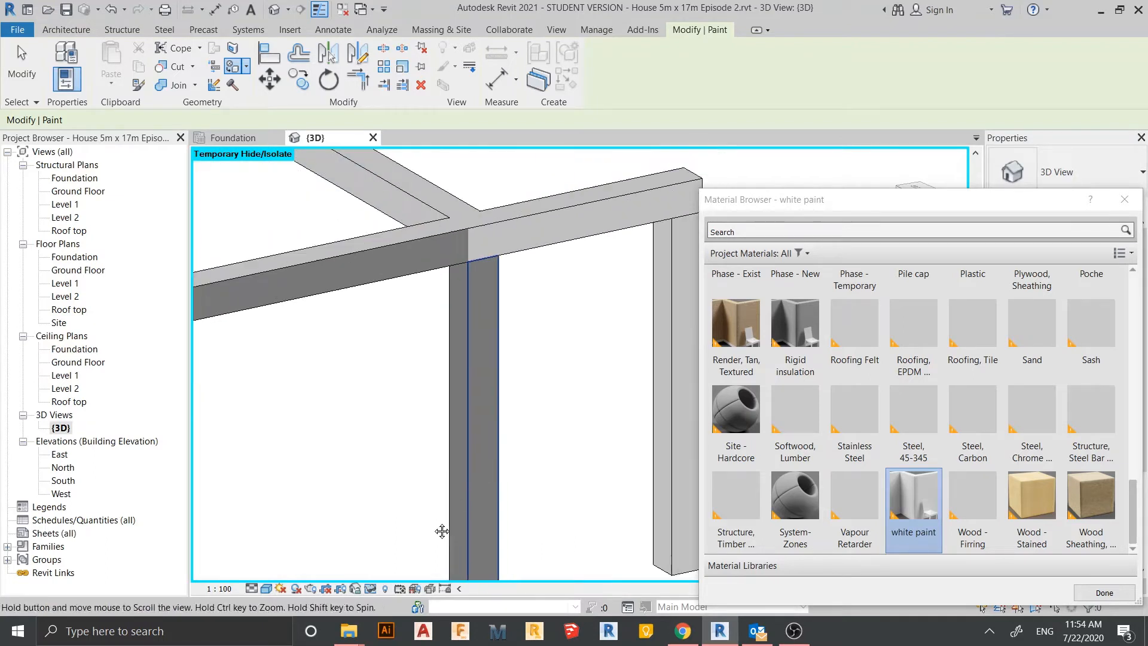
scroll(446, 304, "up", 3)
scroll(454, 341, "down", 3)
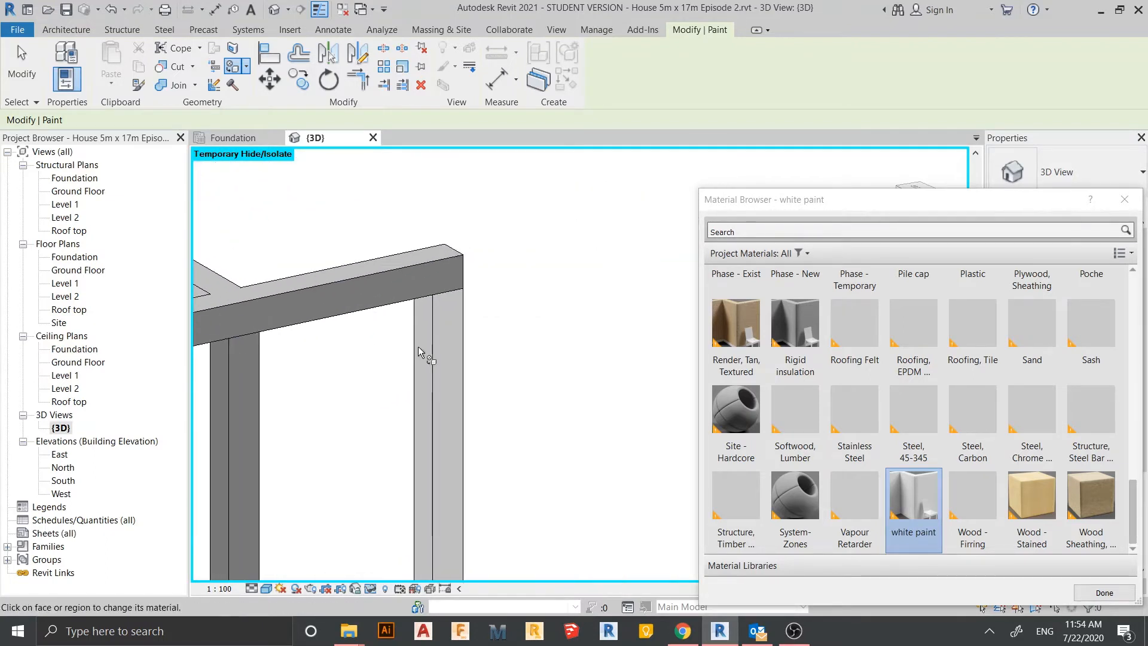
Apply white paint to both visible faces of the front corner column.
scroll(462, 368, "up", 3)
left_click(461, 370)
left_click(431, 386)
scroll(460, 370, "down", 4)
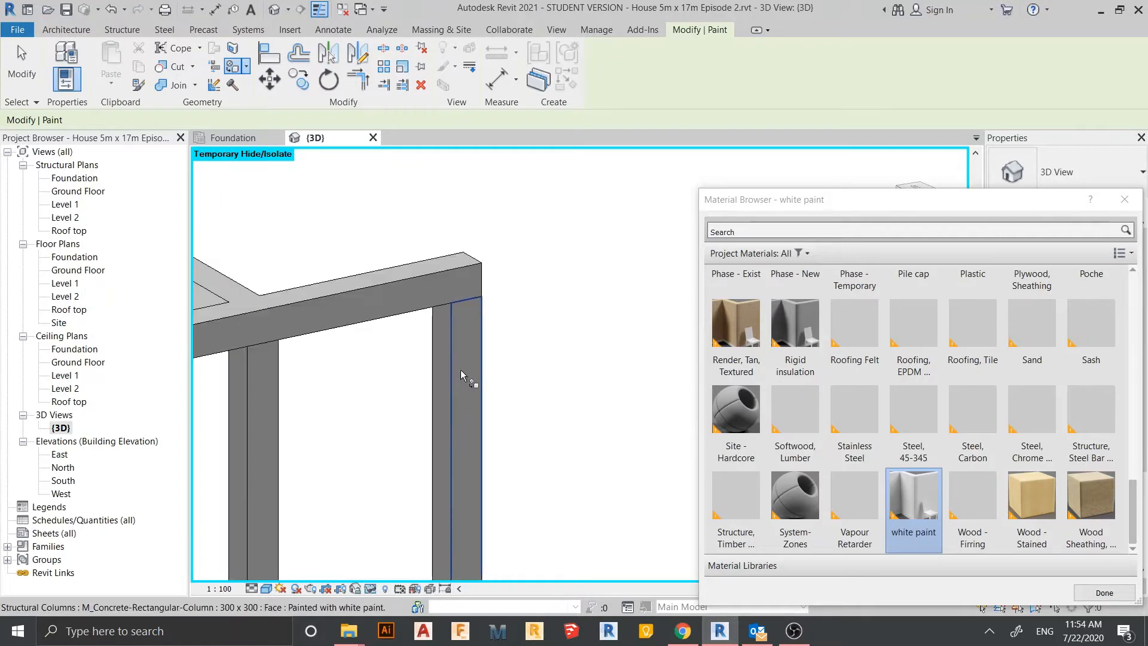
Paint the inner faces of the longitudinal beams and the side face of the adjoining cross beam white.
scroll(569, 308, "up", 2)
middle_click_drag(569, 309, 439, 336, "shift")
middle_click_drag(466, 286, 507, 438)
scroll(412, 287, "up", 2)
scroll(398, 284, "up", 2)
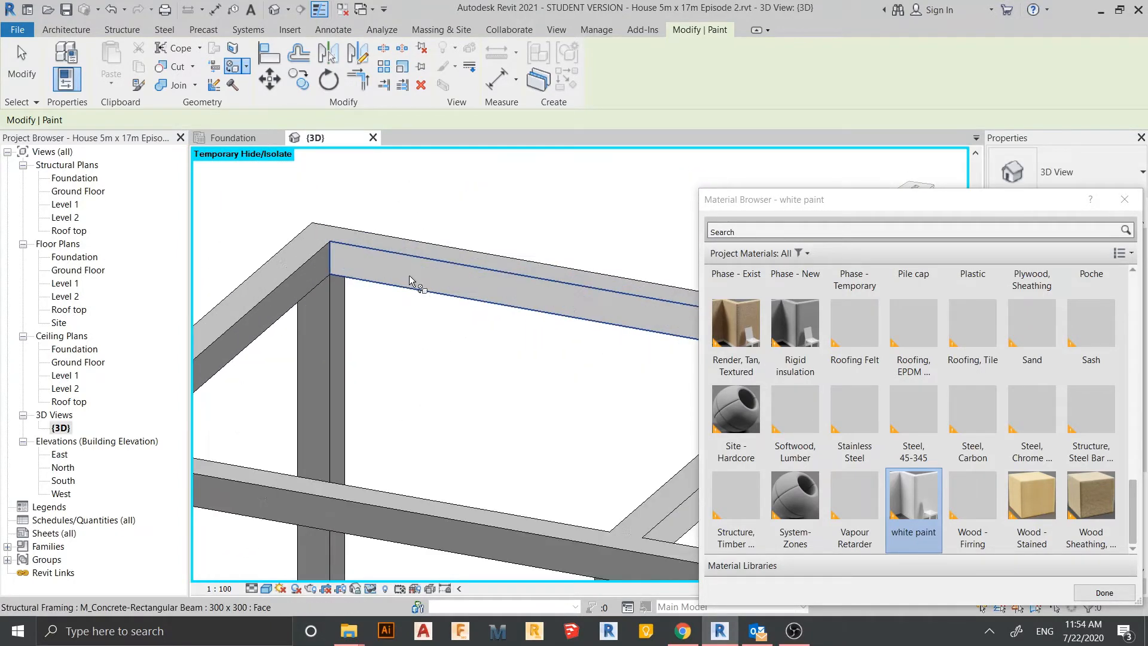
middle_click_drag(426, 280, 539, 289, "shift")
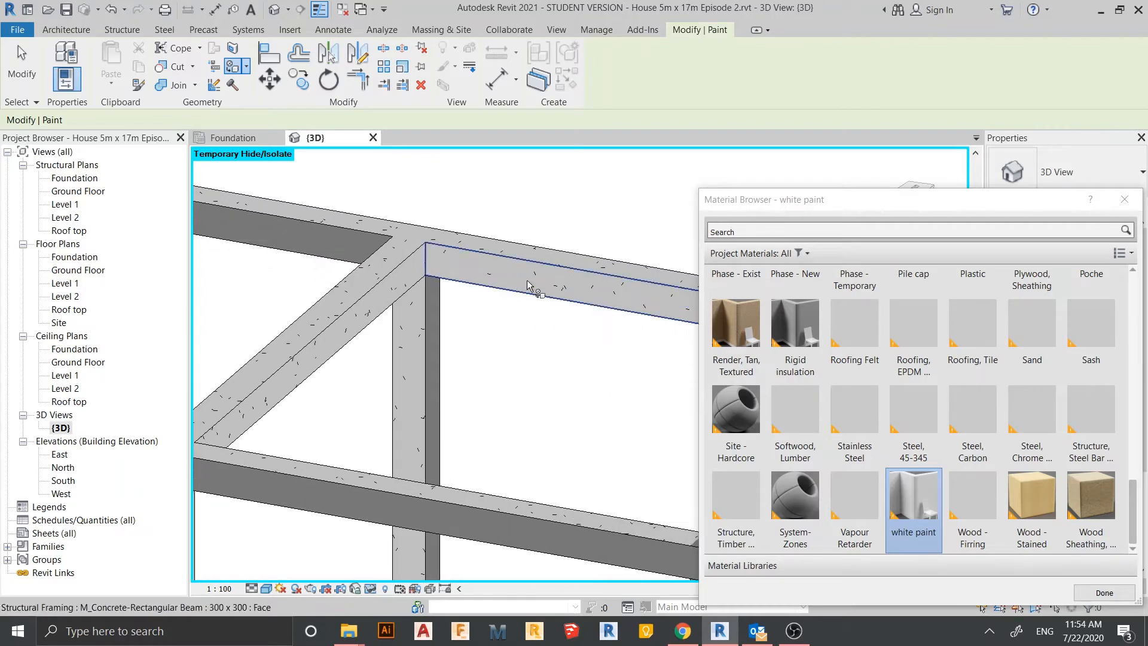
scroll(383, 311, "up", 3)
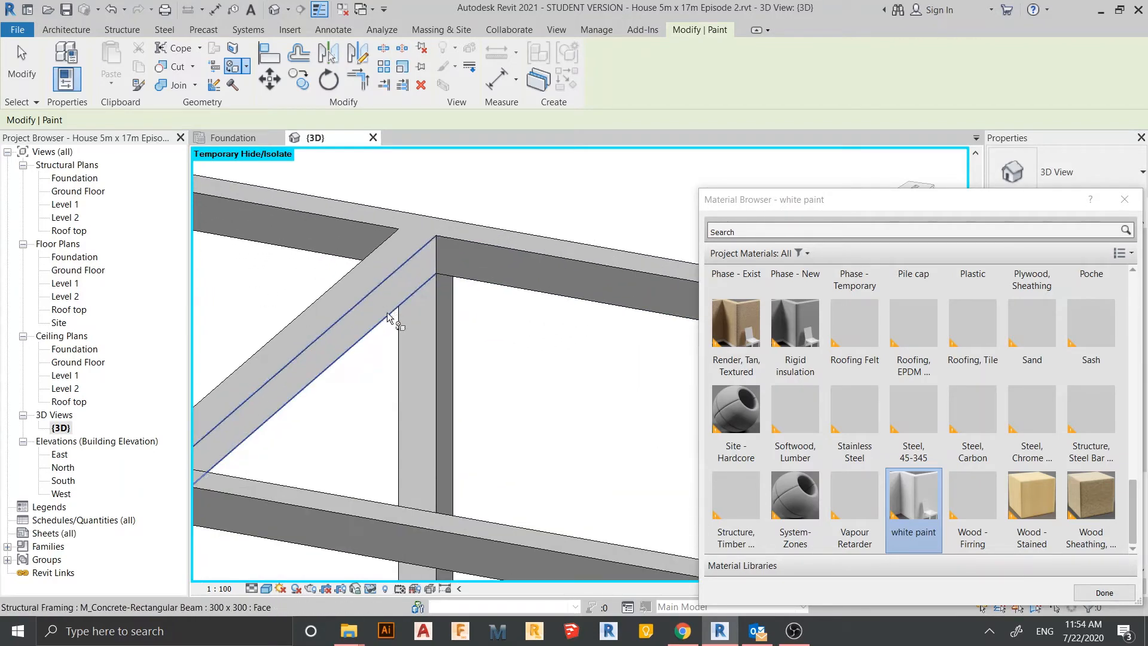
scroll(416, 323, "down", 3)
Paint the inner beam faces at the end bay's corner and the inner faces of the column beneath white.
middle_click_drag(536, 369, 337, 338, "shift")
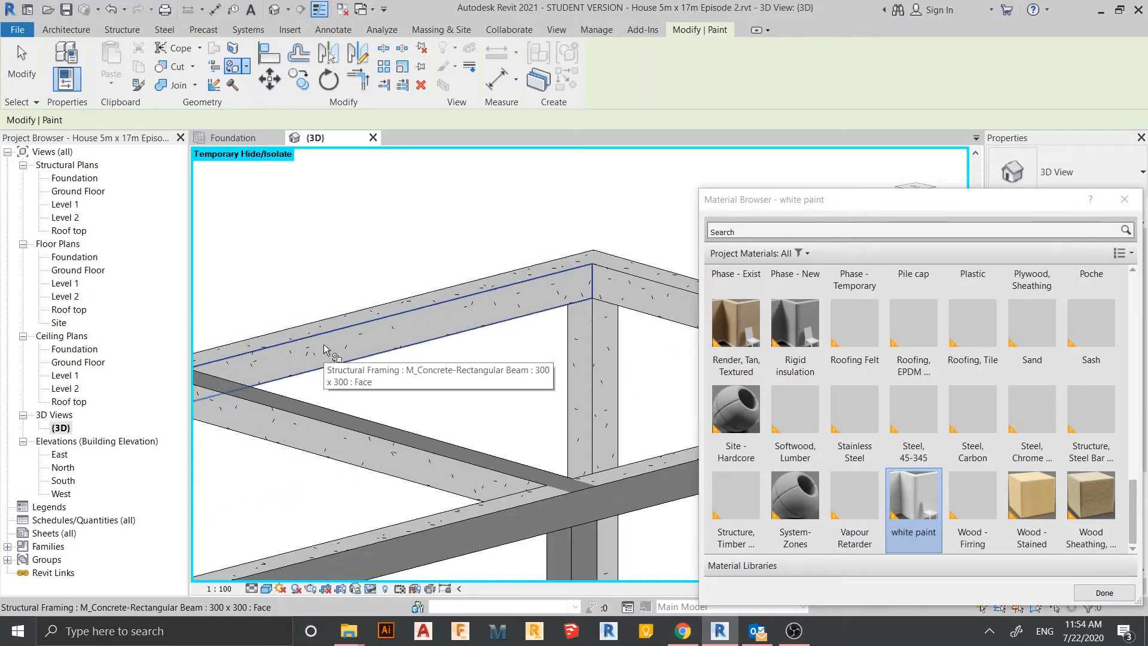
scroll(516, 350, "up", 3)
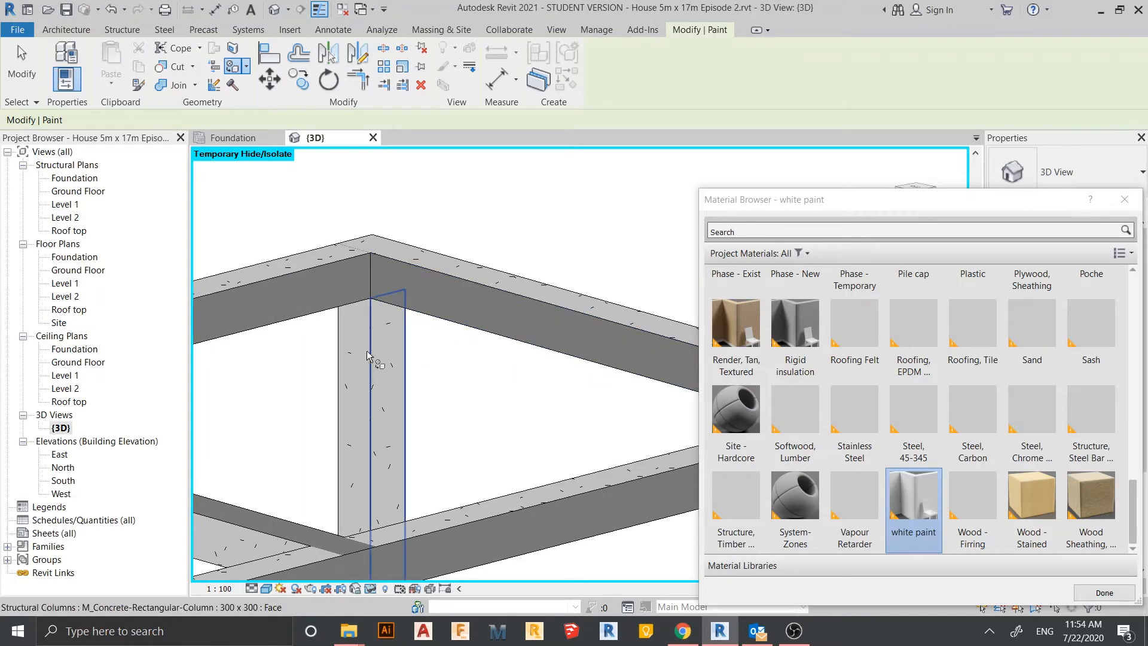
left_click(383, 377)
Apply white paint to the exposed end face of the beam projecting above the front corner column.
scroll(412, 305, "down", 3)
middle_click_drag(430, 300, 505, 227)
mouse_move(517, 328)
middle_mouse_down("shift")
mouse_move(446, 405)
mouse_move(311, 318)
middle_mouse_up("shift")
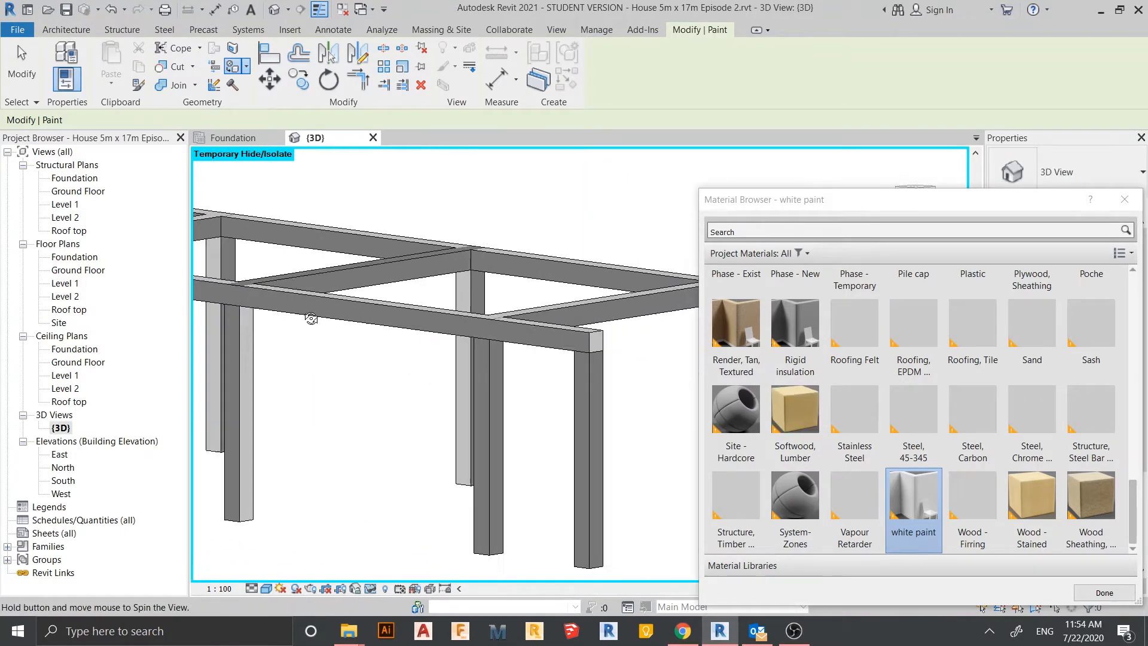
scroll(335, 312, "down", 2)
middle_click_drag(483, 299, 532, 255)
middle_click_drag(538, 269, 454, 354, "shift")
scroll(421, 359, "up", 3)
middle_click_drag(359, 376, 547, 278)
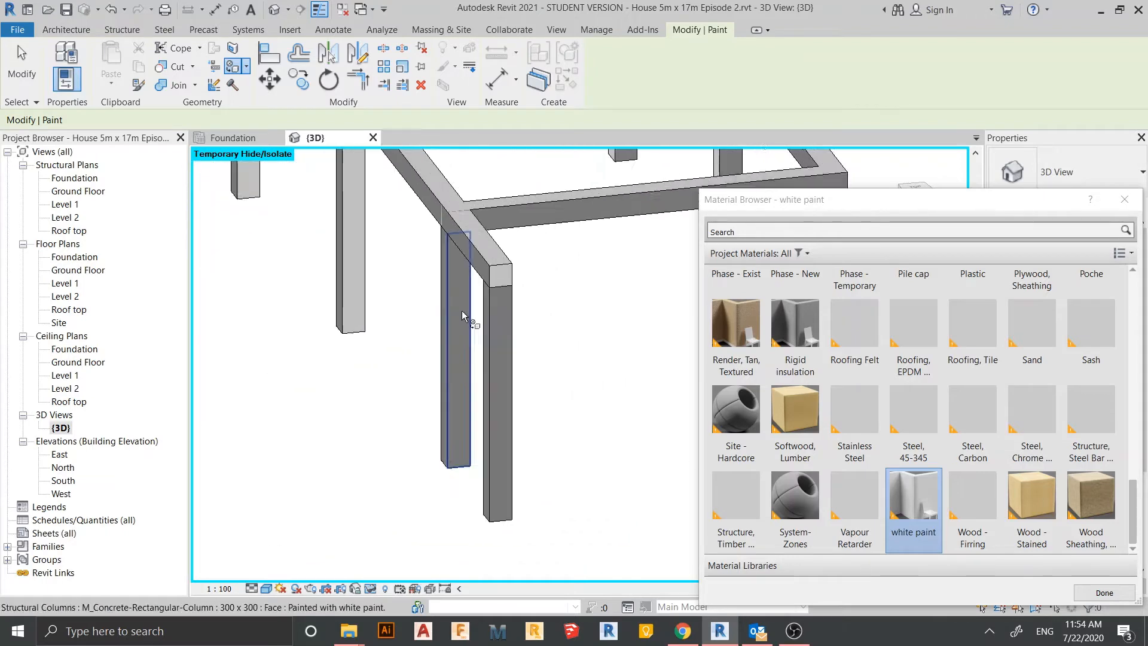
scroll(463, 315, "up", 1)
left_click(515, 270)
scroll(508, 335, "down", 2)
middle_click_drag(503, 388, 469, 463)
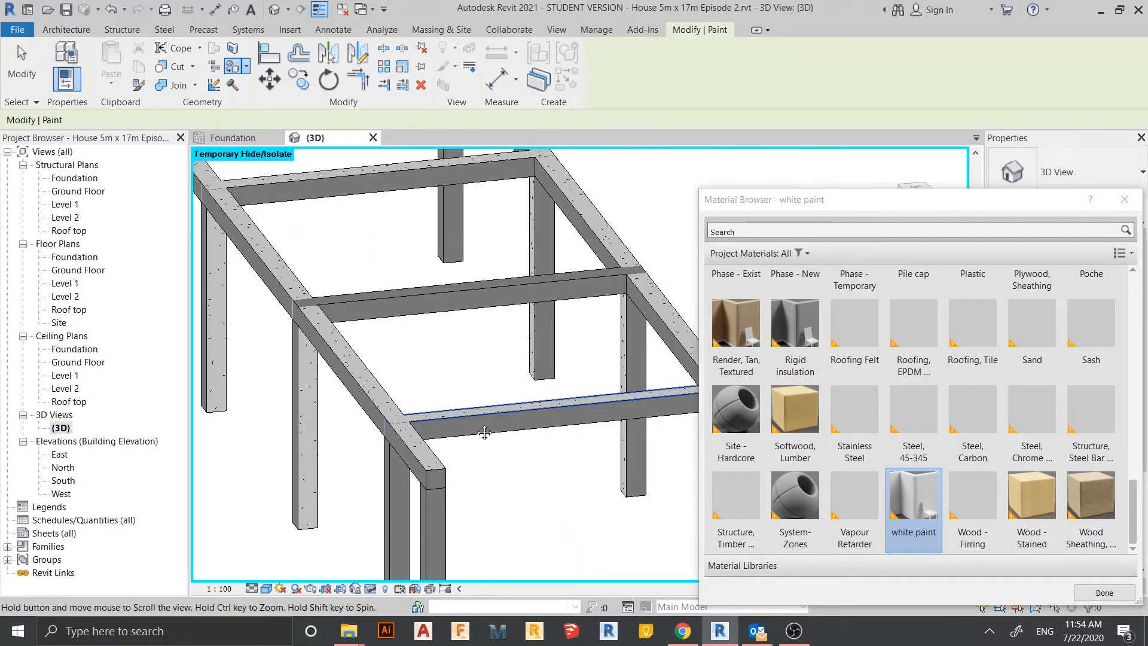
Paint the unpainted side faces of the columns along the front longitudinal beam white.
middle_click_drag(514, 412, 448, 389)
mouse_move(448, 389)
middle_mouse_down("shift")
mouse_move(410, 418)
mouse_move(426, 388)
middle_mouse_up("shift")
middle_click_drag(416, 357, 552, 439)
scroll(491, 478, "down", 2)
scroll(353, 378, "up", 2)
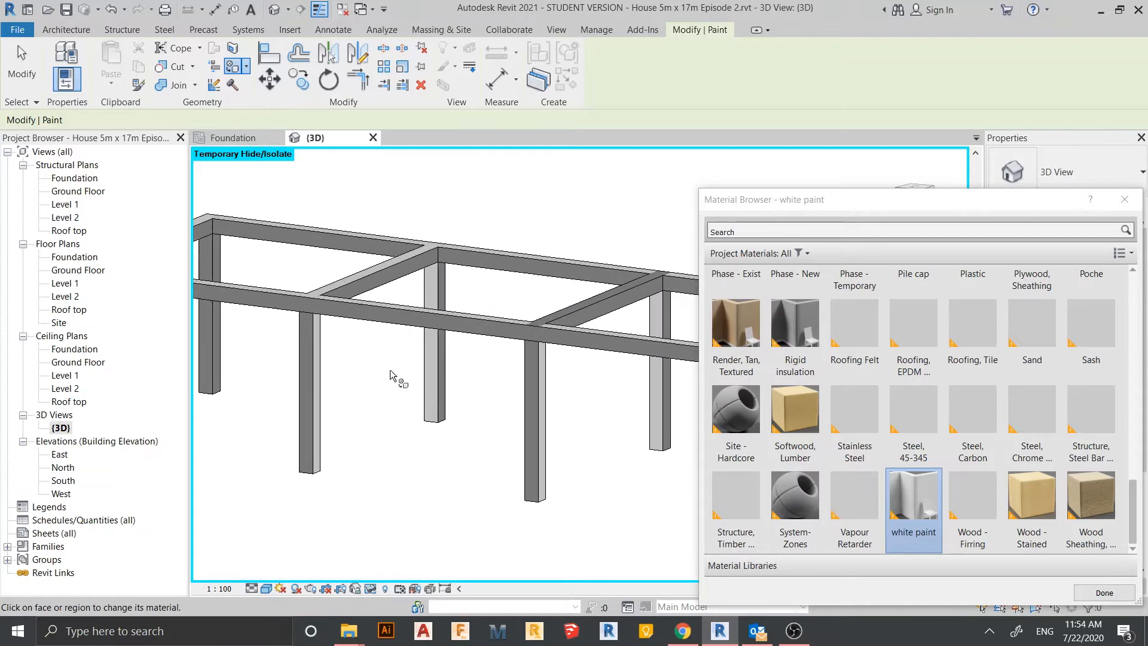
middle_click_drag(447, 397, 570, 432)
middle_click_drag(569, 432, 592, 435, "shift")
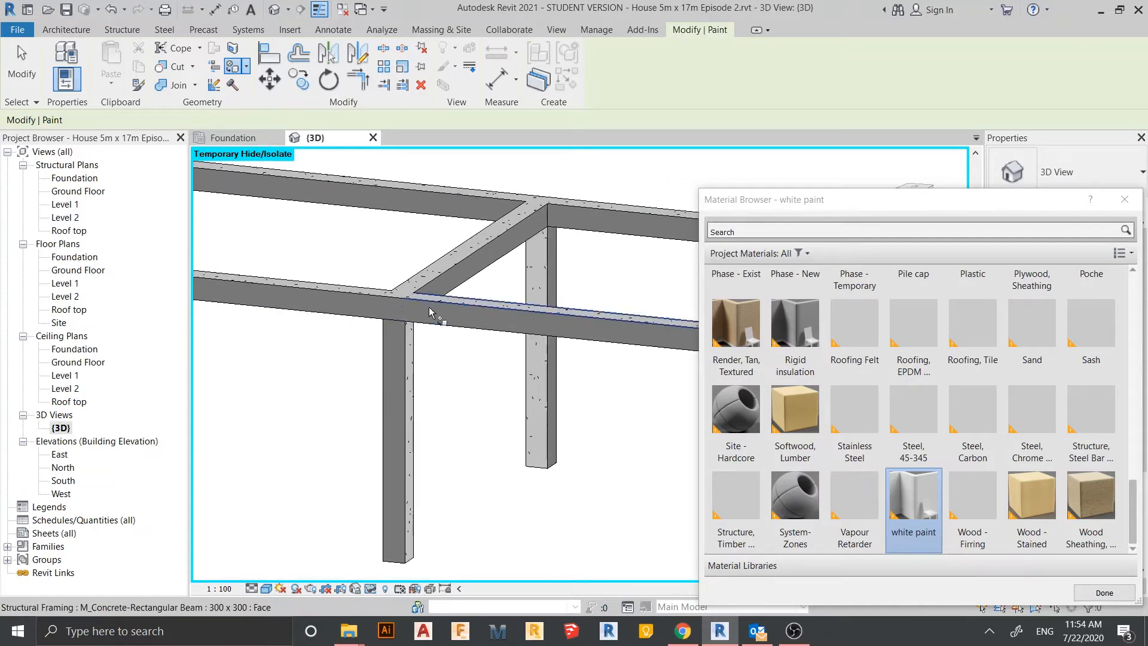
scroll(432, 312, "down", 4)
scroll(454, 422, "up", 5)
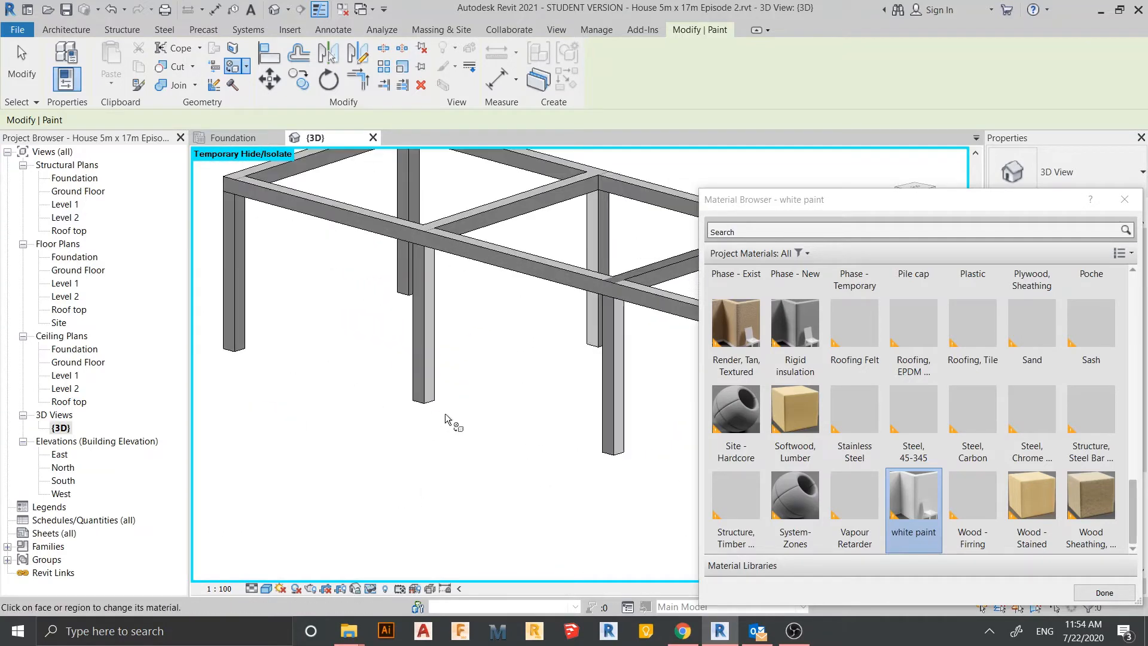
scroll(505, 440, "down", 4)
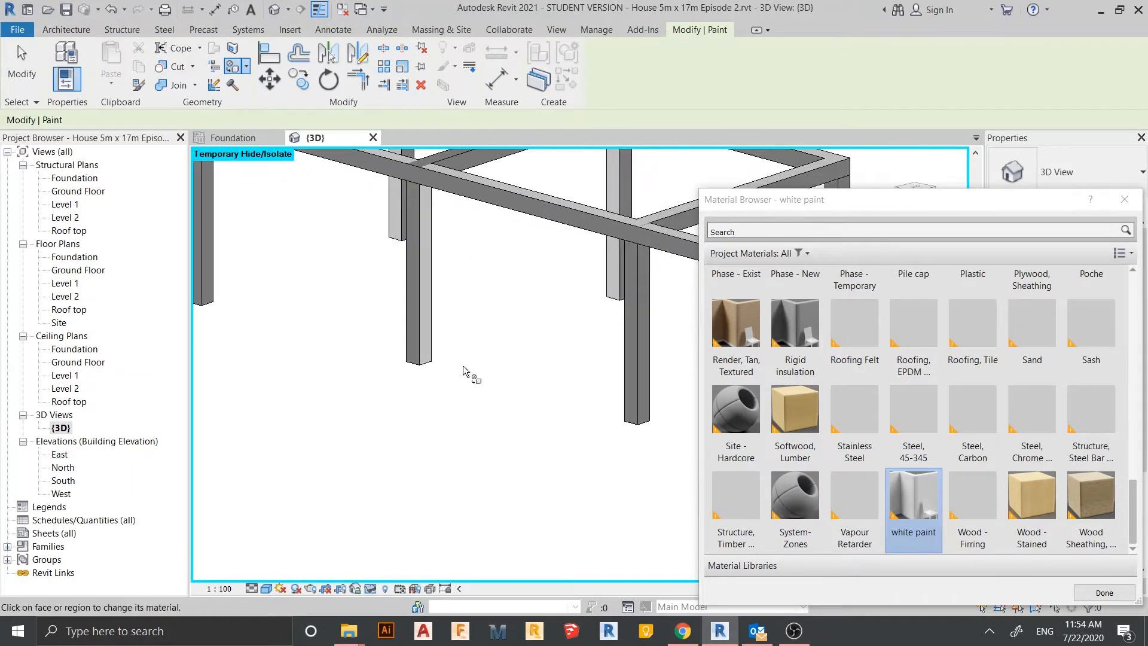
scroll(406, 366, "up", 5)
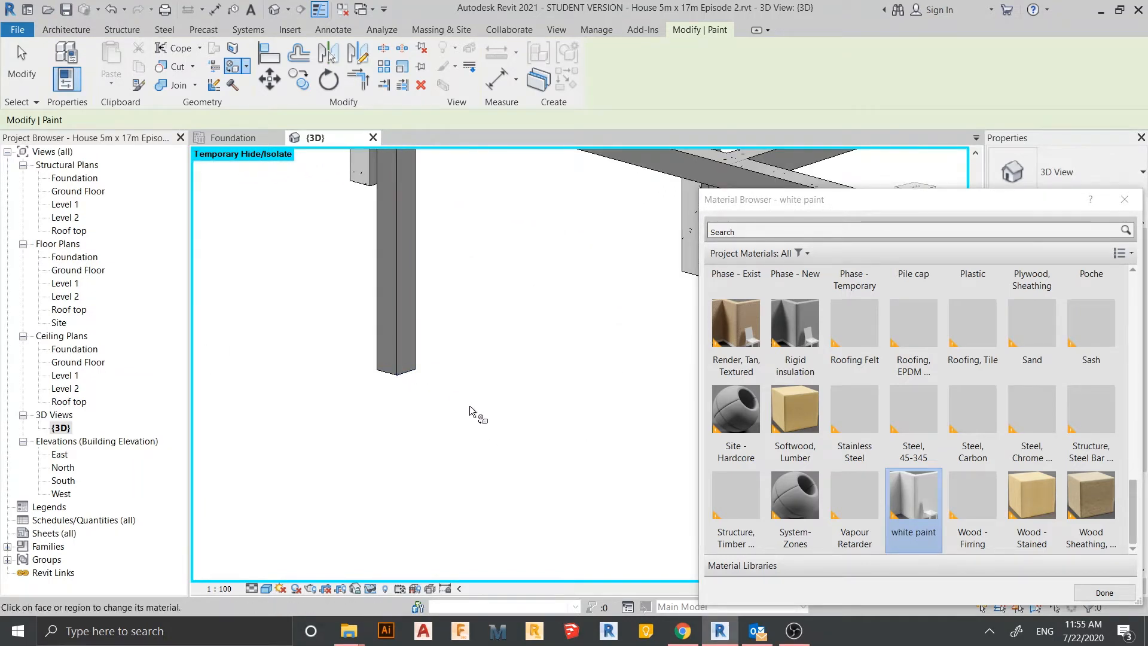
scroll(469, 411, "down", 4)
mouse_move(469, 411)
middle_mouse_down("shift")
mouse_move(448, 367)
mouse_move(660, 443)
middle_mouse_up("shift")
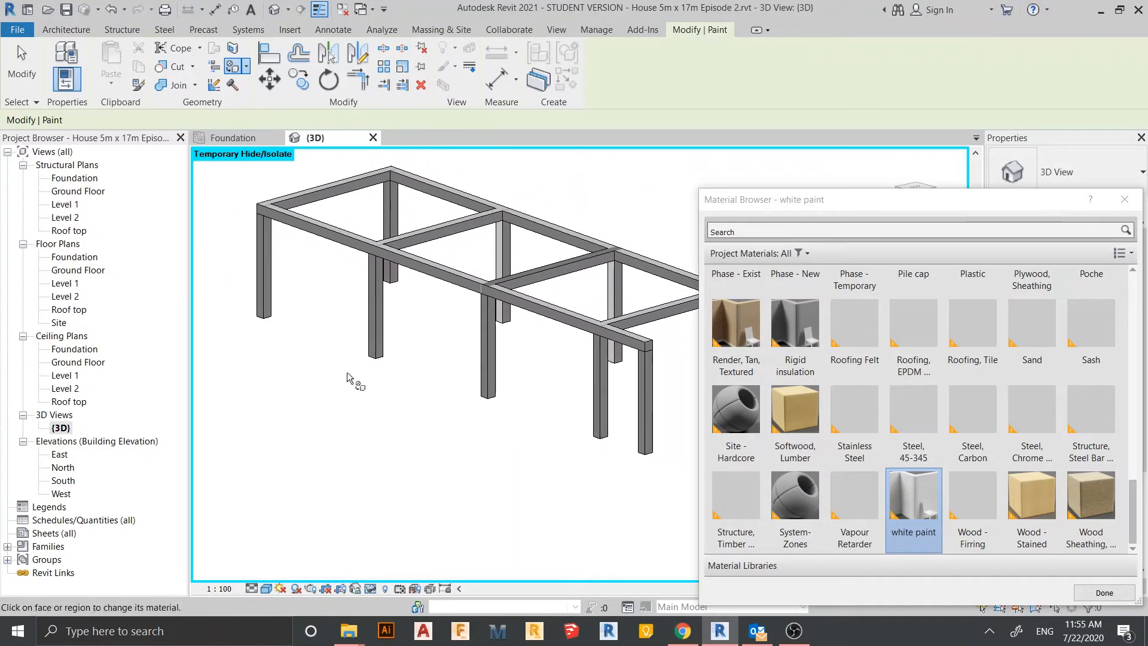
Apply white paint to the unpainted inner faces of the columns in the rear row.
mouse_move(308, 316)
middle_mouse_down()
mouse_move(433, 399)
mouse_move(507, 420)
mouse_move(331, 369)
middle_mouse_up()
middle_click_drag(567, 366, 540, 367, "shift")
scroll(540, 367, "up", 3)
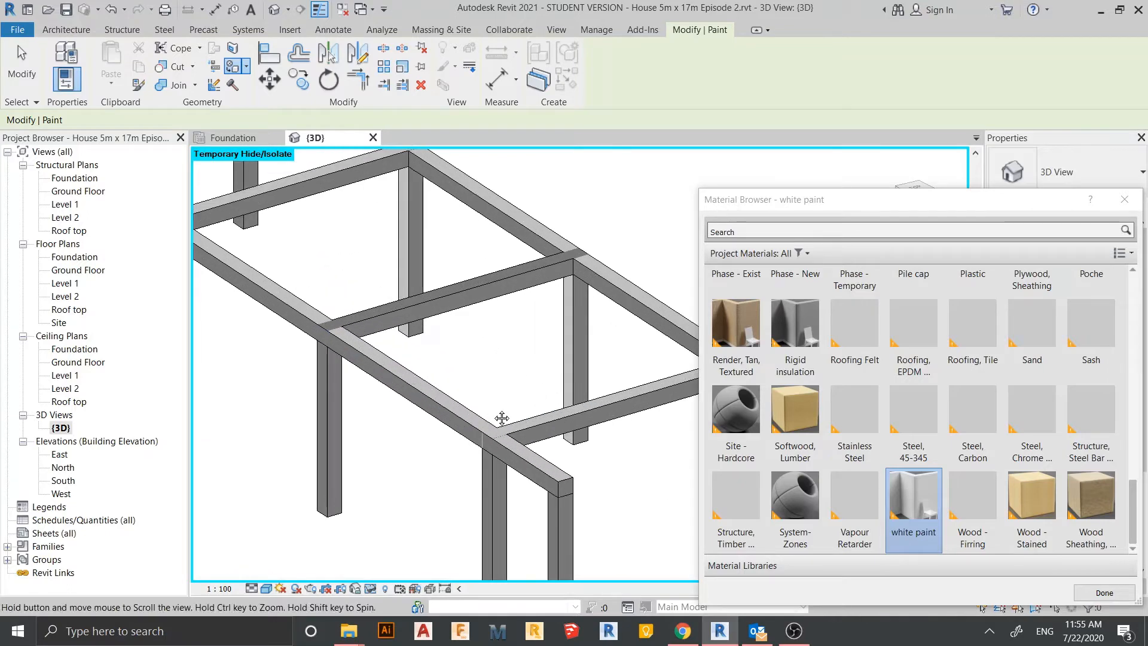
scroll(502, 419, "up", 5)
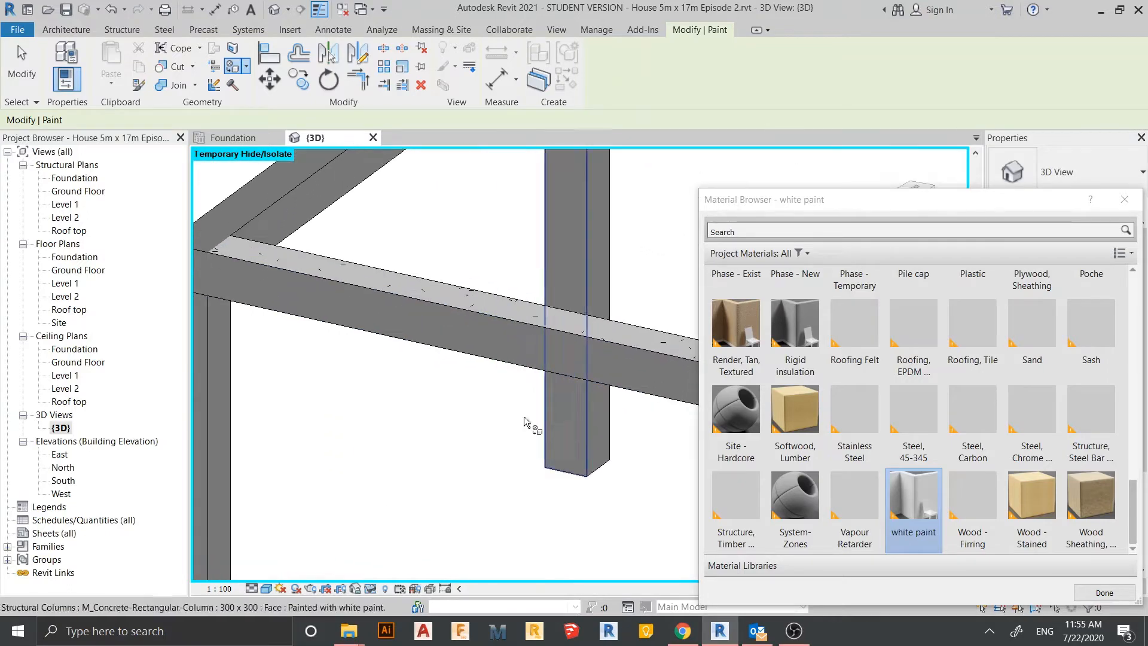
scroll(523, 416, "down", 4)
scroll(435, 449, "up", 6)
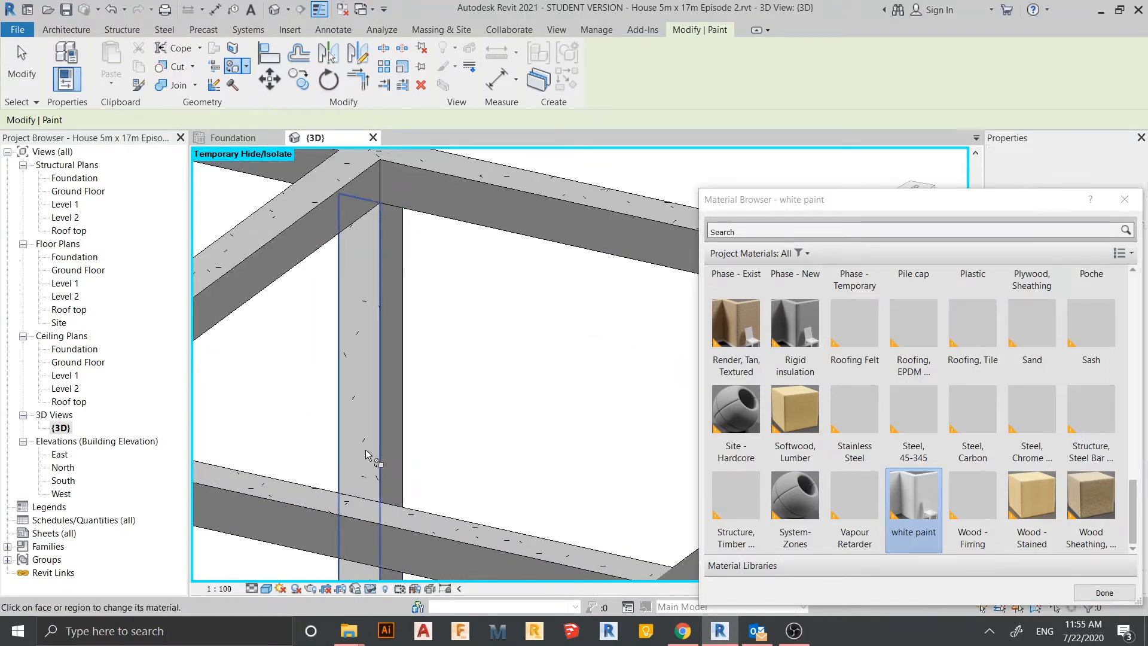
scroll(366, 454, "down", 6)
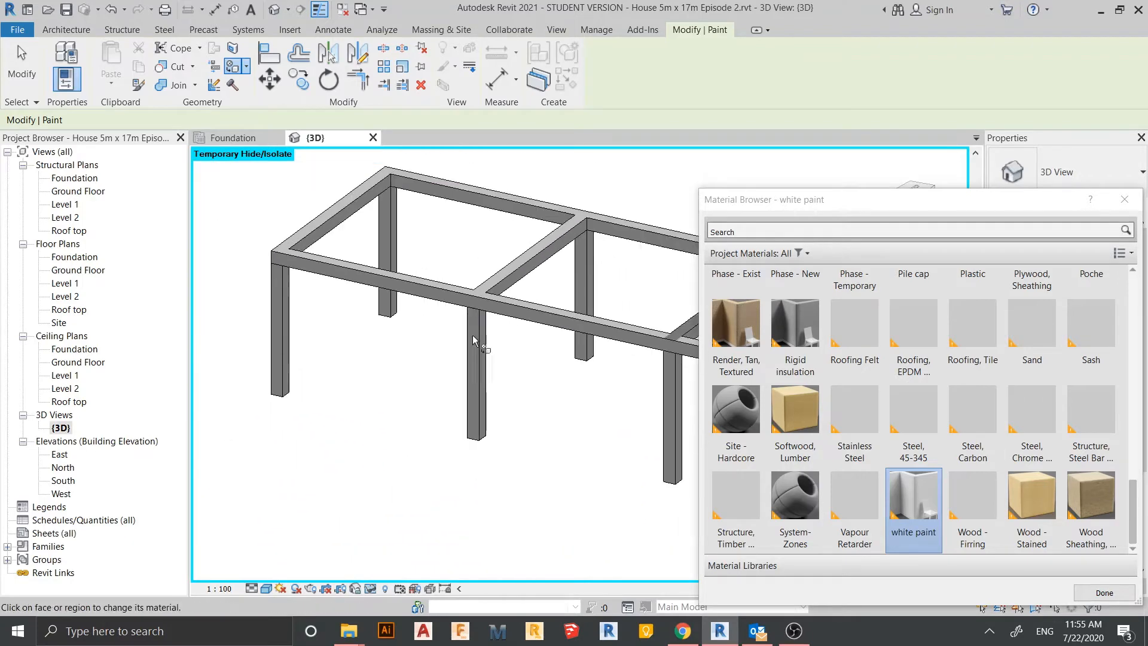
Paint the unpainted inner face of the rear column beside the first interior cross beam white and check the surrounding columns.
middle_click_drag(474, 341, 537, 472, "shift")
scroll(468, 395, "up", 6)
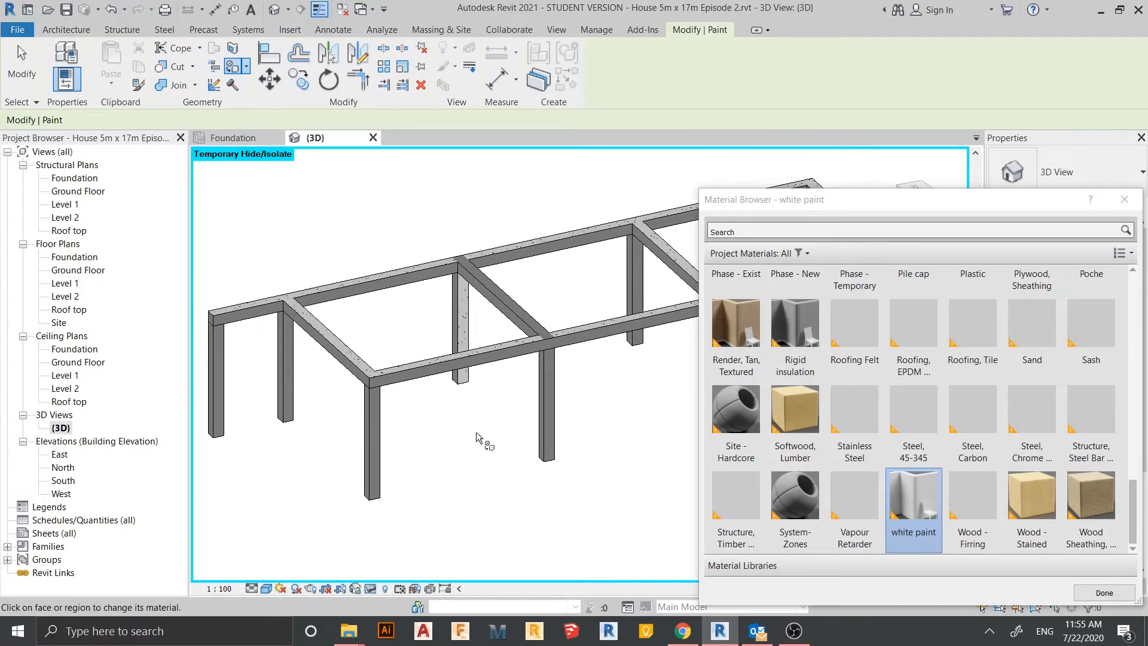
scroll(472, 376, "up", 2)
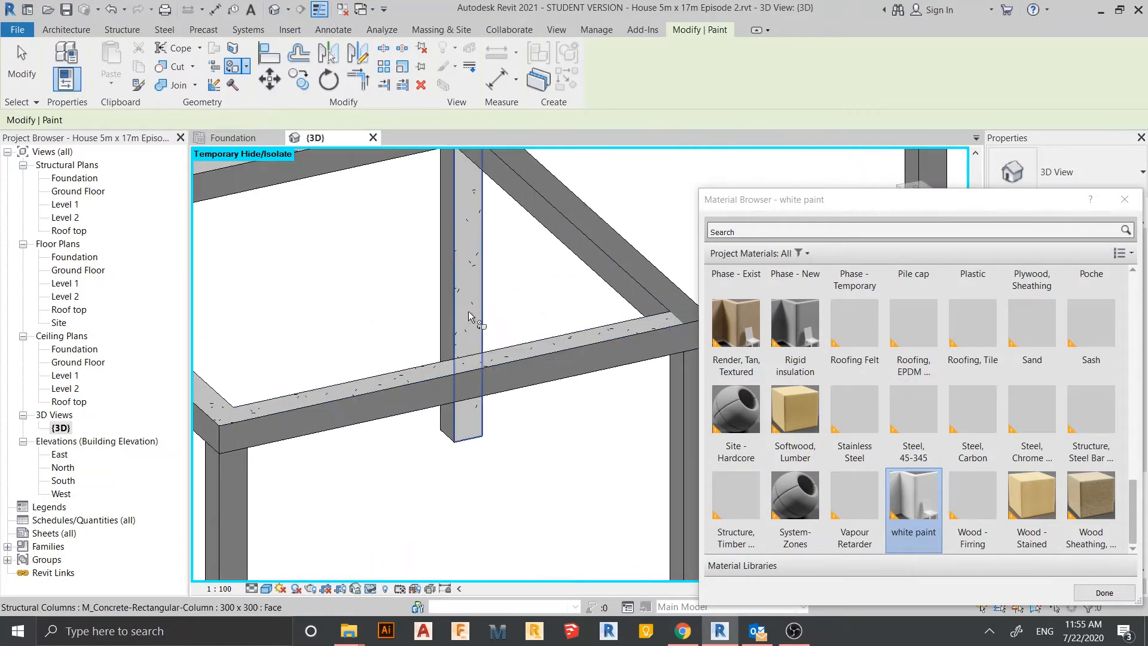
scroll(468, 317, "down", 5)
middle_click_drag(508, 432, 461, 457, "shift")
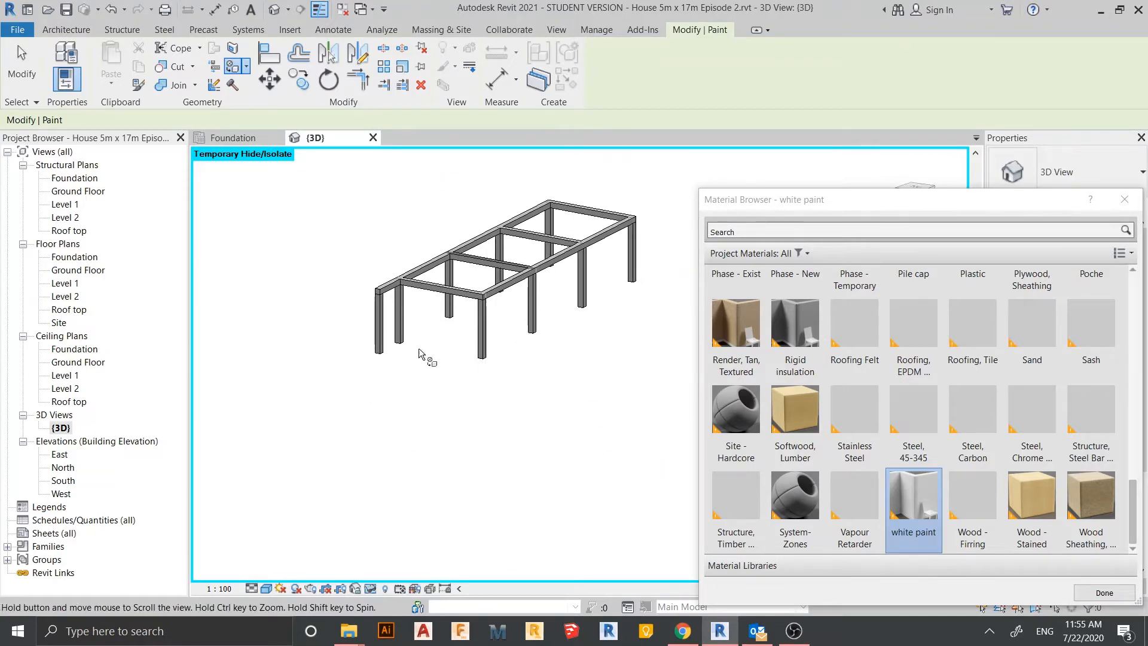
scroll(419, 348, "up", 4)
scroll(458, 343, "down", 2)
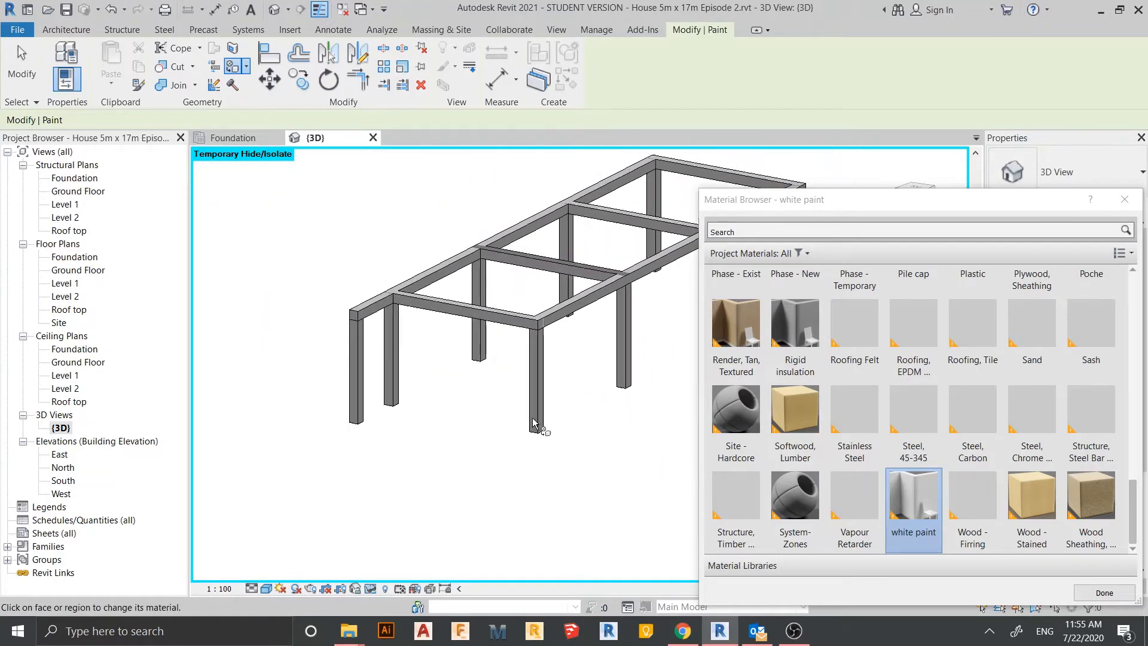
scroll(527, 415, "down", 2)
scroll(496, 385, "up", 2)
scroll(478, 389, "down", 2)
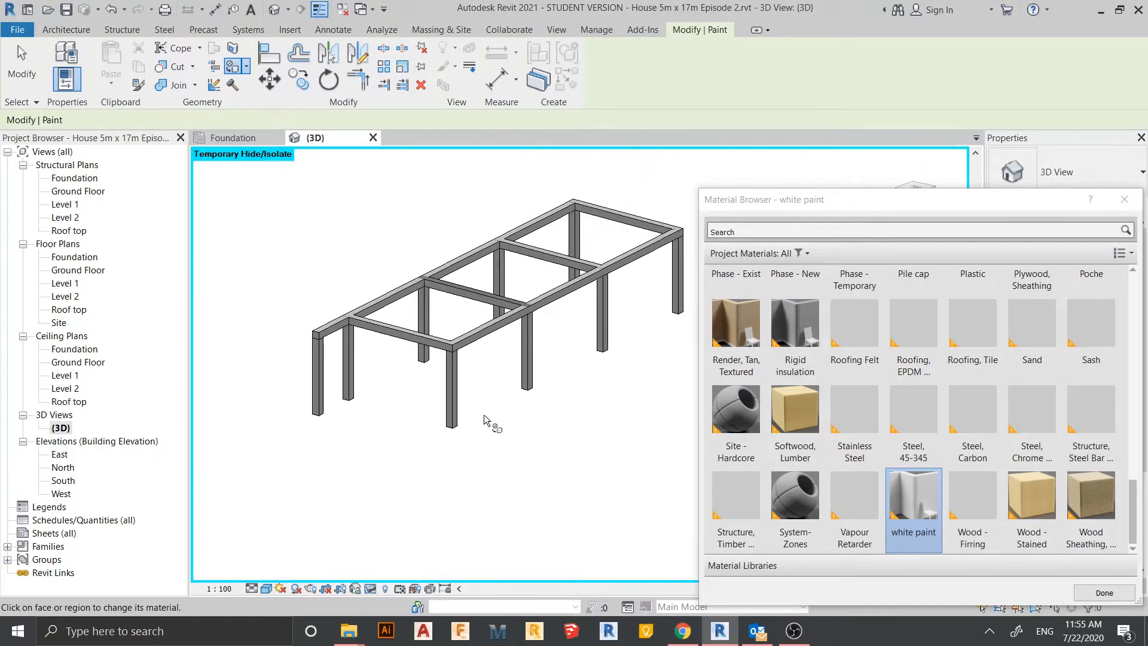
Paint the undersides of the short projecting end beam and a longitudinal beam segment farther along white.
middle_click_drag(486, 418, 555, 306, "shift")
middle_click_drag(549, 263, 603, 248, "shift")
scroll(358, 299, "up", 4)
scroll(461, 356, "up", 5)
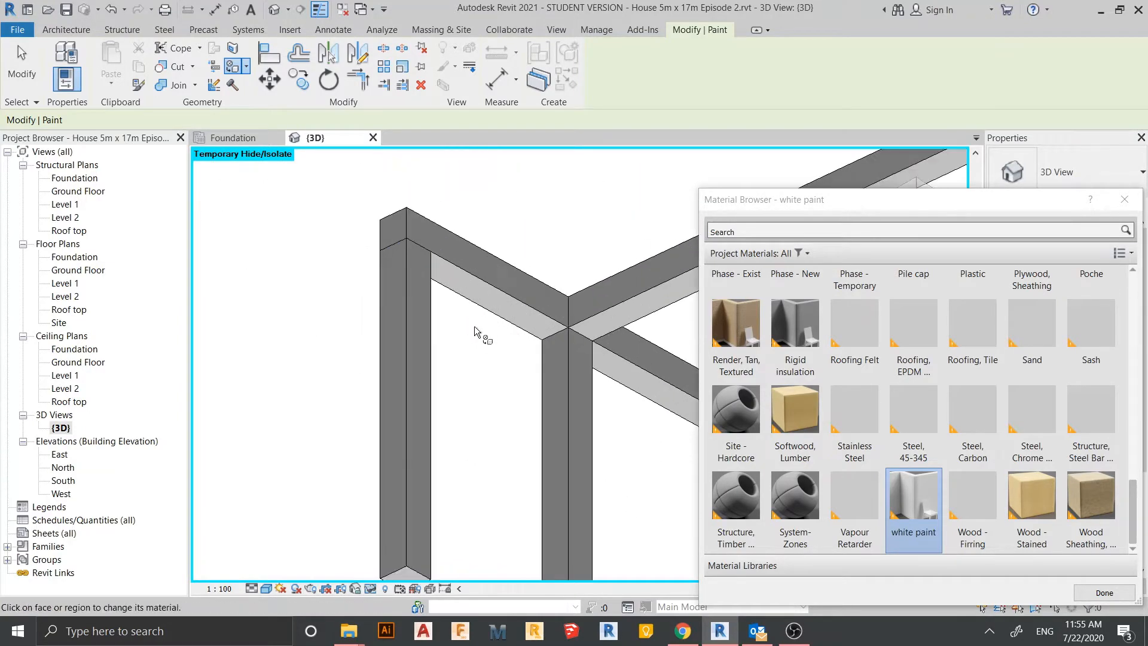
left_click(503, 294)
scroll(502, 296, "down", 2)
mouse_move(450, 299)
middle_mouse_down()
mouse_move(466, 317)
mouse_move(210, 209)
middle_mouse_up()
scroll(420, 310, "up", 3)
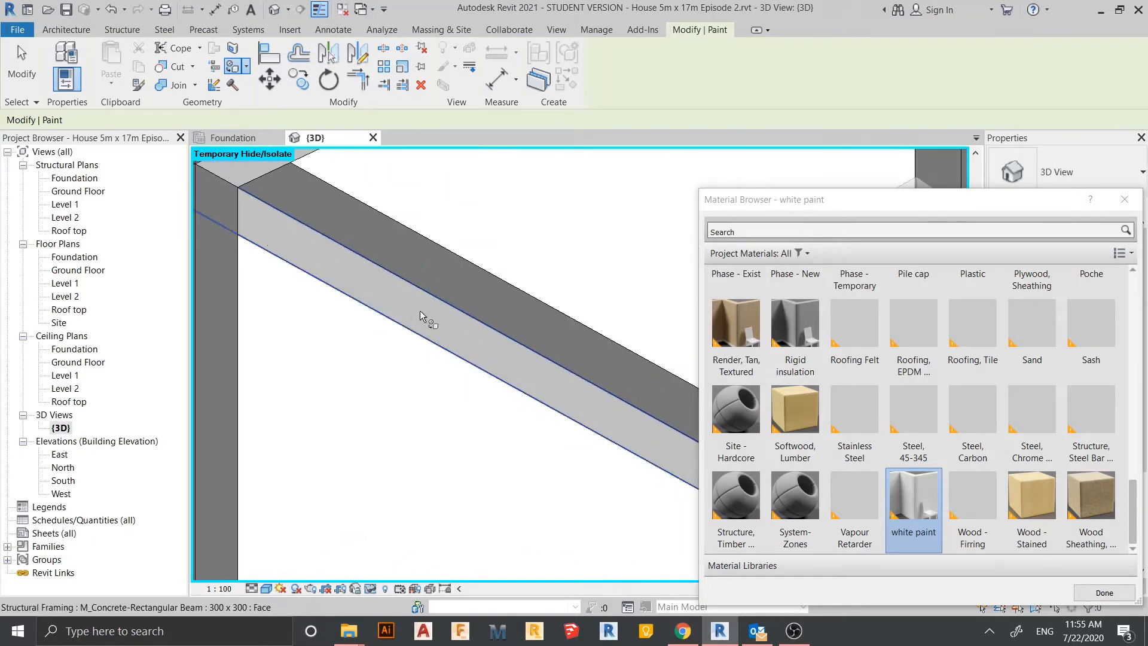
left_click(419, 311)
scroll(418, 311, "down", 3)
scroll(470, 357, "down", 3)
scroll(323, 320, "up", 4)
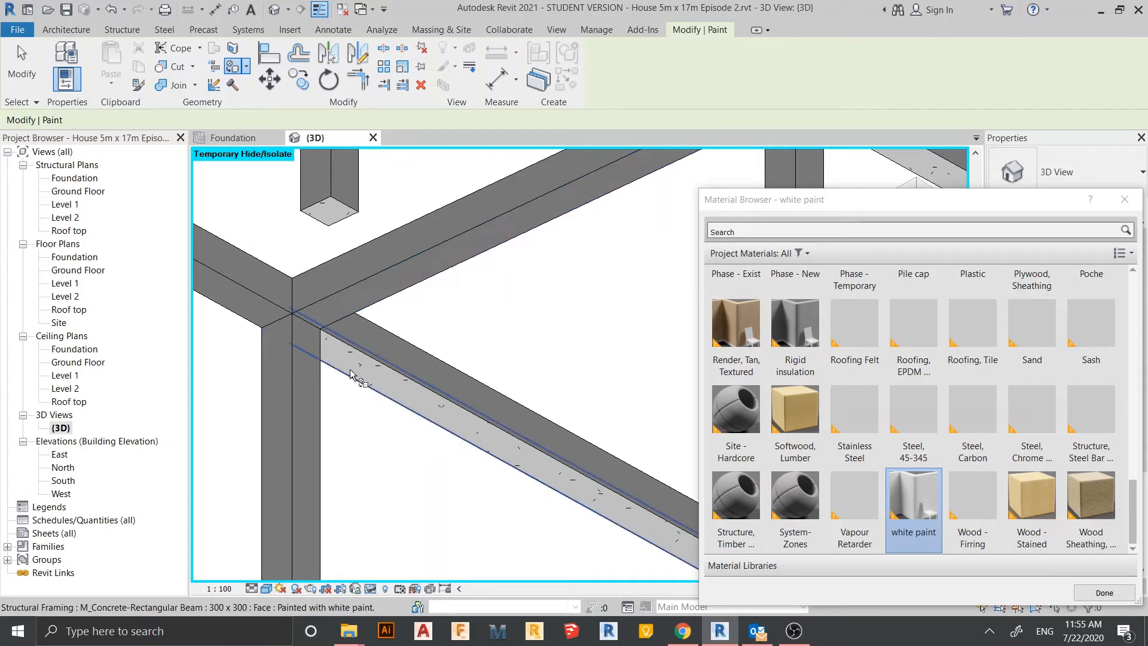
Apply white paint to the undersides of the last longitudinal beam segment and the cross beam closing that end.
scroll(373, 389, "down", 4)
middle_click_drag(373, 389, 108, 263)
middle_click_drag(341, 365, 417, 351)
scroll(346, 348, "up", 2)
scroll(359, 332, "up", 2)
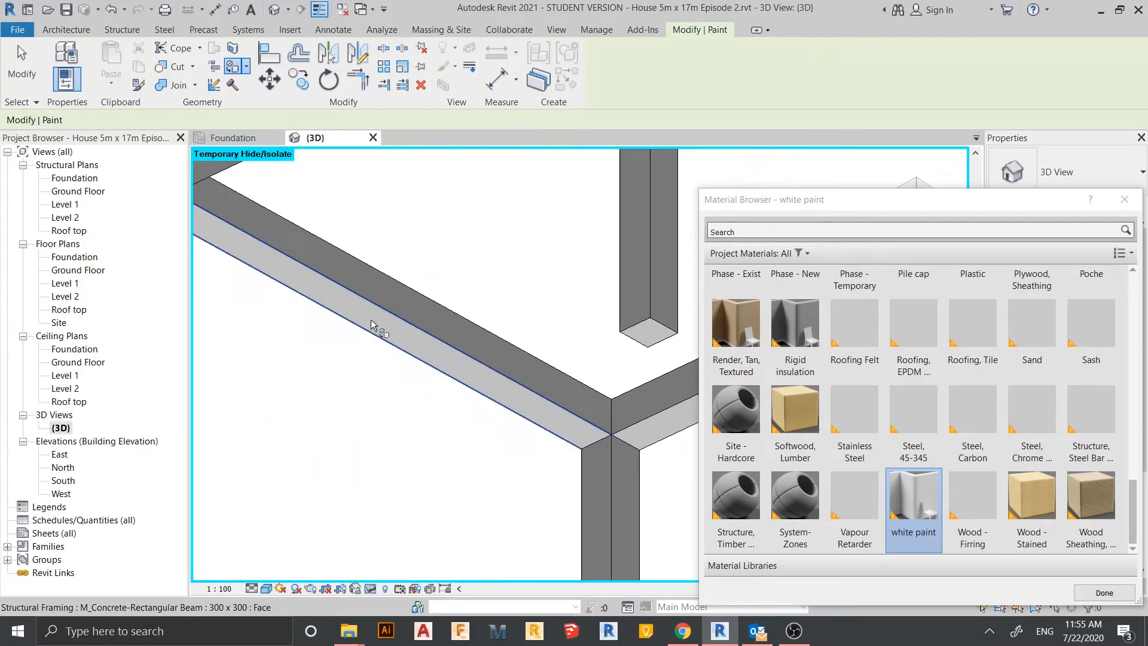
left_click(372, 321)
mouse_move(356, 325)
middle_mouse_down()
mouse_move(243, 338)
mouse_move(141, 306)
middle_mouse_up()
scroll(442, 410, "up", 2)
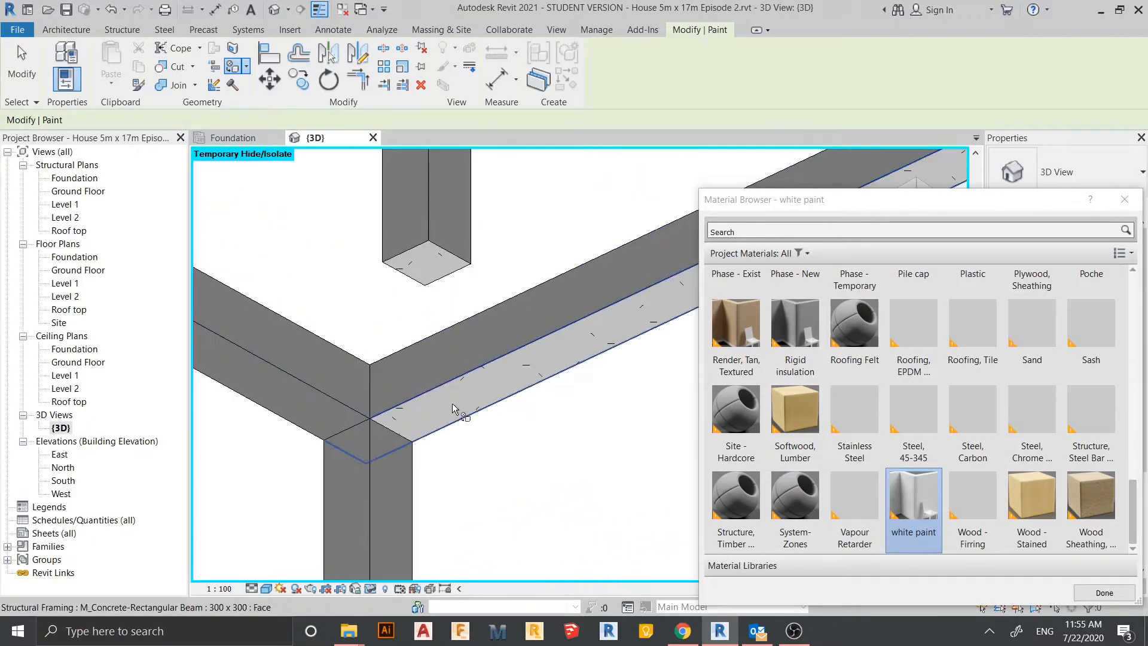
left_click(452, 409)
scroll(453, 409, "down", 5)
scroll(538, 314, "up", 4)
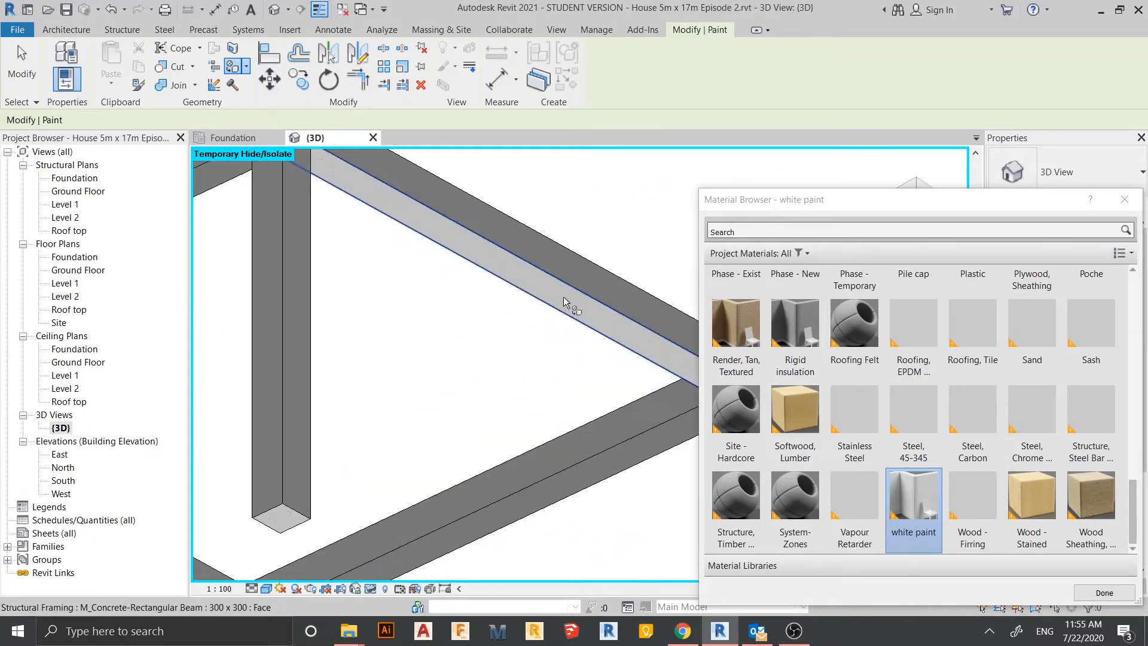
Paint the undersides of the longitudinal beam segments on the opposite side of the frame white, bay by bay.
left_click(564, 296)
scroll(565, 297, "down", 3)
scroll(356, 277, "up", 2)
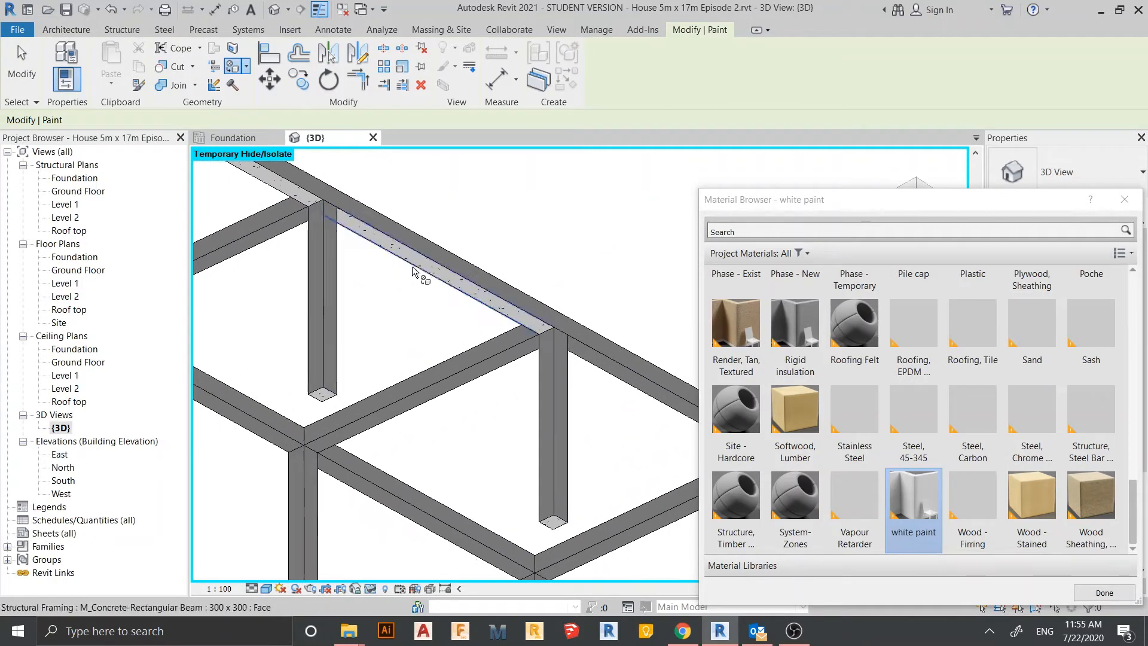
scroll(456, 284, "up", 3)
left_click(448, 288)
scroll(440, 297, "down", 3)
middle_click_drag(441, 297, 574, 374)
mouse_move(347, 380)
middle_mouse_down()
mouse_move(535, 406)
mouse_move(528, 418)
middle_mouse_up()
scroll(546, 323, "up", 6)
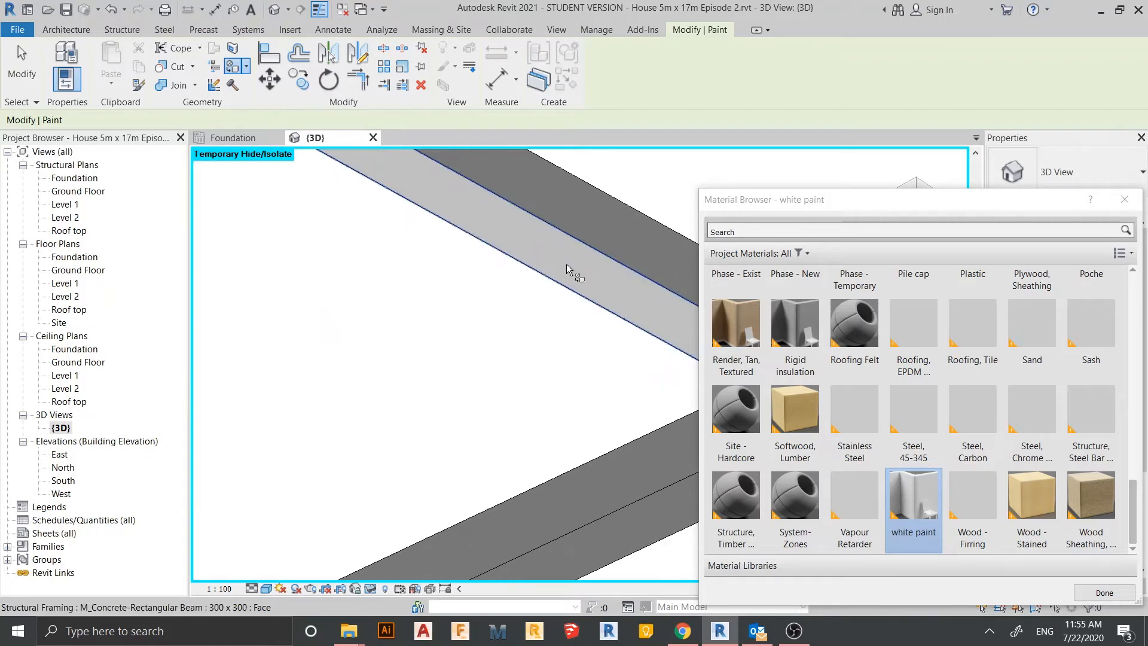
left_click(567, 265)
scroll(499, 344, "down", 6)
mouse_move(498, 345)
middle_mouse_down()
mouse_move(634, 292)
mouse_move(628, 340)
middle_mouse_up()
mouse_move(526, 274)
middle_mouse_down()
mouse_move(545, 290)
mouse_move(535, 319)
mouse_move(507, 328)
mouse_move(498, 356)
mouse_move(512, 391)
middle_mouse_up()
Apply white paint to the underside of the cross beam next to the projecting end bay.
scroll(483, 328, "up", 2)
scroll(425, 348, "up", 1)
scroll(426, 354, "up", 1)
scroll(394, 360, "up", 1)
middle_click_drag(352, 382, 553, 326)
scroll(437, 303, "up", 3)
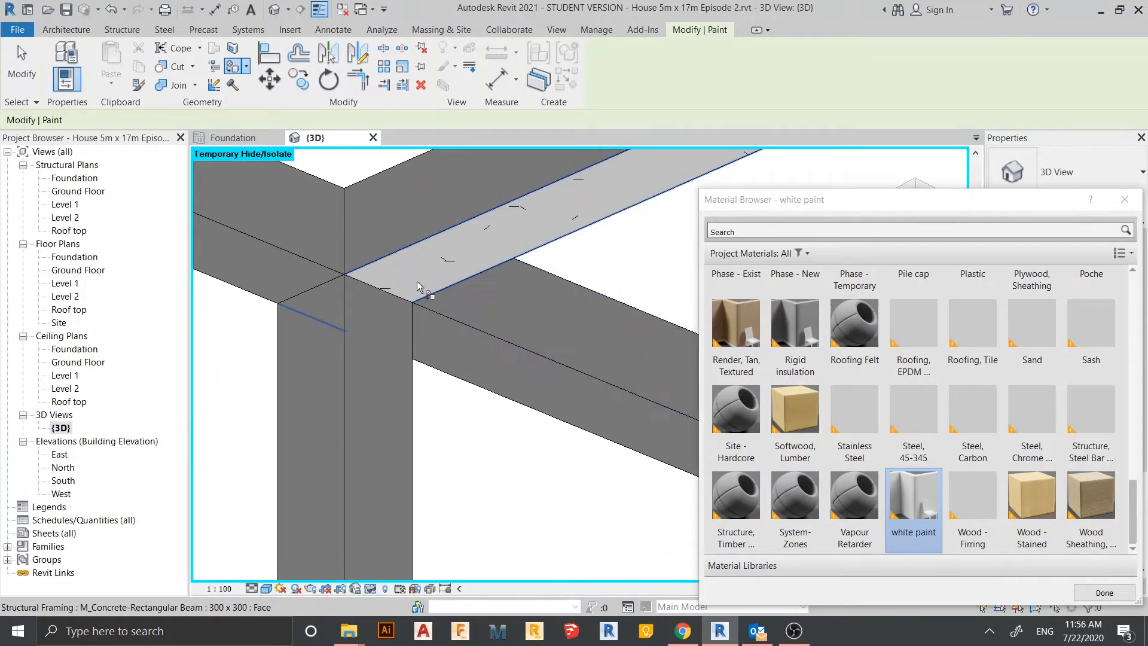
scroll(434, 309, "down", 5)
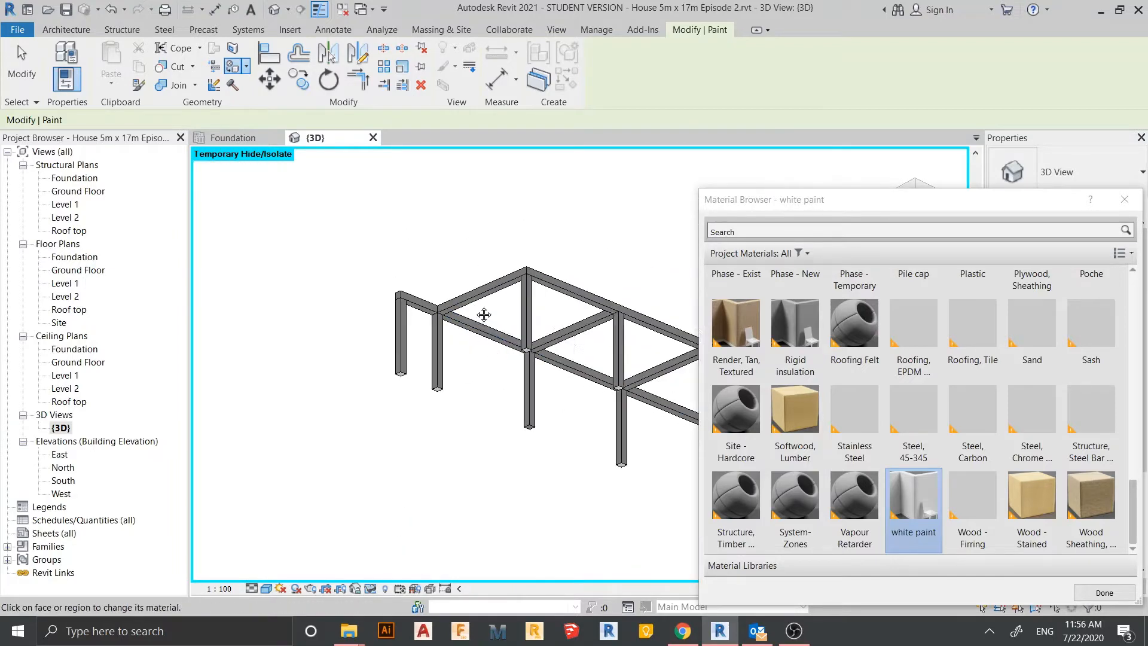
Paint the unpainted side faces of the interior cross beams white.
middle_click_drag(477, 313, 525, 446, "shift")
scroll(356, 383, "up", 2)
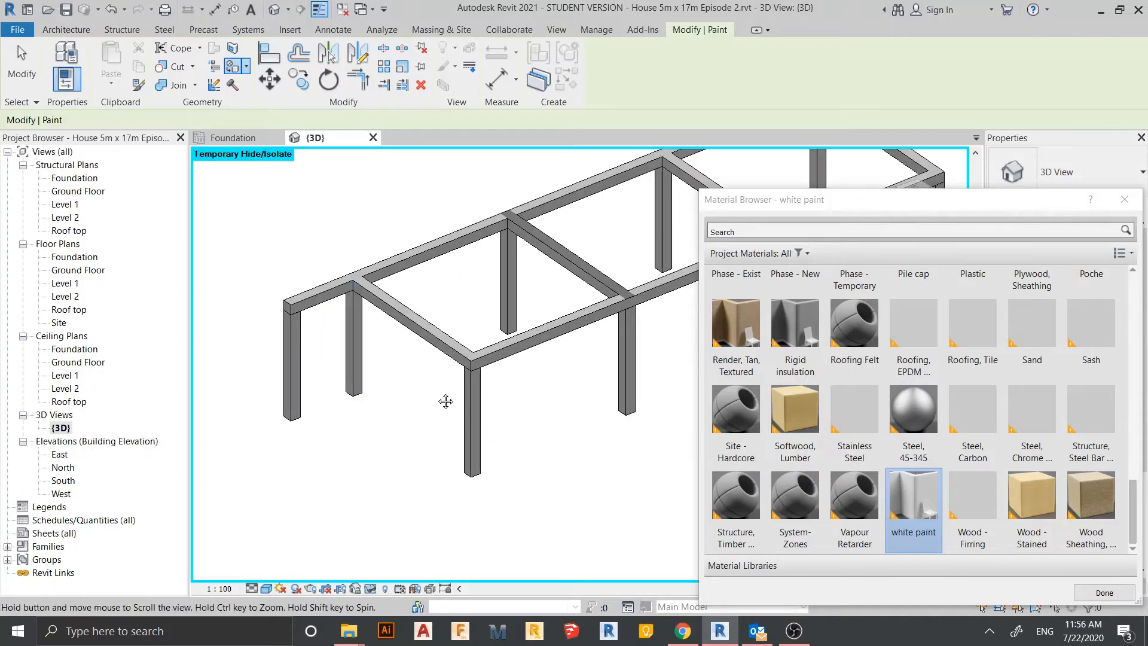
middle_click_drag(443, 400, 473, 437)
mouse_move(472, 436)
middle_mouse_down()
mouse_move(495, 406)
mouse_move(479, 436)
middle_mouse_up()
middle_click_drag(478, 436, 386, 374, "shift")
scroll(391, 347, "up", 5)
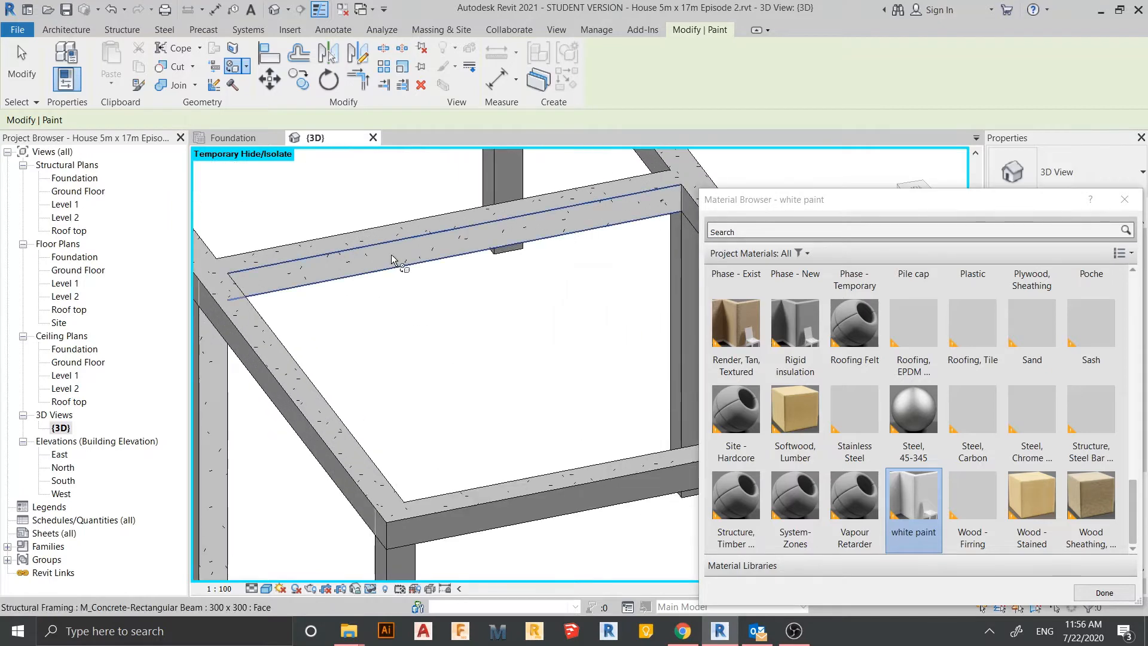
left_click(391, 254)
mouse_move(404, 283)
middle_mouse_down("shift")
mouse_move(440, 329)
mouse_move(446, 361)
mouse_move(510, 425)
mouse_move(422, 220)
middle_mouse_up("shift")
scroll(446, 359, "up", 2)
left_click(429, 281)
scroll(435, 311, "down", 5)
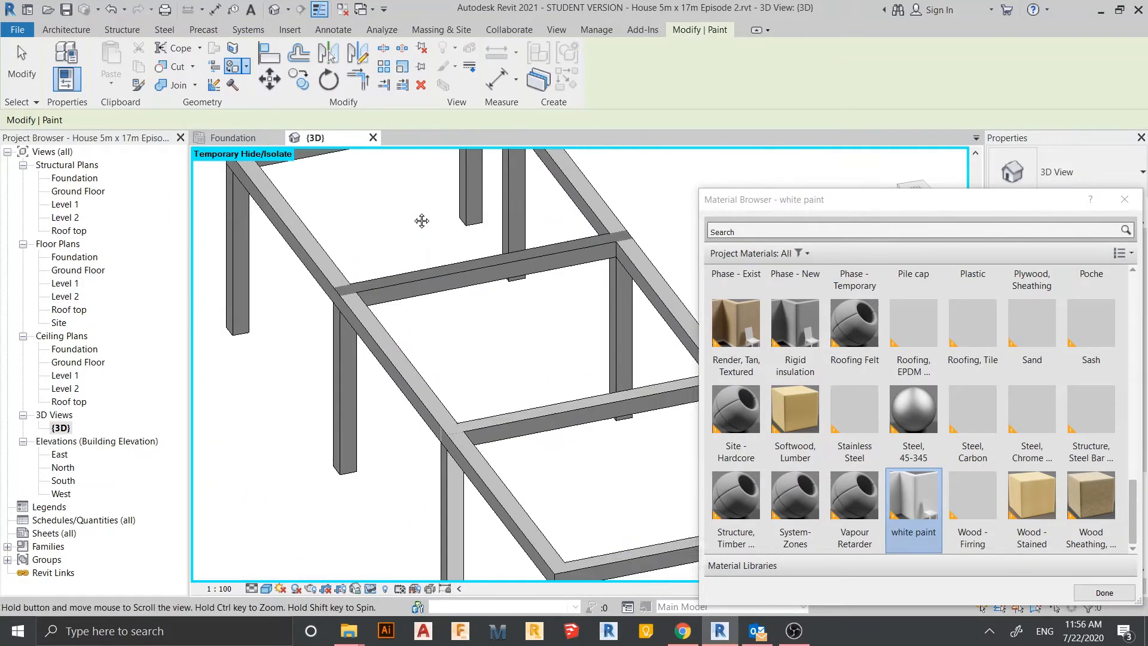
Display the 3D view with coloured material textures and examine the frame for faces still missing white paint.
mouse_move(501, 383)
middle_mouse_down()
mouse_move(440, 240)
mouse_move(569, 356)
mouse_move(568, 495)
mouse_move(574, 450)
middle_mouse_up()
middle_click_drag(490, 413, 553, 459)
middle_click_drag(482, 366, 598, 392)
middle_click_drag(520, 428, 466, 450)
scroll(465, 450, "up", 3)
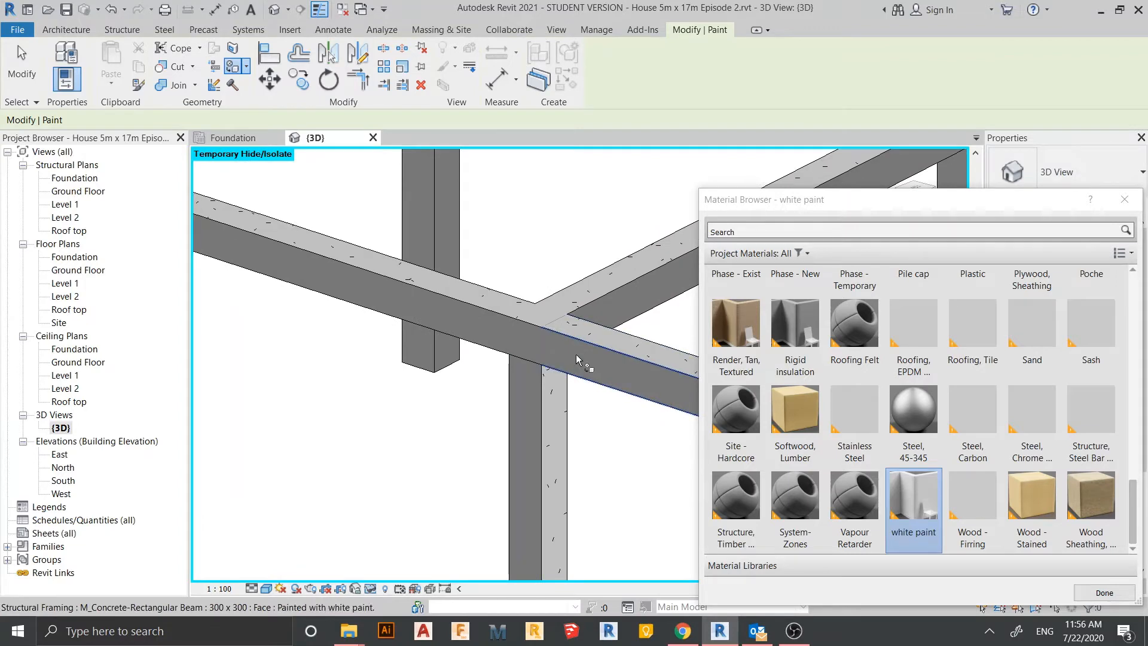
scroll(505, 391, "down", 5)
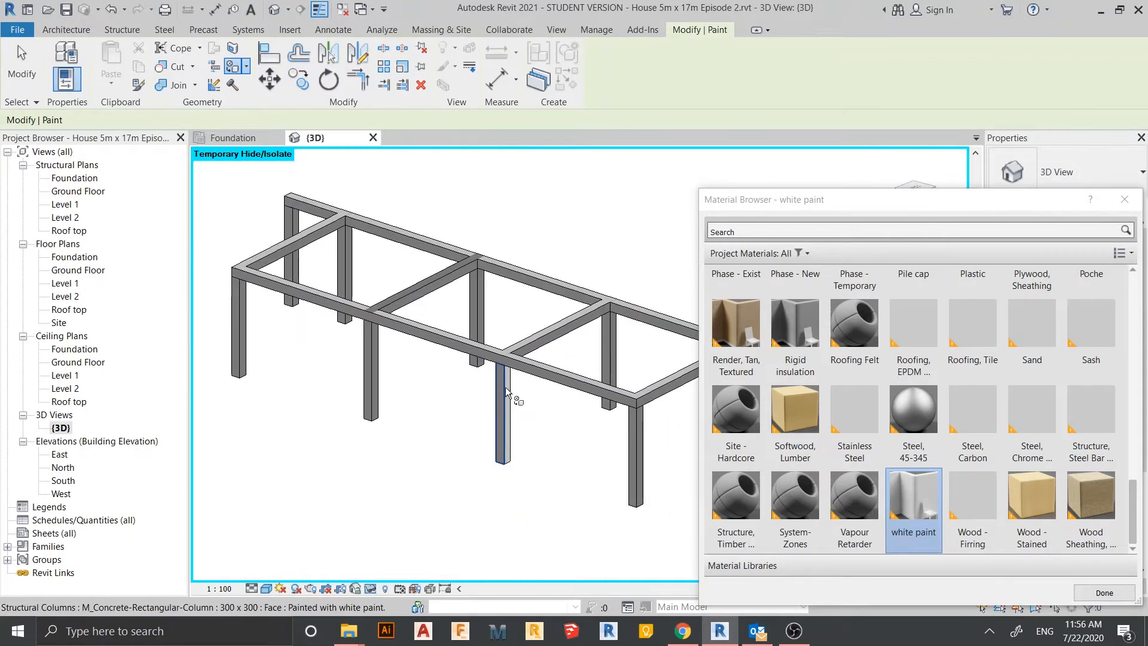
middle_click_drag(506, 392, 452, 411, "shift")
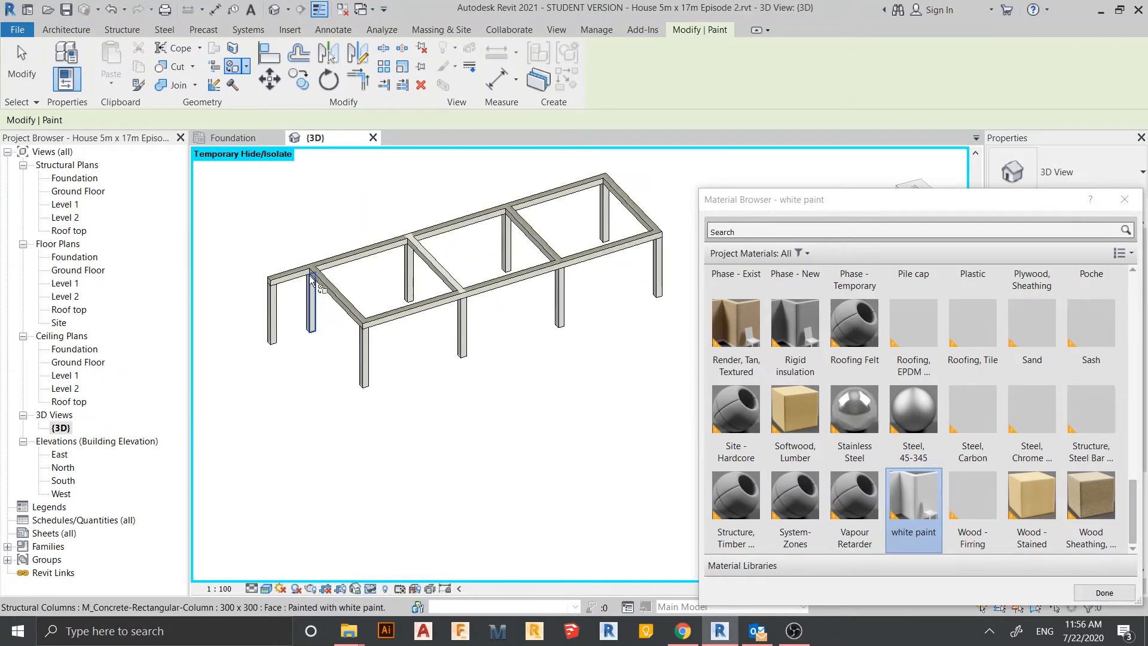
scroll(332, 289, "up", 6)
middle_click_drag(586, 362, 440, 262)
scroll(475, 314, "down", 3)
middle_click_drag(486, 383, 456, 339, "shift")
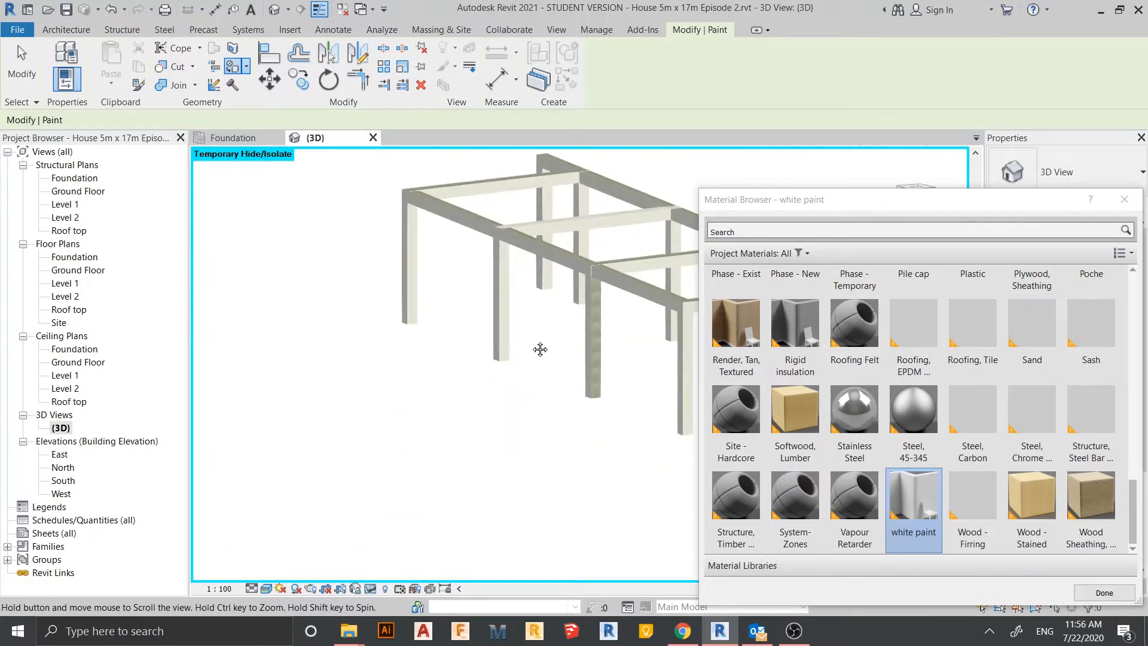
Apply white paint to the corner column's bottom face and the textured side face of the neighbouring column.
scroll(540, 349, "up", 5)
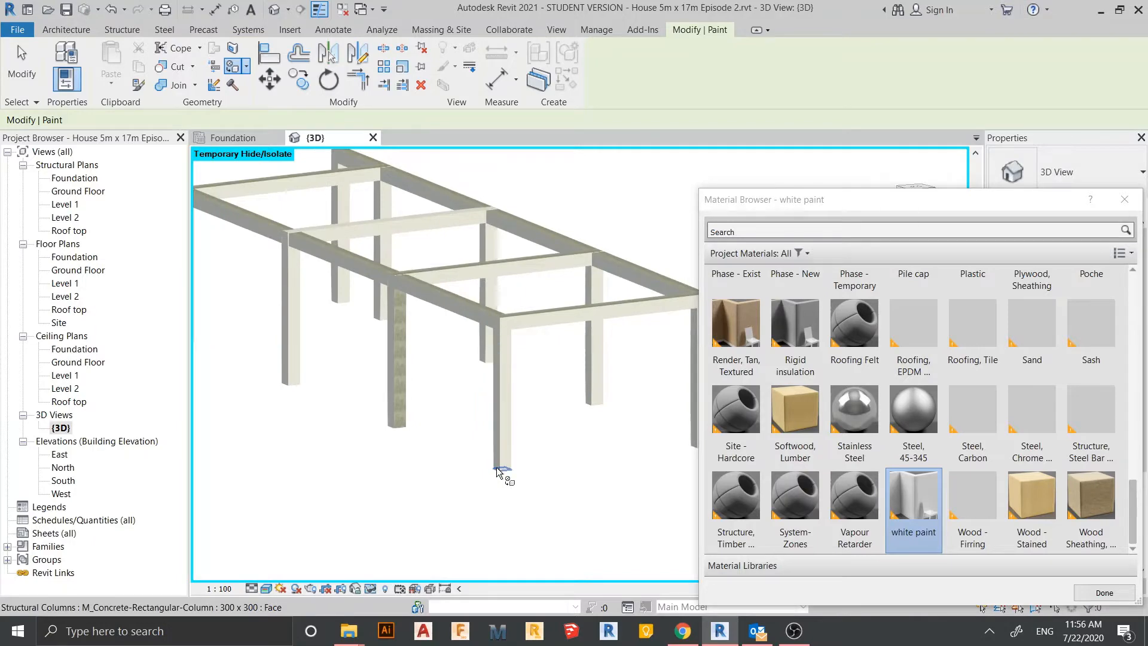
left_click(498, 473)
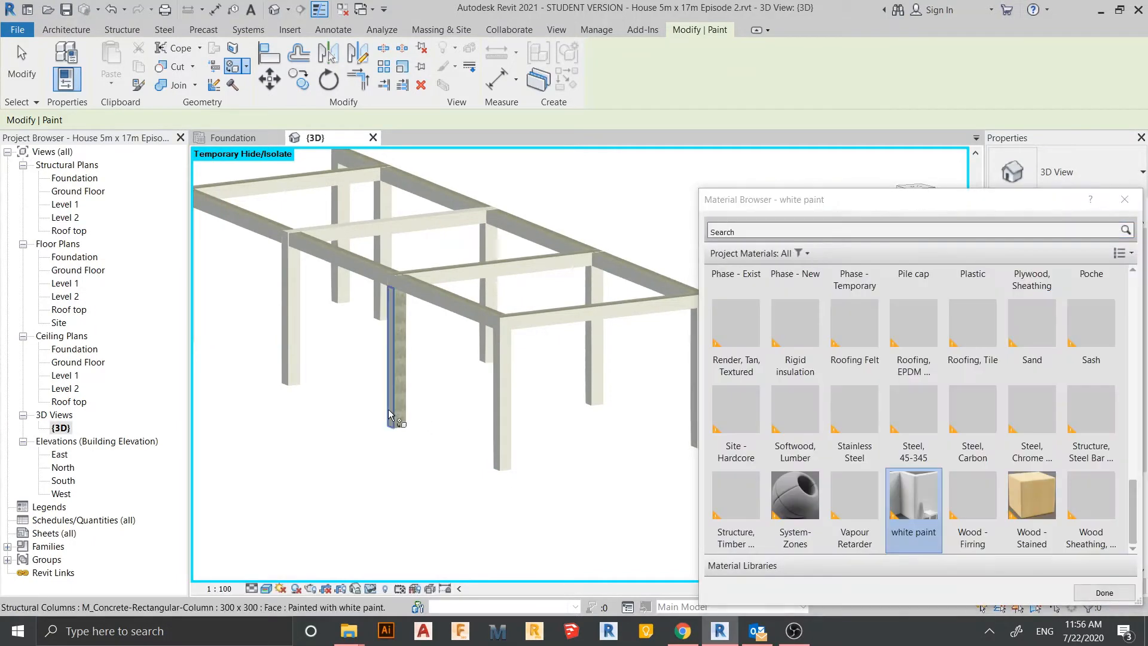
scroll(389, 413, "up", 3)
left_click(406, 413)
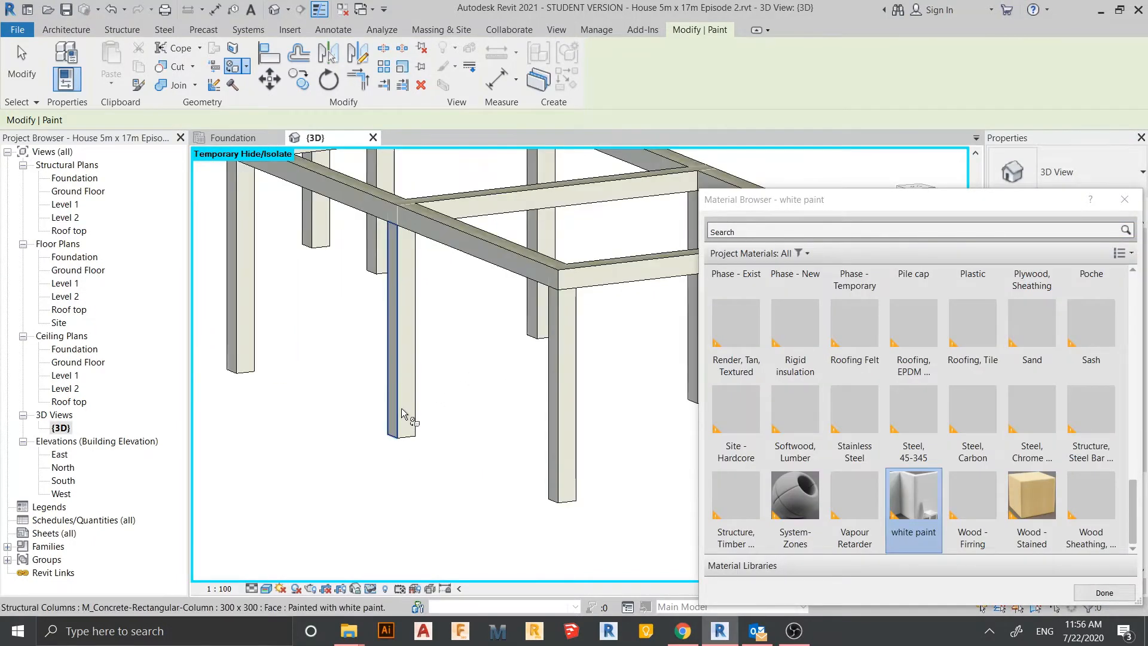
Finish painting and reset the temporary isolation to show the complete structure with its foundations.
scroll(430, 443, "down", 5)
mouse_move(461, 479)
middle_mouse_down("shift")
mouse_move(355, 442)
mouse_move(523, 484)
mouse_move(545, 446)
mouse_move(522, 454)
mouse_move(581, 453)
mouse_move(564, 433)
middle_mouse_up("shift")
key("Escape")
scroll(567, 439, "down", 3)
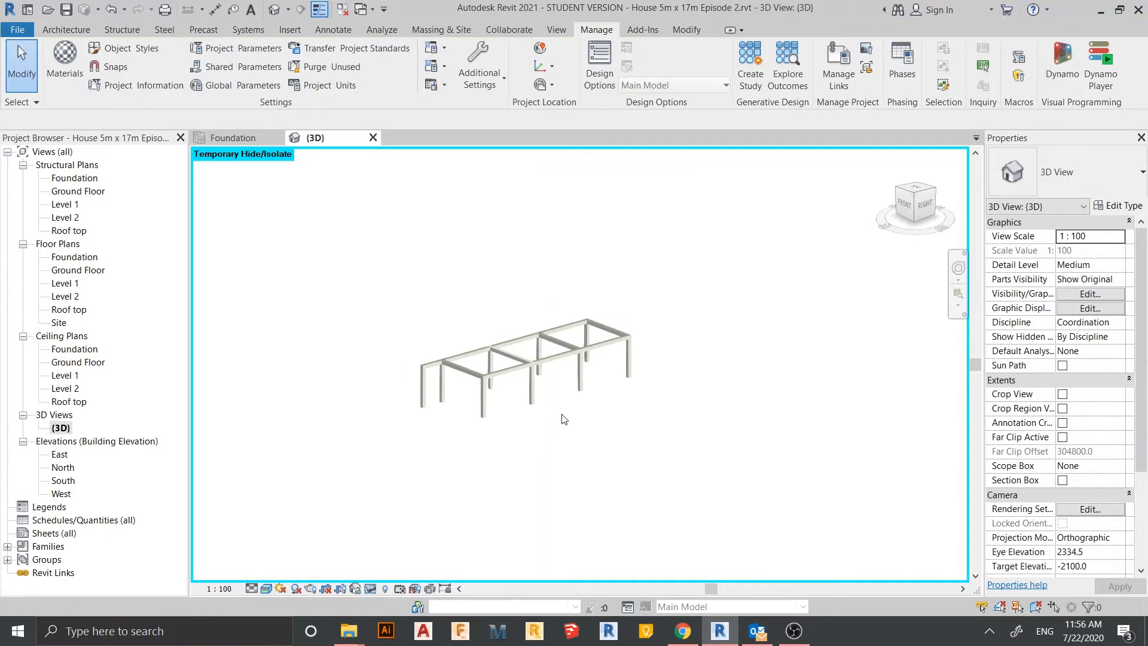
key("h")
key("r")
scroll(623, 451, "down", 4)
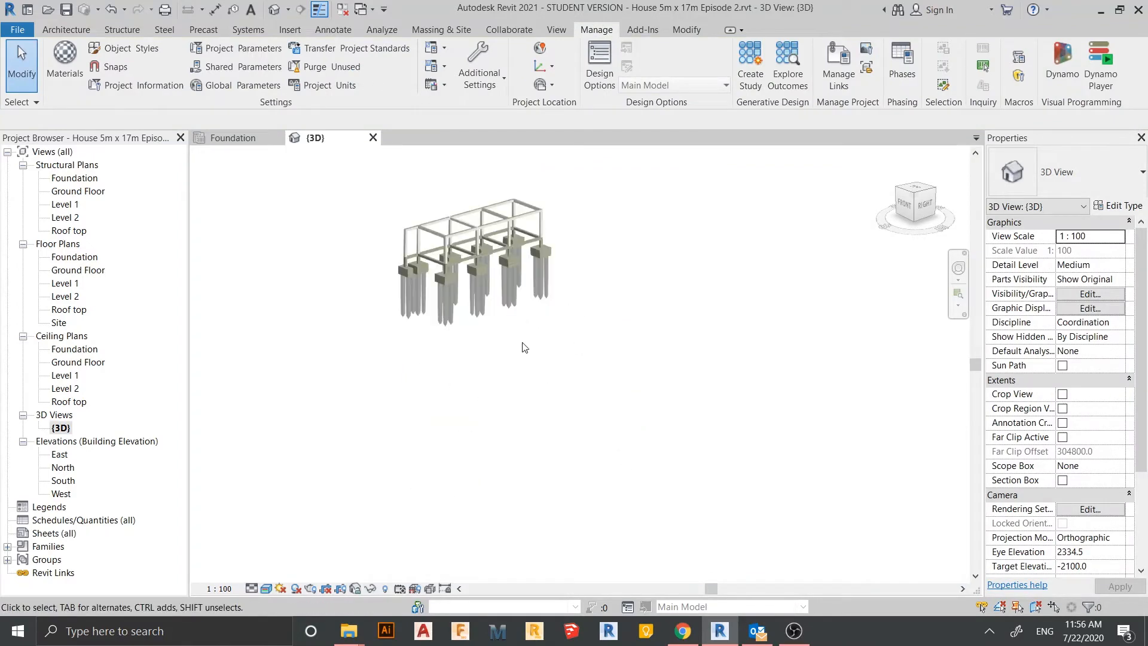
In the front view, copy the white frame's beams and columns and paste them aligned to Level 1 and Level 2.
middle_click_drag(540, 400, 724, 395)
middle_click_drag(645, 383, 586, 440)
middle_click_drag(585, 440, 618, 443, "shift")
scroll(602, 410, "up", 3)
middle_click_drag(621, 369, 637, 389)
left_click(910, 204)
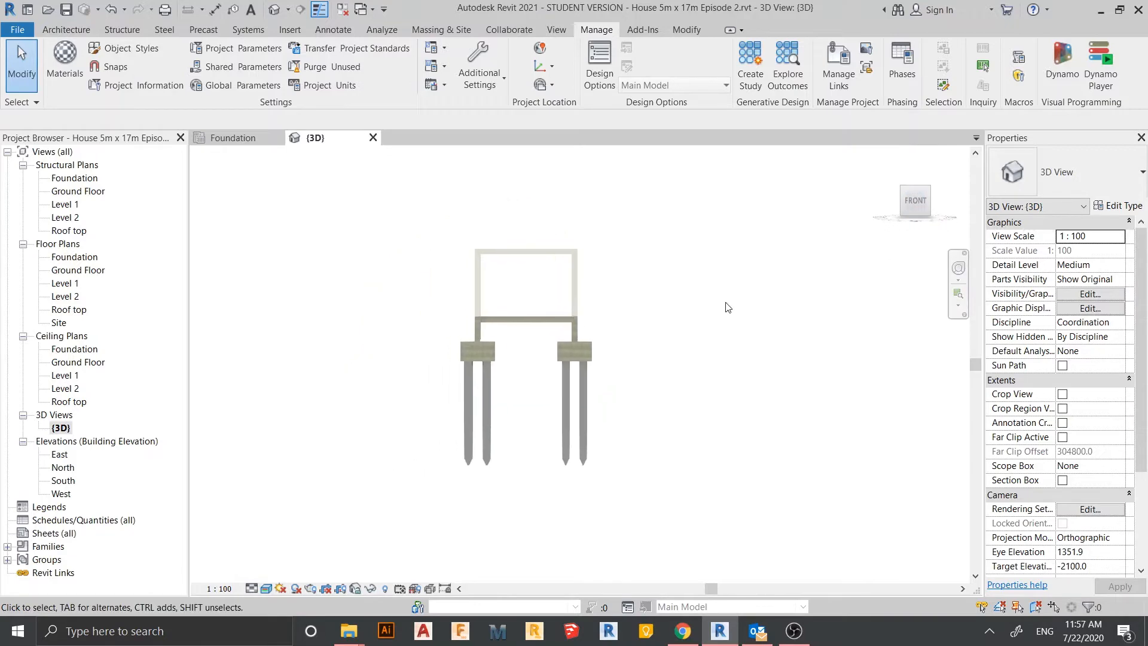
left_click_drag(772, 278, 412, 330)
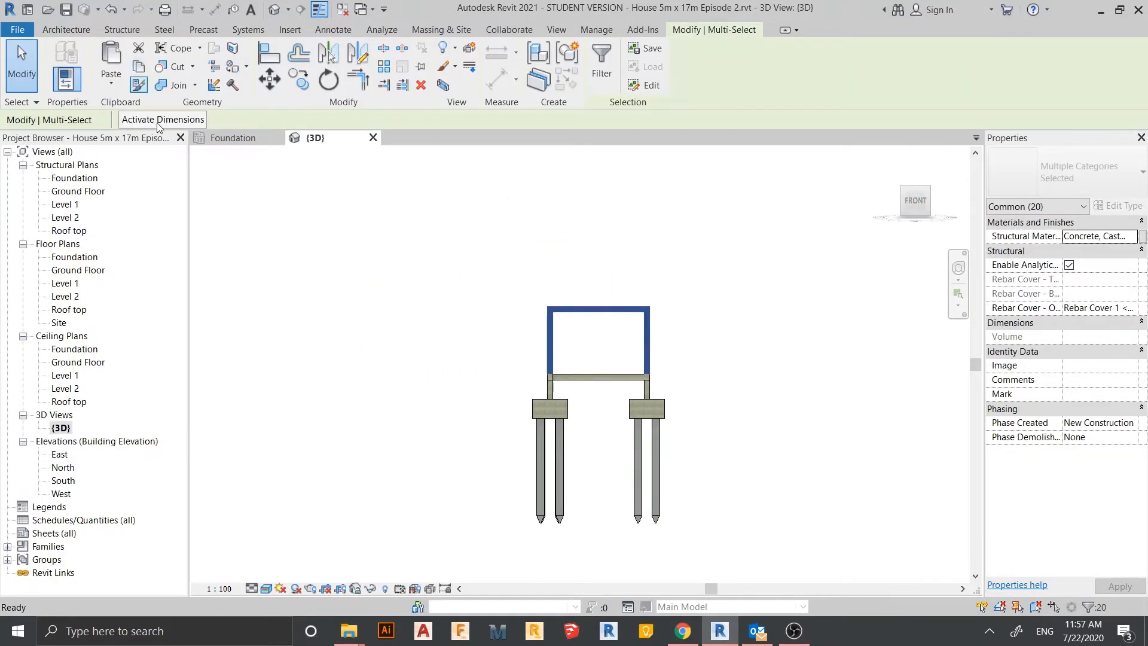
left_click(110, 84)
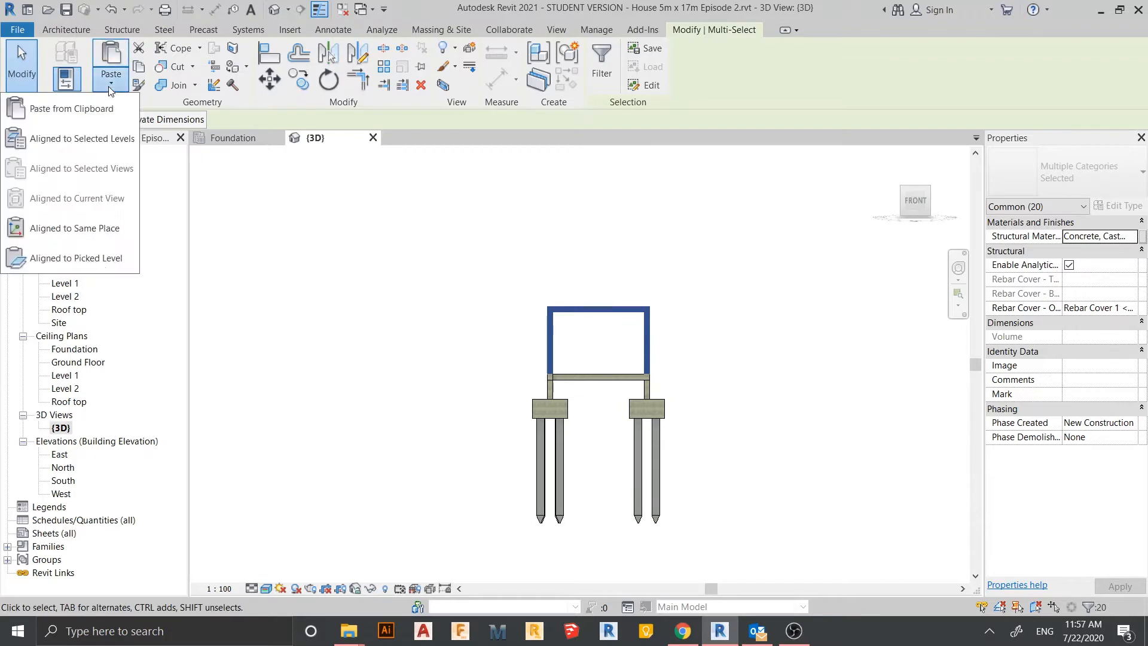
left_click(82, 138)
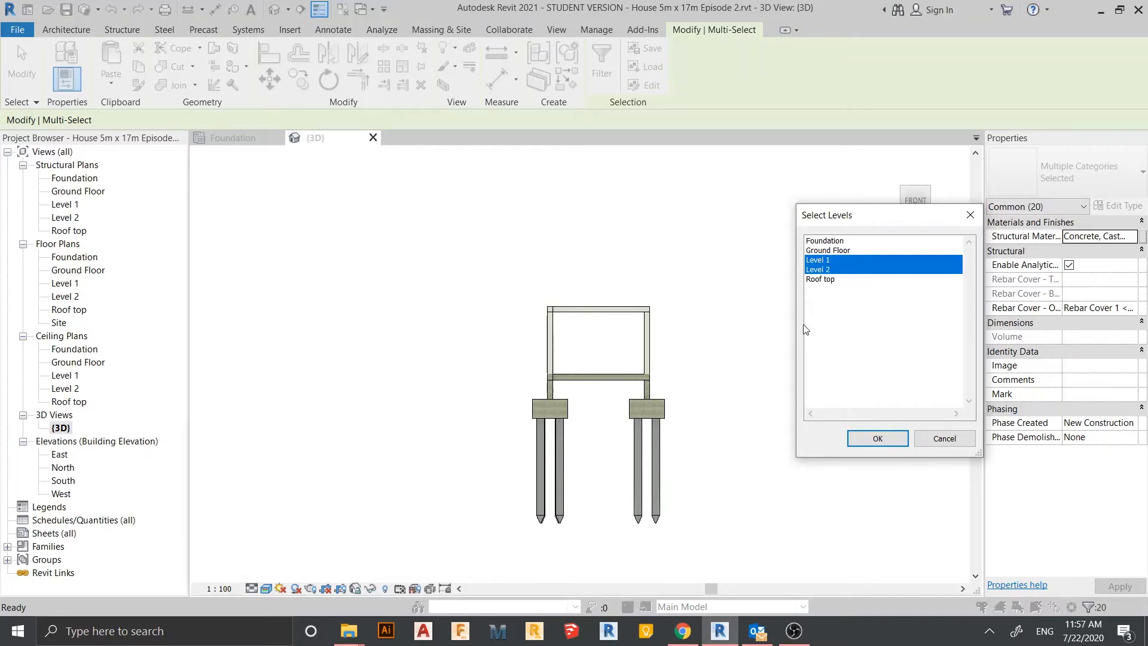
left_click(879, 440)
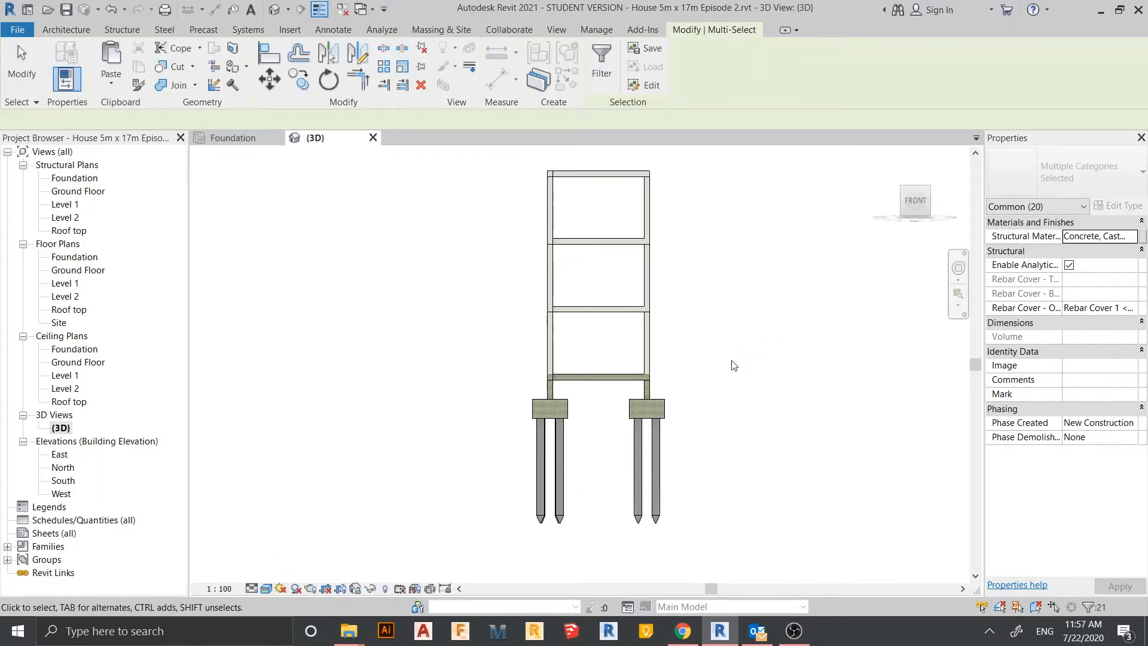
Delete the top-storey corner column at the outer end of the projecting bay.
middle_click_drag(734, 365, 786, 562, "shift")
left_click(838, 452)
scroll(764, 453, "up", 2)
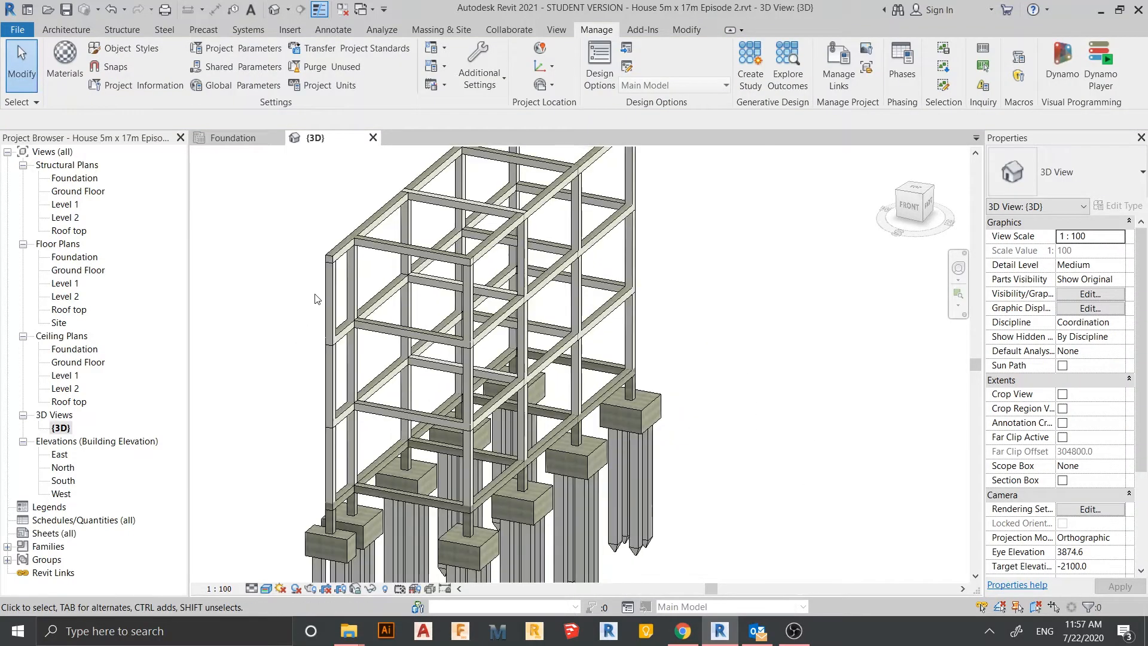
left_click(327, 303)
key("Delete")
Examine the stacked frame and foundations around the projecting end bay in the 3D view.
middle_click_drag(318, 305, 283, 197)
middle_click_drag(414, 281, 408, 247)
middle_click_drag(524, 293, 594, 398)
middle_click_drag(601, 393, 552, 316)
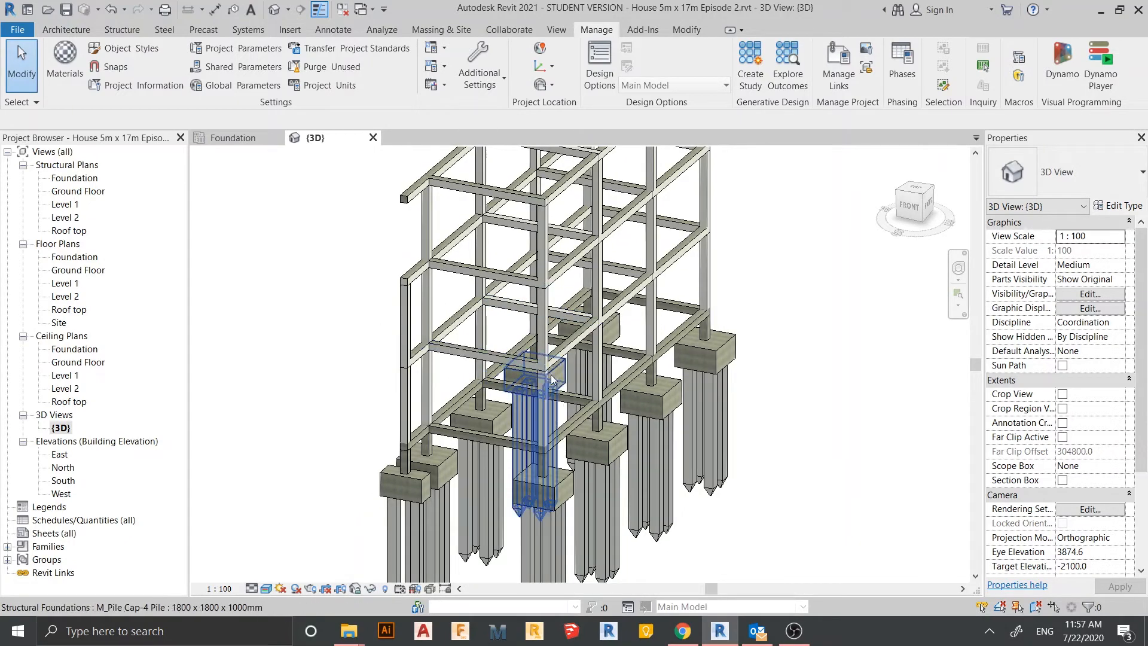
middle_click_drag(548, 408, 549, 340)
scroll(549, 341, "down", 2)
middle_click_drag(819, 432, 722, 451, "shift")
middle_click_drag(355, 220, 387, 271)
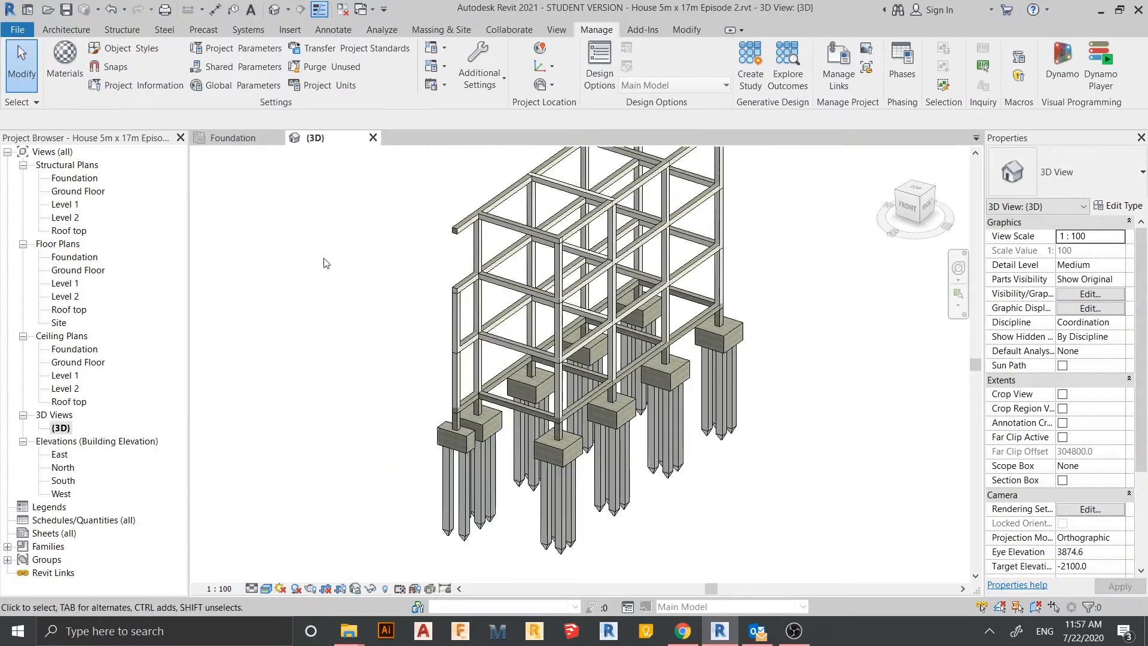
Open the Level 1 structural plan and delete the duplicate 4700 dimension just below grid 1.
double_click(76, 208)
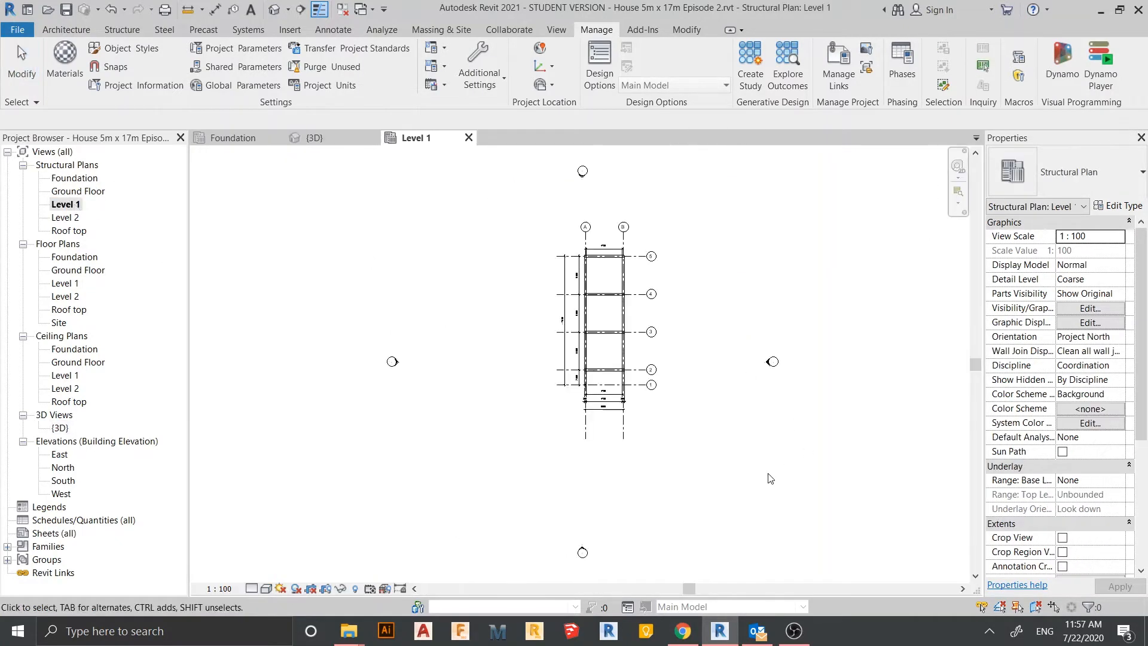
scroll(617, 404, "up", 5)
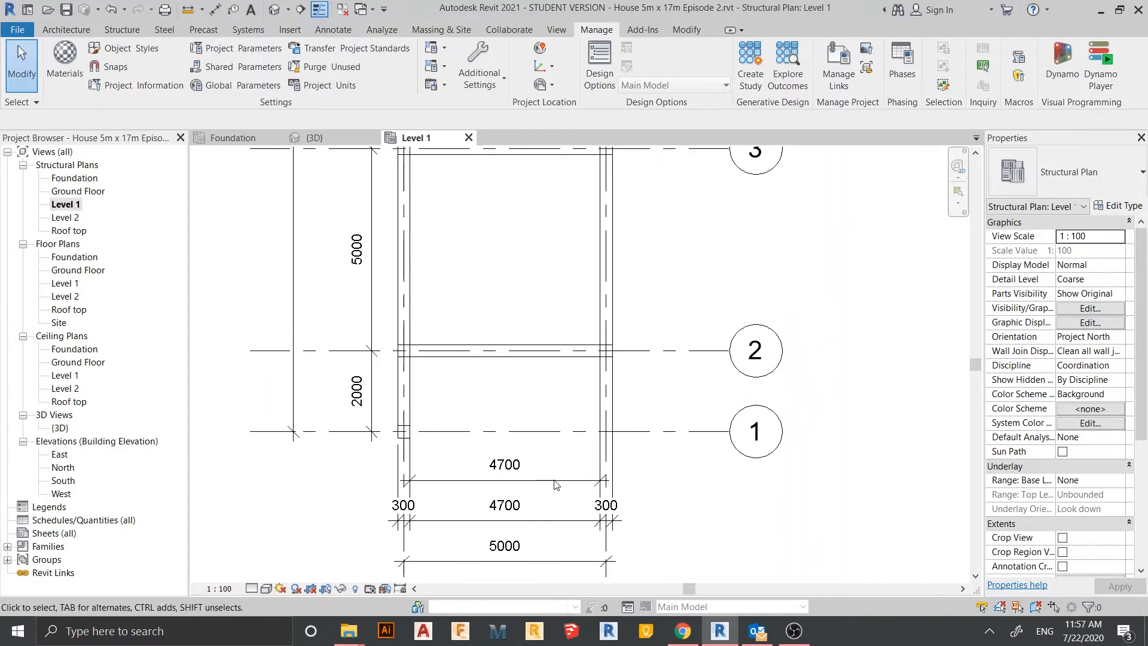
scroll(607, 468, "down", 3)
scroll(568, 392, "up", 5)
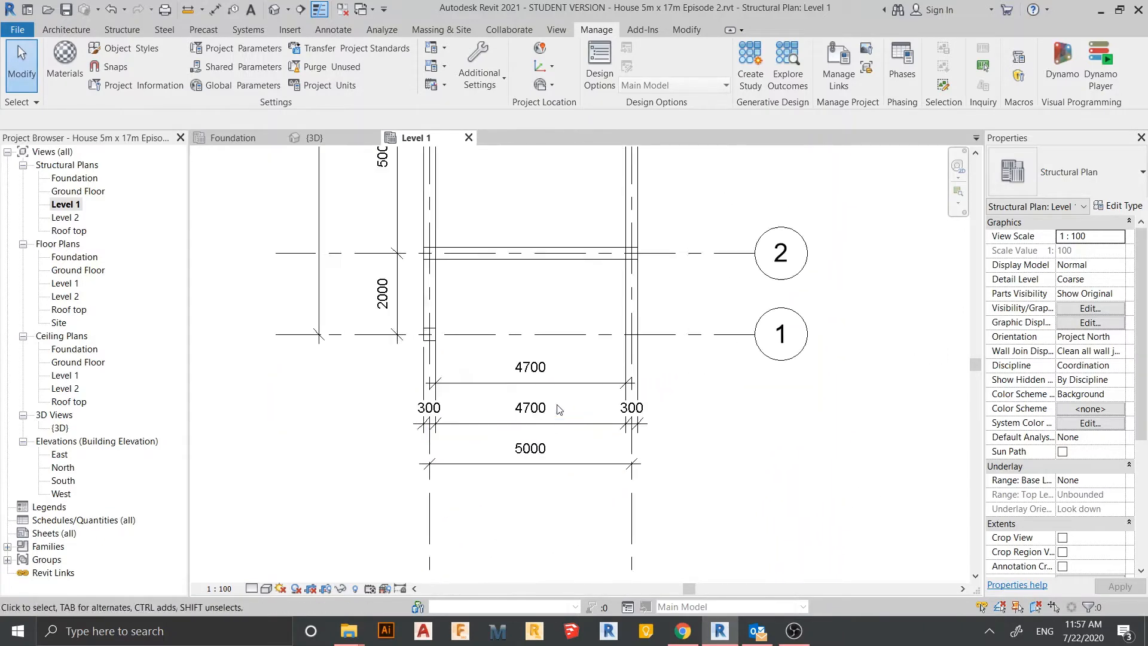
left_click(587, 396)
key("d")
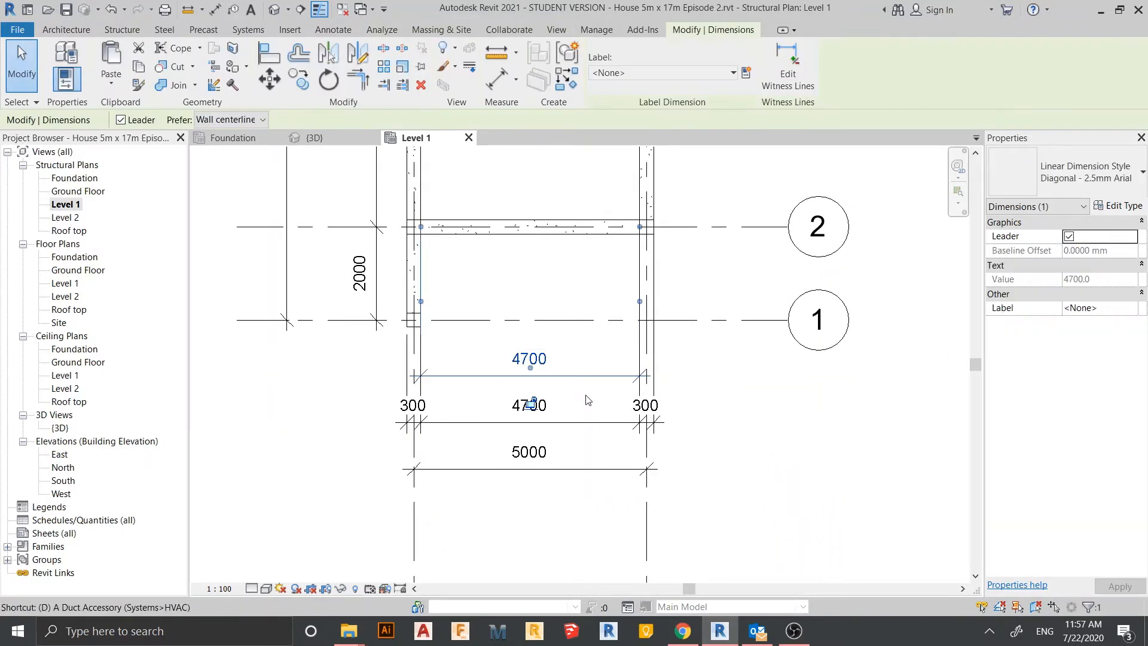
key("e")
middle_click_drag(563, 306, 661, 320)
scroll(600, 401, "up", 1)
middle_click_drag(679, 384, 662, 380)
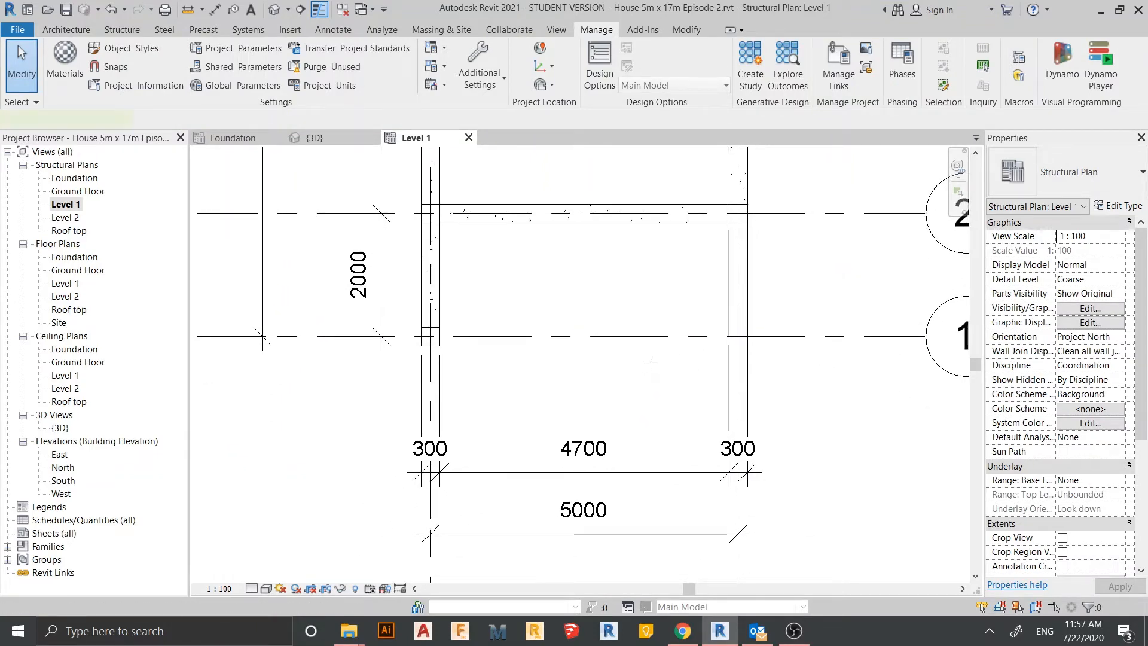
Place a 300 x 300 concrete beam along grid 1, running 2000 mm from grid B toward grid A.
key("b")
key("m")
scroll(708, 347, "up", 2)
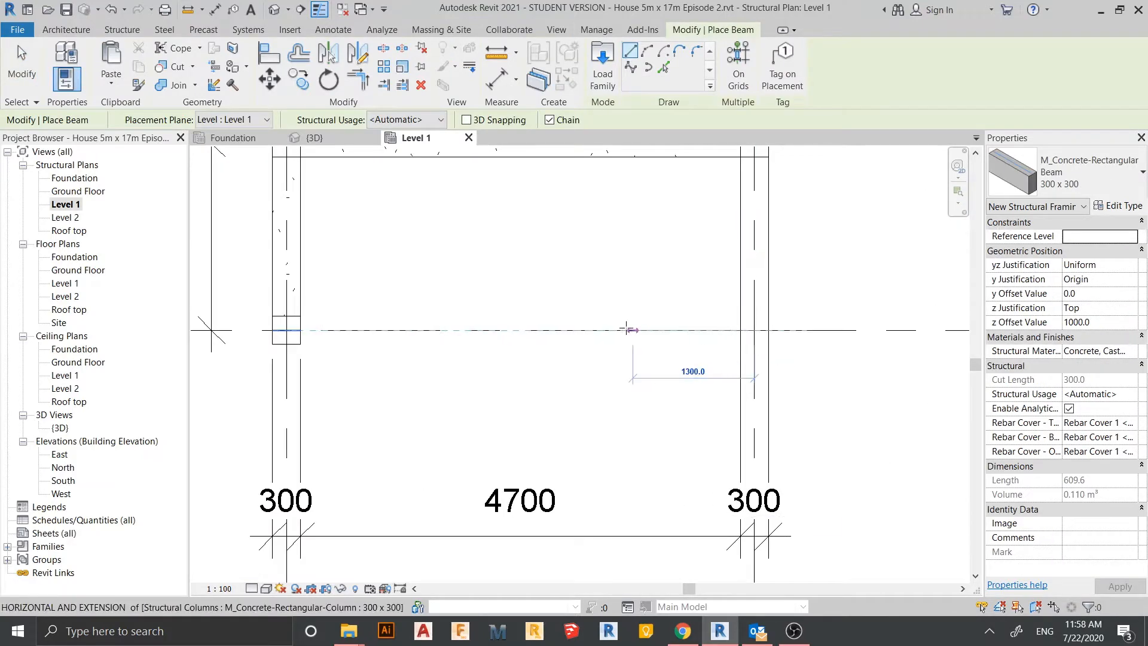
left_click(558, 328)
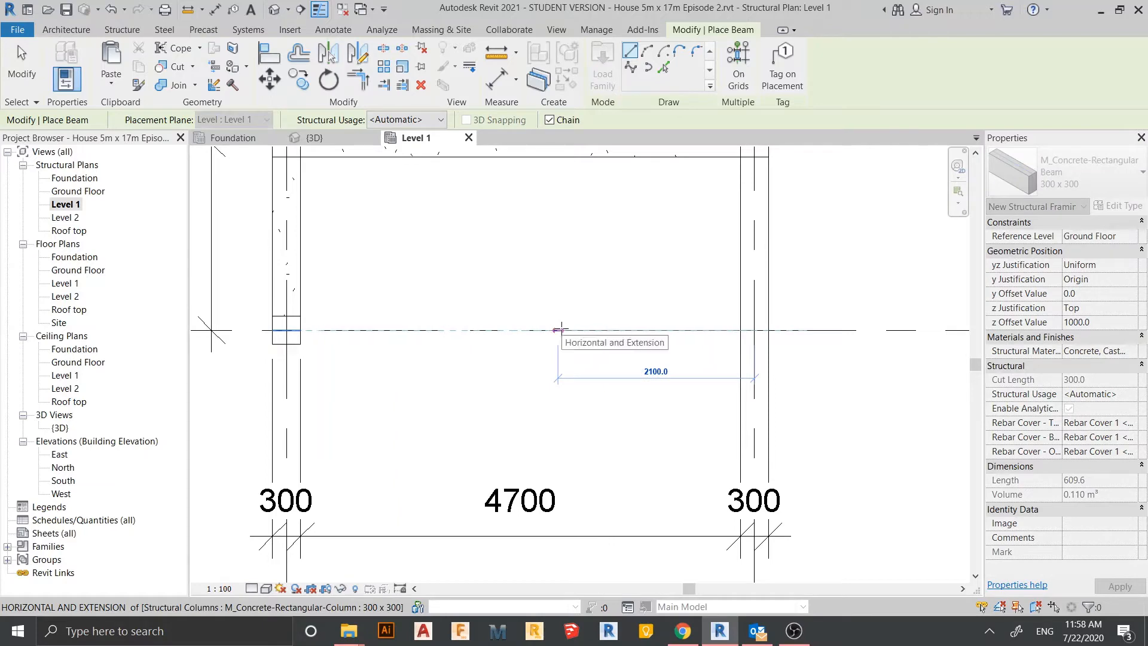
key("Escape")
key("Escape")
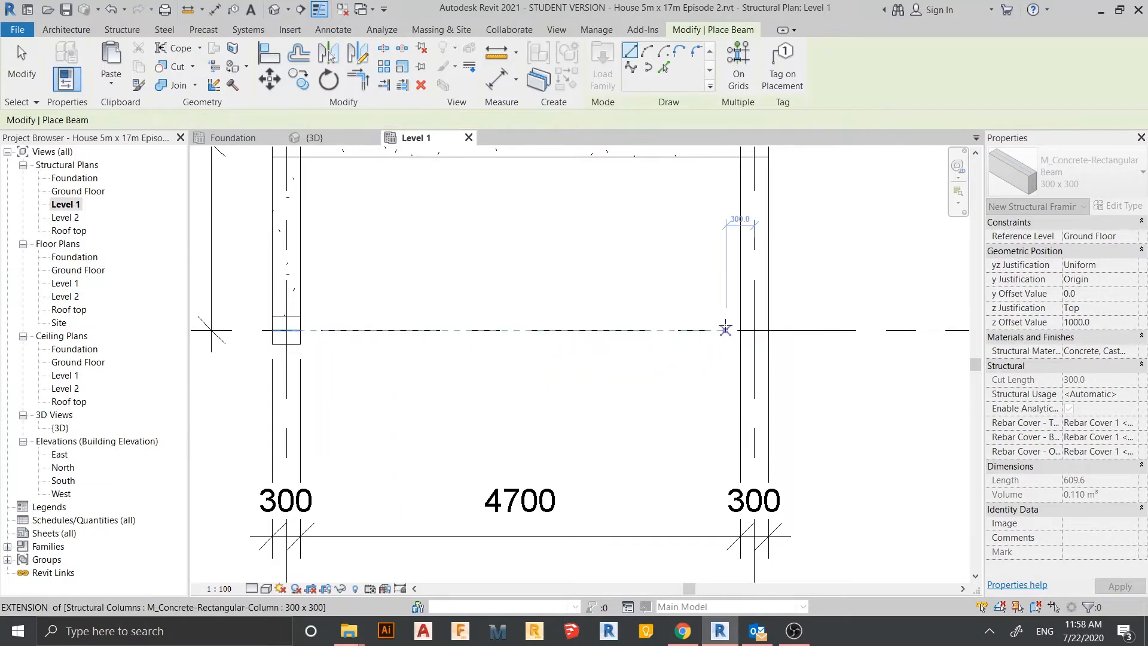
left_click(754, 329)
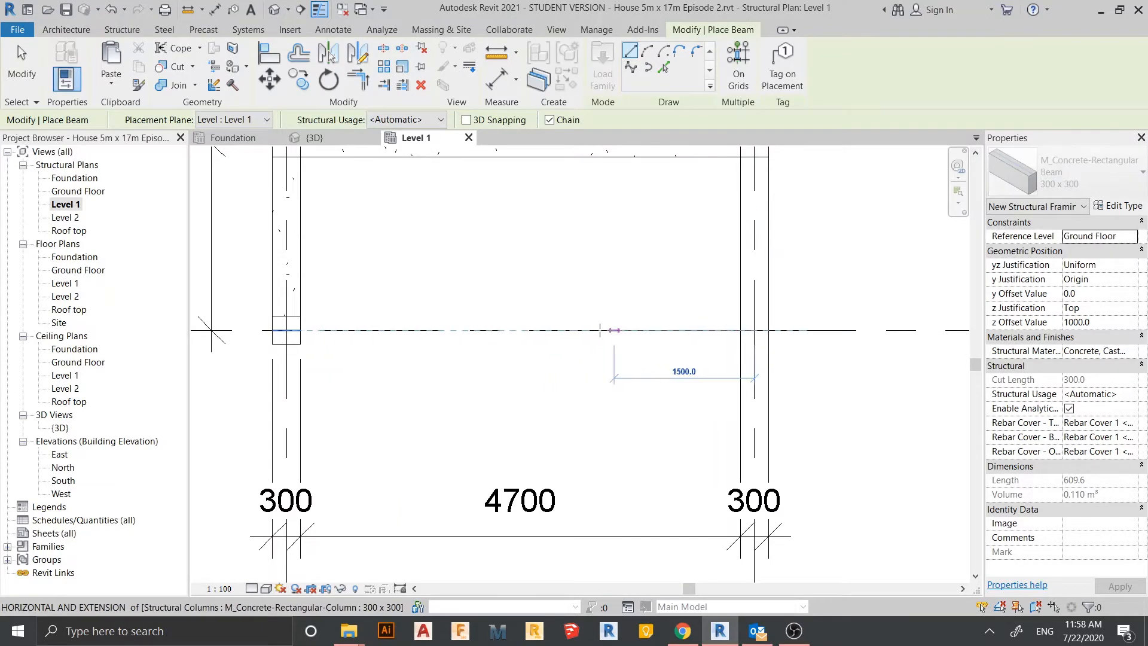
type("20")
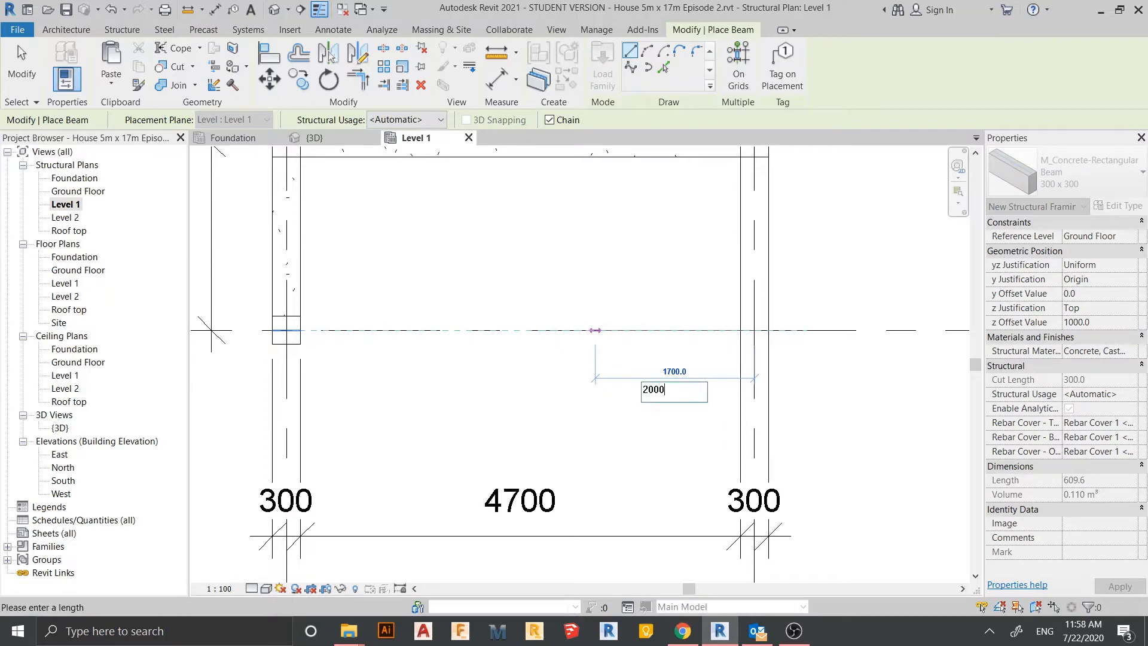
type("00")
key("Return")
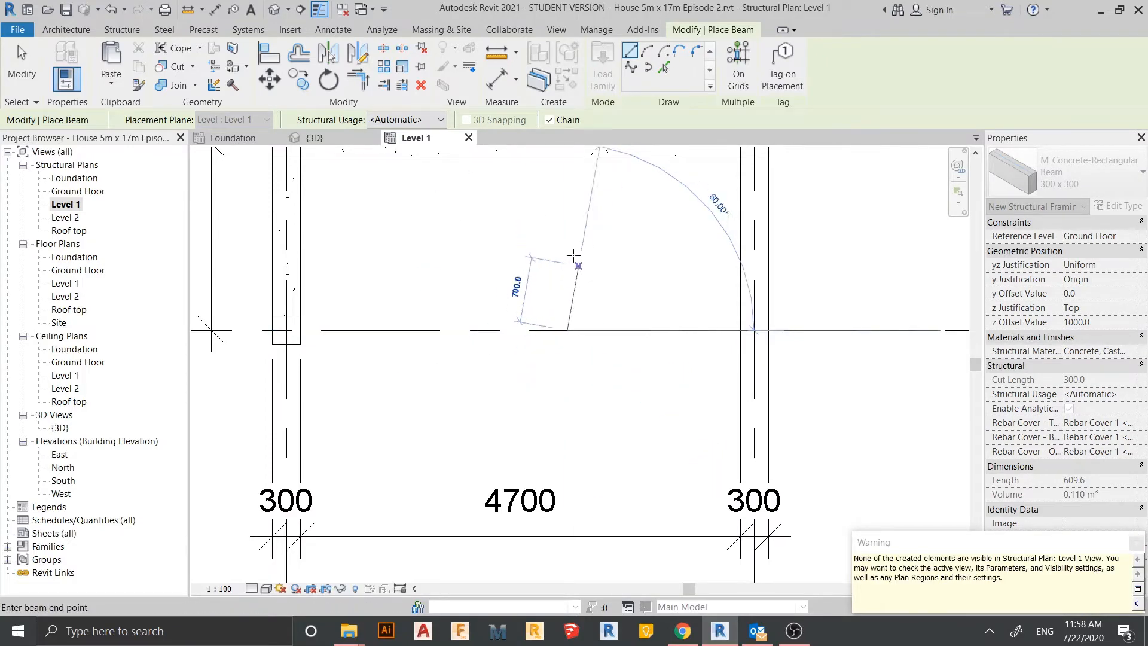
Continue the beam chain perpendicular from the new beam's free end to the cross beam on grid 2.
middle_click_drag(563, 254, 566, 353)
scroll(560, 292, "up", 1)
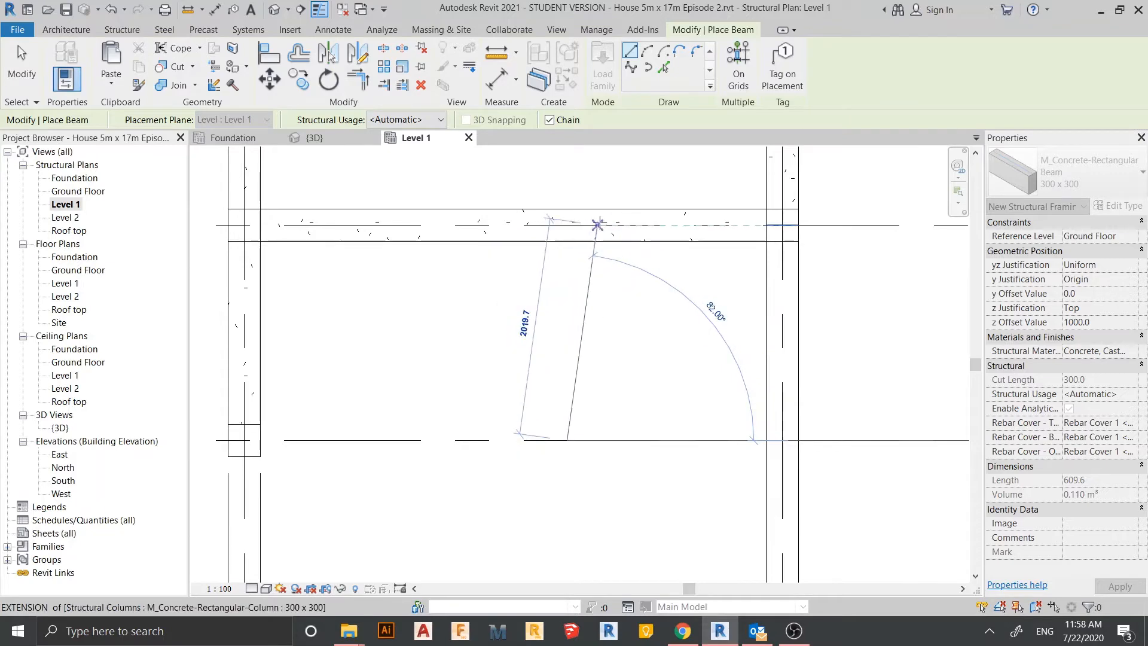
left_click(568, 225)
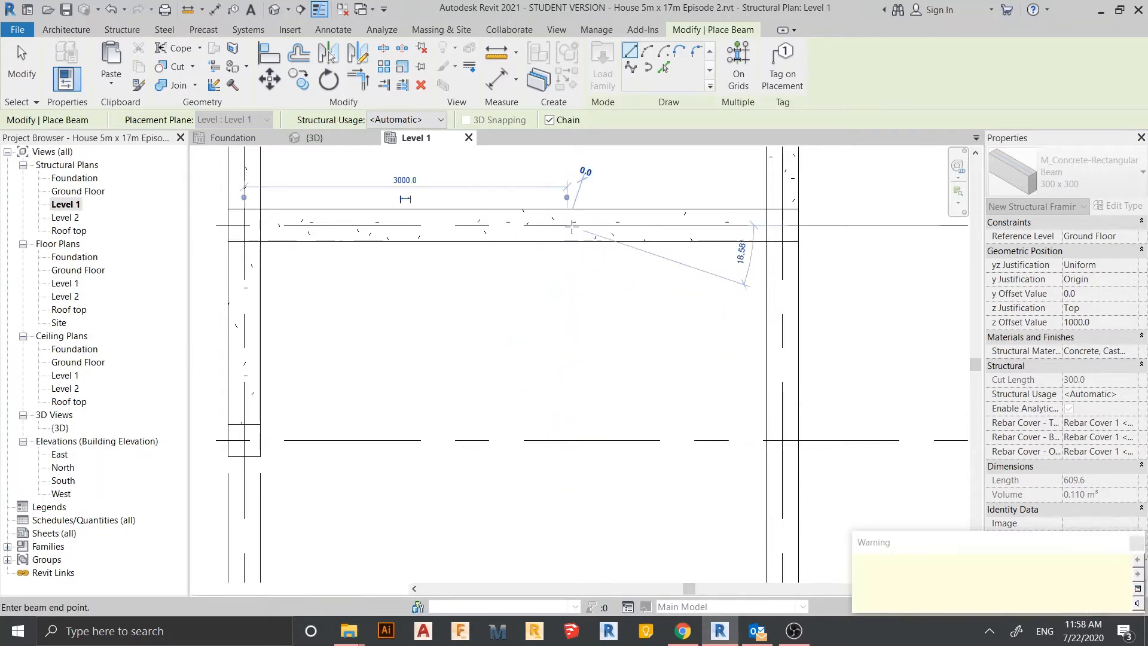
key("Escape")
key("Escape")
In the 3D view, set the z Offset Value of the two new short beams to 0.
left_click(313, 138)
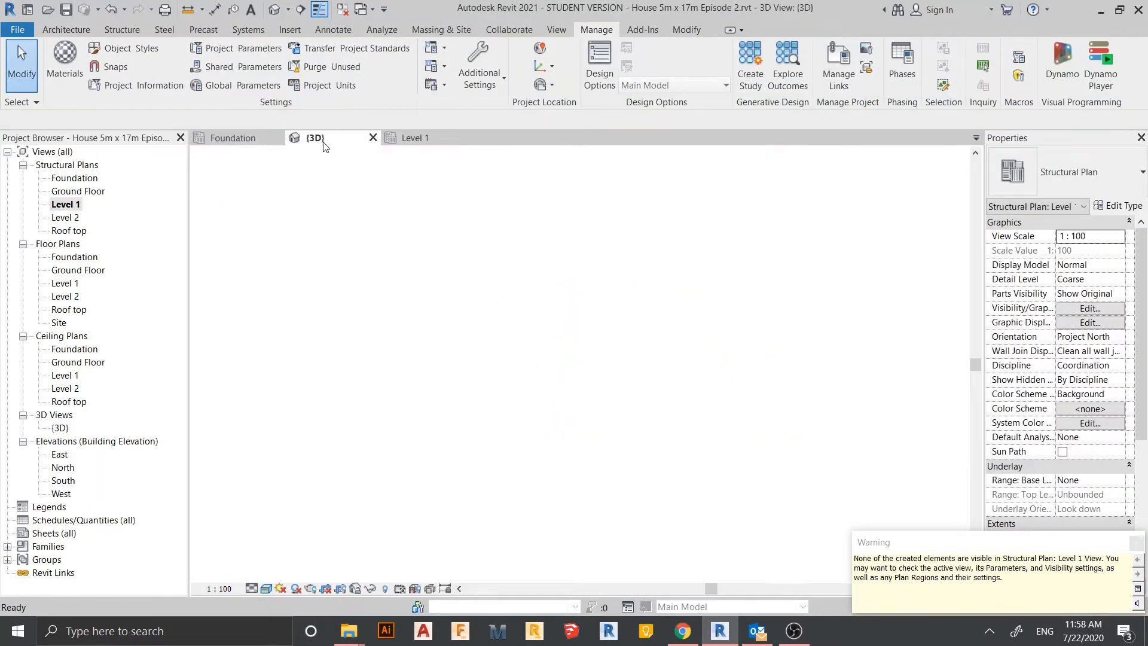
middle_click_drag(541, 421, 557, 352, "shift")
scroll(600, 338, "up", 5)
scroll(604, 367, "down", 3)
middle_click_drag(669, 437, 735, 369)
scroll(735, 372, "up", 3)
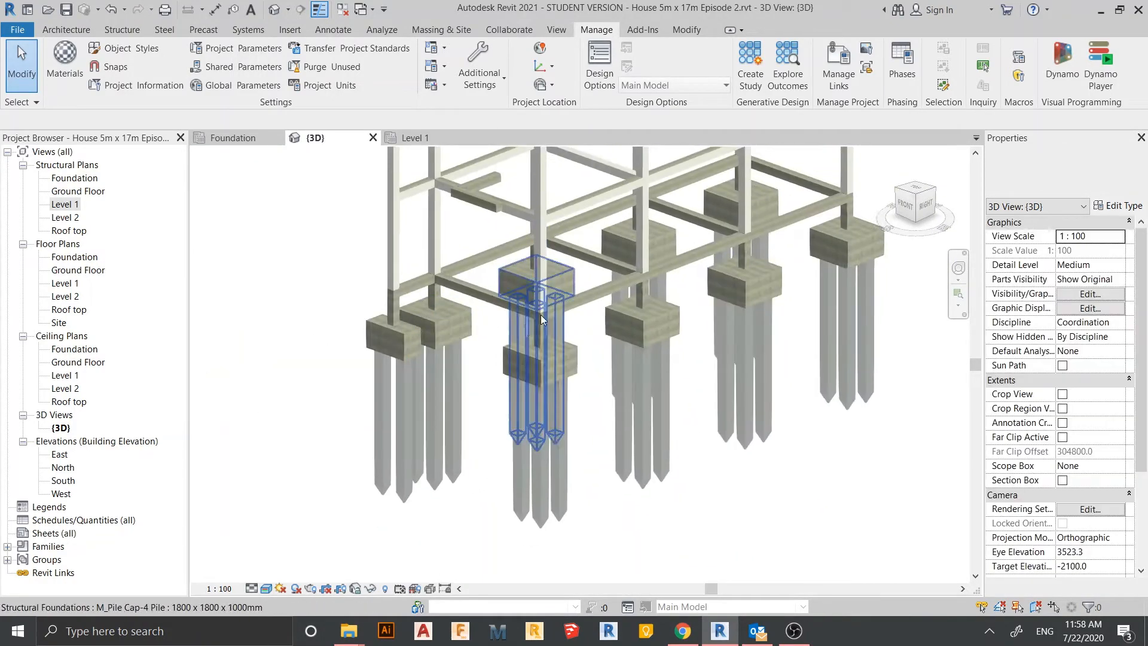
middle_click_drag(517, 371, 486, 440)
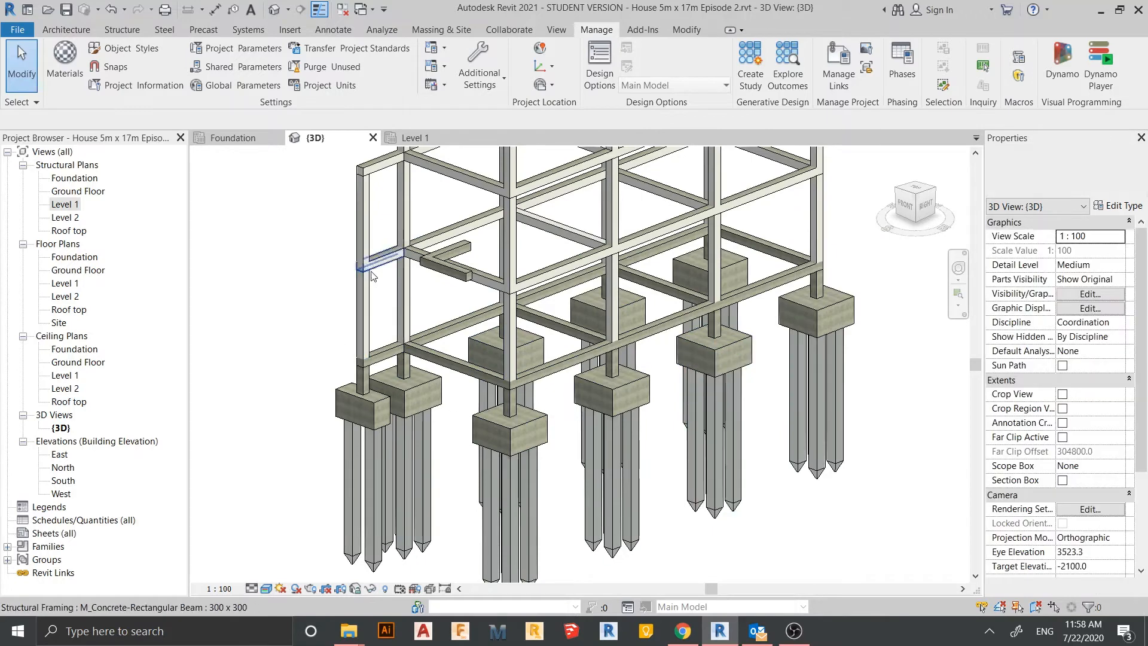
scroll(462, 285, "up", 3)
left_click(461, 287)
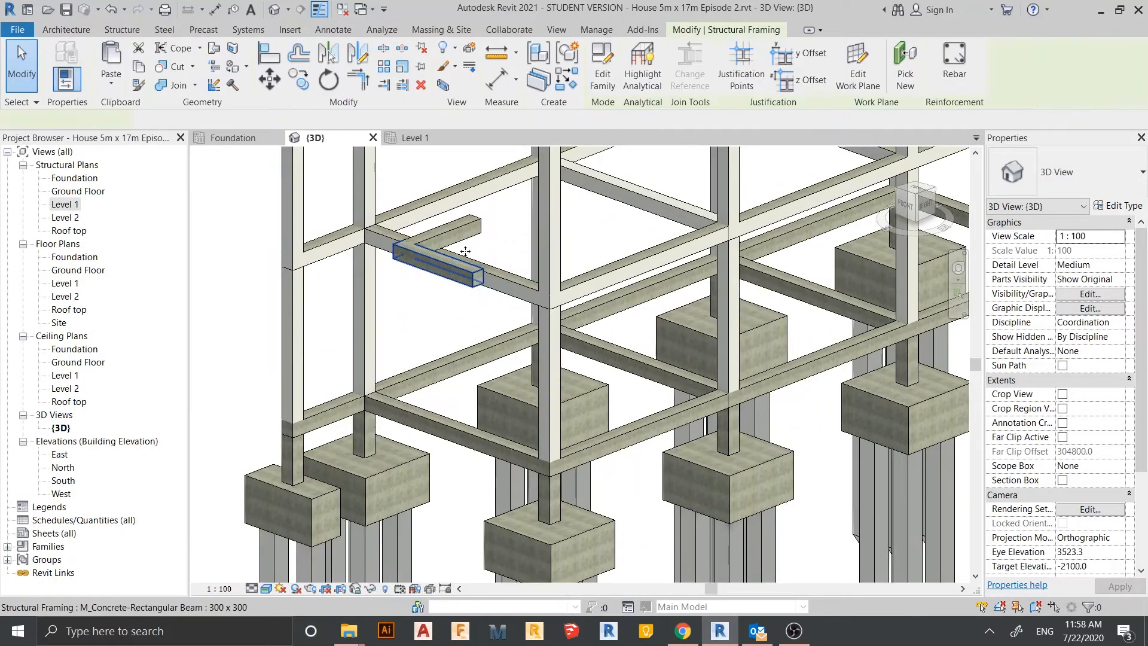
left_click(684, 378, "ctrl")
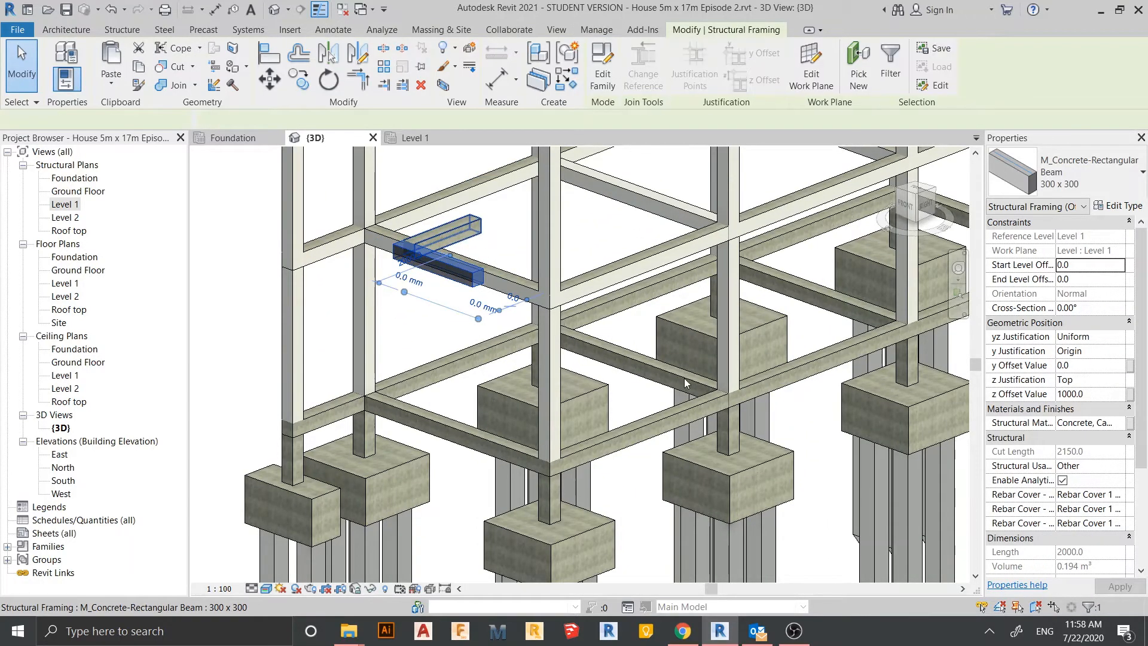
middle_click_drag(684, 378, 670, 340)
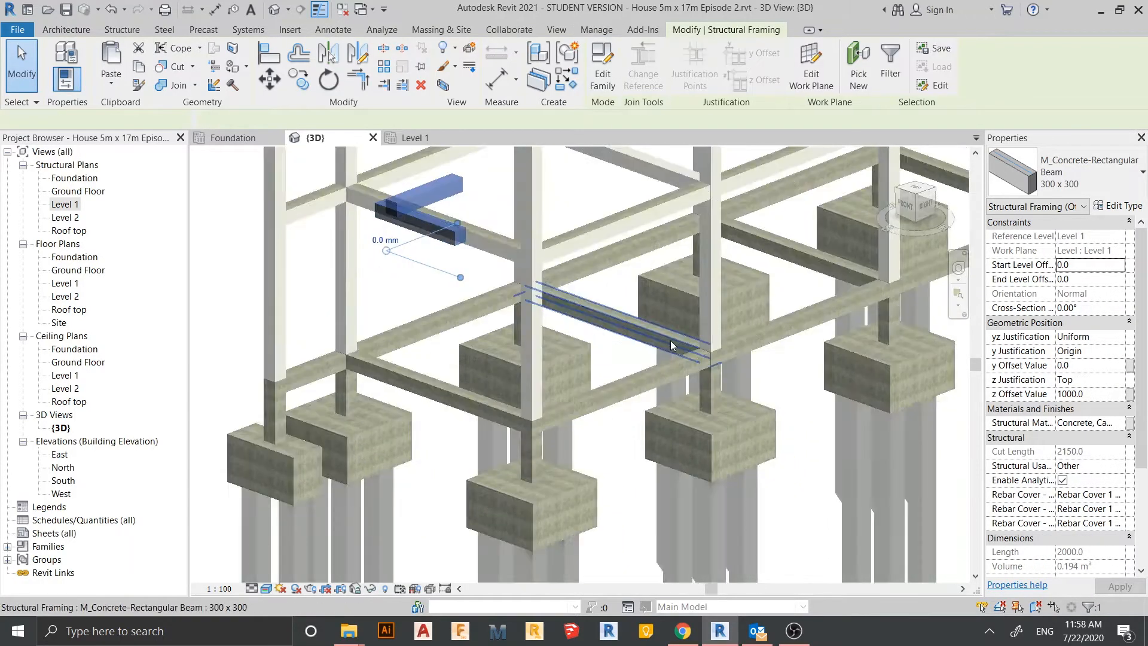
left_click(1091, 397)
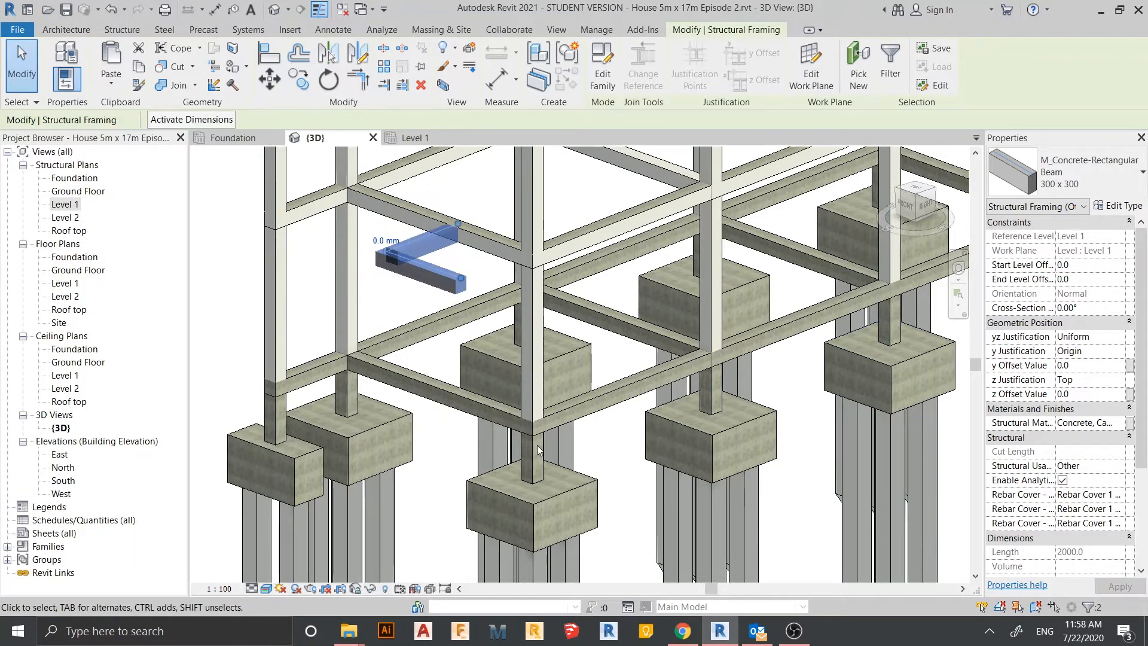
scroll(612, 346, "down", 3)
key("Escape")
Change the 3D view's visual style to Consistent Colors and look closely at the two lowered beams.
middle_click_drag(613, 346, 419, 562, "shift")
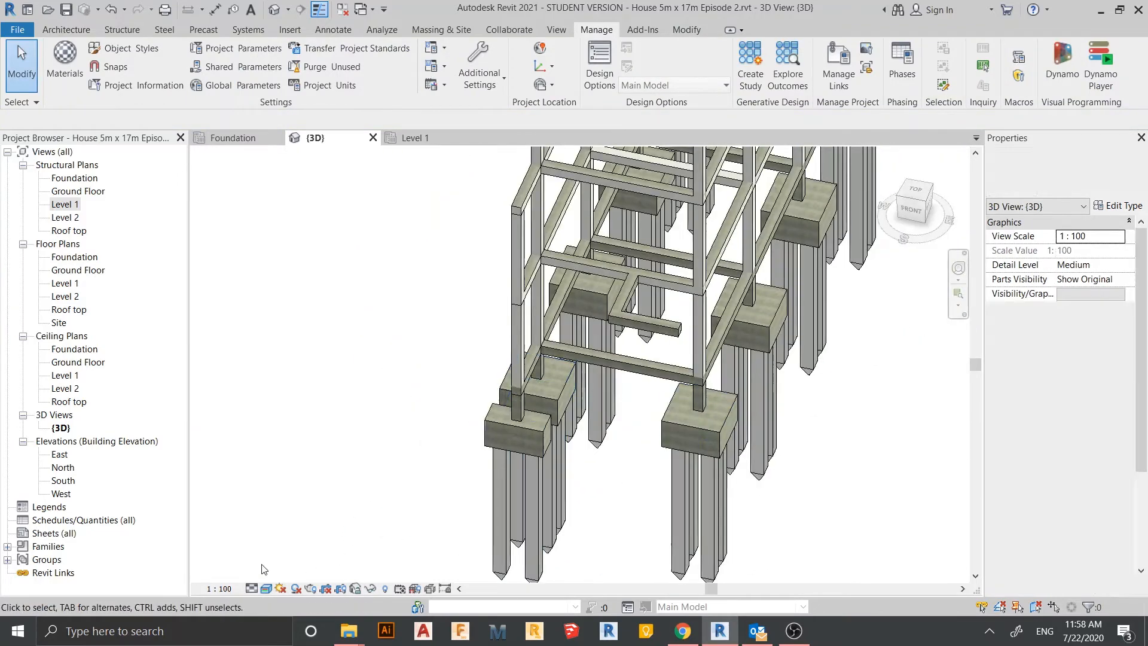
left_click(266, 588)
left_click(286, 558)
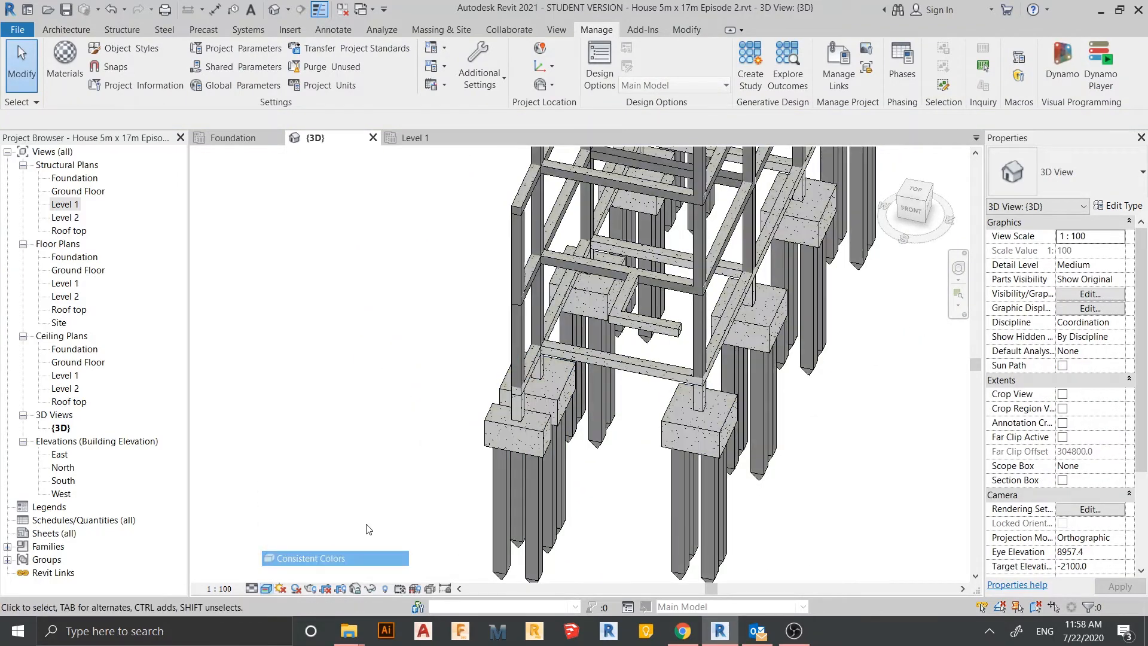
scroll(610, 272, "up", 5)
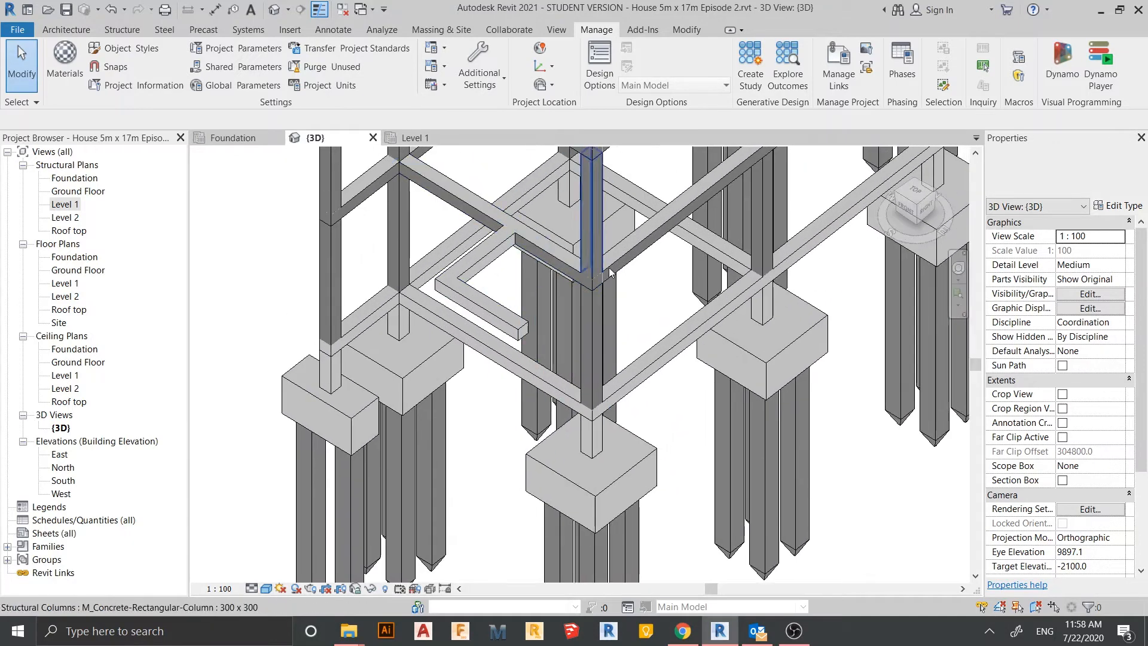
In the Level 1 structural plan, place a 300 x 300 concrete beam along grid B across the front bay between grids 1 and 2.
left_click(417, 139)
scroll(612, 379, "up", 3)
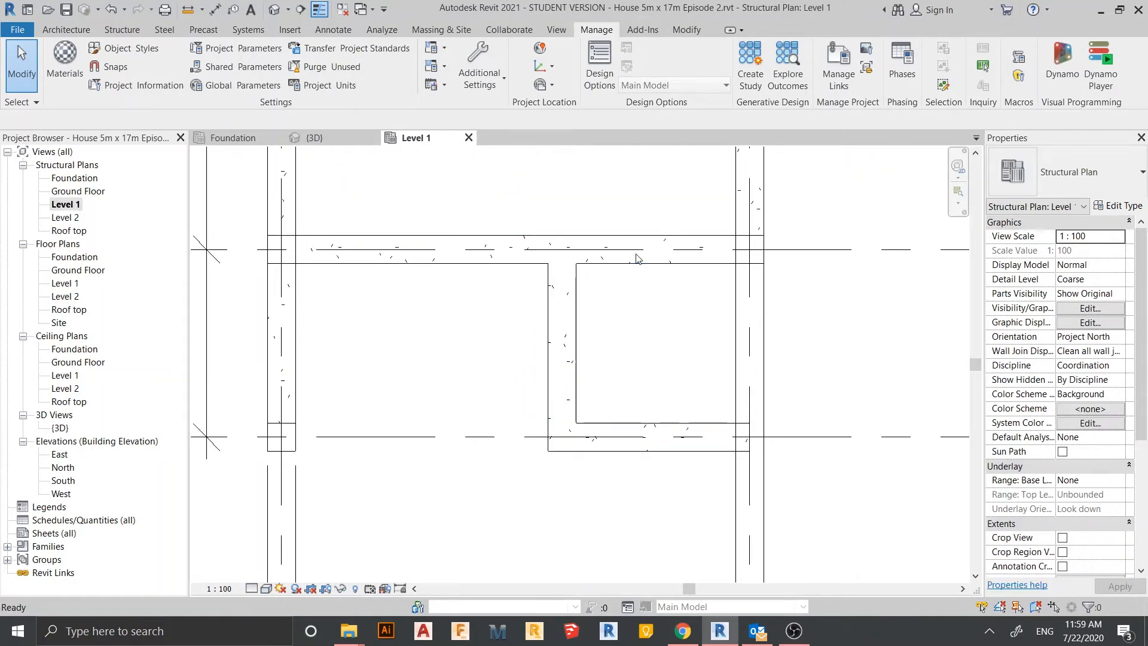
key("m")
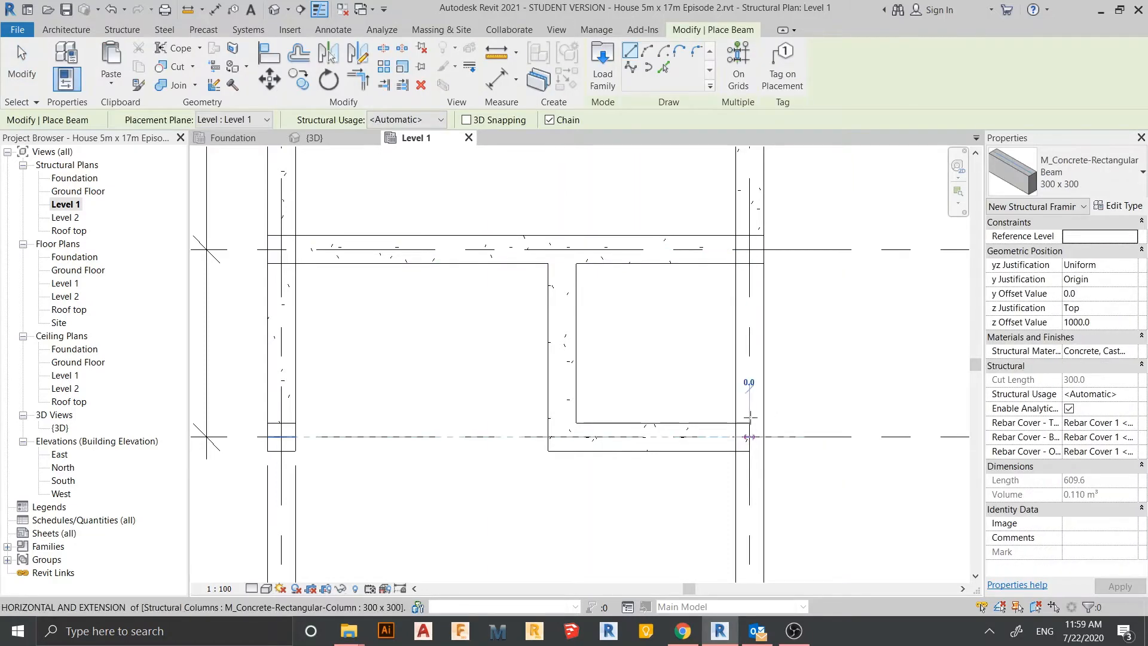
left_click(750, 419)
left_click(749, 263)
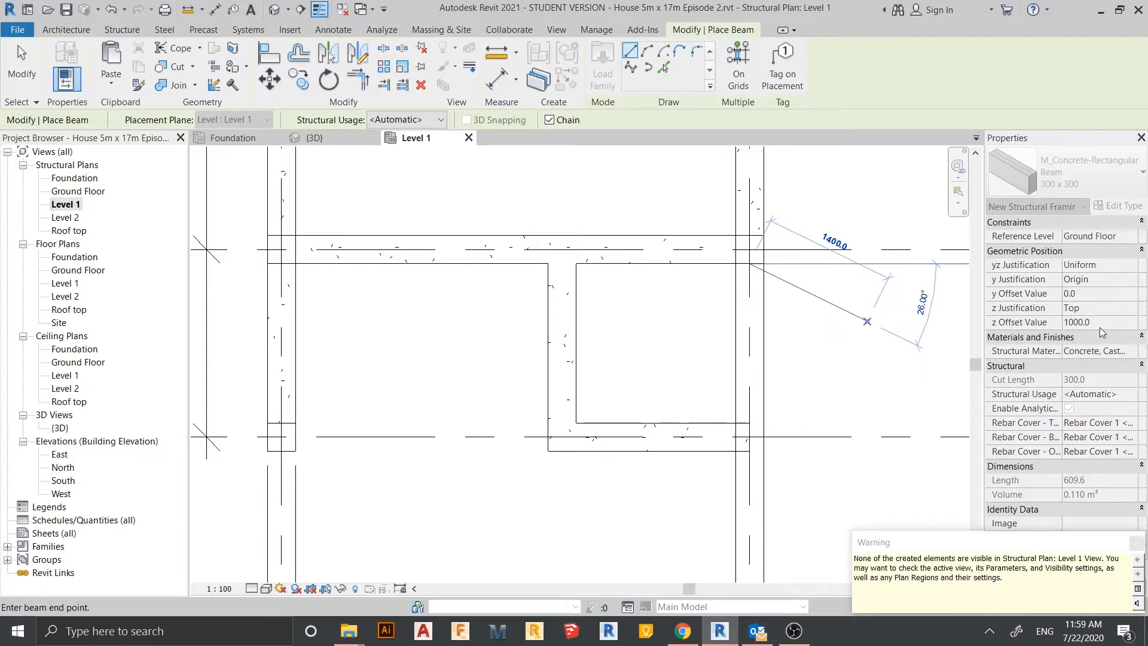
key("Escape")
key("Escape")
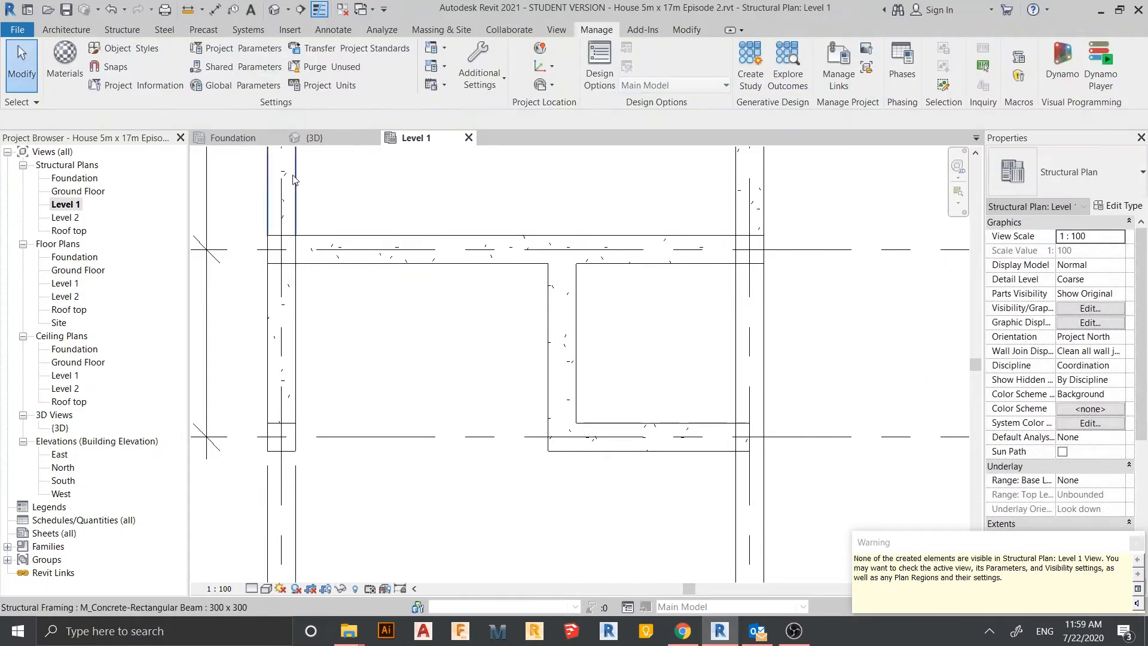
In the 3D view, set the z Offset Value of the new grid B beam to 0.
left_click(323, 139)
middle_click_drag(655, 417, 597, 408, "shift")
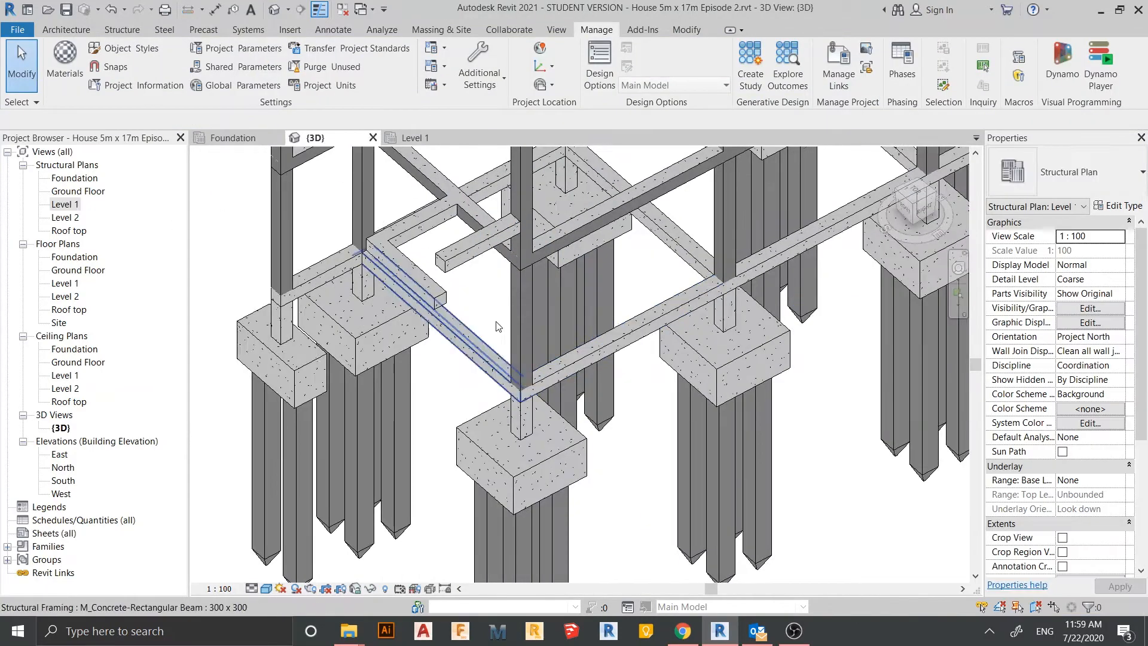
left_click(491, 257)
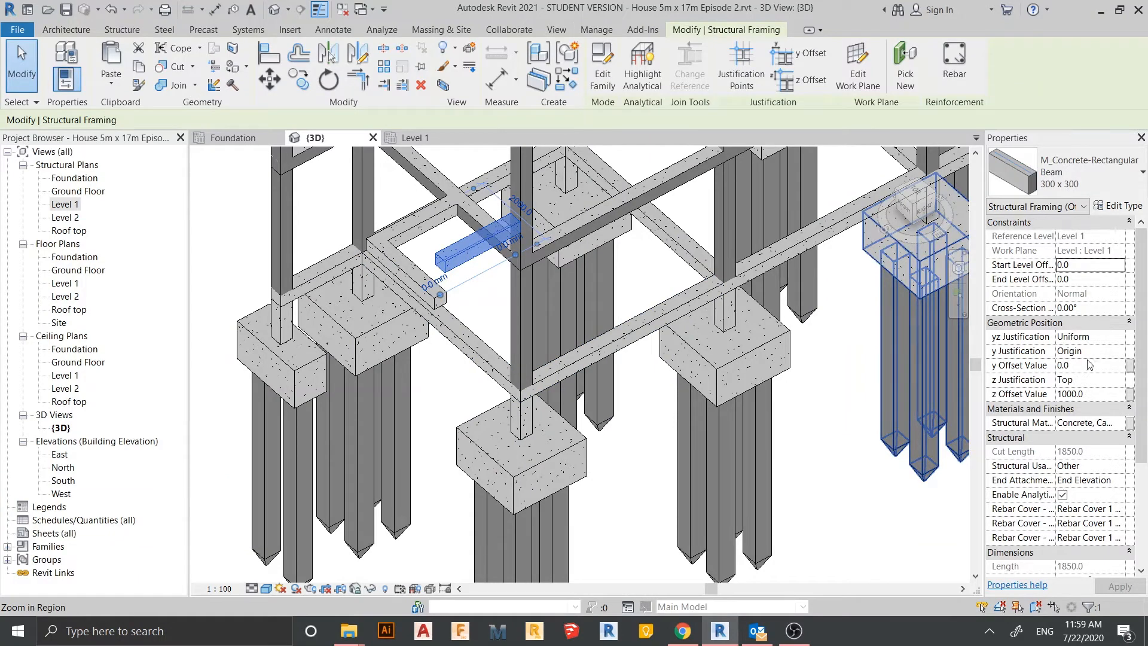
left_click(1094, 394)
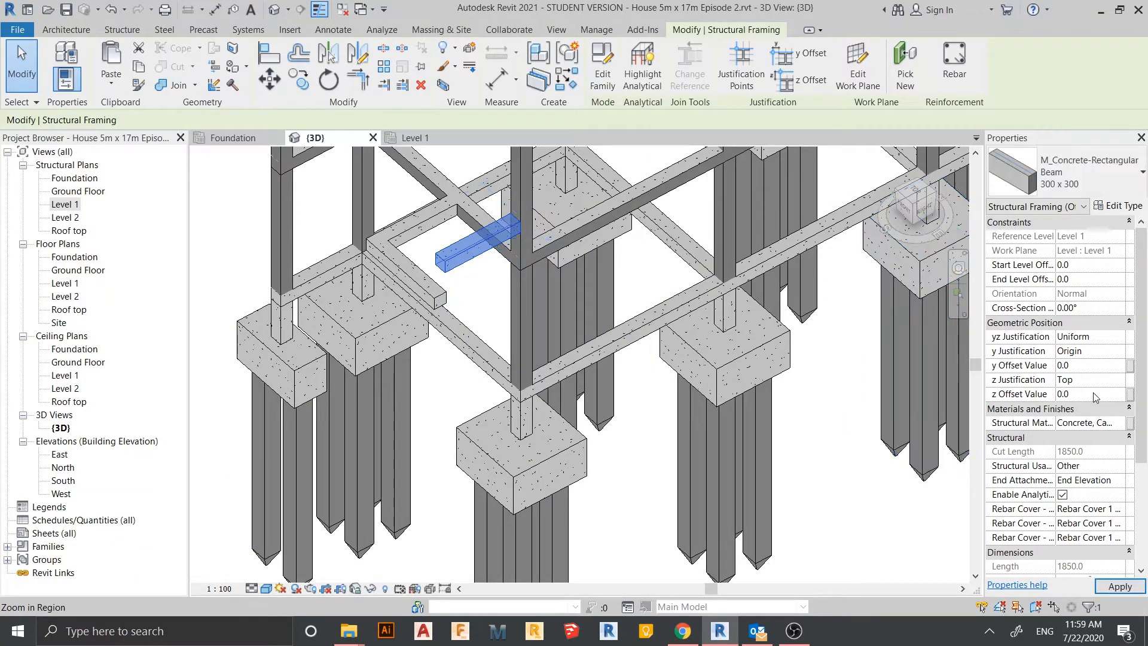
scroll(856, 526, "down", 2)
middle_click_drag(854, 520, 800, 436)
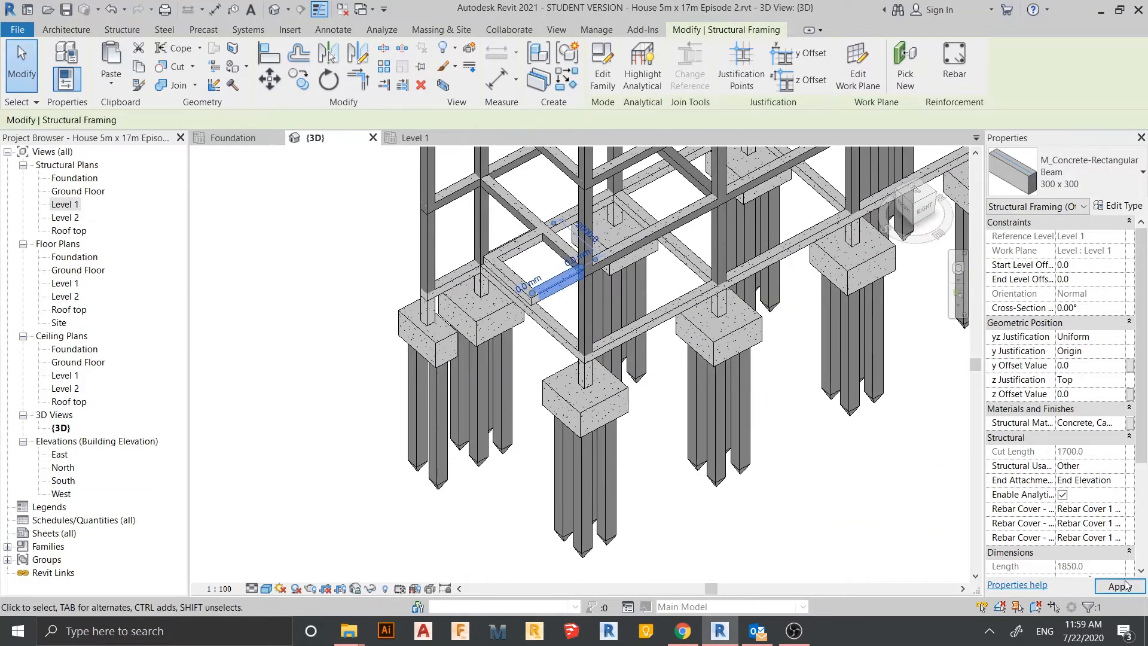
left_click(897, 548)
Paint the top and outer side faces of the short front-bay beams with the white paint material.
scroll(855, 493, "down", 3)
scroll(622, 415, "up", 4)
middle_click_drag(583, 413, 531, 433)
key("p")
key("t")
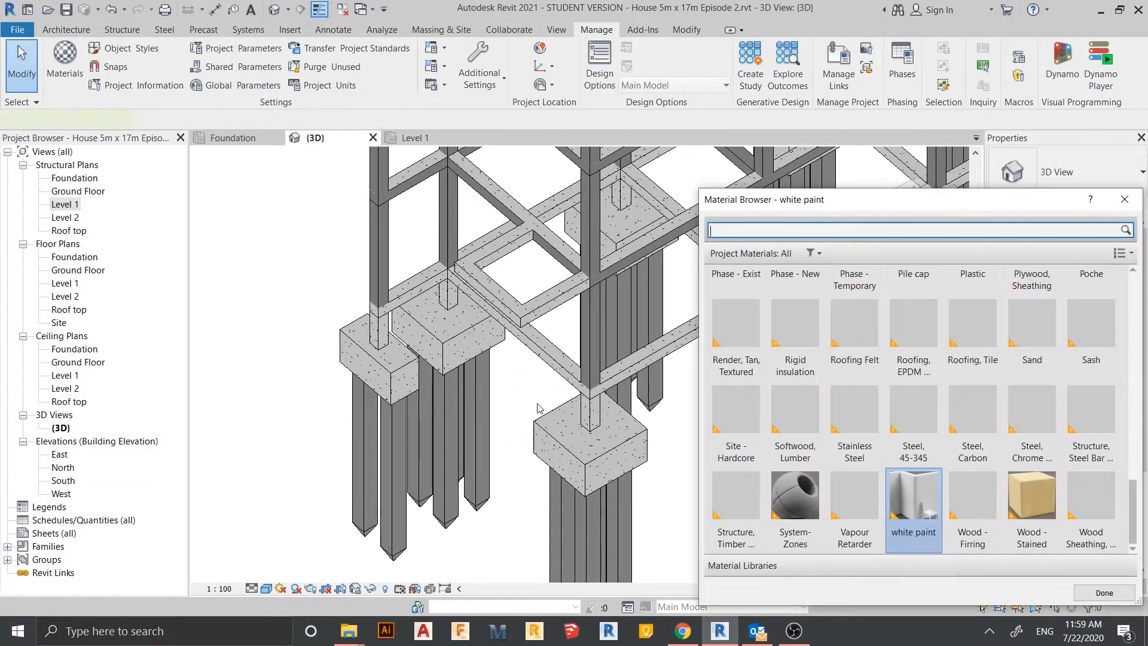
scroll(562, 338, "up", 3)
middle_click_drag(562, 338, 362, 323)
scroll(363, 323, "up", 2)
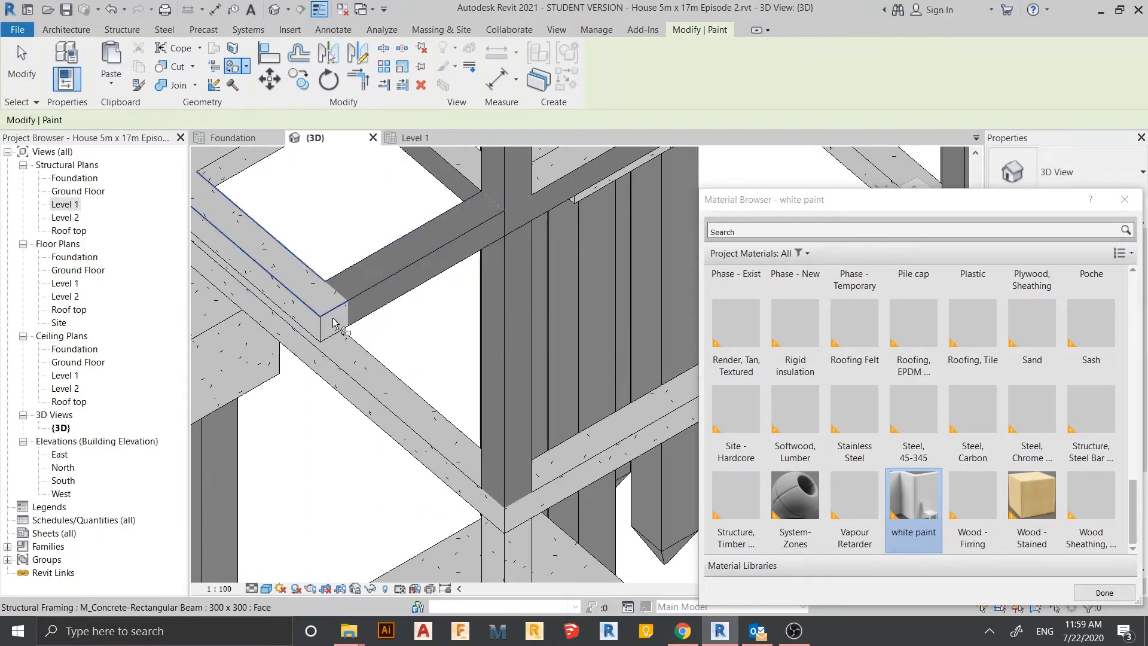
left_click(315, 304)
middle_click_drag(329, 378, 498, 413)
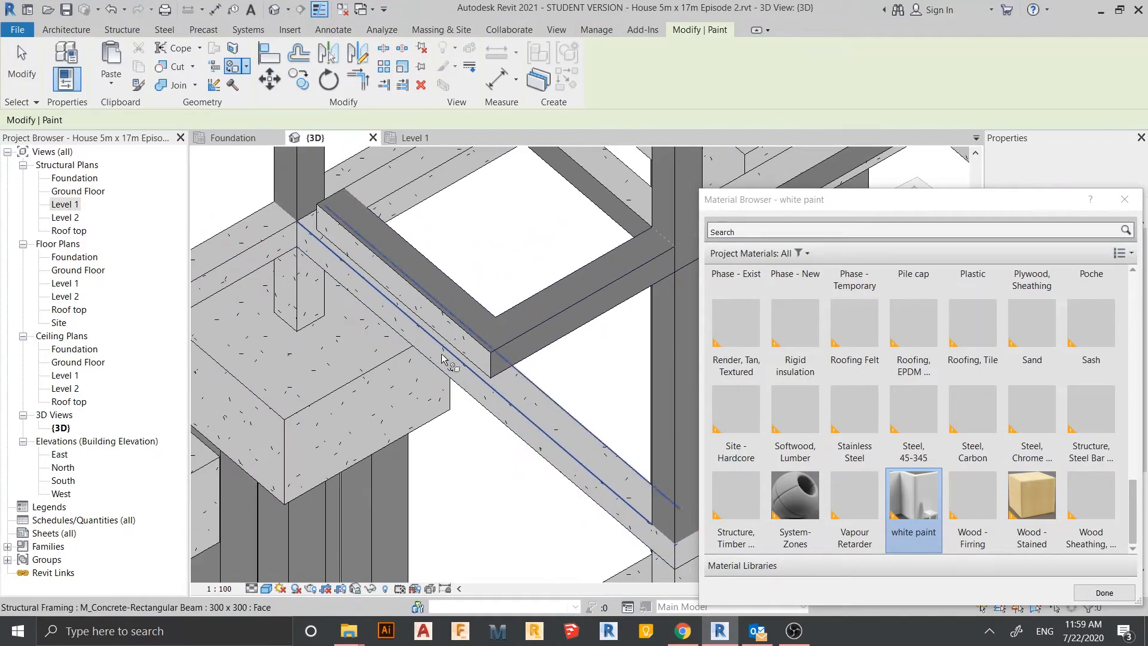
left_click(458, 346)
scroll(459, 347, "up", 2)
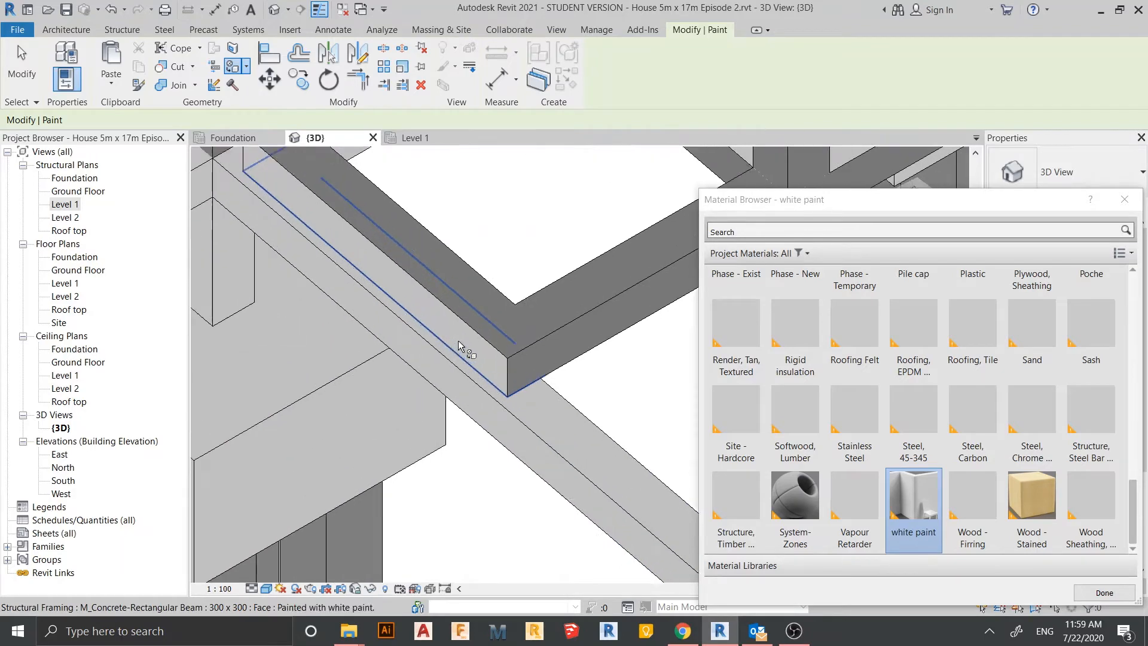
left_click(460, 345)
Apply white paint to the faces of the inner short beam toward grid A, including the strip at its front corner.
scroll(457, 350, "down", 3)
mouse_move(446, 383)
middle_mouse_down("shift")
mouse_move(508, 447)
mouse_move(556, 400)
mouse_move(405, 418)
middle_mouse_up("shift")
scroll(556, 399, "down", 2)
scroll(510, 285, "up", 4)
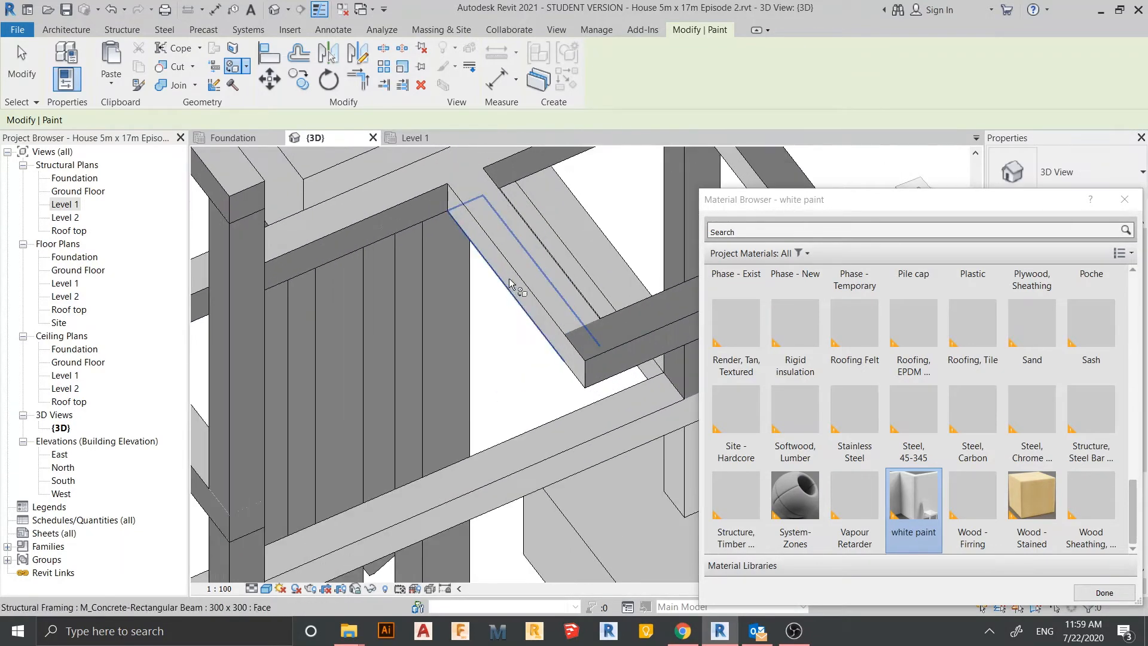
scroll(538, 311, "up", 3)
left_click(580, 366)
left_click(596, 320)
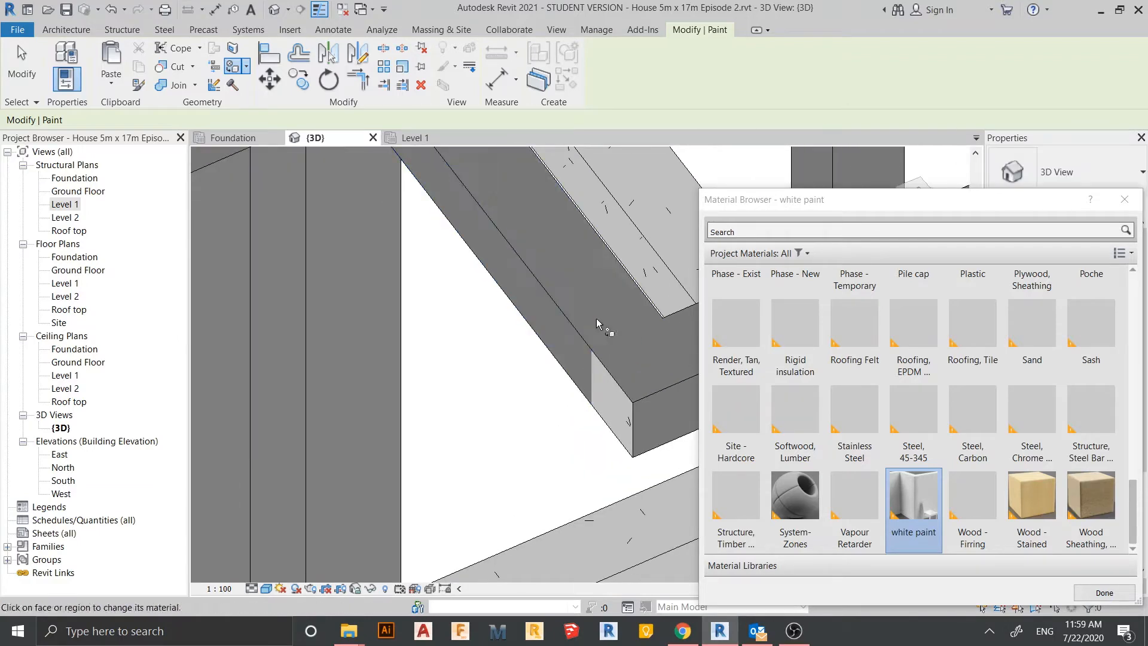
left_click(612, 412)
scroll(556, 437, "down", 5)
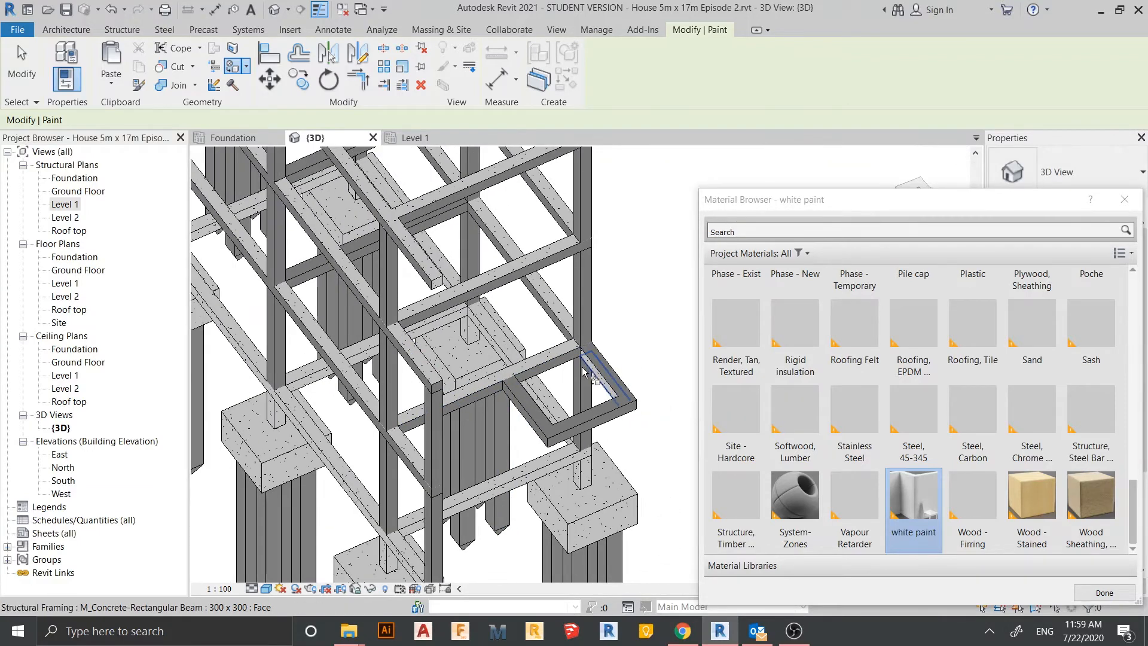
Paint the unpainted inner side faces around the small framed opening with white paint.
scroll(604, 392, "up", 3)
scroll(618, 396, "up", 2)
left_click(642, 387)
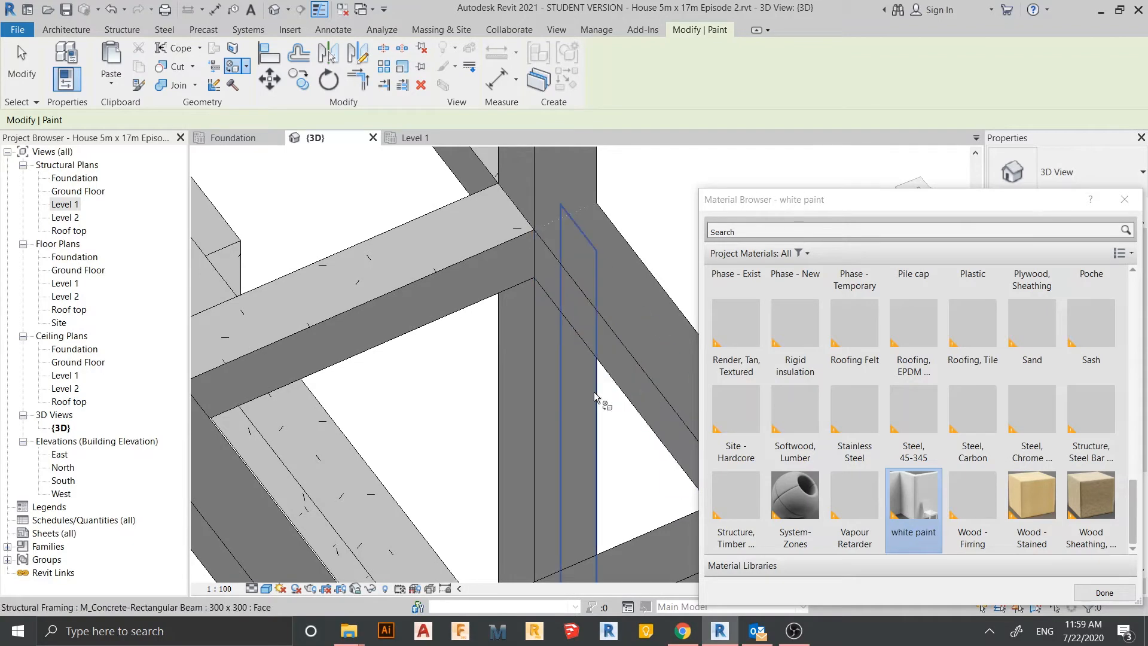
scroll(593, 392, "down", 2)
mouse_move(593, 393)
middle_mouse_down()
mouse_move(598, 261)
mouse_move(443, 328)
mouse_move(757, 388)
middle_mouse_up()
middle_click_drag(439, 371, 755, 376)
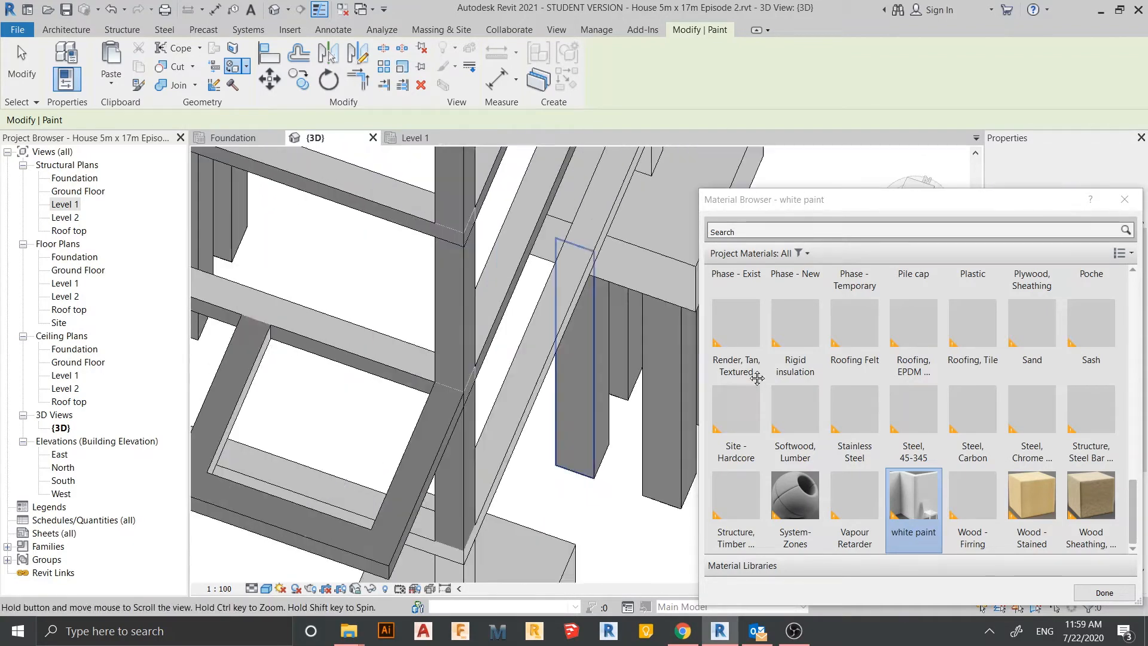
mouse_move(248, 358)
middle_mouse_down()
mouse_move(415, 292)
mouse_move(440, 318)
middle_mouse_up()
middle_click_drag(328, 299, 630, 362)
scroll(538, 332, "up", 5)
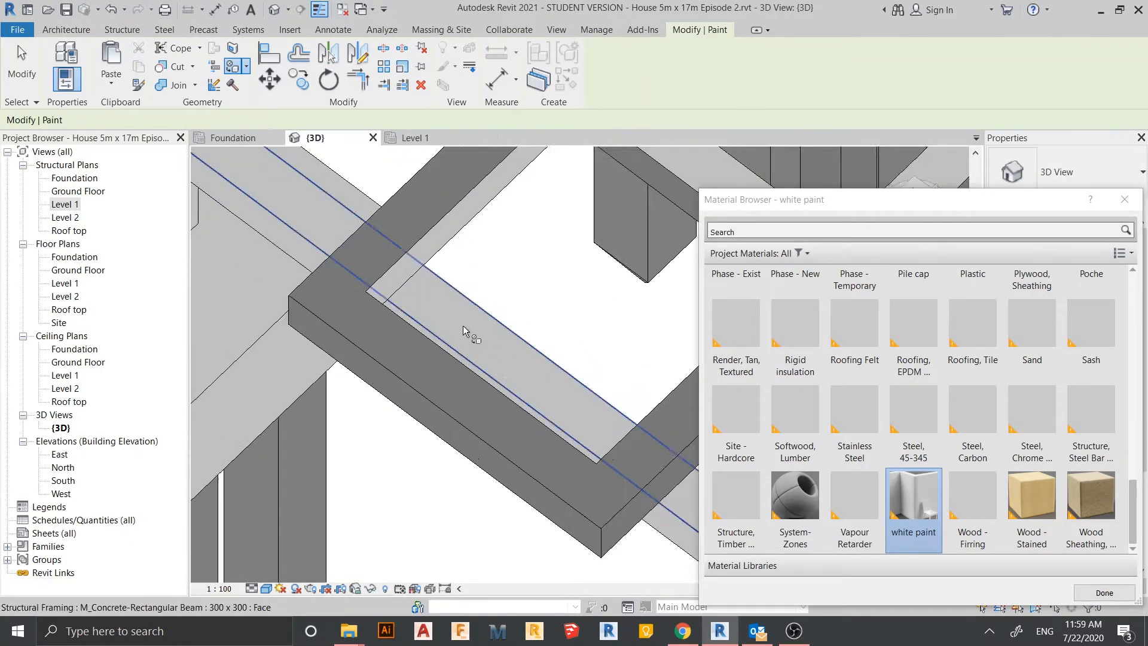
left_click(383, 244)
Paint the remaining bare underside of the small beam frame with white paint, working from beneath the model.
scroll(464, 288, "down", 3)
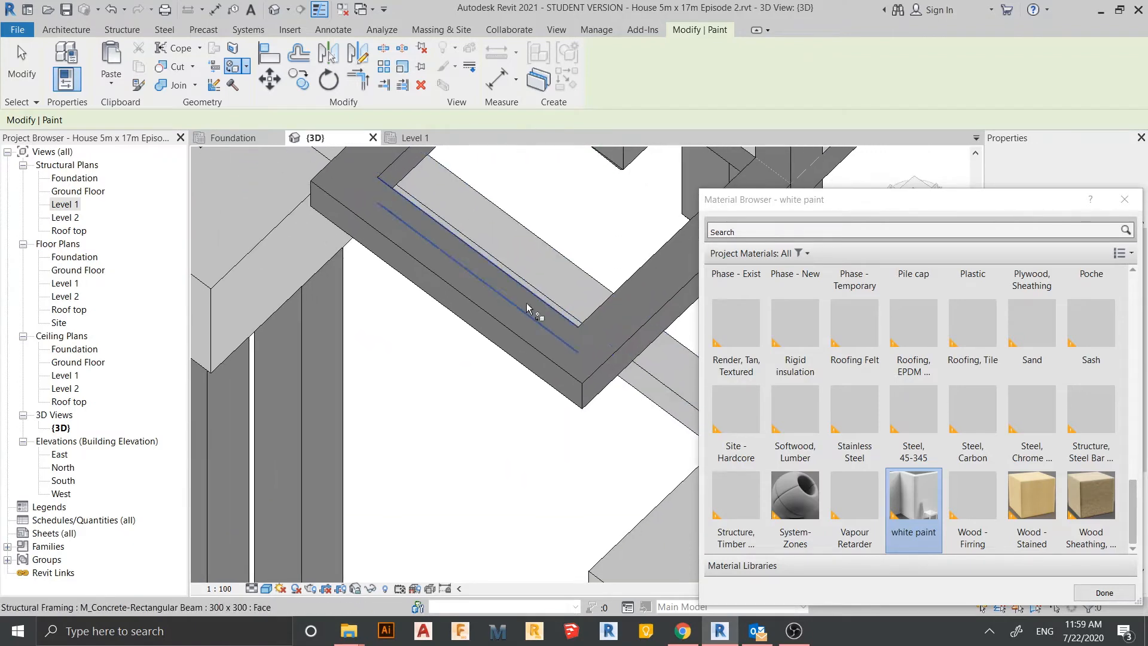
mouse_move(533, 312)
middle_mouse_down("shift")
mouse_move(472, 297)
mouse_move(657, 469)
mouse_move(500, 468)
mouse_move(464, 402)
mouse_move(487, 448)
middle_mouse_up("shift")
scroll(464, 403, "down", 2)
scroll(487, 448, "up", 3)
middle_click_drag(513, 392, 574, 418)
scroll(469, 453, "down", 3)
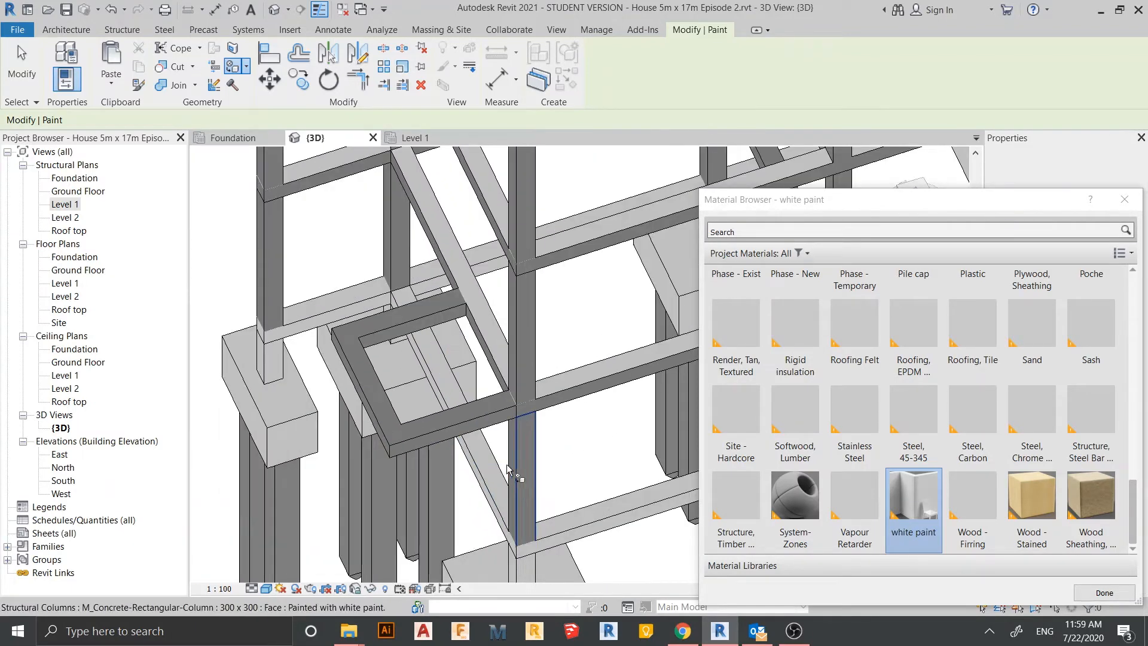
middle_click_drag(513, 474, 443, 336, "shift")
scroll(443, 337, "up", 6)
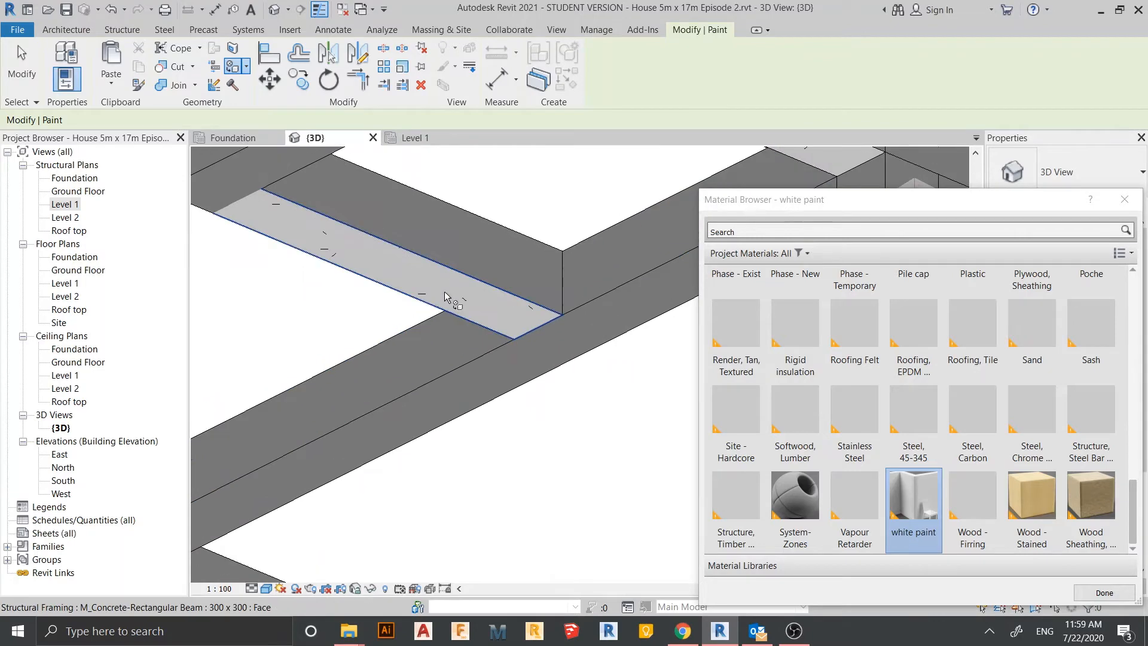
scroll(481, 405, "up", 1)
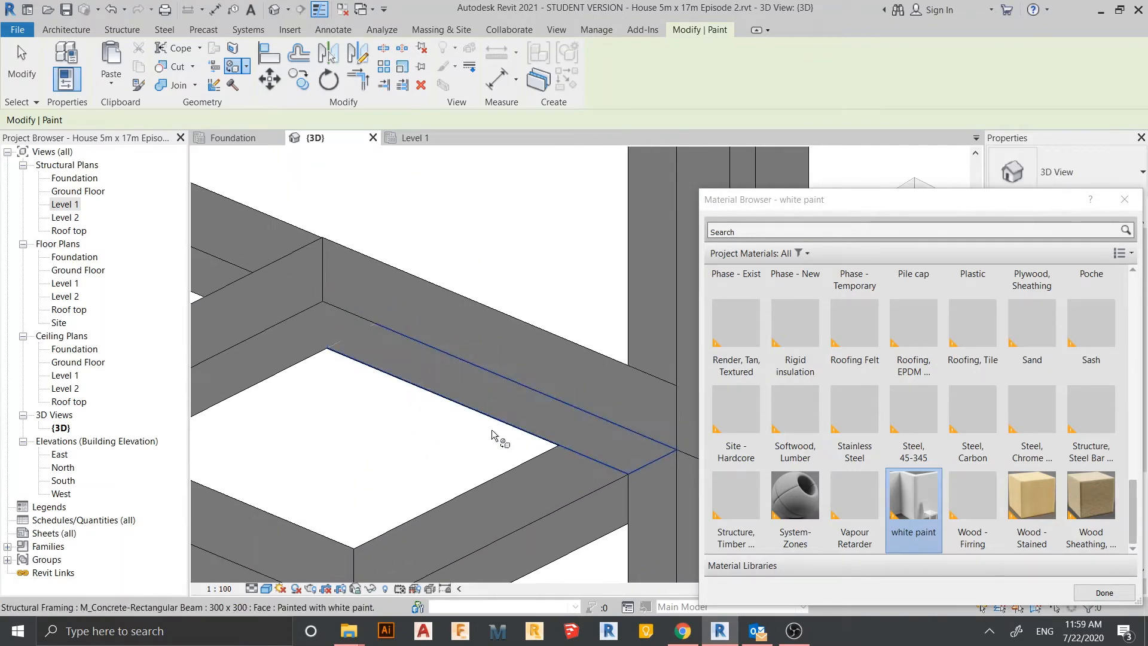
Check the painted front-bay beams from several angles, end the Paint command, and examine the beams on the levels above.
scroll(478, 359, "down", 5)
middle_click_drag(476, 351, 504, 395, "shift")
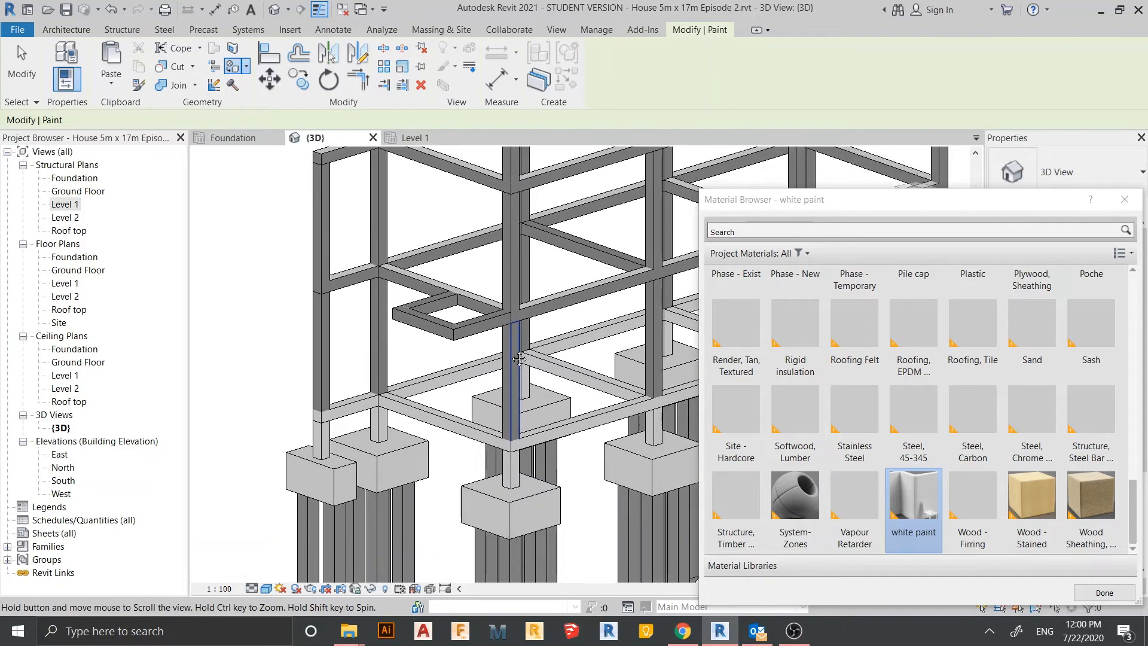
scroll(505, 345, "up", 6)
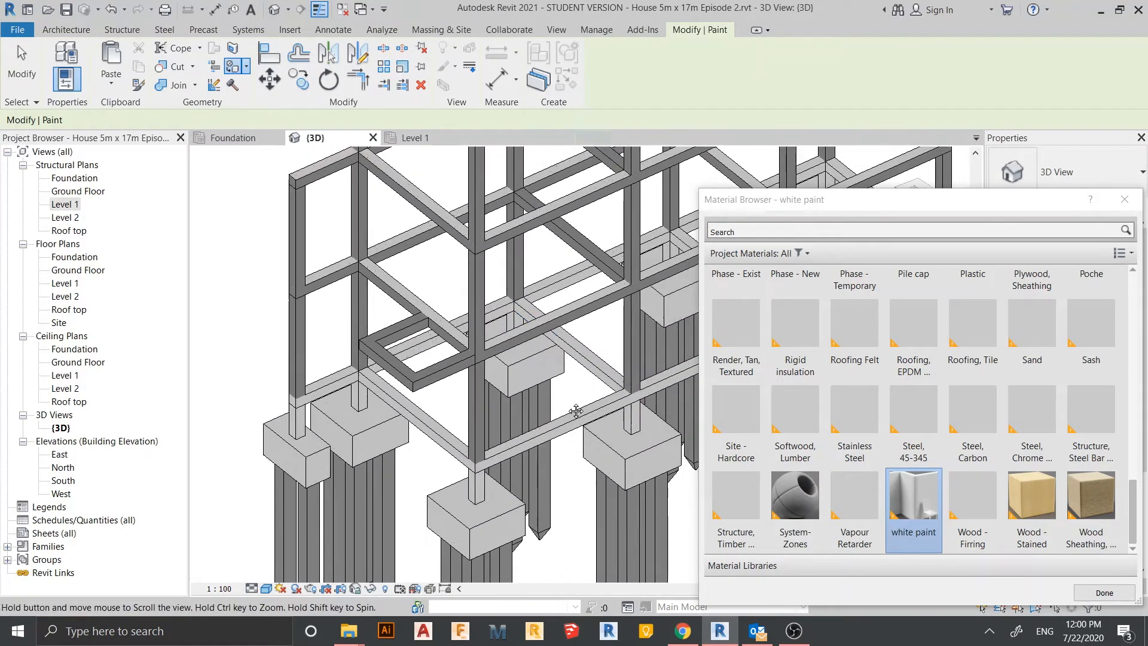
scroll(505, 345, "down", 6)
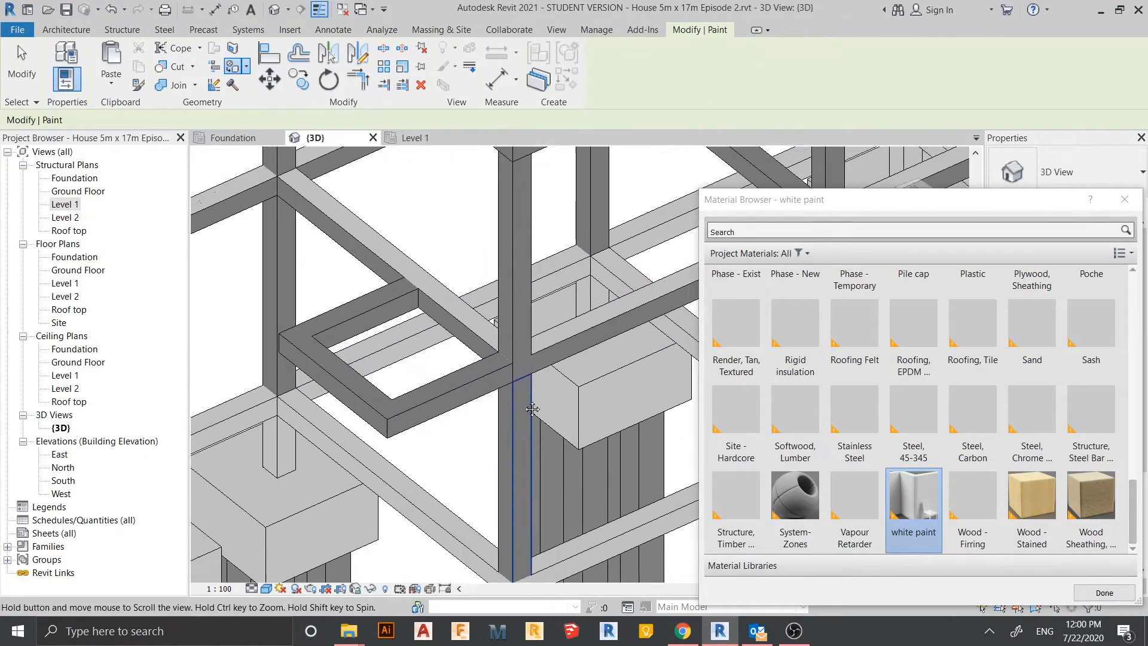
key("Escape")
scroll(542, 392, "down", 5)
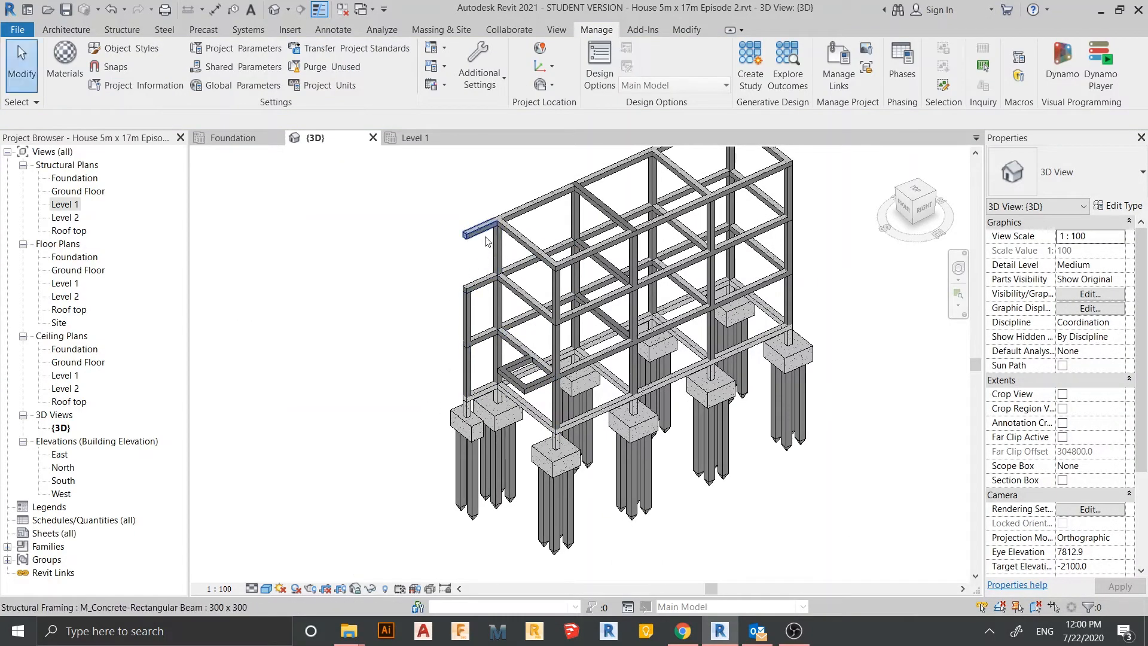
scroll(514, 365, "up", 5)
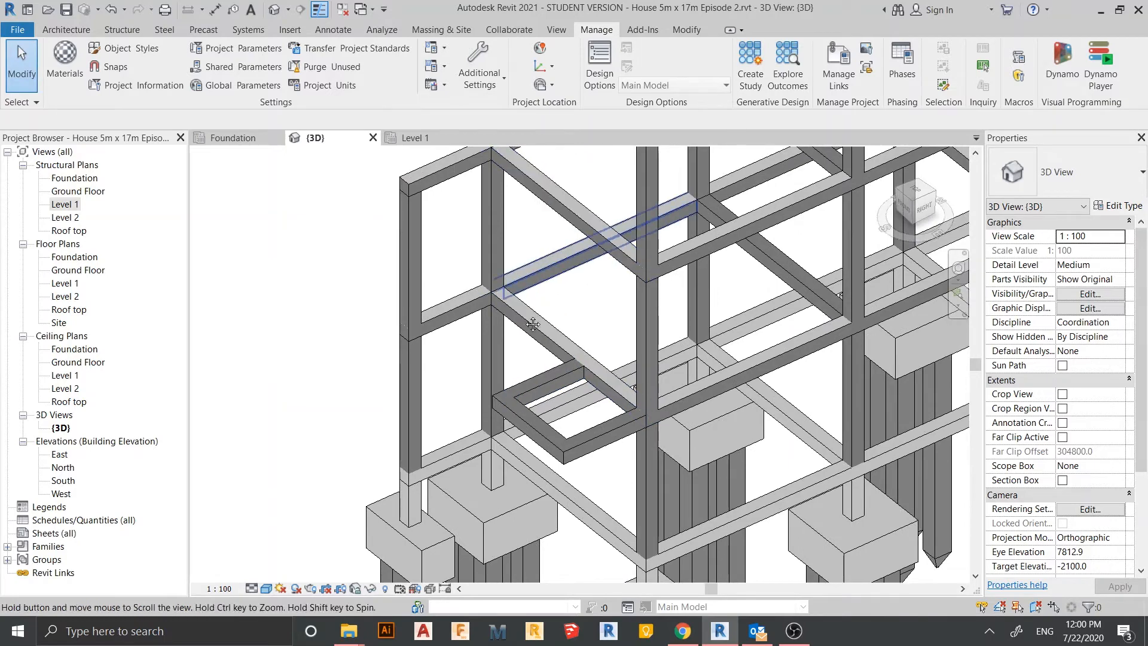
middle_click_drag(559, 257, 560, 311)
scroll(435, 285, "down", 1)
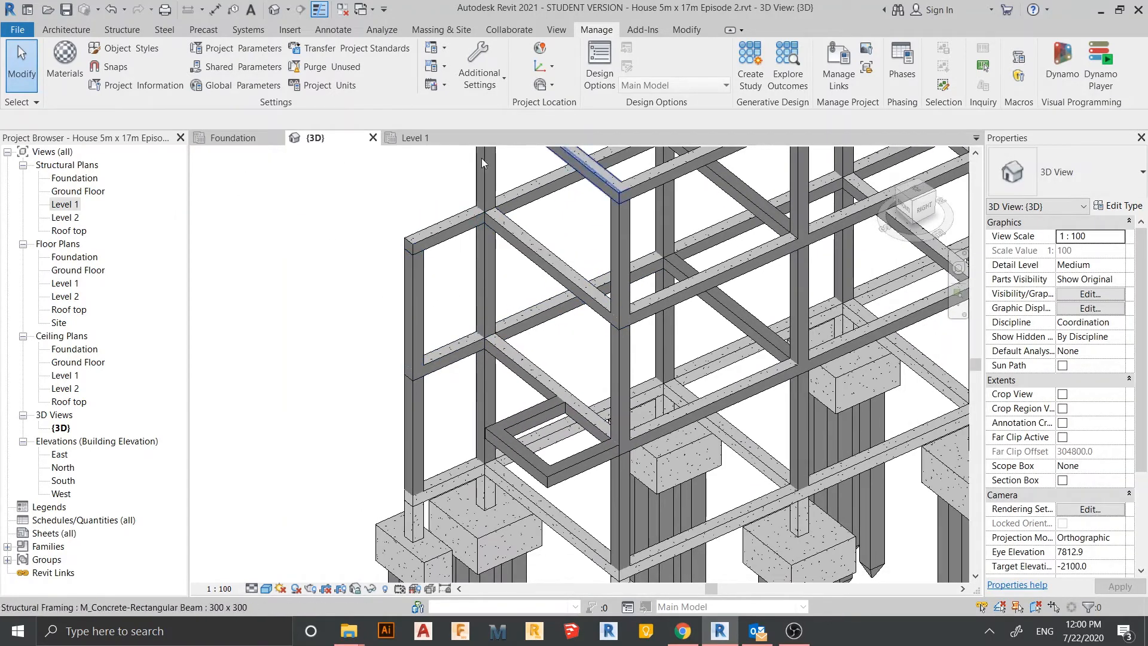
Open the Level 2 structural plan and look closely at the front bay between grids 1 and 2.
double_click(67, 218)
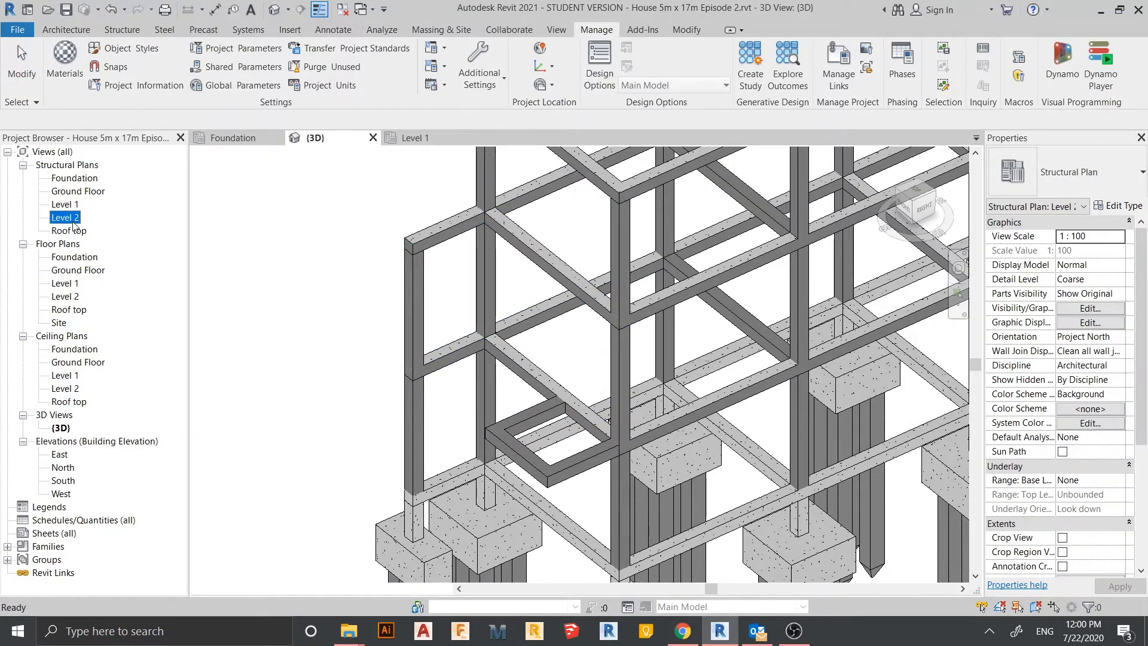
scroll(455, 357, "down", 1)
scroll(561, 405, "up", 4)
mouse_move(635, 409)
middle_mouse_down()
mouse_move(561, 404)
mouse_move(689, 450)
middle_mouse_up()
scroll(687, 444, "up", 1)
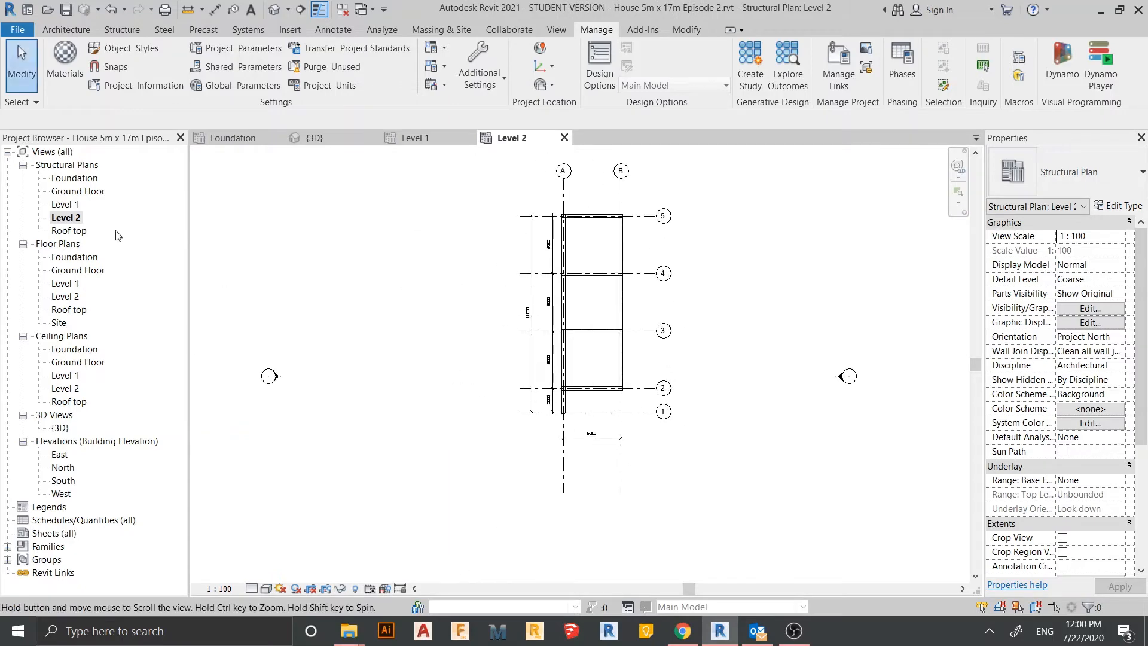
In the Level 1 plan, draw 300 x 300 beams with 0 z offset along grid 1 from A for about 2550 mm, turning perpendicular to grid 2.
left_click(439, 138)
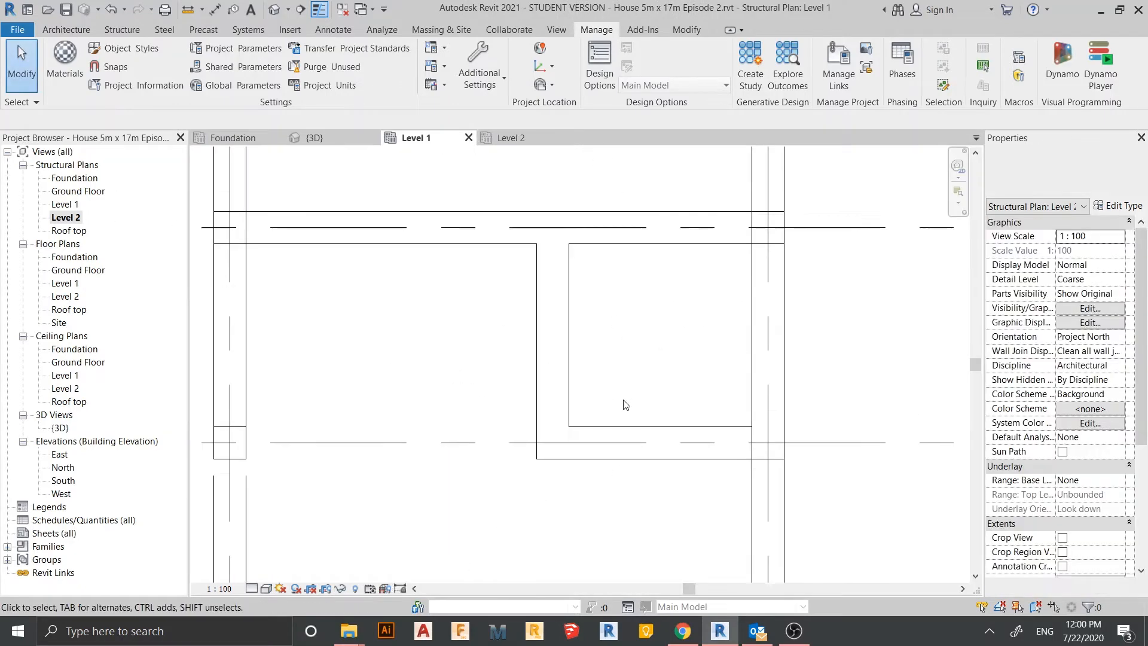
scroll(623, 403, "up", 3)
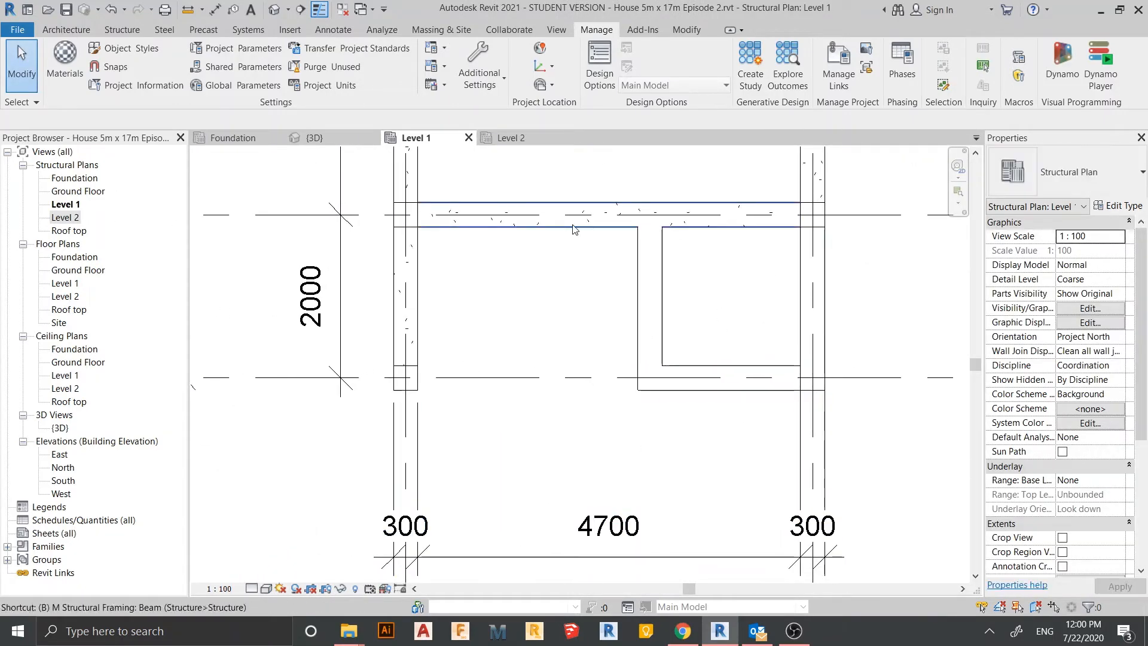
key("m")
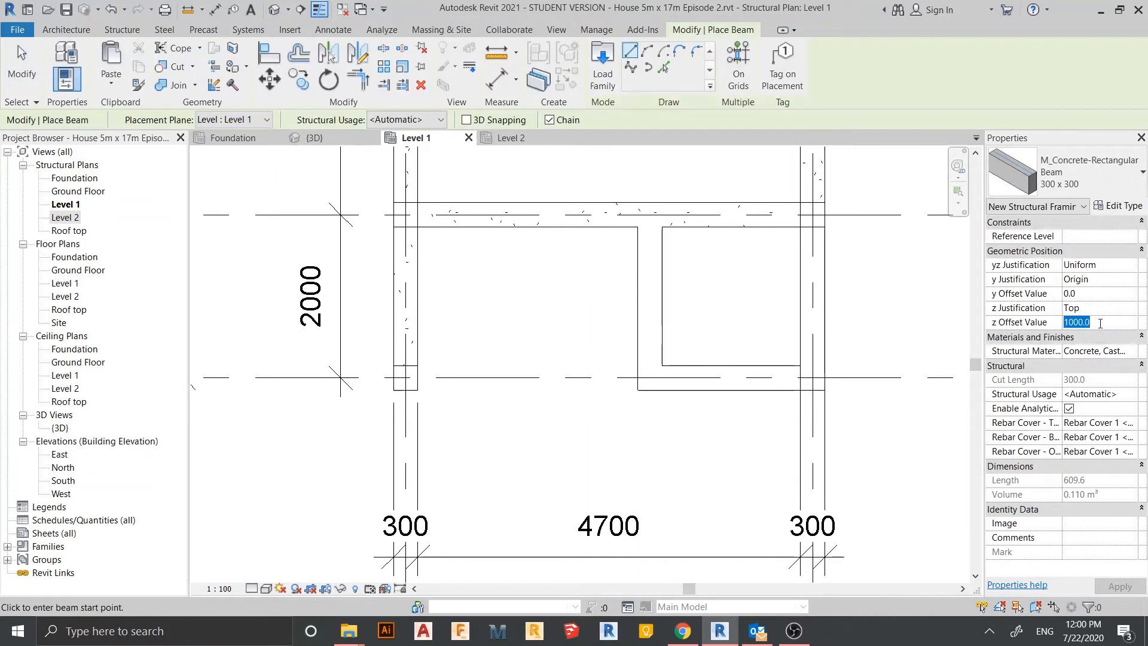
key("Escape")
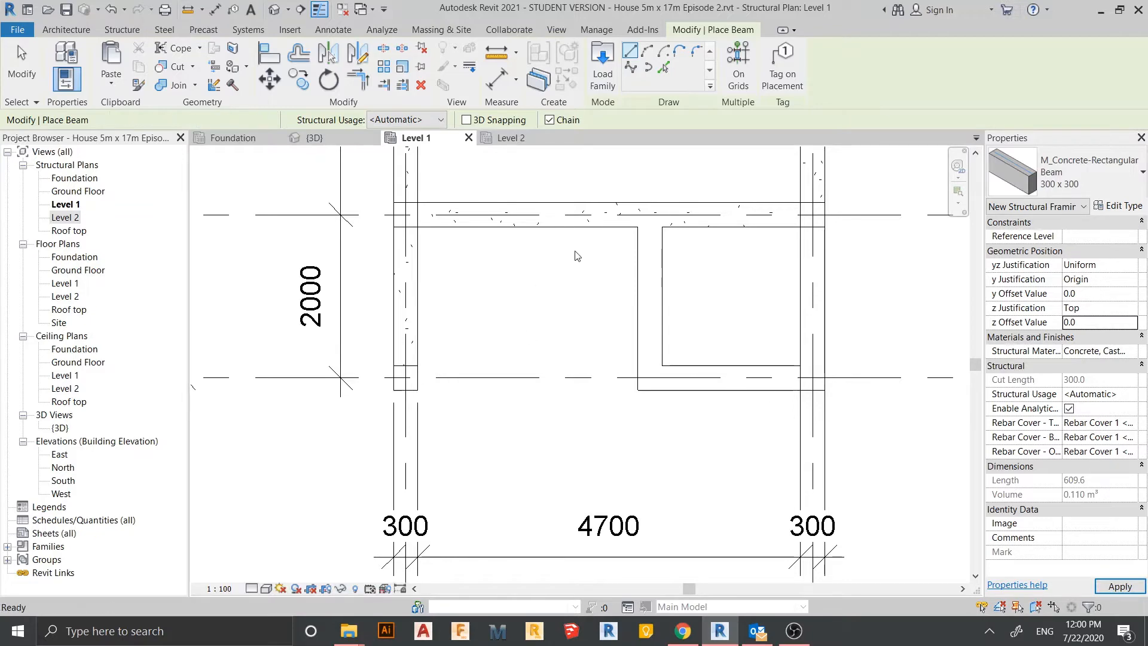
scroll(453, 404, "up", 4)
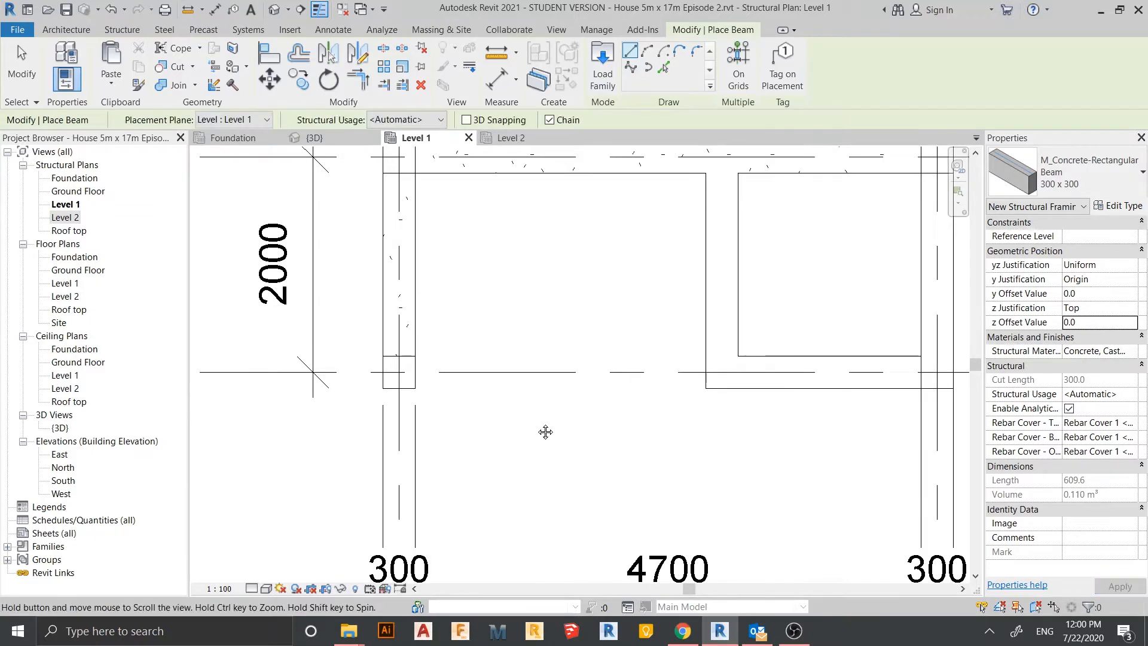
middle_click_drag(647, 445, 650, 447)
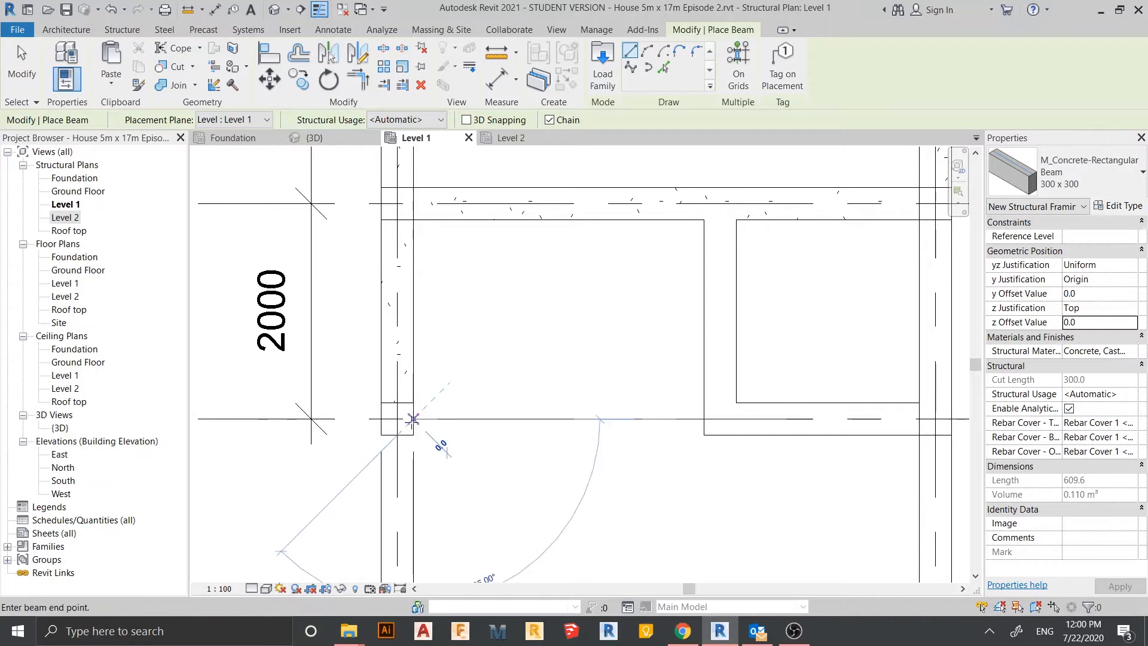
left_click(412, 418)
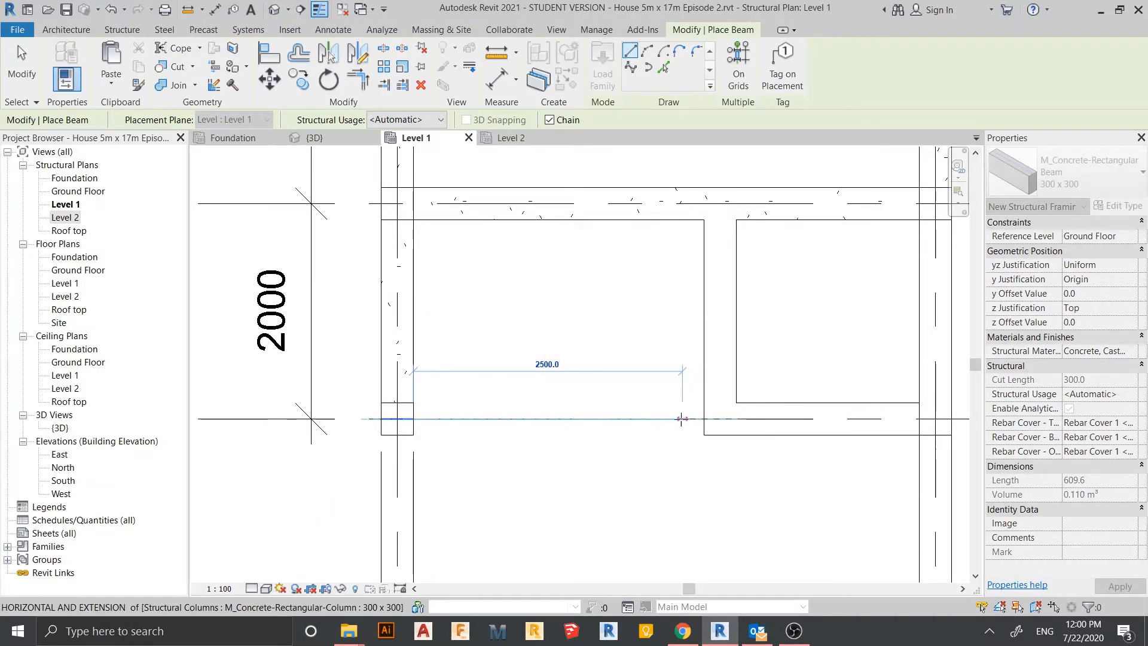
left_click(672, 418)
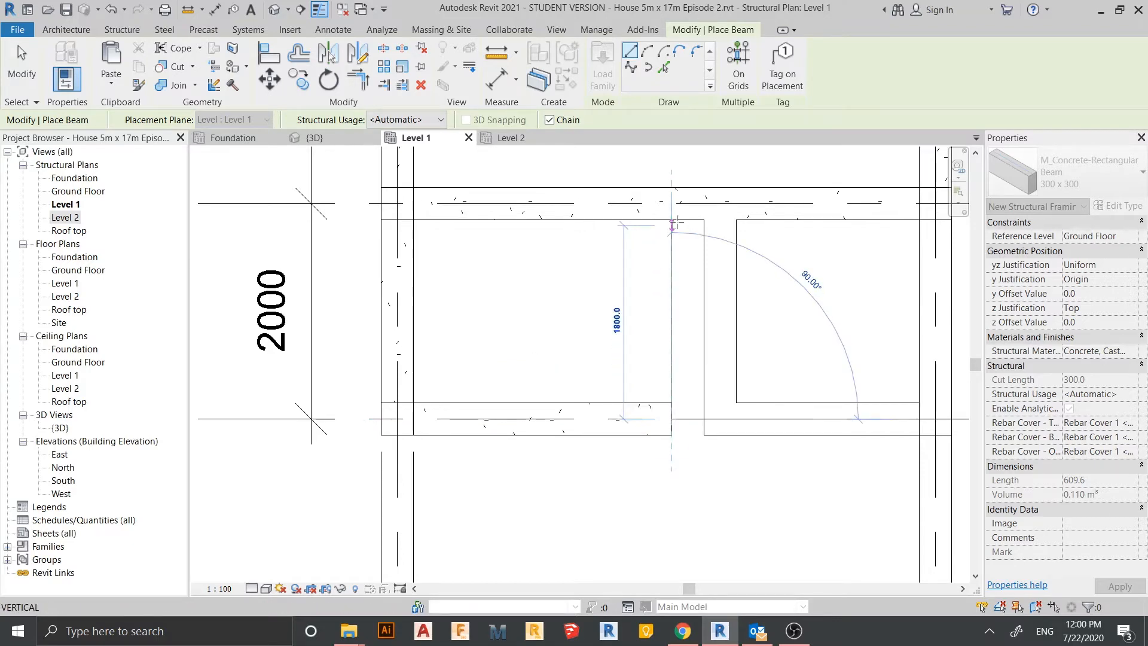
left_click(672, 203)
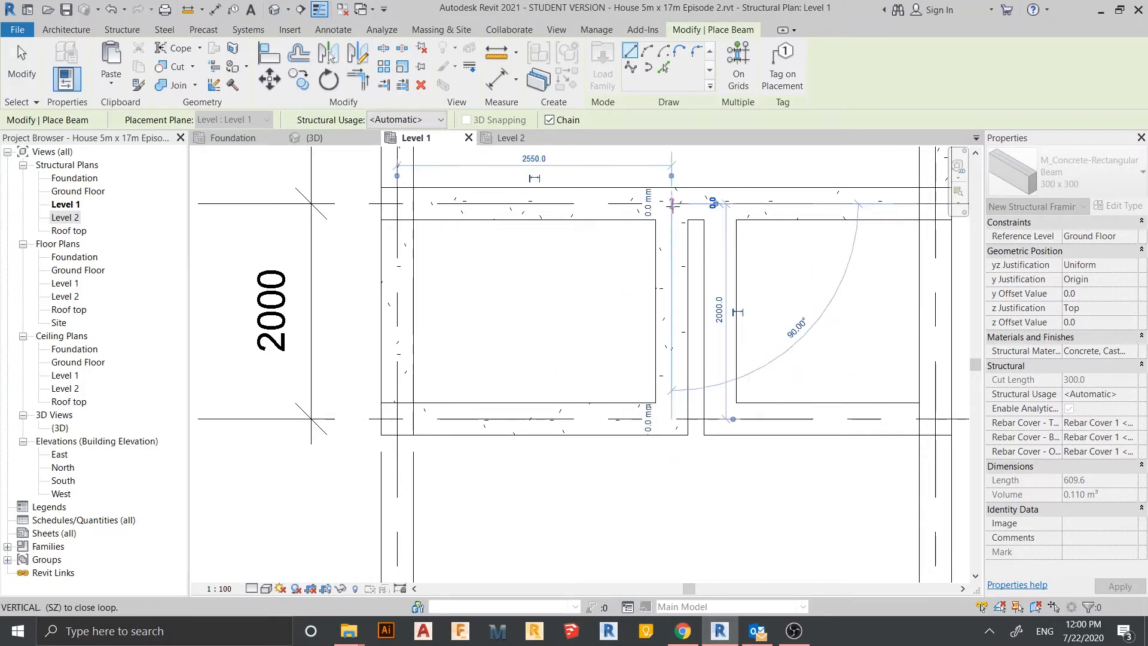
Align the outer face of the new short beam between grids 1 and 2 with the adjacent face of the existing parallel beam.
key("Escape")
key("Escape")
key("a")
key("l")
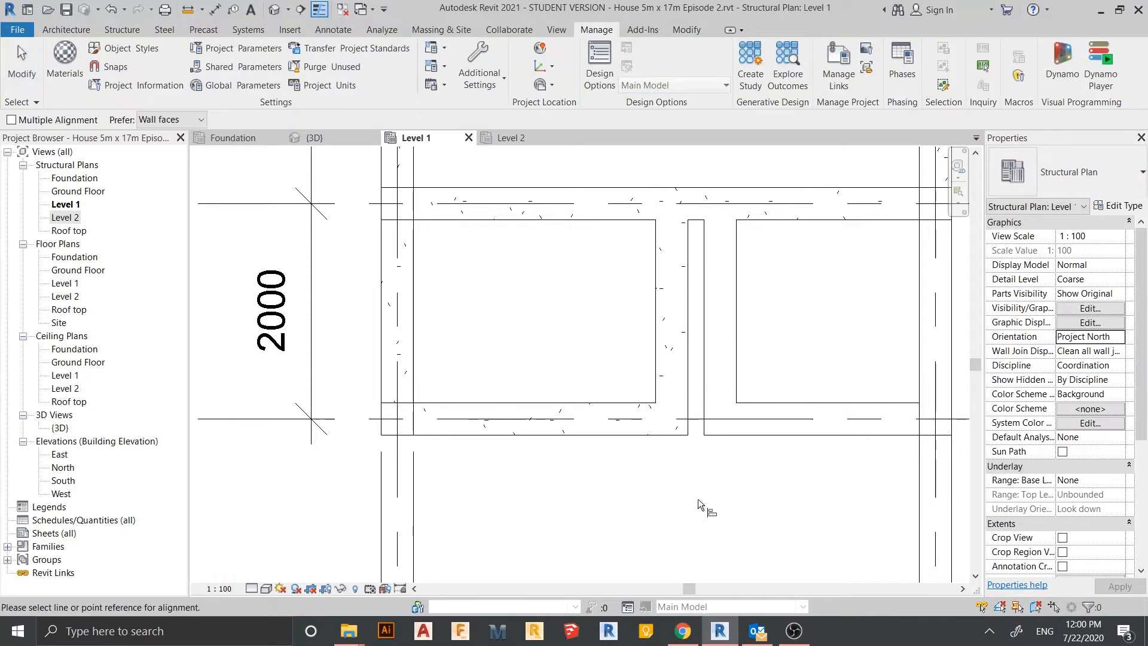
scroll(698, 498, "up", 2)
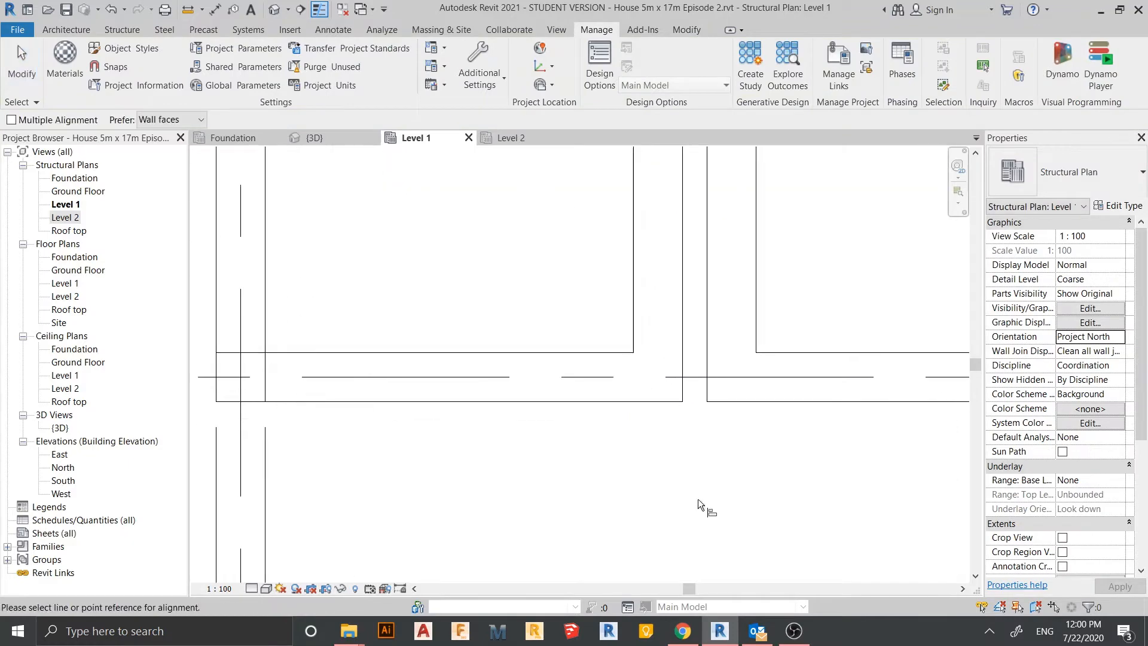
left_click(686, 315)
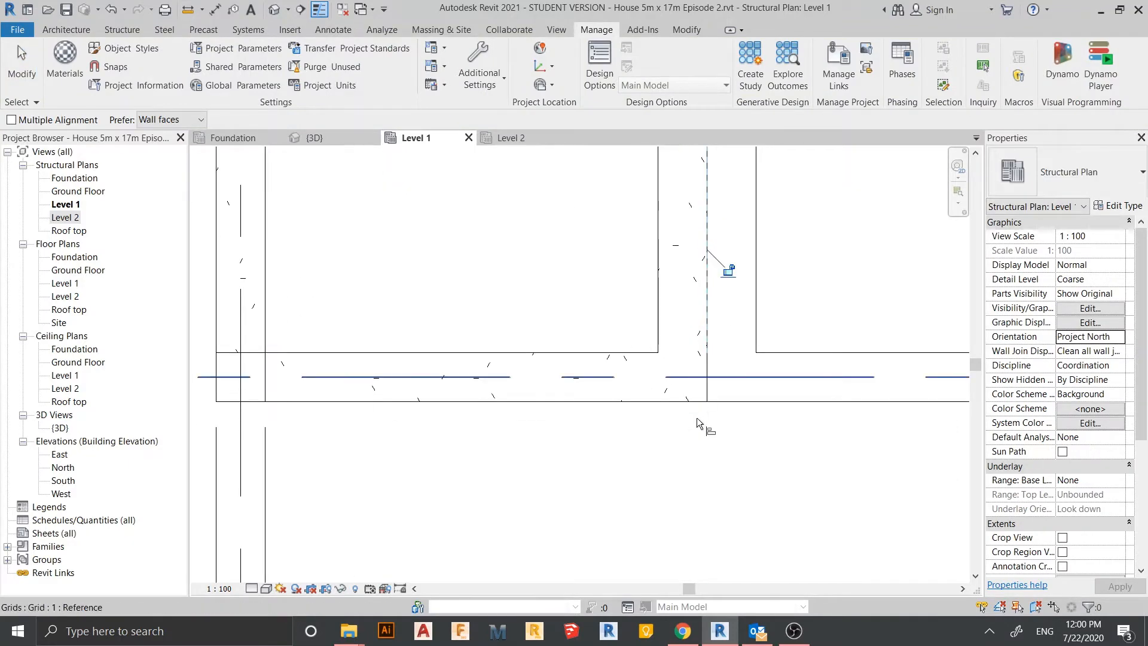
Copy the two new front-bay beams from Level 1 and paste them aligned to Level 2.
key("Escape")
key("Escape")
left_click(562, 399)
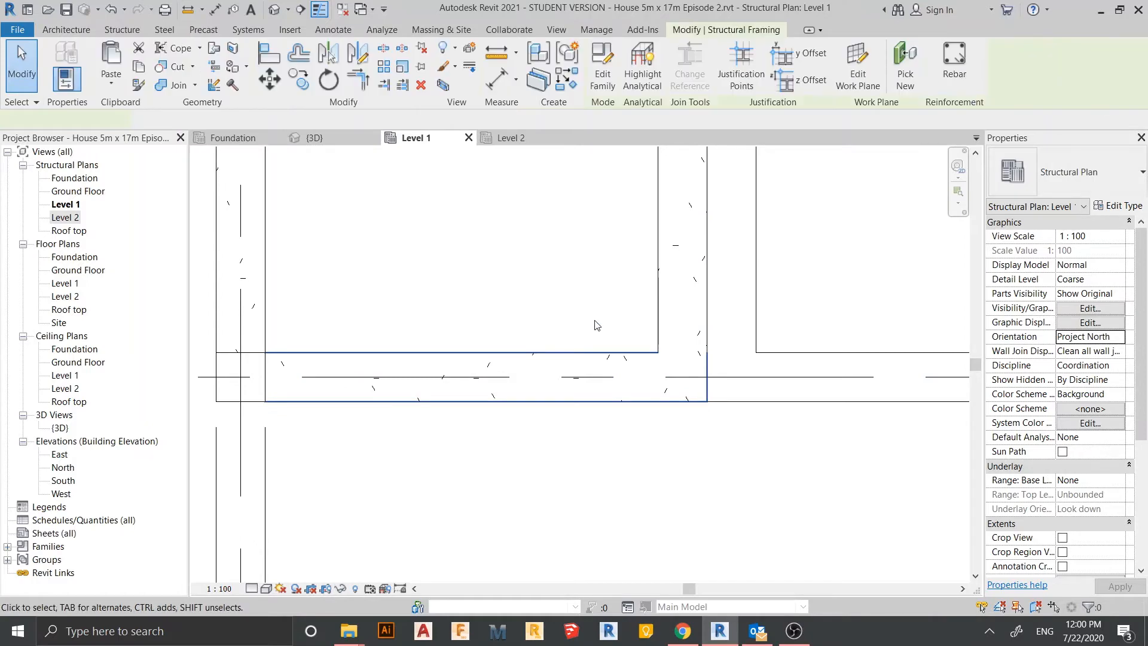
left_click(658, 292, "ctrl")
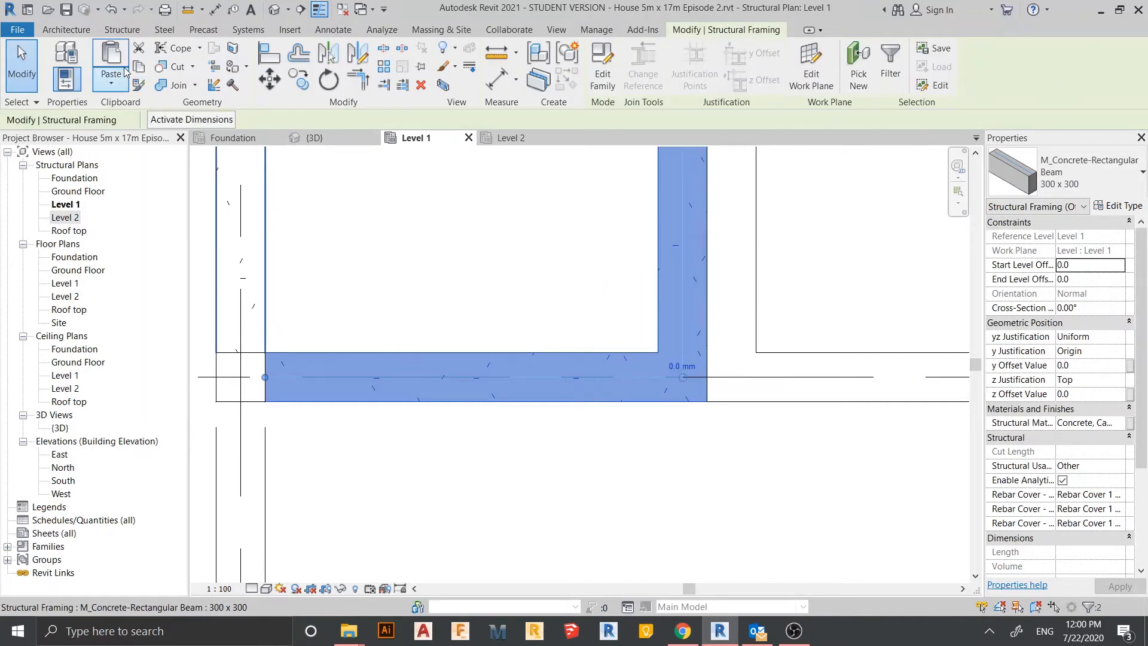
left_click(116, 85)
left_click(75, 136)
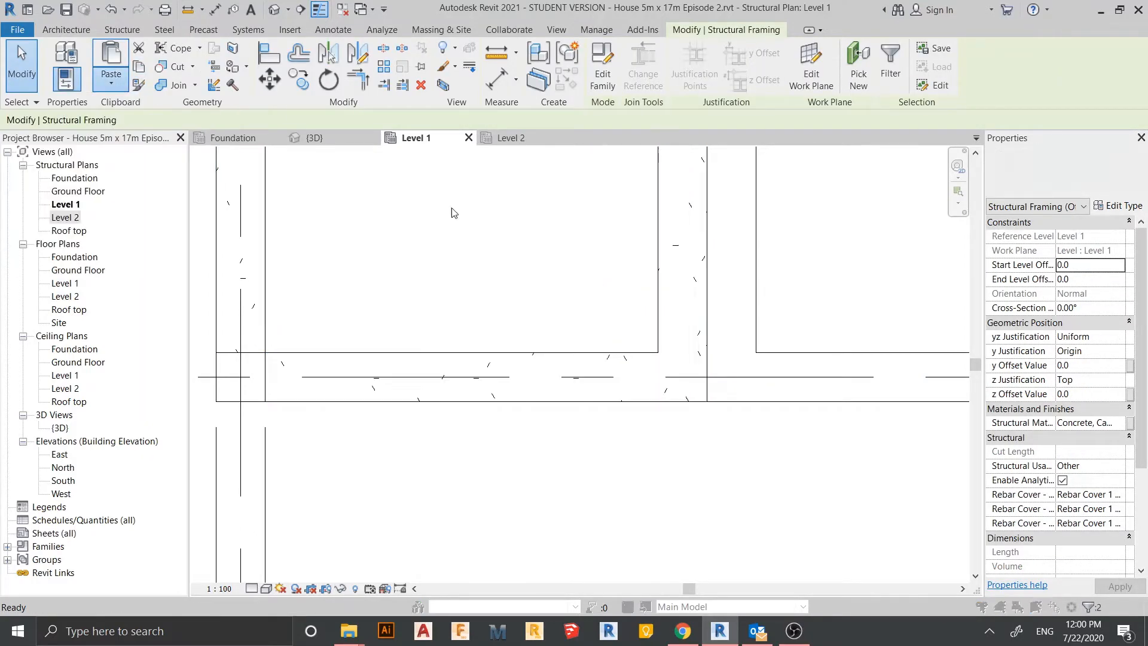
left_click(815, 260)
key("Return")
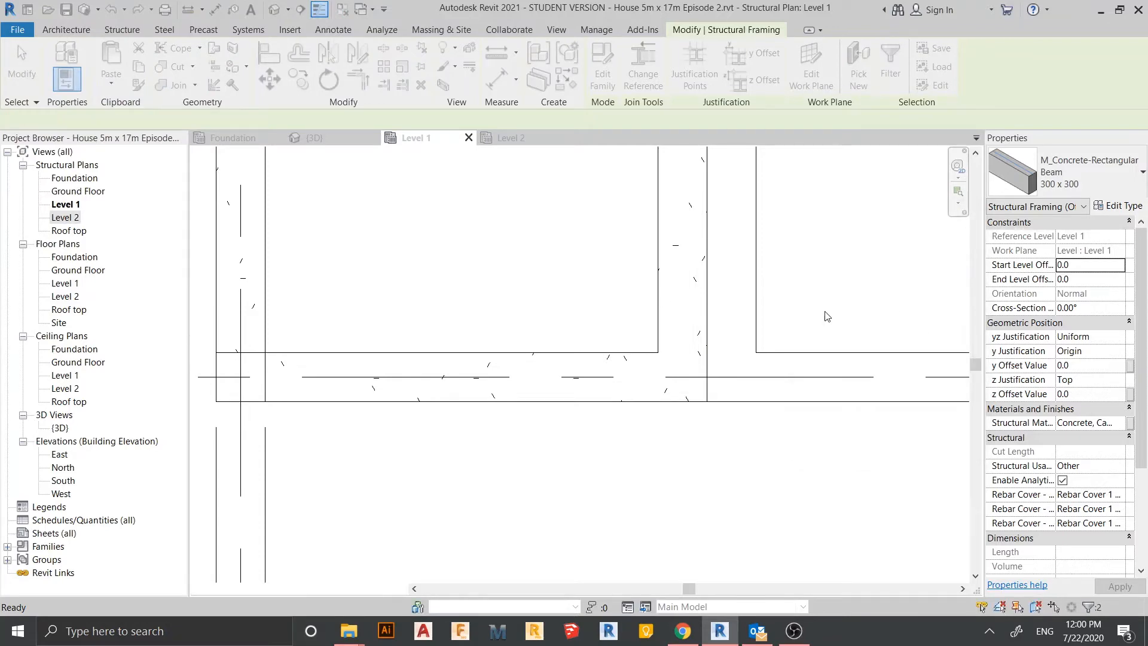
left_click(702, 486)
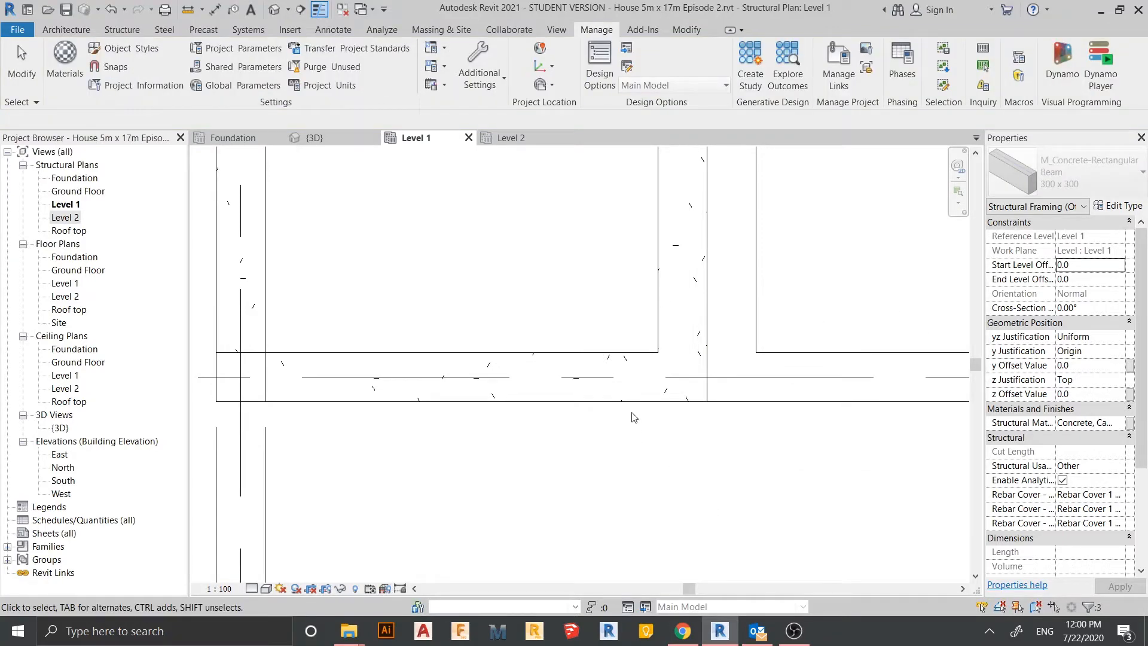
Delete the two original front-bay beams from the Level 1 plan.
left_click(658, 336)
left_click(659, 332, "ctrl")
key("Delete")
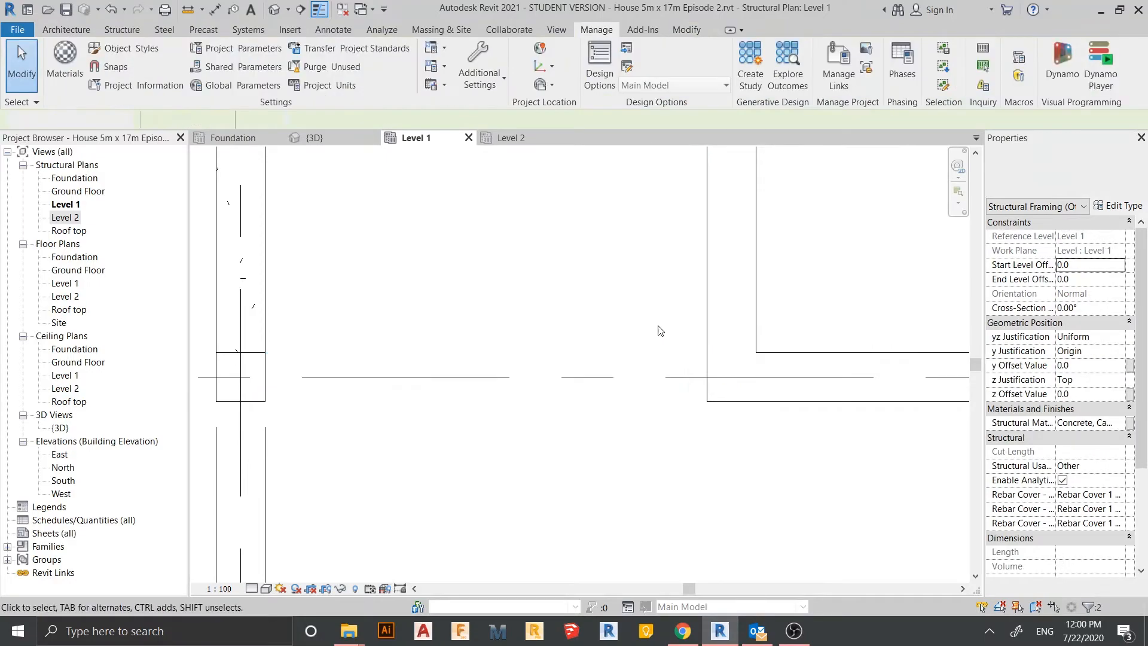
scroll(660, 331, "down", 5)
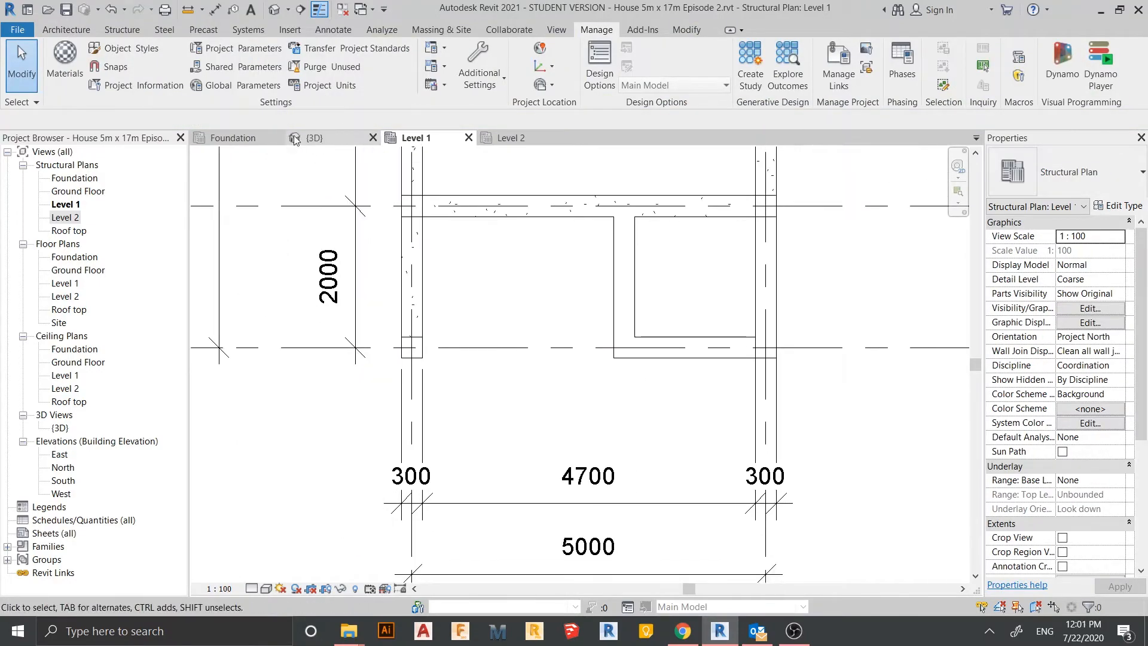
In the 3D view, paint the exposed top and side faces of the Level 2 front-bay beams with white paint.
left_click(313, 138)
scroll(476, 382, "up", 4)
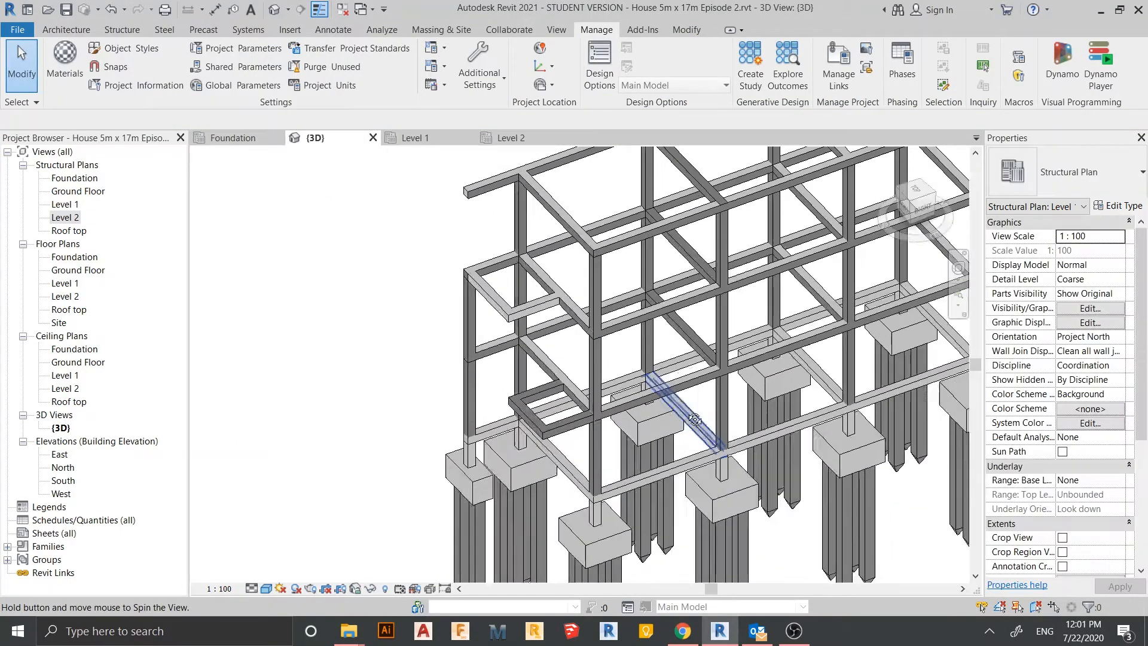
key("p")
key("t")
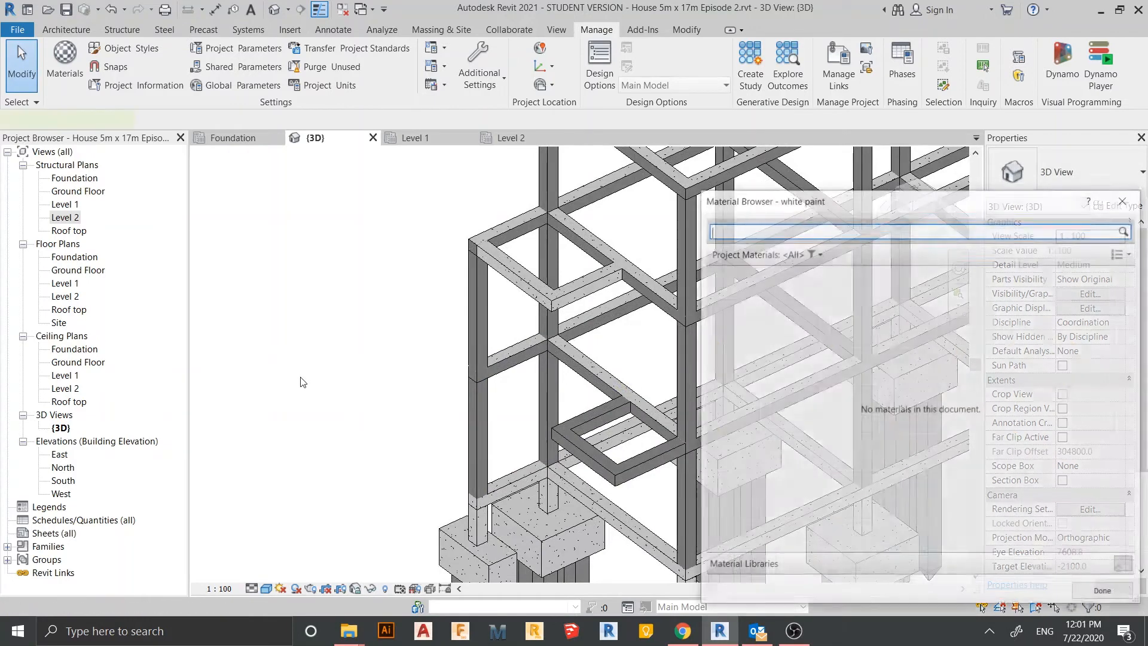
scroll(358, 376, "up", 4)
scroll(437, 327, "up", 2)
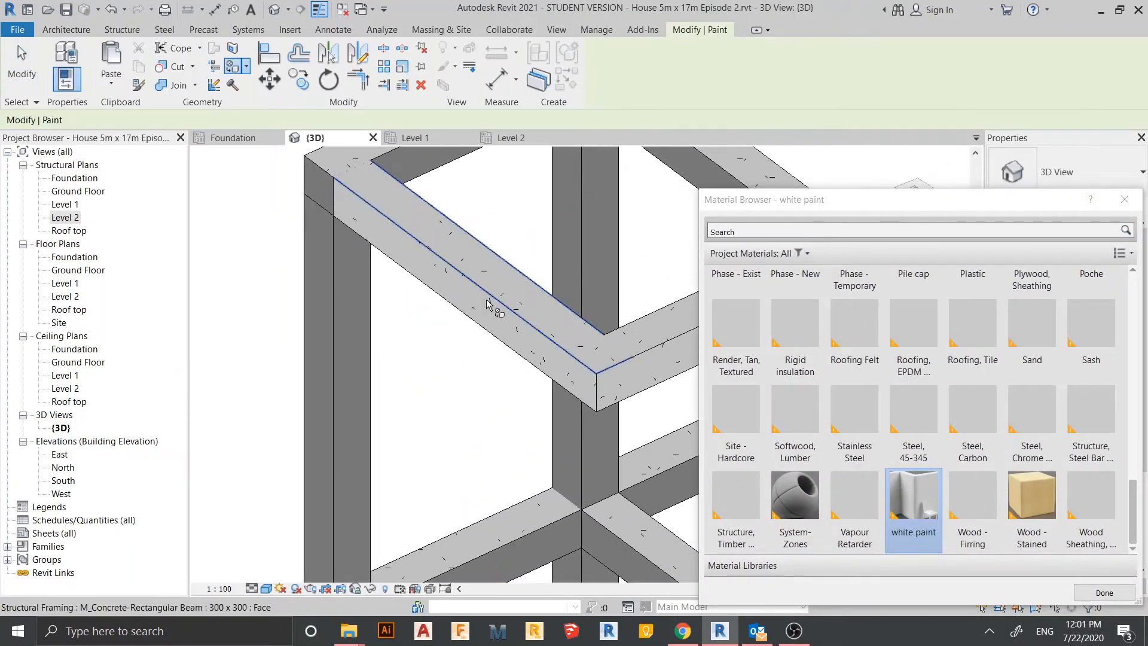
left_click(508, 297)
scroll(318, 400, "down", 4)
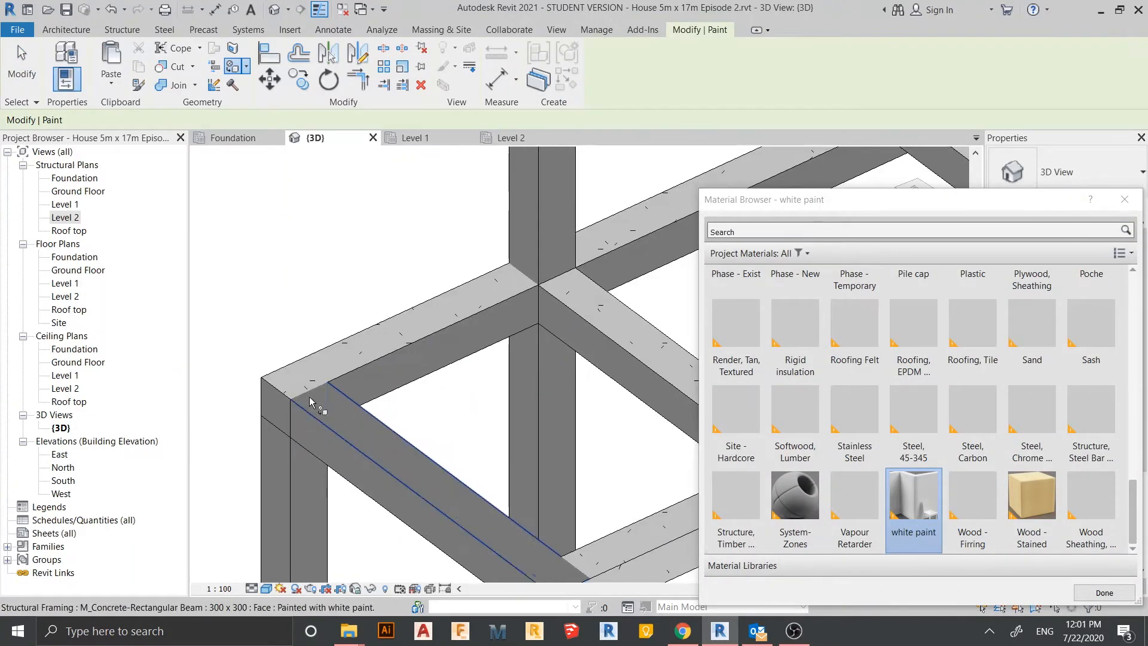
middle_click_drag(336, 403, 288, 320)
scroll(468, 449, "up", 4)
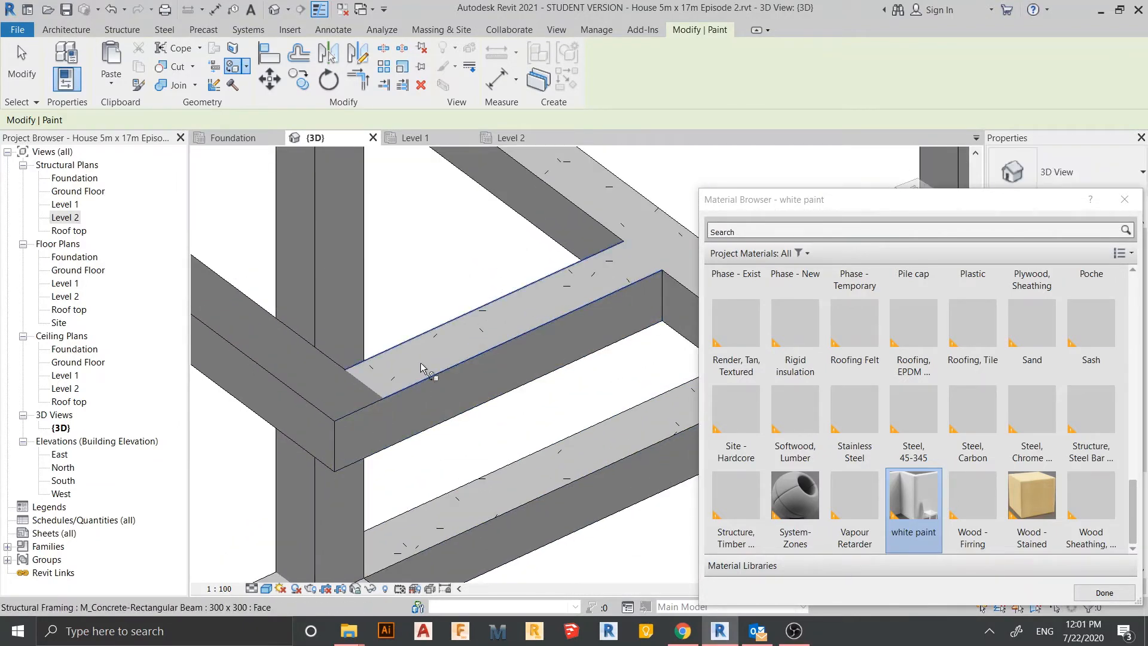
Paint the bare undersides of the Level 2 front-bay beams with white paint, working from beneath the model.
scroll(421, 366, "down", 3)
mouse_move(450, 404)
middle_mouse_down("shift")
mouse_move(451, 456)
mouse_move(456, 431)
mouse_move(442, 425)
mouse_move(473, 288)
mouse_move(472, 525)
mouse_move(479, 442)
mouse_move(476, 510)
middle_mouse_up("shift")
scroll(458, 479, "up", 2)
middle_click_drag(518, 468, 479, 477)
scroll(429, 377, "up", 1)
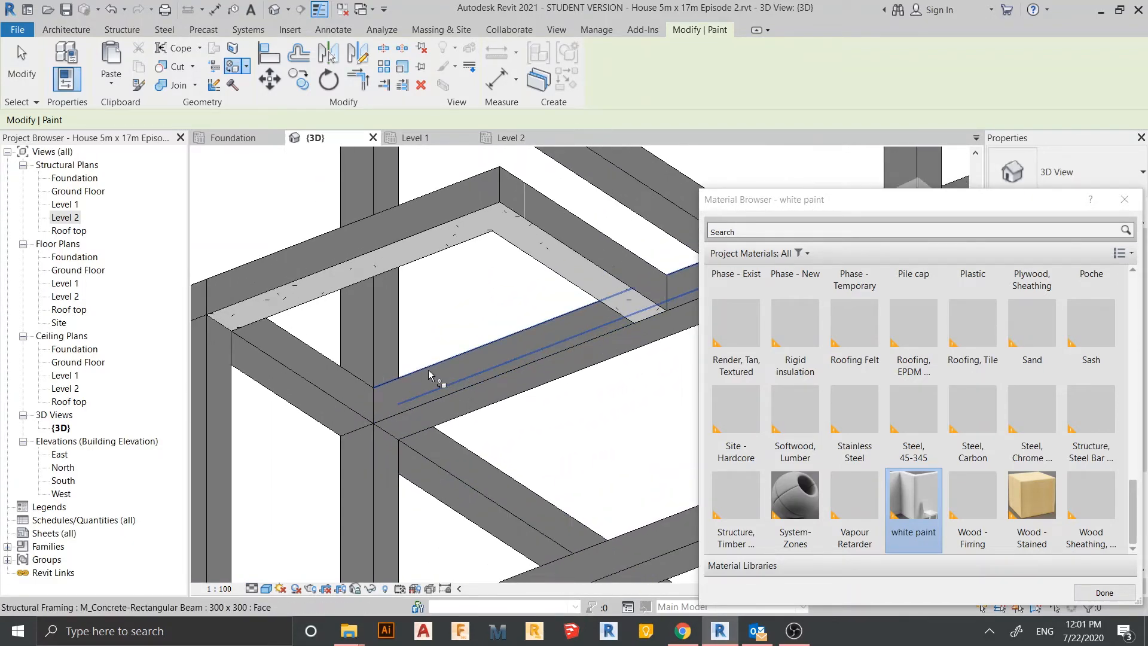
scroll(393, 300, "up", 2)
left_click(349, 258)
middle_click_drag(436, 262, 372, 283)
scroll(532, 268, "up", 2)
scroll(542, 267, "up", 1)
left_click(599, 264)
scroll(591, 310, "down", 4)
scroll(591, 310, "down", 3)
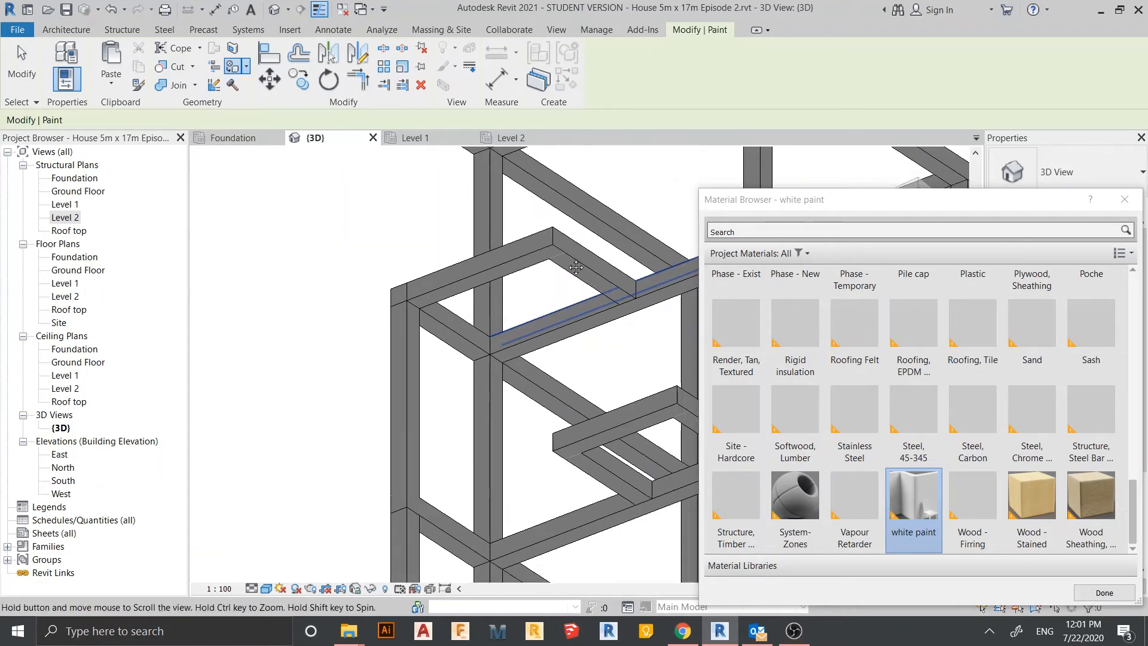
Check the painted Level 2 beams from several angles, end the Paint command, and examine the overhanging beam at roof level.
middle_click_drag(590, 311, 563, 386, "shift")
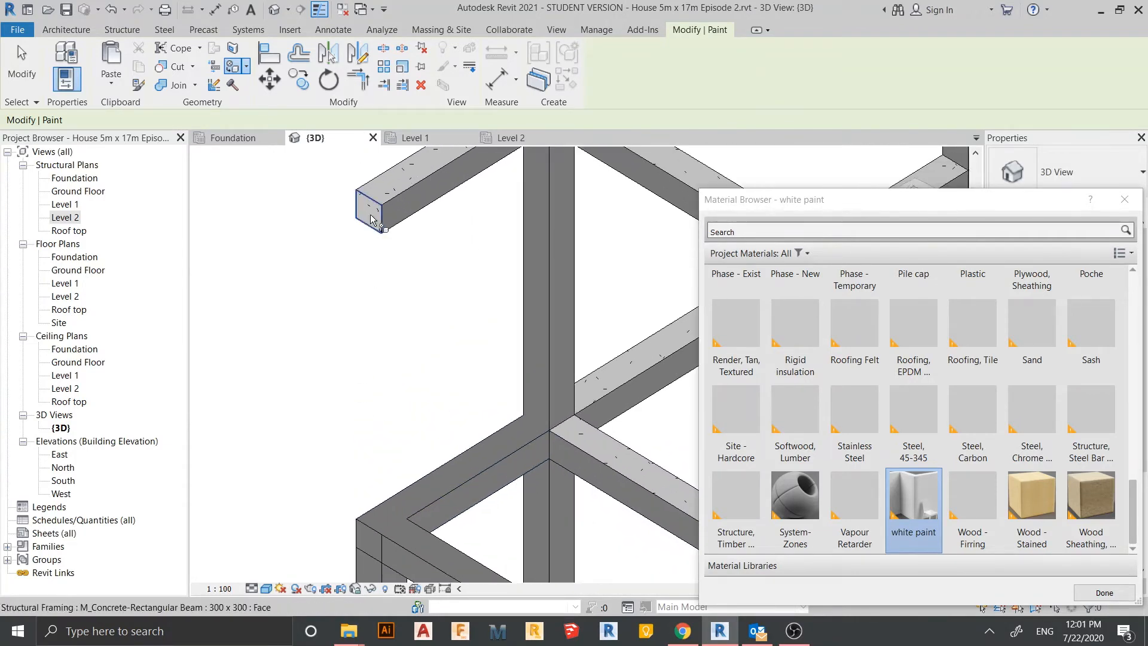
scroll(375, 333, "down", 6)
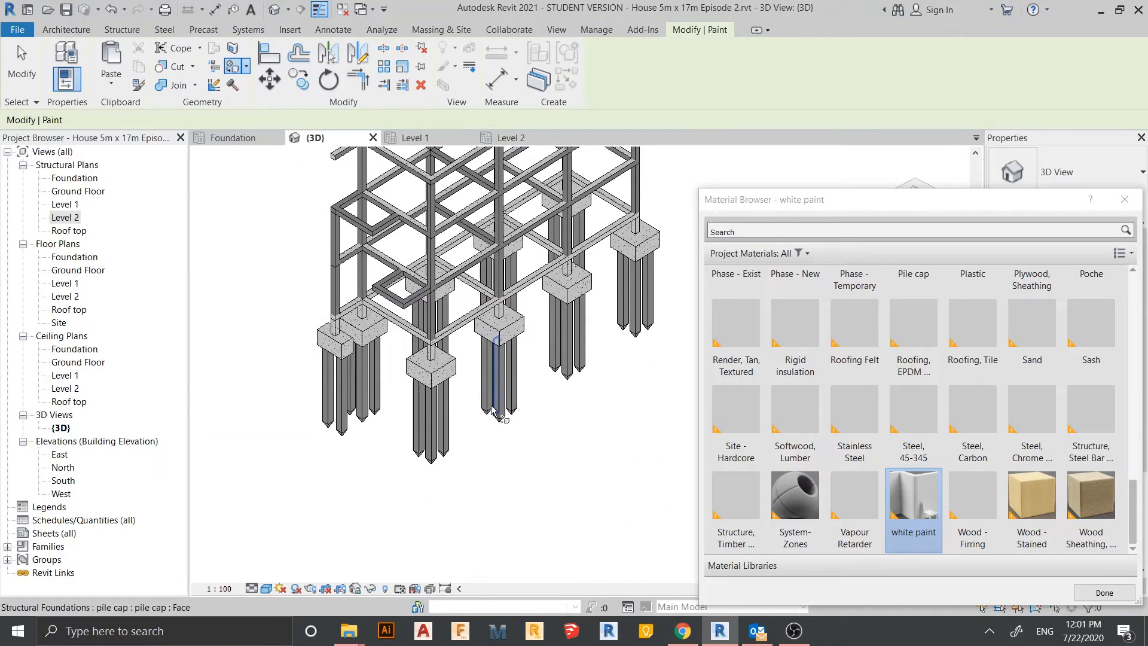
middle_click_drag(510, 424, 464, 459, "shift")
scroll(443, 358, "up", 4)
mouse_move(447, 361)
middle_mouse_down("shift")
mouse_move(521, 416)
mouse_move(469, 424)
middle_mouse_up("shift")
scroll(541, 421, "down", 1)
mouse_move(541, 421)
middle_mouse_down("shift")
mouse_move(500, 413)
mouse_move(581, 431)
mouse_move(474, 392)
middle_mouse_up("shift")
mouse_move(478, 305)
middle_mouse_down()
mouse_move(487, 392)
mouse_move(508, 377)
middle_mouse_up()
scroll(483, 394, "down", 2)
key("Escape")
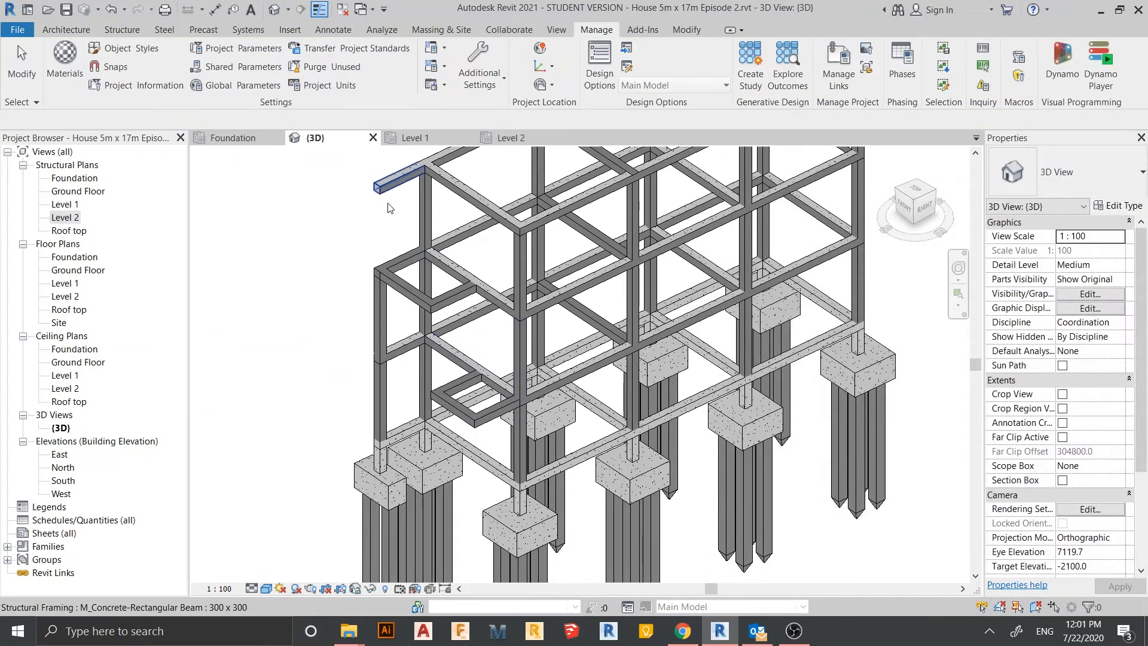
scroll(467, 334, "down", 1)
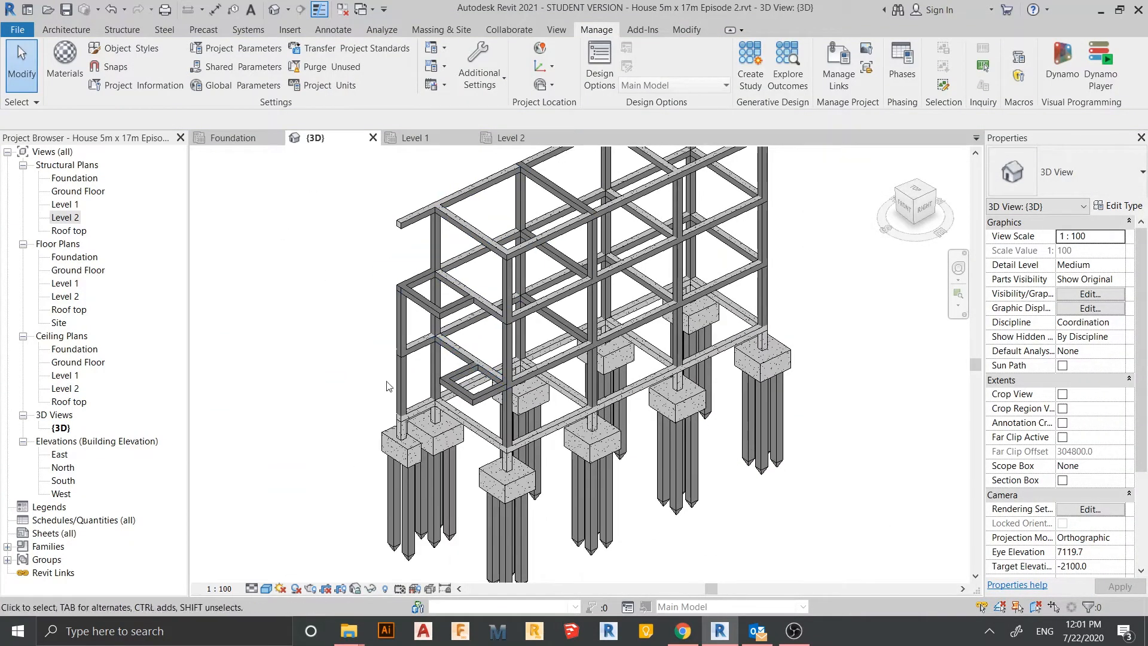
In the Roof top structural plan, draw 300 x 300 beams along grid 1 from A to B, continuing along grid B to grid 2.
double_click(73, 231)
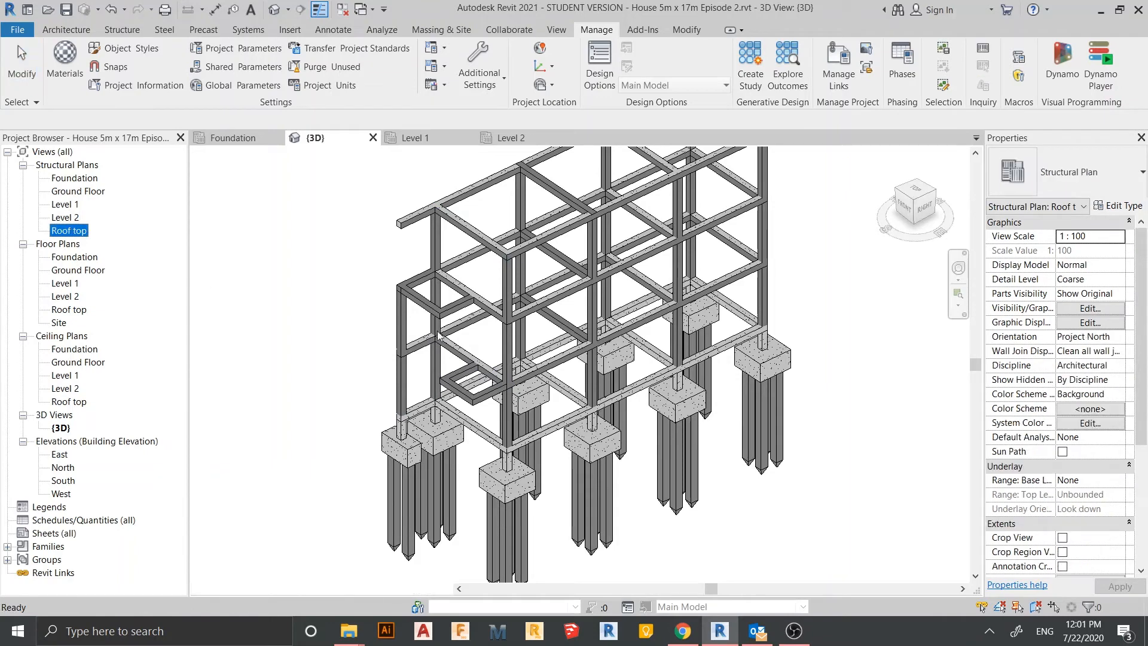
scroll(601, 391, "up", 2)
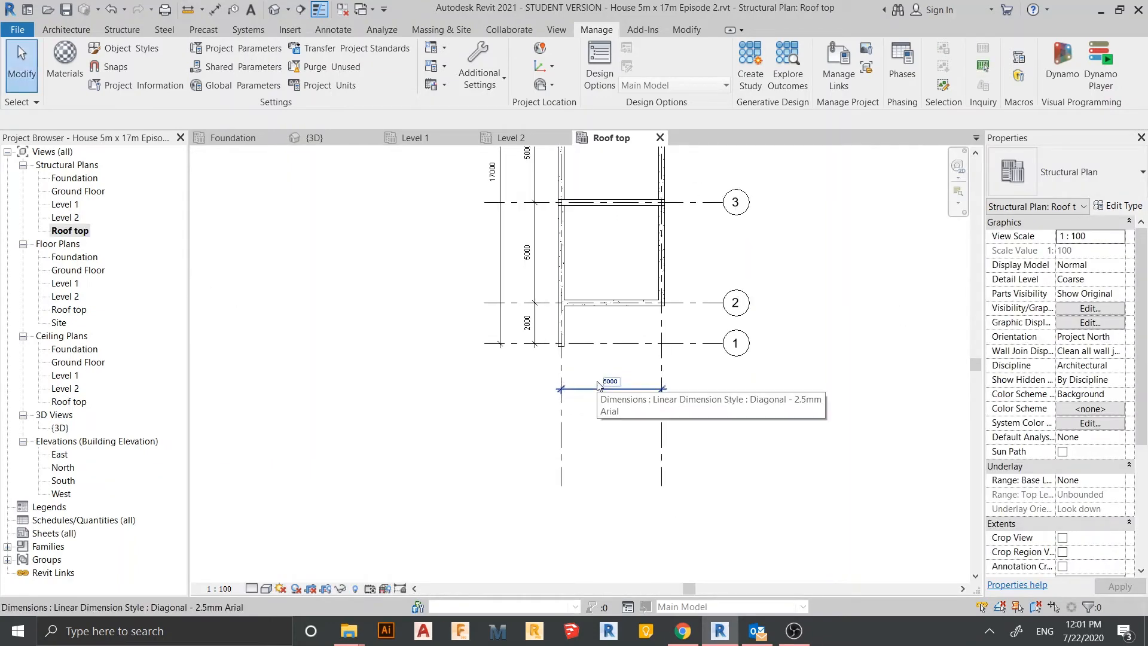
key("b")
key("m")
scroll(598, 385, "up", 3)
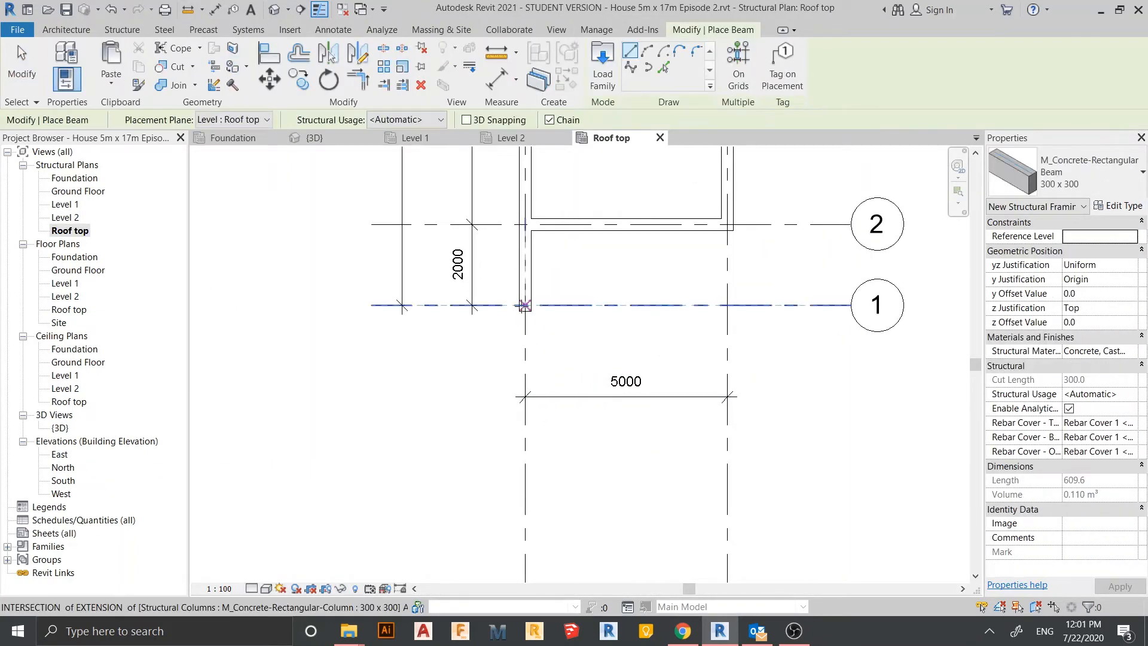
left_click(525, 305)
left_click(727, 305)
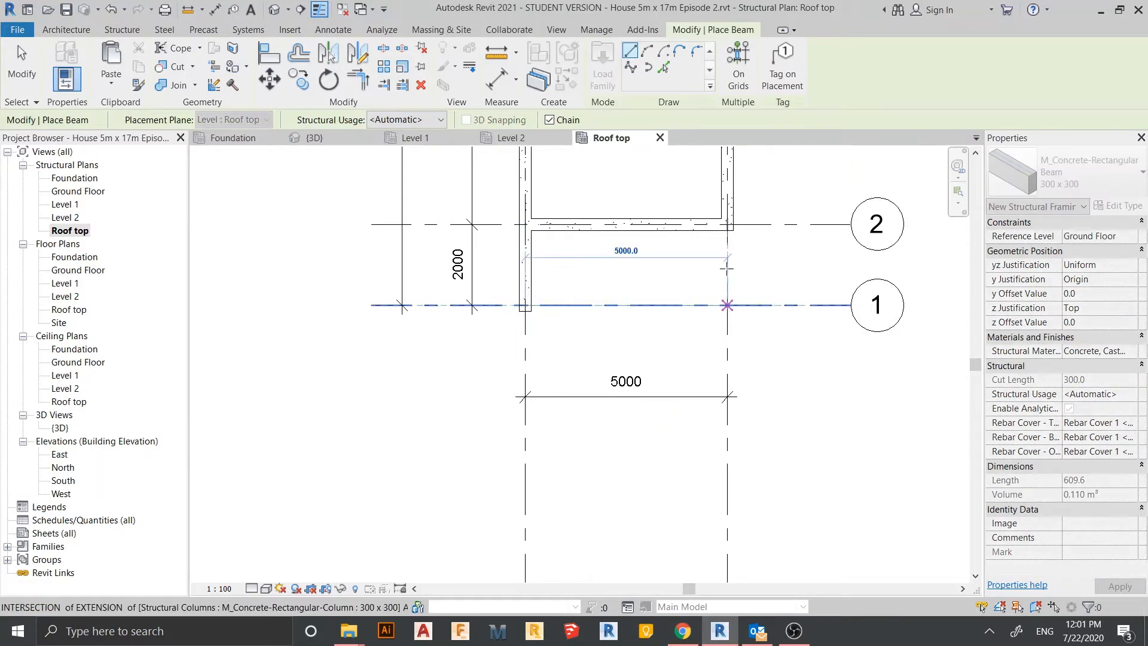
left_click(727, 225)
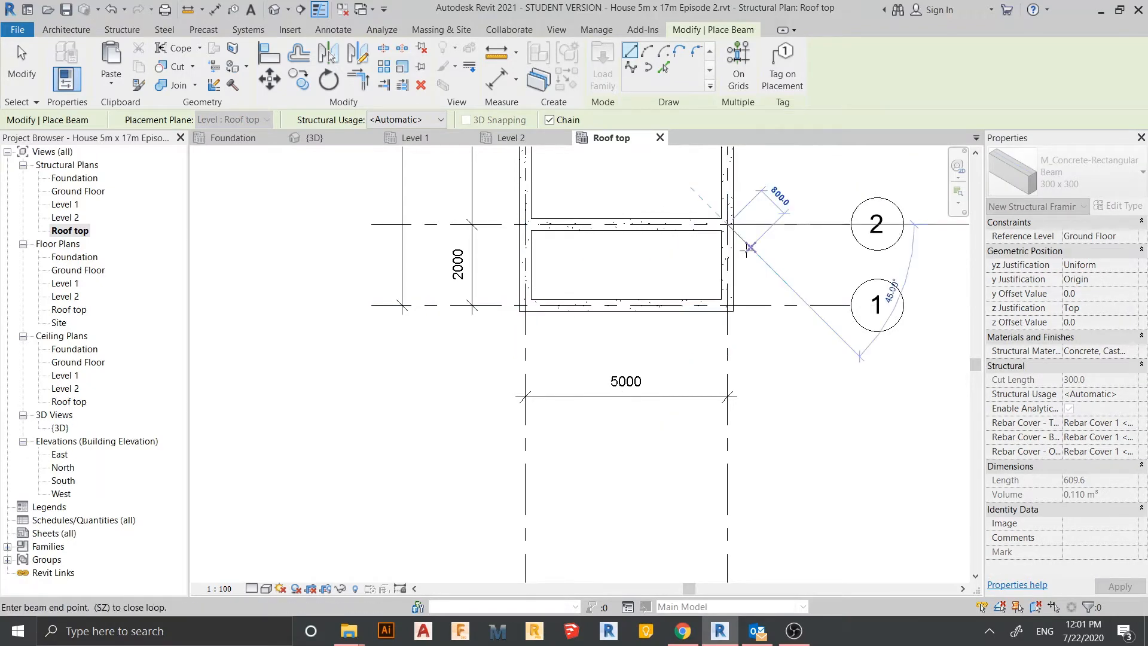
End beam placement, reopen the 3D view, and examine the new roof-level beams over the front bay.
key("Escape")
key("Escape")
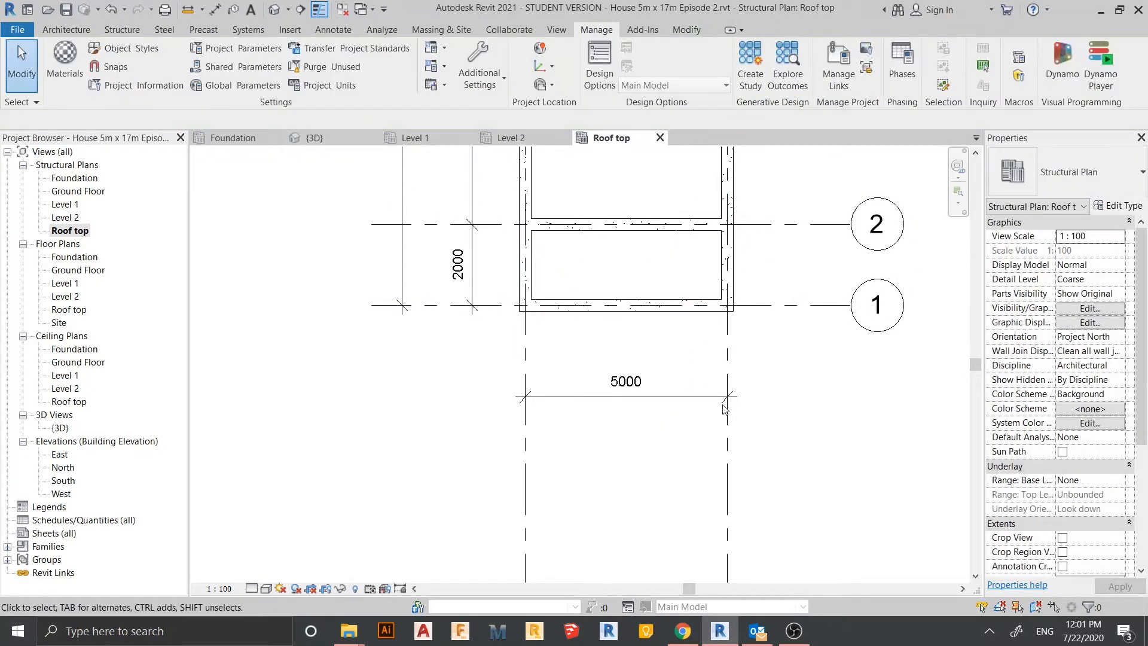
left_click(372, 138)
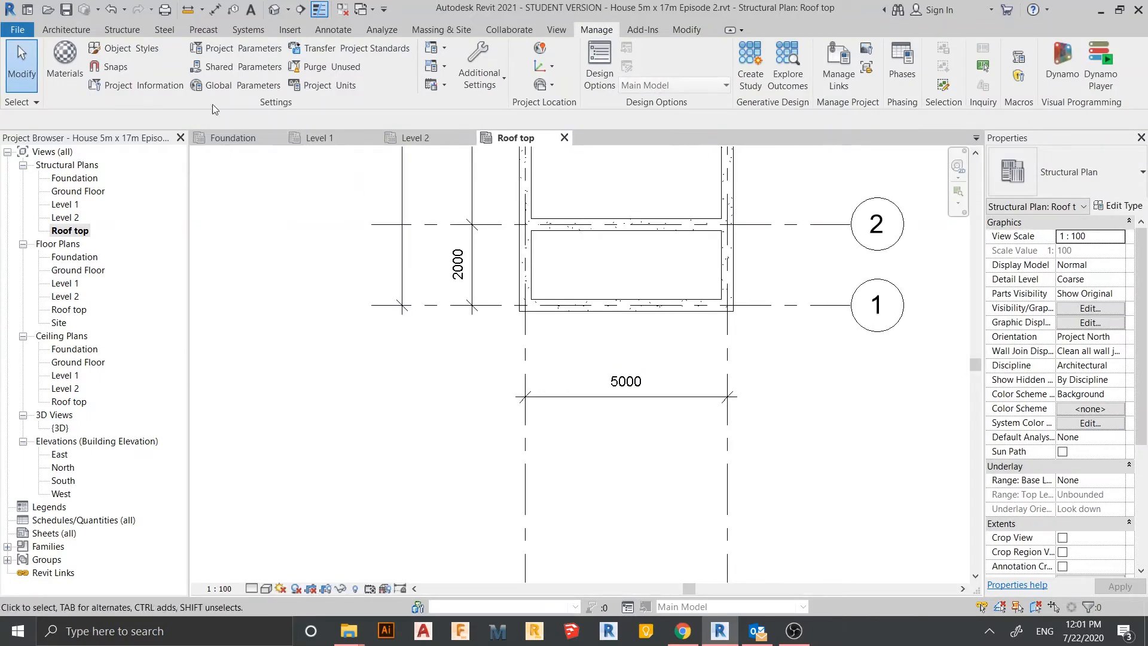
left_click(274, 11)
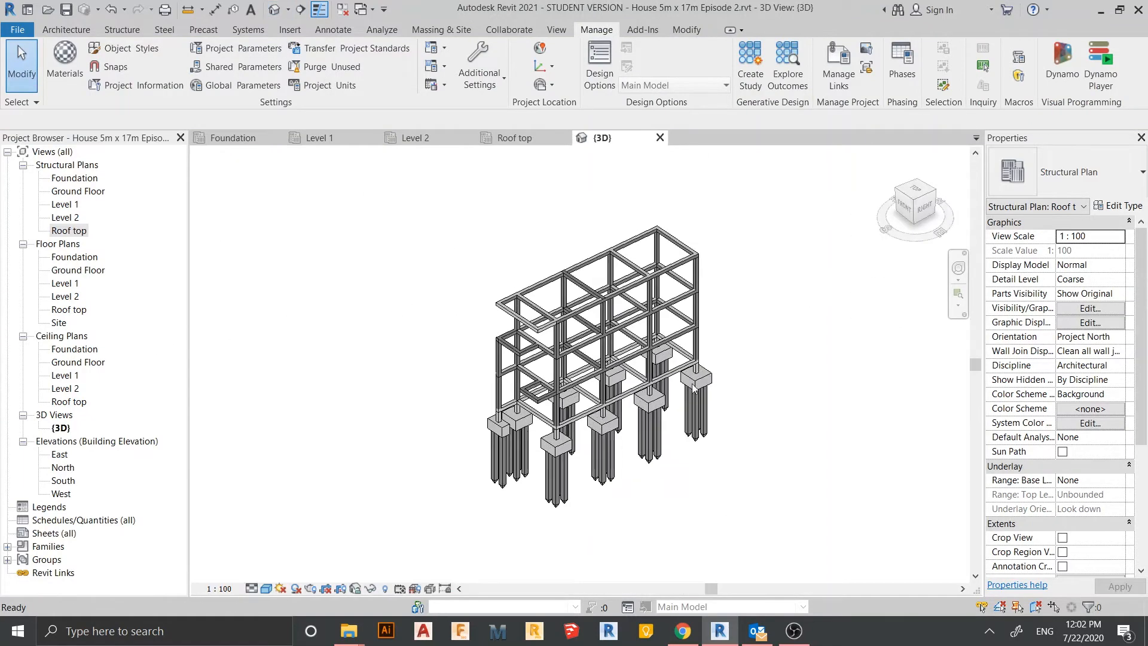
middle_click_drag(693, 387, 635, 423, "shift")
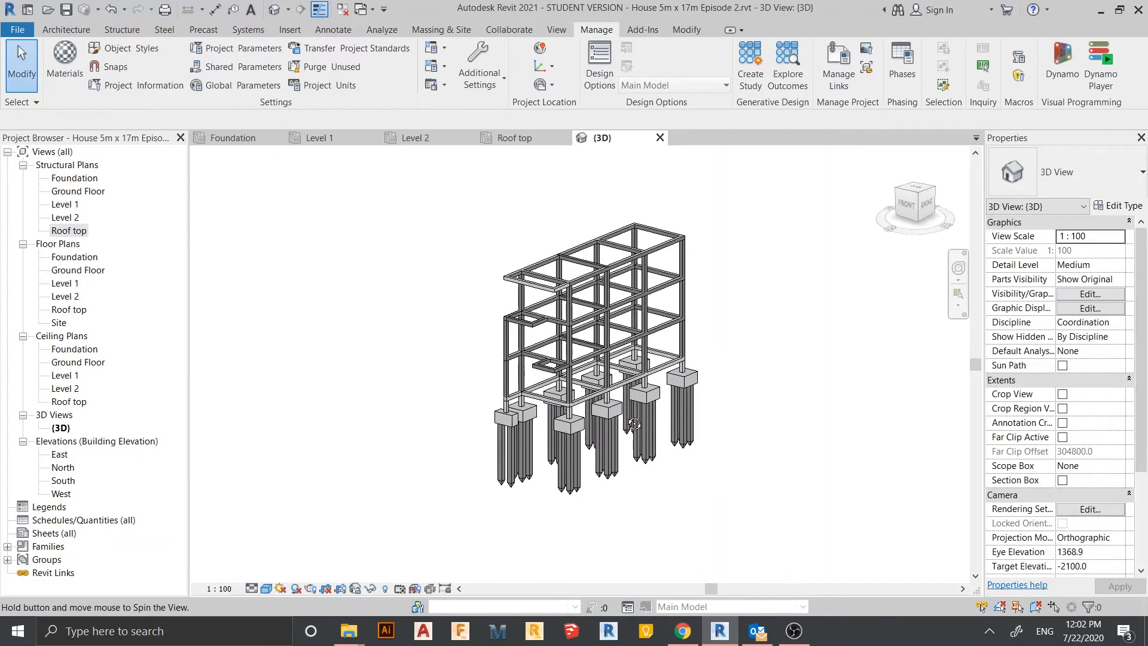
scroll(635, 424, "up", 5)
middle_click_drag(594, 339, 632, 408)
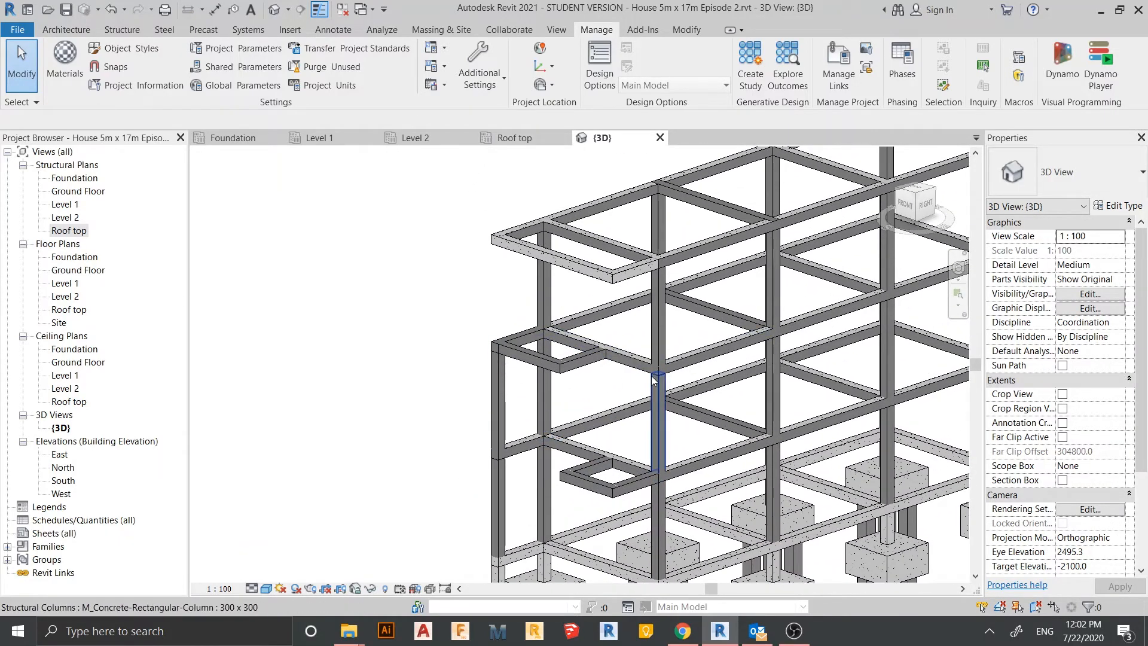
scroll(441, 300, "up", 2)
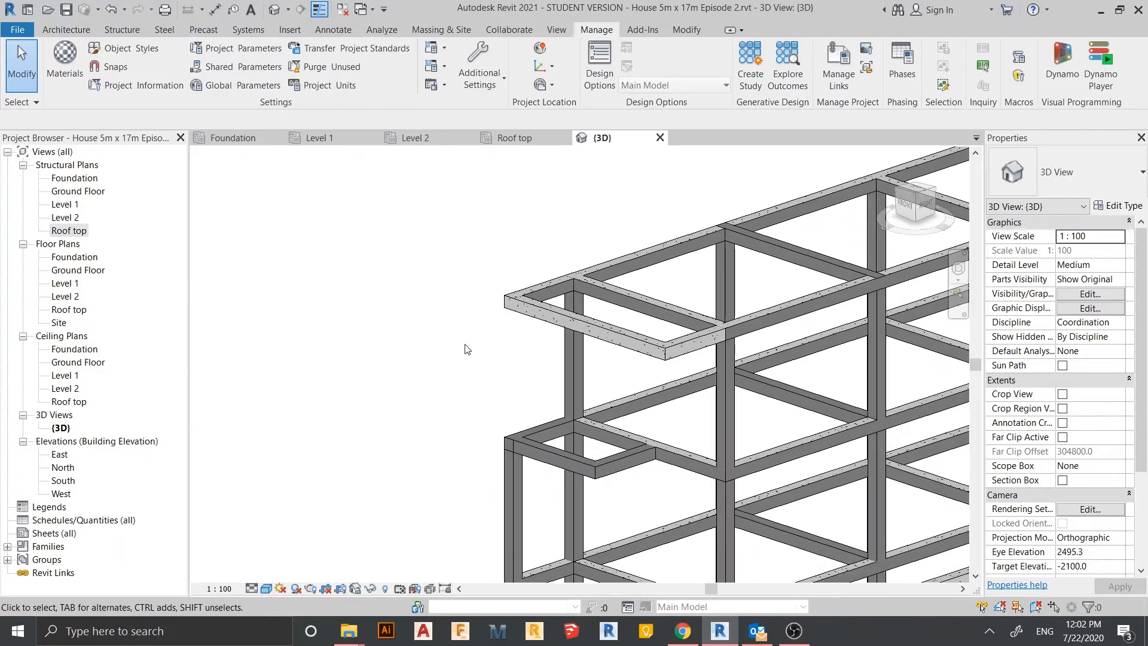
Paint the outer and top faces of the roof-level beams along grids 1 and B with white paint.
key("p")
key("t")
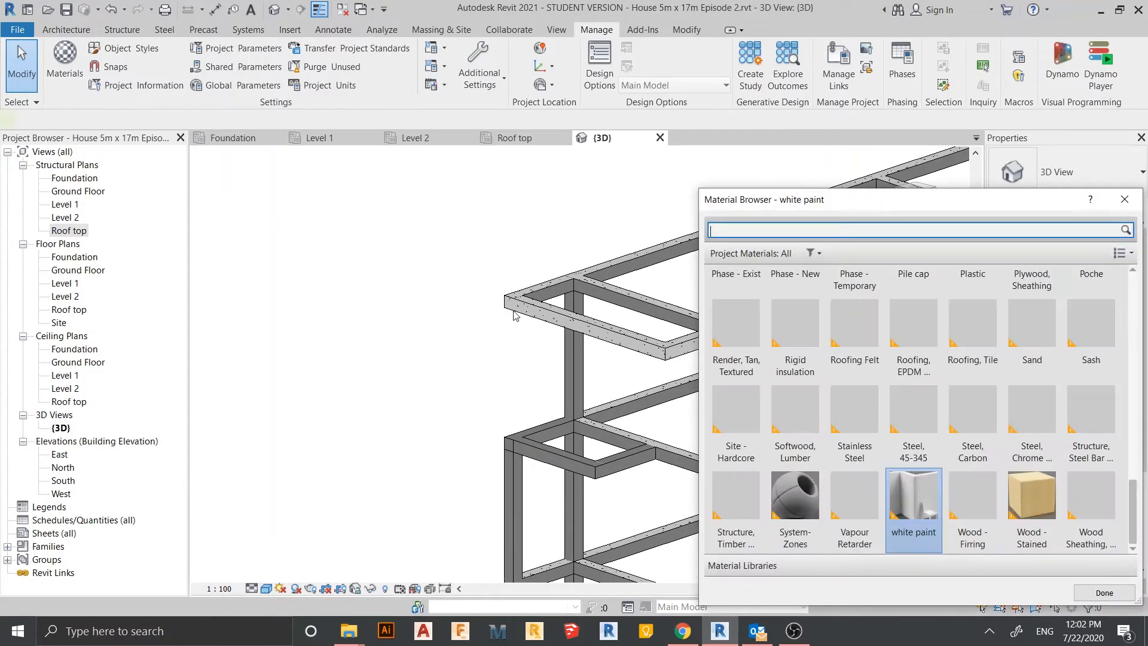
scroll(407, 369, "up", 4)
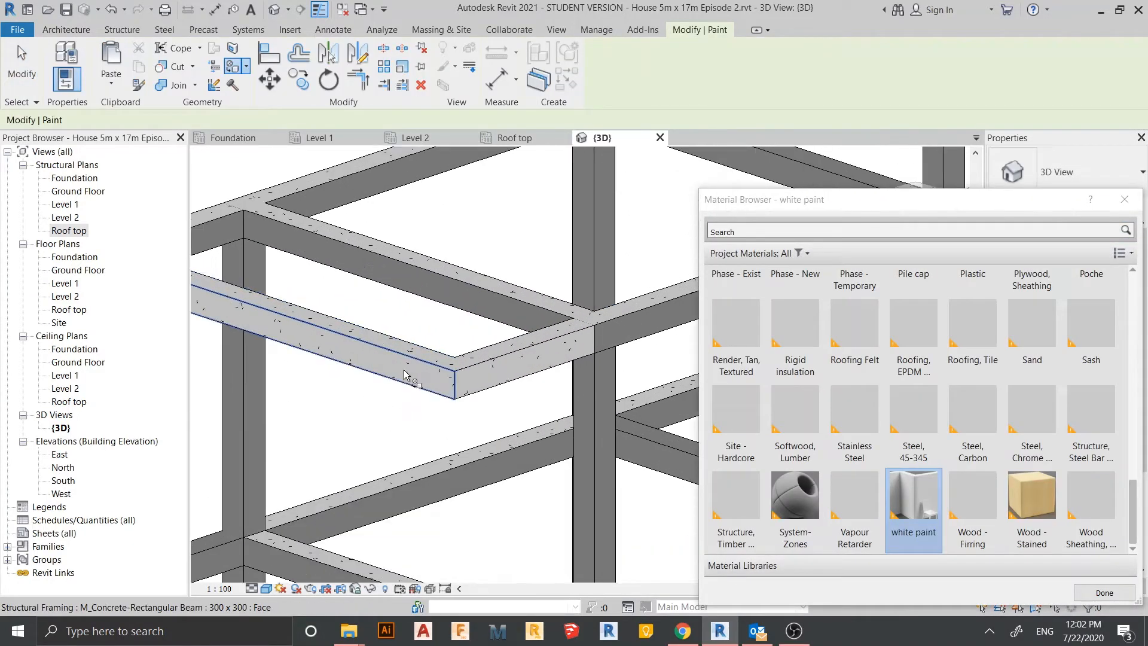
scroll(435, 352, "up", 3)
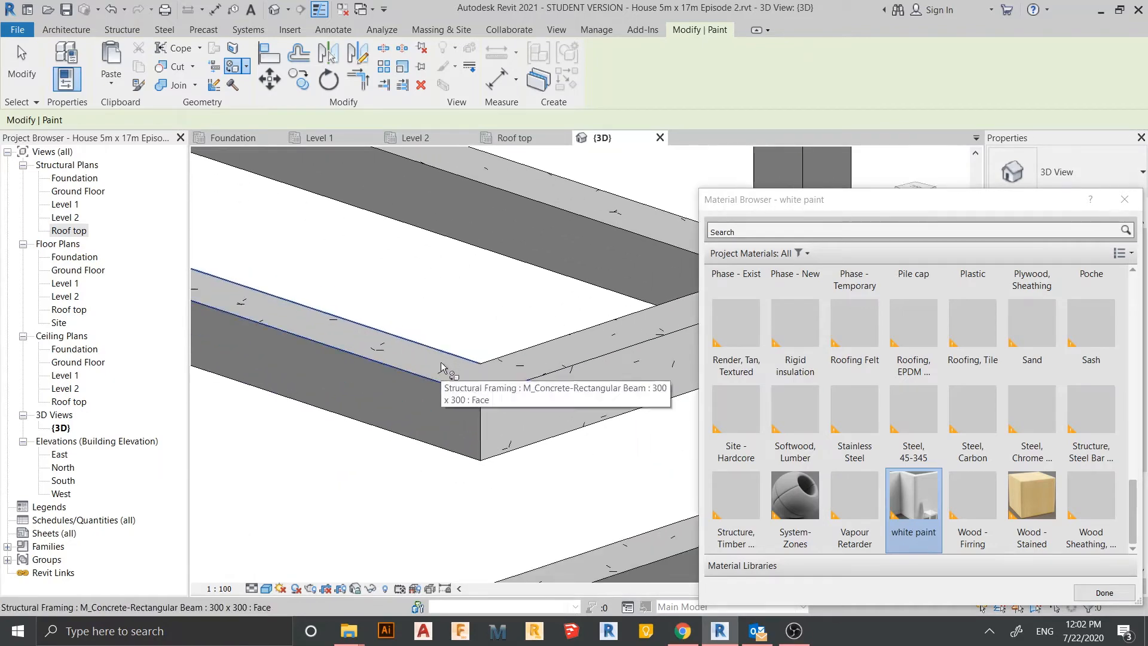
left_click(441, 366)
left_click(593, 375)
scroll(527, 385, "down", 3)
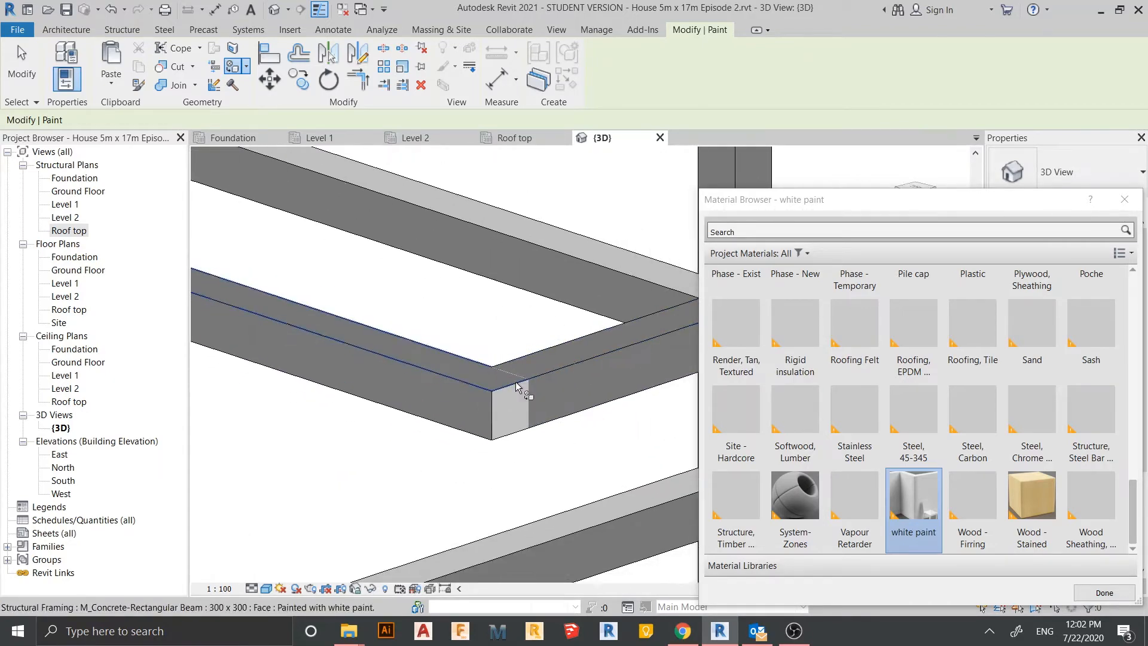
middle_click_drag(517, 417, 549, 389)
scroll(548, 387, "up", 4)
left_click(545, 388)
scroll(538, 391, "down", 3)
scroll(505, 363, "down", 5)
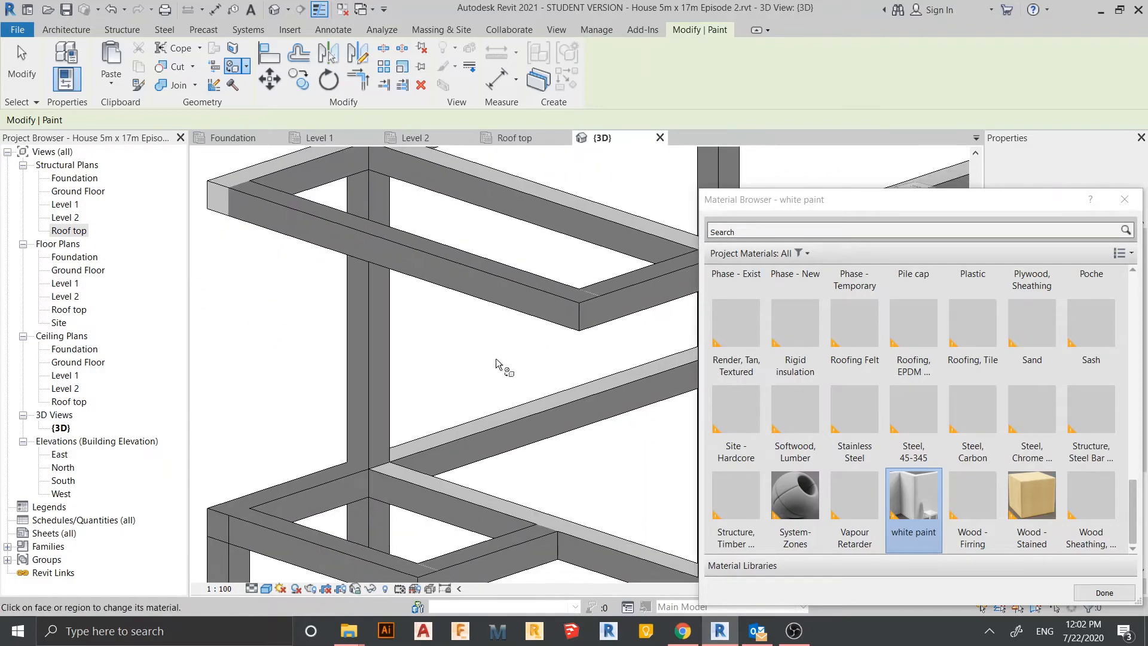
Paint the bare end patch at the roof-level corner of grids A and 1 with white paint.
middle_click_drag(443, 325, 469, 381, "shift")
scroll(469, 381, "up", 8)
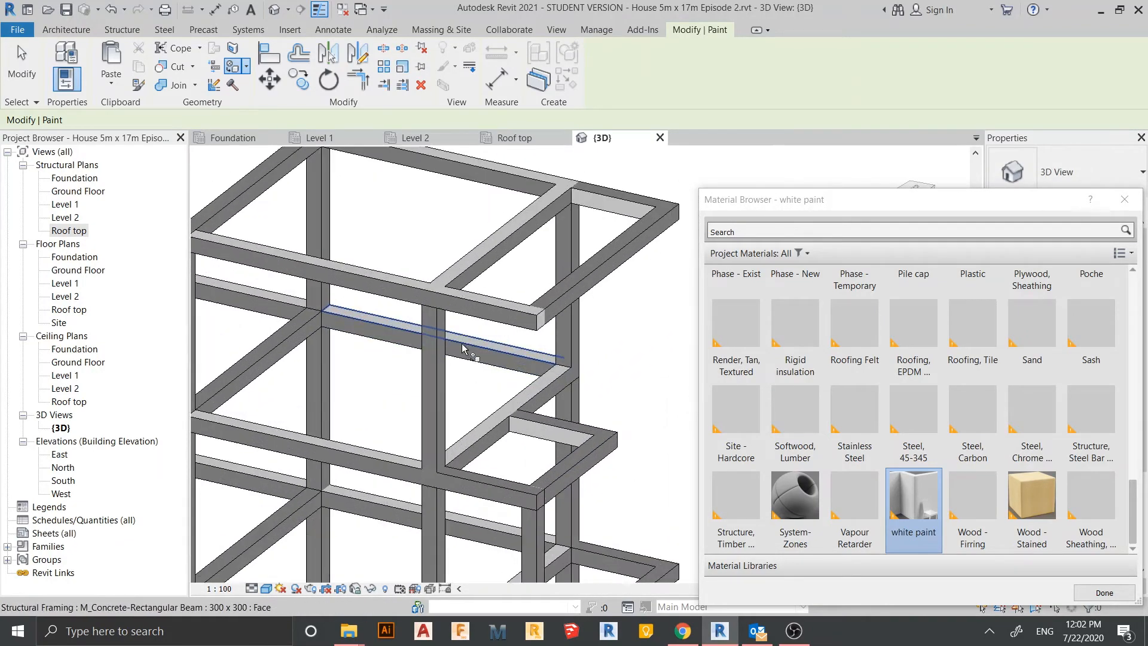
scroll(461, 381, "up", 3)
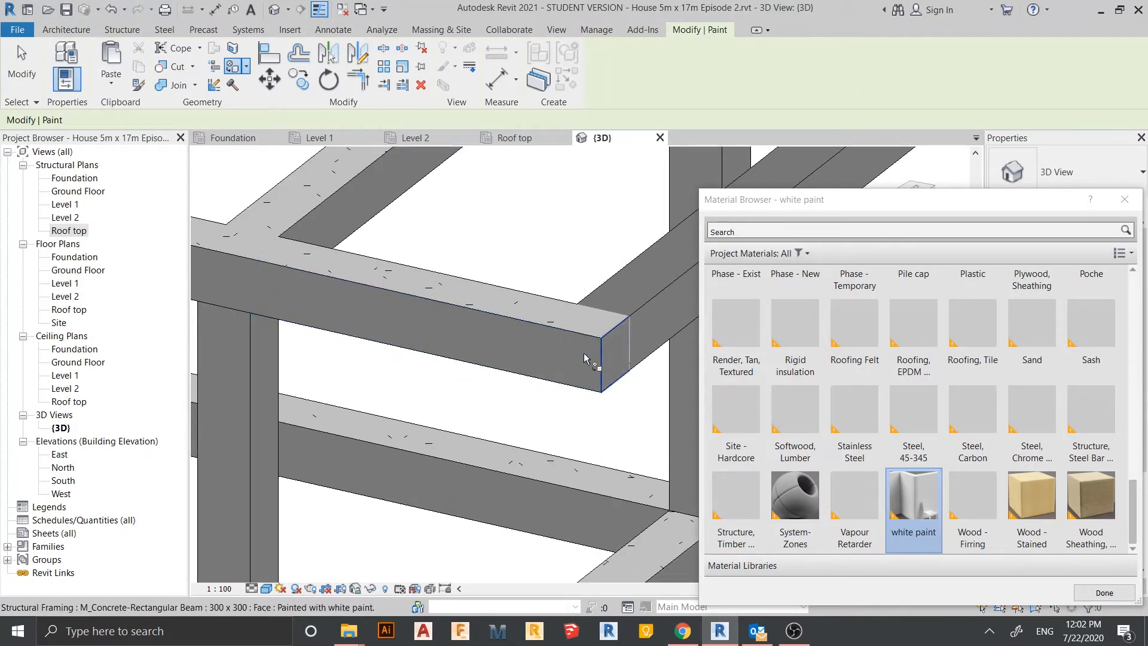
scroll(584, 358, "down", 5)
middle_click_drag(584, 358, 623, 440, "shift")
scroll(481, 443, "up", 4)
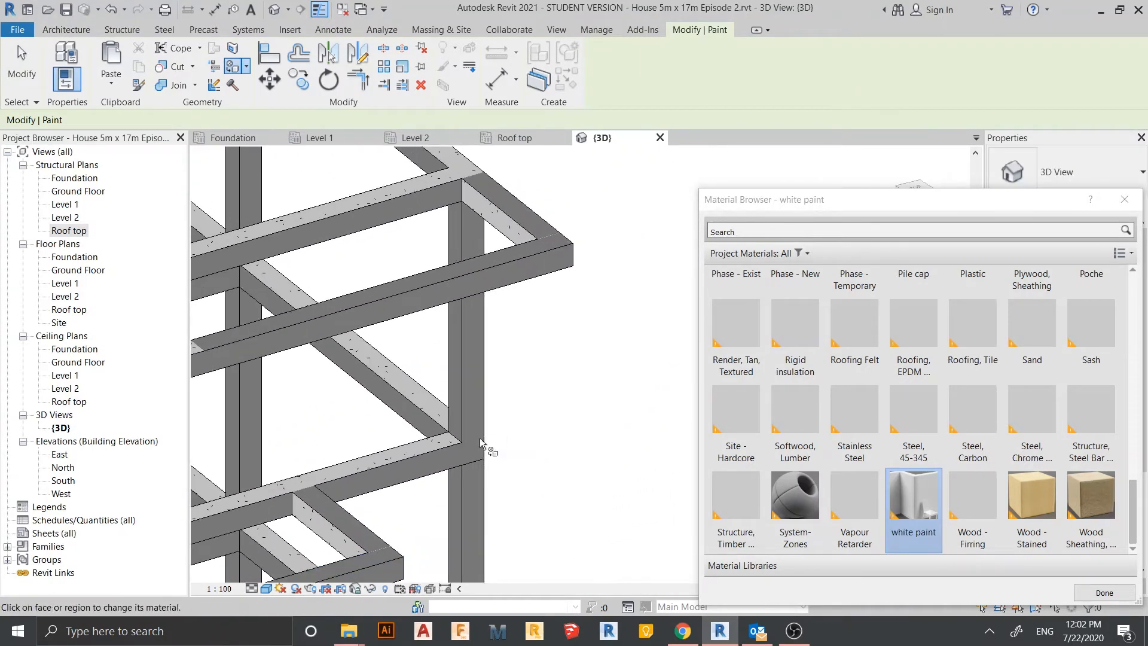
Paint the top face of the overhanging roof-level beam on grid A with white paint.
scroll(481, 443, "down", 4)
middle_click_drag(543, 422, 585, 426, "shift")
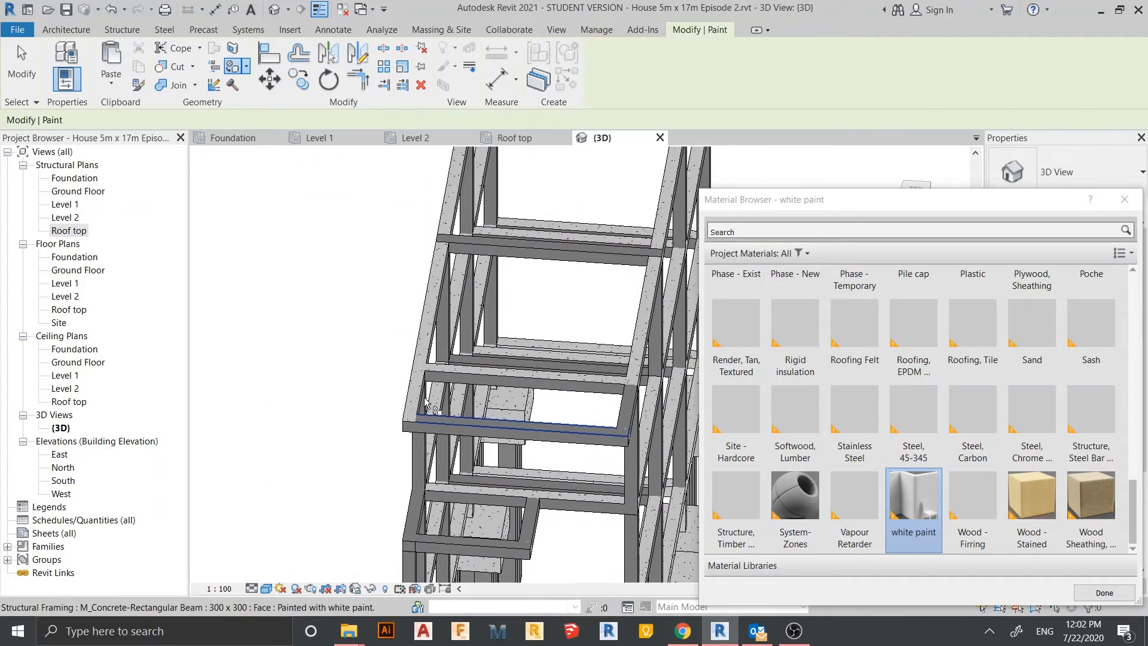
scroll(407, 394, "up", 4)
scroll(443, 414, "down", 4)
middle_click_drag(443, 414, 524, 499)
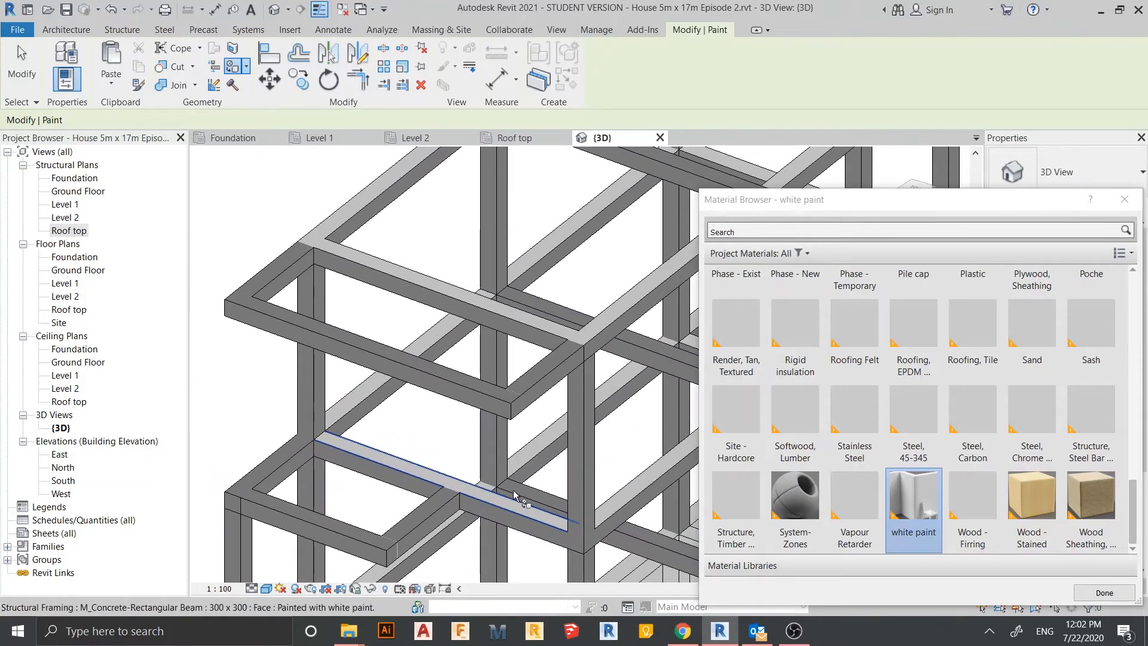
Paint the inner side face of the overhanging roof-level beam on grid B with white paint.
scroll(418, 385, "down", 3)
middle_click_drag(418, 386, 621, 419, "shift")
middle_click_drag(622, 419, 458, 436)
scroll(441, 374, "up", 2)
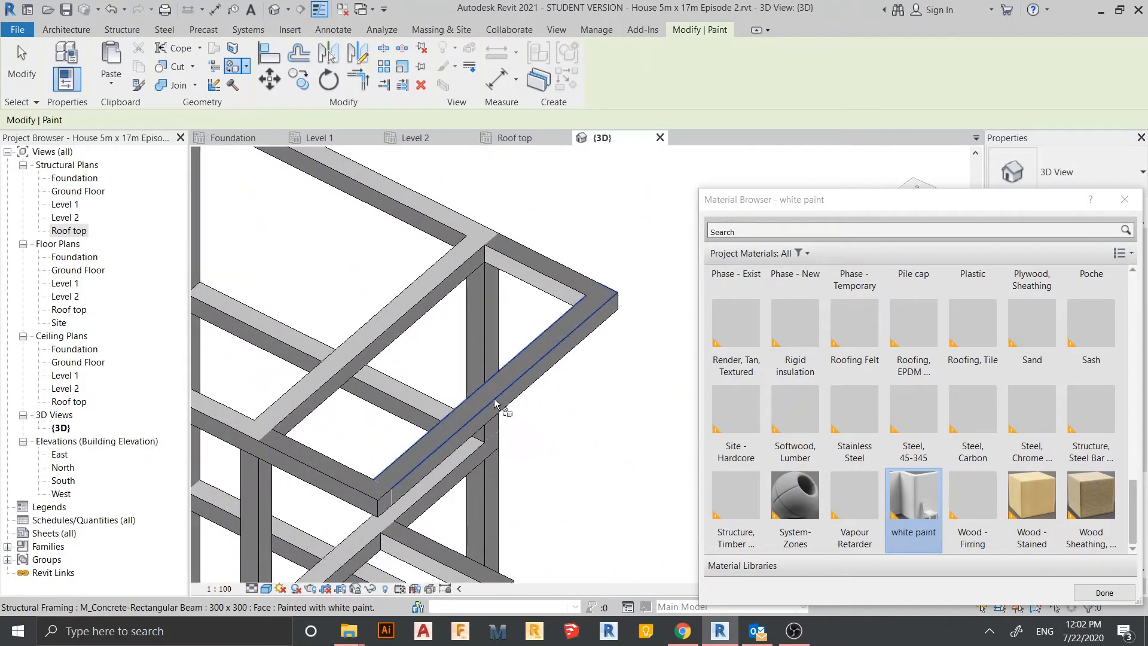
scroll(568, 373, "up", 5)
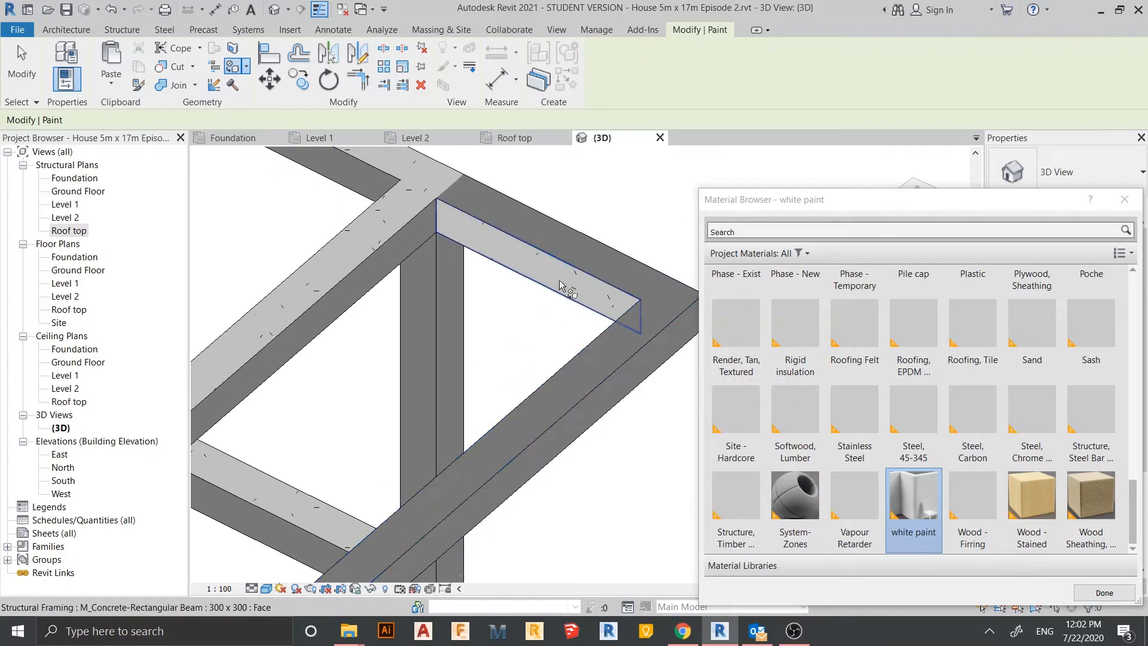
scroll(560, 287, "down", 6)
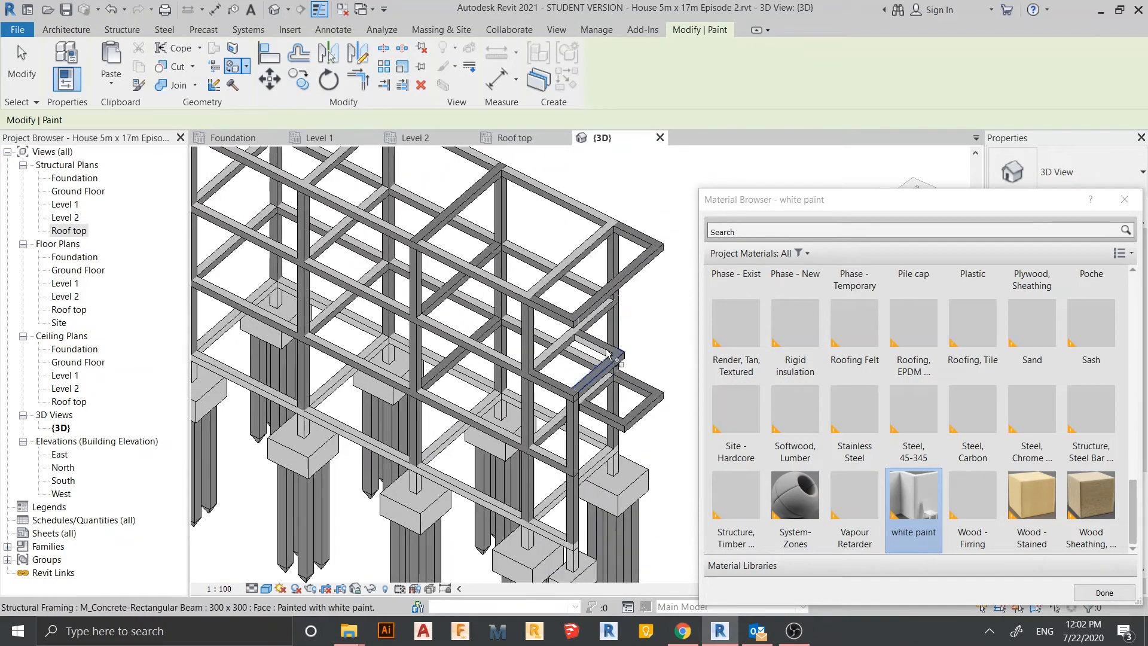
Inspect the painted frame from other angles, and end the Paint command.
mouse_move(561, 368)
middle_mouse_down("shift")
mouse_move(428, 361)
mouse_move(358, 339)
mouse_move(432, 366)
middle_mouse_up("shift")
scroll(425, 310, "up", 4)
middle_click_drag(425, 310, 499, 274)
left_click_drag(499, 274, 473, 293)
scroll(478, 296, "down", 2)
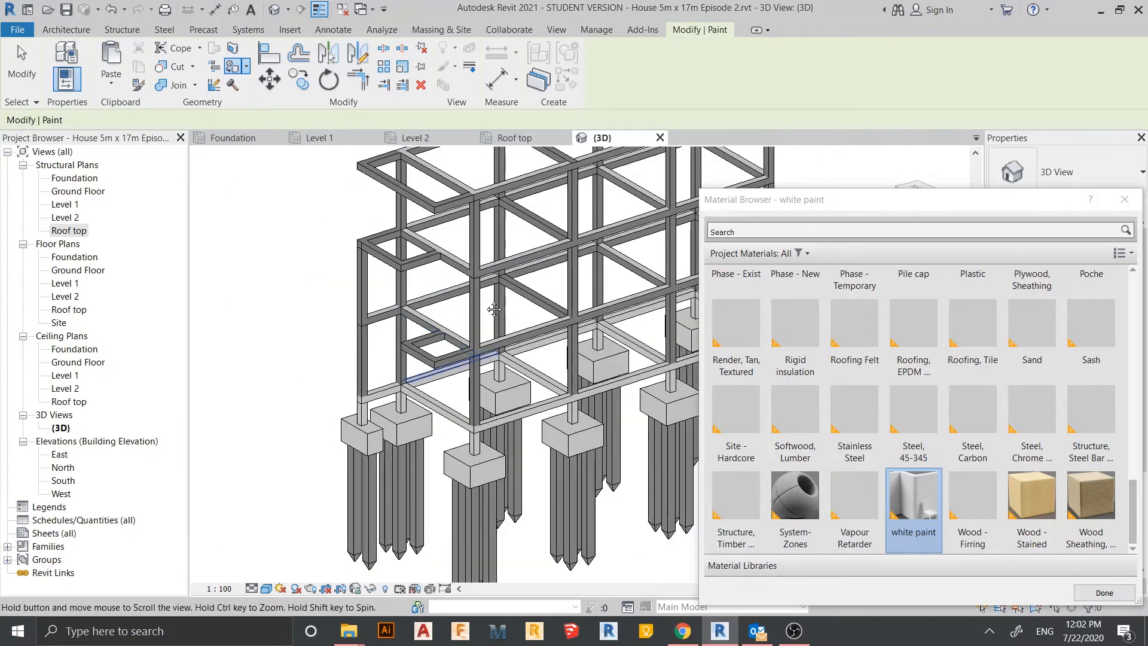
middle_click_drag(492, 307, 460, 403)
scroll(479, 410, "up", 3)
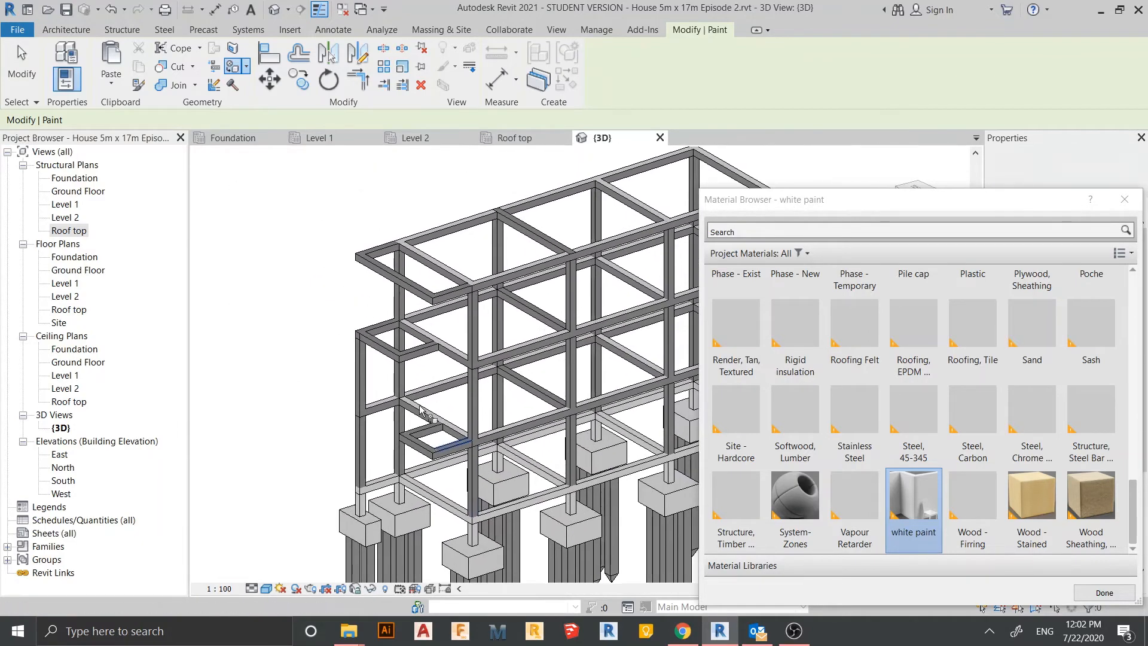
key("Escape")
Copy the Level 1 front-bay beam on grid B and paste it aligned to Level 2.
middle_click_drag(511, 453, 529, 353)
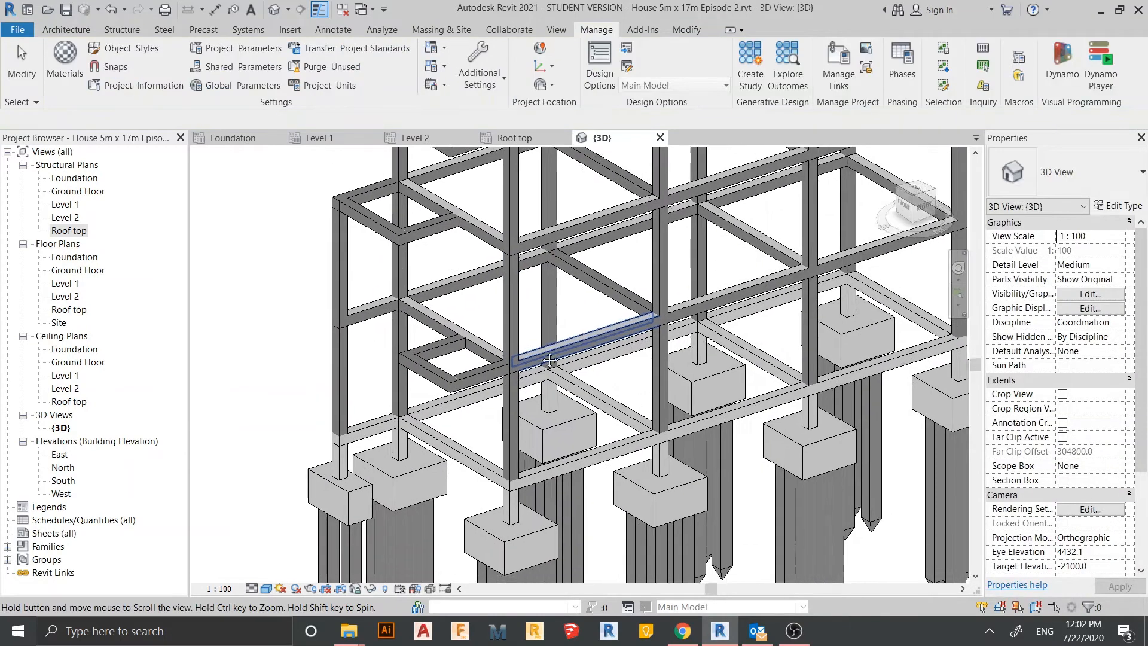
left_click(468, 373)
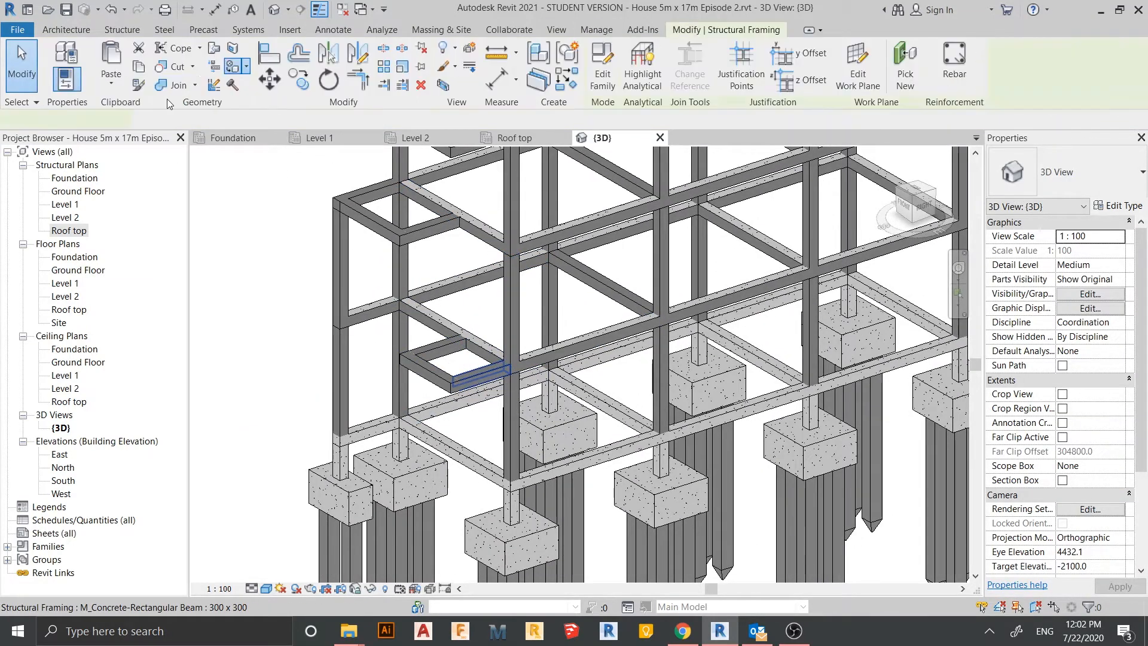
left_click(136, 72)
left_click(112, 85)
left_click(119, 133)
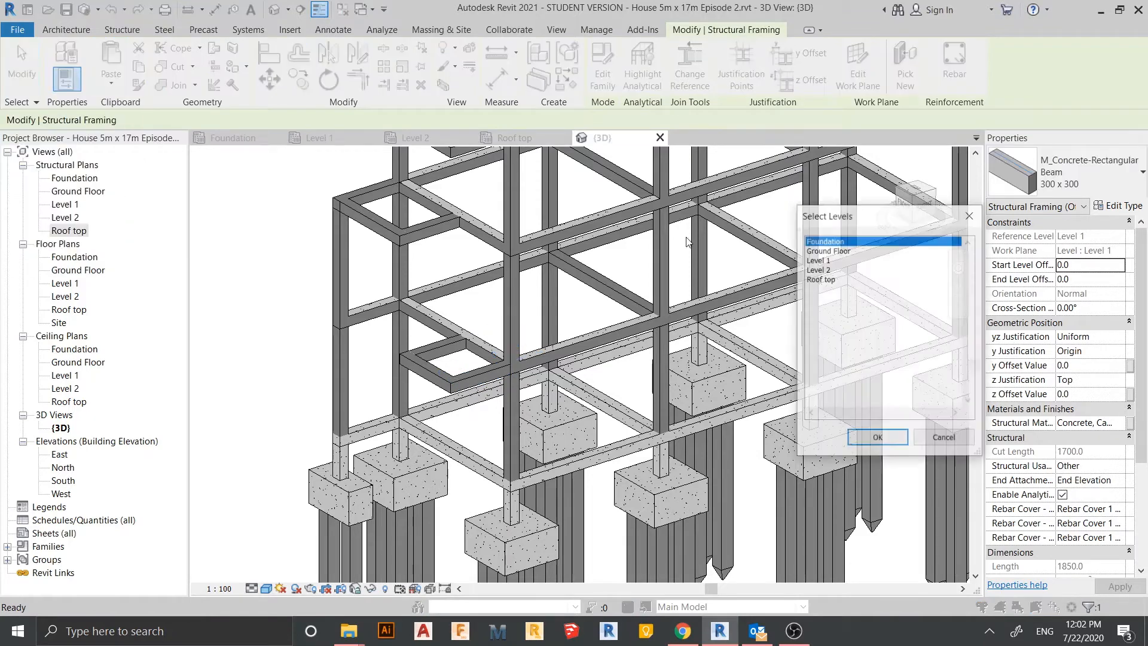
double_click(820, 271)
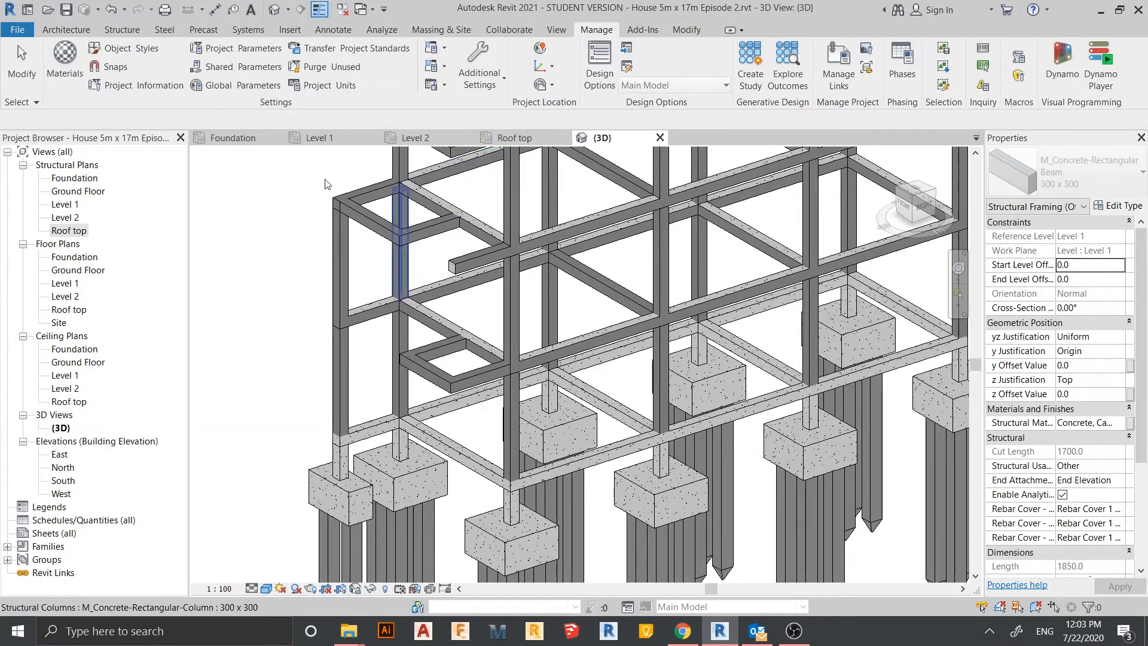
In the Level 1 structural plan, place a 300 x 300 concrete structural column at the intersection of grids B and 1.
middle_click_drag(453, 212, 451, 248)
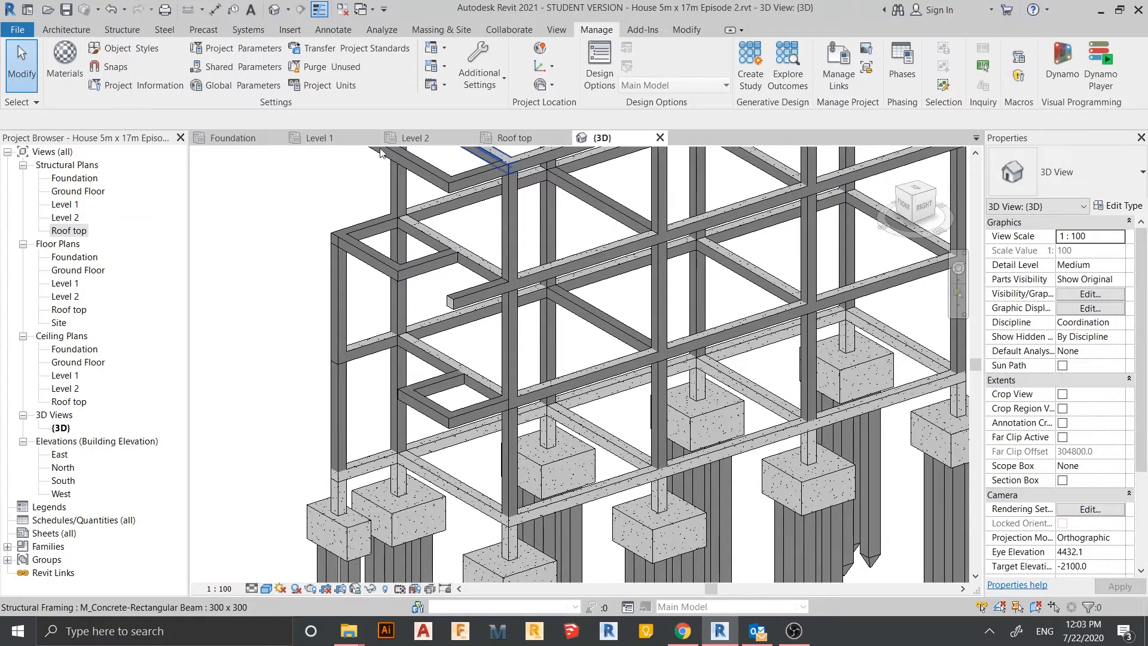
left_click(317, 138)
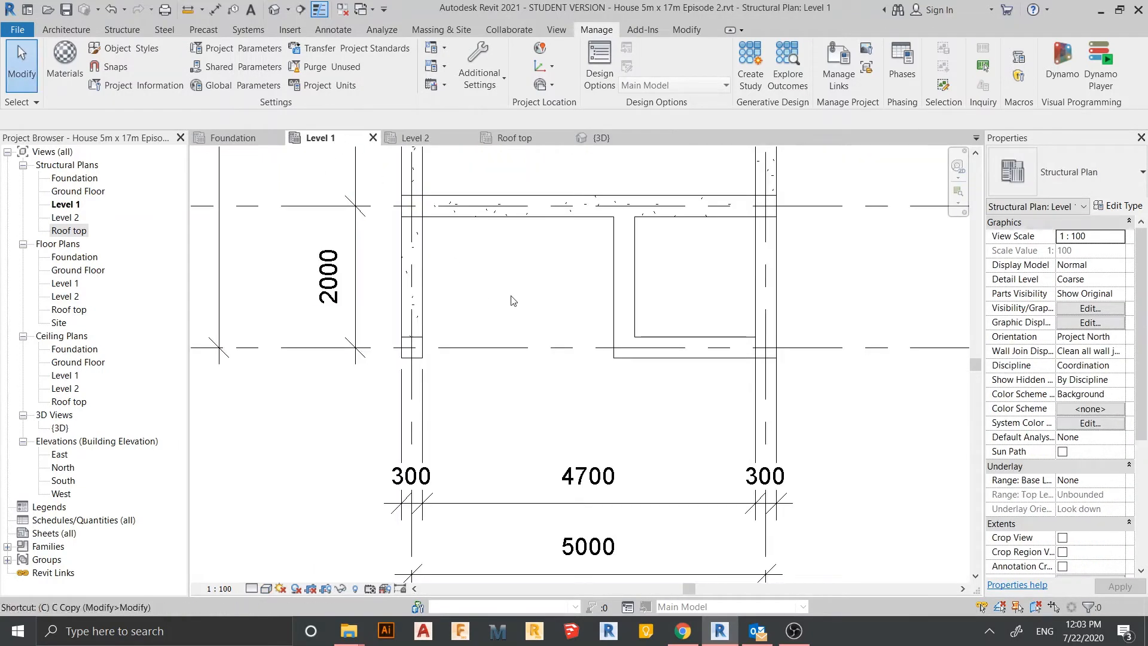
key("c")
key("l")
scroll(799, 412, "up", 5)
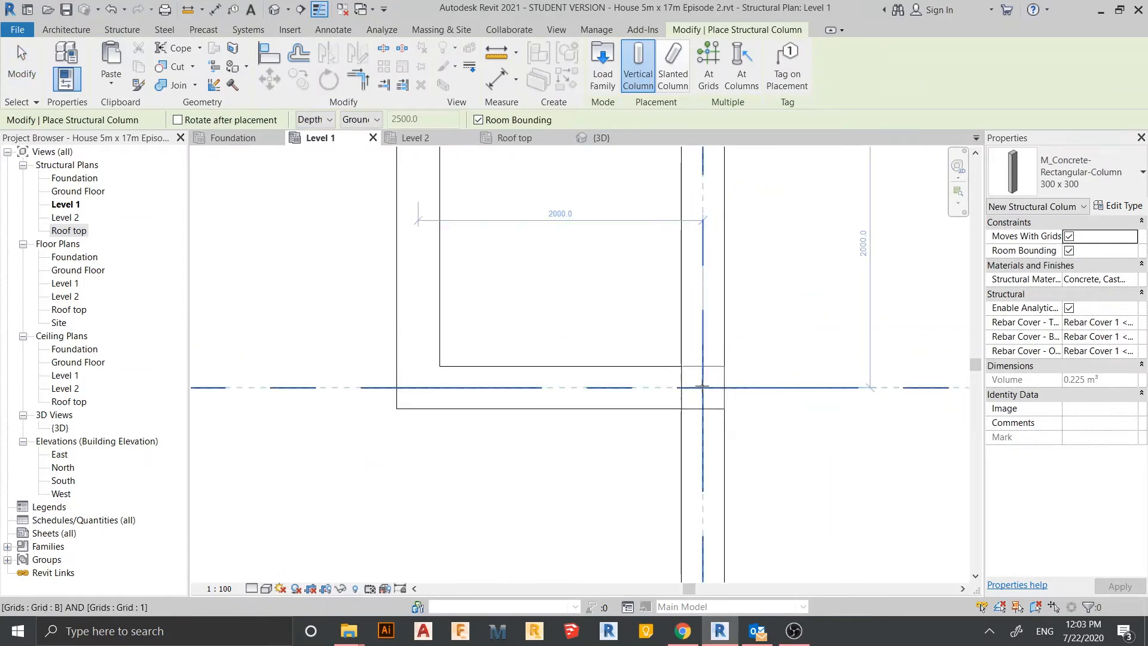
left_click(703, 387)
key("Escape")
Open the Foundation structural plan.
left_click(236, 139)
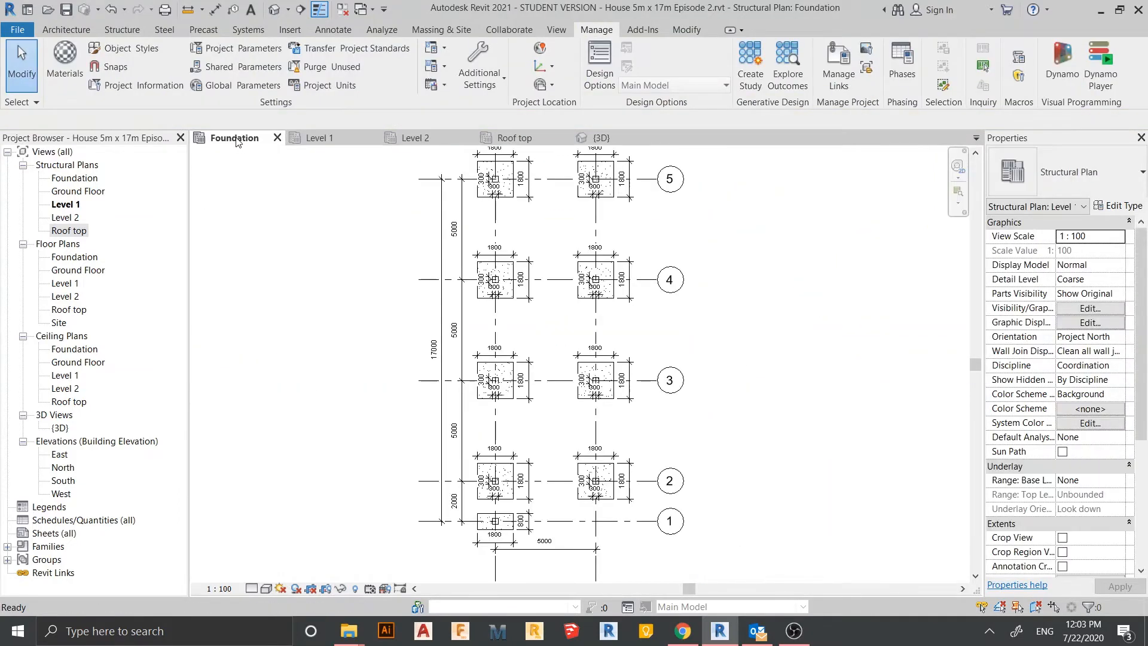
In the 3D view, set the ground-floor column at grid B-1 to base level Level 1 and unjoin its elements.
left_click(607, 143)
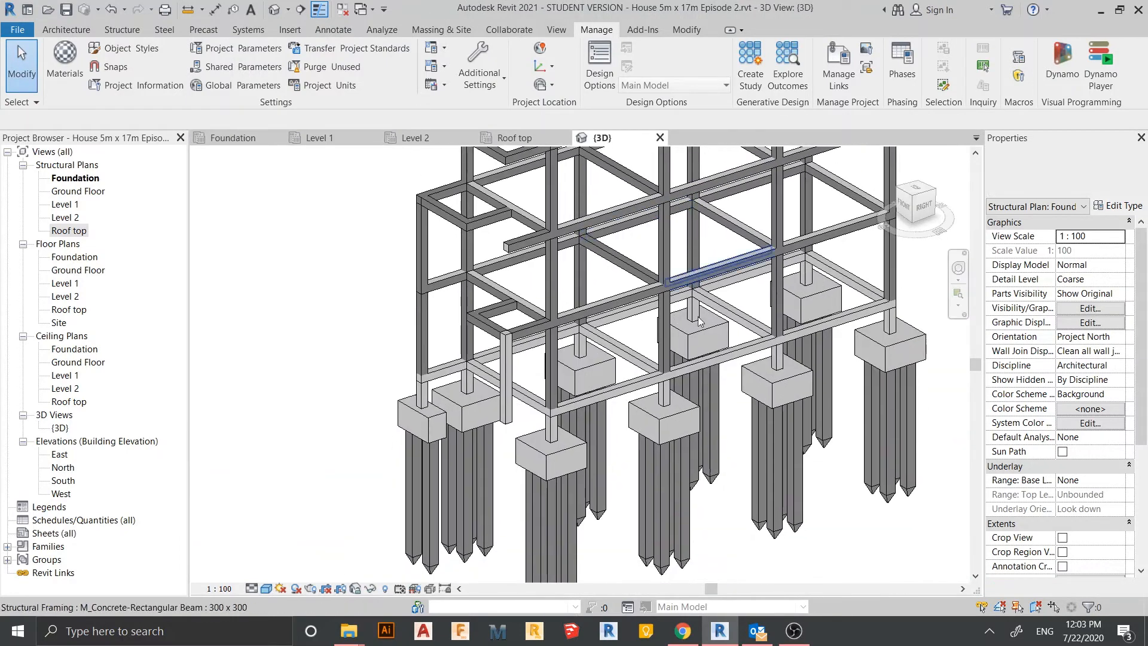
middle_click_drag(688, 372, 704, 415, "shift")
scroll(541, 339, "up", 2)
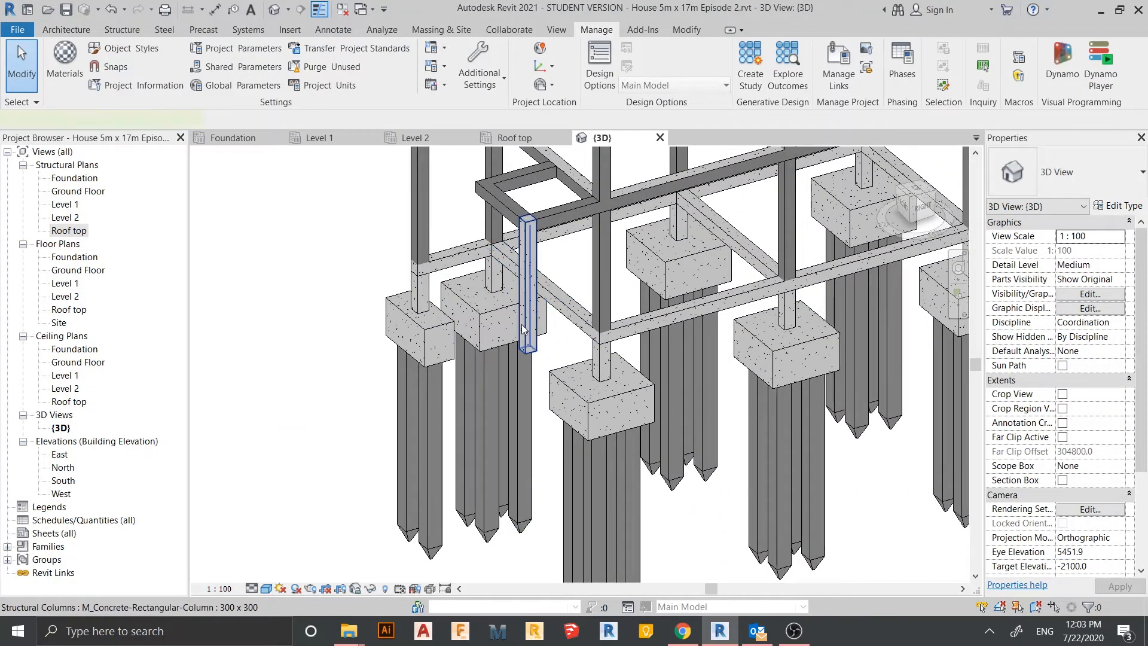
left_click(523, 328)
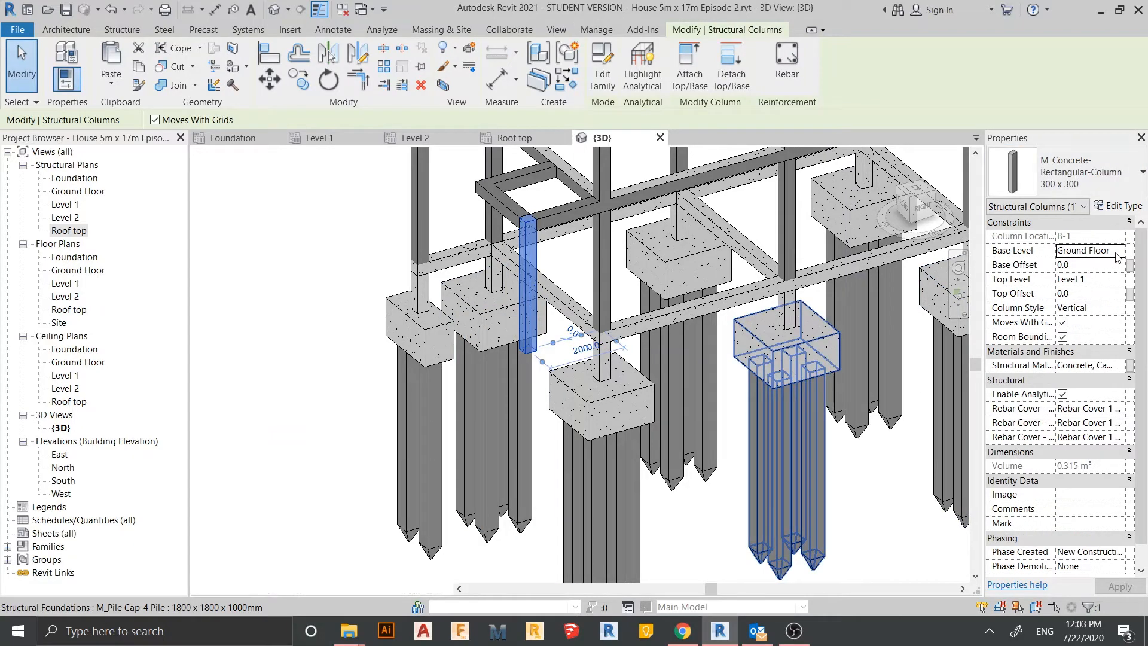
left_click(1115, 251)
left_click(1081, 290)
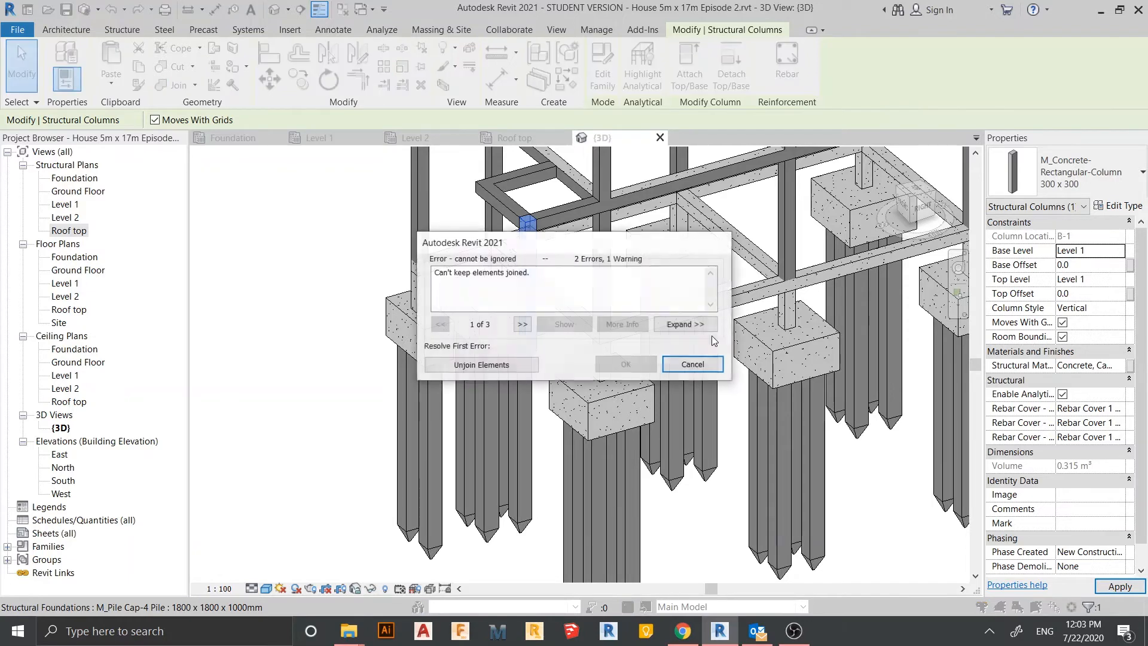
left_click(479, 365)
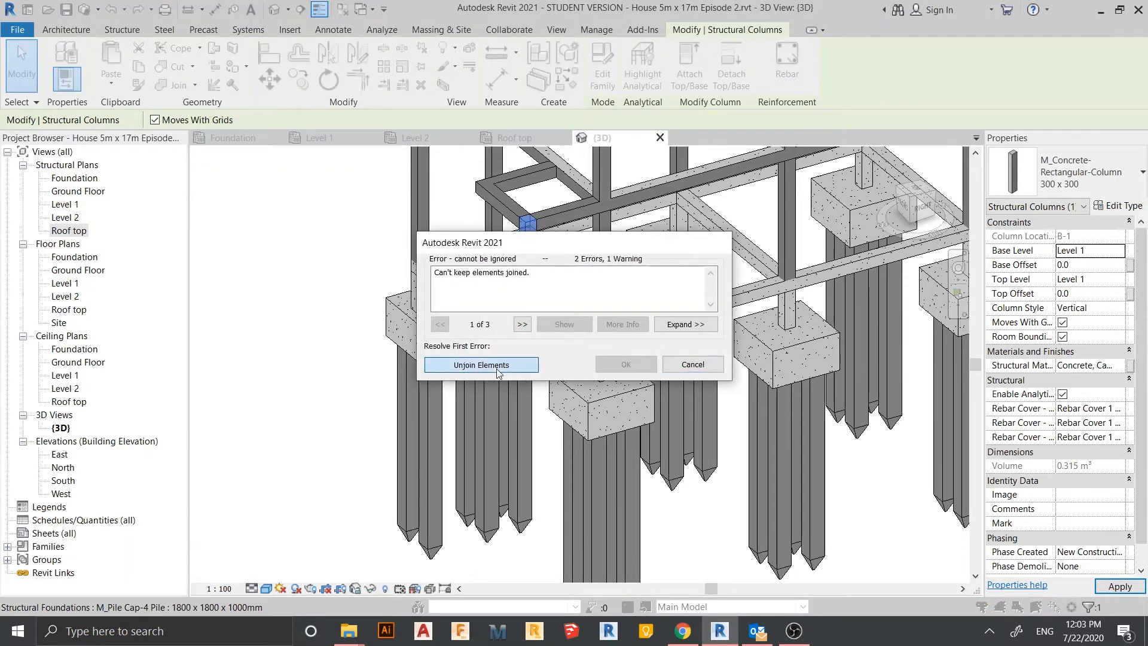
scroll(654, 474, "down", 2)
middle_click_drag(656, 447, 665, 402)
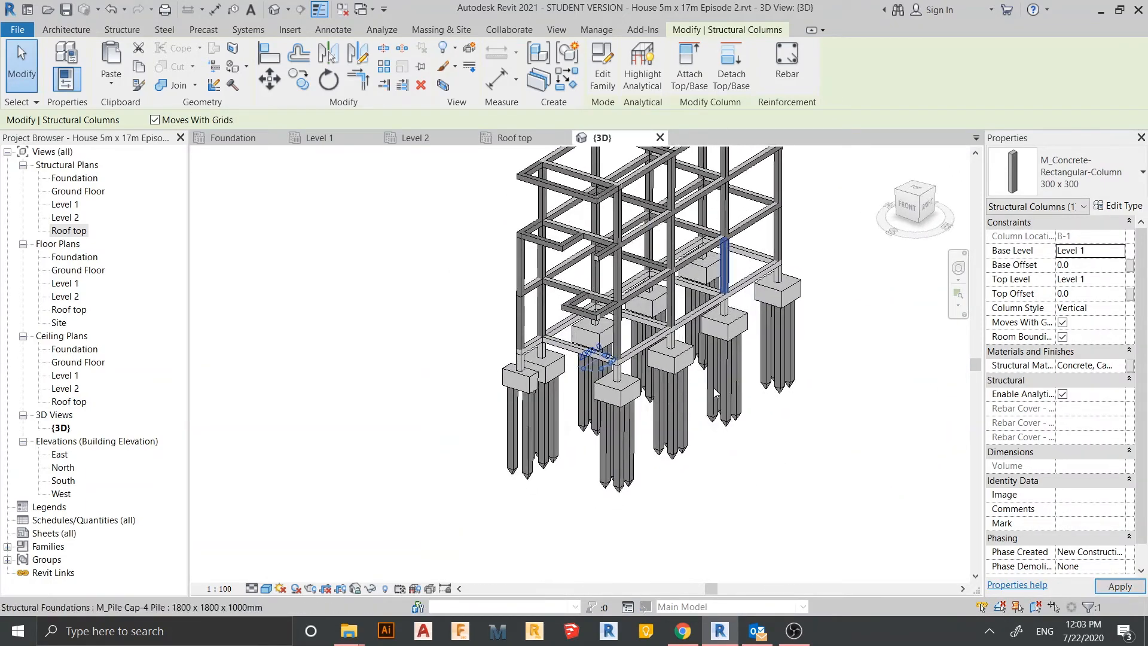
middle_click_drag(740, 416, 719, 464)
left_click(719, 465)
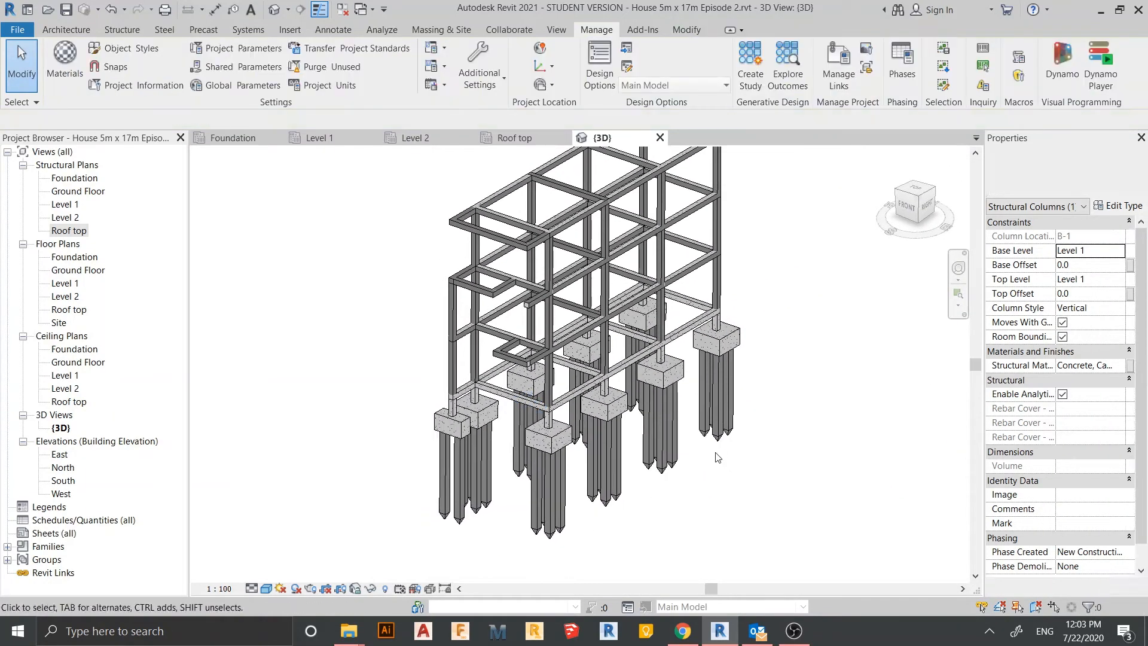
In the Level 1 structural plan, start a 300 x 300 concrete rectangular column with placement by height instead of depth.
scroll(531, 408, "up", 4)
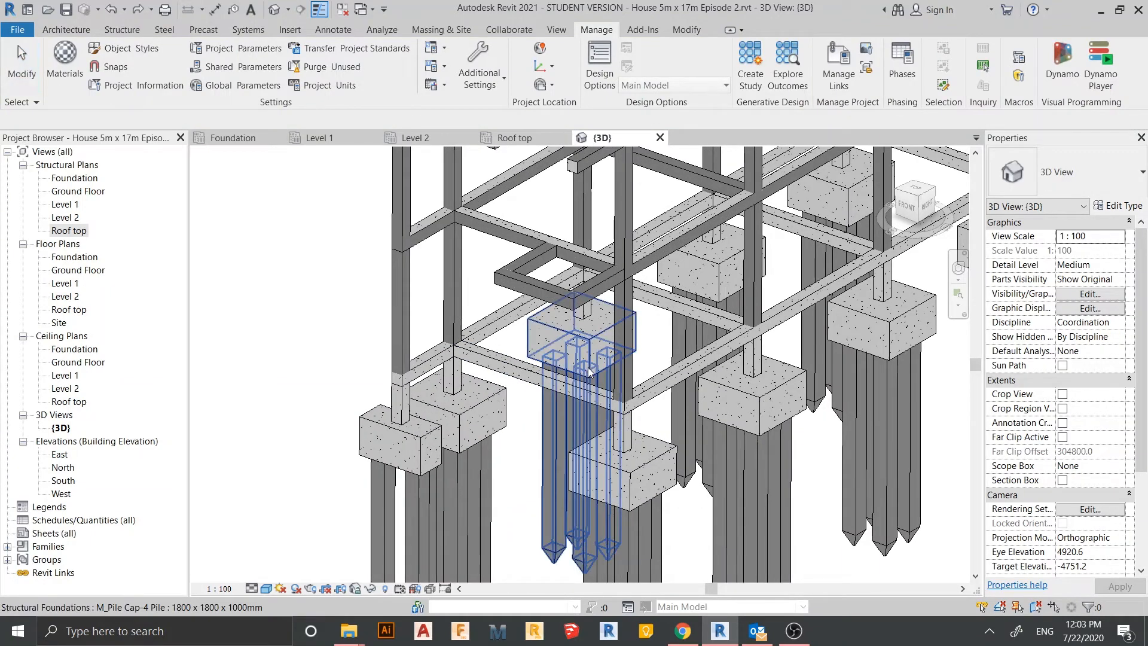
scroll(556, 267, "up", 3)
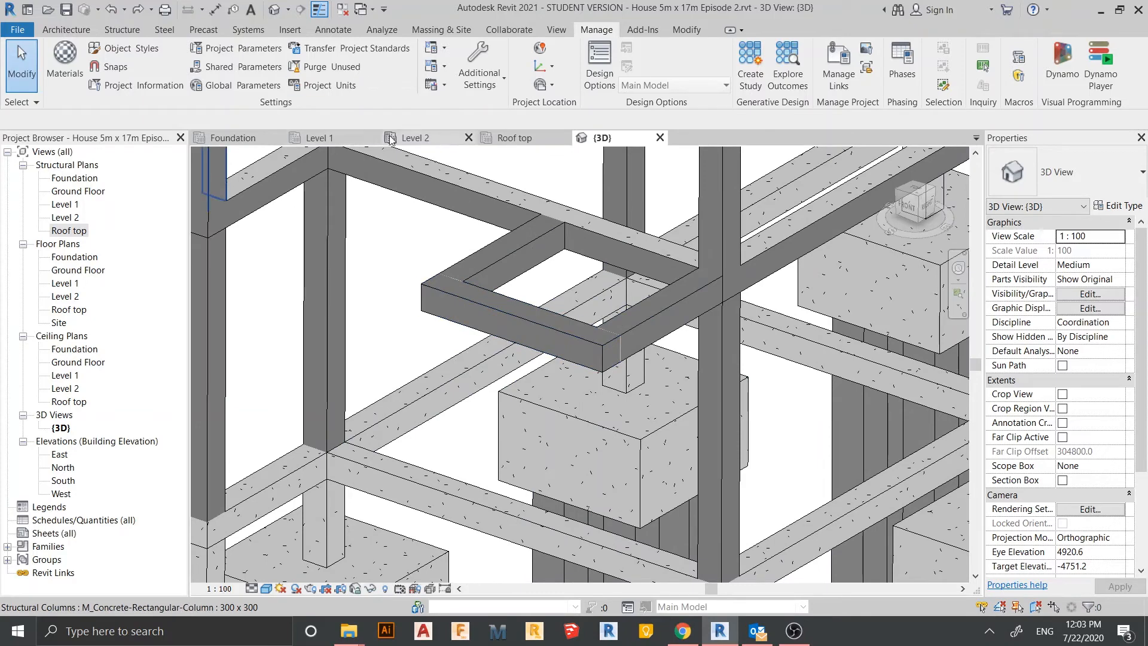
left_click(320, 137)
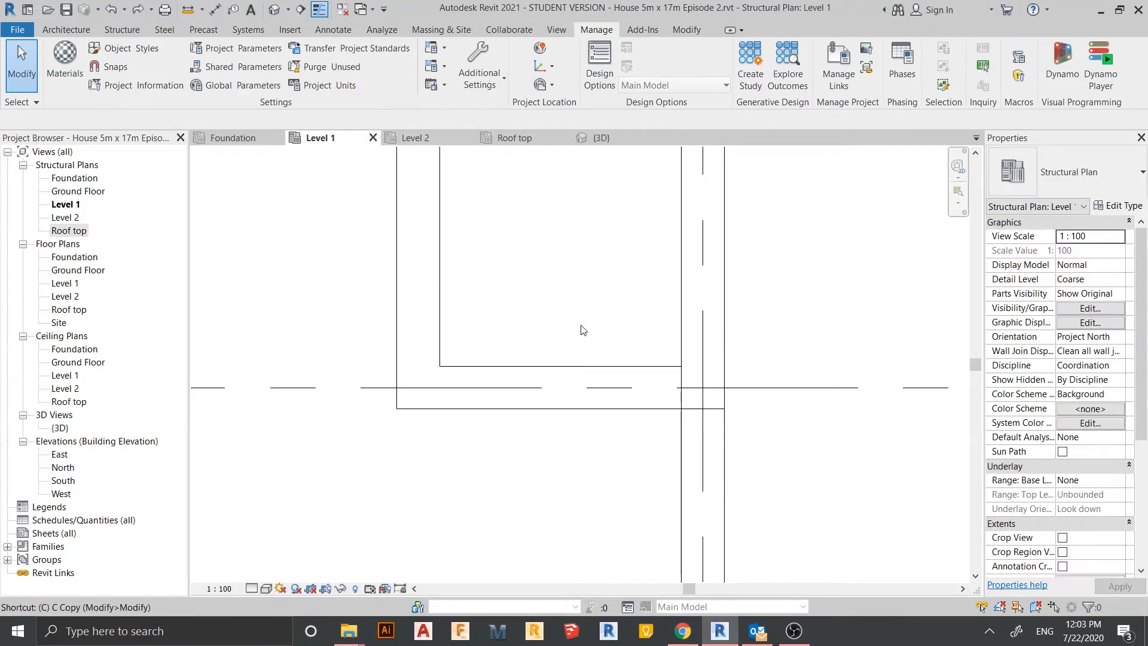
key("l")
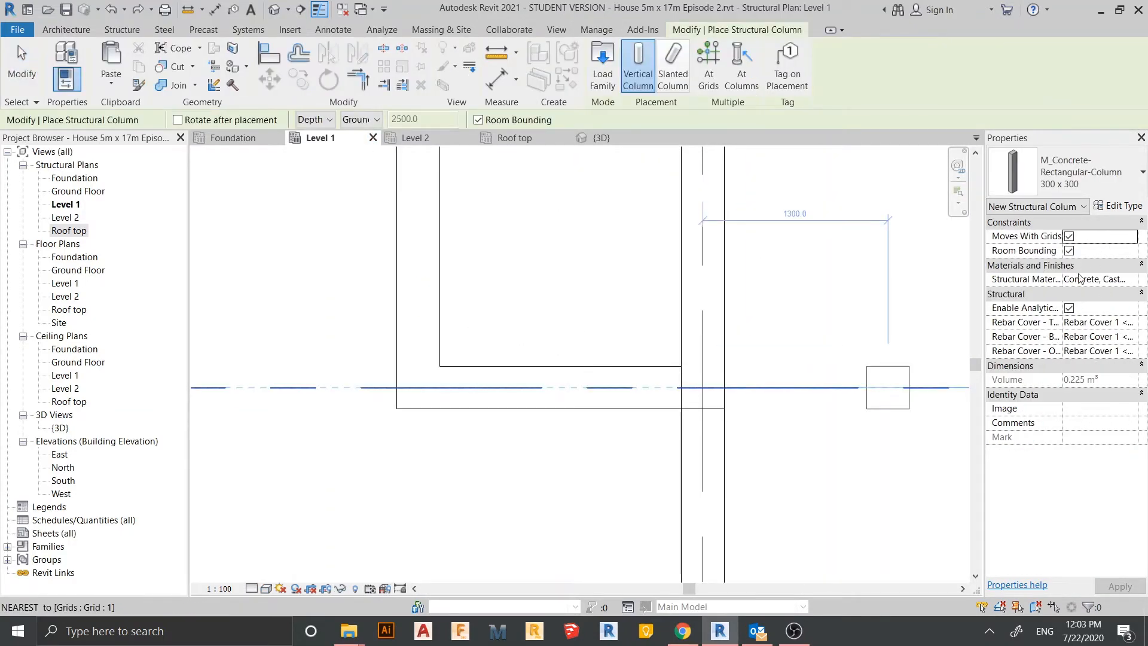
middle_click_drag(406, 171, 400, 193)
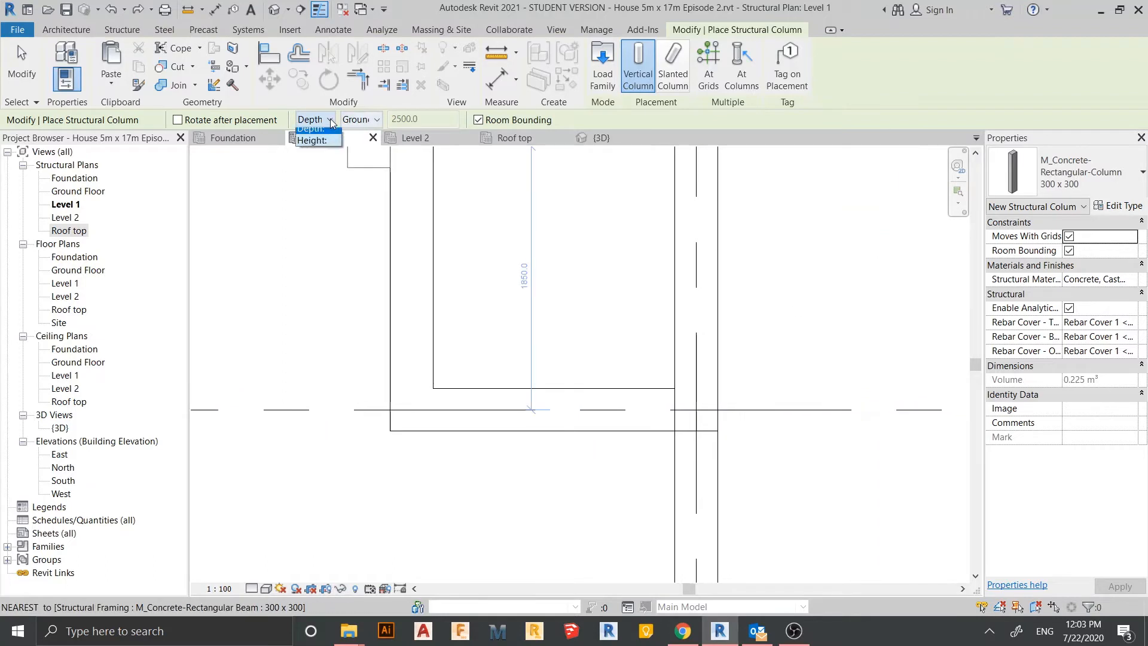
left_click(325, 146)
left_click(374, 120)
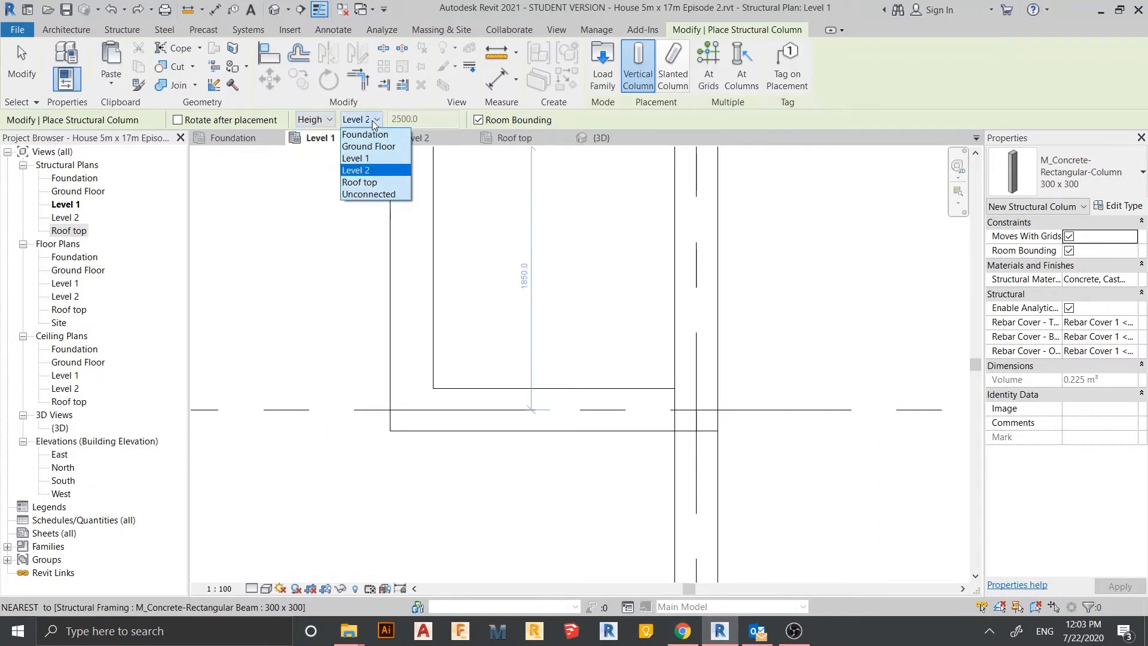
left_click(378, 157)
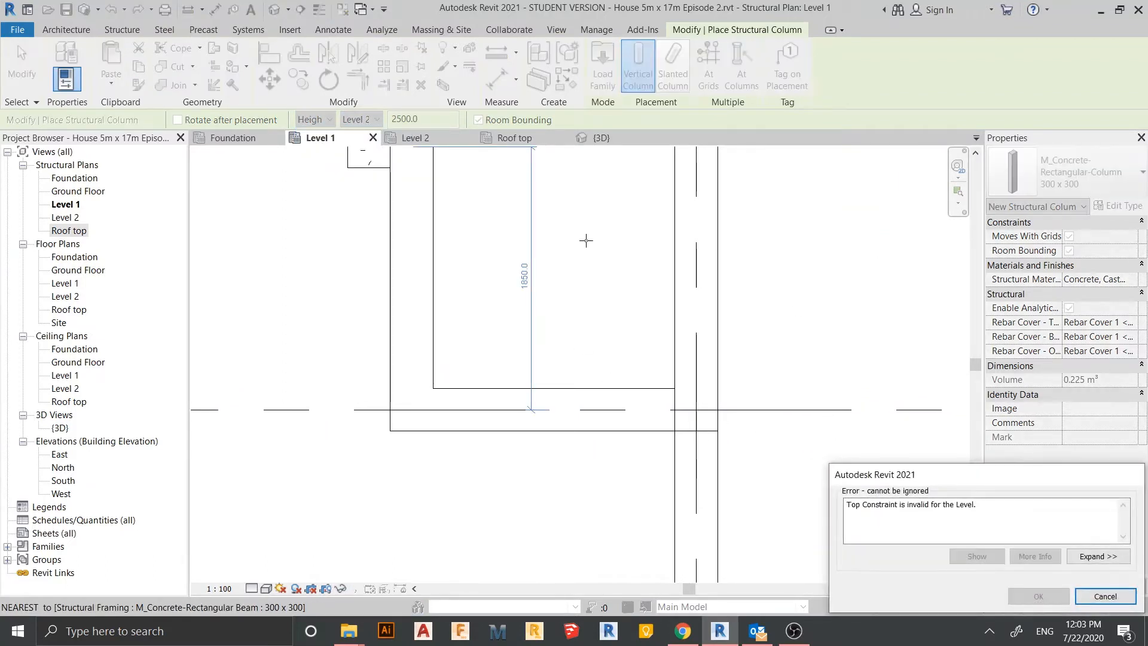
key("Escape")
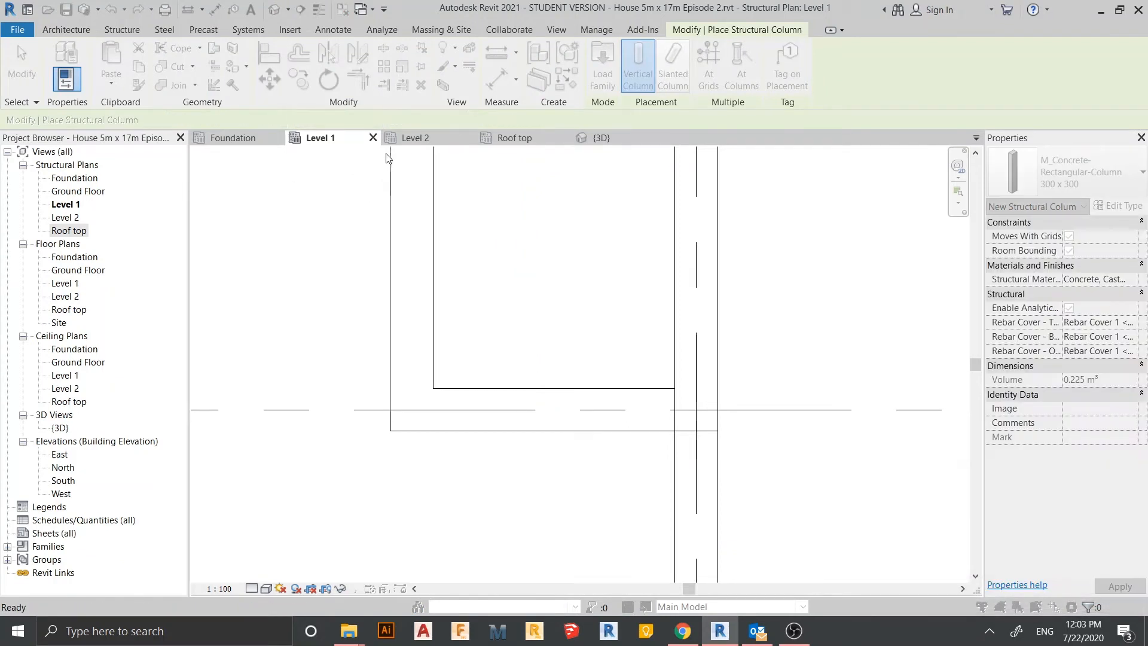
Place the 300 x 300 concrete column at the intersection of grids B and 1.
scroll(751, 329, "up", 1)
middle_click_drag(631, 335, 624, 376)
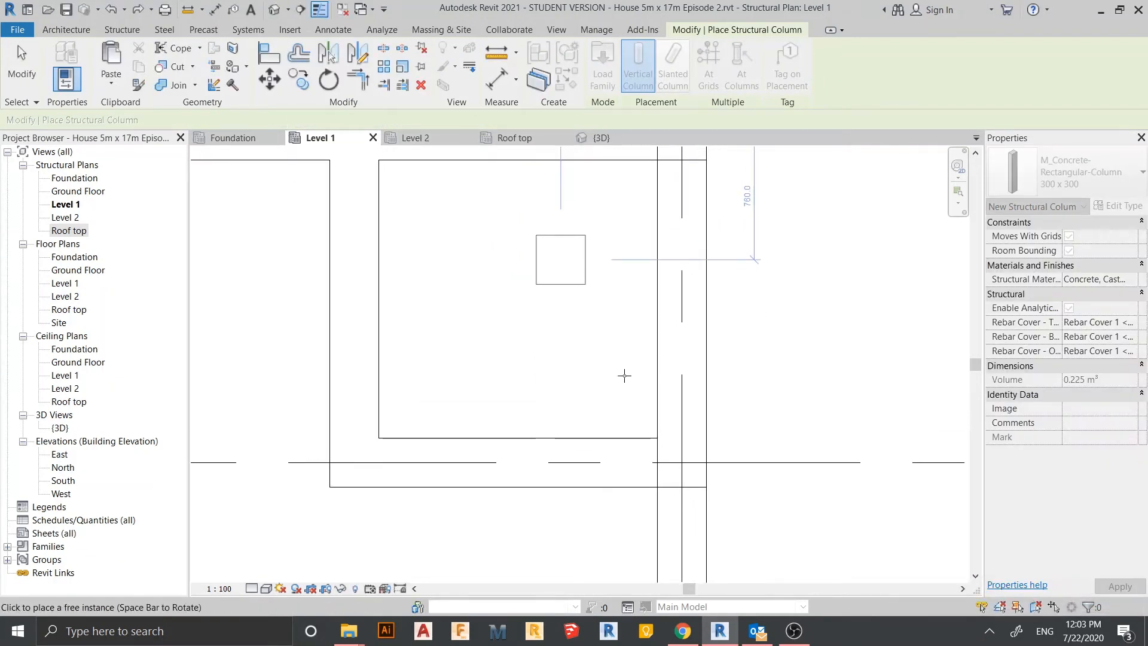
middle_click_drag(677, 457, 677, 459)
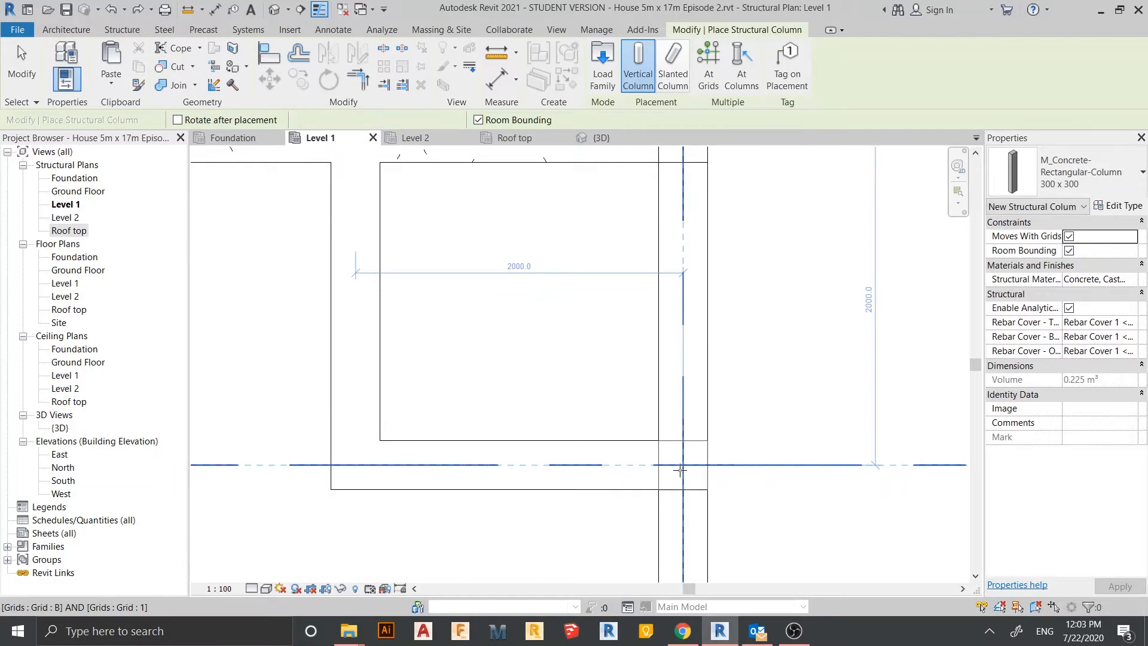
left_click(680, 470)
key("Escape")
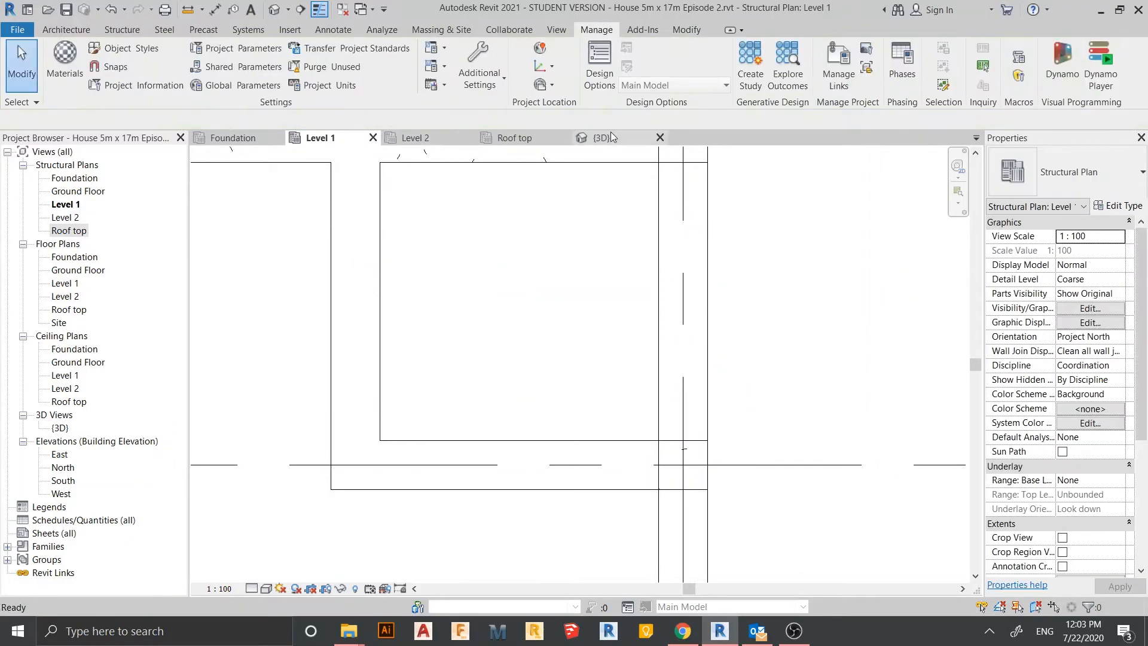
In the 3D view, paint the two outward faces of the new column with the white paint material.
left_click(611, 137)
scroll(619, 269, "down", 3)
middle_click_drag(651, 342, 650, 391)
key("p")
key("t")
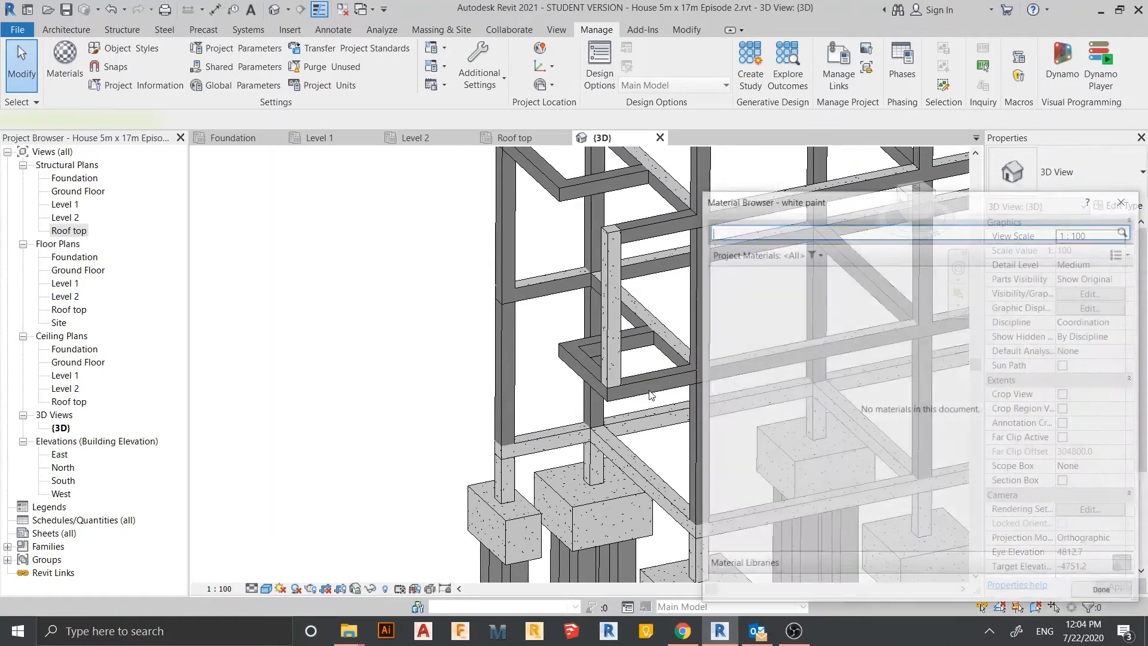
scroll(650, 394, "up", 3)
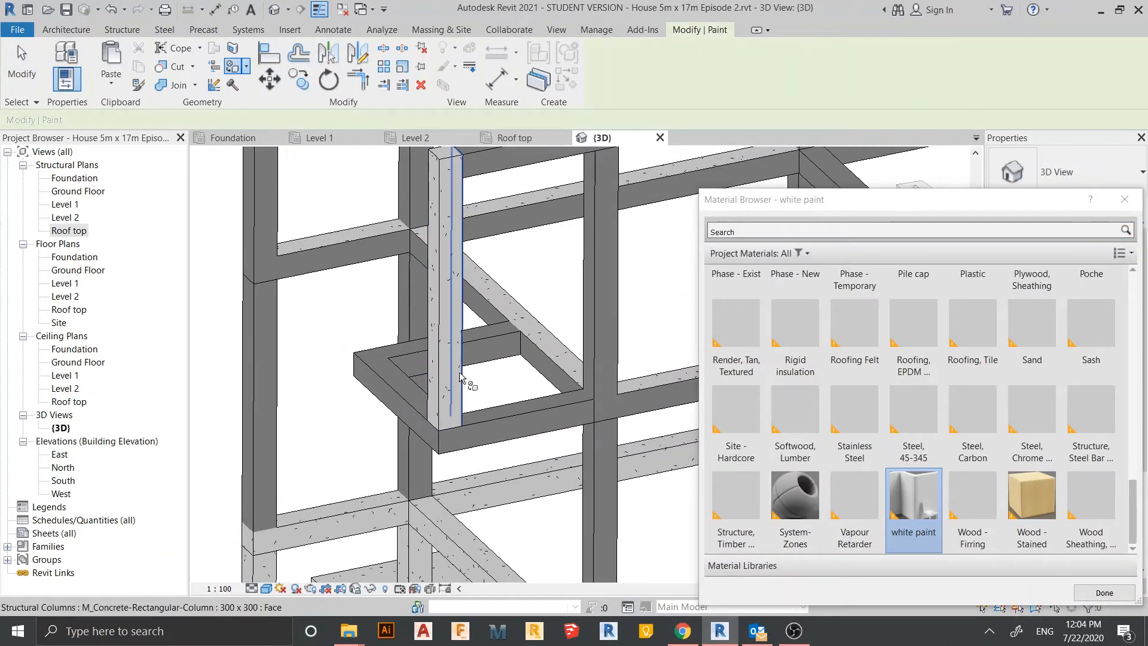
scroll(460, 376, "up", 2)
left_click(443, 390)
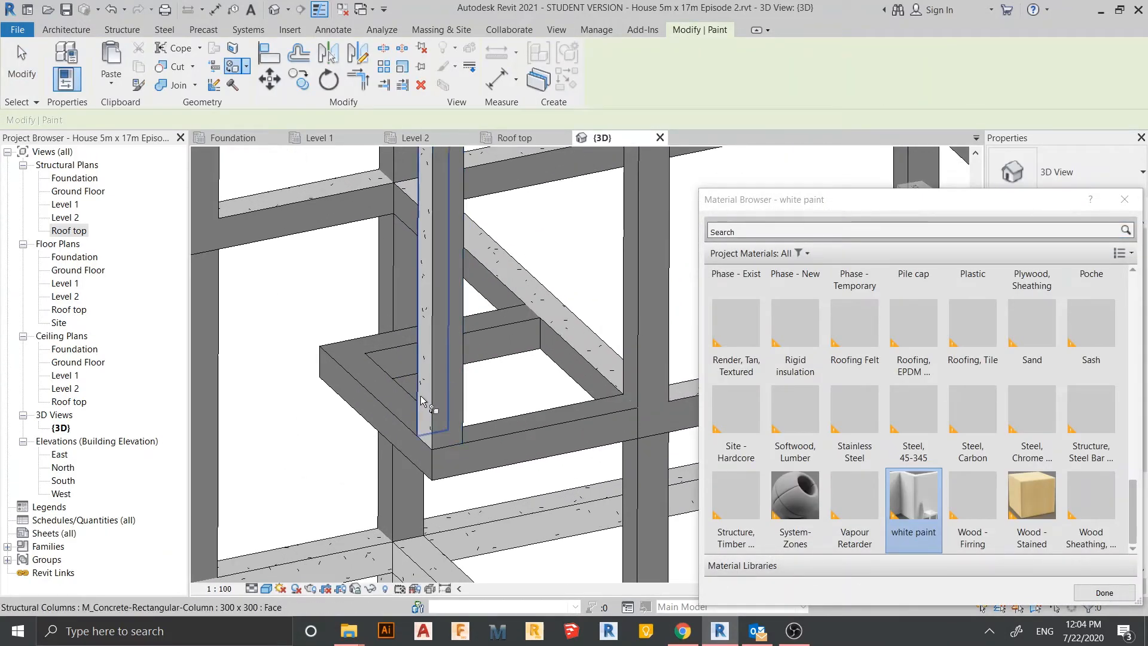
scroll(426, 445, "up", 2)
scroll(426, 445, "up", 2)
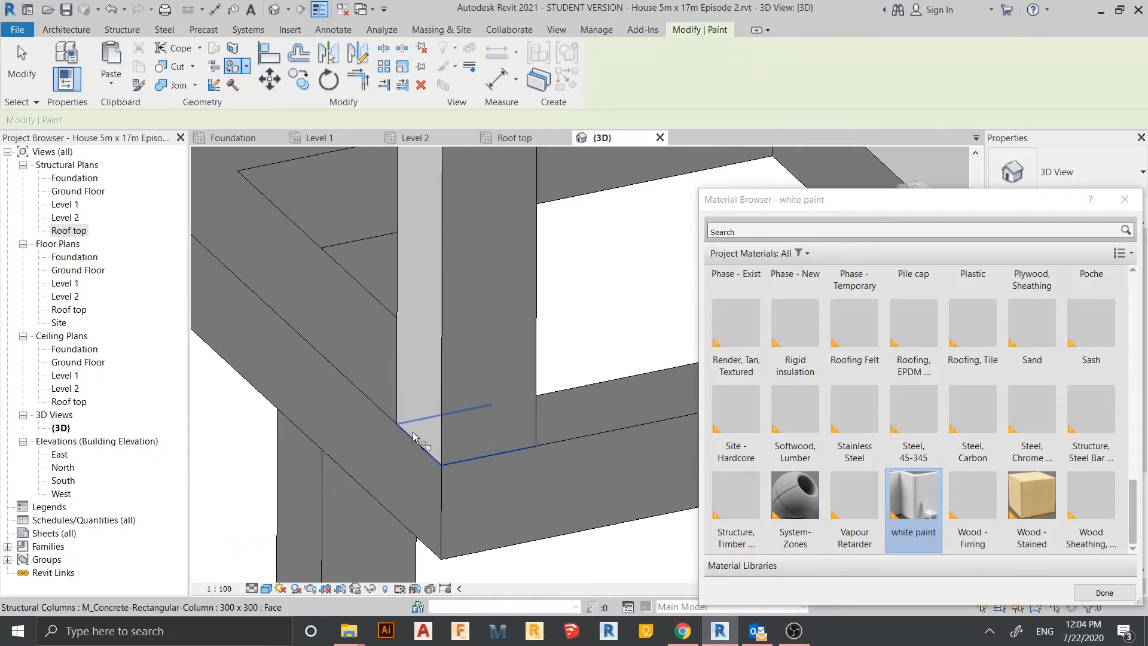
left_click(413, 422)
Apply white paint to the new column's adjacent unpainted face and the inner face of the Level 1 projecting frame's beam.
scroll(420, 427, "down", 4)
mouse_move(485, 390)
middle_mouse_down()
mouse_move(520, 339)
mouse_move(417, 399)
middle_mouse_up()
scroll(416, 399, "up", 5)
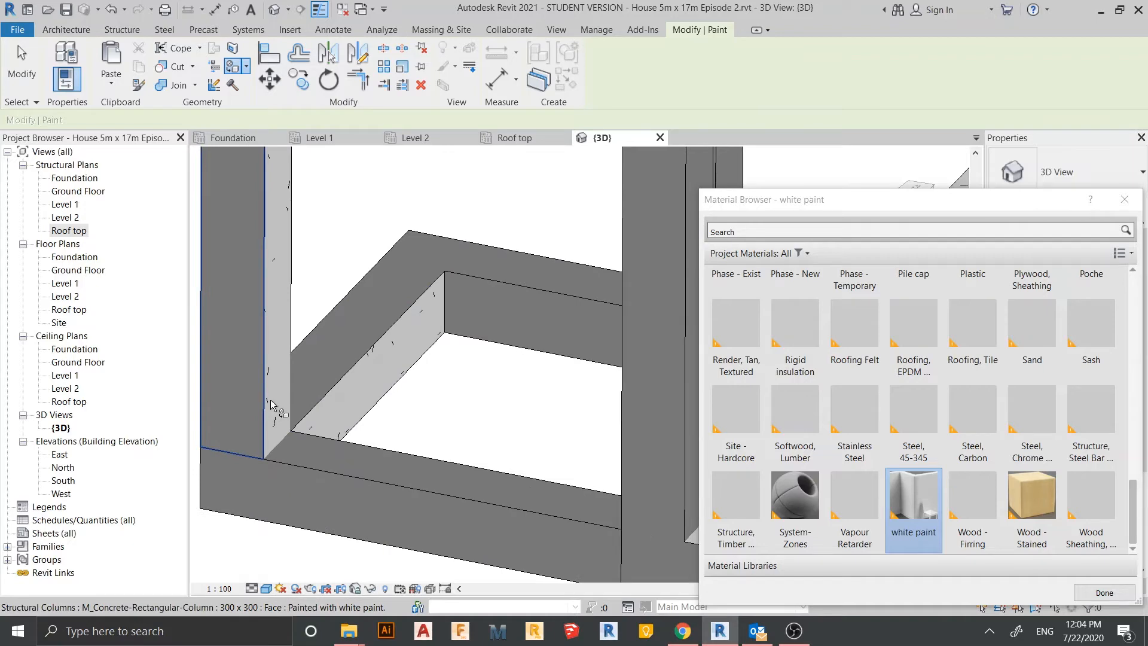
left_click(276, 408)
left_click(371, 393)
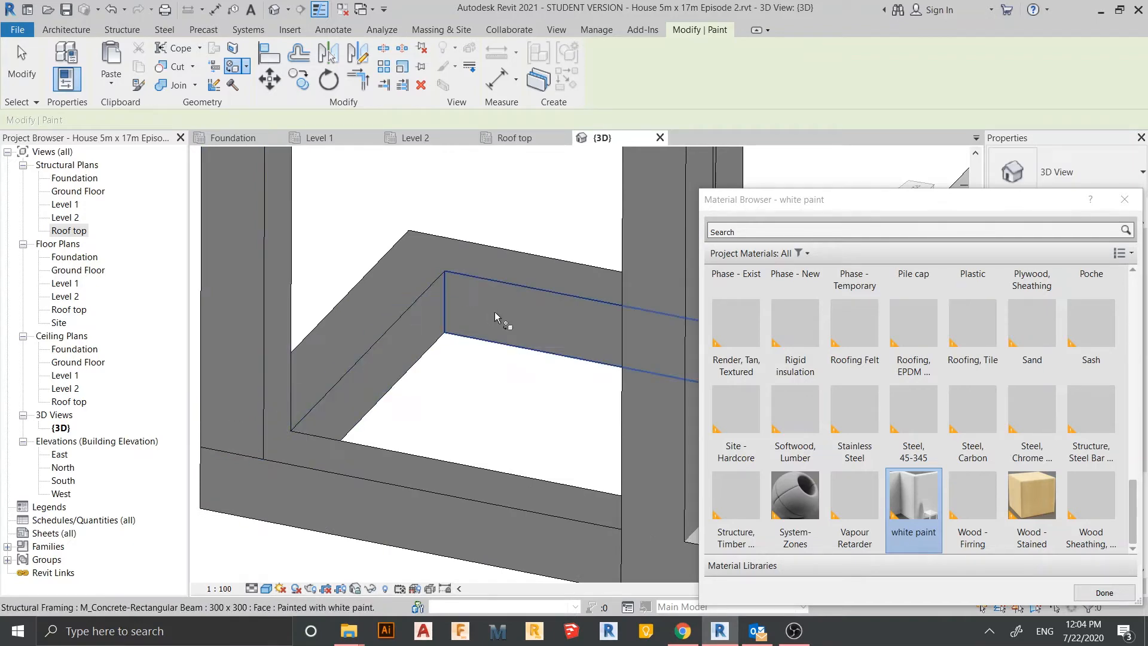
Apply white paint to the column's unpainted rear face and to another exposed concrete face of the framing nearby.
mouse_move(504, 325)
middle_mouse_down()
mouse_move(461, 389)
mouse_move(352, 322)
middle_mouse_up()
middle_click_drag(364, 428, 464, 410, "shift")
scroll(464, 410, "down", 2)
middle_click_drag(335, 389, 512, 404)
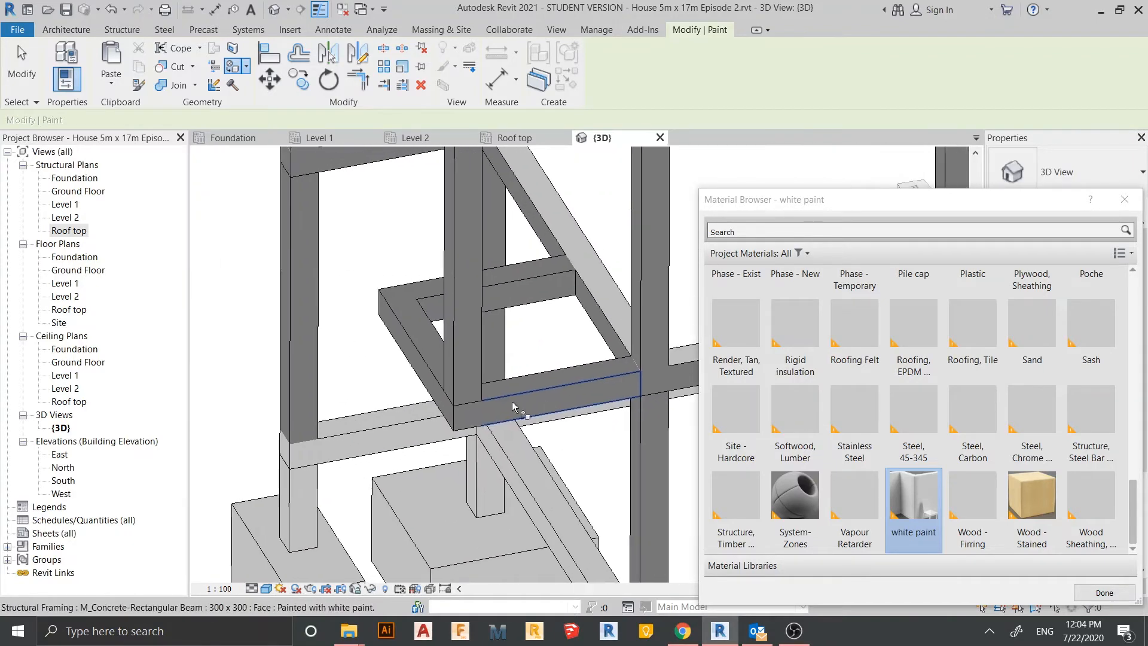
scroll(512, 405, "down", 2)
middle_click_drag(478, 478, 491, 436)
scroll(443, 455, "up", 2)
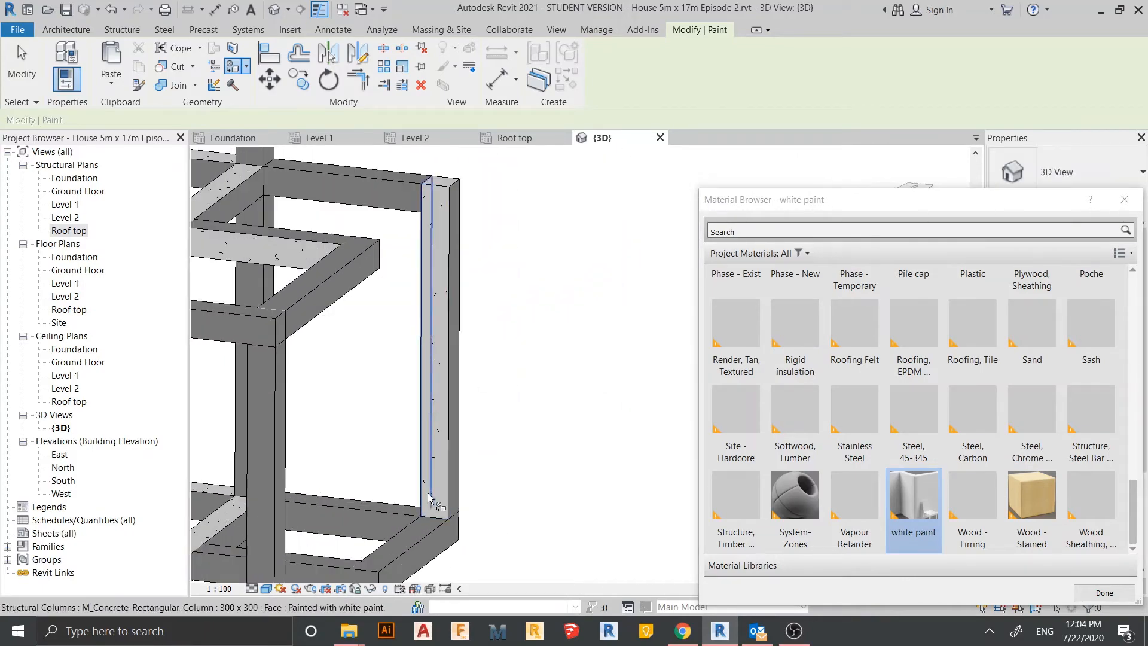
left_click(433, 508)
mouse_move(392, 521)
middle_mouse_down("shift")
mouse_move(495, 512)
mouse_move(526, 365)
mouse_move(453, 366)
mouse_move(451, 335)
mouse_move(495, 353)
middle_mouse_up("shift")
scroll(459, 503, "down", 2)
scroll(451, 325, "up", 2)
scroll(495, 352, "up", 2)
left_click(427, 225)
Apply white paint to the inner face of the outer beam on the upper projecting frame.
scroll(391, 317, "down", 2)
mouse_move(366, 359)
middle_mouse_down("shift")
mouse_move(472, 389)
mouse_move(535, 356)
middle_mouse_up("shift")
scroll(535, 359, "down", 2)
middle_click_drag(628, 157, 256, 351)
scroll(488, 322, "up", 2)
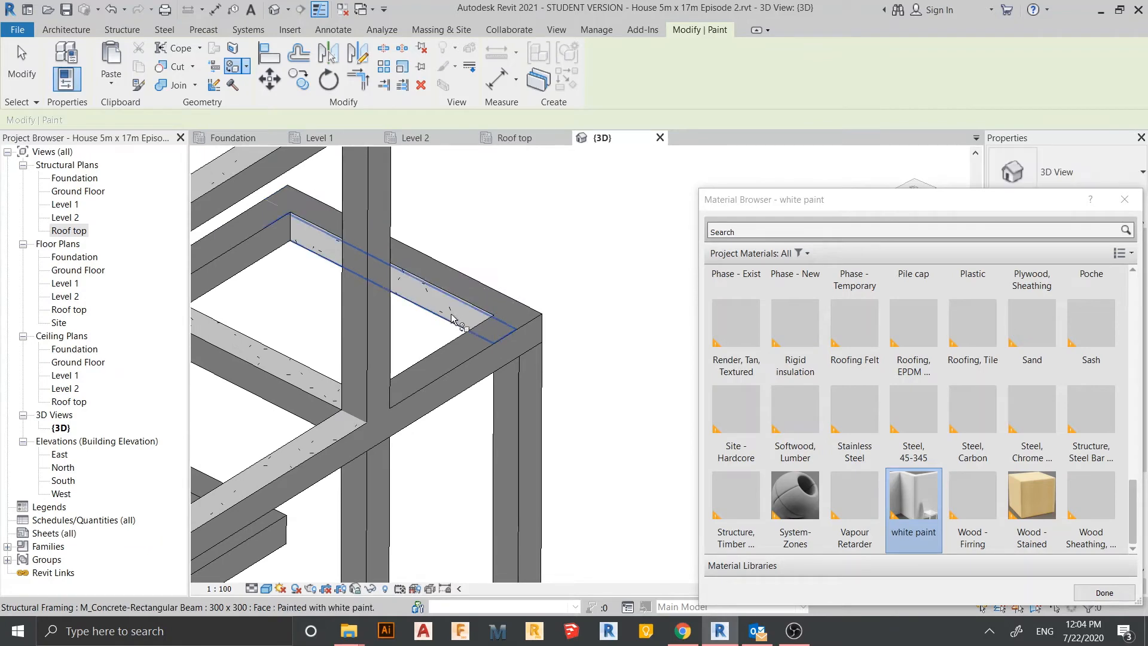
left_click(459, 312)
Apply white paint to the undersides of the side and front beams on the roof overhang.
scroll(464, 312, "down", 2)
mouse_move(464, 312)
middle_mouse_down()
mouse_move(532, 216)
mouse_move(397, 313)
mouse_move(434, 318)
mouse_move(690, 581)
middle_mouse_up()
scroll(687, 577, "down", 2)
middle_click_drag(397, 386, 457, 429)
middle_click_drag(457, 428, 365, 311, "shift")
middle_click_drag(418, 346, 455, 354)
scroll(436, 492, "up", 3)
scroll(594, 335, "up", 3)
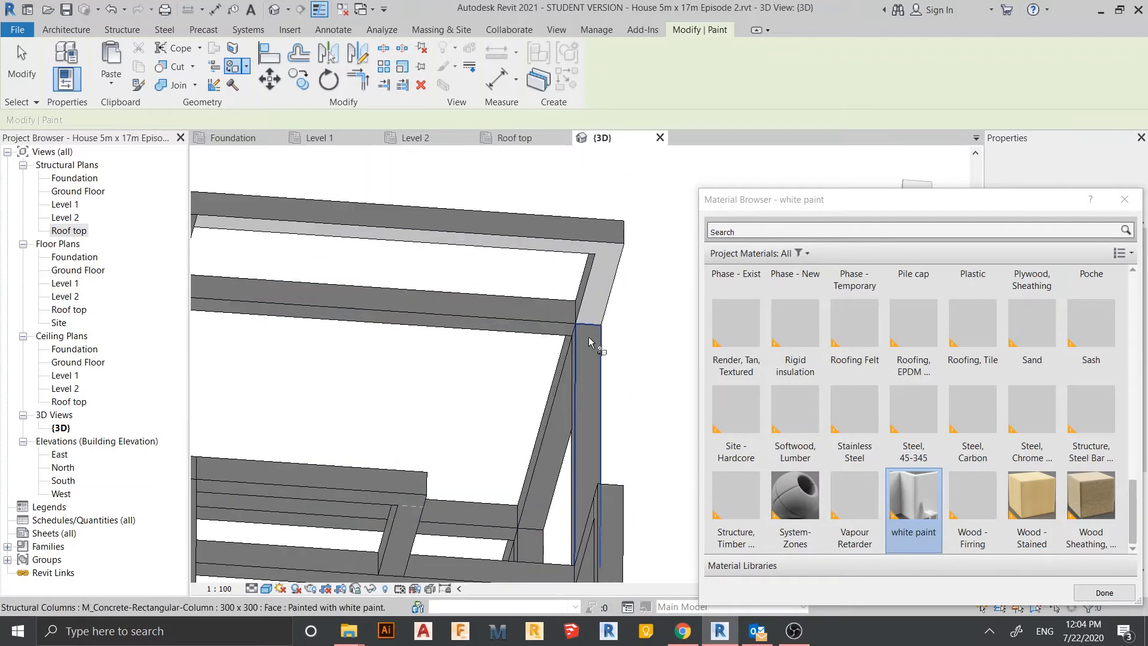
left_click(594, 295)
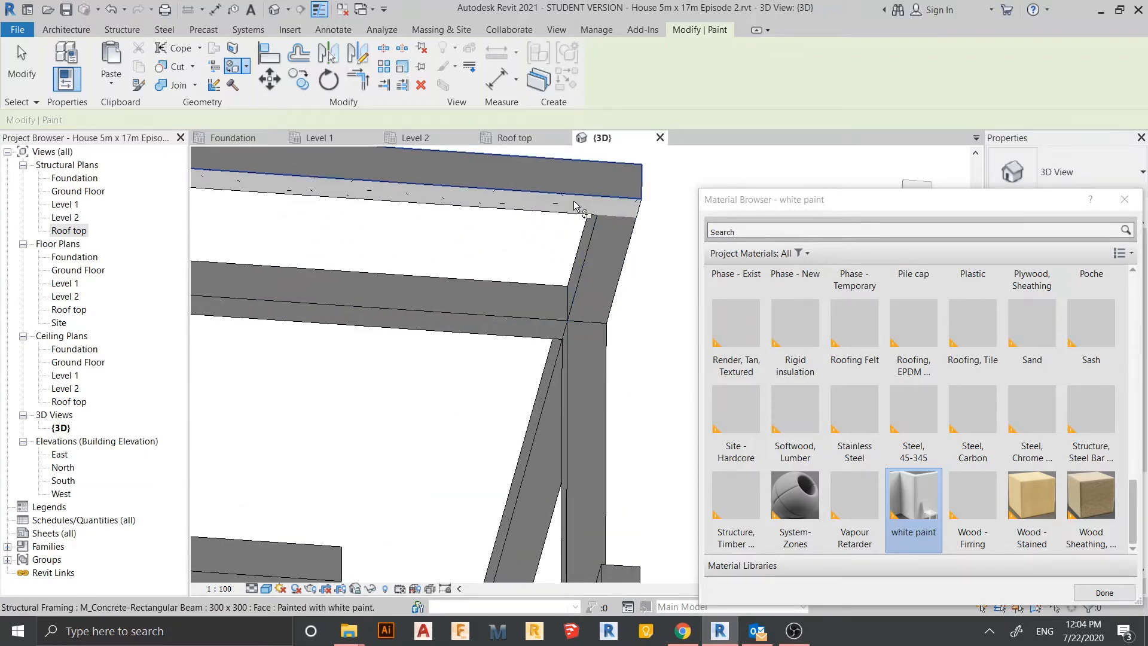
left_click(572, 209)
Examine the new column's top and the whole painted structural frame in 3D, leaving the Paint command.
scroll(558, 237, "down", 3)
mouse_move(558, 251)
middle_mouse_down("shift")
mouse_move(545, 411)
mouse_move(481, 422)
middle_mouse_up("shift")
scroll(545, 411, "down", 3)
scroll(479, 423, "up", 4)
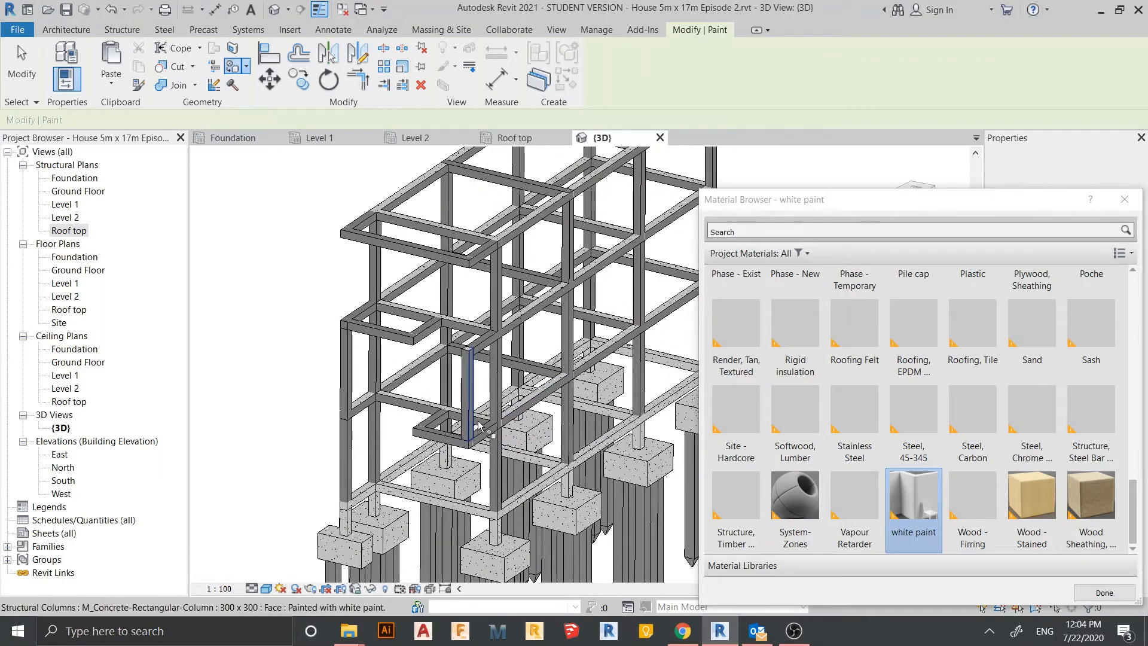
scroll(478, 425, "up", 5)
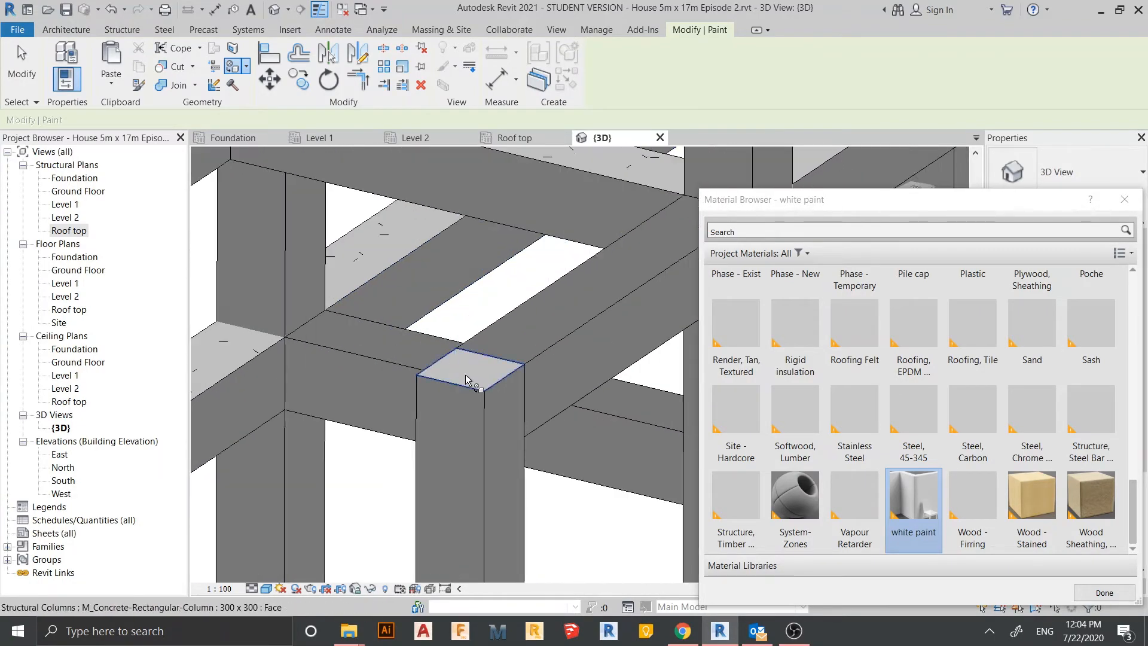
key("Escape")
scroll(472, 383, "down", 5)
middle_click_drag(516, 403, 562, 274)
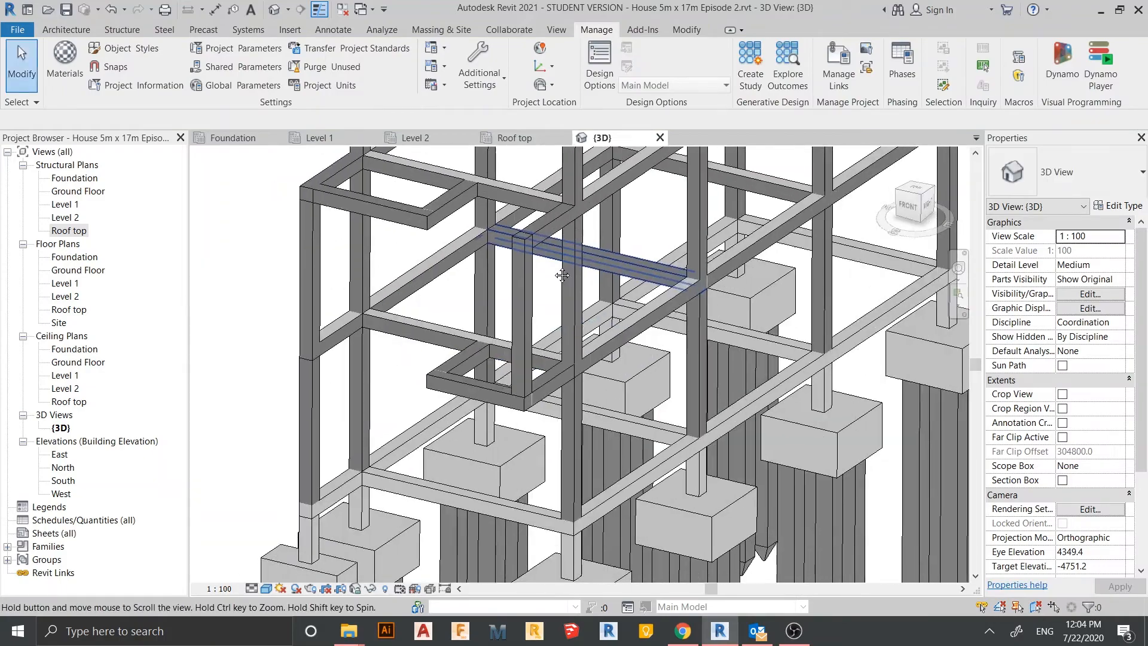
scroll(562, 274, "down", 2)
mouse_move(609, 383)
middle_mouse_down("shift")
mouse_move(802, 361)
mouse_move(807, 466)
mouse_move(622, 383)
middle_mouse_up("shift")
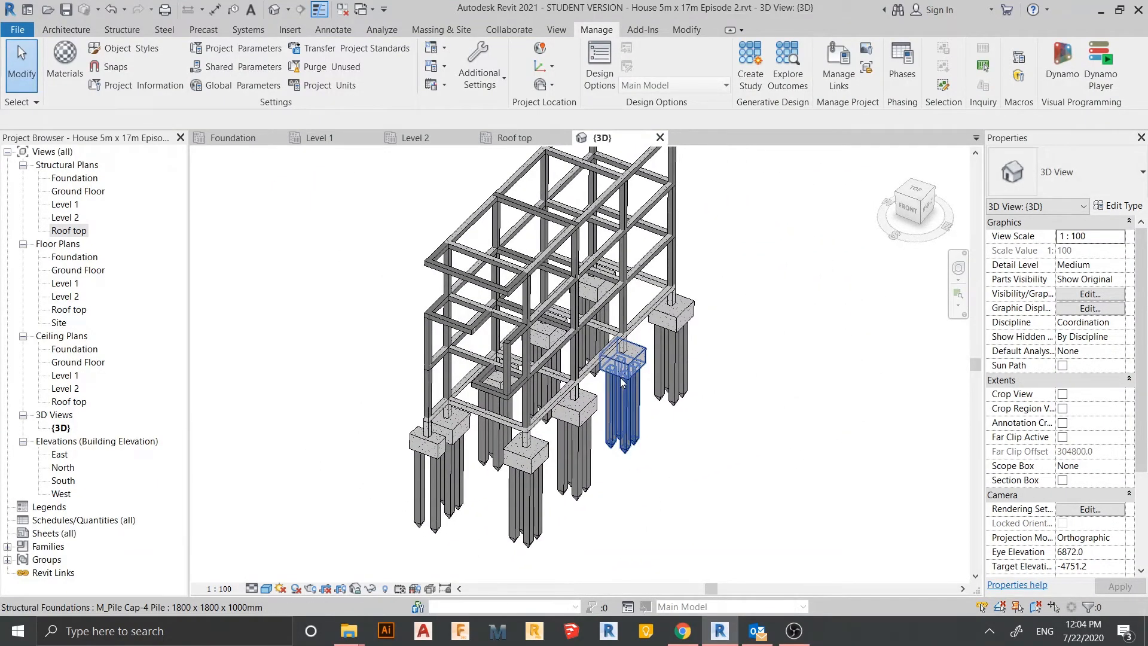
middle_click_drag(697, 442, 775, 432)
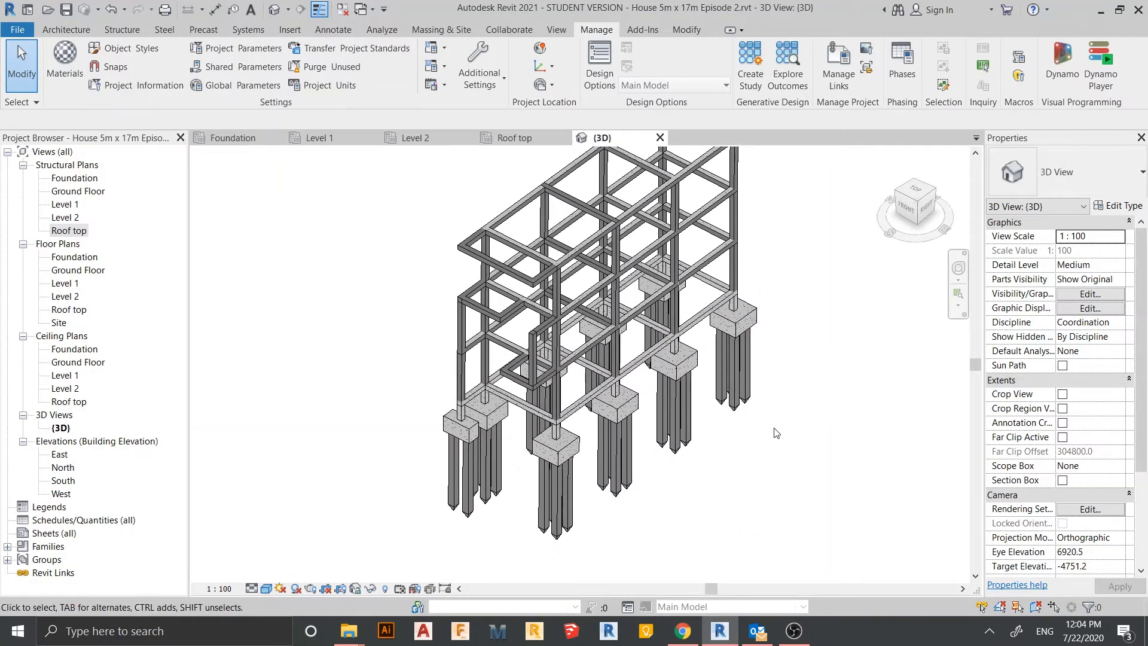
mouse_move(426, 374)
middle_mouse_down()
mouse_move(418, 364)
mouse_move(428, 367)
middle_mouse_up()
middle_click_drag(637, 438, 622, 472)
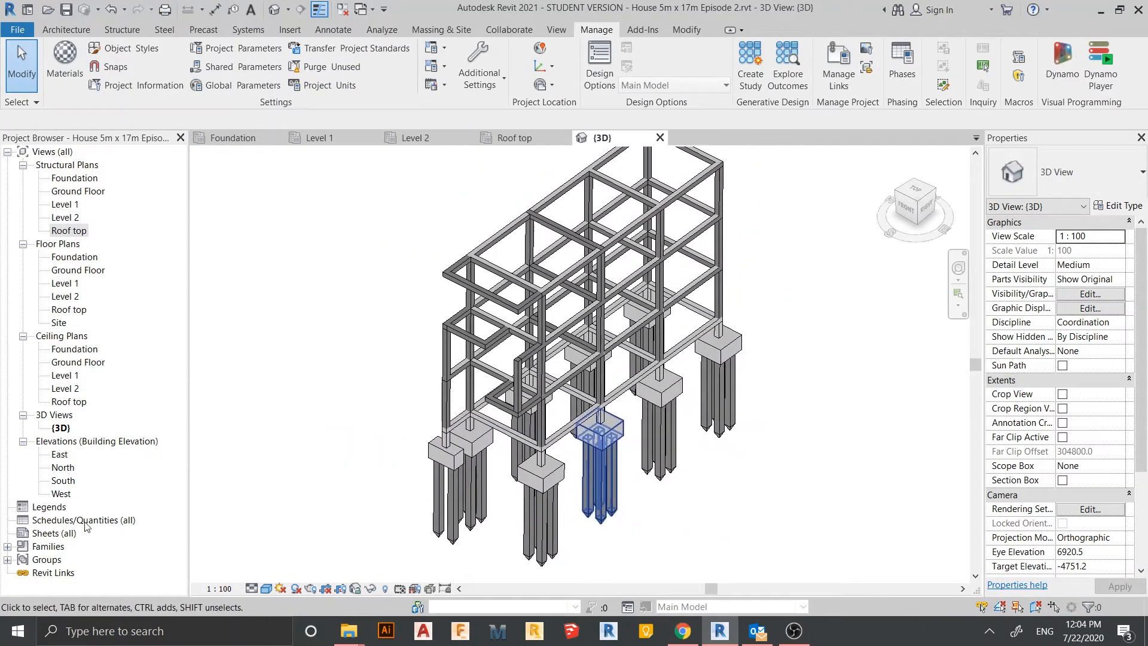
Duplicate the default {3D} view of the structural frame.
middle_click_drag(432, 516, 431, 478)
middle_click_drag(550, 472, 704, 412)
left_click(65, 431)
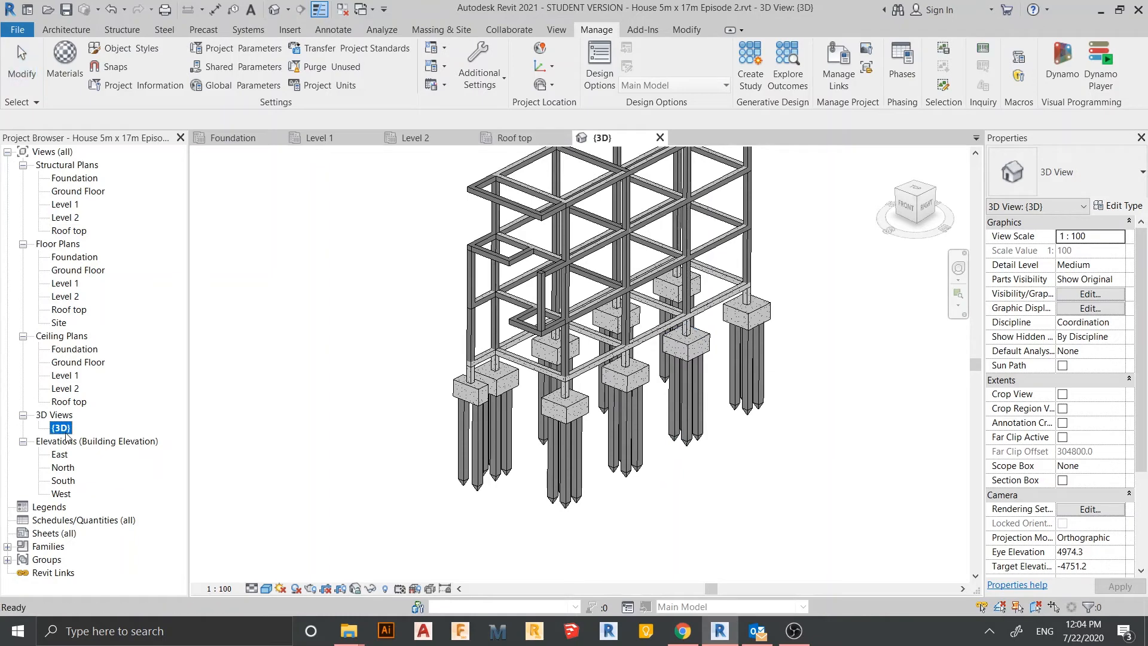
right_click(64, 432)
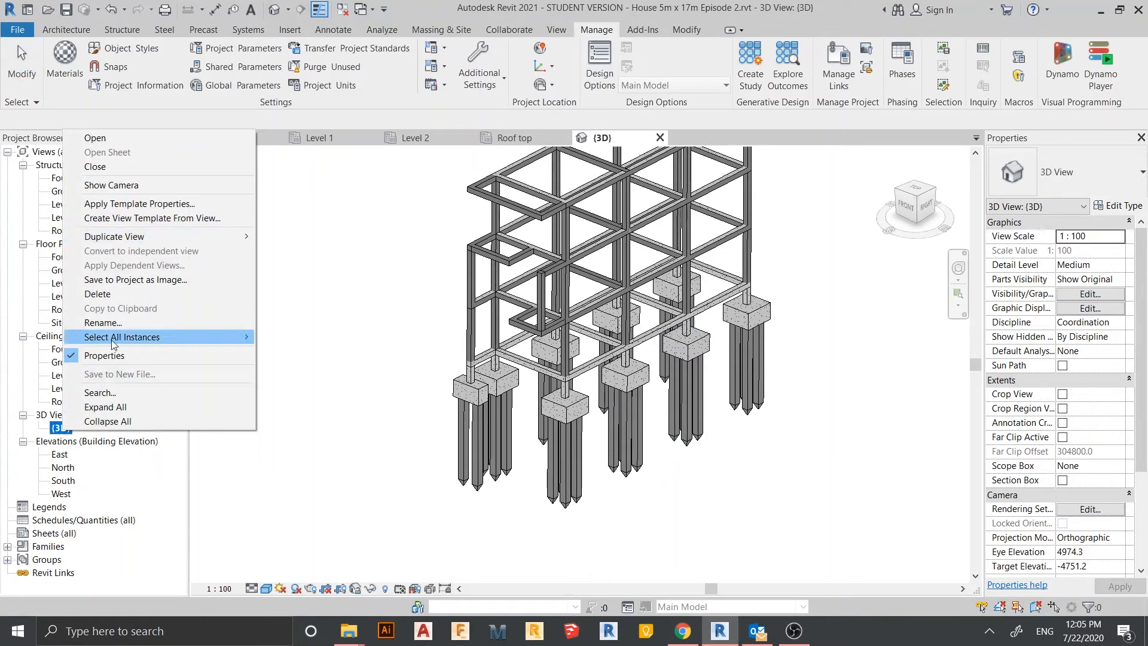
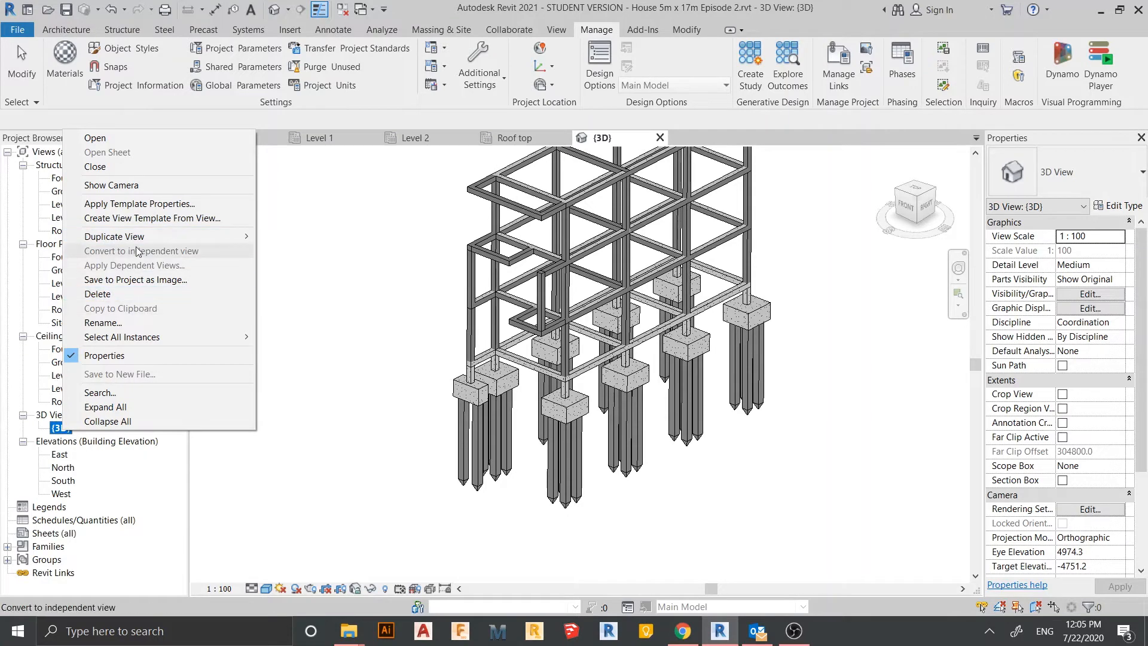
mouse_move(127, 235)
left_click(366, 252)
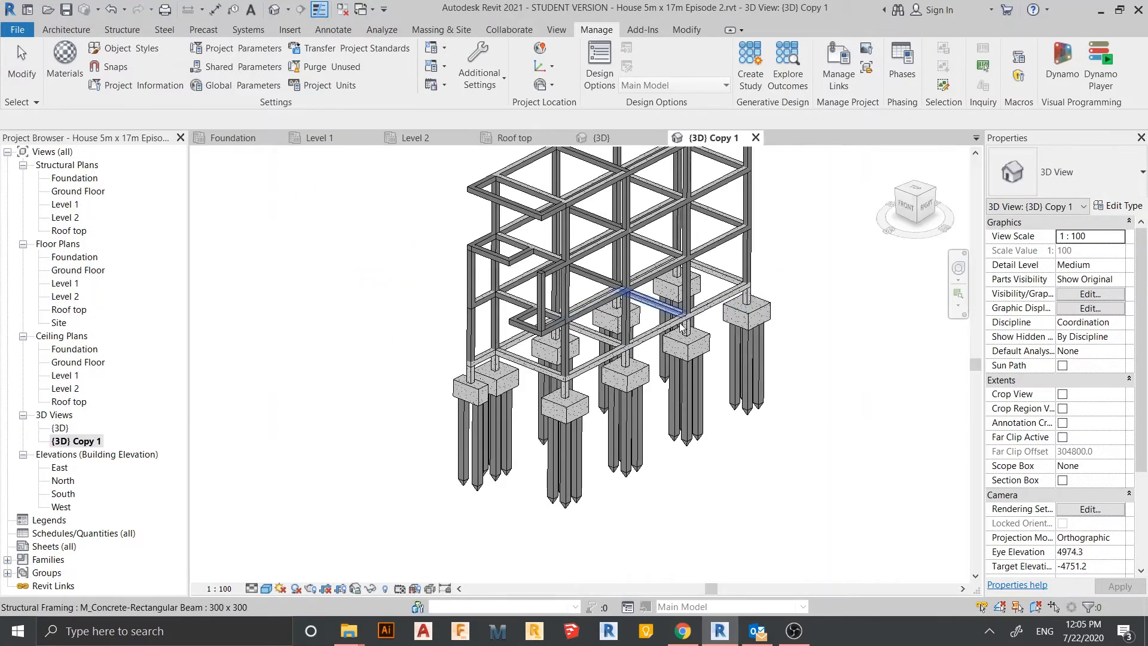
Rename the duplicated 3D view as 3D structure.
right_click(89, 444)
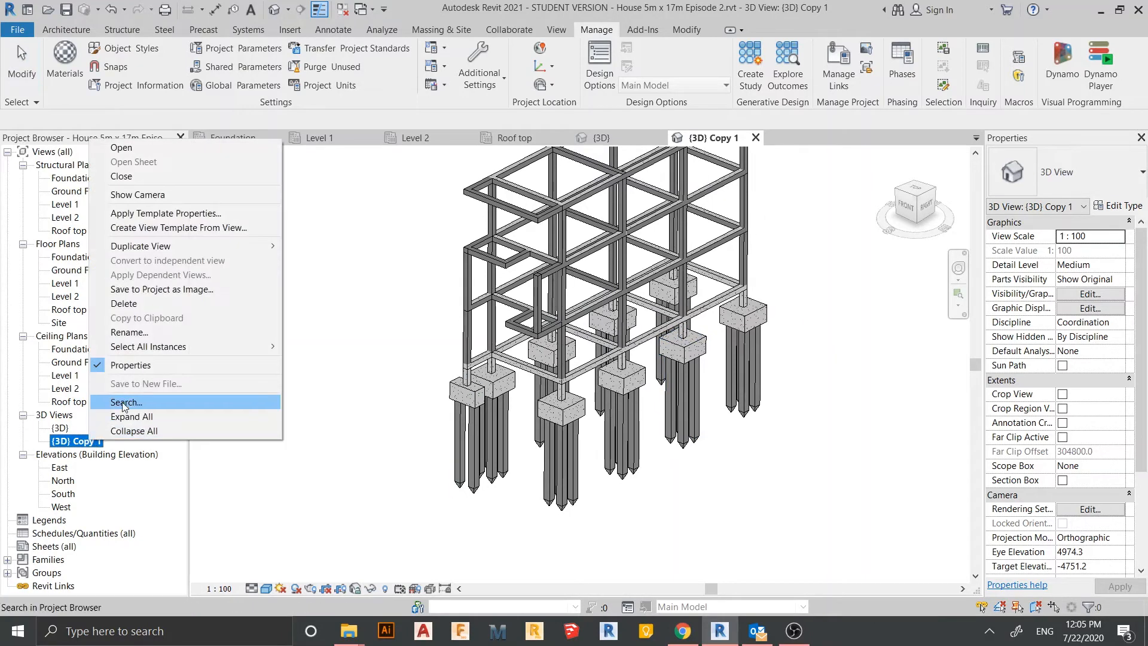
left_click(159, 331)
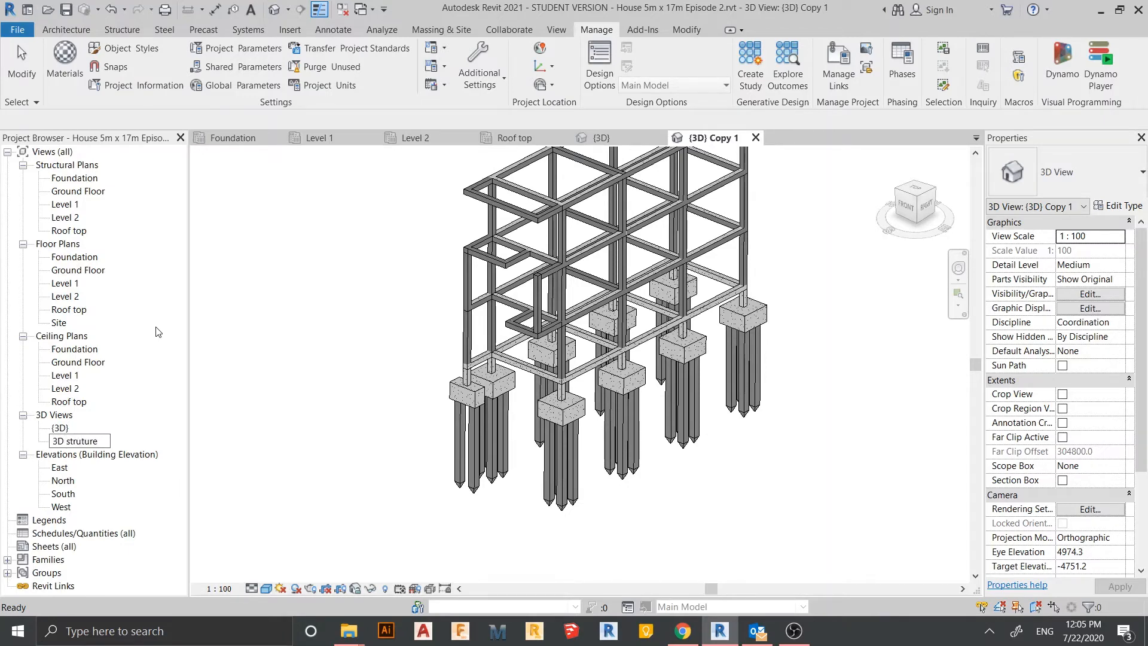
key("Return")
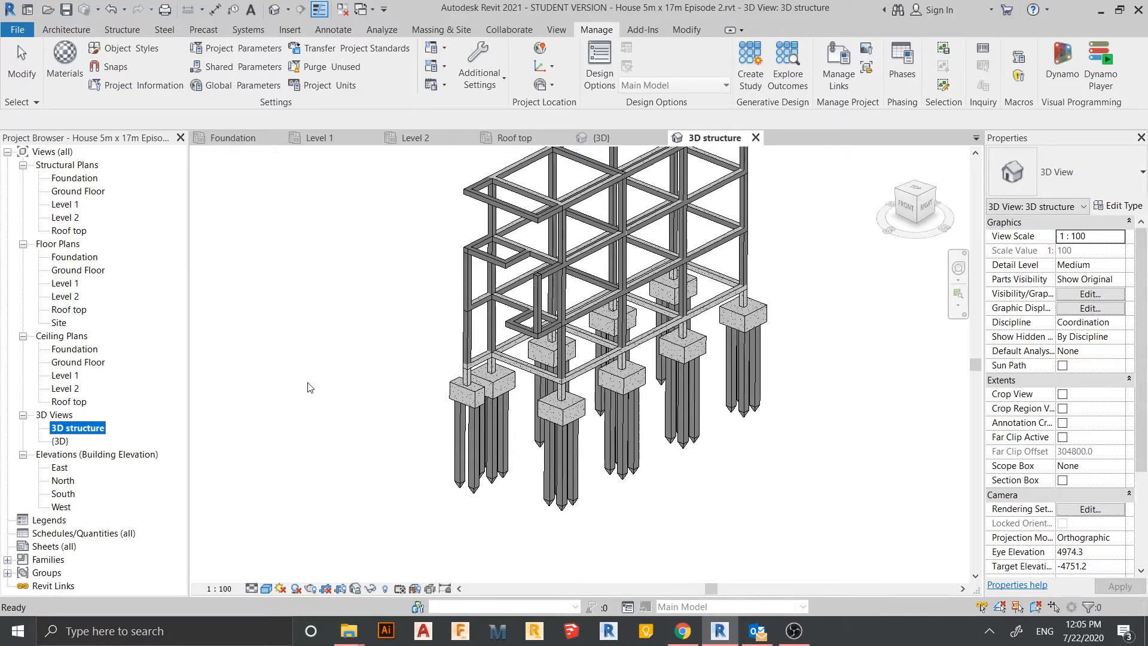
Open the visibility and graphic overrides of the 3D structure view and filter the model categories to the Structure discipline only.
scroll(357, 372, "down", 2)
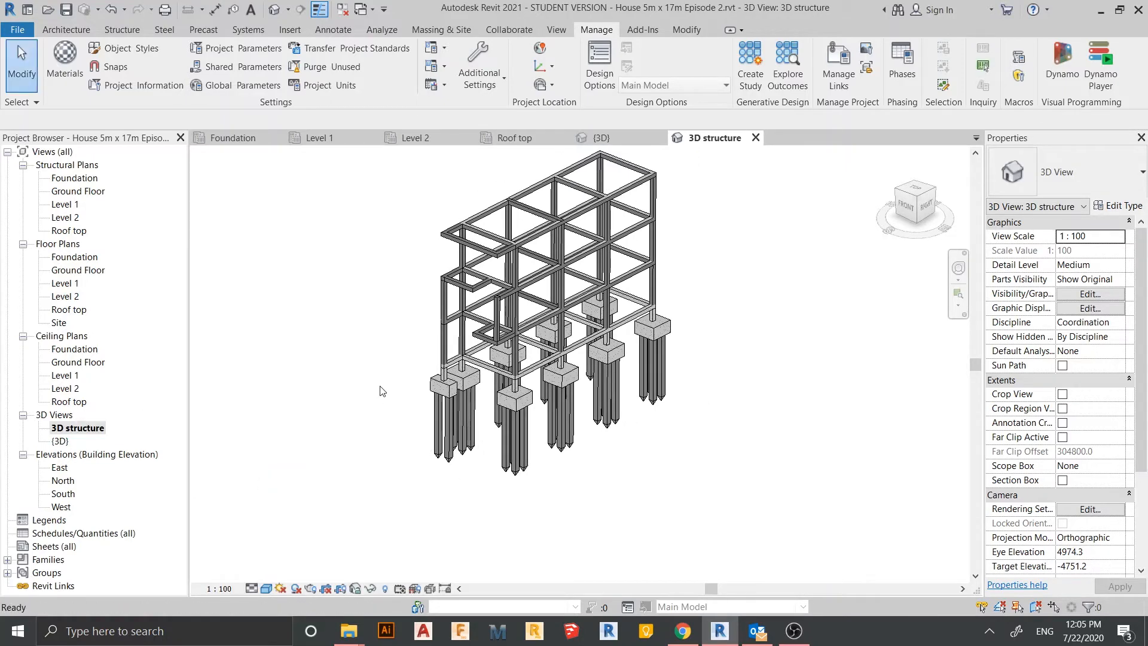
key("v")
key("v")
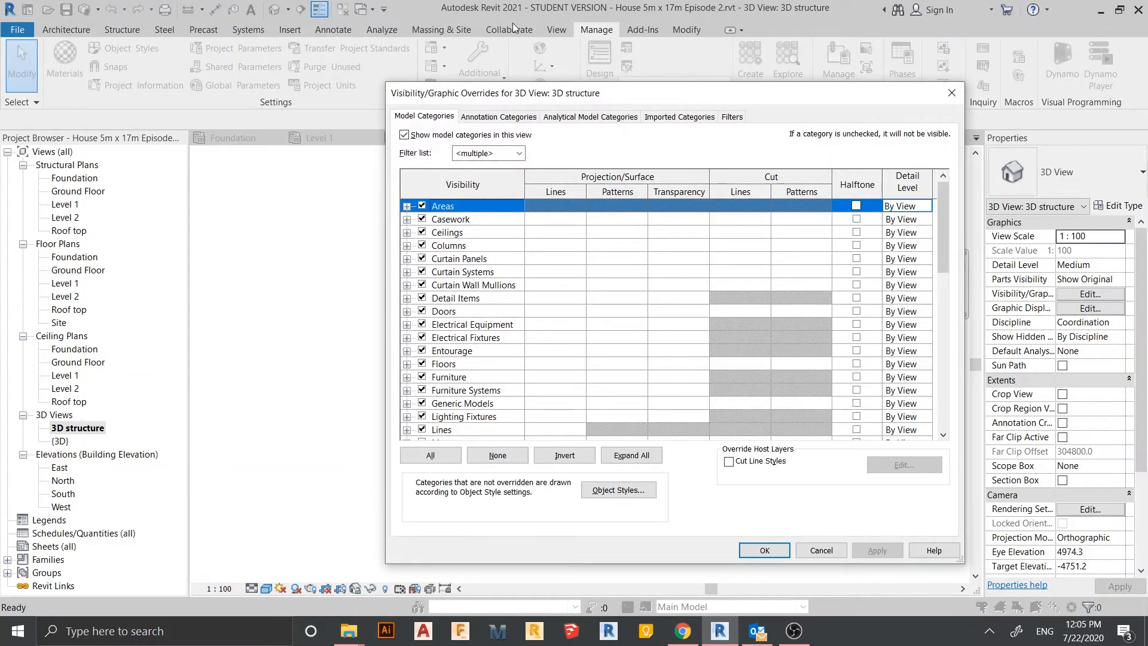
left_click_drag(636, 87, 733, 44)
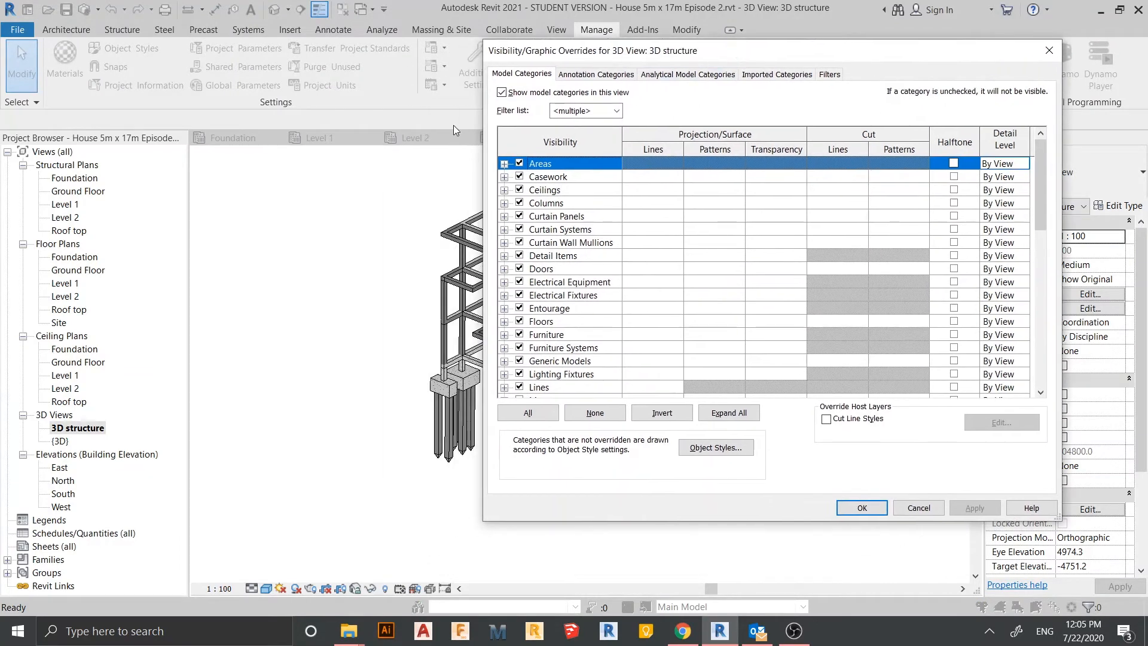
left_click(610, 111)
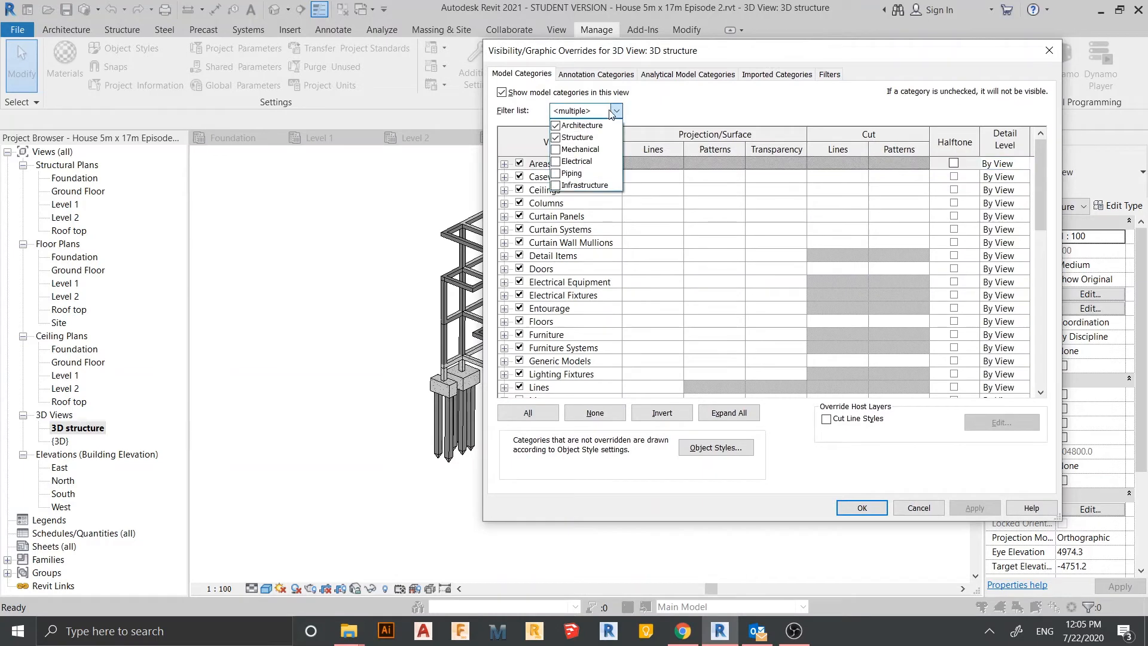
left_click(556, 125)
left_click(689, 149)
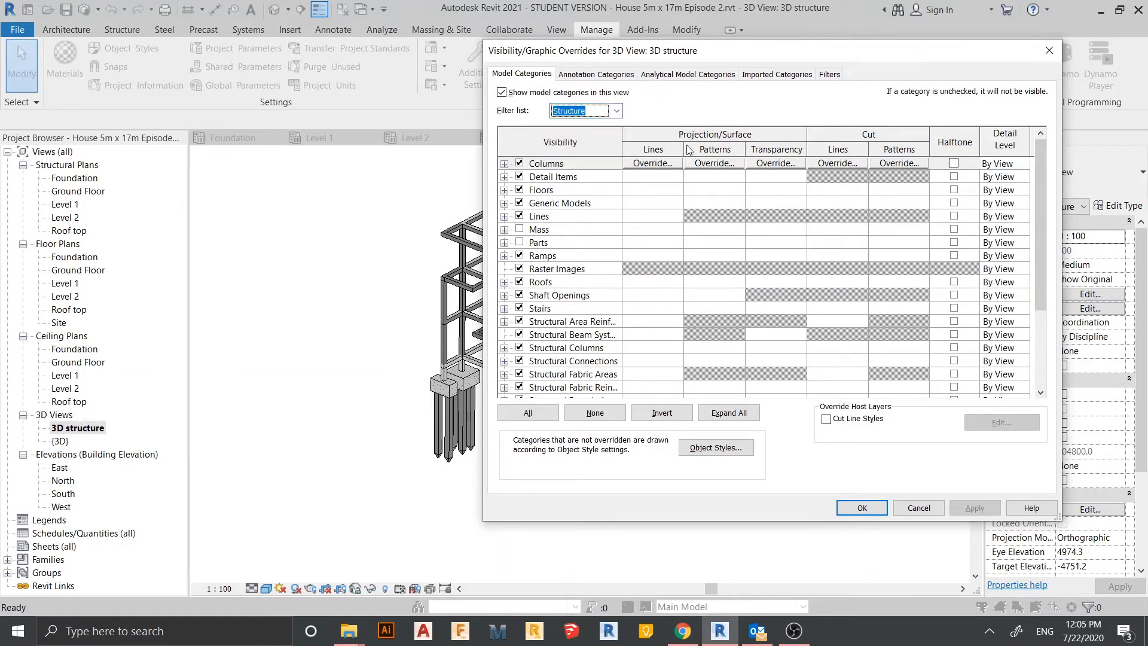
Select all listed structure categories and turn off their visibility in the 3D structure view.
left_click(528, 413)
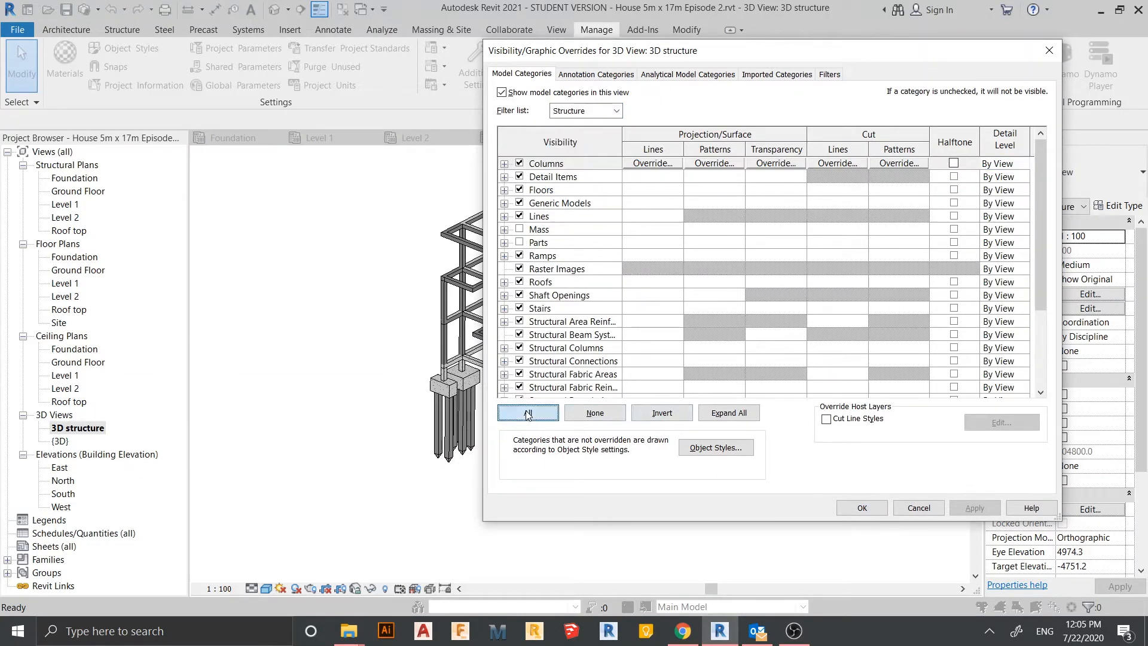
left_click(547, 392)
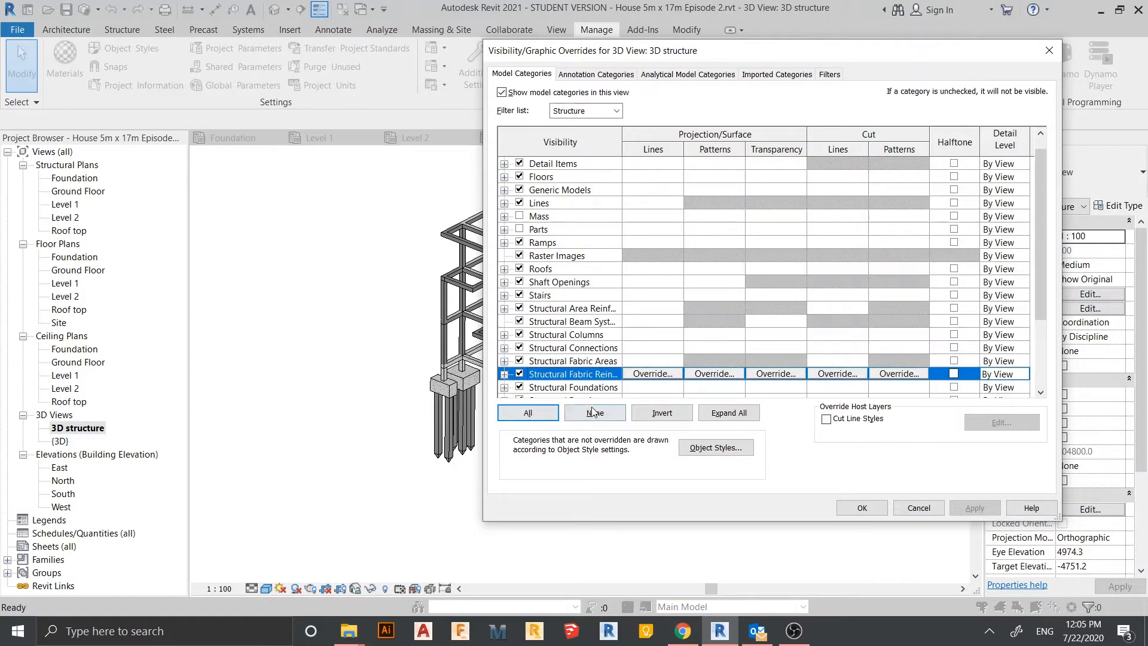
left_click(593, 413)
left_click(550, 411)
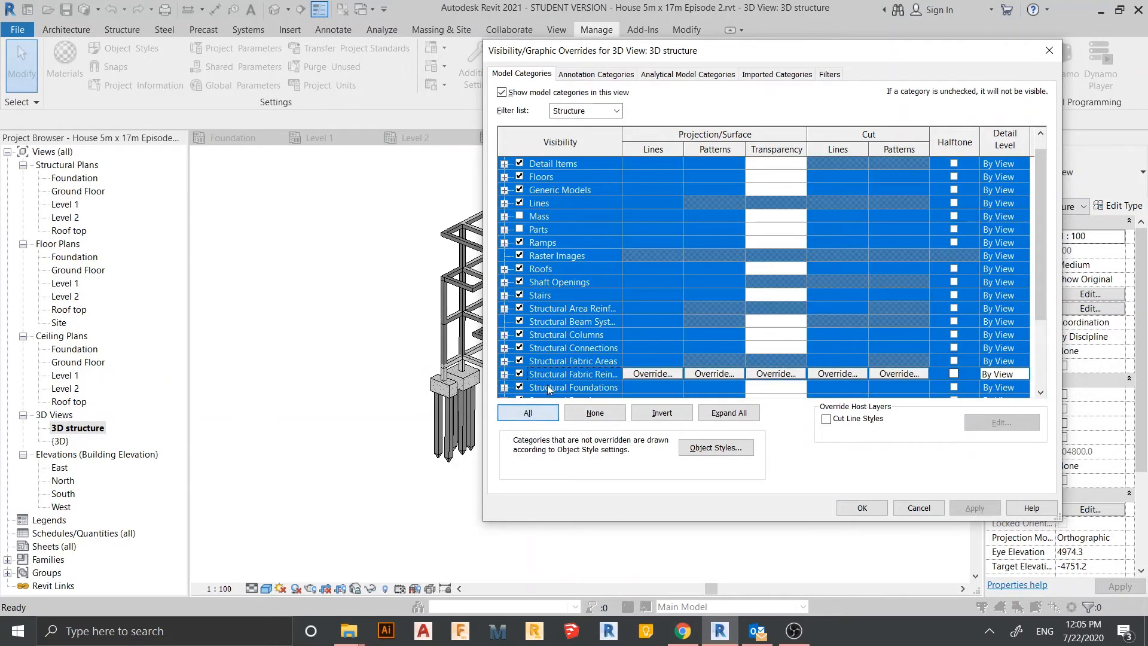
left_click(589, 414)
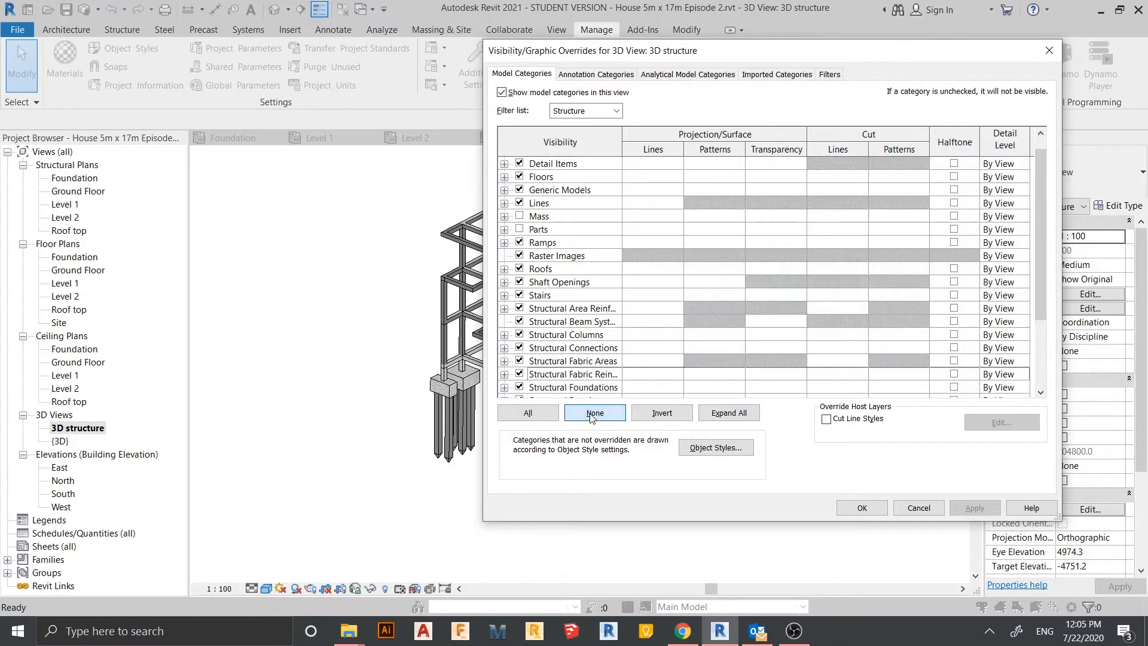
scroll(556, 413, "down", 2)
left_click(528, 412)
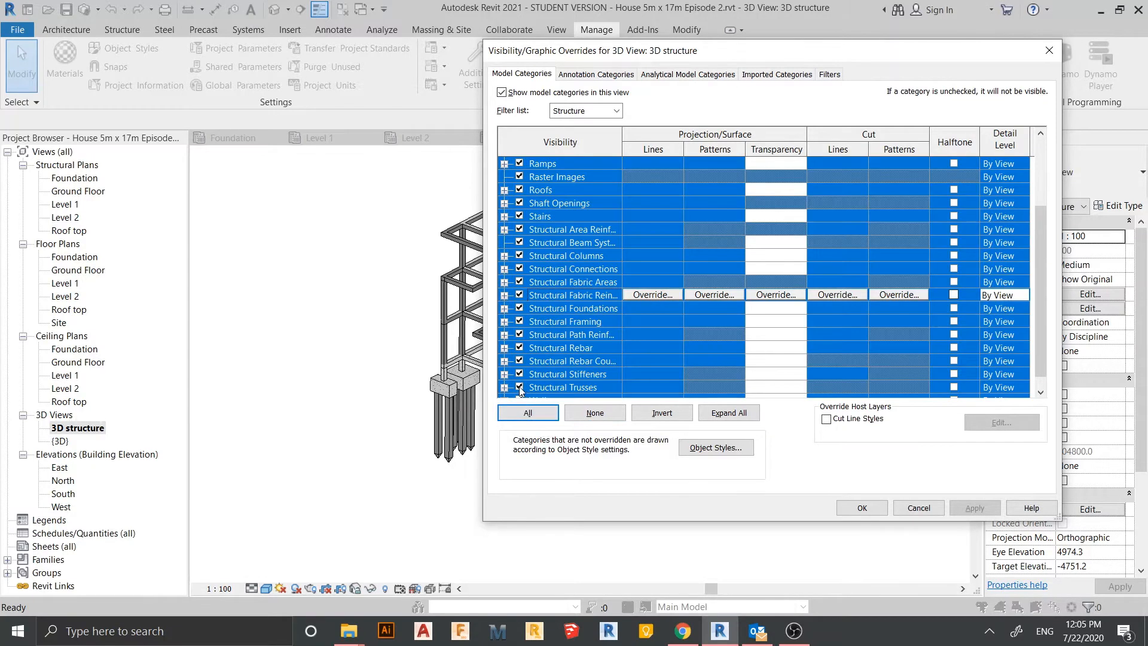
left_click(595, 412)
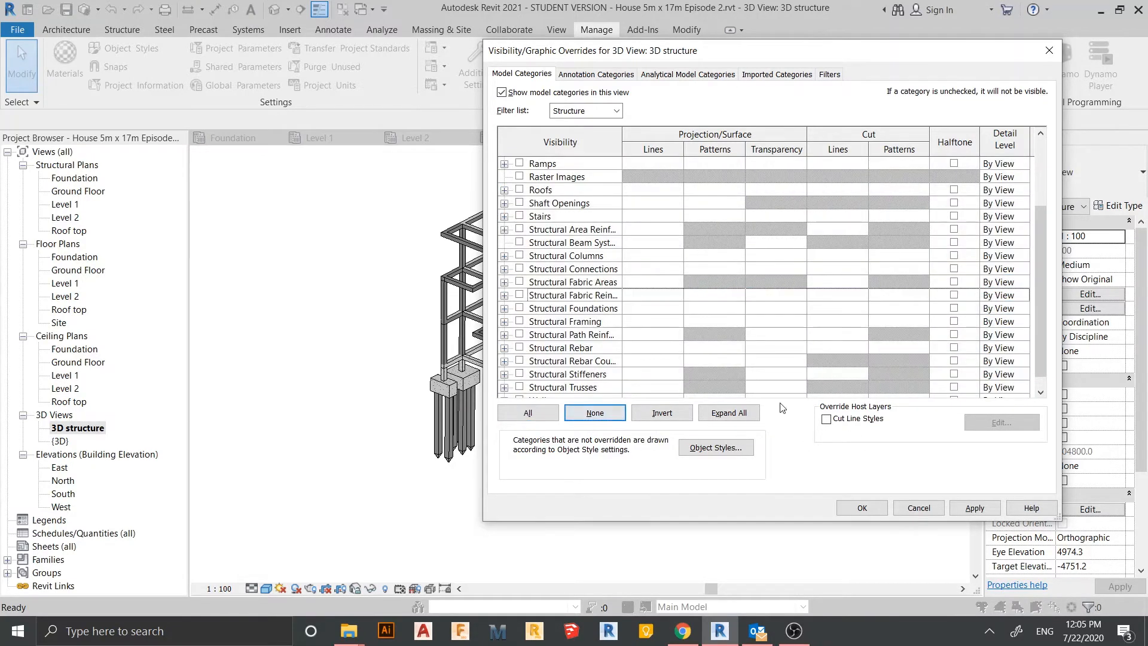
Turn on visibility for structural trusses, stiffeners, rebar couplers, rebar, path reinforcement, framing and foundations.
scroll(595, 306, "down", 1)
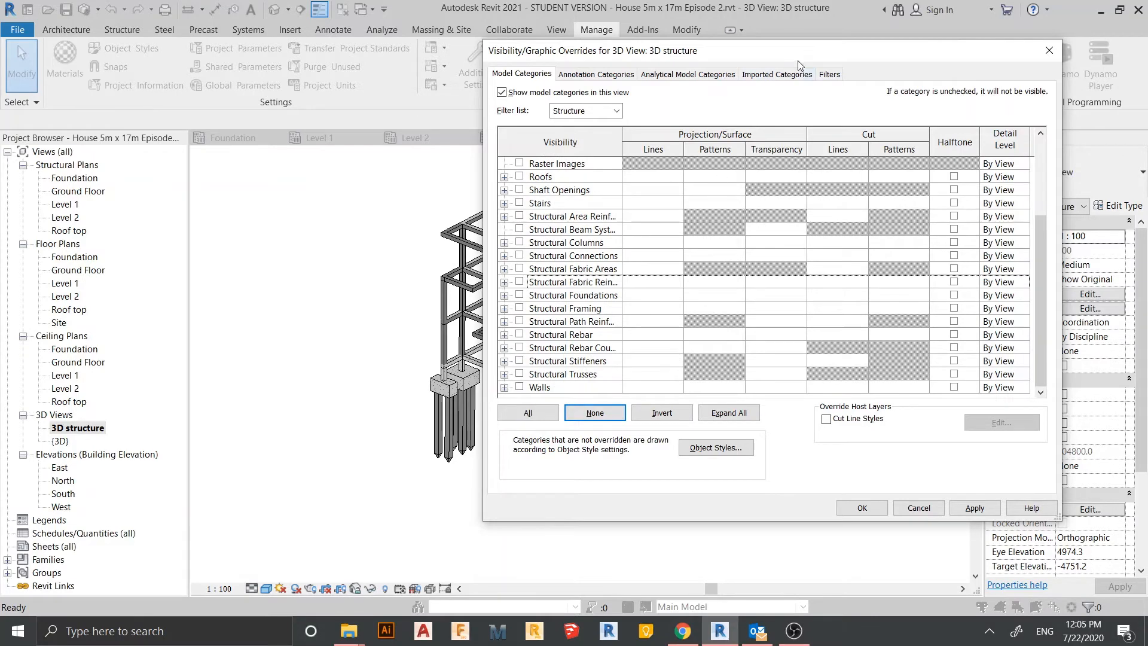
left_click_drag(797, 60, 766, 38)
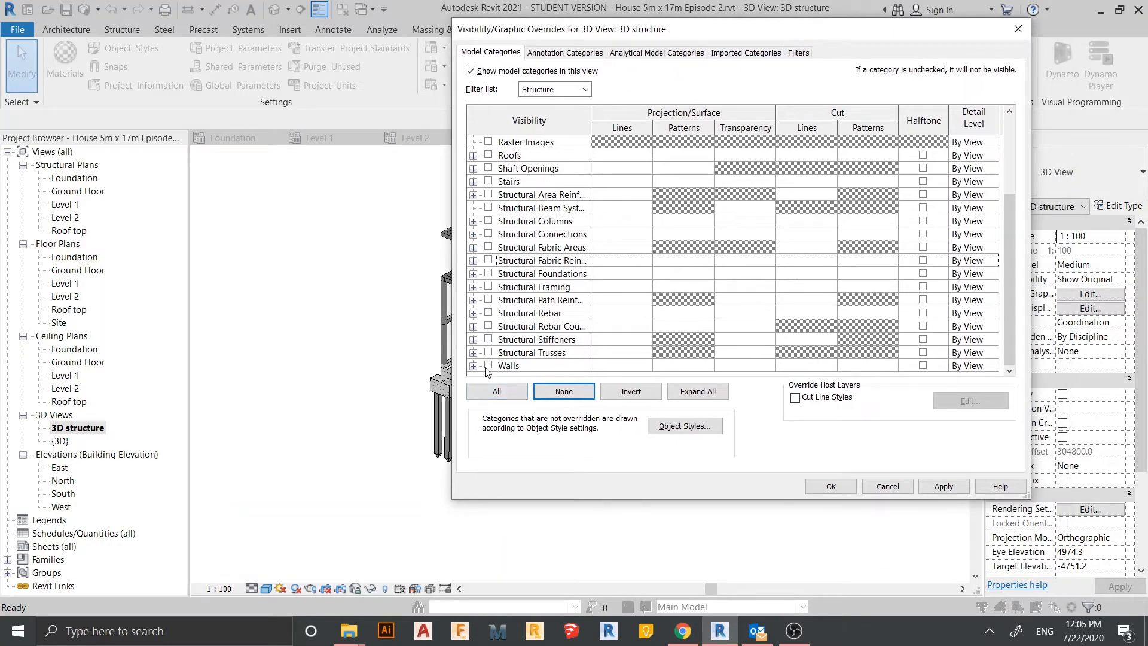
left_click(488, 352)
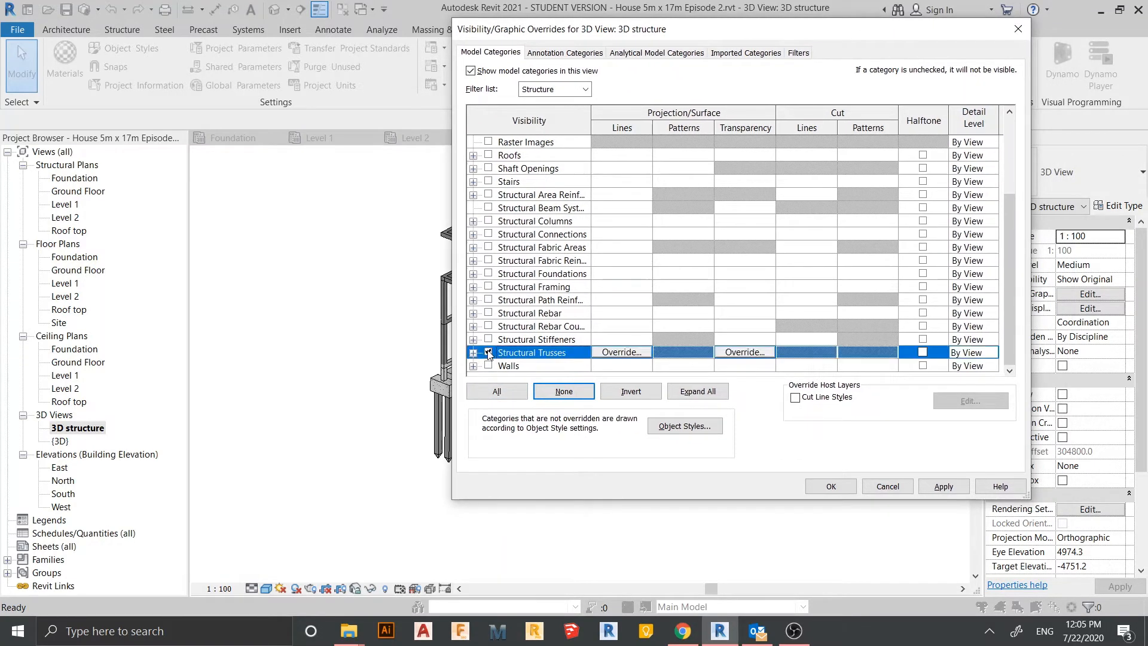
left_click(489, 339)
left_click(489, 326)
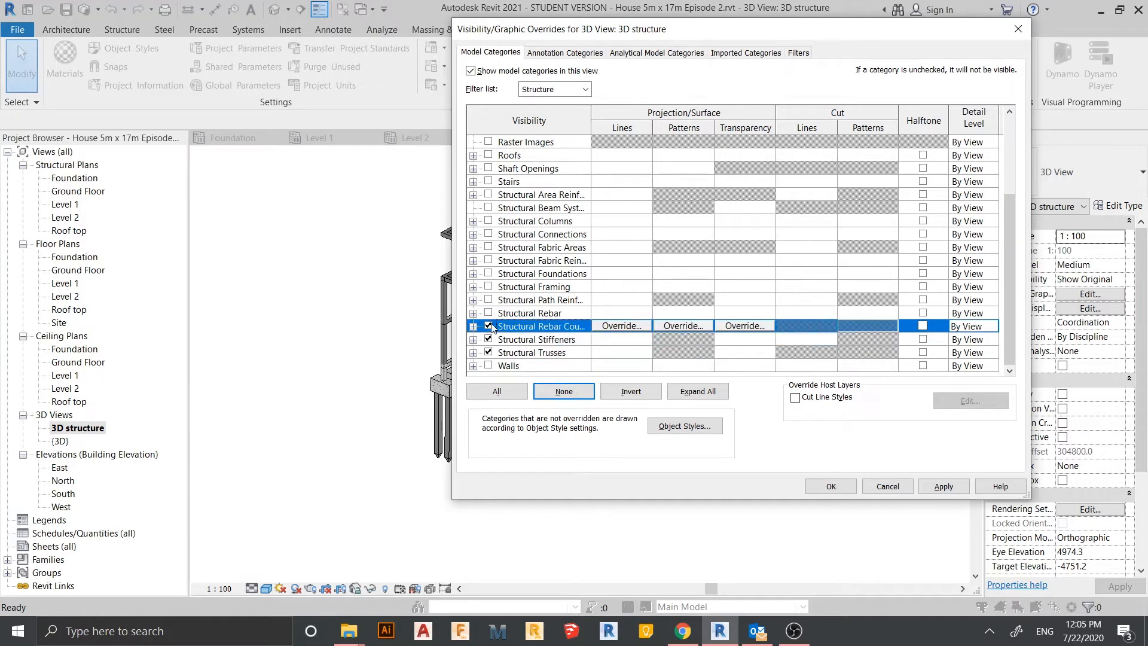
left_click(488, 313)
left_click(488, 299)
left_click(489, 286)
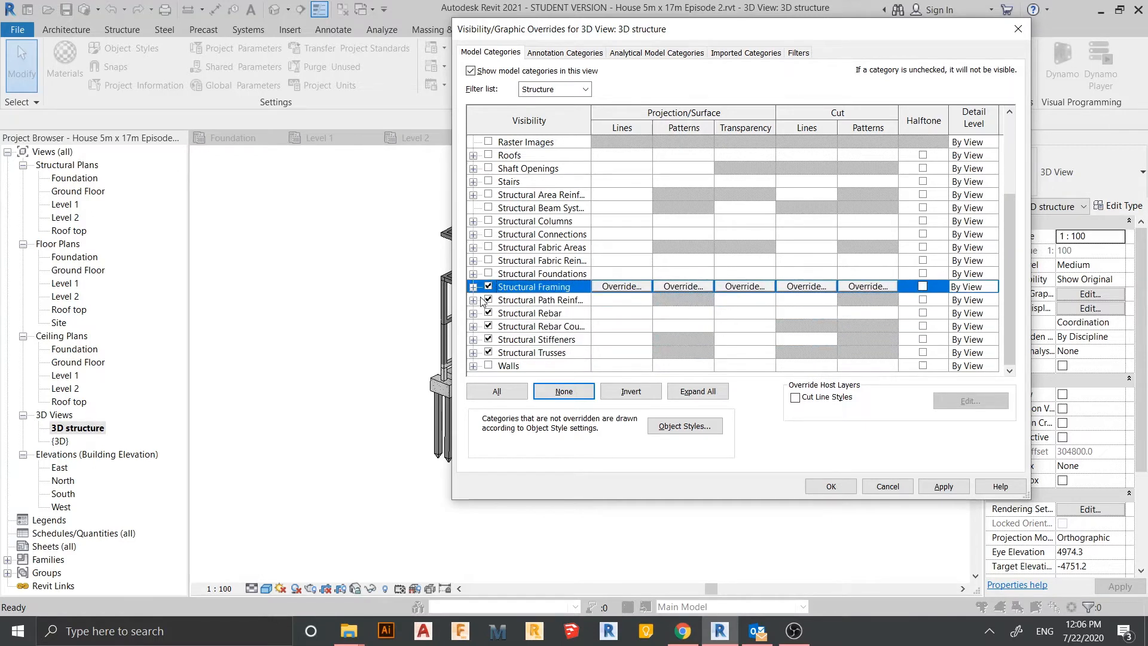
scroll(485, 302, "up", 1)
left_click(488, 287)
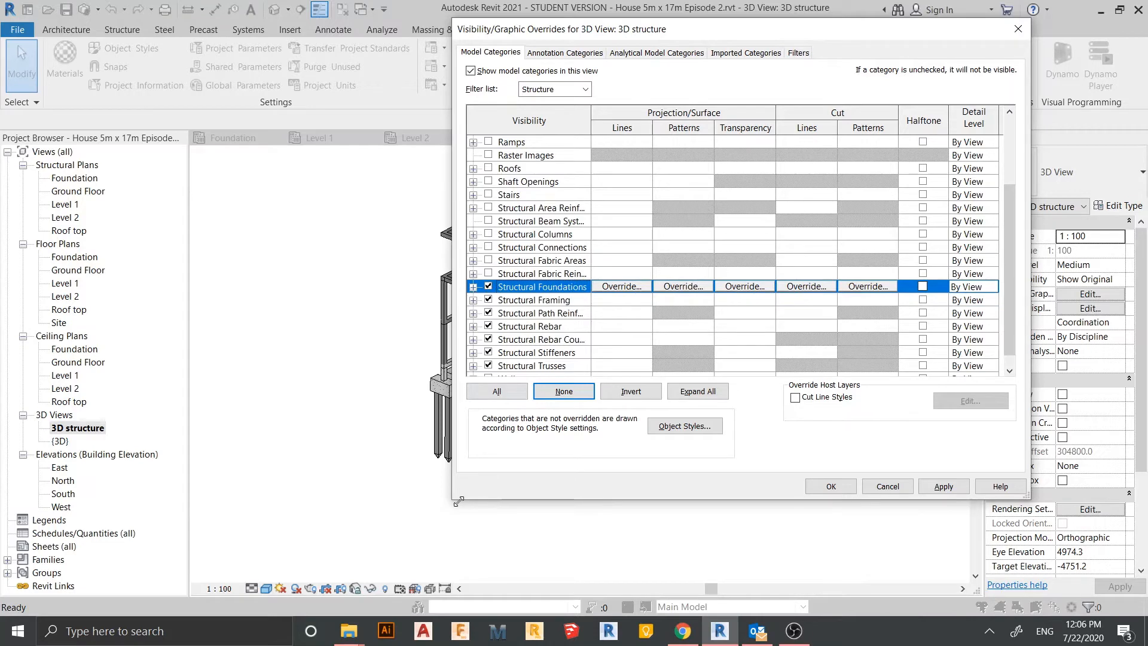
Enlarge the overrides dialog and turn on visibility for structural fabric reinforcement, fabric areas, connections, columns, beam systems and area reinforcement.
left_click_drag(458, 501, 365, 581)
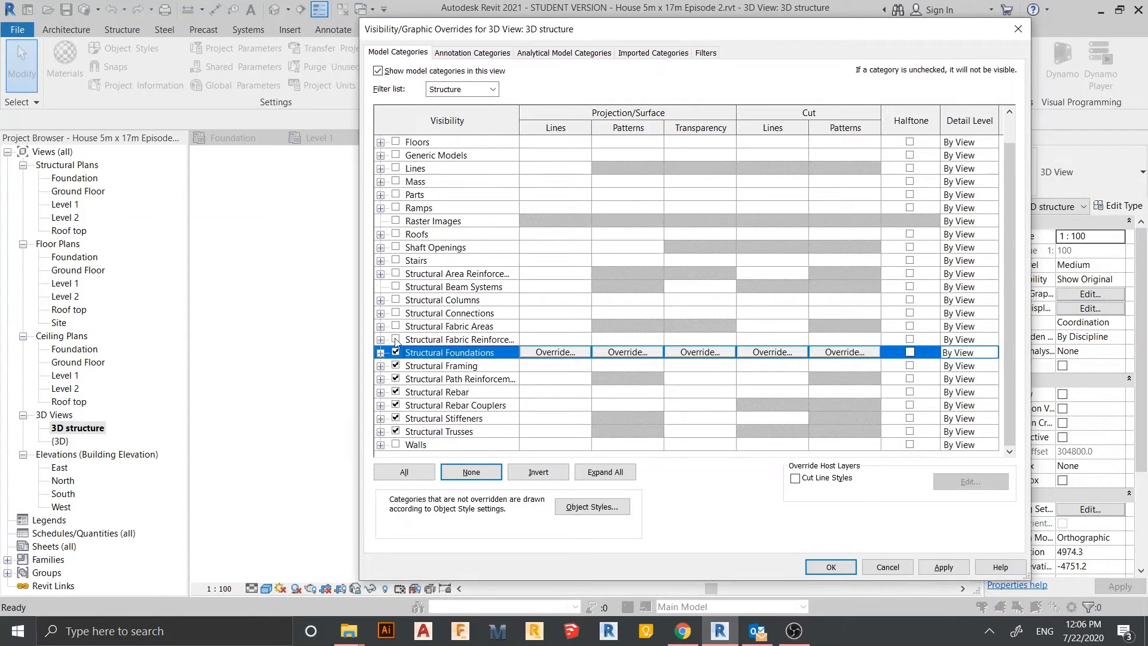
left_click(396, 339)
left_click(396, 326)
left_click(396, 313)
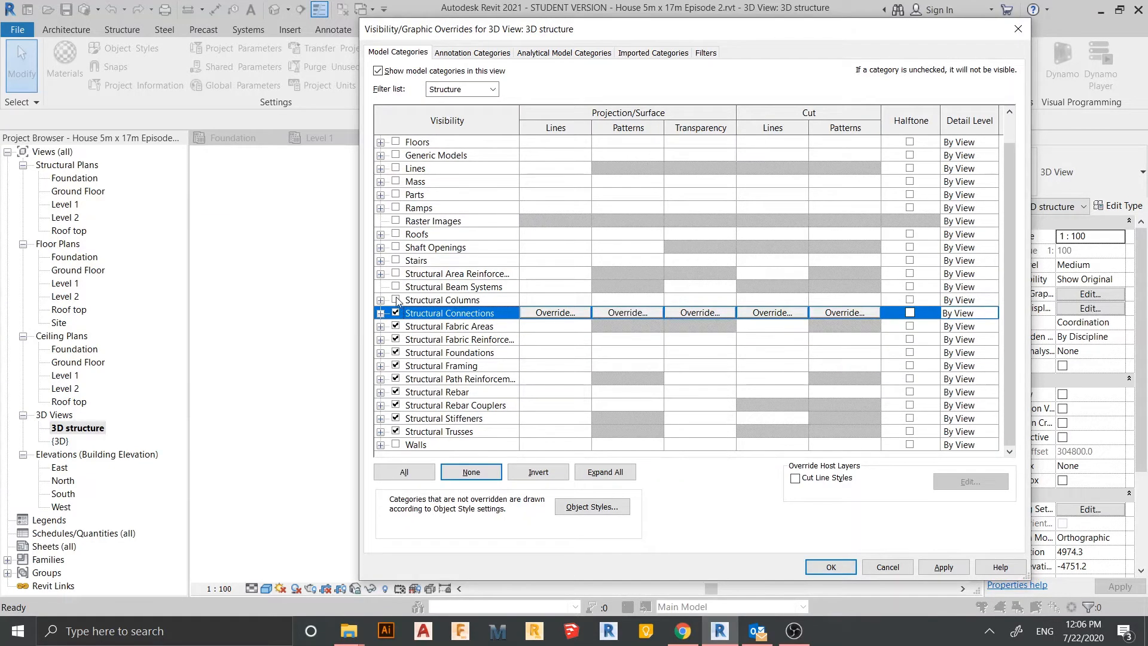
left_click(395, 300)
left_click(396, 287)
left_click(395, 274)
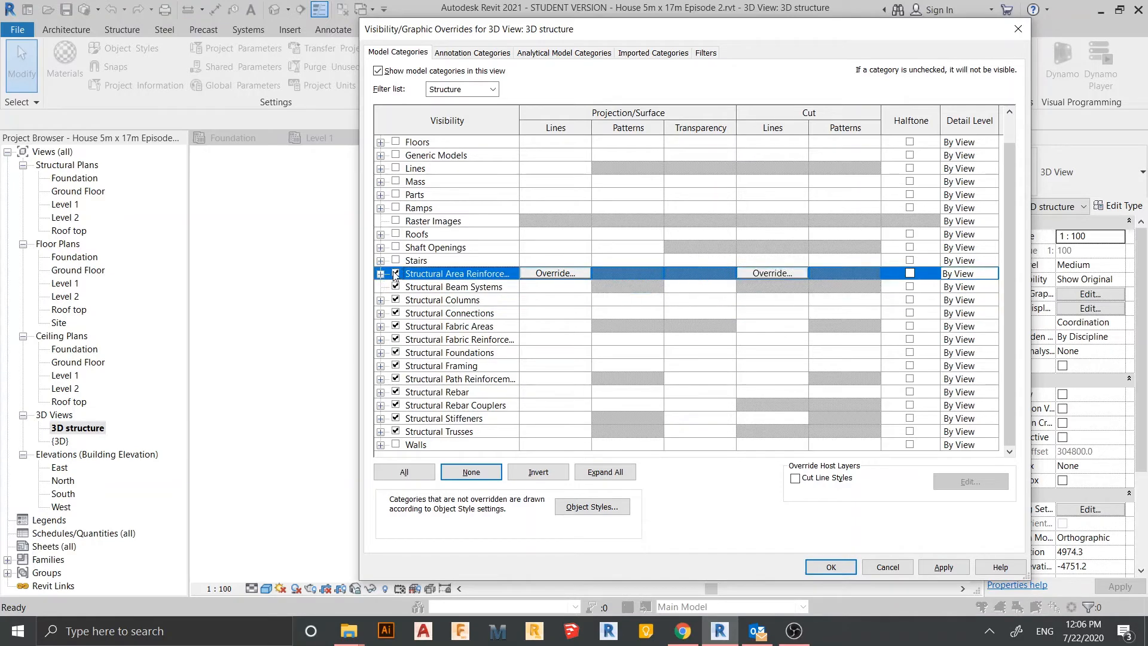
Turn on visibility for stairs, roofs, ramps, floors and columns, and apply the overrides to the 3D structure view.
left_click(395, 261)
left_click(395, 234)
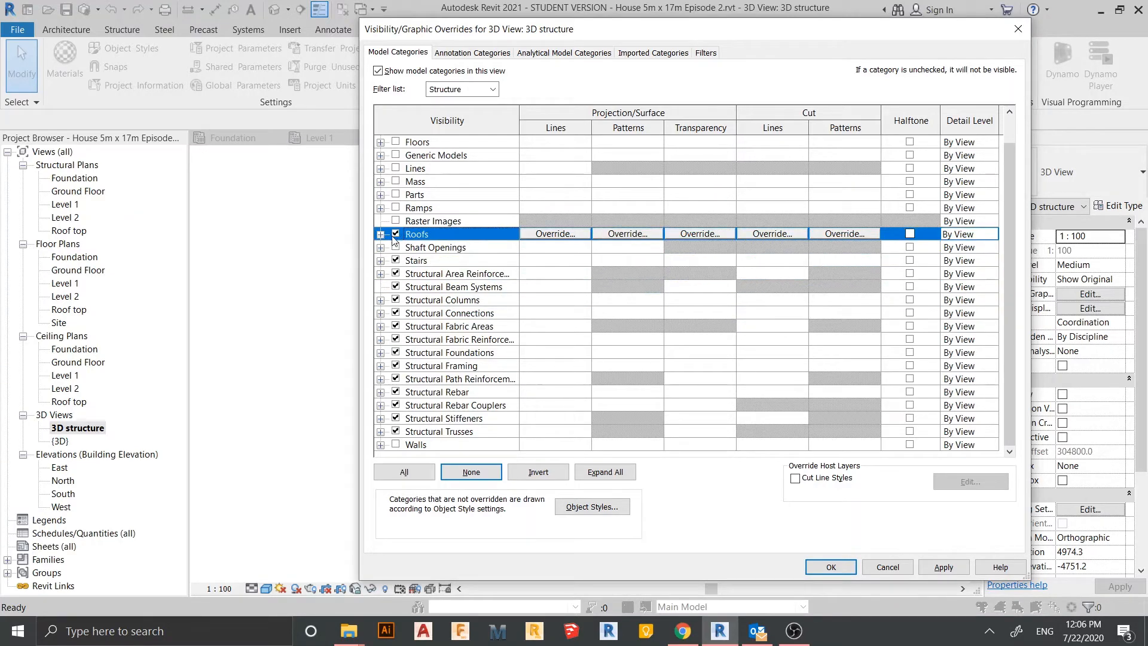
left_click(395, 208)
scroll(418, 251, "up", 2)
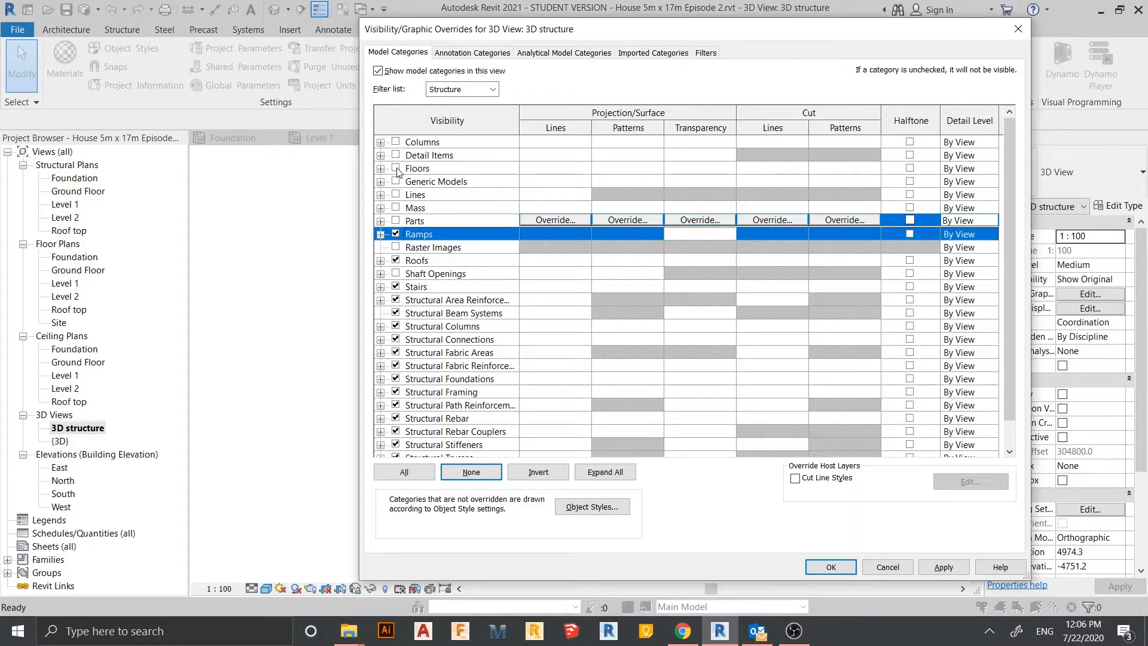
left_click(395, 169)
left_click(396, 141)
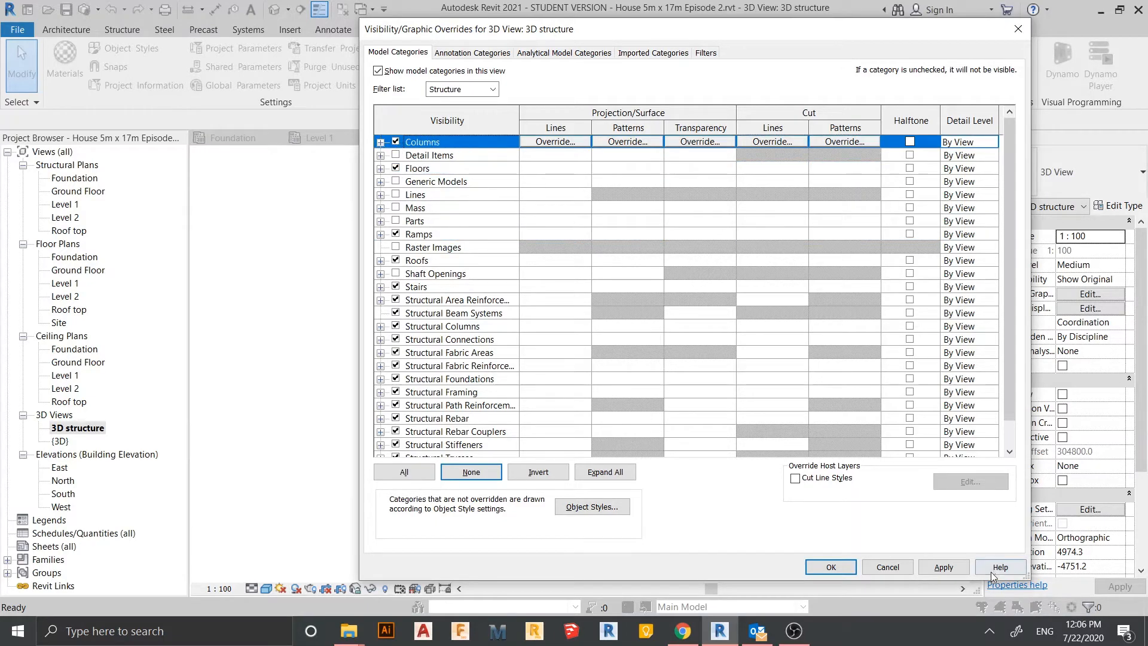
left_click(943, 566)
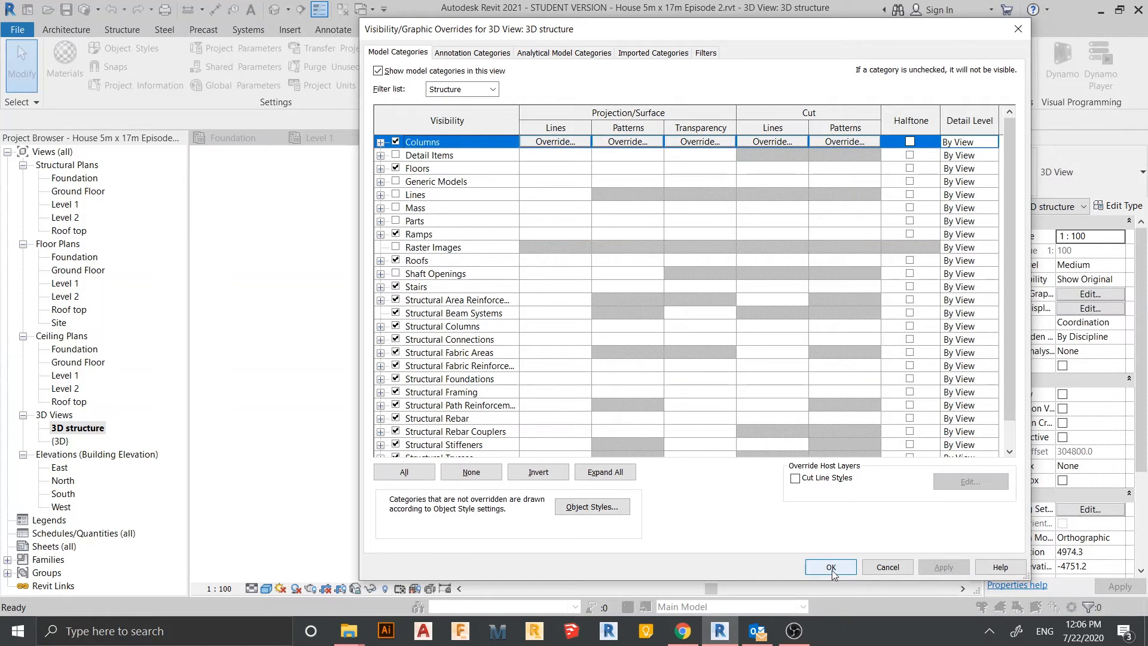
left_click(831, 567)
Rename the original {3D} view as 3D Arc.
middle_click_drag(779, 420, 714, 502, "shift")
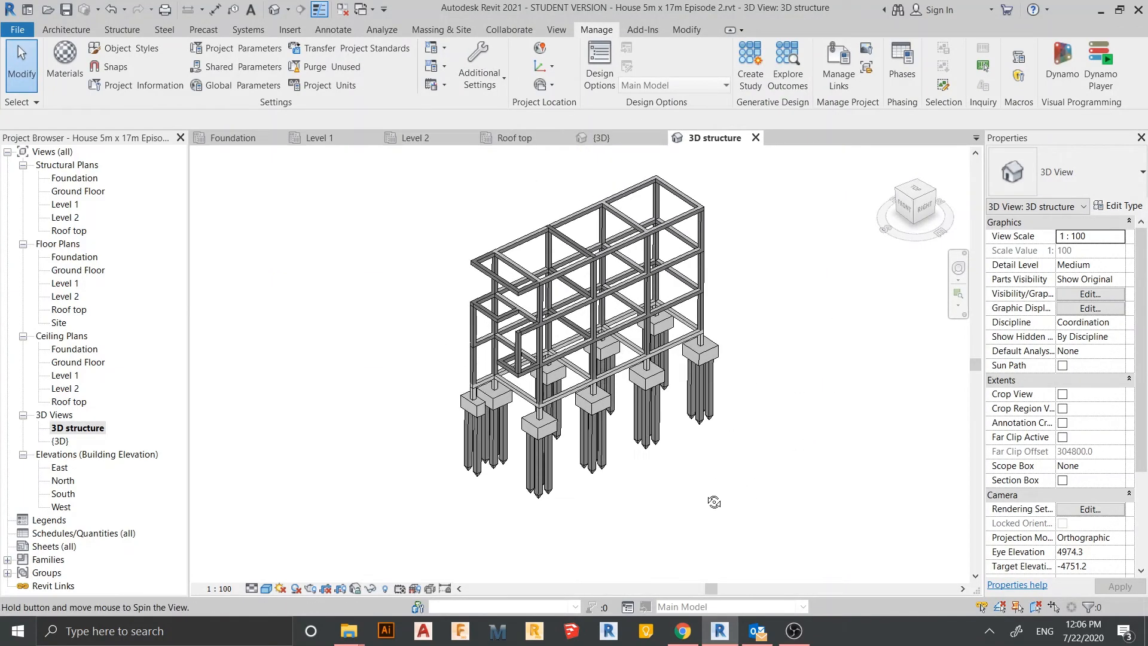
scroll(291, 424, "up", 2)
right_click(60, 440)
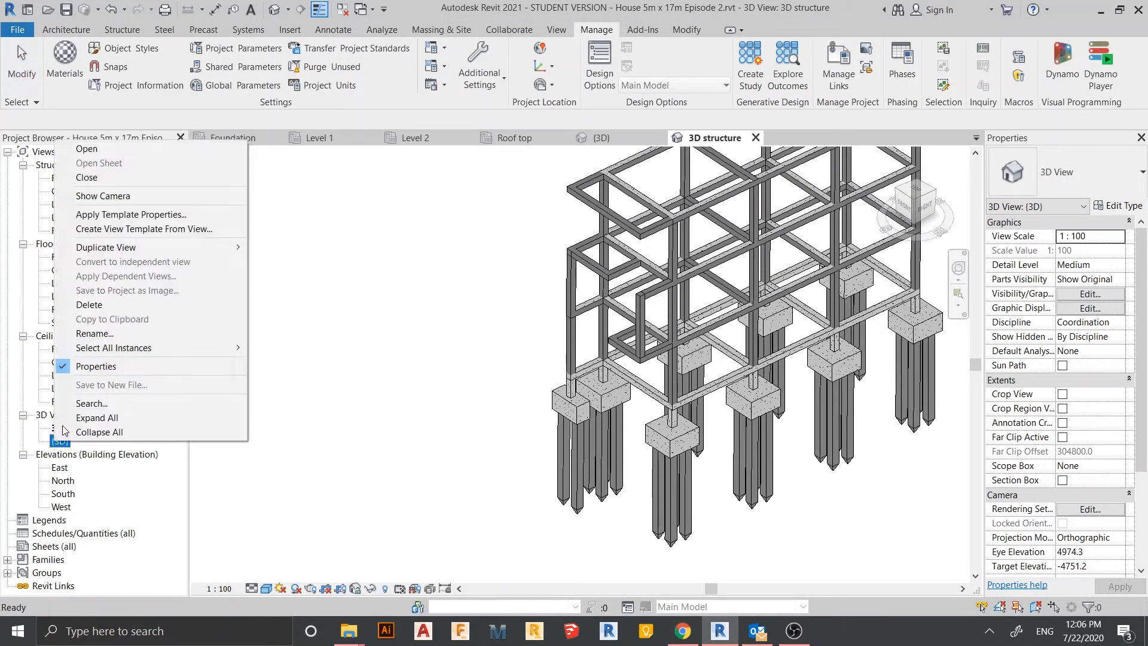
left_click(95, 333)
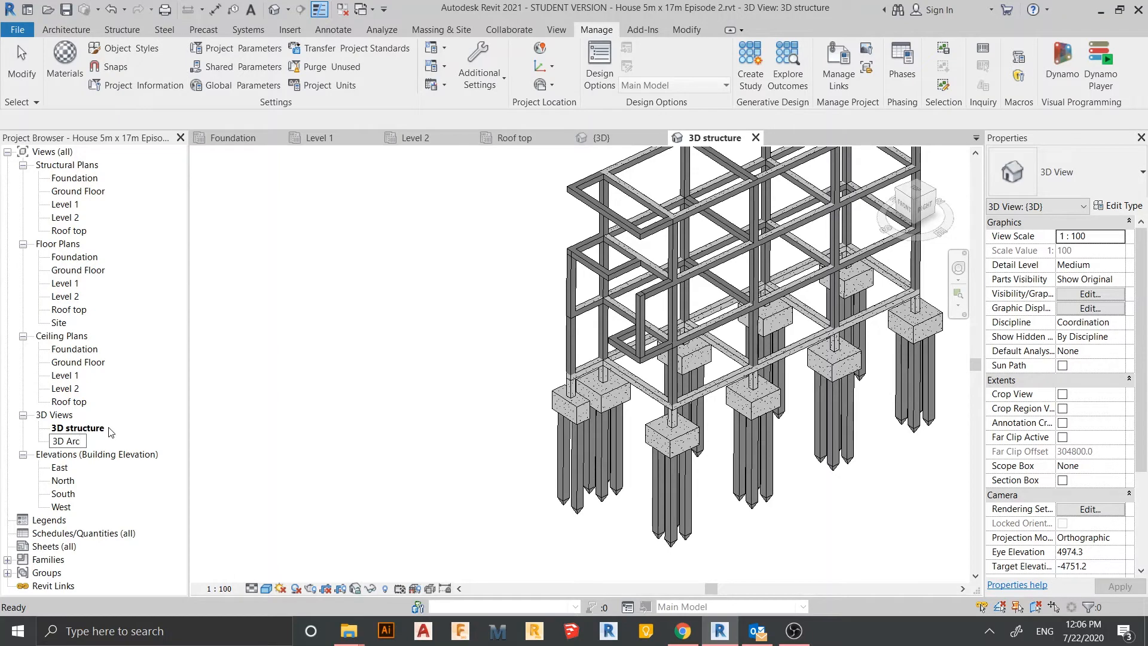
key("Return")
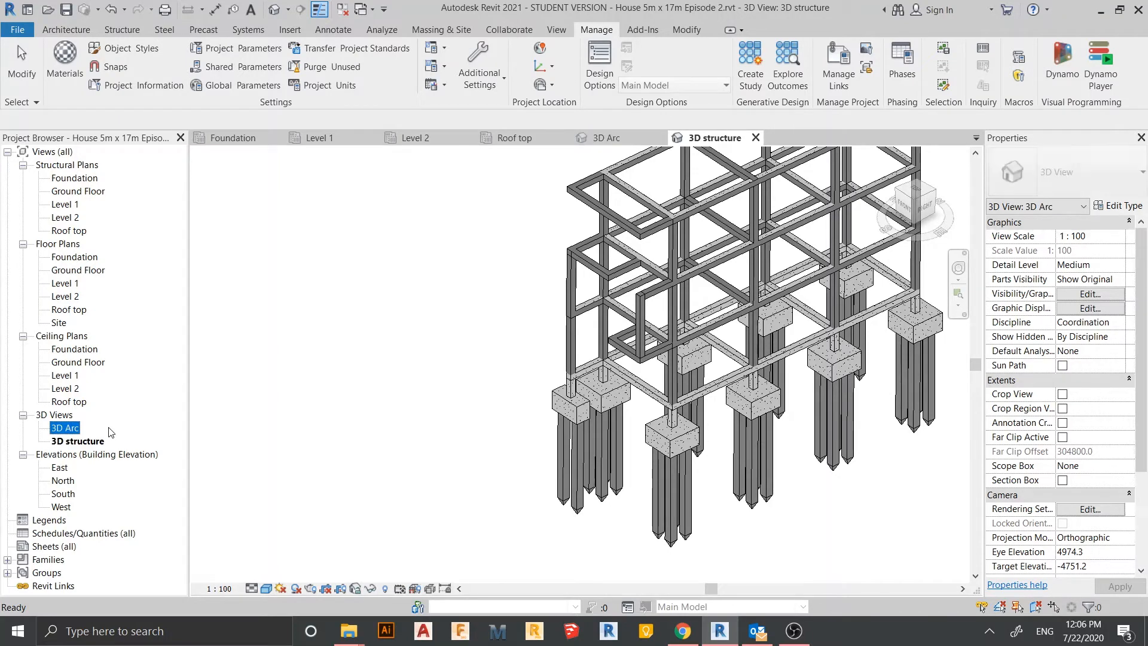
Inspect the structural frame, pile caps and piles in the 3D structure view from another angle.
left_click(365, 373)
scroll(491, 428, "down", 3)
middle_click_drag(662, 538, 771, 507, "shift")
scroll(675, 444, "up", 3)
scroll(676, 448, "up", 6)
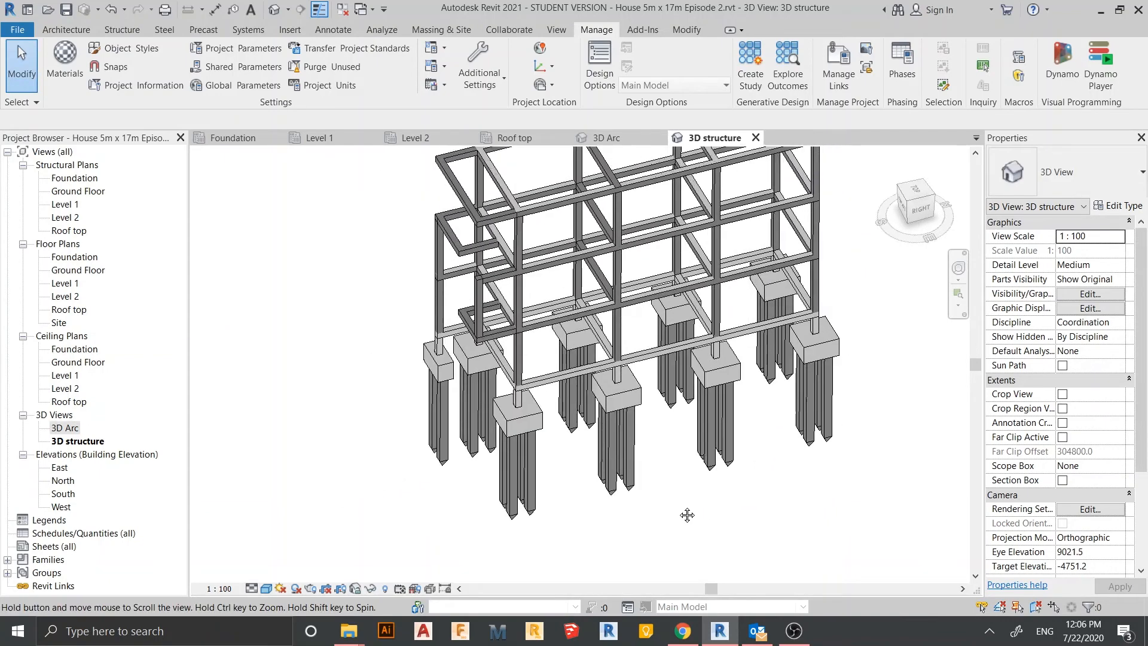
middle_click_drag(645, 387, 302, 383)
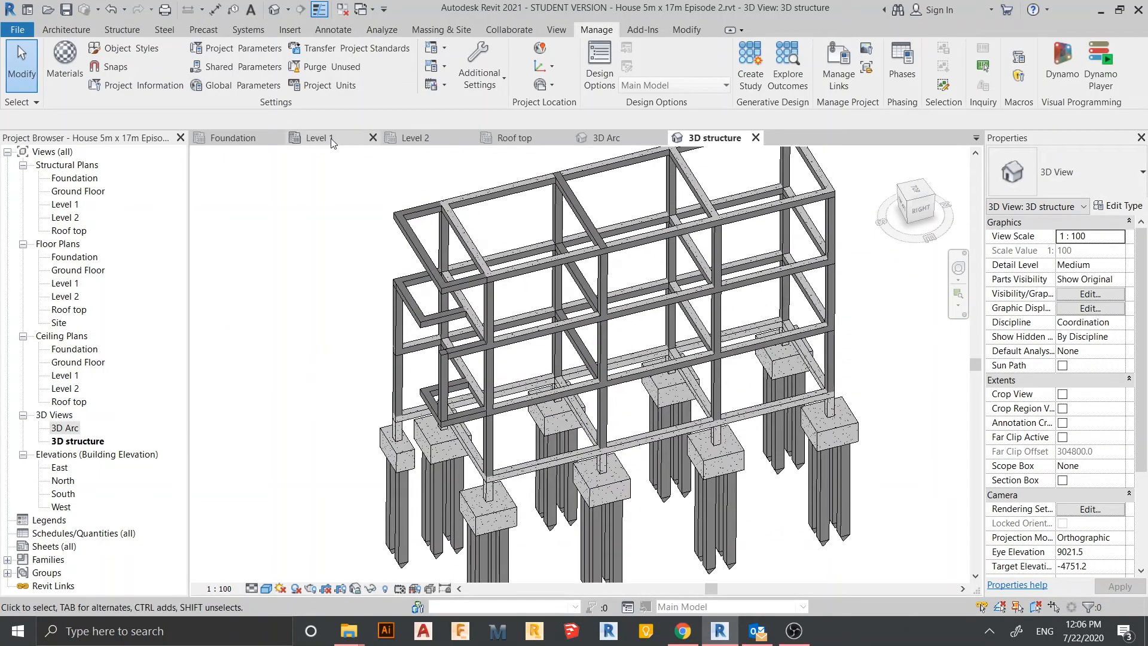
Close the 3D Arc, 3D structure and Foundation views, and open the Ground Floor structural plan centred on grids 1 to 5.
left_click(327, 138)
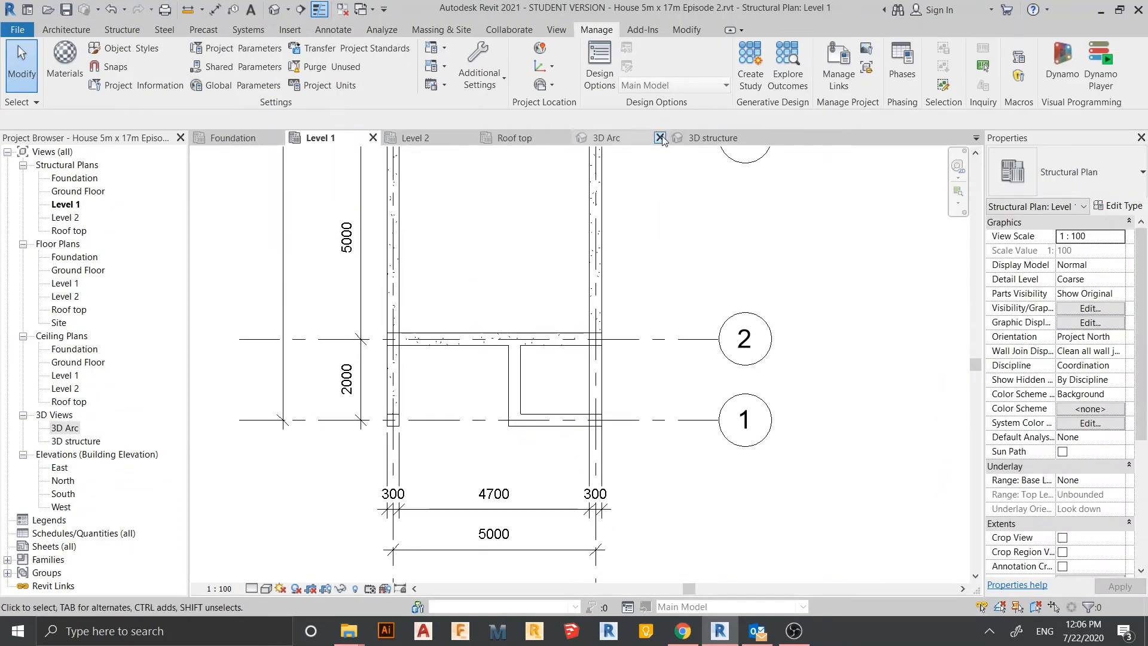
left_click(660, 138)
left_click(660, 138)
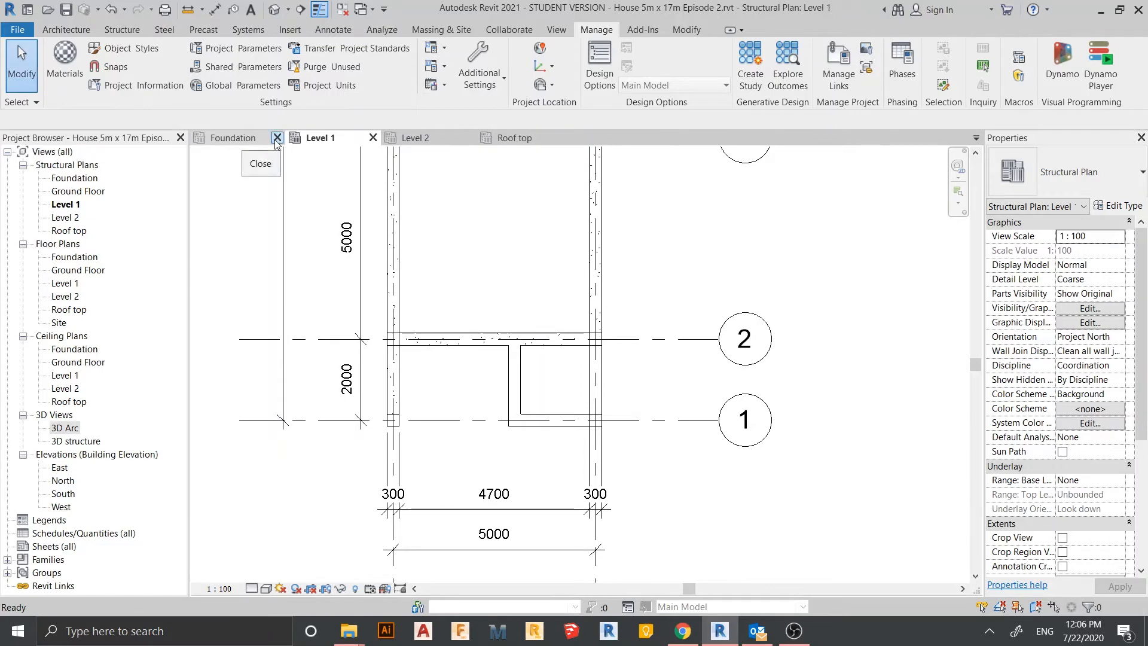
left_click(270, 139)
double_click(78, 194)
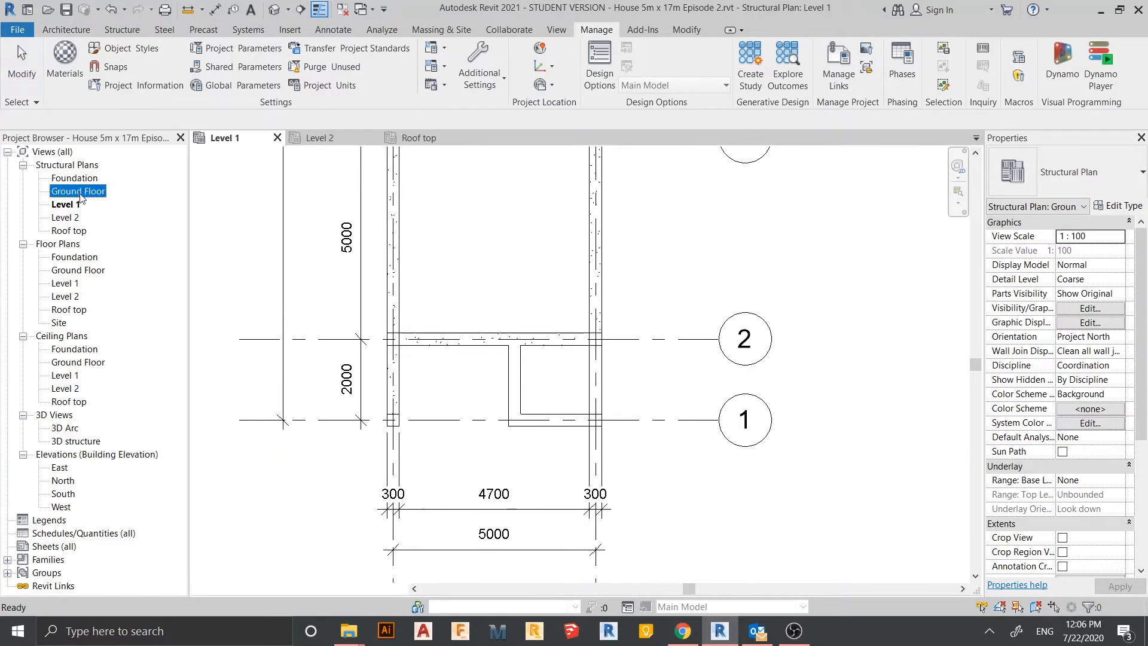
middle_click_drag(369, 300, 463, 456)
scroll(508, 460, "down", 2)
mouse_move(576, 468)
middle_mouse_down()
mouse_move(586, 446)
mouse_move(582, 485)
middle_mouse_up()
scroll(643, 398, "up", 1)
middle_click_drag(671, 408, 731, 462)
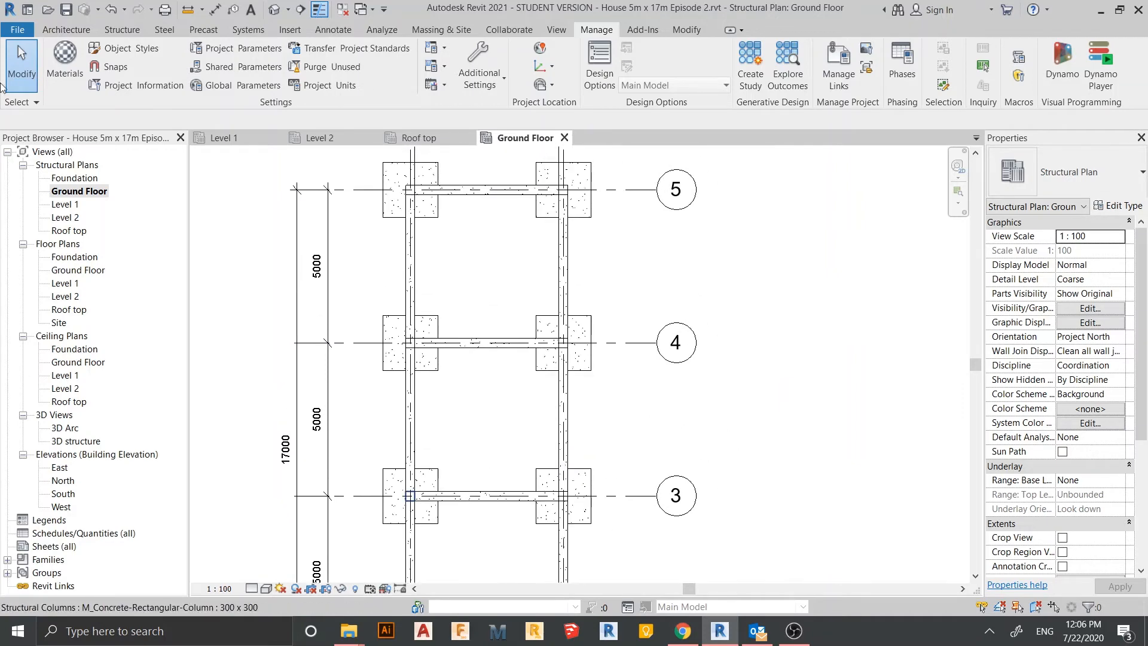
middle_click_drag(476, 422, 535, 346)
middle_click_drag(510, 413, 486, 293)
scroll(548, 423, "down", 2)
middle_click_drag(548, 423, 530, 400)
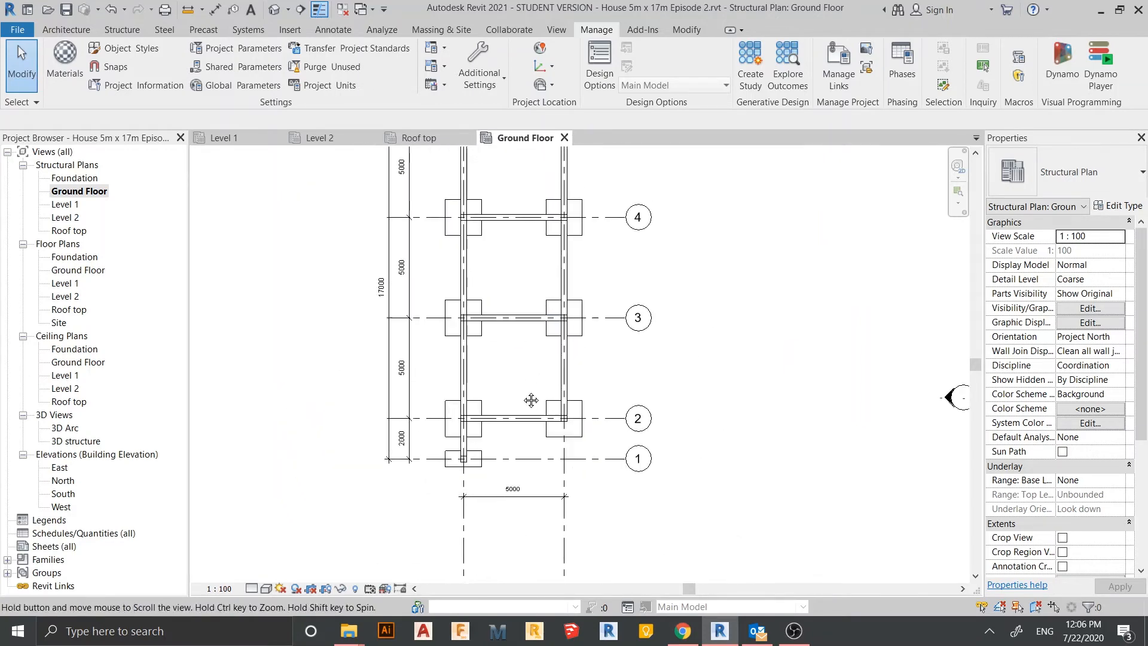
mouse_move(642, 255)
middle_mouse_down()
mouse_move(639, 334)
mouse_move(642, 303)
middle_mouse_up()
Start a structural foundation slab and duplicate its type as 120mm Foundation Slab 2 with a 120 mm concrete structure layer.
left_click(57, 33)
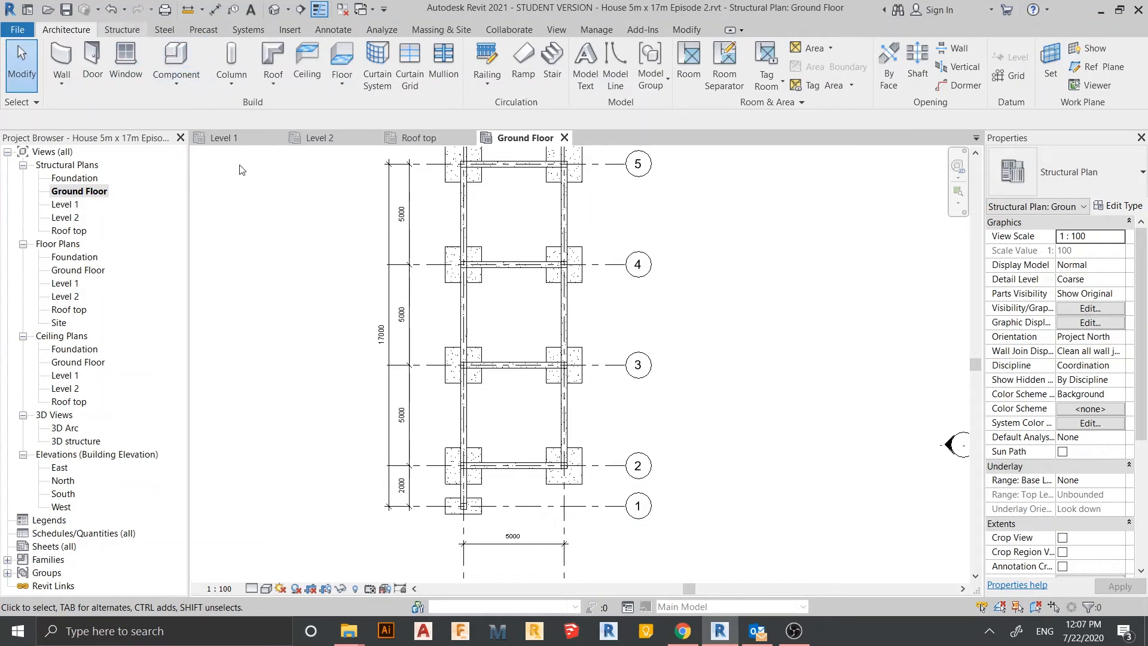
left_click(122, 29)
left_click(421, 91)
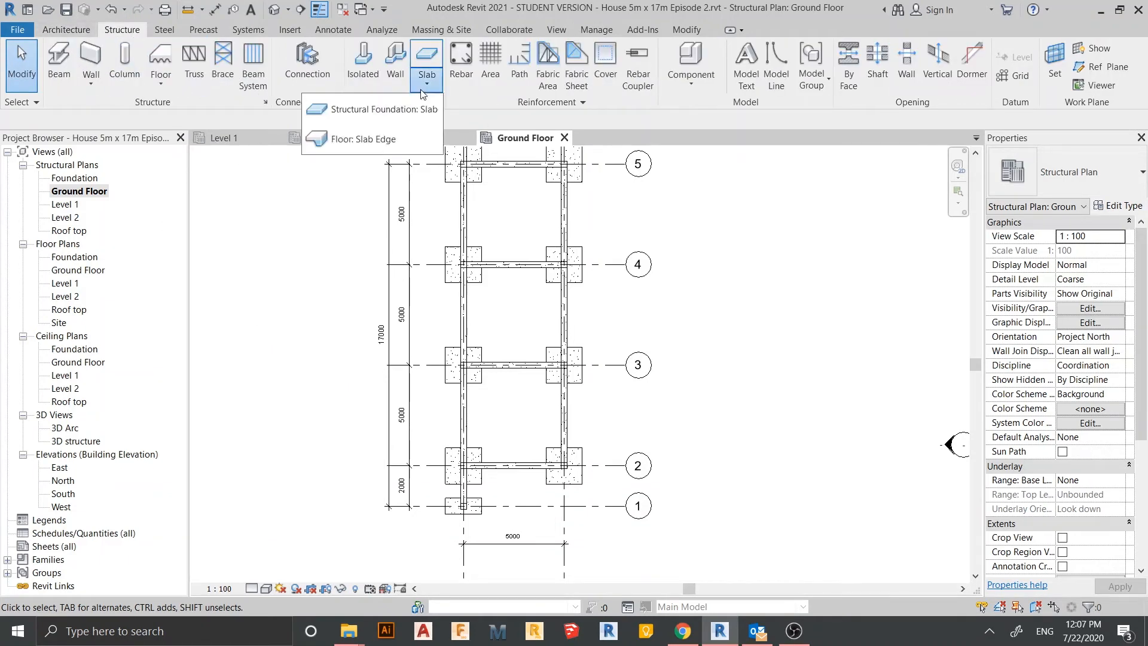
left_click(416, 110)
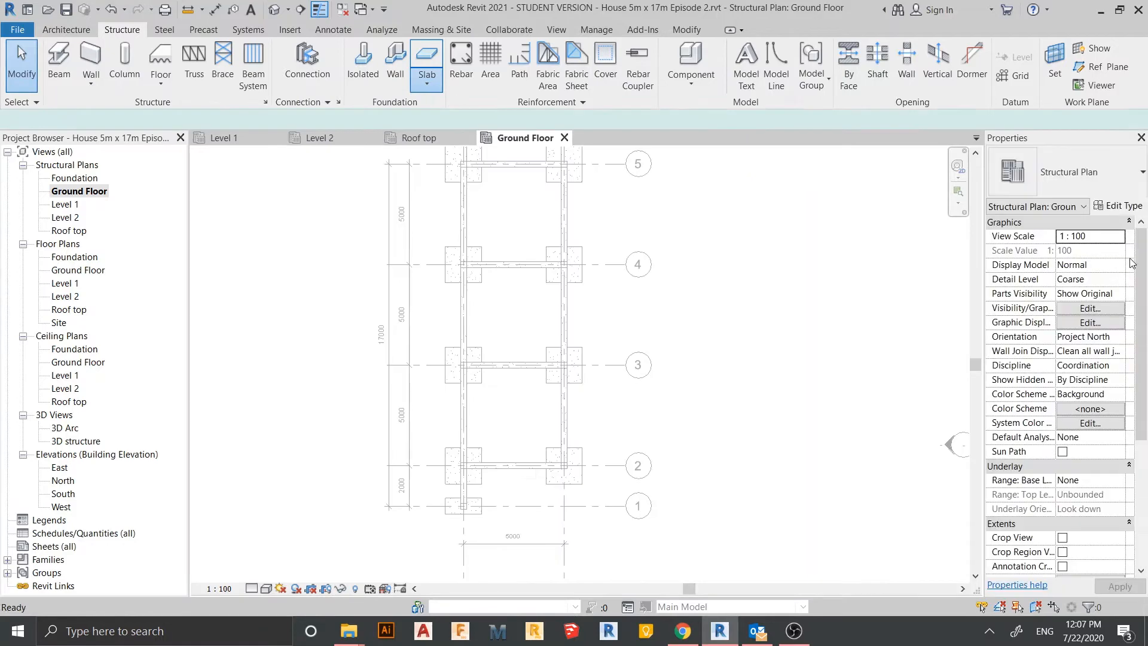
left_click(1117, 205)
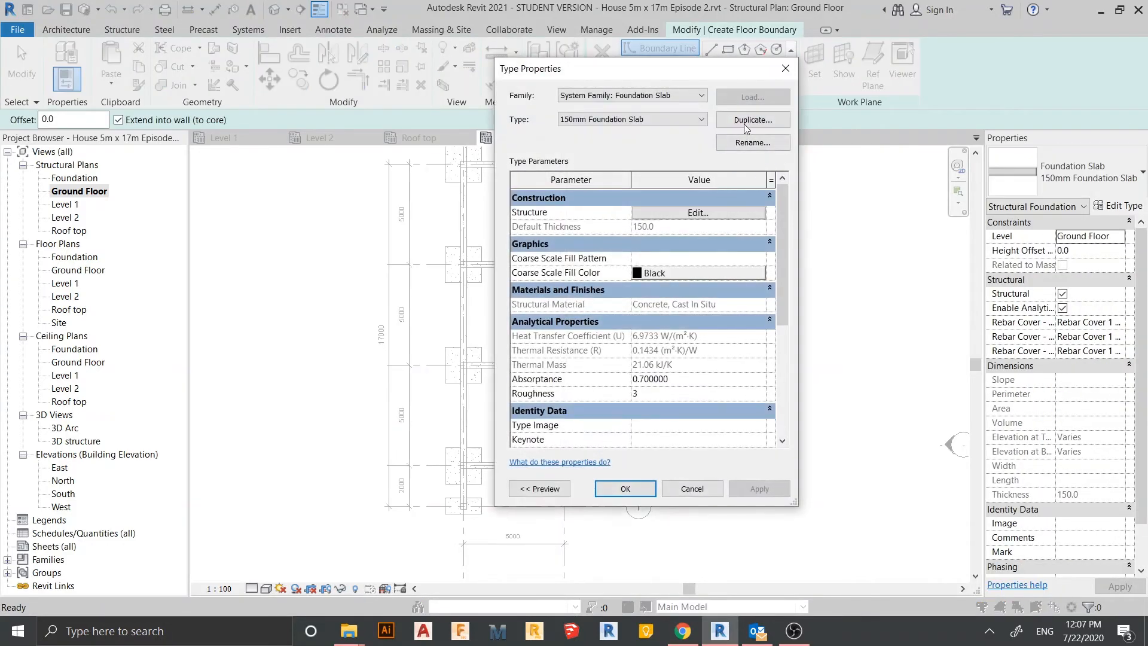
left_click(745, 123)
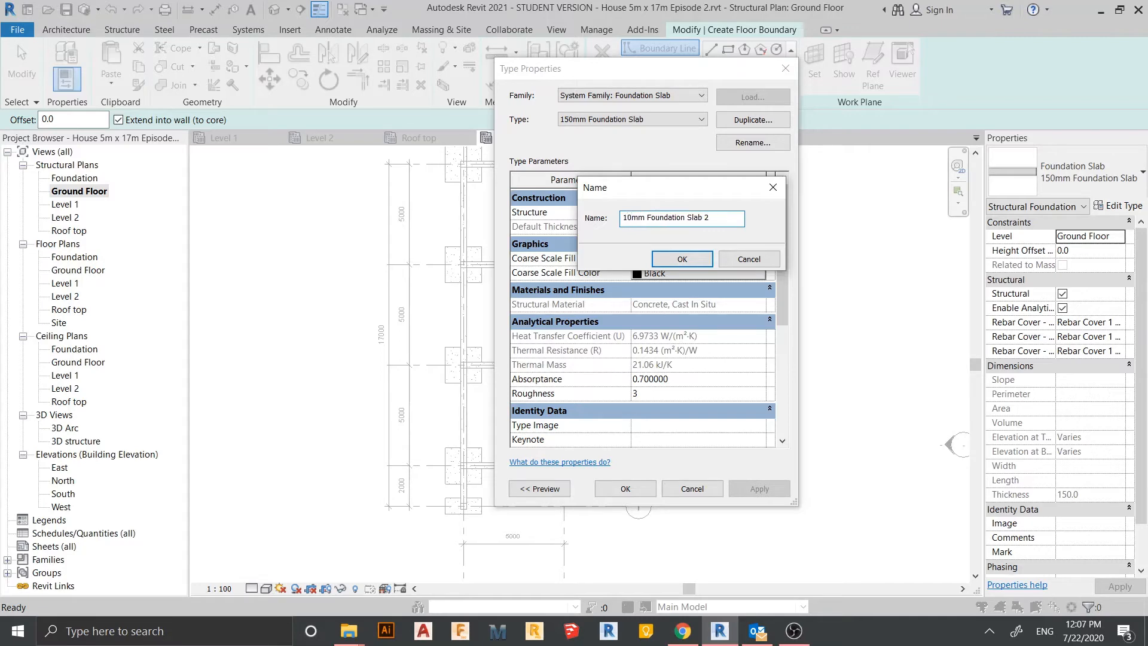
key("Return")
left_click(711, 214)
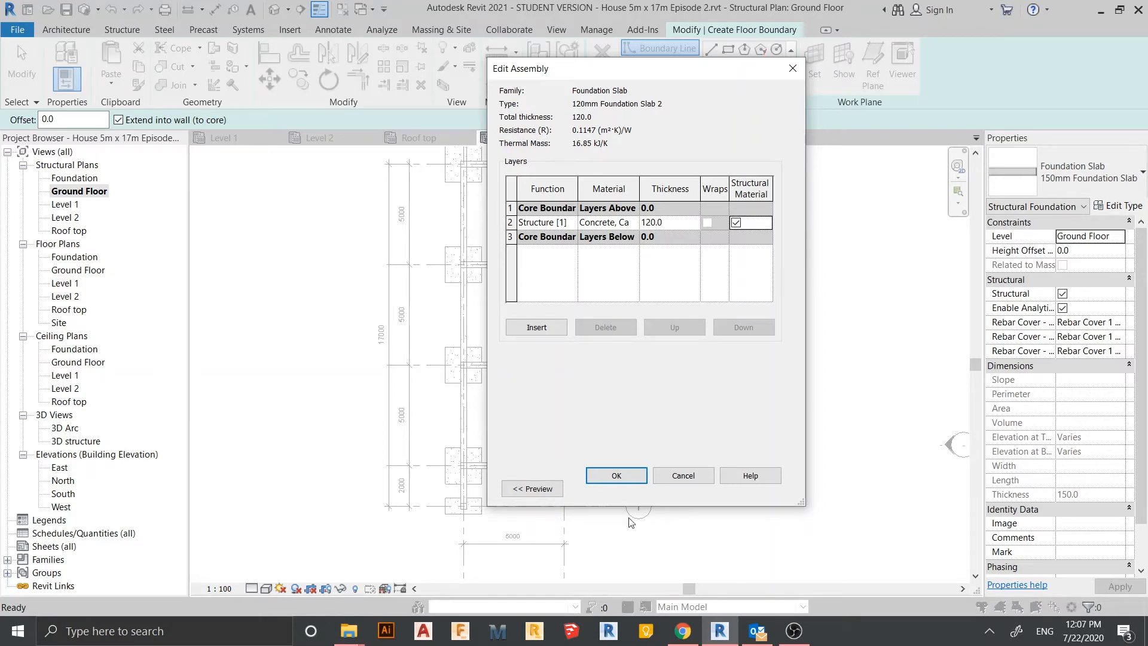
left_click(634, 482)
left_click(634, 492)
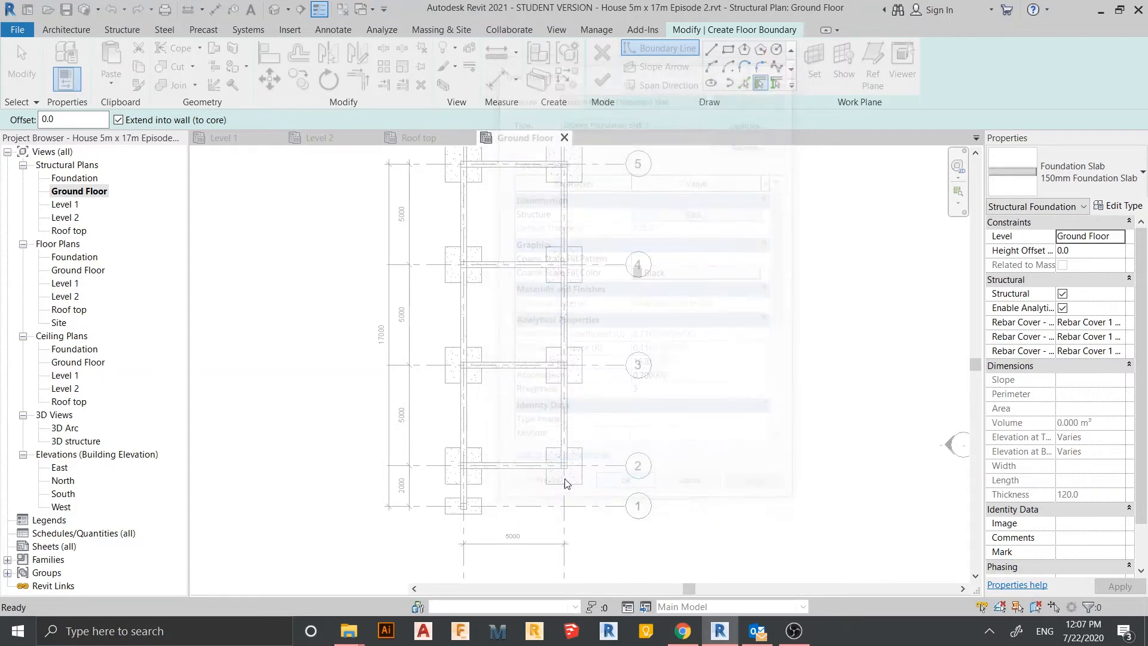
Sketch a 4700 × 4700 mm rectangular slab boundary inside the beams between grids 4 and 5, and lock its edges to them.
middle_click_drag(718, 268, 753, 356)
scroll(588, 294, "up", 3)
middle_click_drag(587, 294, 649, 345)
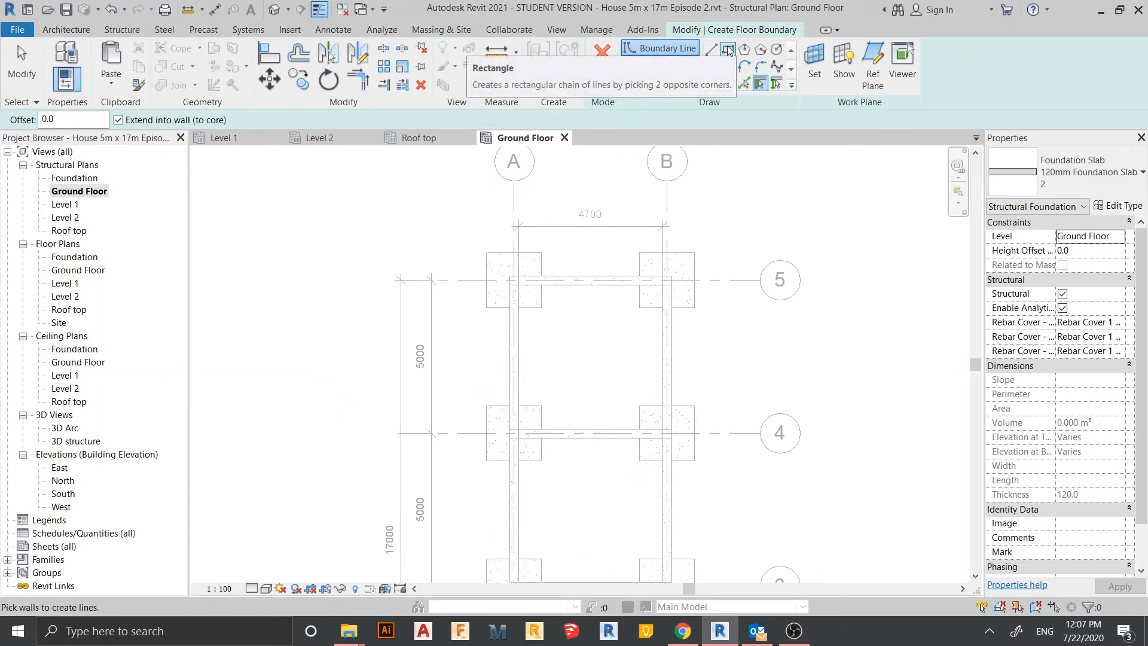
left_click(728, 51)
scroll(660, 423, "up", 4)
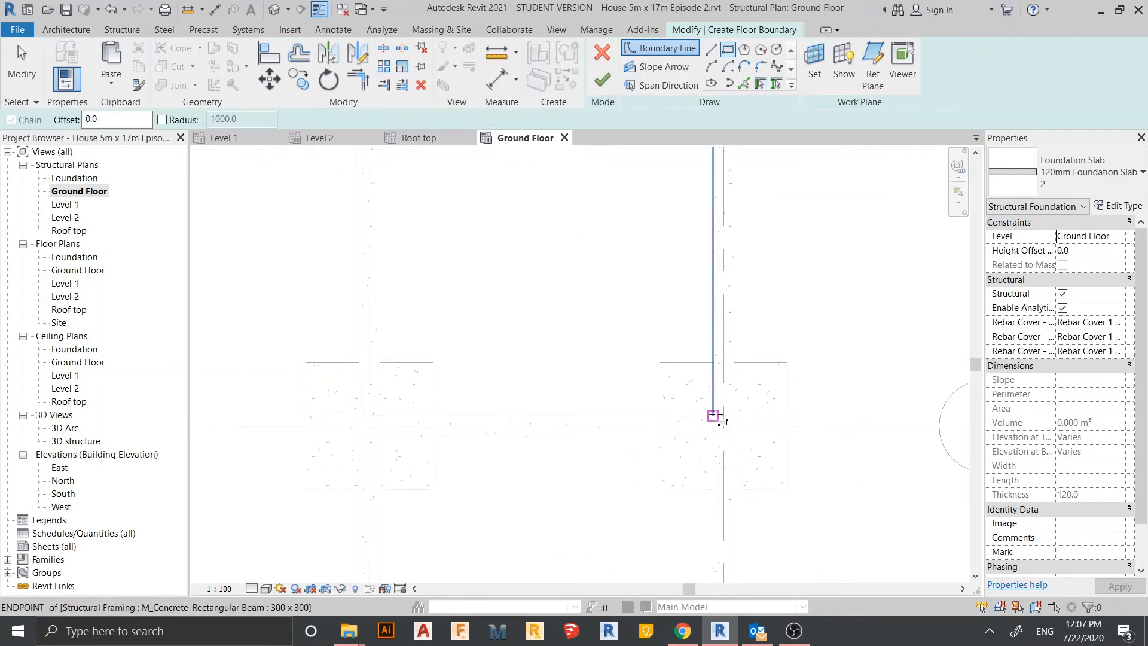
left_click(713, 416)
scroll(713, 416, "down", 3)
scroll(525, 256, "up", 1)
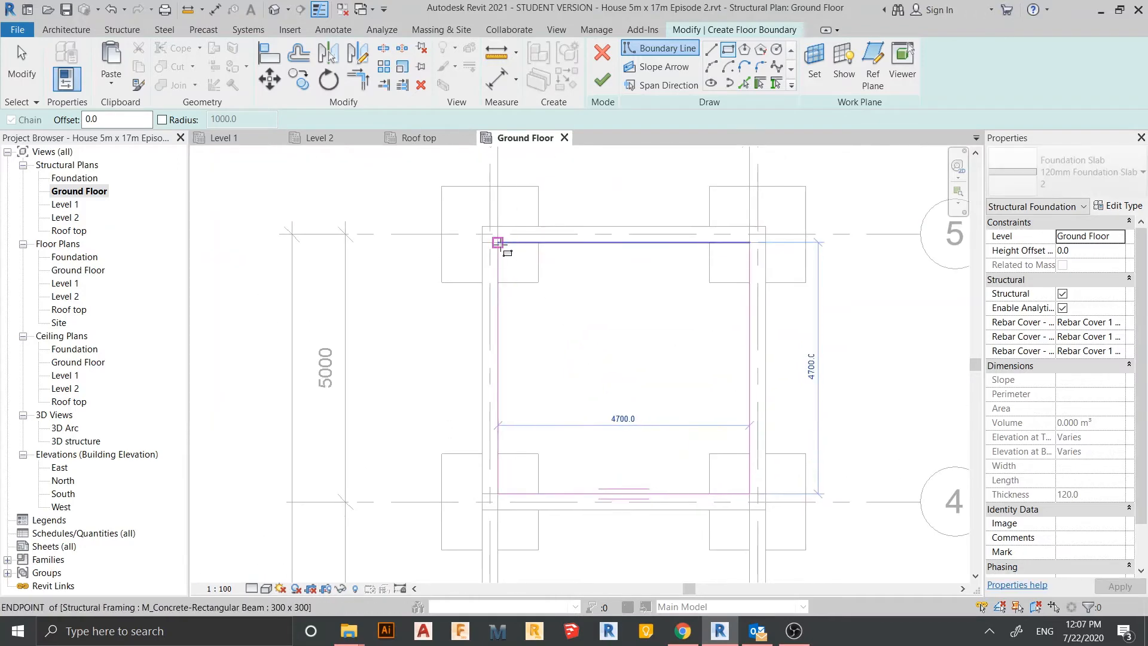
left_click(524, 268)
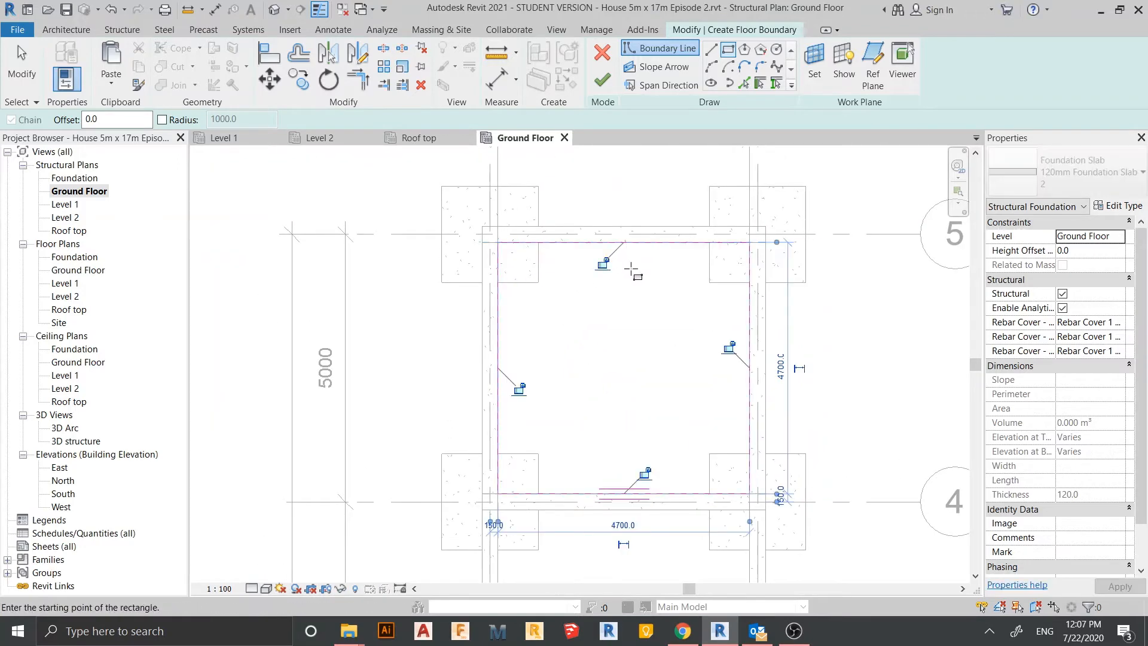
left_click(520, 391)
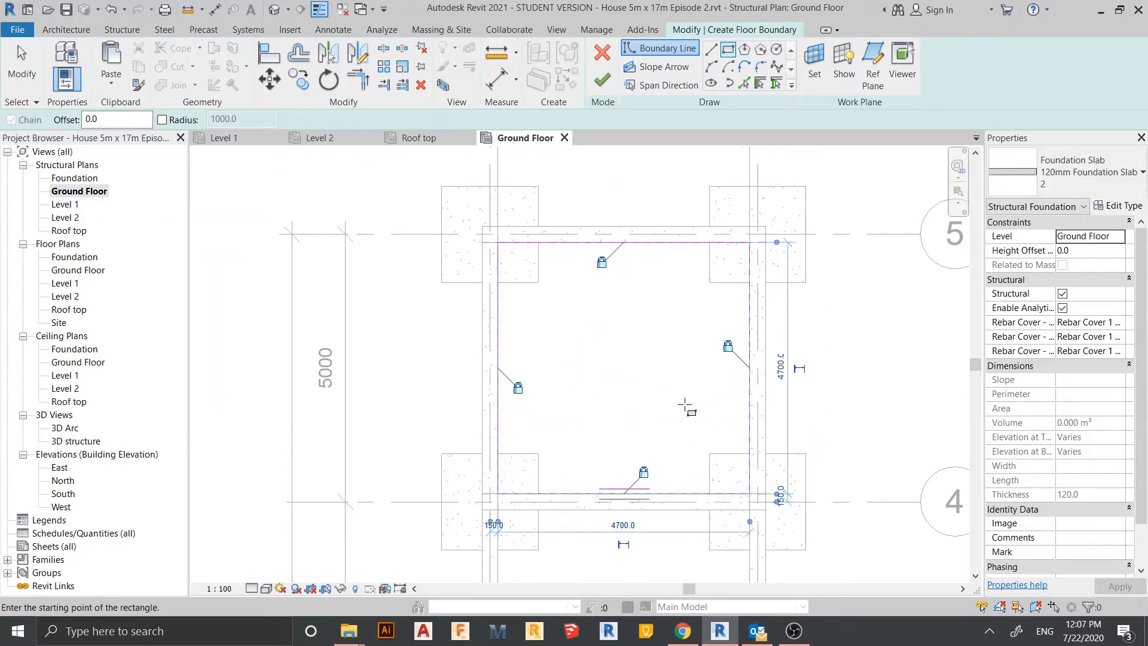
Add a 4700 × 4700 mm rectangular boundary inside the beams between grids 3 and 4, with its edges locked.
middle_click_drag(687, 407, 663, 294)
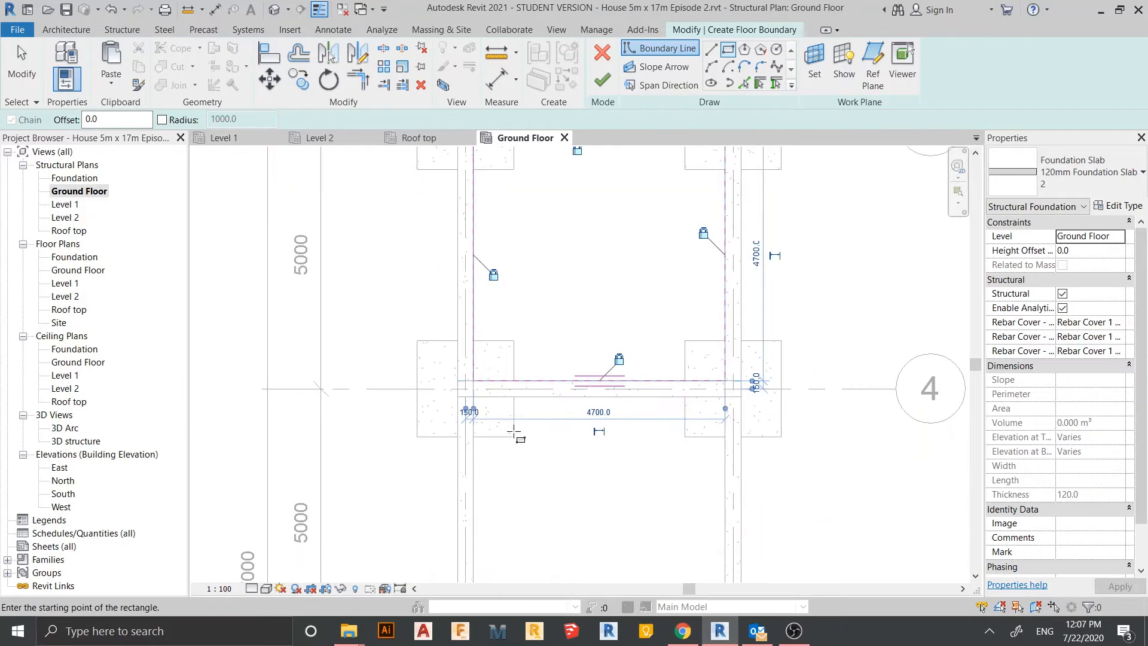
left_click(474, 397)
scroll(601, 484, "down", 1)
middle_click_drag(620, 492, 579, 302)
scroll(597, 409, "up", 1)
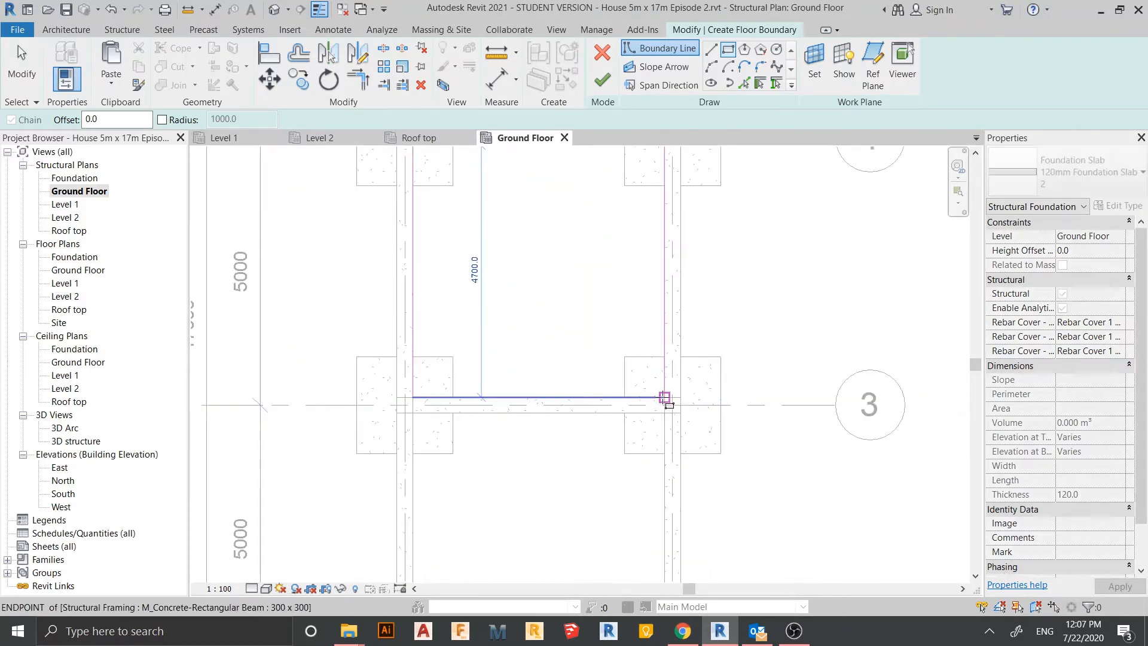
left_click(665, 397)
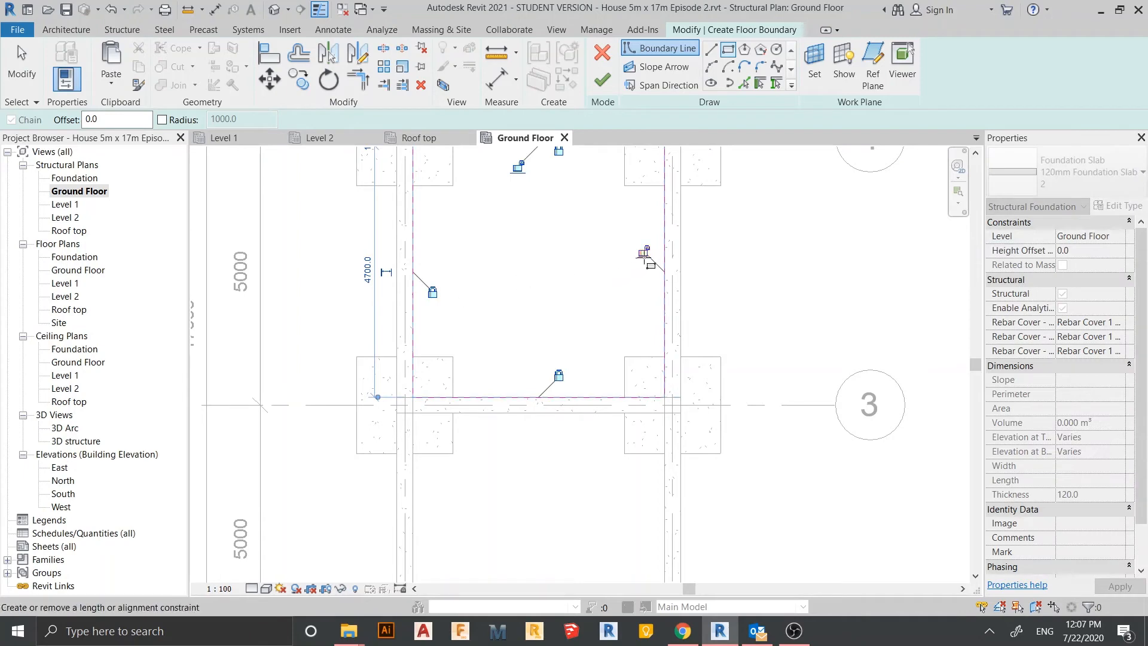
Add a 4700 × 4700 mm rectangular boundary inside the beams between grids 2 and 3, and lock its edges to them.
middle_click_drag(565, 328, 576, 216)
scroll(464, 336, "down", 1)
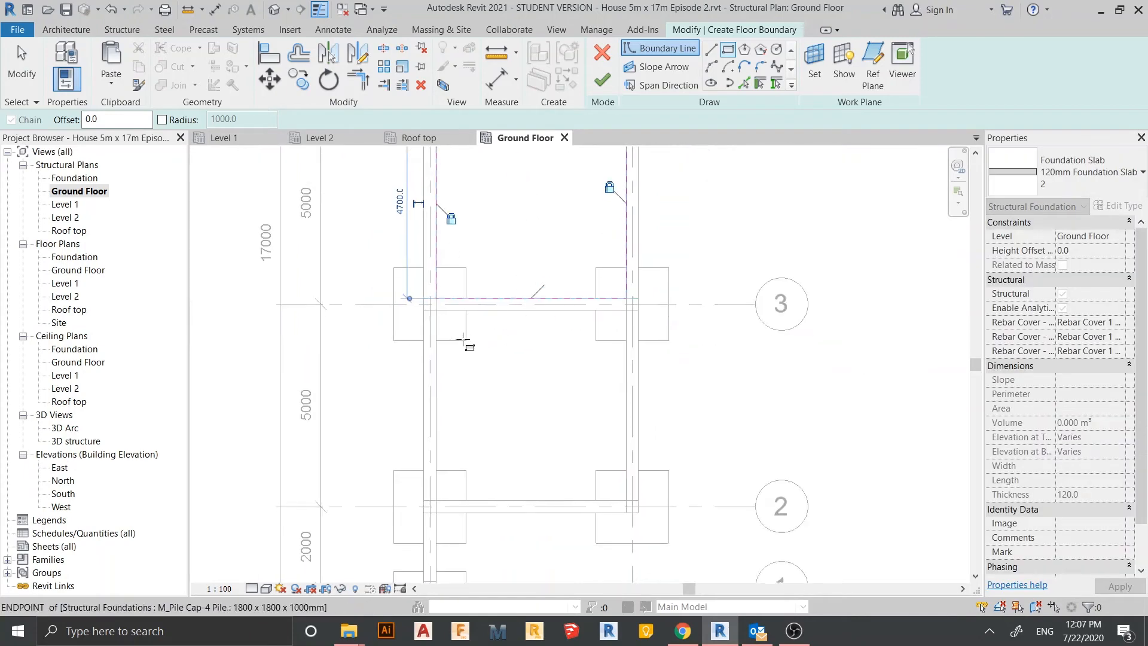
left_click(435, 309)
left_click(635, 500)
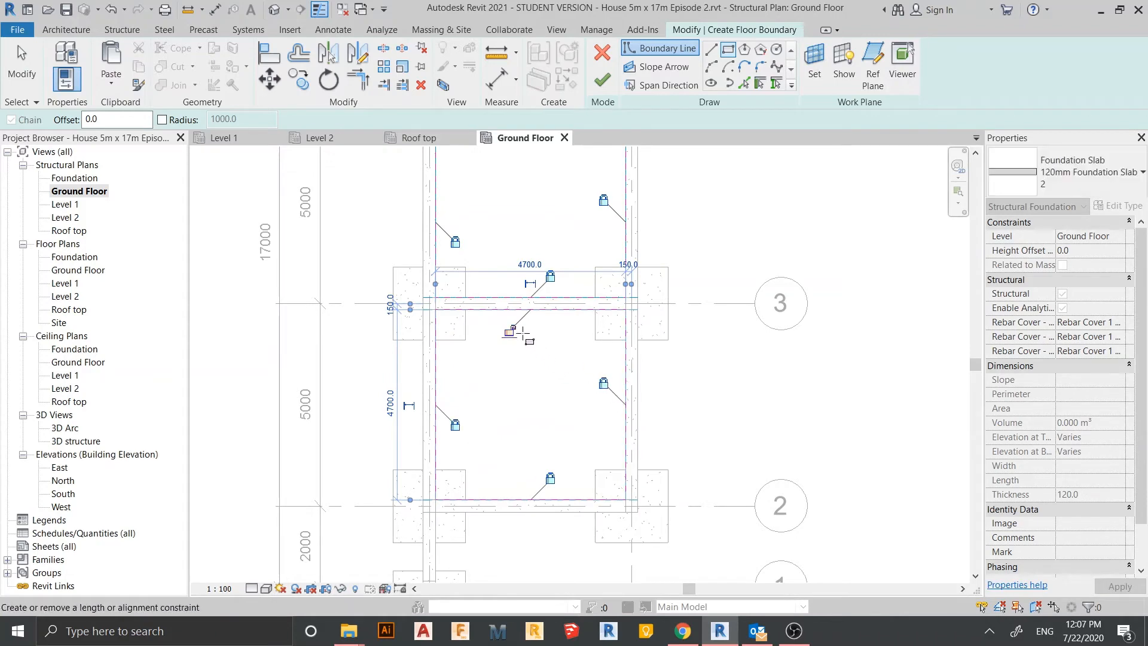
key("Escape")
key("Escape")
Finish the three-bay boundary sketch to create the ground floor foundation slab, and deselect it.
scroll(537, 377, "down", 2)
middle_click_drag(592, 468, 590, 577)
scroll(634, 426, "down", 1)
key("Escape")
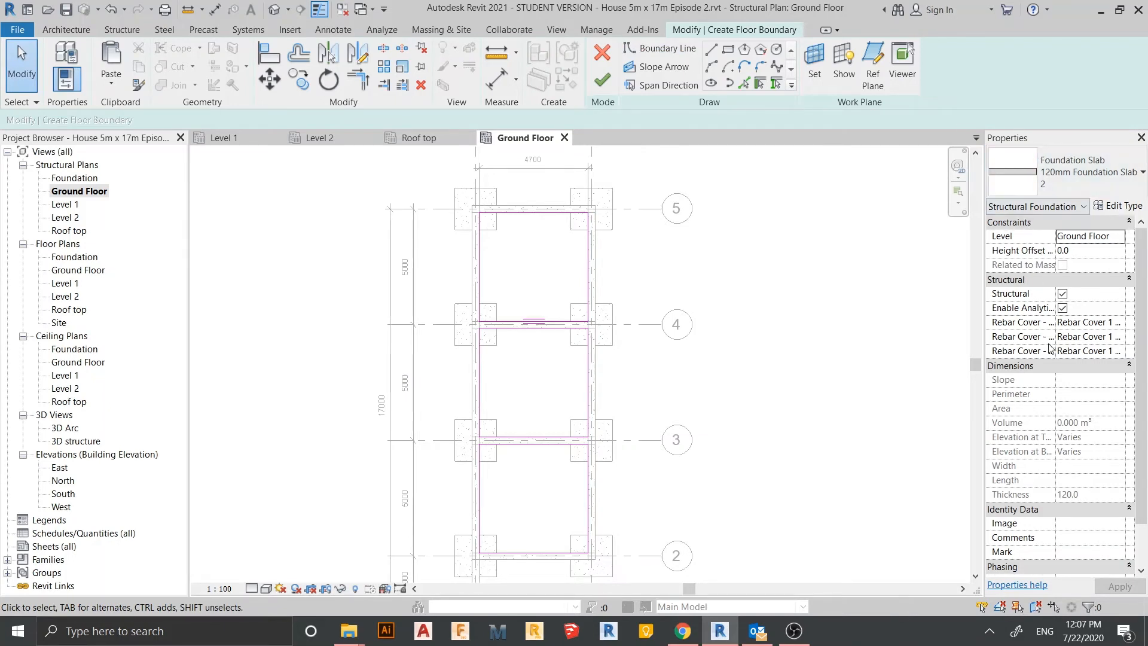
scroll(1045, 371, "down", 1)
scroll(1043, 466, "up", 1)
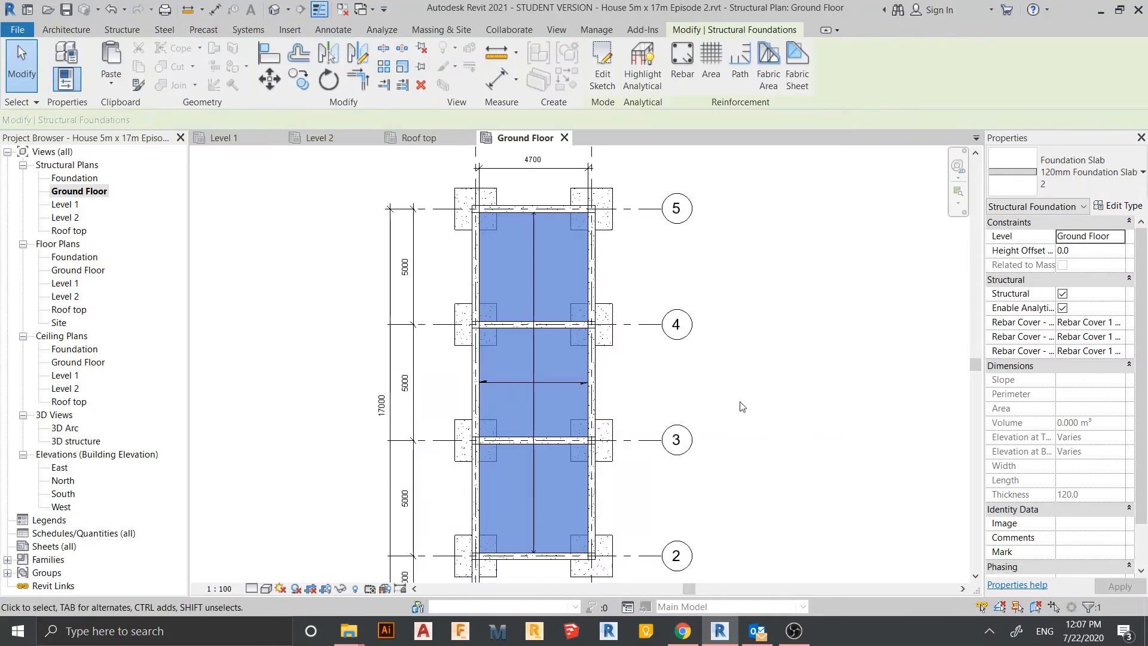
key("Escape")
Delete the span direction symbol from the ground floor slab in the plan.
scroll(538, 418, "up", 4)
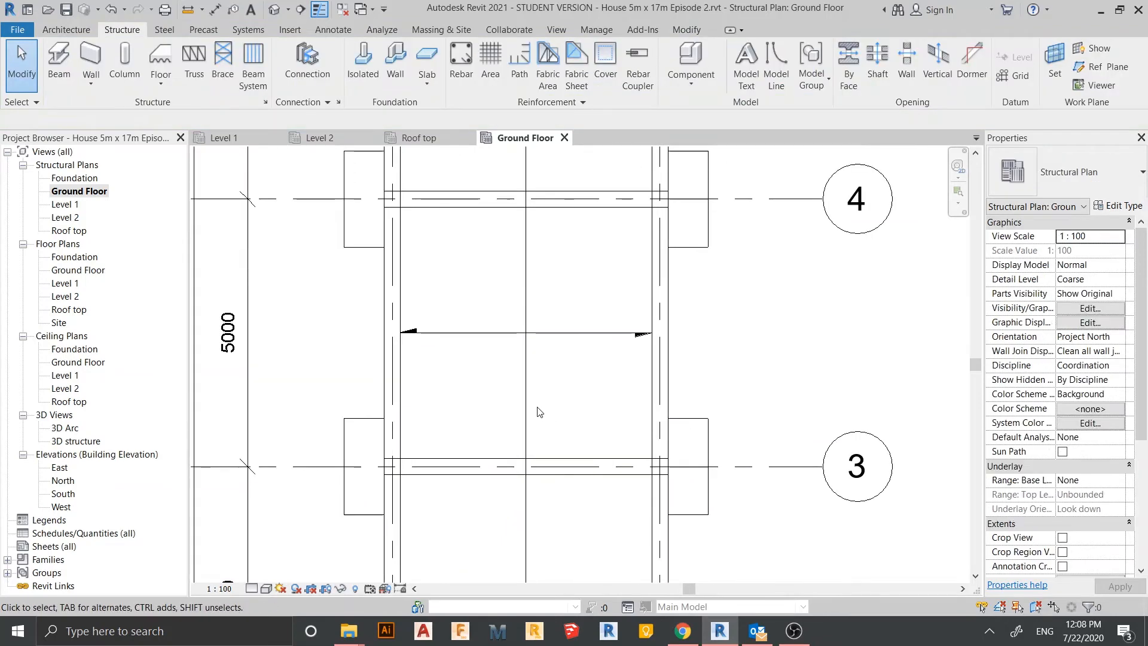
middle_click_drag(792, 374, 824, 350)
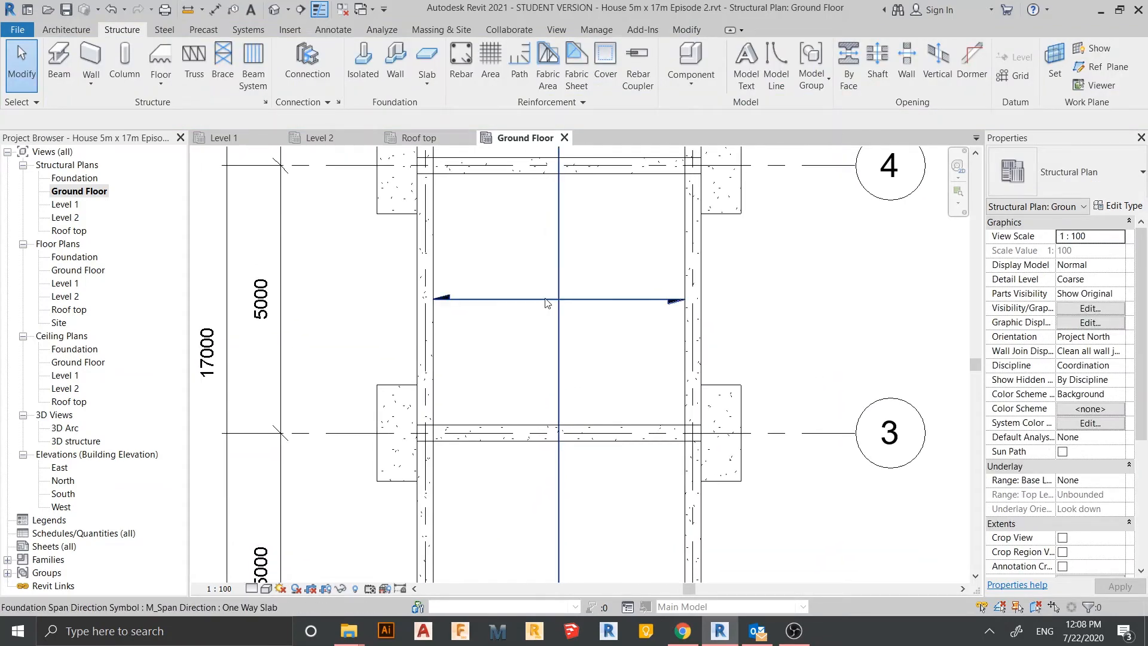
left_click(555, 315)
key("Escape")
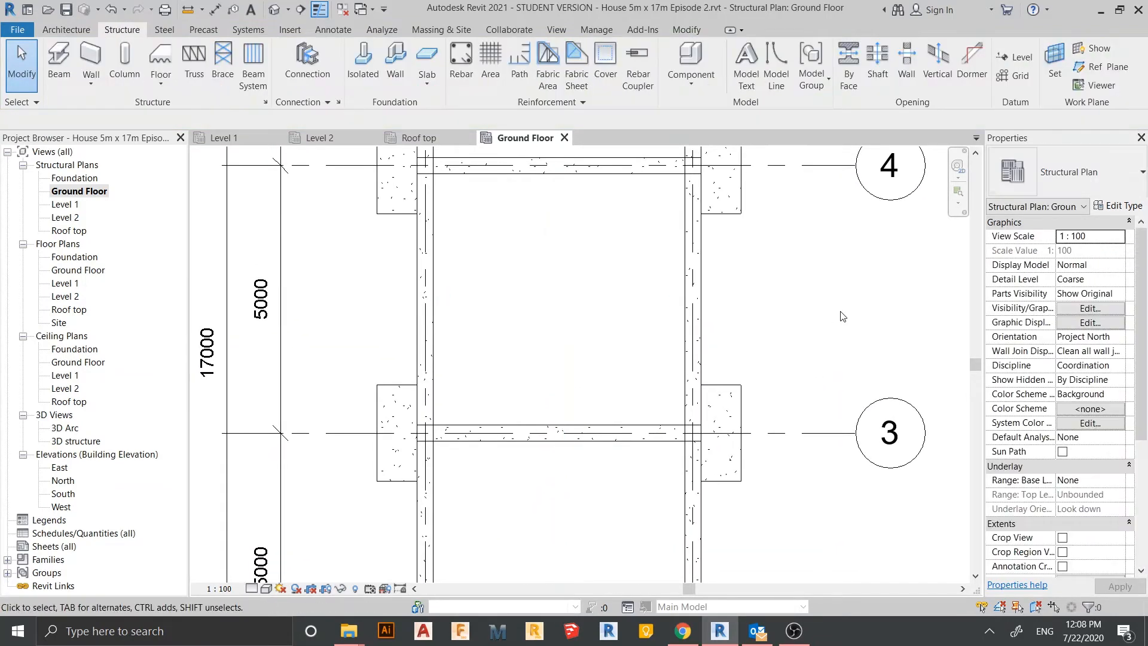
Open the default 3D view and select the ground floor foundation slab to examine it within the frame.
scroll(618, 203, "down", 2)
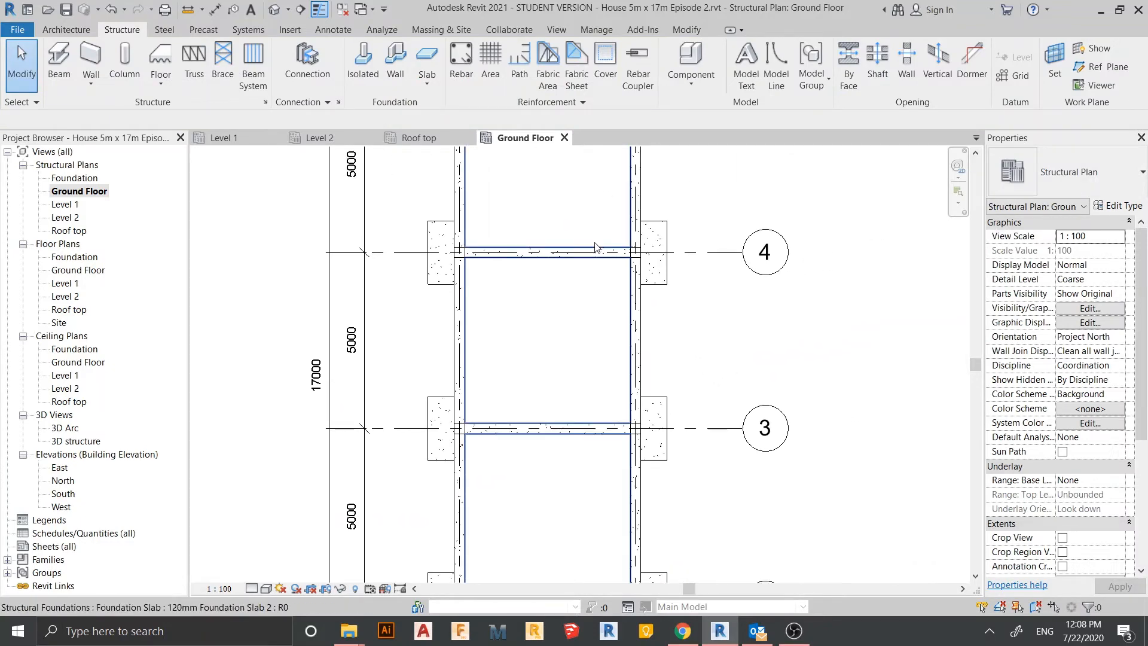
left_click(596, 247)
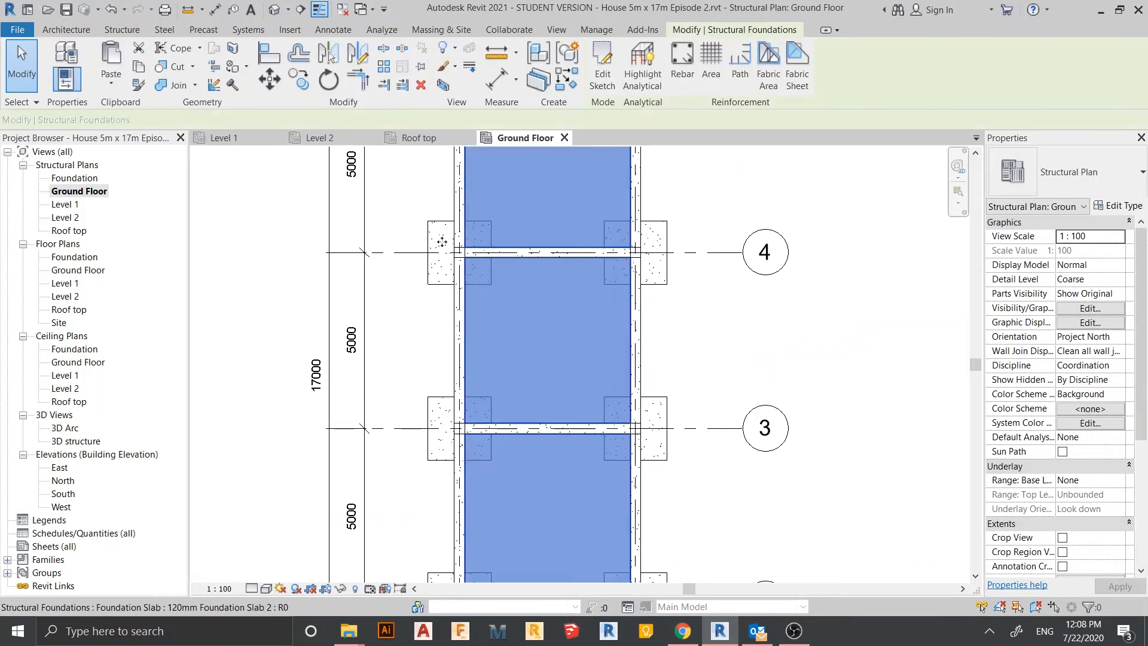
left_click(274, 9)
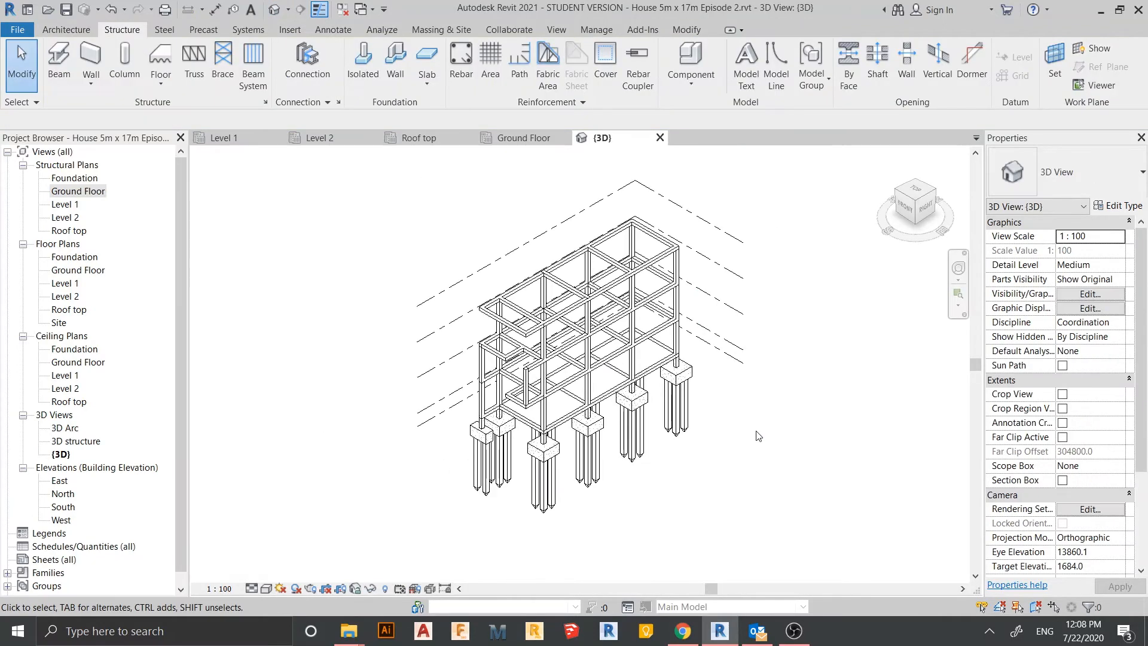
scroll(556, 400, "up", 1)
scroll(556, 399, "up", 3)
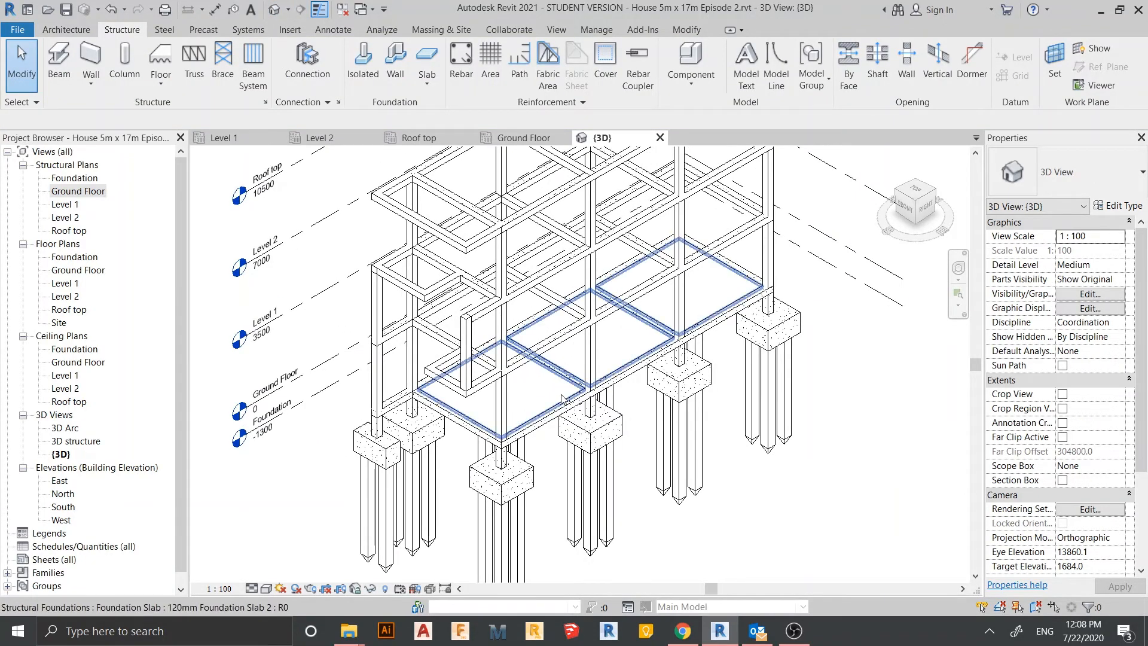
left_click(561, 399)
scroll(717, 497, "down", 2)
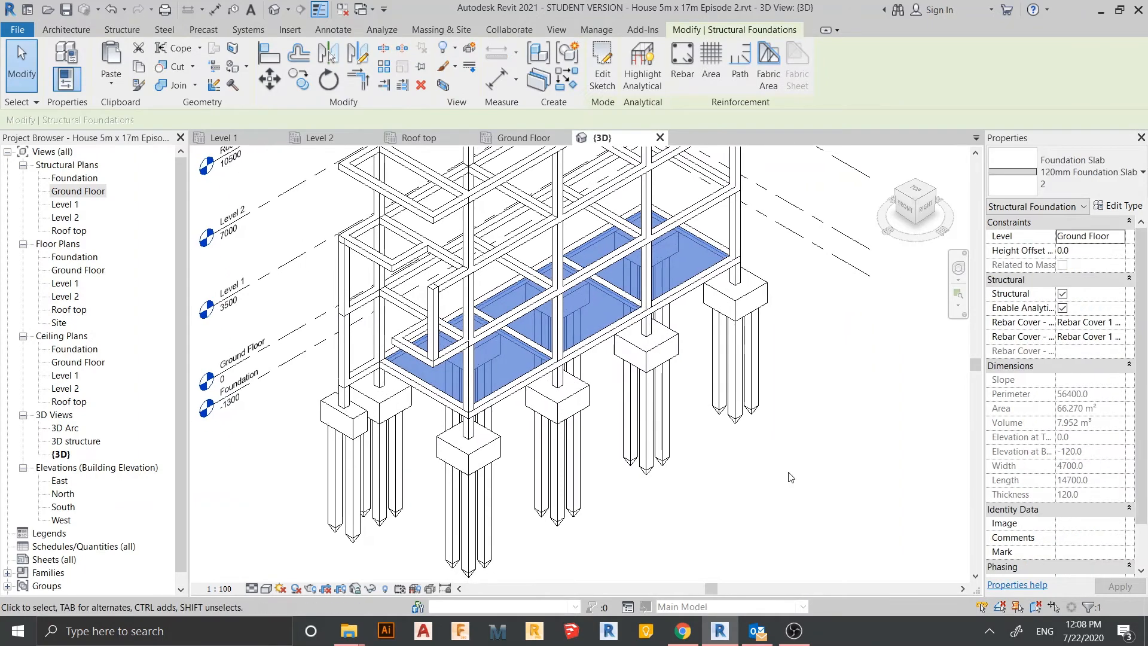
middle_click_drag(724, 499, 804, 516)
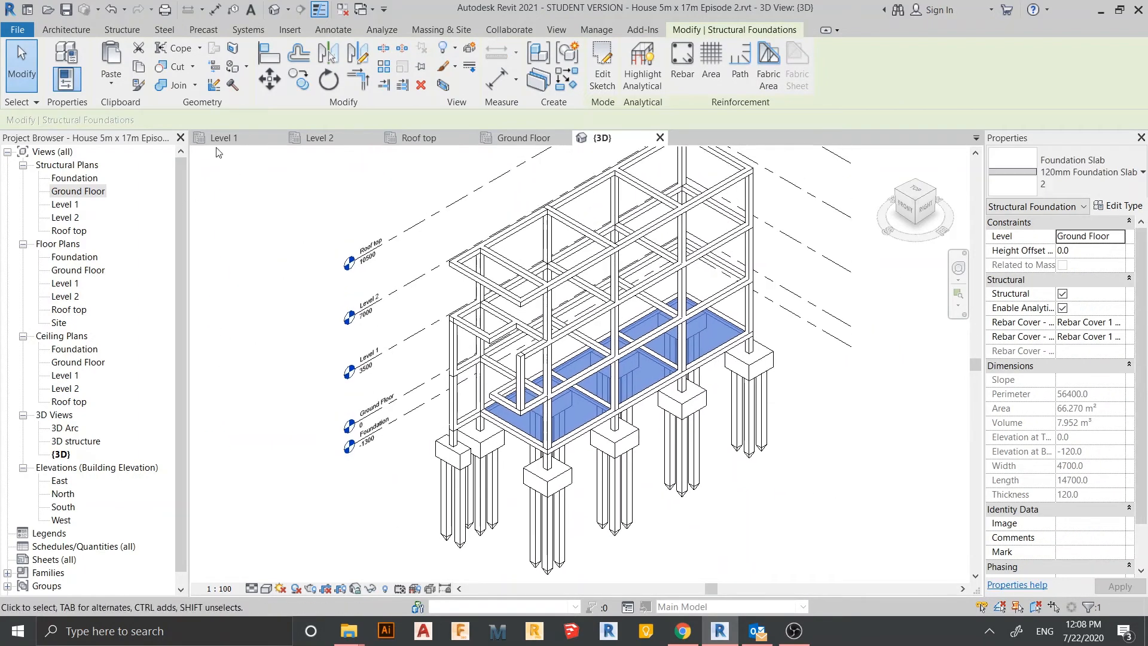
Copy the ground floor foundation slab and paste it aligned to Level 1, Level 2 and Roof top, and check the result in 3D.
left_click(138, 66)
left_click(113, 85)
left_click(108, 138)
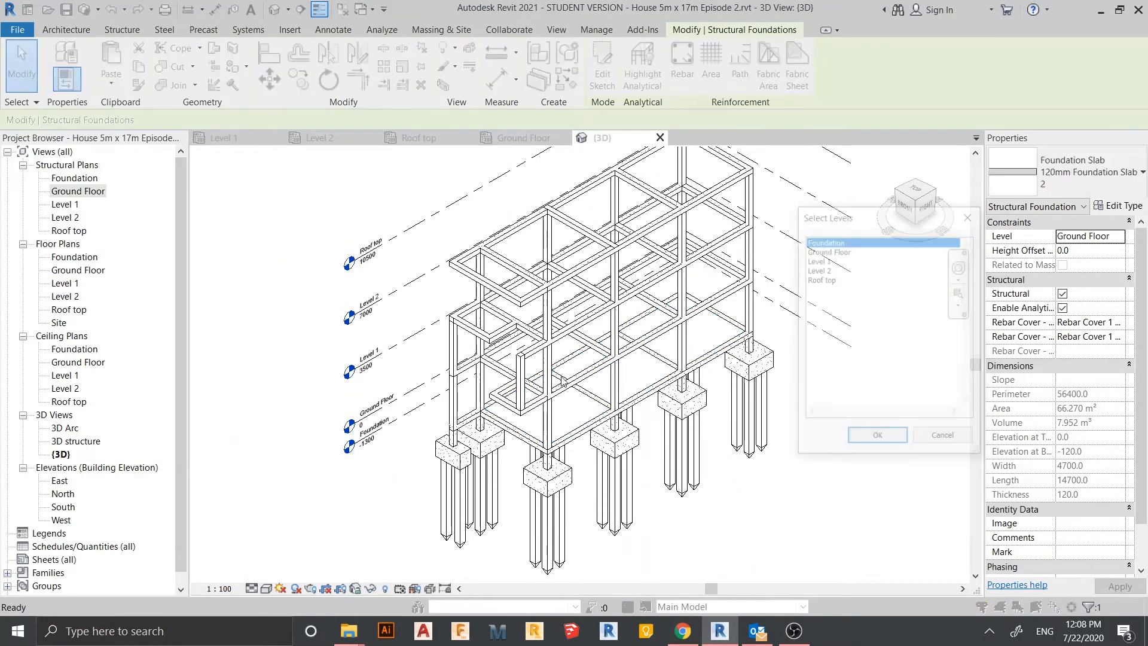
left_click(815, 260)
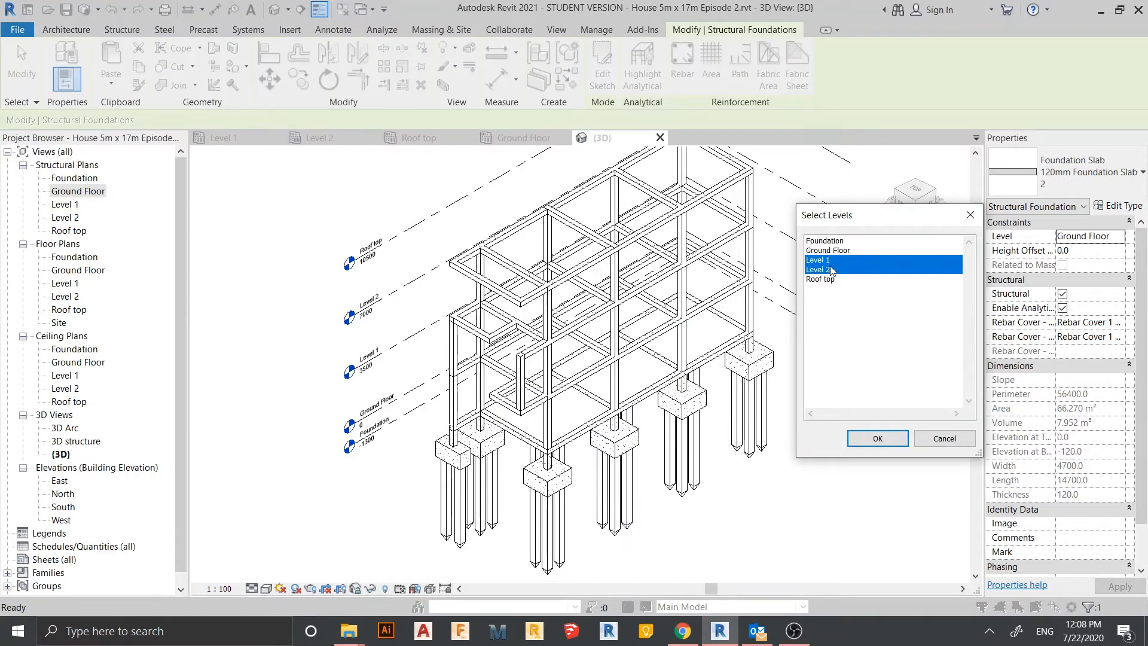
left_click(890, 442)
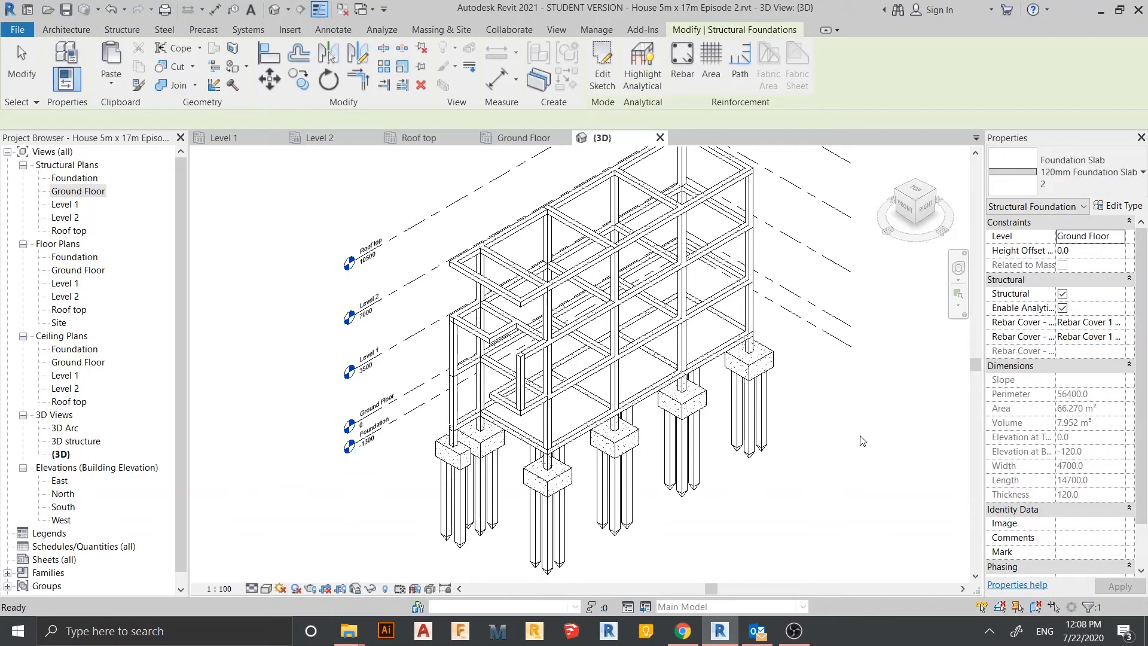
scroll(860, 443, "down", 2)
left_click(852, 449)
middle_click_drag(830, 458, 766, 502)
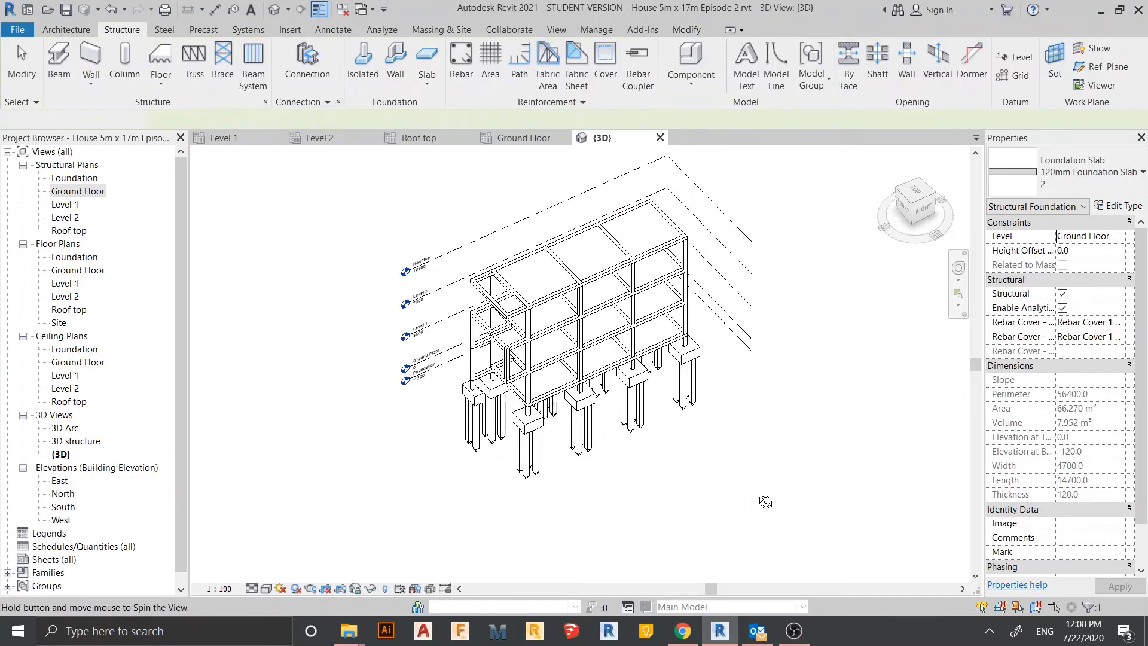
scroll(489, 316, "up", 3)
scroll(484, 302, "down", 3)
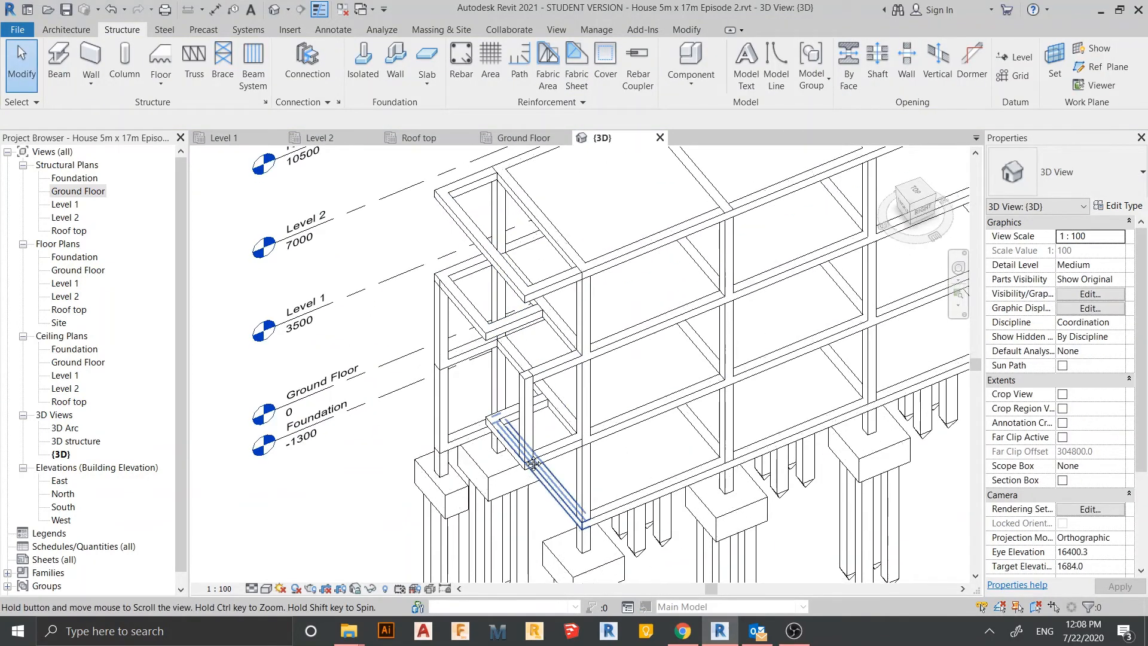
middle_click_drag(460, 457, 541, 457, "shift")
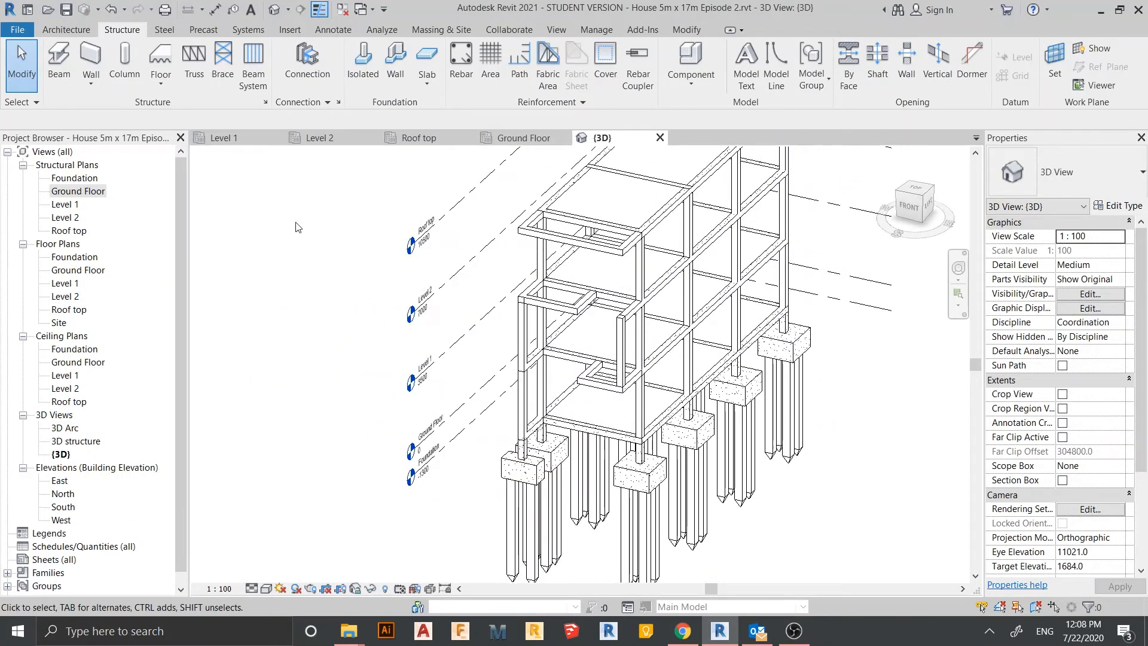
Create a foundation slab in the Level 1 plan from a 1700 × 1700 mm rectangle inside the beams between grids 1 and 2, locking its edges.
left_click(235, 137)
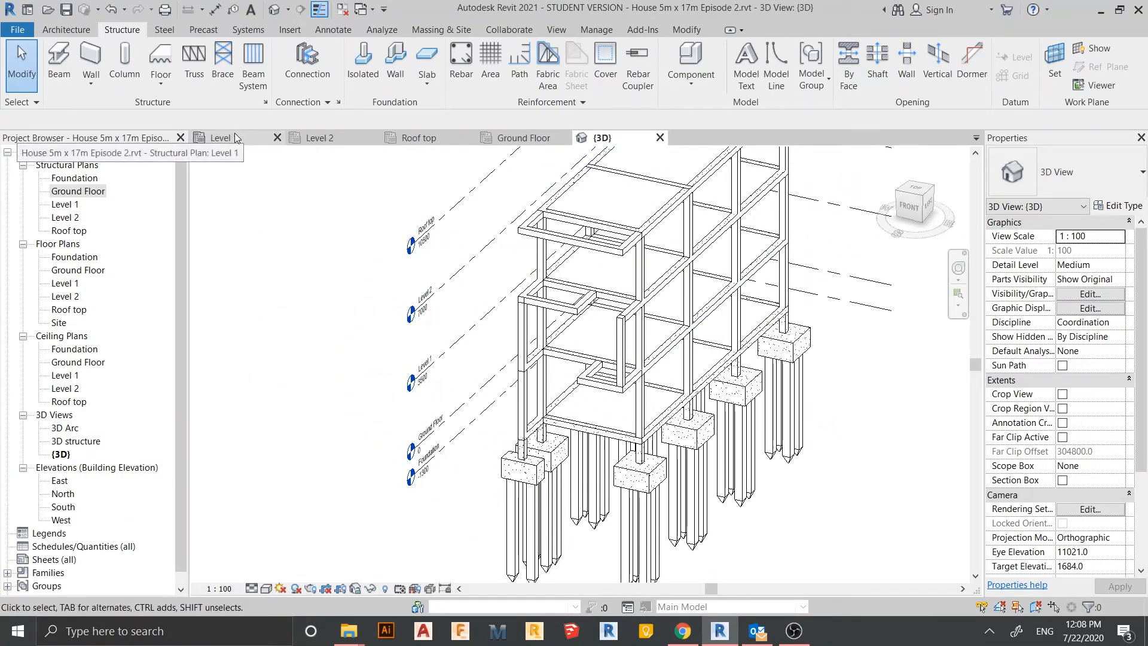
scroll(603, 268, "up", 2)
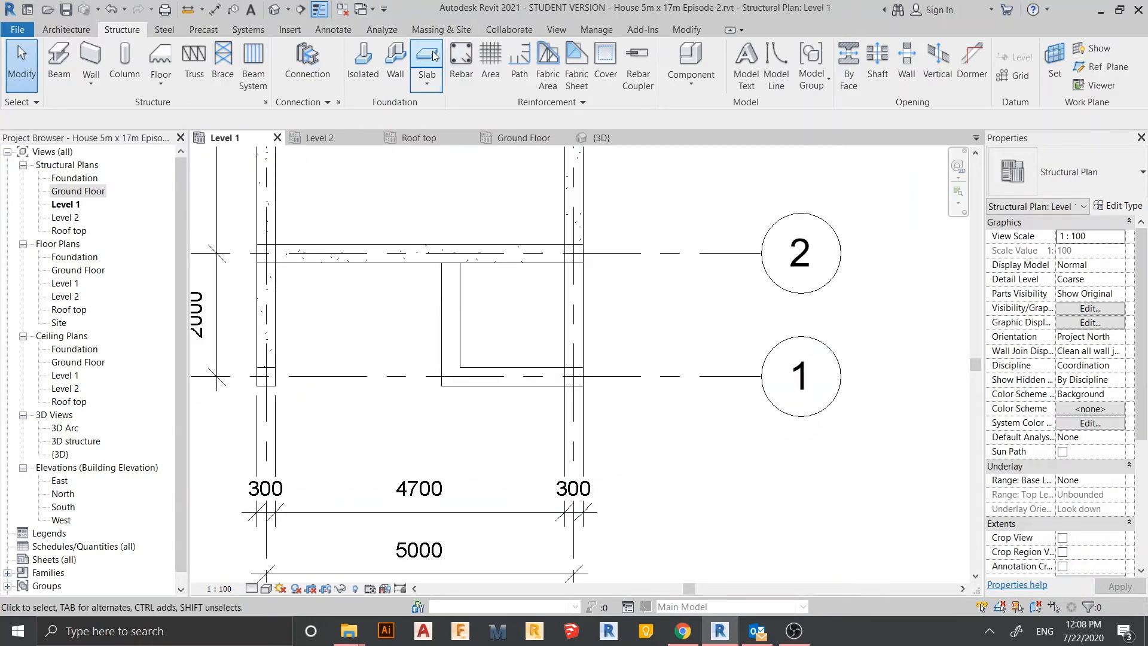
left_click(420, 55)
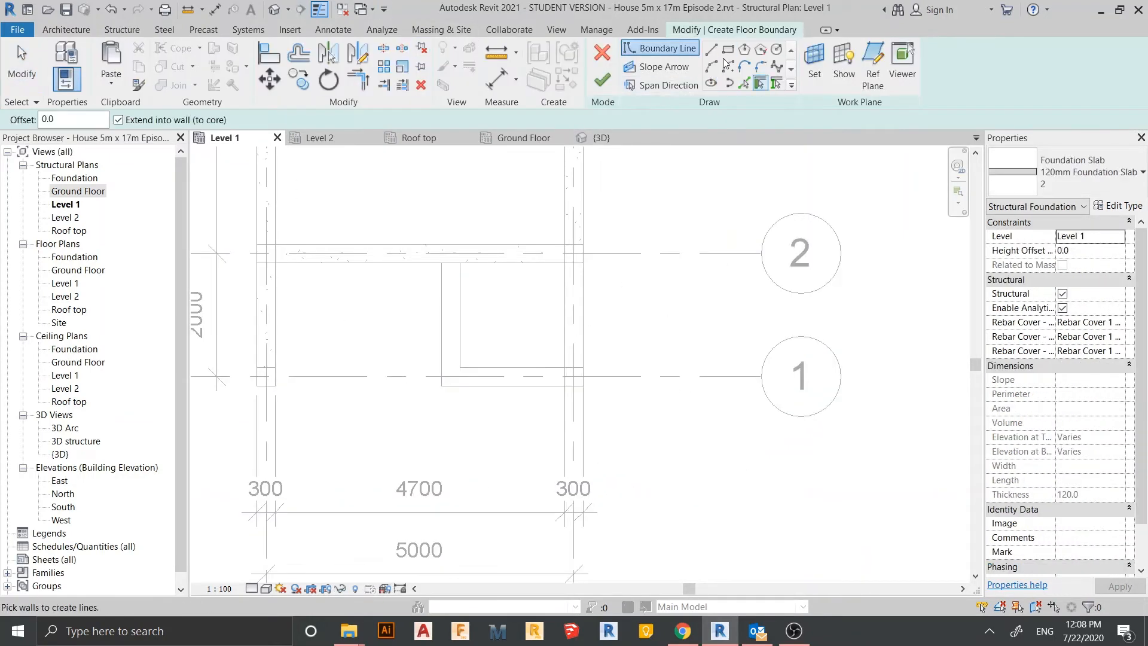
left_click(565, 368)
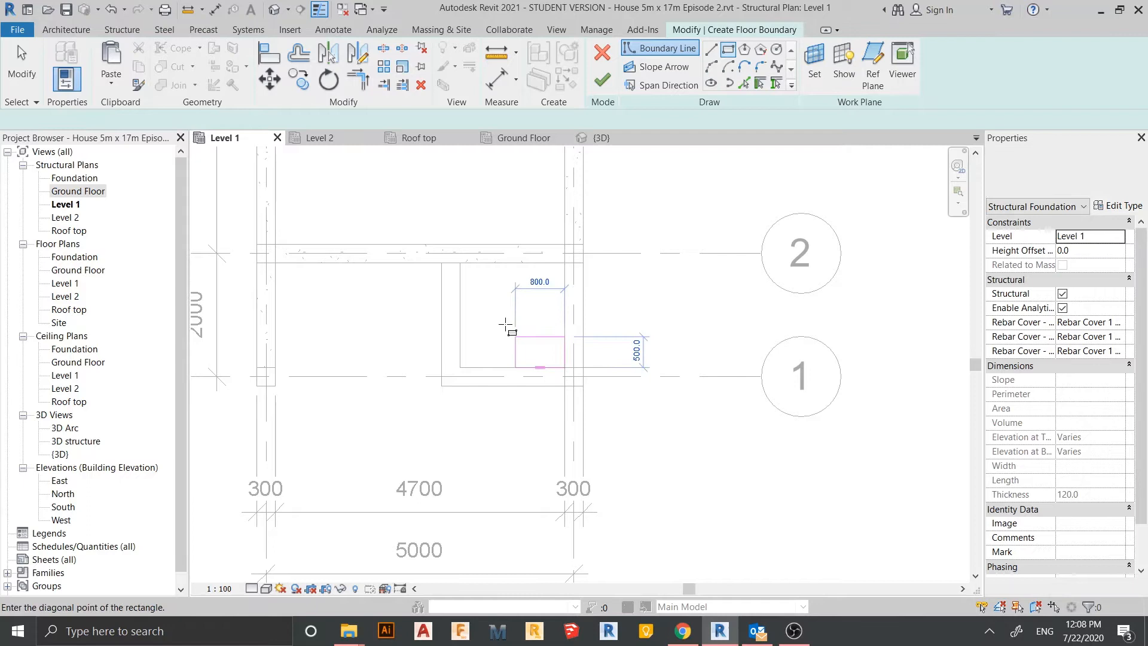
left_click(459, 264)
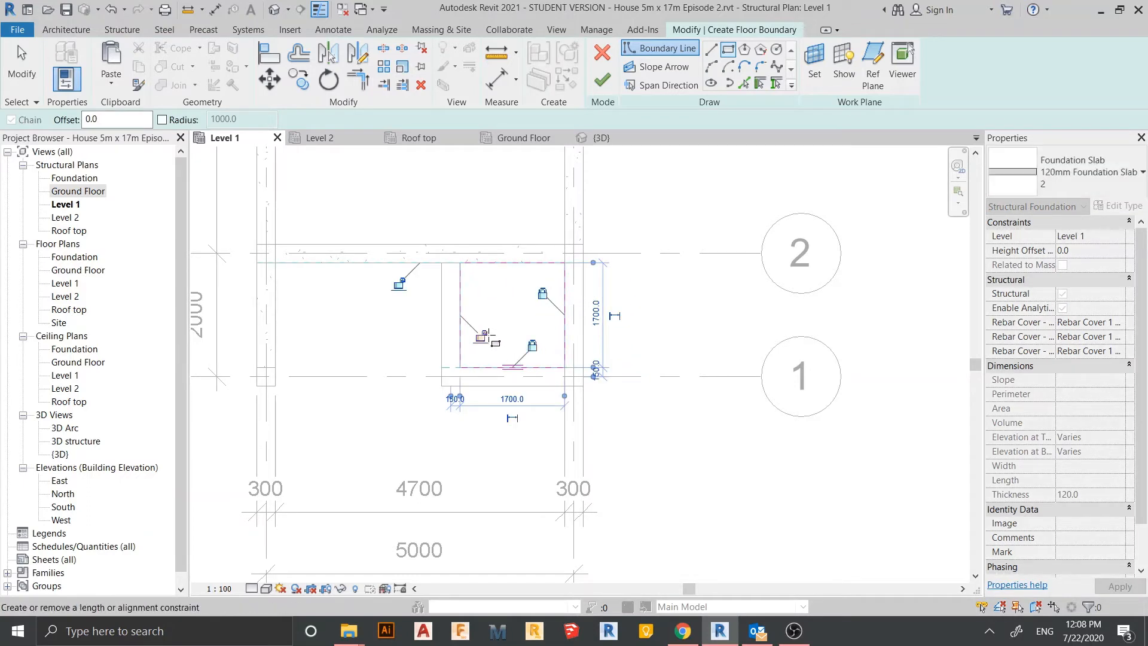
key("Escape")
key("Escape")
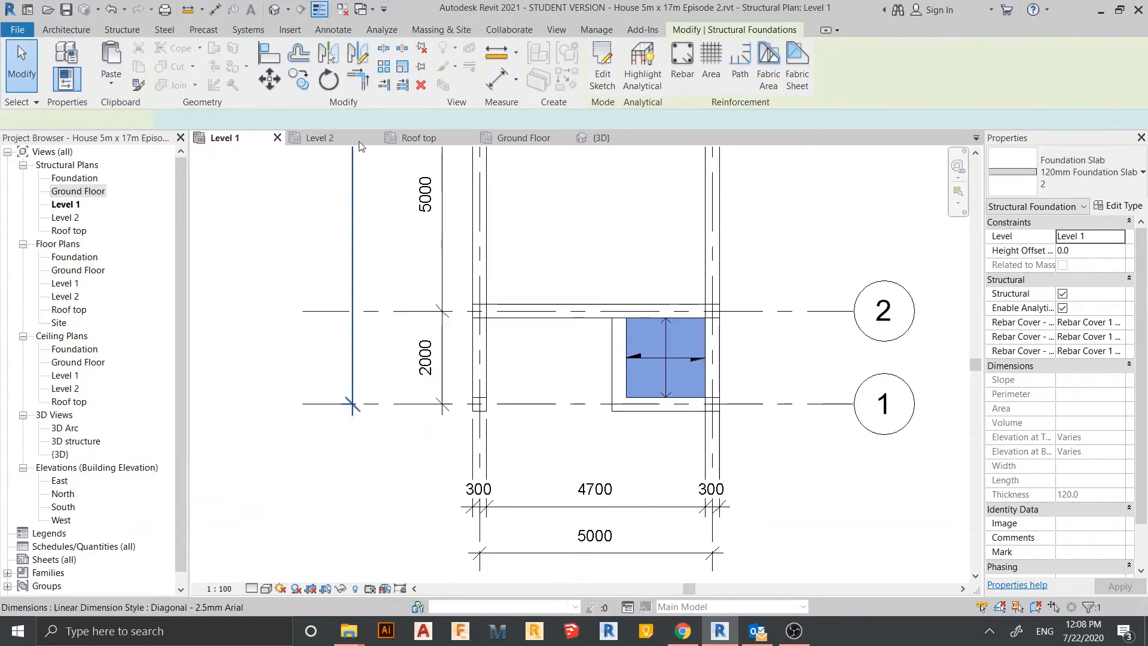
Create a foundation slab in the Level 2 plan from a 2400 × 1700 mm rectangle inside the beams between grids 1 and 2, locking its edges.
key("ctrl+Tab")
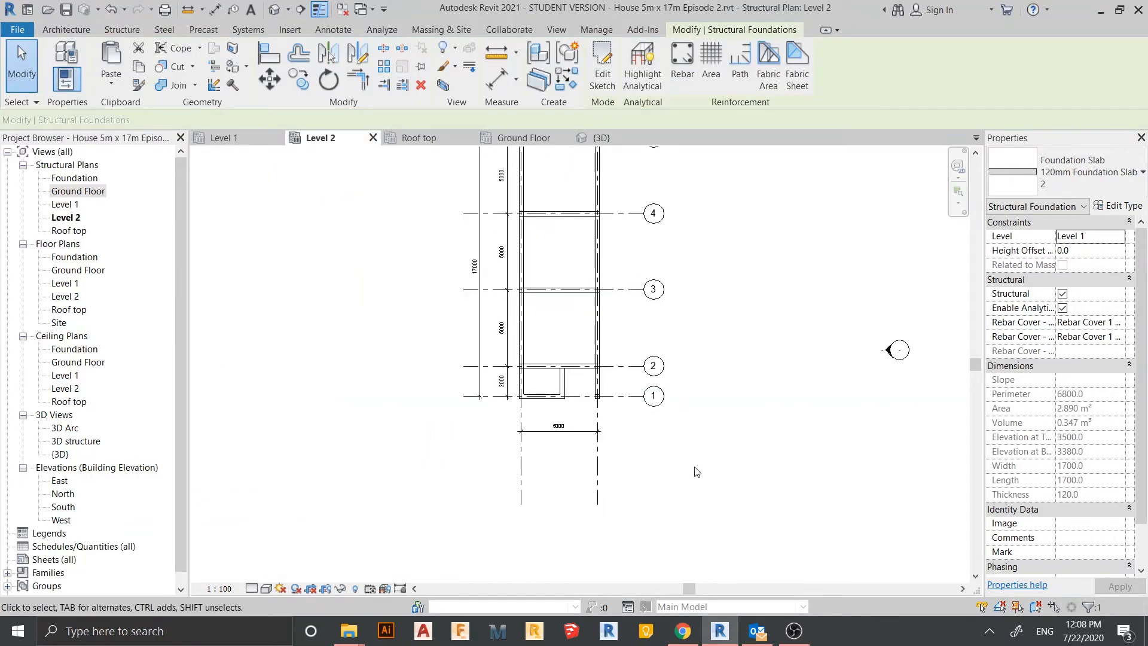
left_click(114, 33)
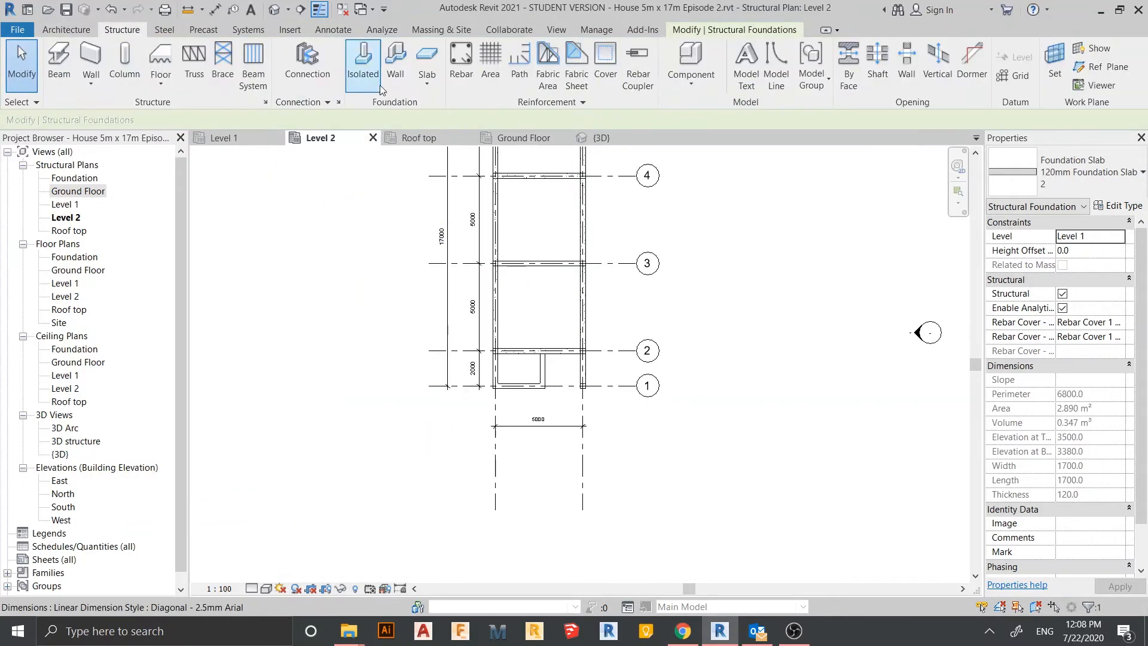
left_click(728, 48)
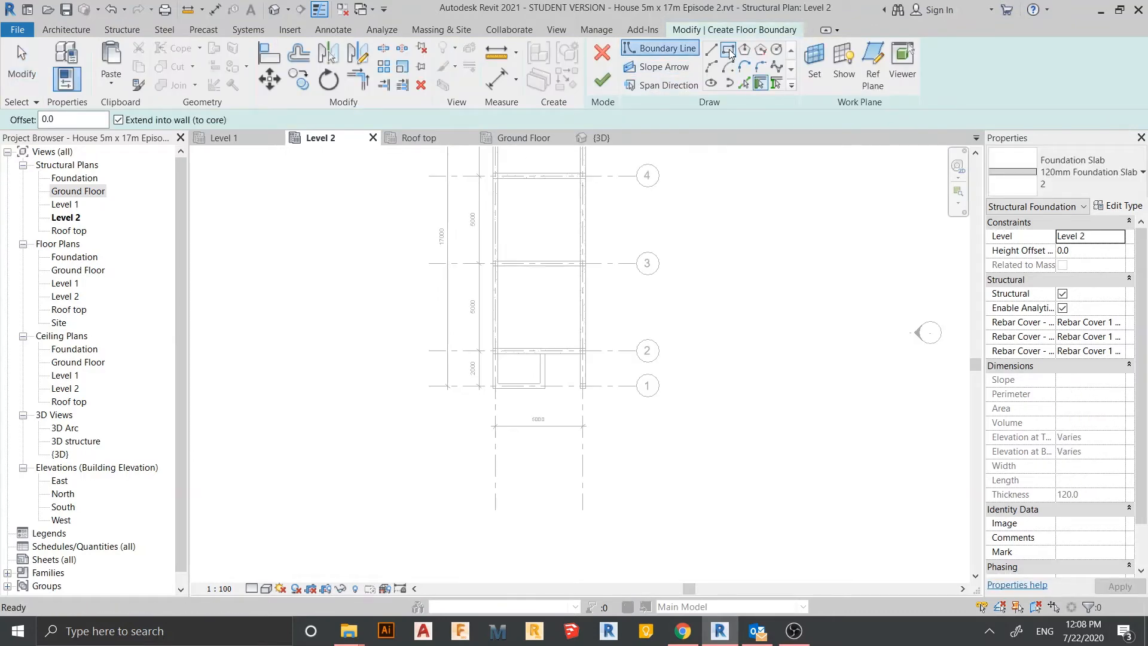
scroll(536, 390, "up", 3)
left_click(551, 377)
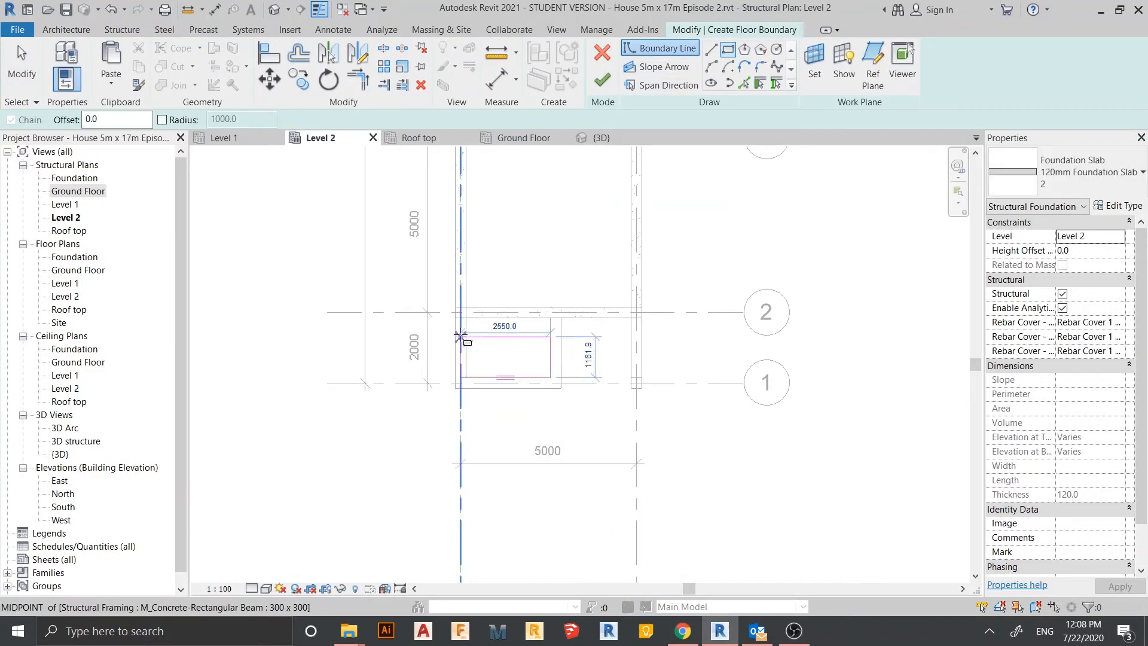
left_click(465, 318)
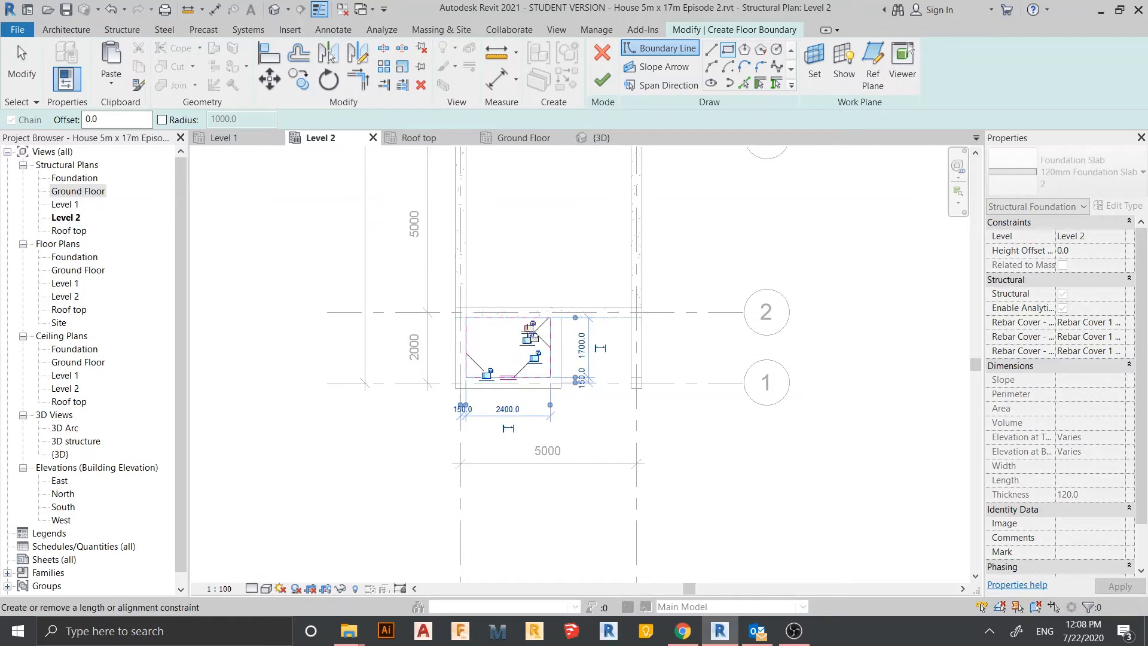
scroll(531, 338, "up", 2)
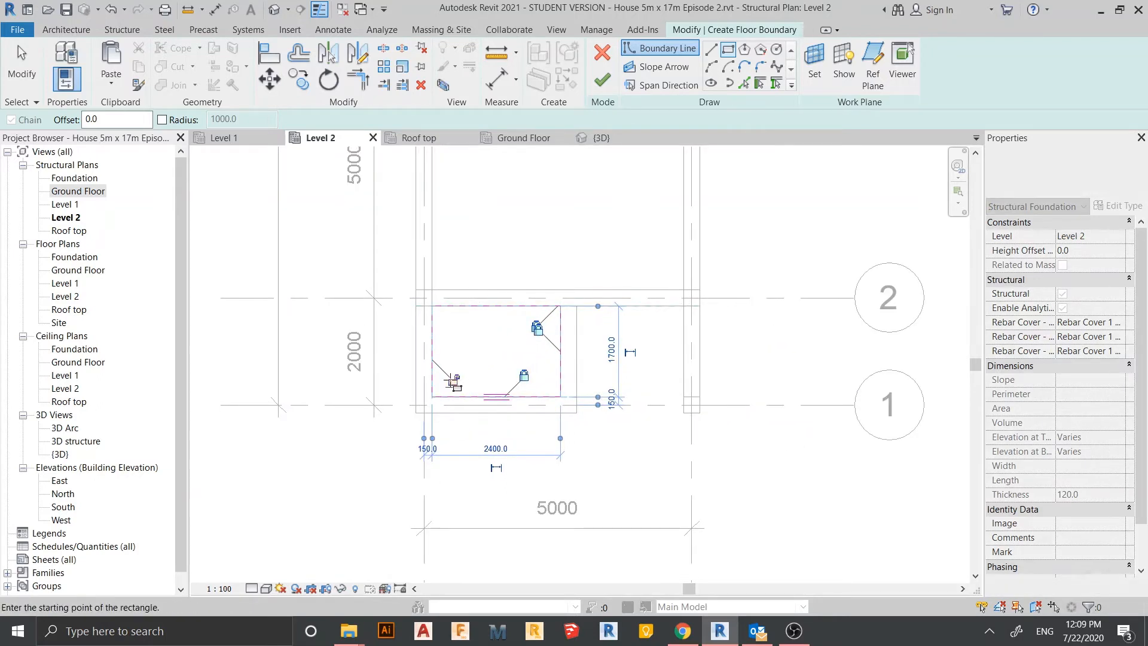
key("Escape")
left_click(602, 81)
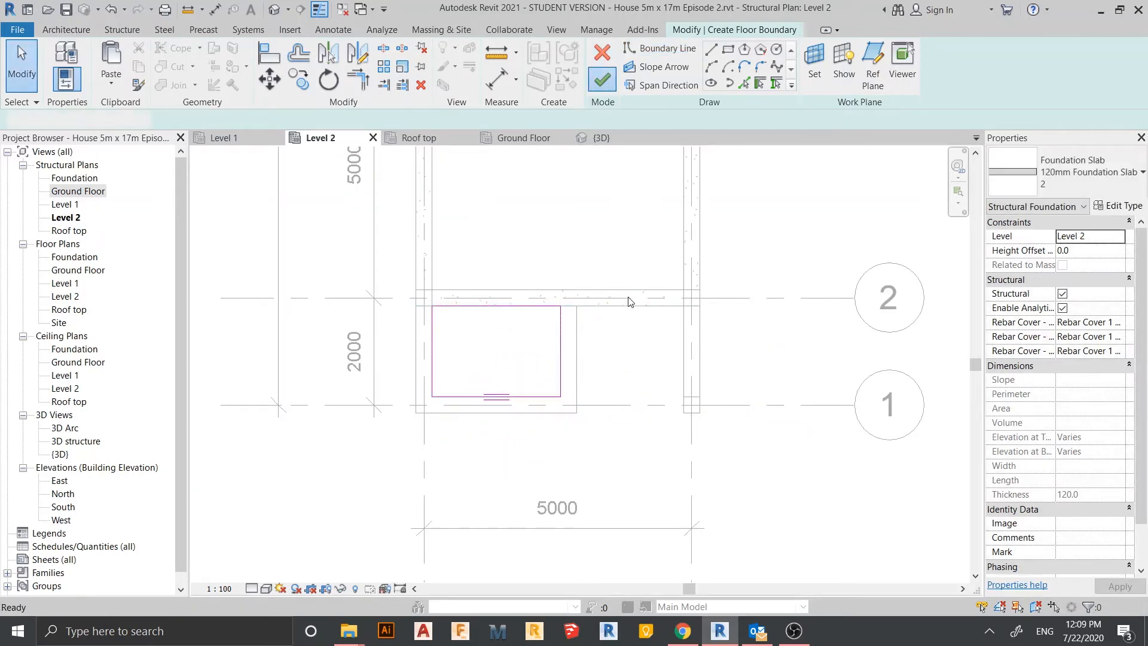
scroll(744, 289, "down", 2)
key("Escape")
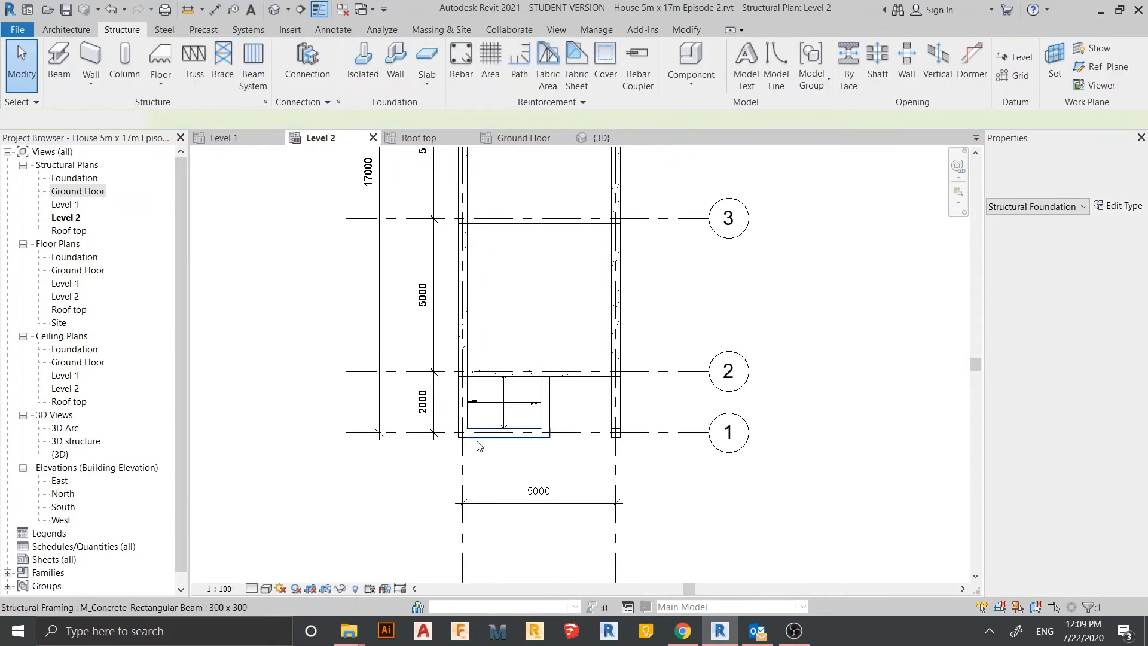
Sketch a 4700 × 1700 mm rectangular slab boundary in the Roof top plan between grids 1 and 2, and lock its edges to the beams.
scroll(487, 384, "up", 1)
left_click(436, 138)
middle_click_drag(618, 393, 621, 444)
scroll(646, 392, "up", 1)
left_click(428, 73)
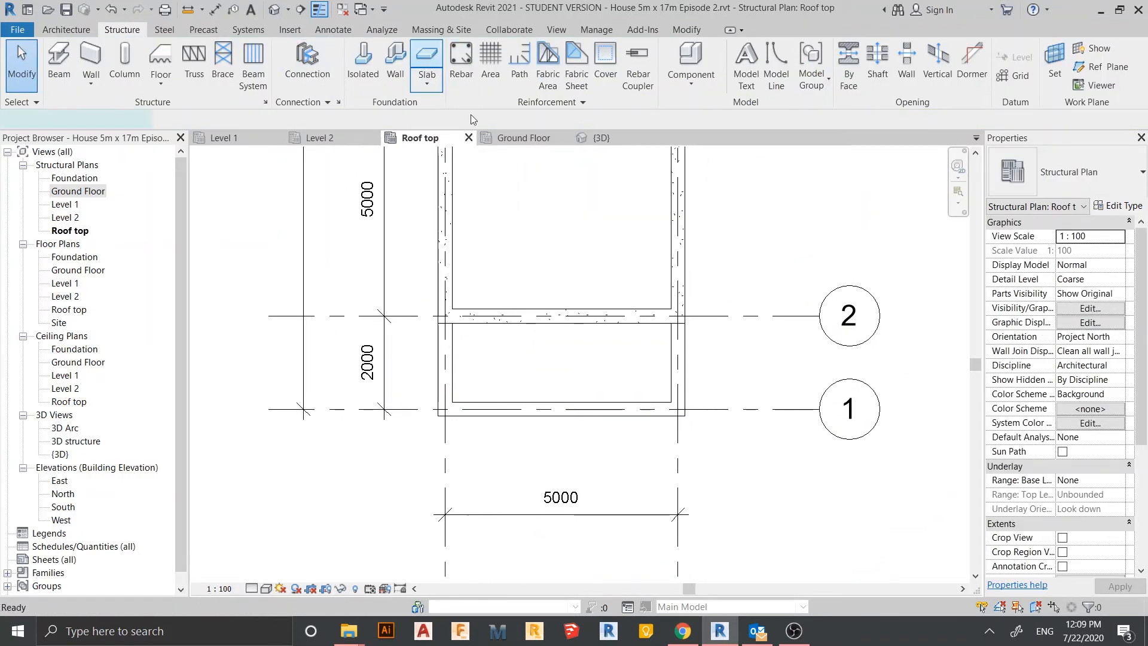
left_click(728, 52)
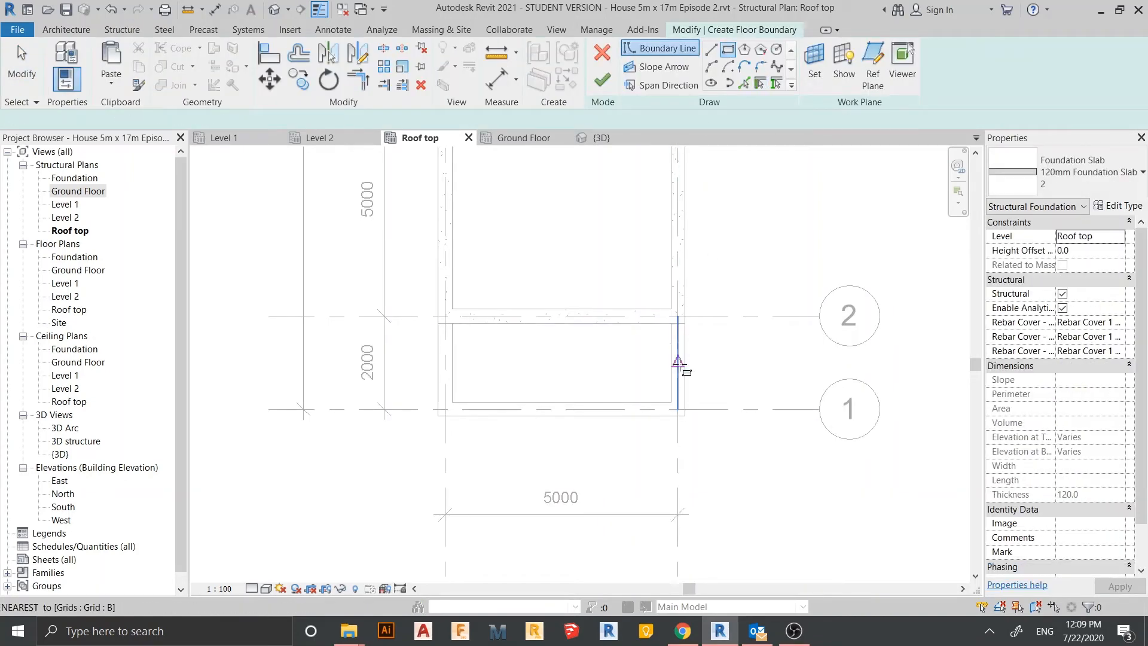
left_click(659, 399)
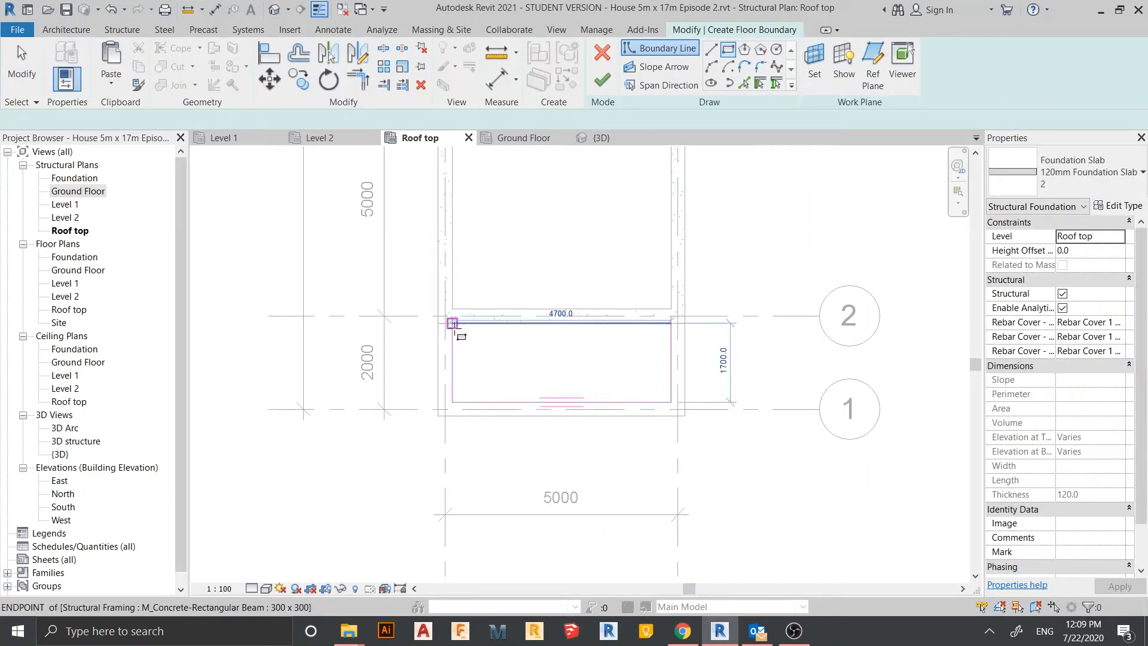
left_click(451, 323)
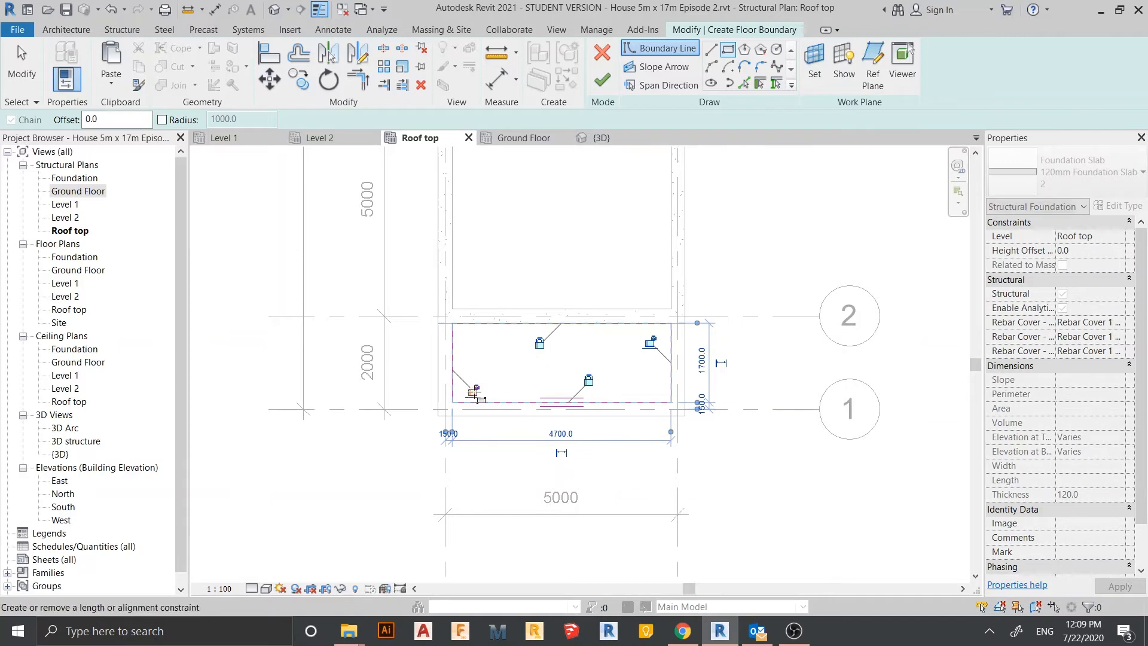
key("Escape")
key("Escape")
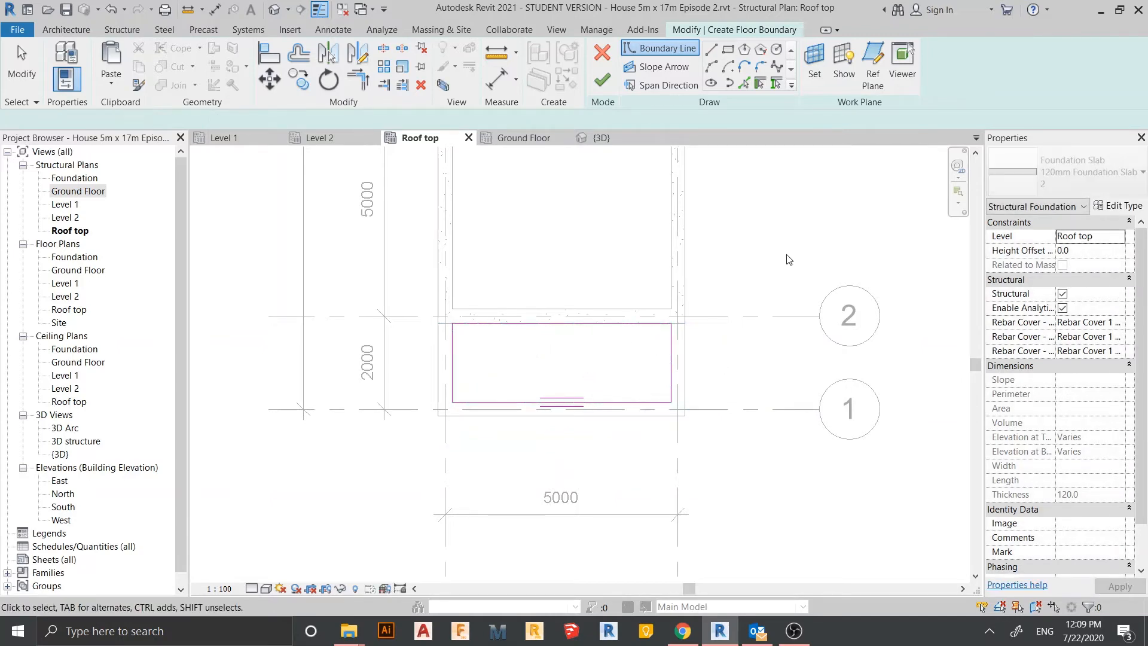
Finish the boundary sketch to create the roof top slab between grids 1 and 2, and deselect it.
scroll(789, 260, "down", 1)
middle_click_drag(789, 260, 698, 326)
left_click(601, 79)
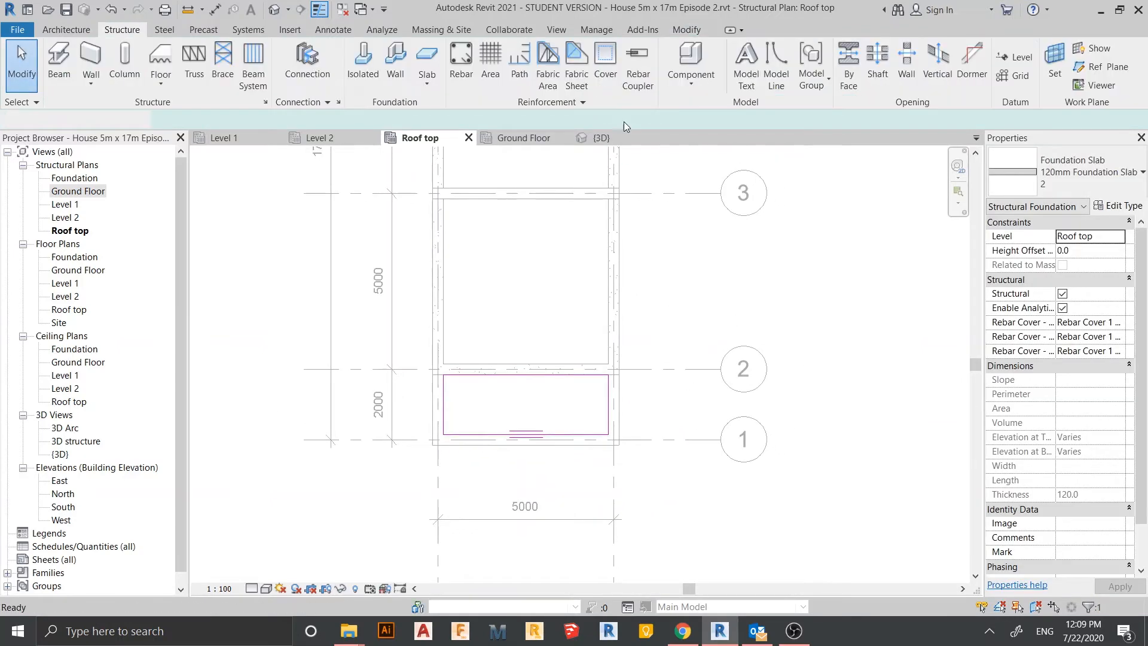
left_click(604, 71)
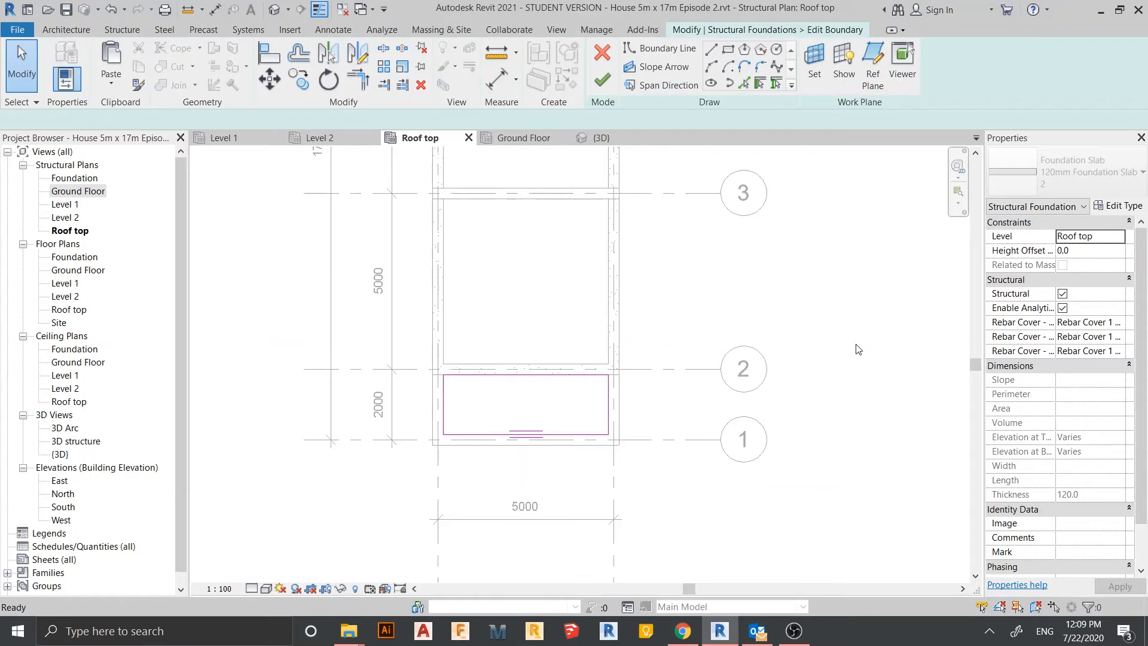
left_click(602, 80)
key("Escape")
Delete the span direction symbol from the roof top slab between grids 1 and 2.
scroll(565, 376, "up", 2)
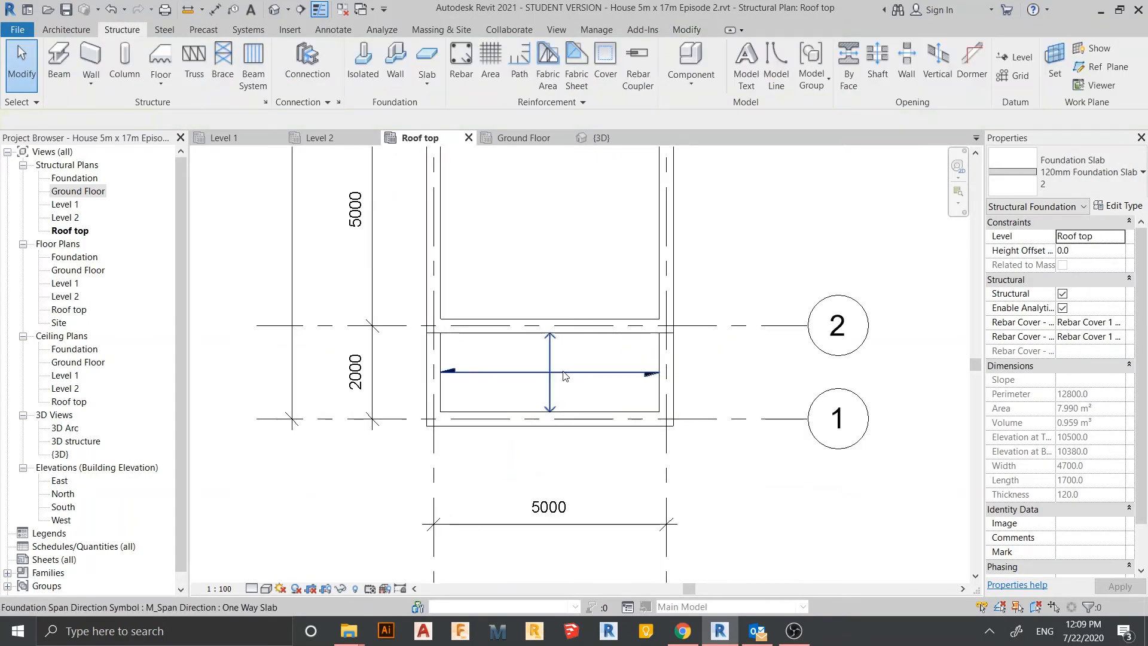
left_click(563, 371)
key("Delete")
scroll(650, 350, "down", 2)
middle_click_drag(646, 336, 618, 444)
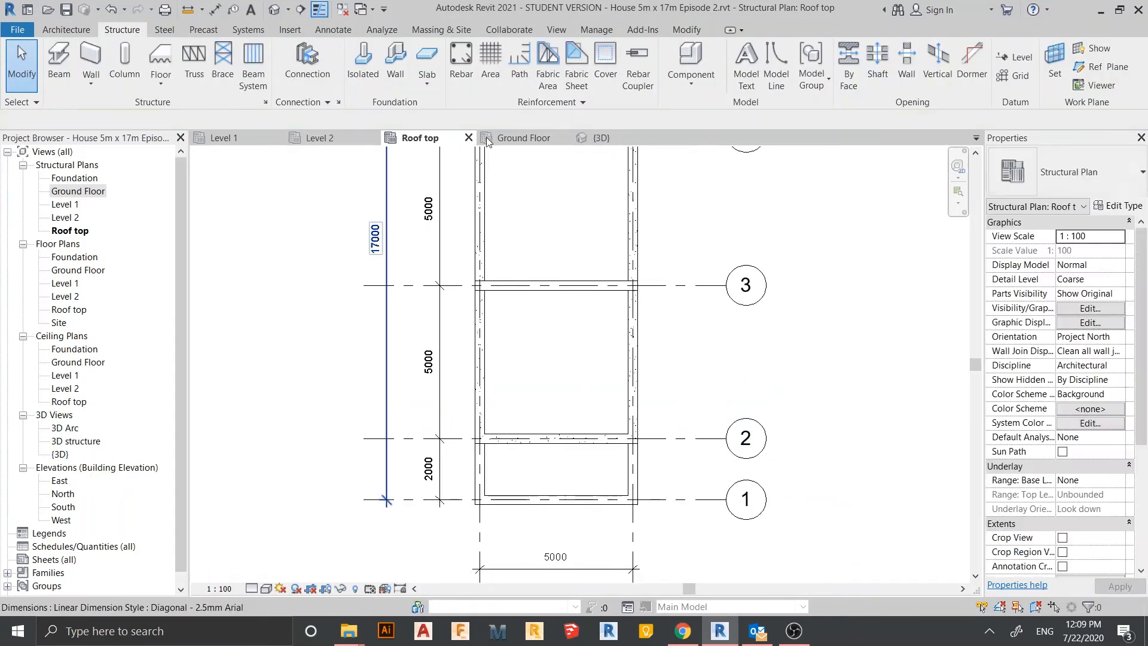
Examine the new slabs on every level from several angles in the default 3D view.
left_click(601, 138)
middle_click_drag(714, 385, 586, 364, "shift")
scroll(729, 386, "up", 3)
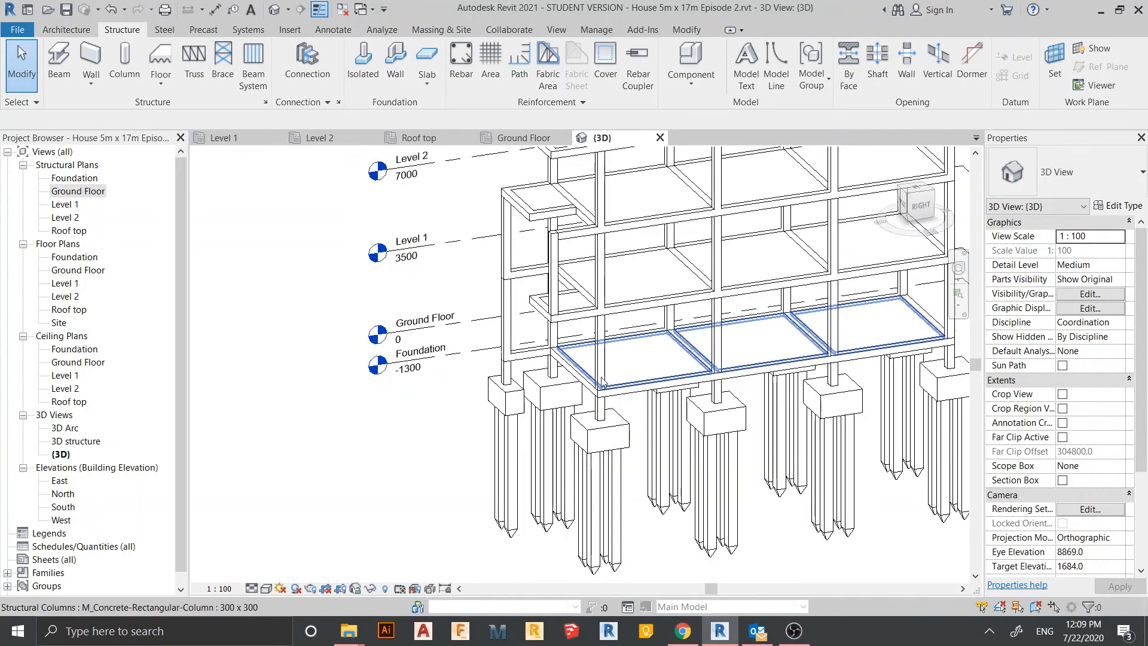
scroll(658, 388, "down", 1)
middle_click_drag(658, 389, 514, 347)
middle_click_drag(844, 415, 739, 337, "shift")
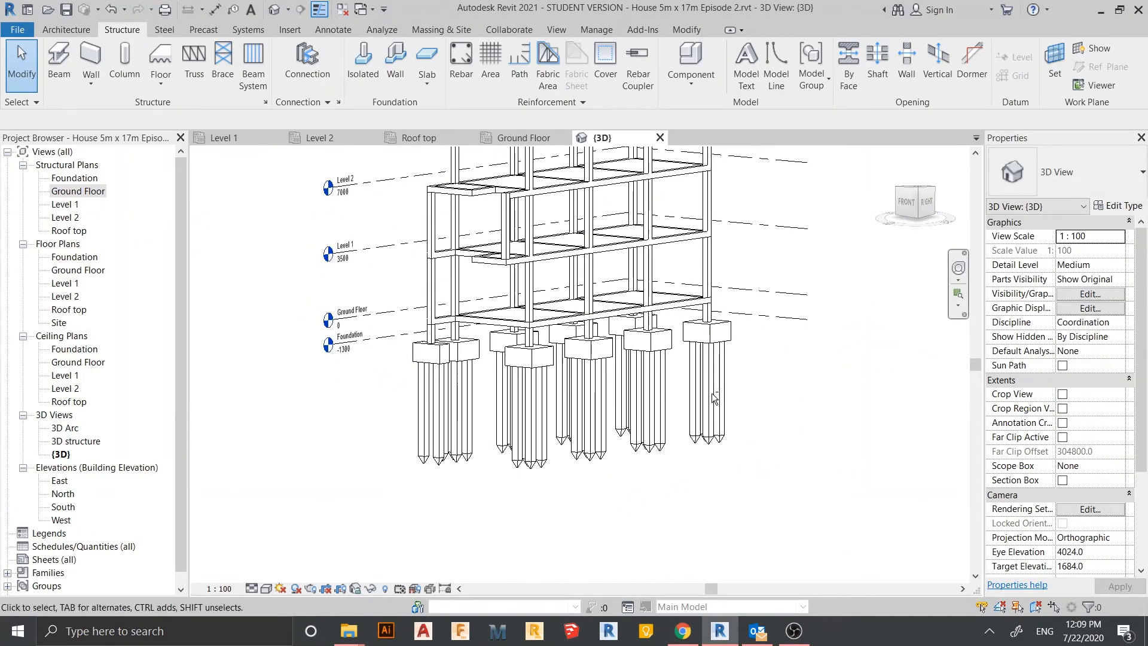
middle_click_drag(713, 396, 764, 348)
middle_click_drag(689, 429, 642, 450, "shift")
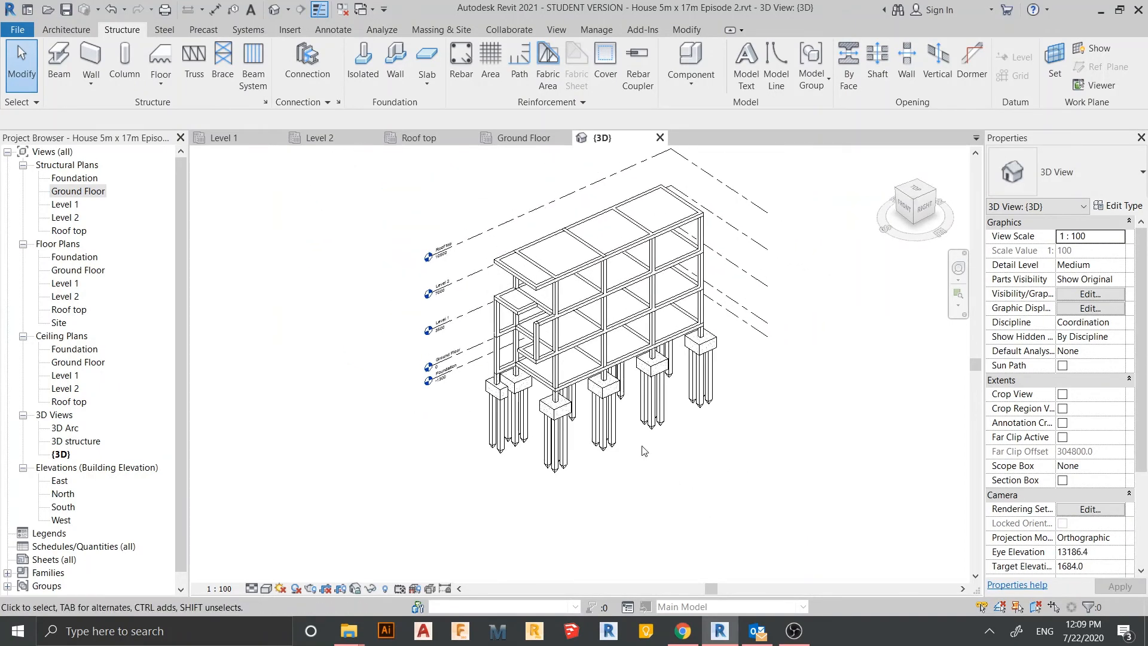
Start an architectural wall and duplicate the Generic - 200mm type as "200 wall Finished".
left_click(70, 28)
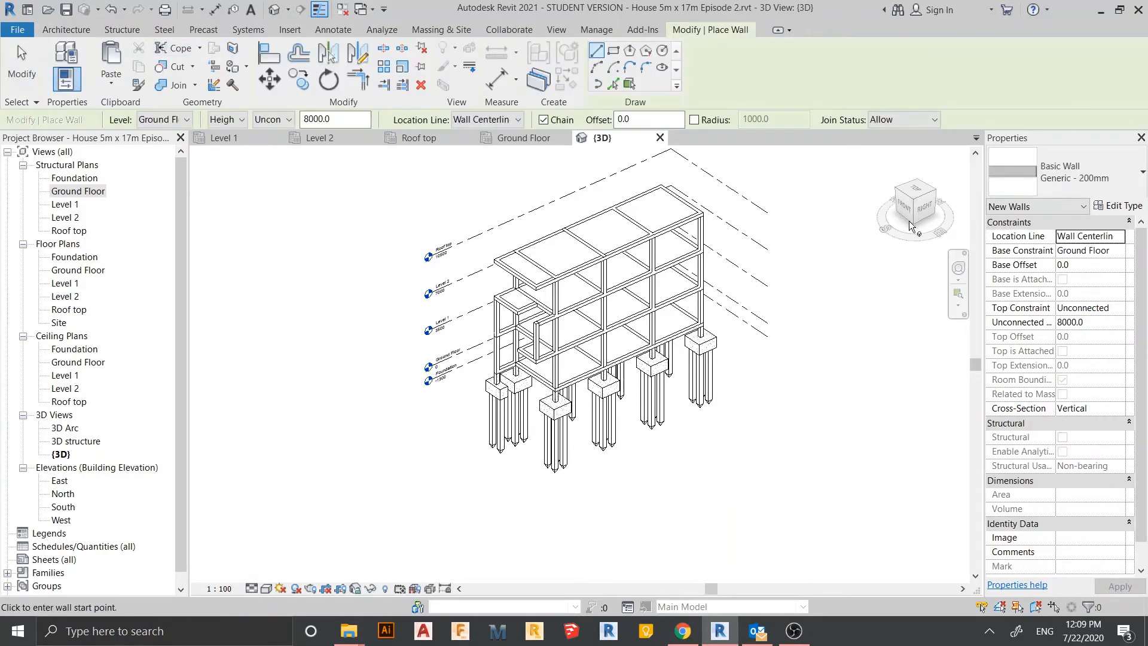
left_click(1119, 204)
left_click(781, 118)
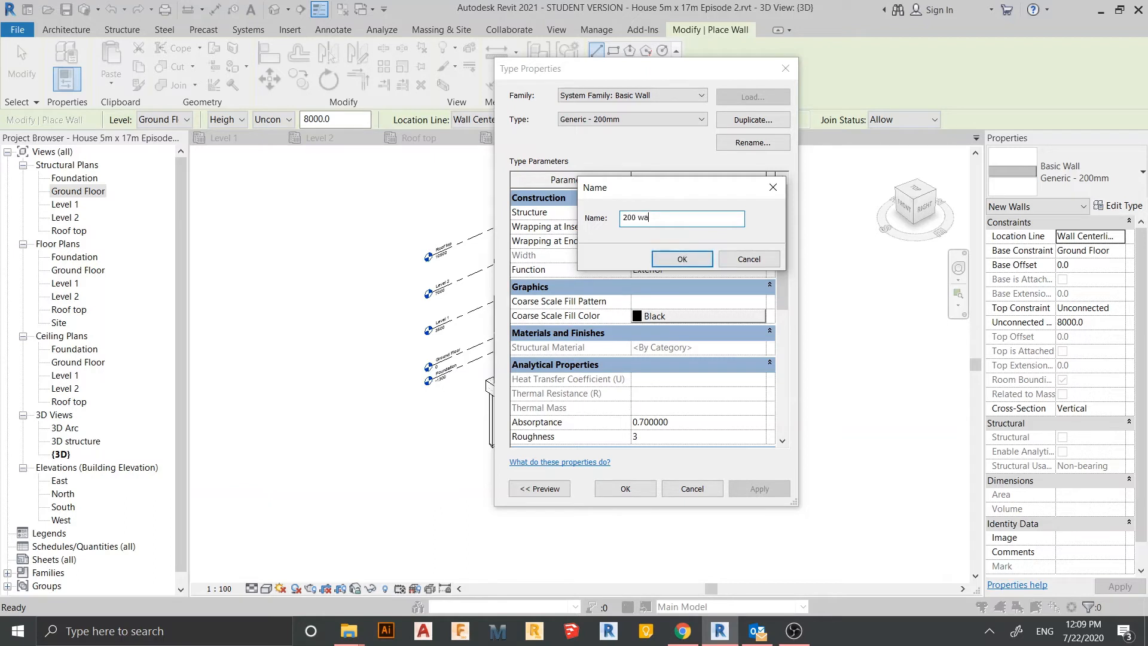
type("200 wall Finished")
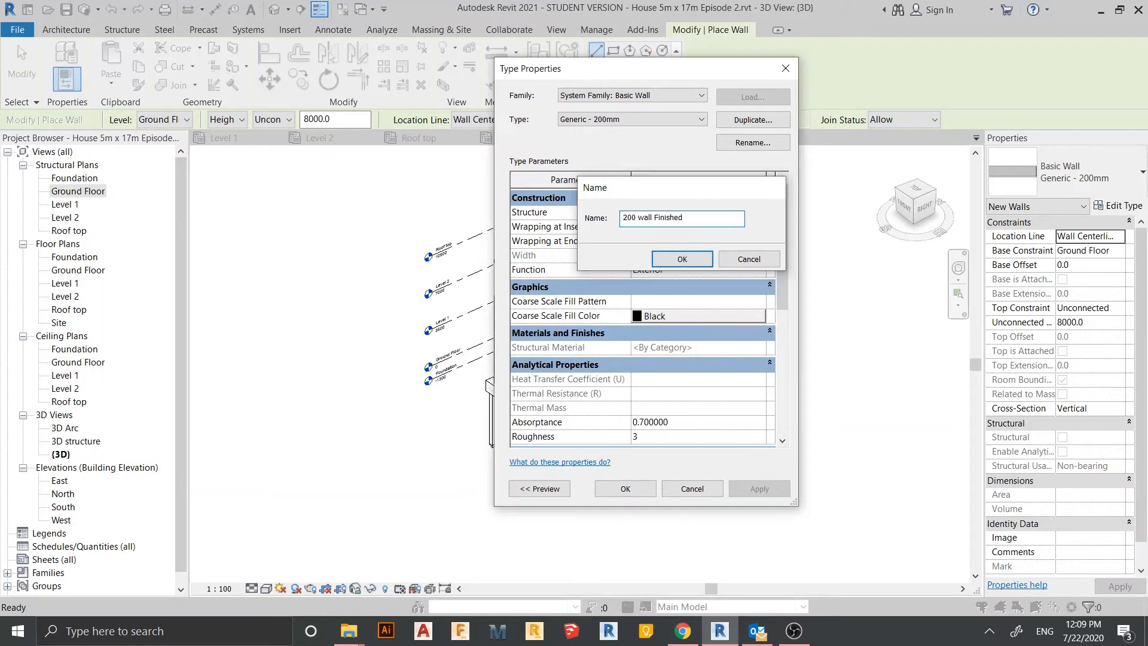
key("Return")
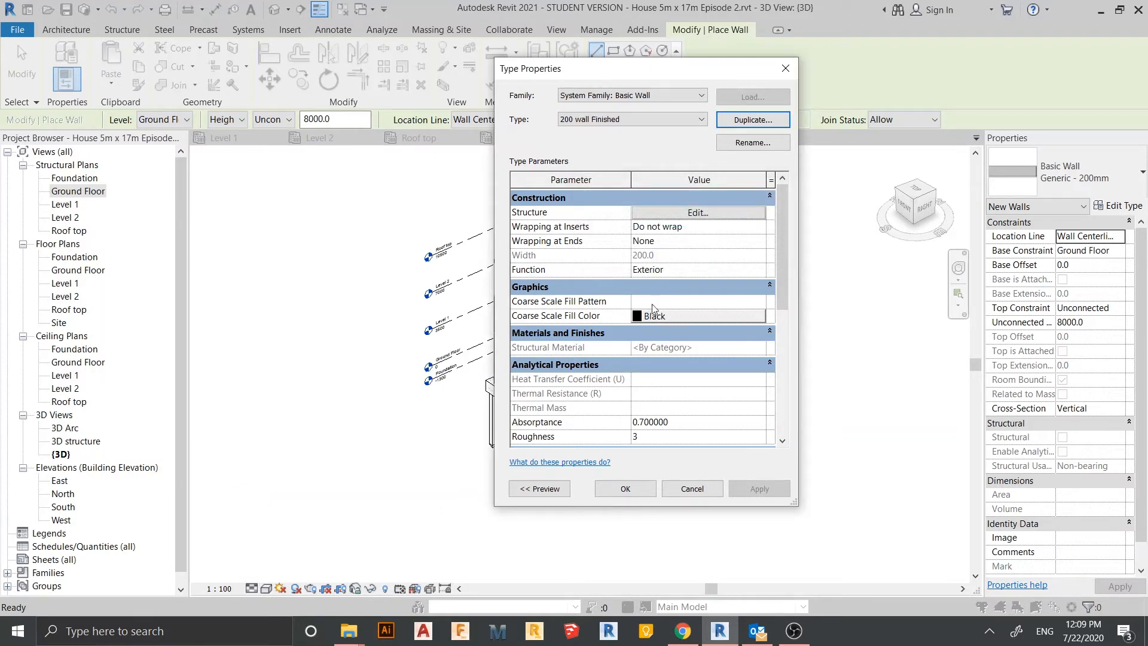
Insert three layers in the wall type's structure, placing two outside the exterior core boundary and one outside the interior core boundary.
left_click(697, 213)
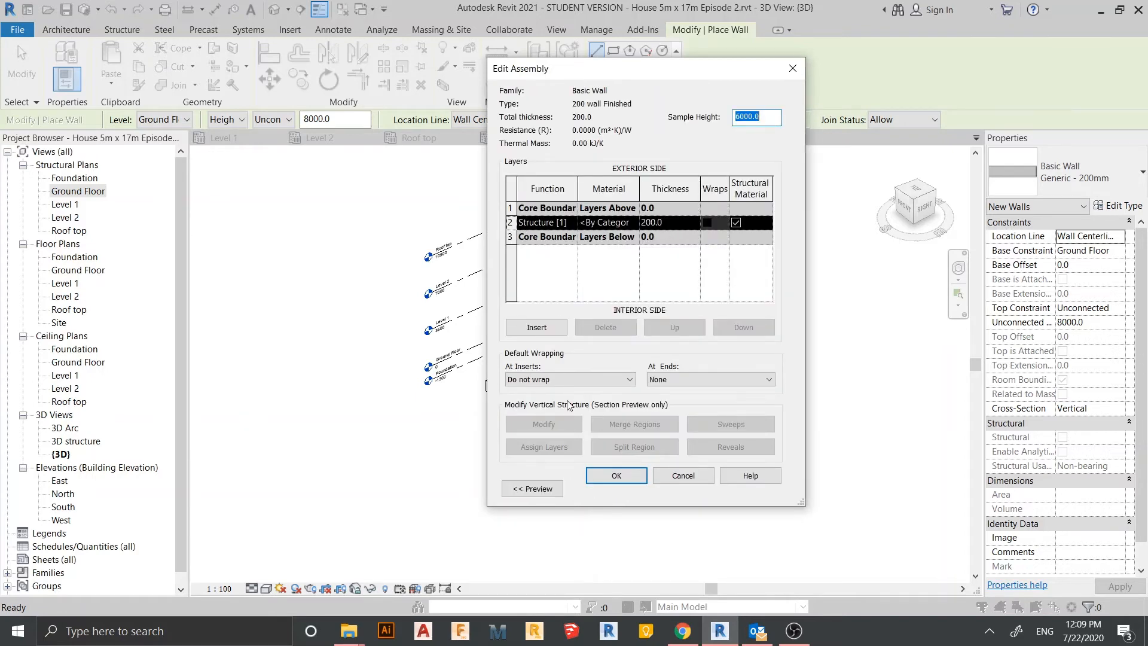
left_click(536, 328)
left_click(536, 328)
left_click(536, 328)
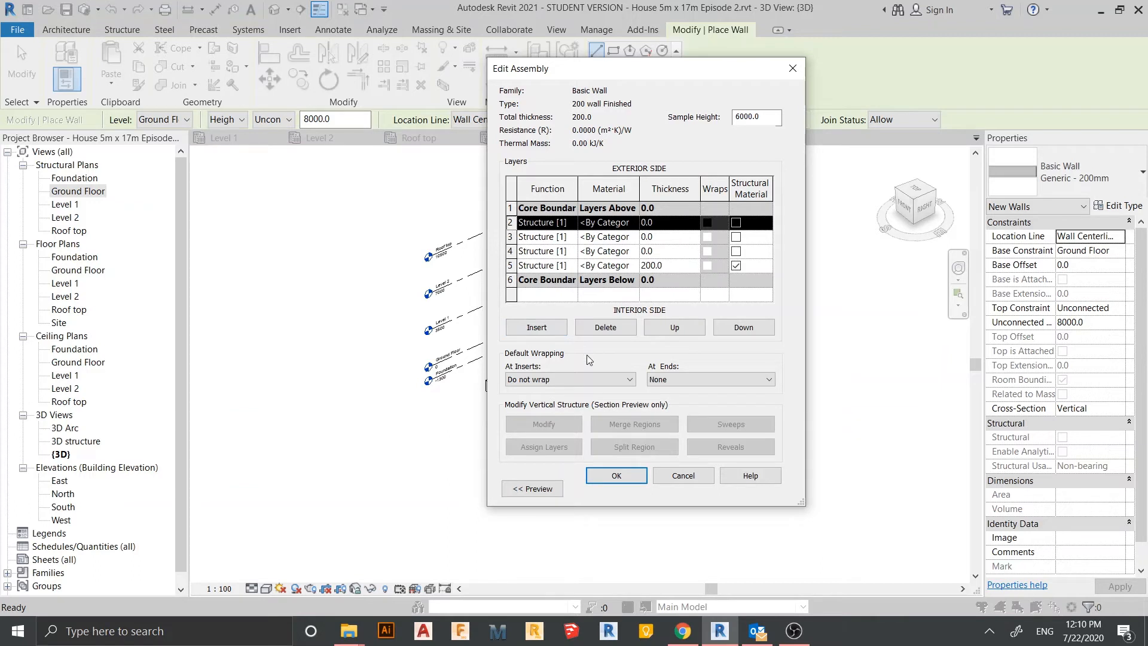
left_click(666, 328)
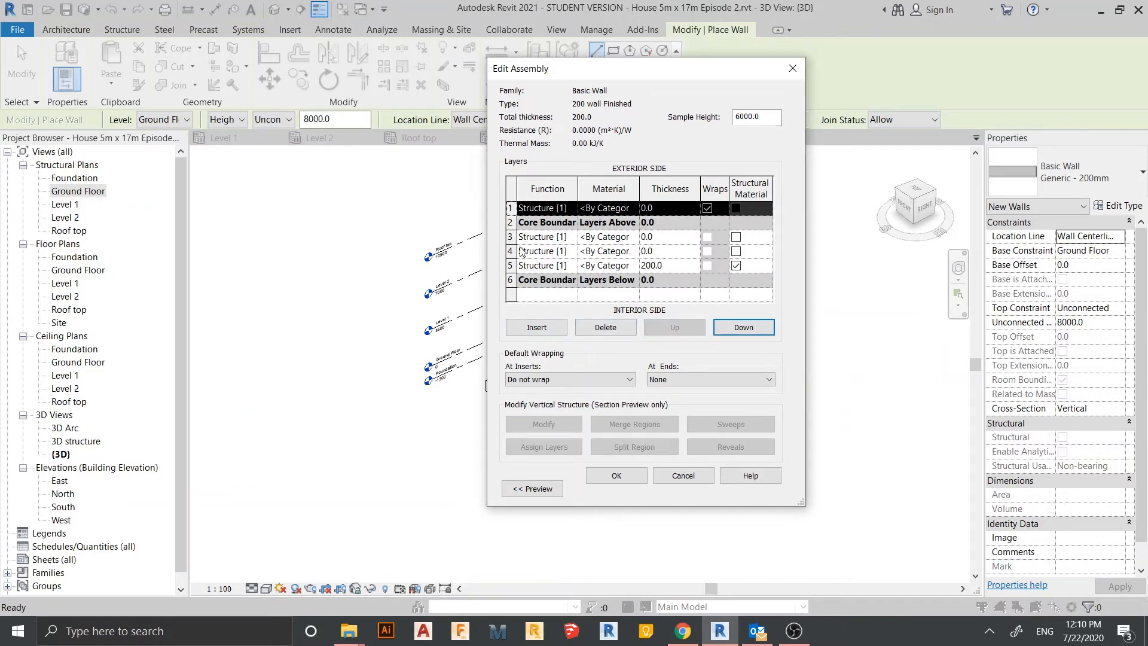
left_click(523, 237)
left_click(684, 330)
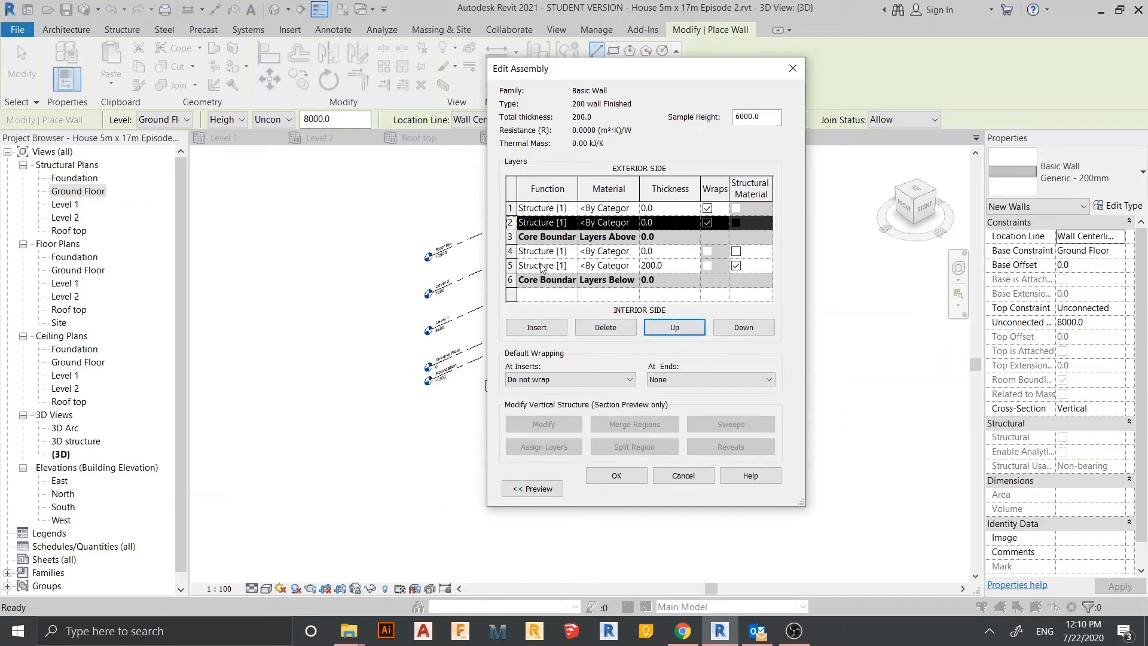
left_click(535, 251)
left_click(722, 327)
left_click(722, 327)
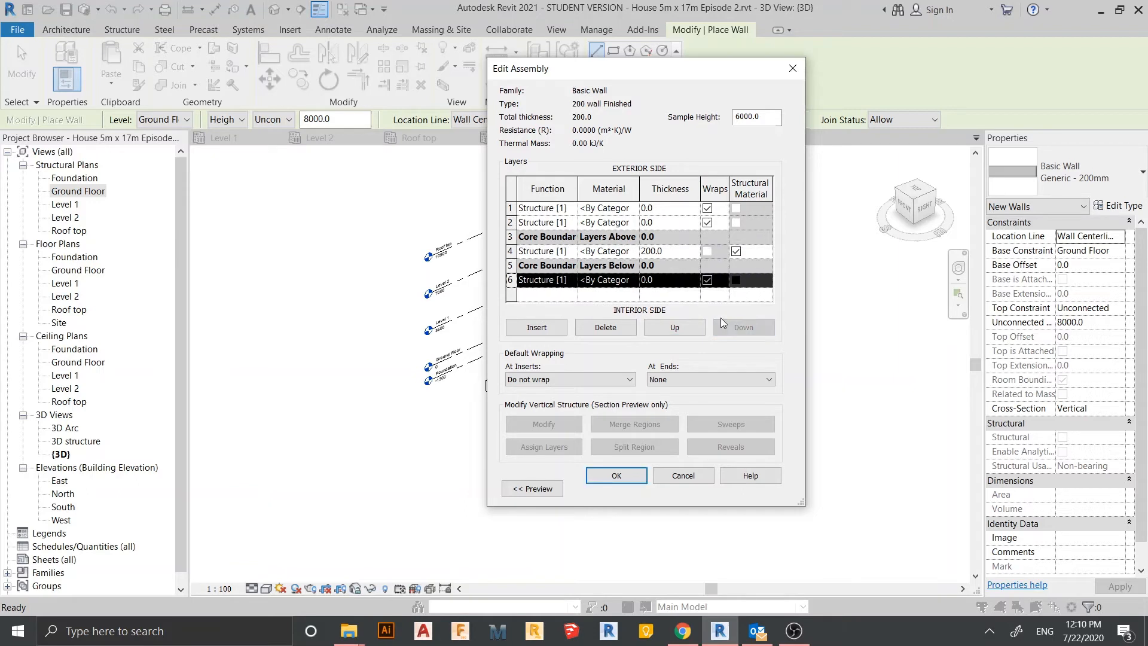
Insert a fourth layer, place it as the innermost layer on the interior side, and enlarge the assembly dialog.
left_click(538, 251)
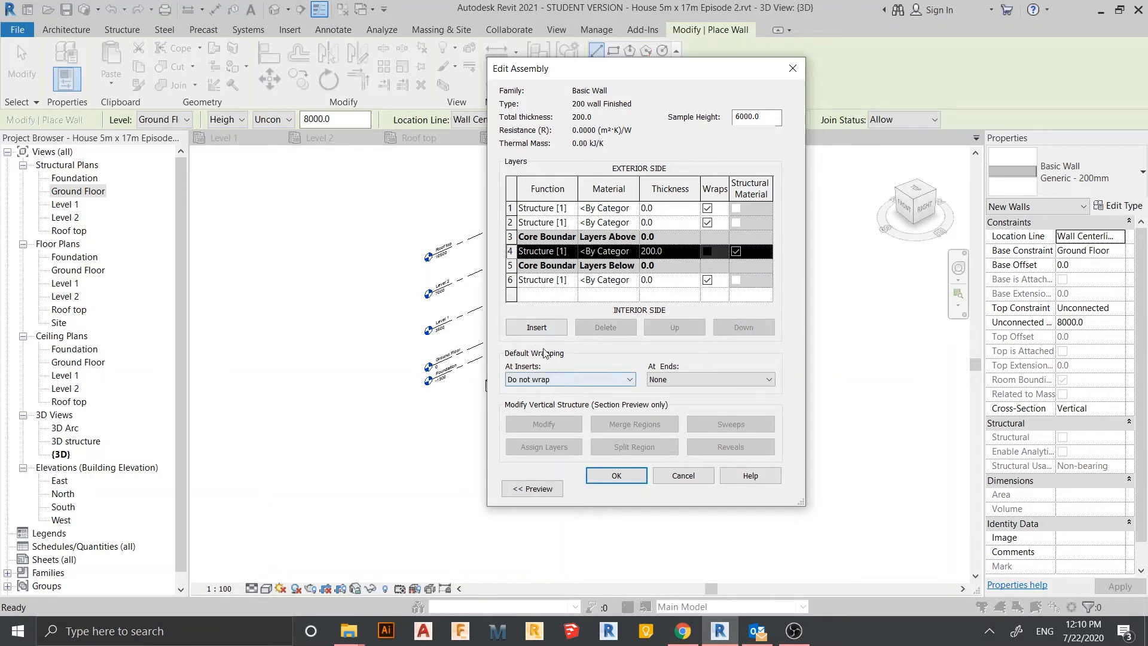
left_click(536, 327)
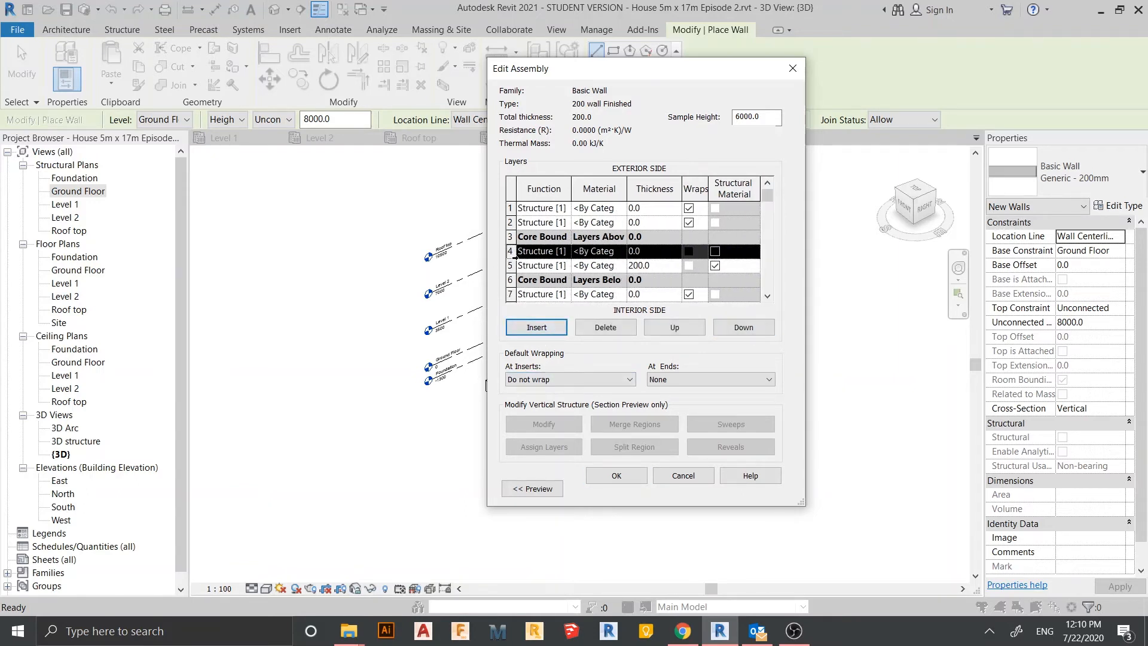
left_click(744, 327)
left_click(748, 327)
left_click(749, 327)
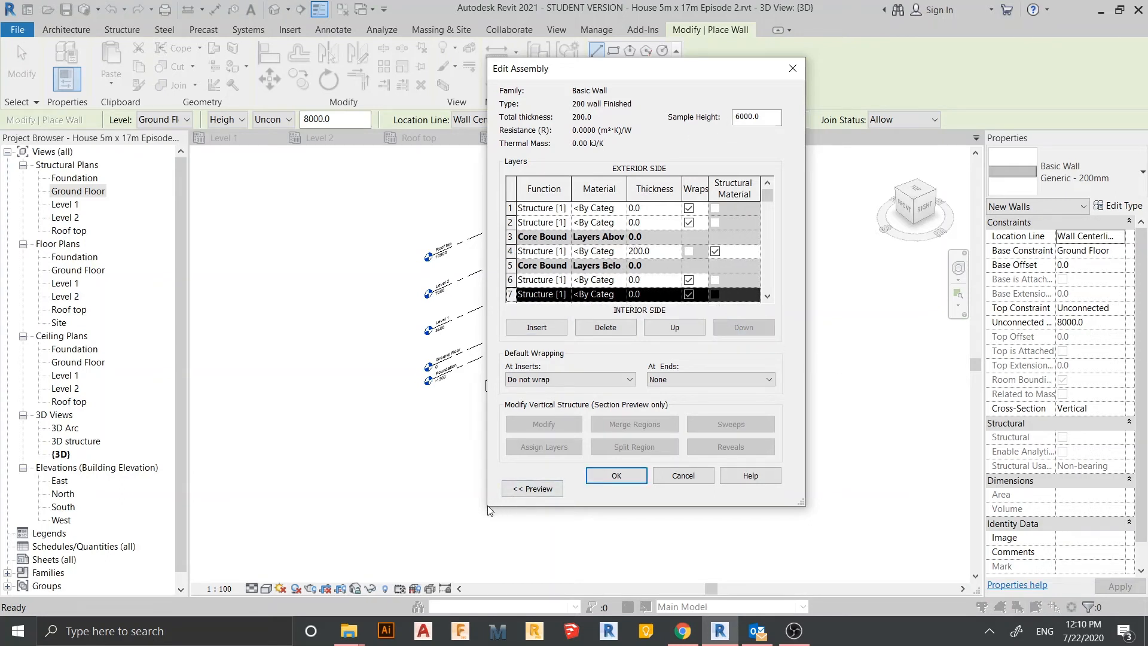
left_click_drag(487, 506, 427, 558)
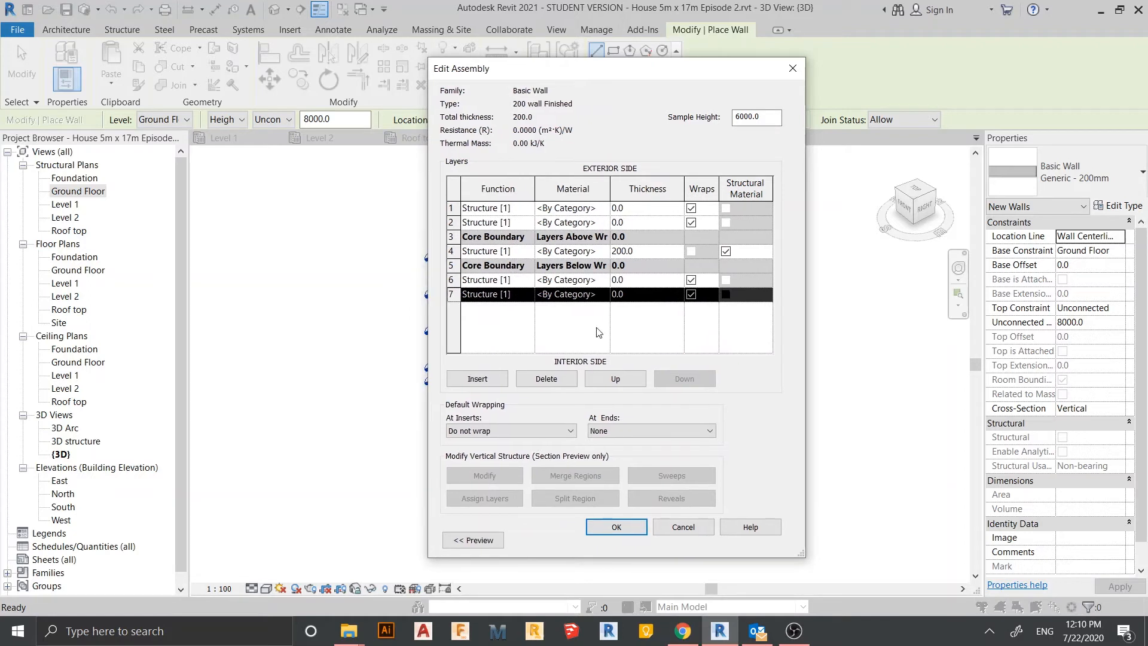
Set the interior layer next to the core to Finish 1 [4] with the Concrete - Cast-in-Place Concrete material.
left_click(519, 279)
left_click(527, 281)
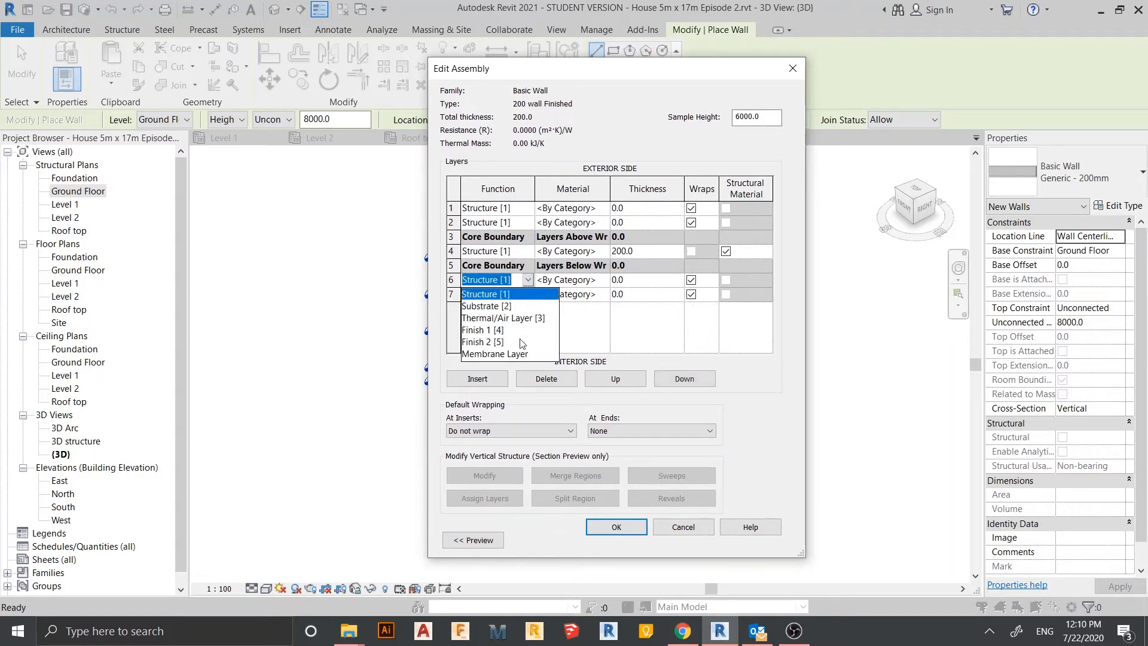
left_click(487, 331)
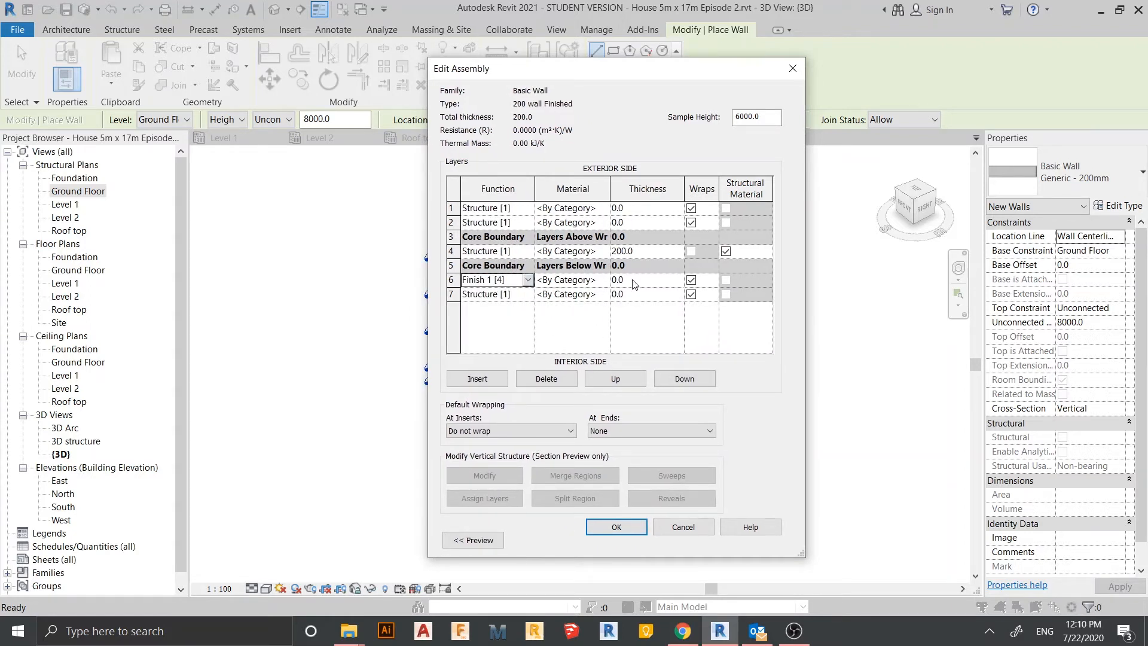
left_click(603, 285)
left_click(603, 280)
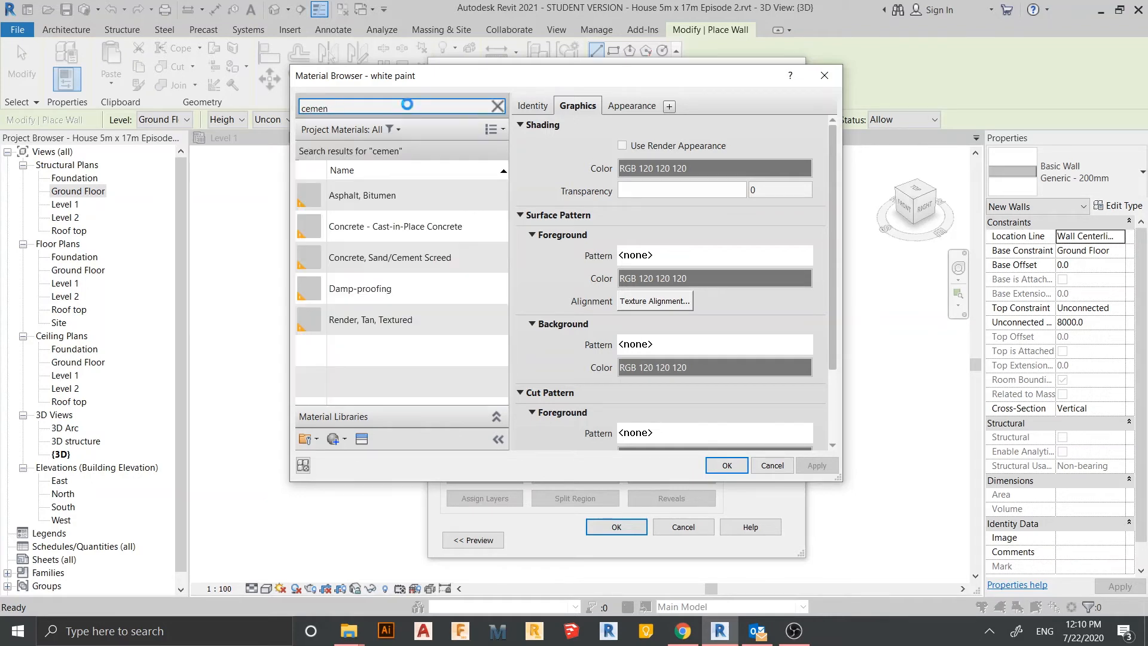
left_click(442, 234)
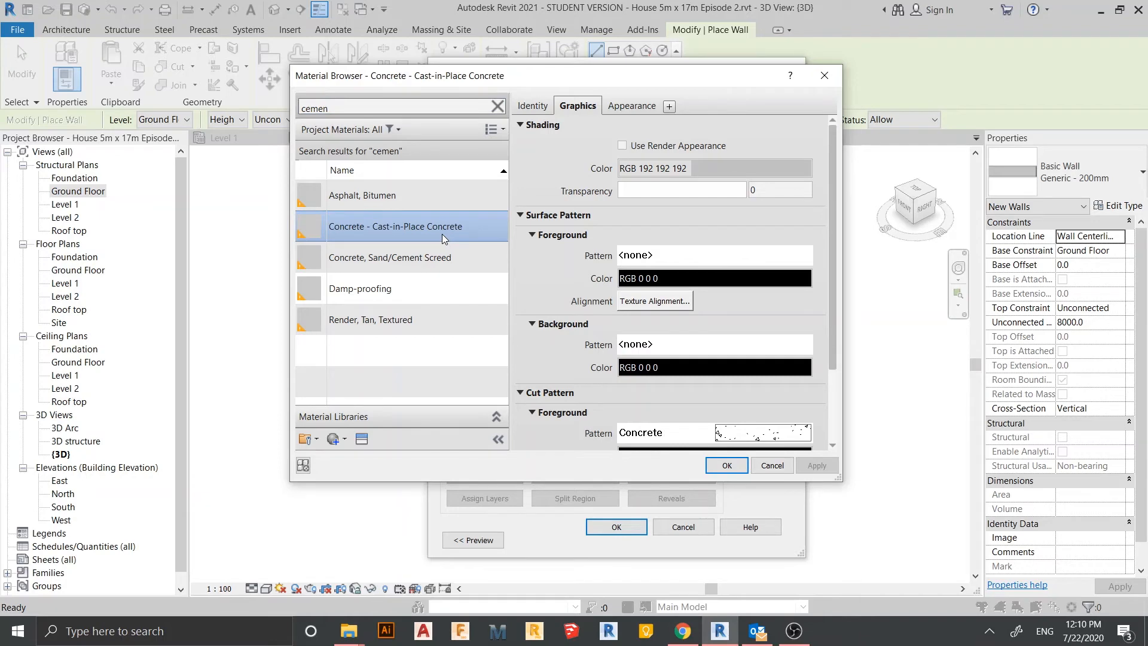
left_click(725, 464)
Set the layer thicknesses to 10 mm for the interior concrete finish, 170 mm for the core and 5 mm for the innermost layer.
left_click(645, 279)
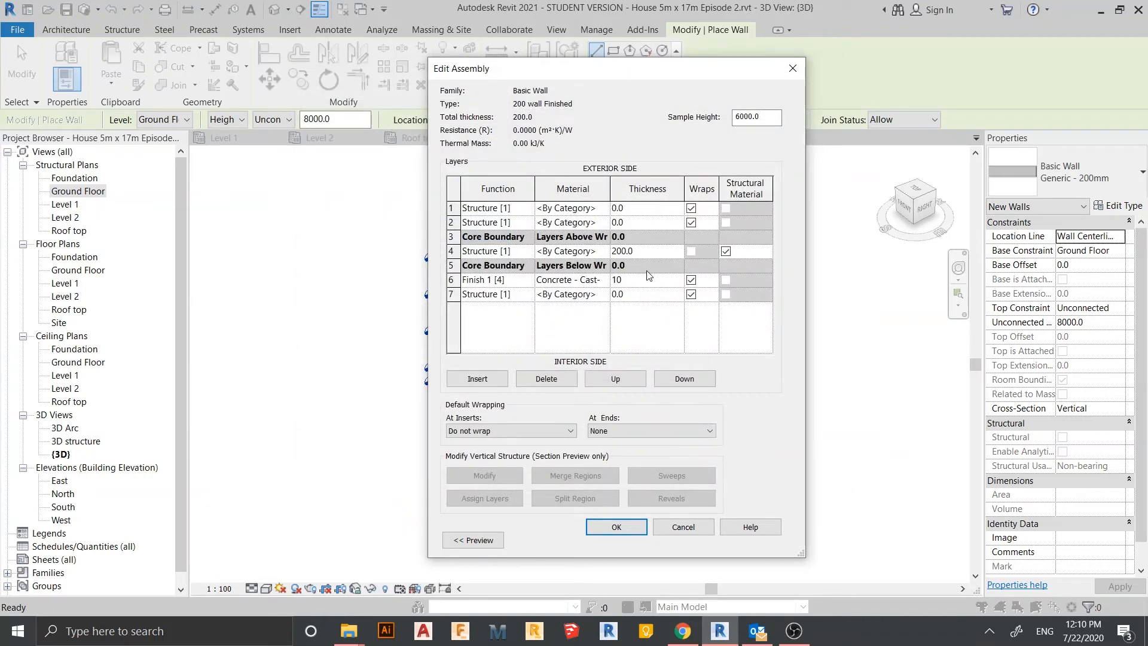
left_click(649, 251)
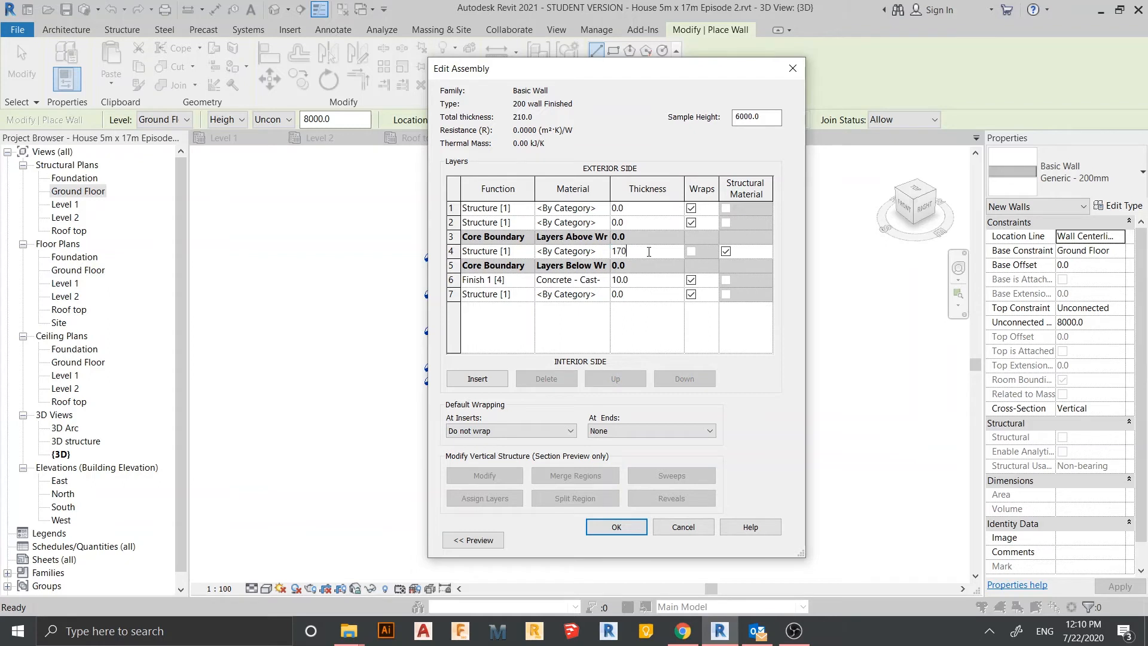
left_click(639, 296)
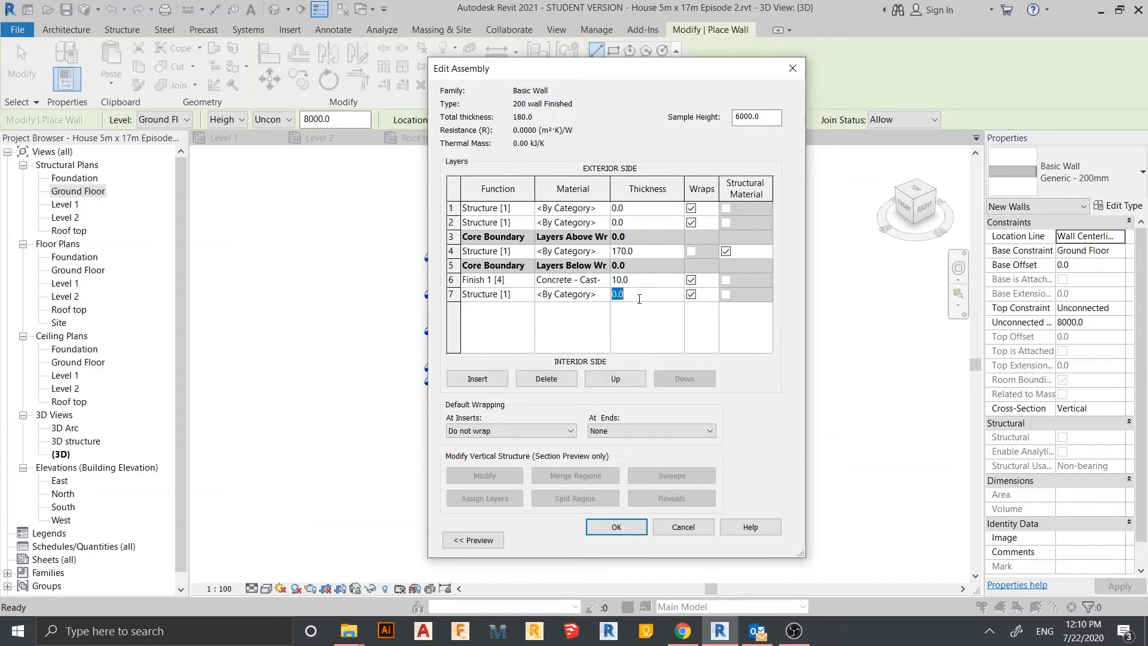
Copy the interior concrete material to the exterior layer next to the core and make that layer 10 mm thick.
left_click(581, 280)
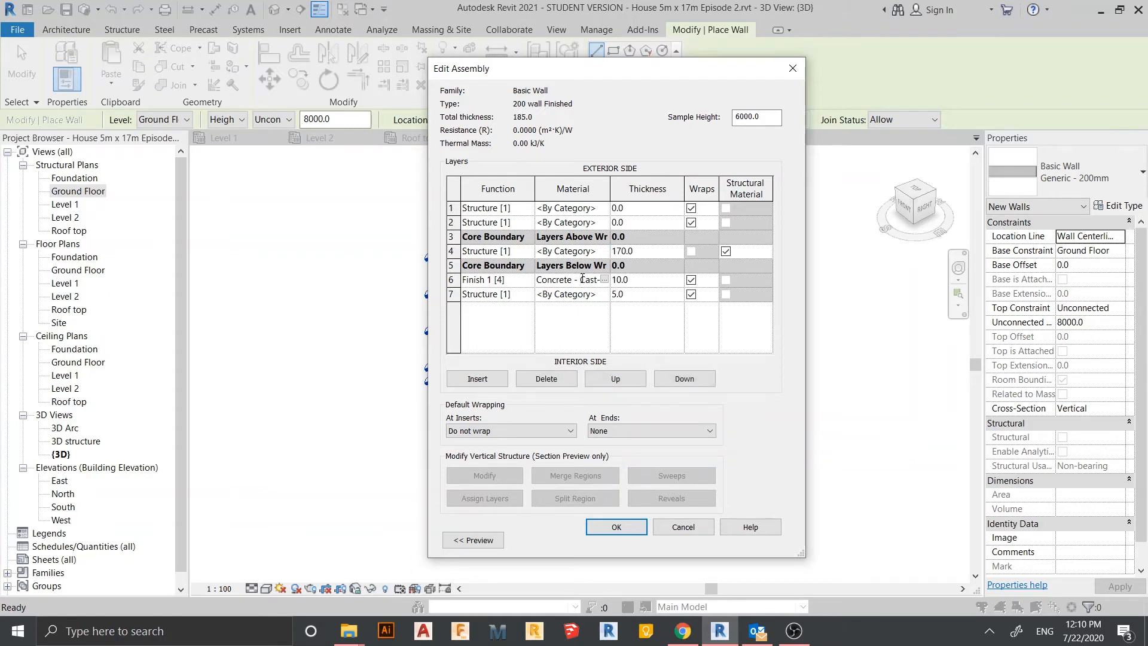
left_click(582, 279)
key("ctrl+c")
left_click(567, 224)
left_click(566, 223)
key("ctrl+v")
left_click(651, 220)
Make the outermost exterior layer 5 mm thick and assign it the white paint material.
left_click(628, 210)
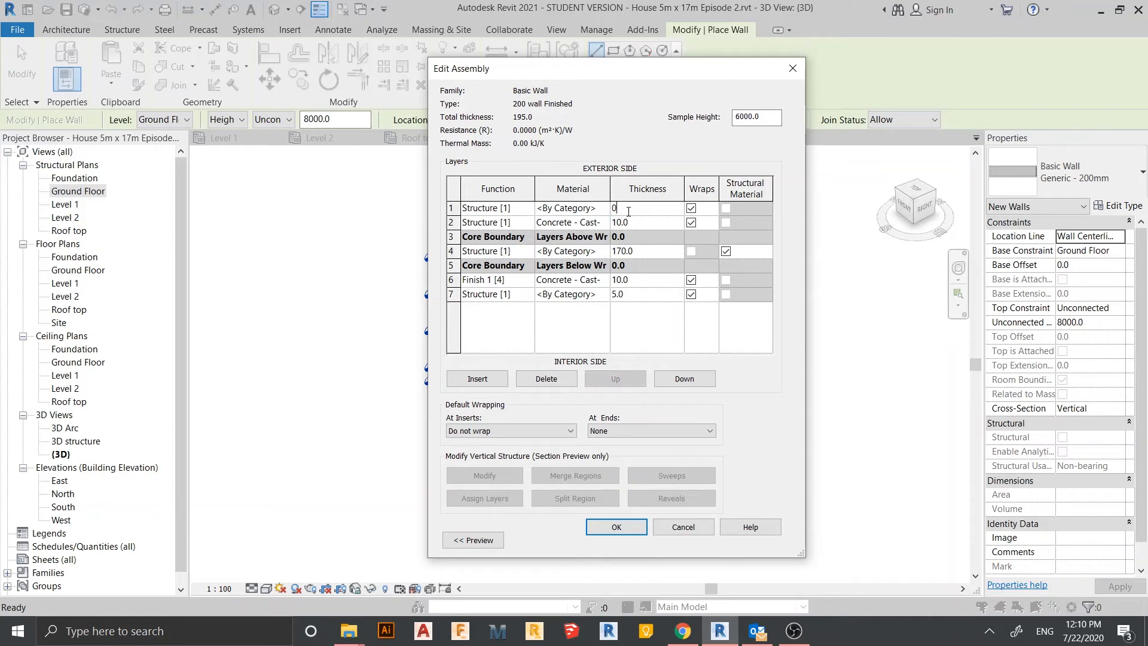
left_click(642, 322)
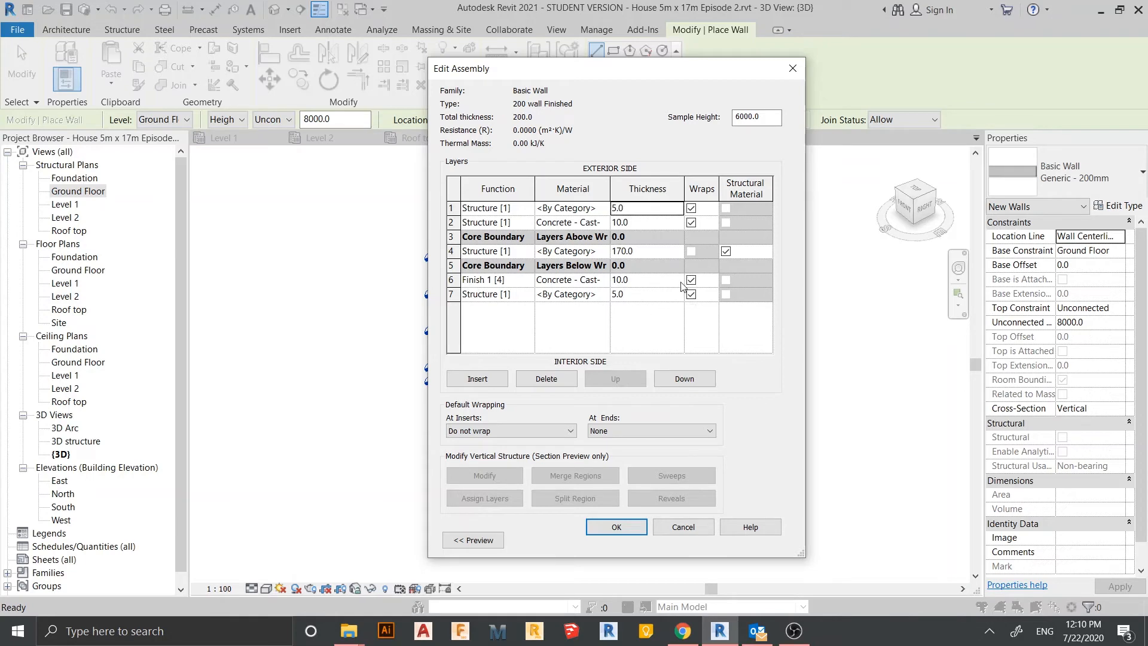
left_click(604, 207)
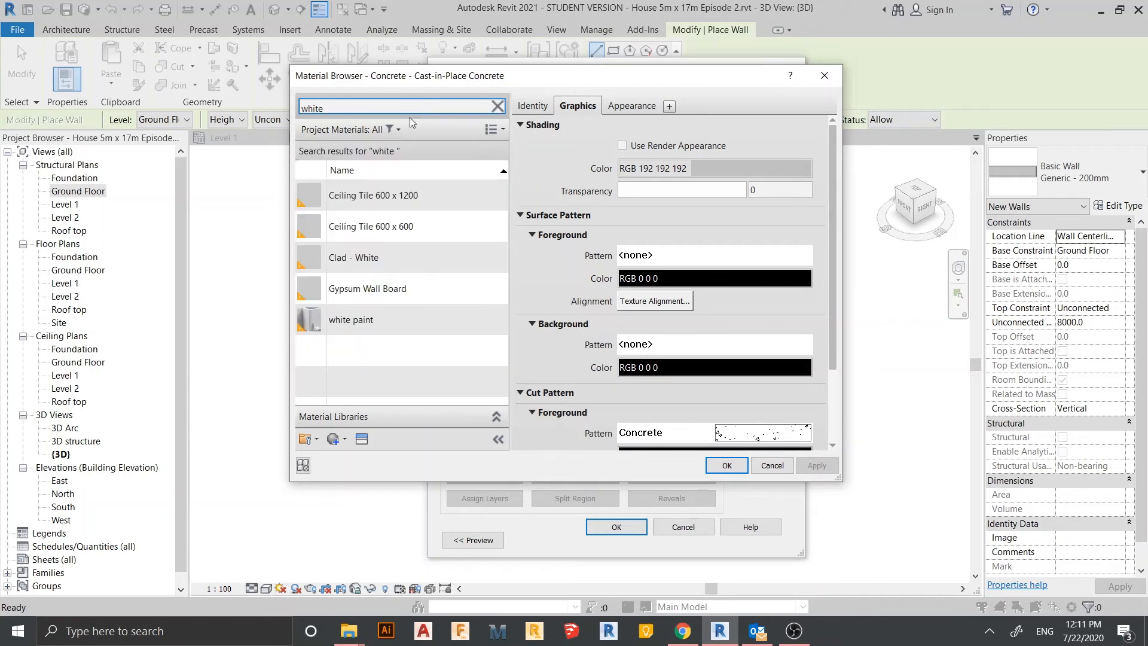
double_click(386, 325)
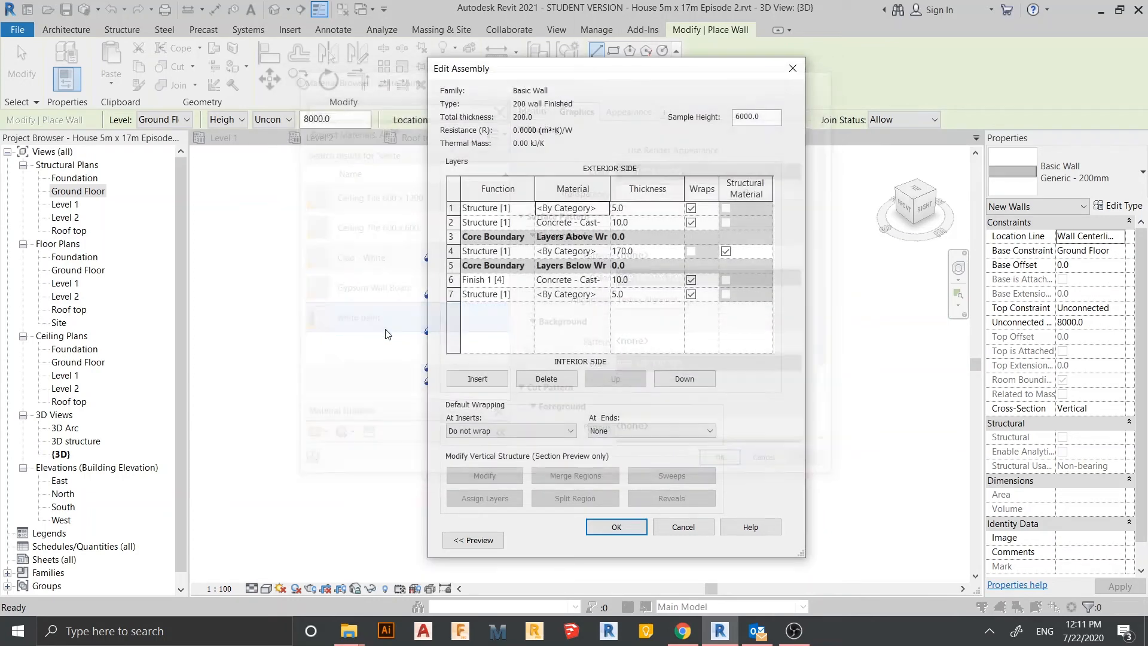
Copy the white paint material to the innermost interior layer and try to confirm the assembly.
left_click(556, 209)
key("ctrl+c")
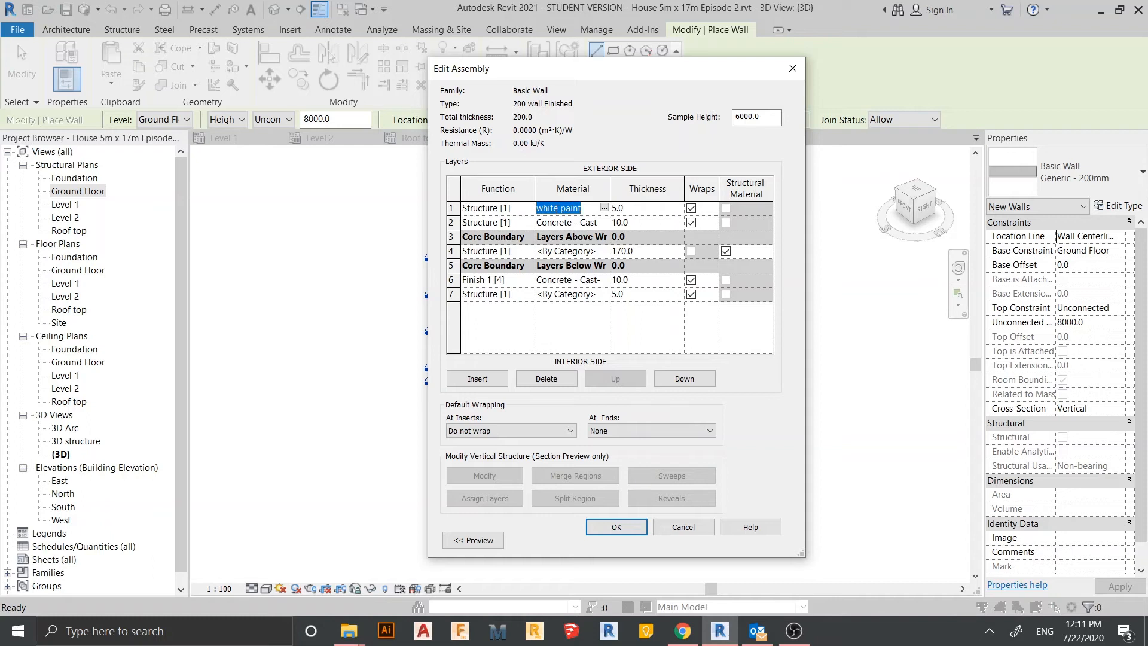
left_click(593, 294)
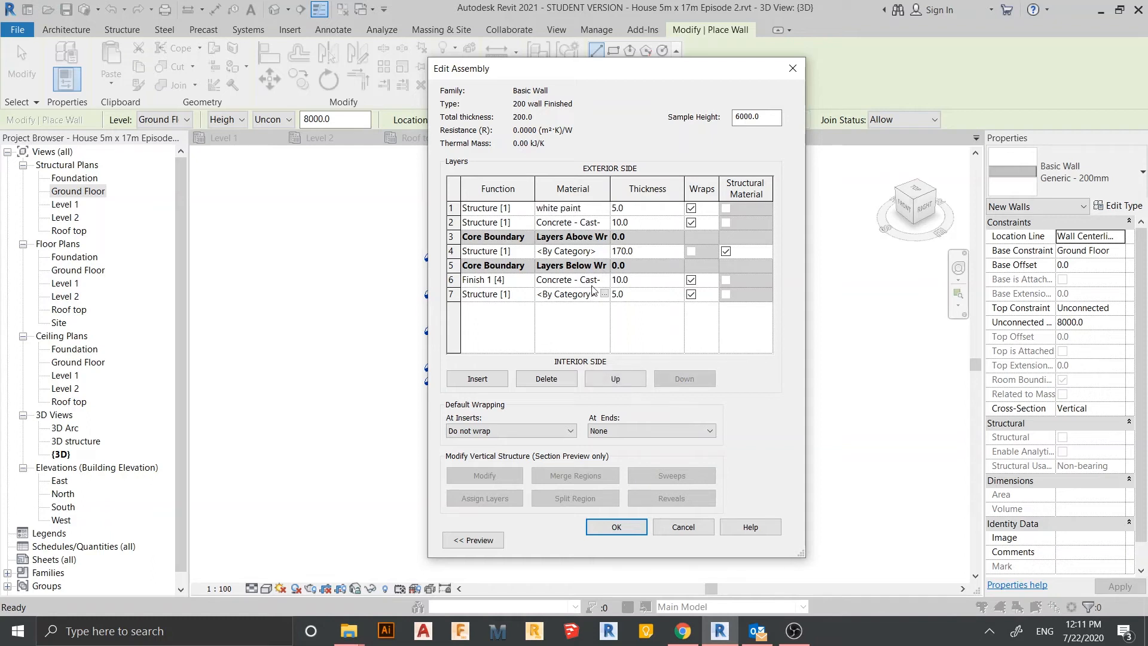
left_click(592, 288)
key("ctrl+v")
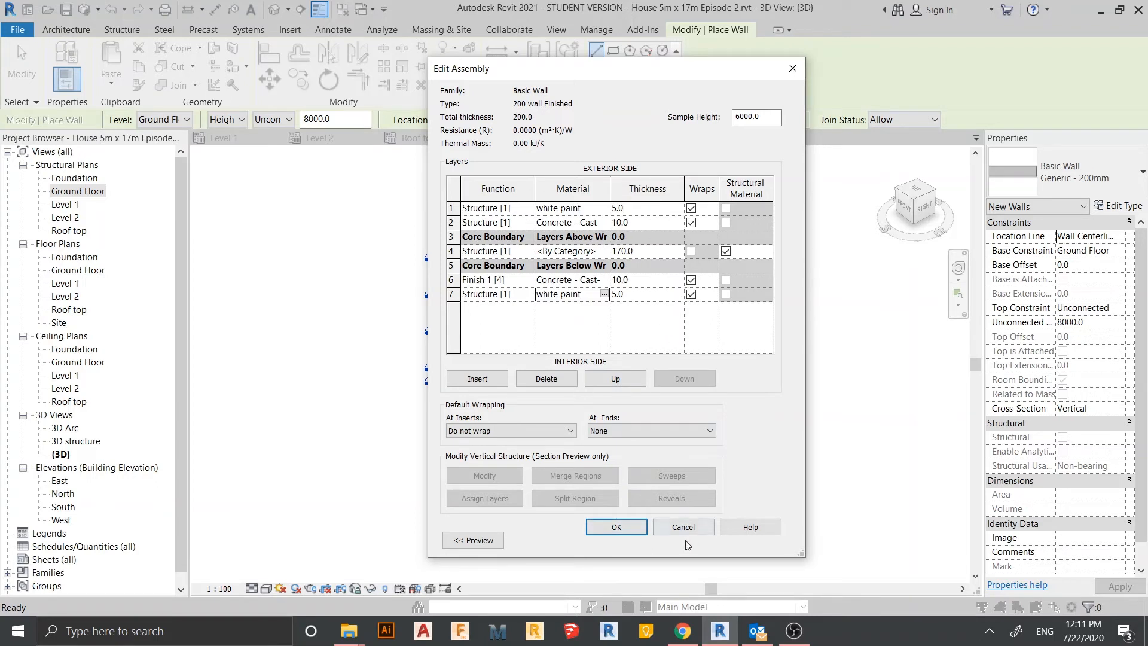
left_click(618, 524)
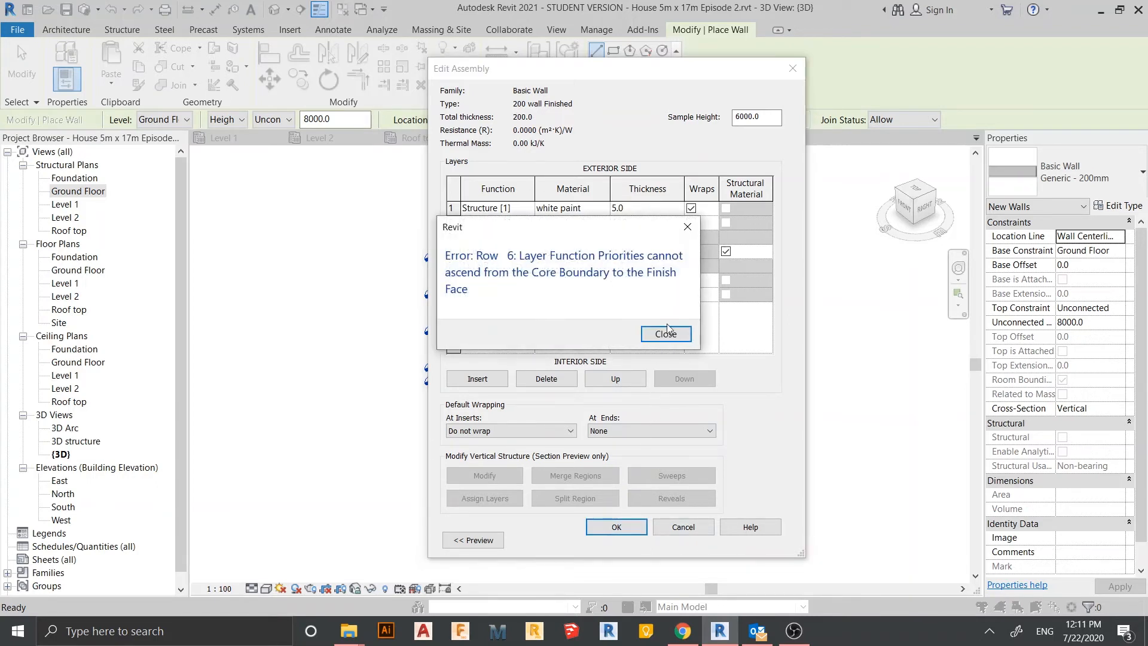
left_click(690, 235)
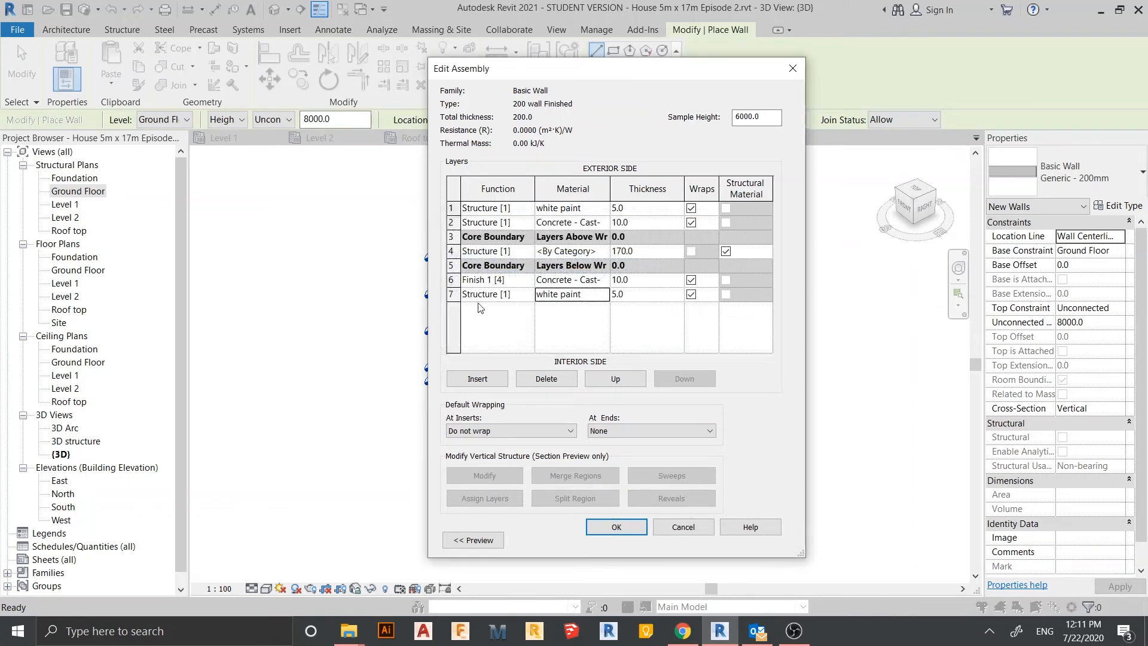
Set both white paint layers to Finish 2 [5] and the exterior concrete layer to Finish 1 [4], and confirm the wall type.
left_click(520, 294)
left_click(526, 295)
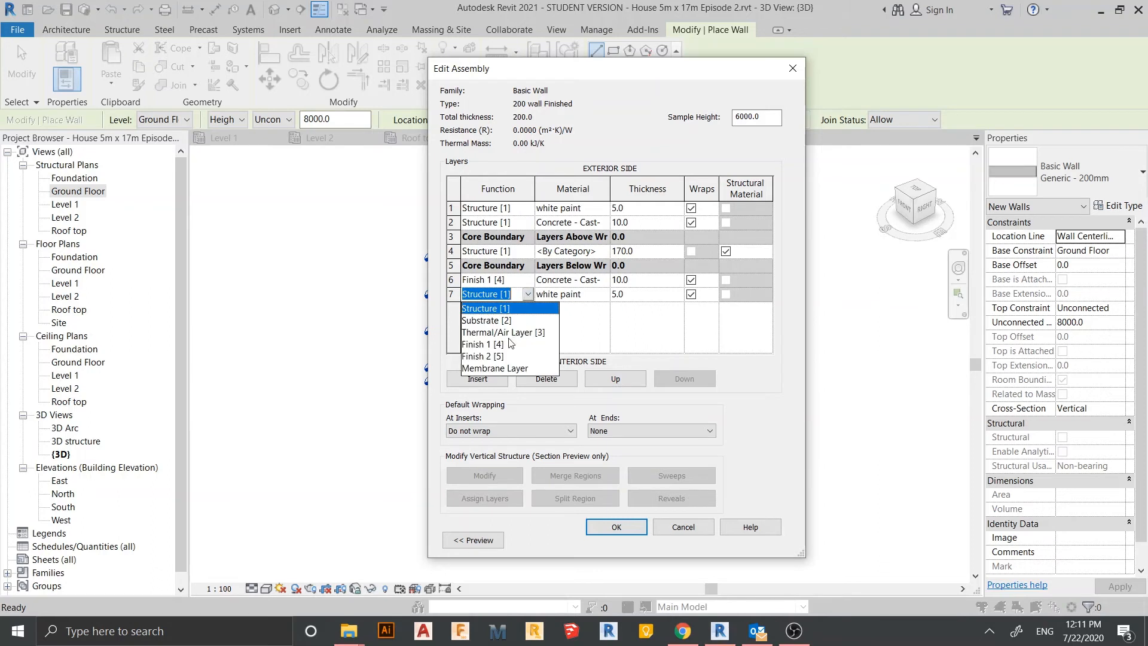
left_click(498, 356)
double_click(522, 222)
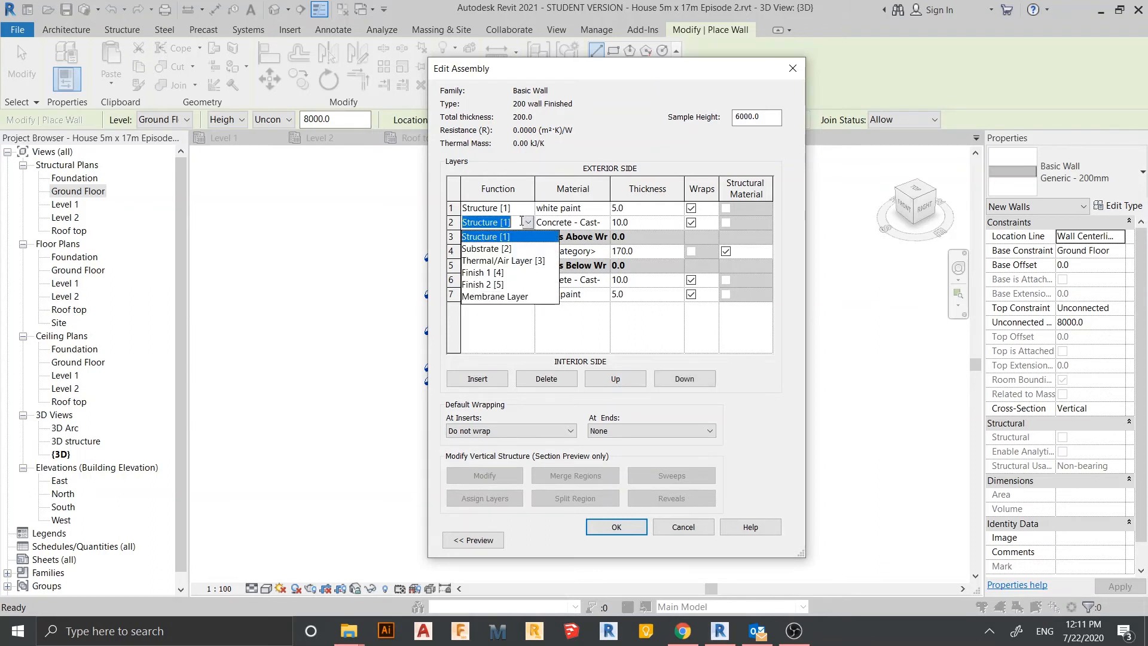
left_click(503, 273)
double_click(522, 208)
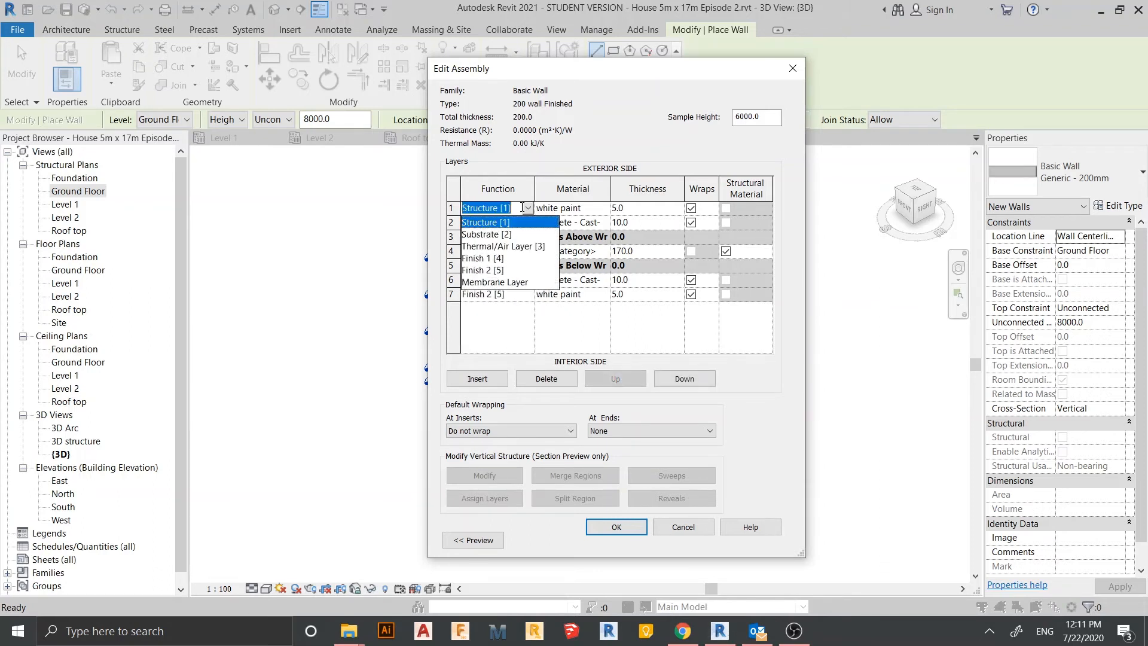
left_click(490, 270)
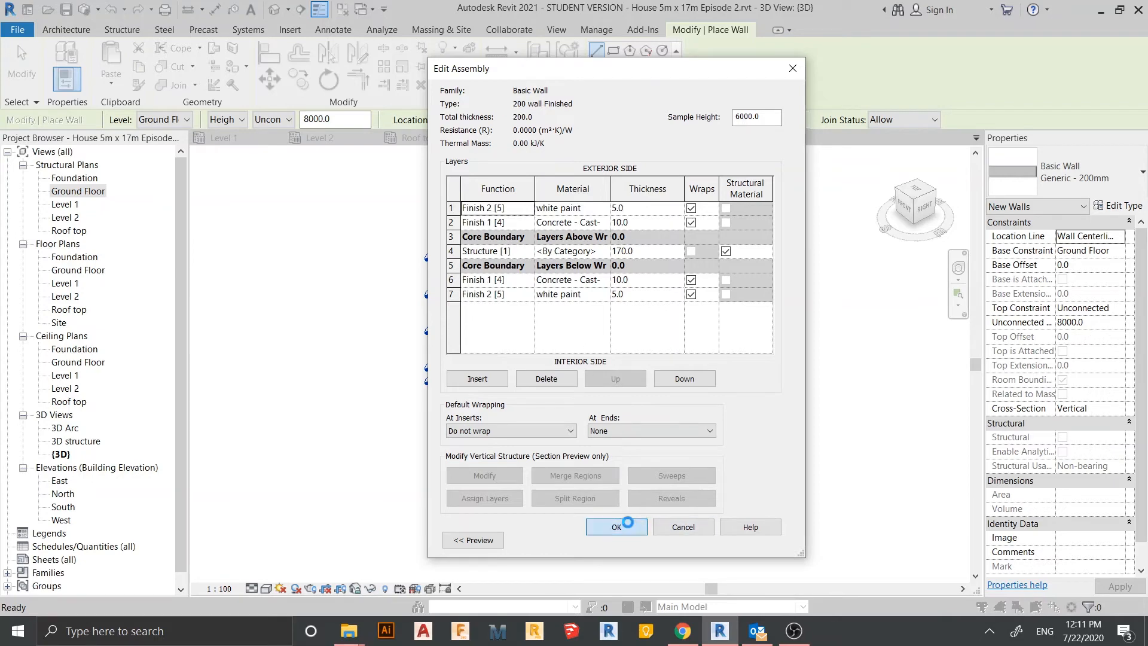
left_click(616, 526)
left_click(596, 514)
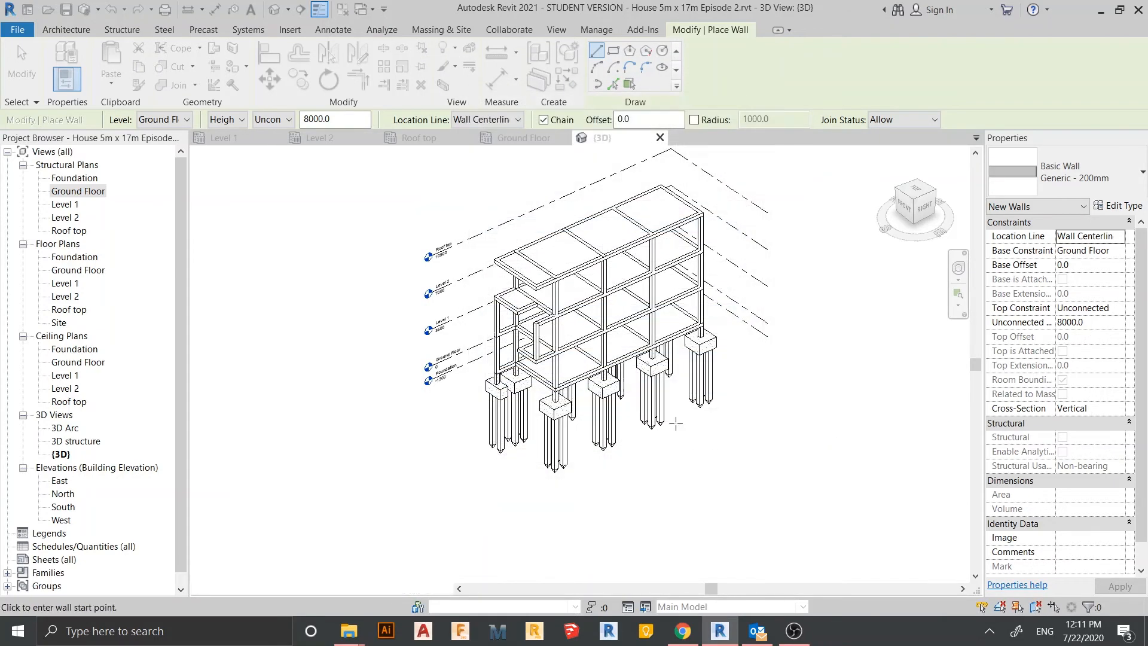
On the Ground Floor structural plan, draw a 200 wall Finished wall along grid B between grids 2 and 3.
left_click(529, 139)
scroll(574, 419, "down", 2)
scroll(583, 410, "up", 2)
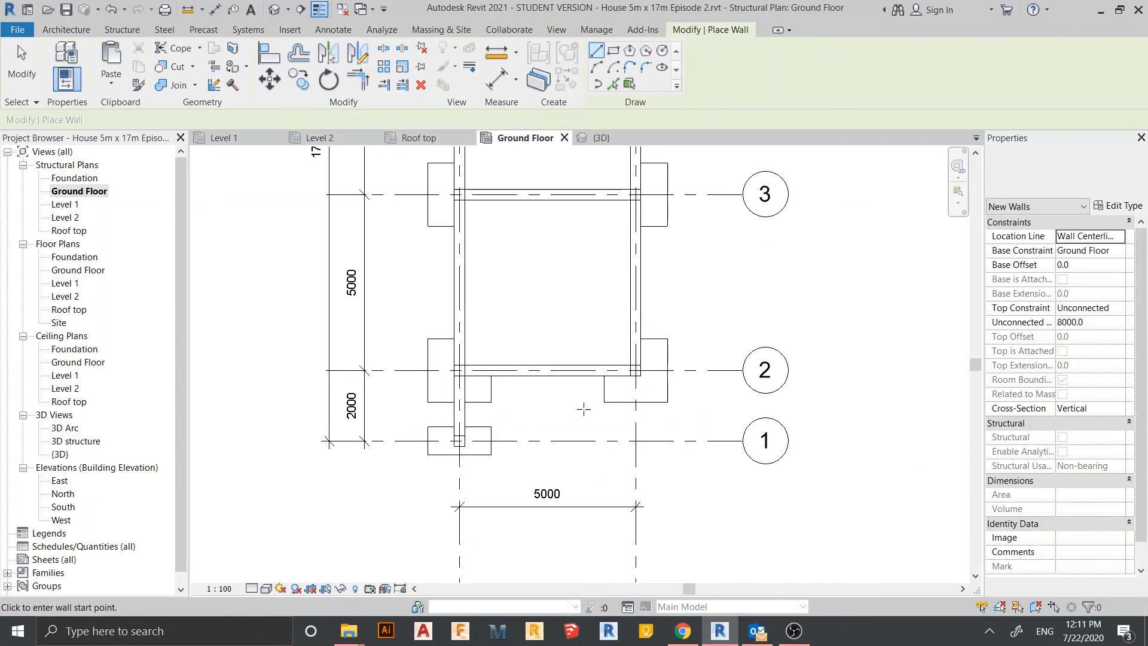
scroll(584, 409, "down", 1)
scroll(628, 406, "up", 4)
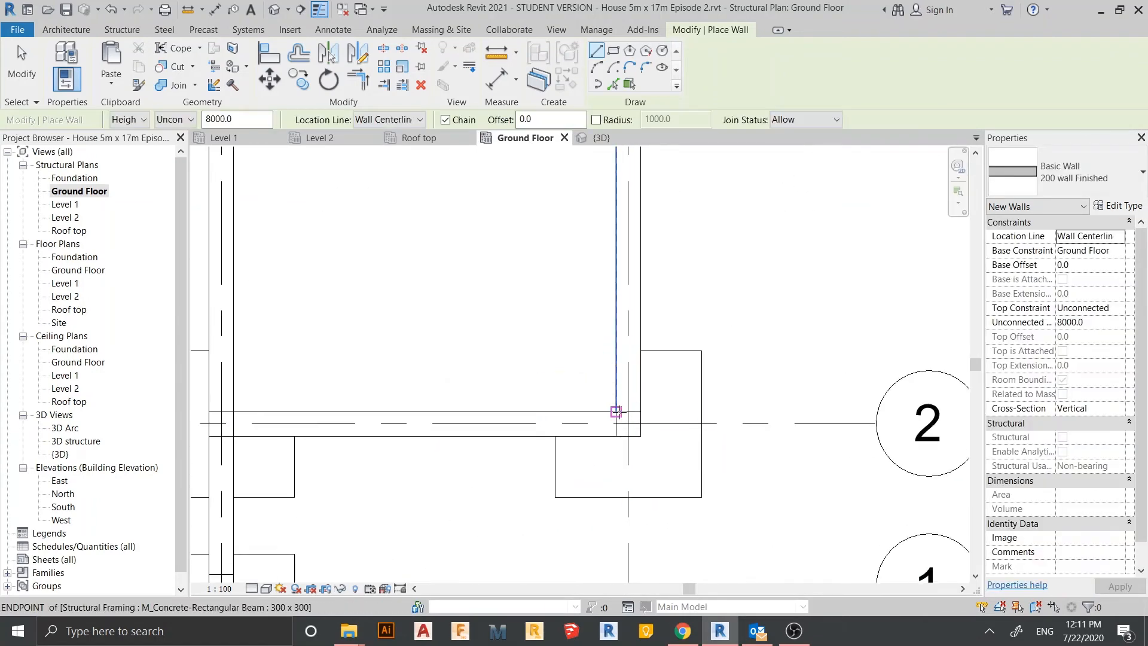
left_click(615, 411)
scroll(632, 358, "down", 2)
middle_click_drag(632, 337, 632, 400)
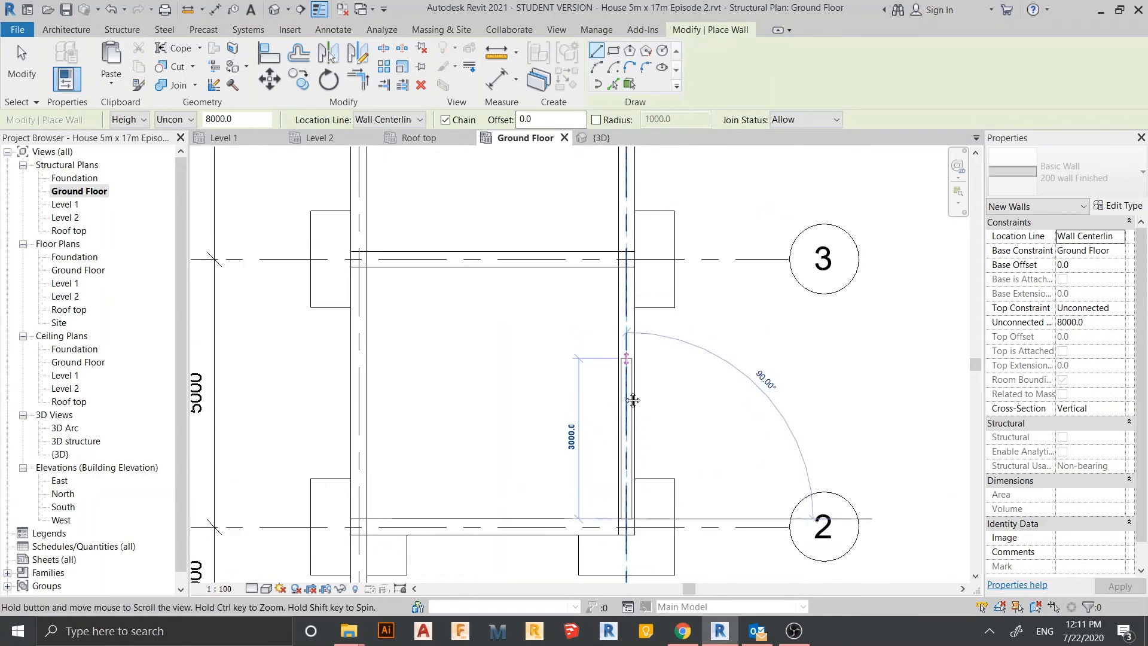
scroll(628, 263, "up", 1)
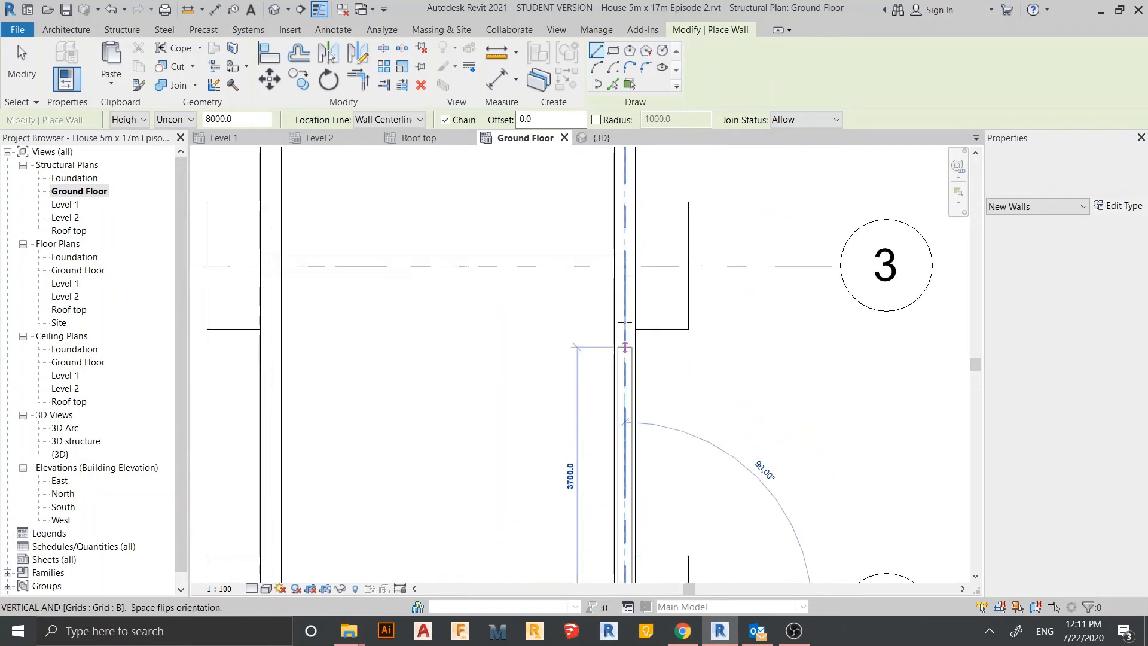
key("Escape")
left_click(625, 255)
Draw two more 200 wall Finished walls along grid B, from grid 3 to 4 and from grid 4 to 5.
scroll(625, 239, "down", 1)
middle_click_drag(624, 287, 613, 551)
left_click(603, 280)
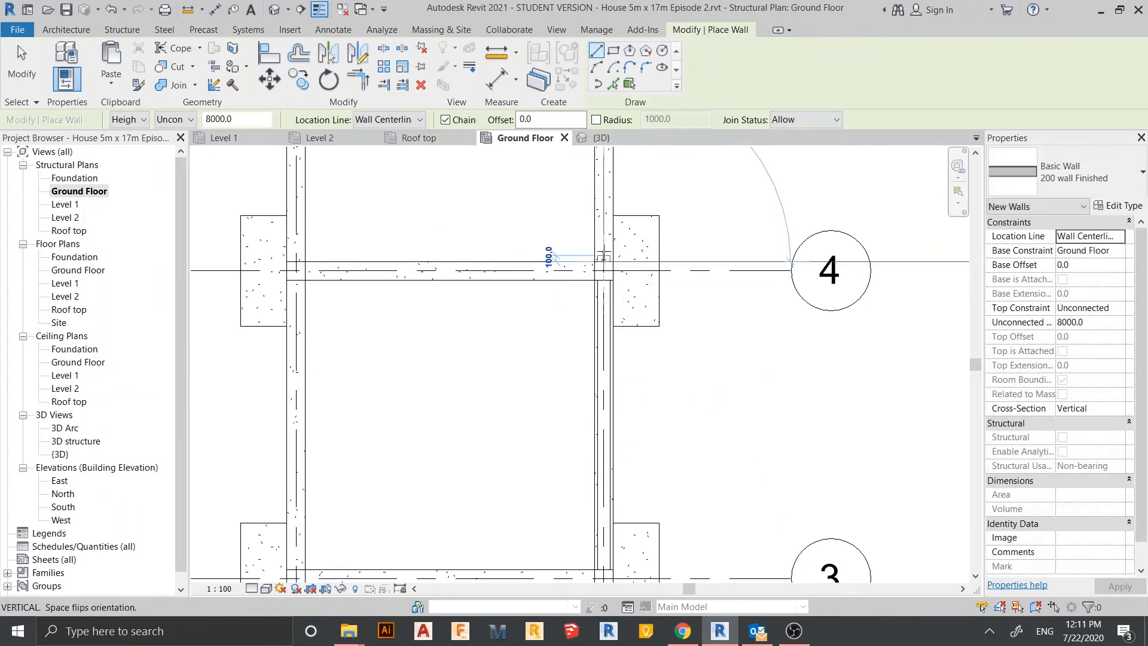
middle_click_drag(604, 255, 604, 498)
left_click(604, 215)
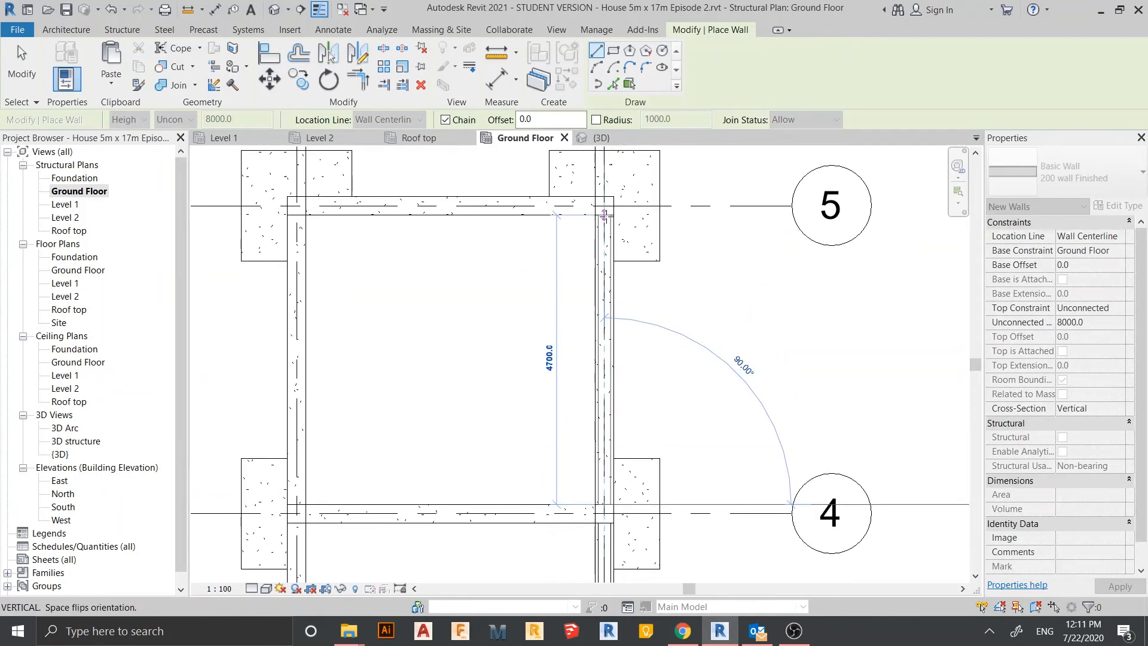
key("Escape")
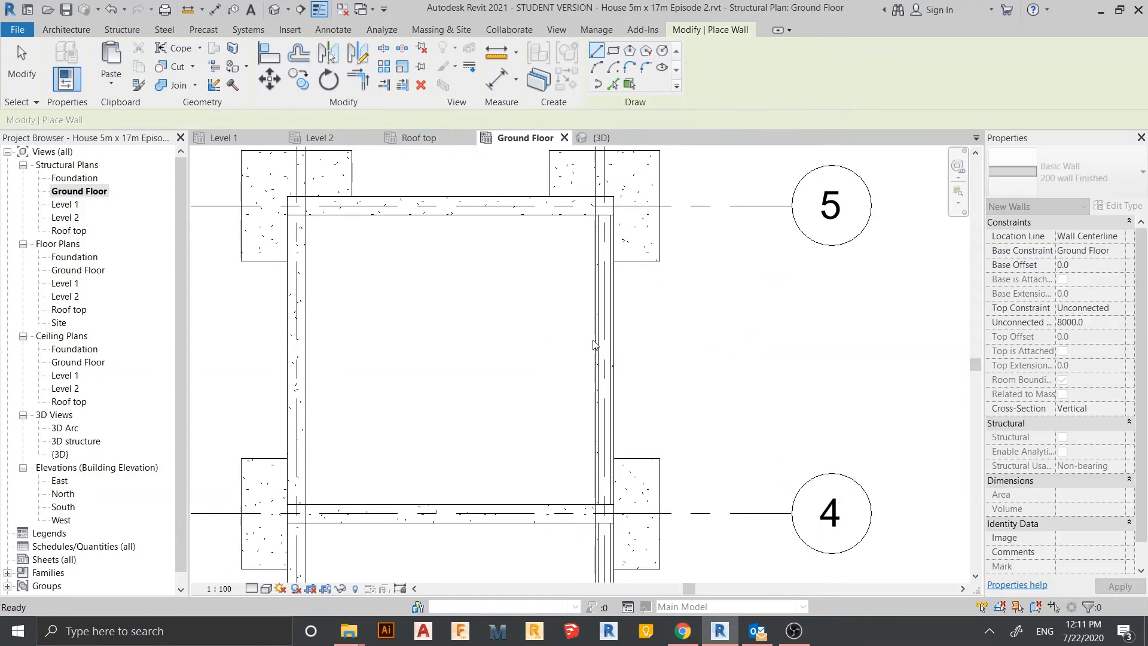
key("Escape")
Set the unconnected height of the three grid B walls to 3200 mm.
left_click(599, 345)
scroll(668, 469, "down", 1)
middle_click_drag(685, 550, 696, 344)
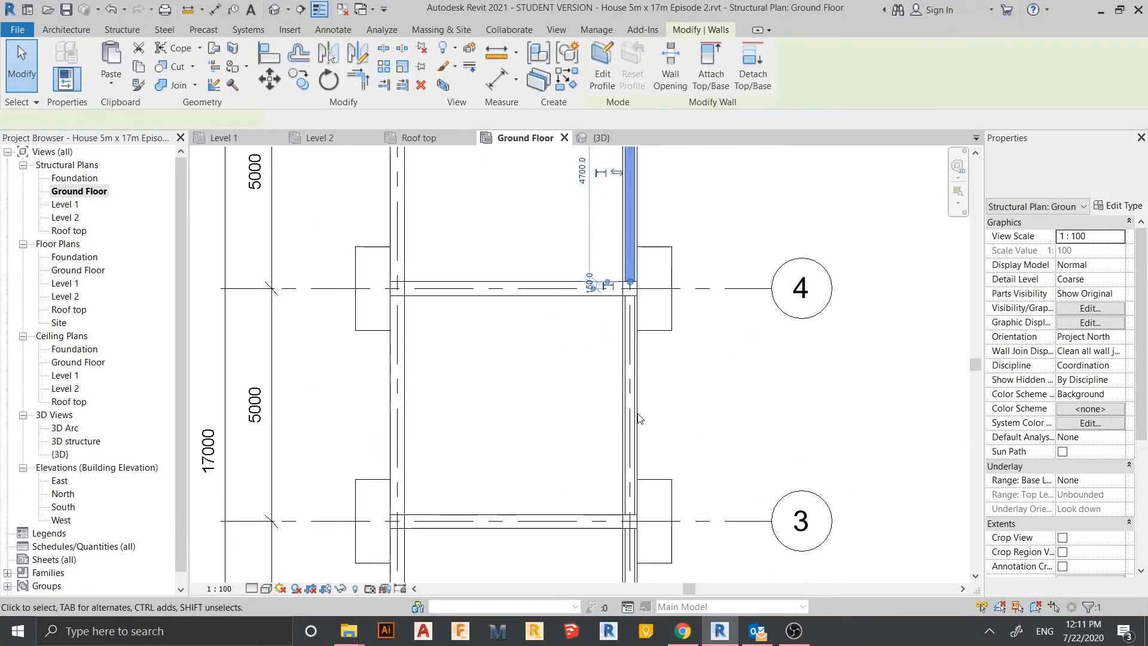
middle_click_drag(700, 457, 689, 293)
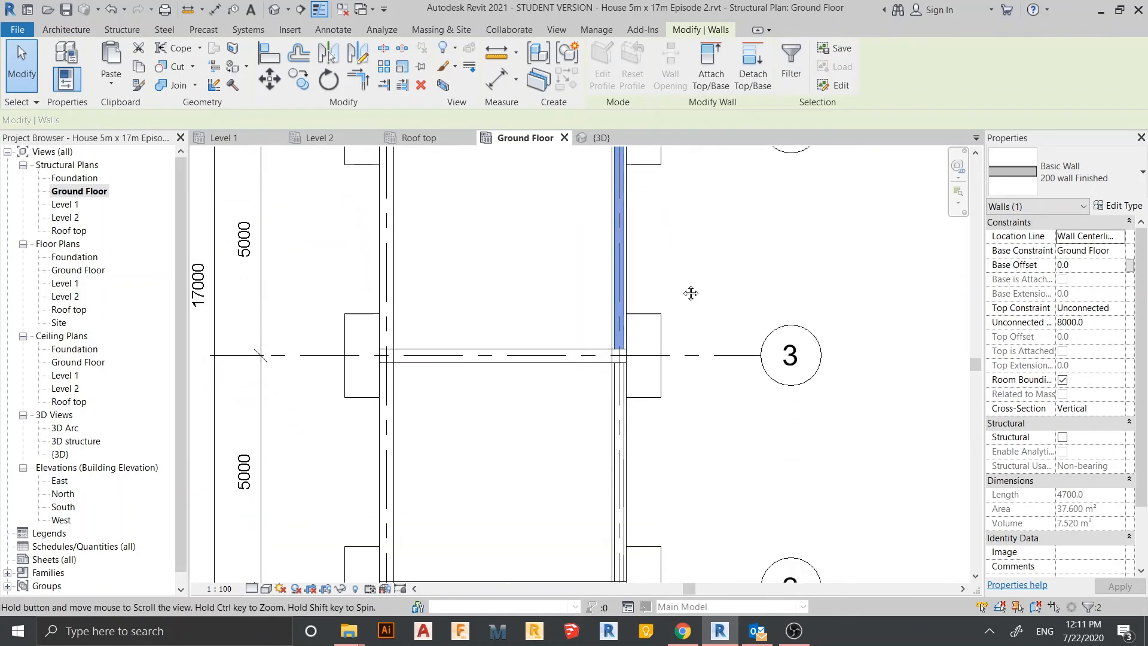
left_click(620, 449, "ctrl")
left_click(620, 449, "ctrl")
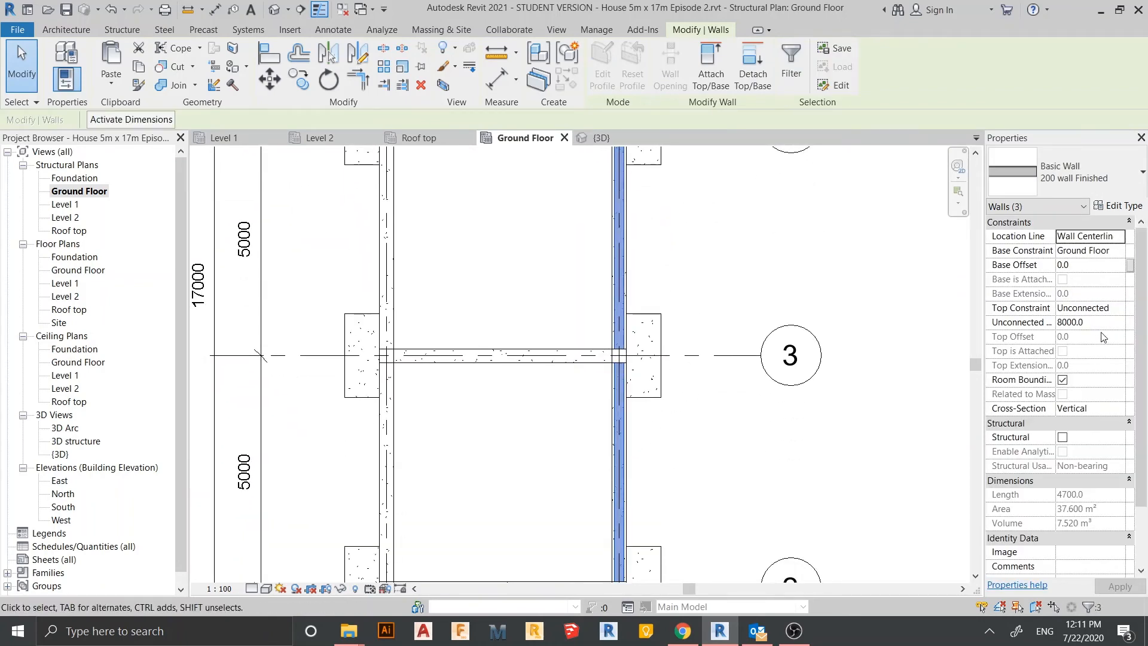
left_click(1093, 323)
type("32")
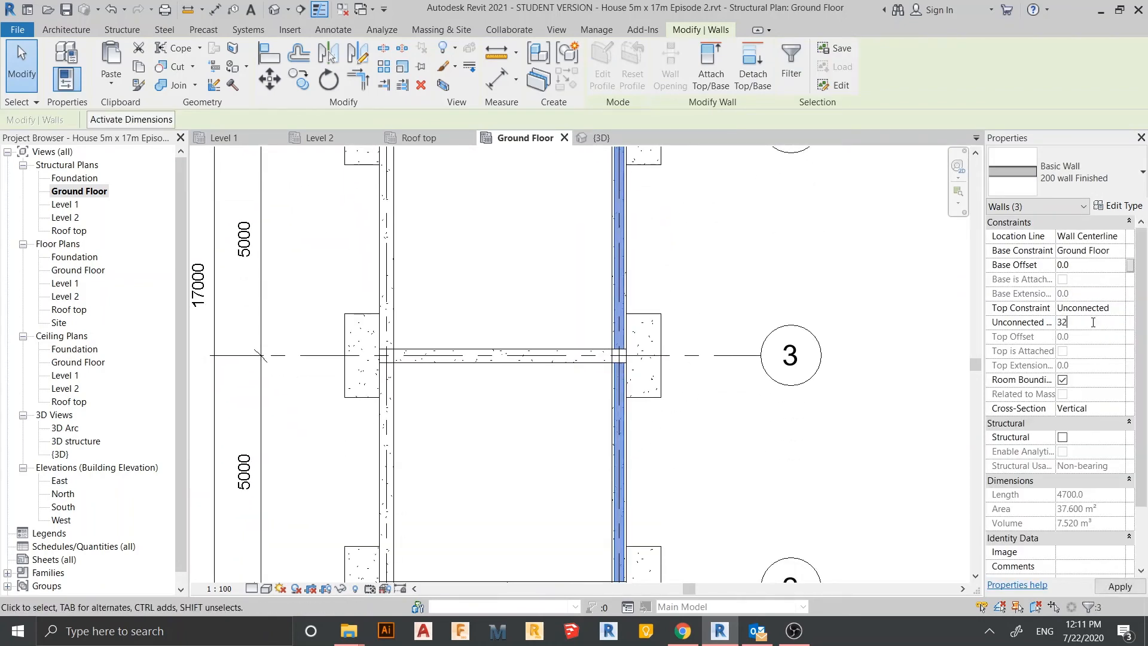
type("00")
key("Return")
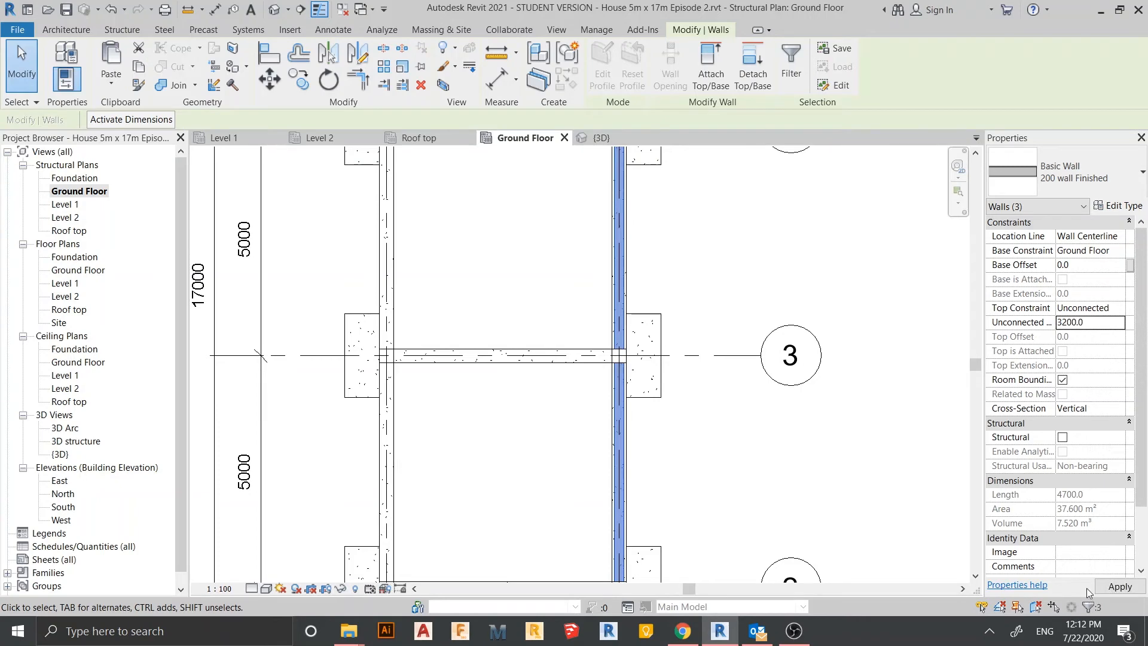
left_click(1120, 587)
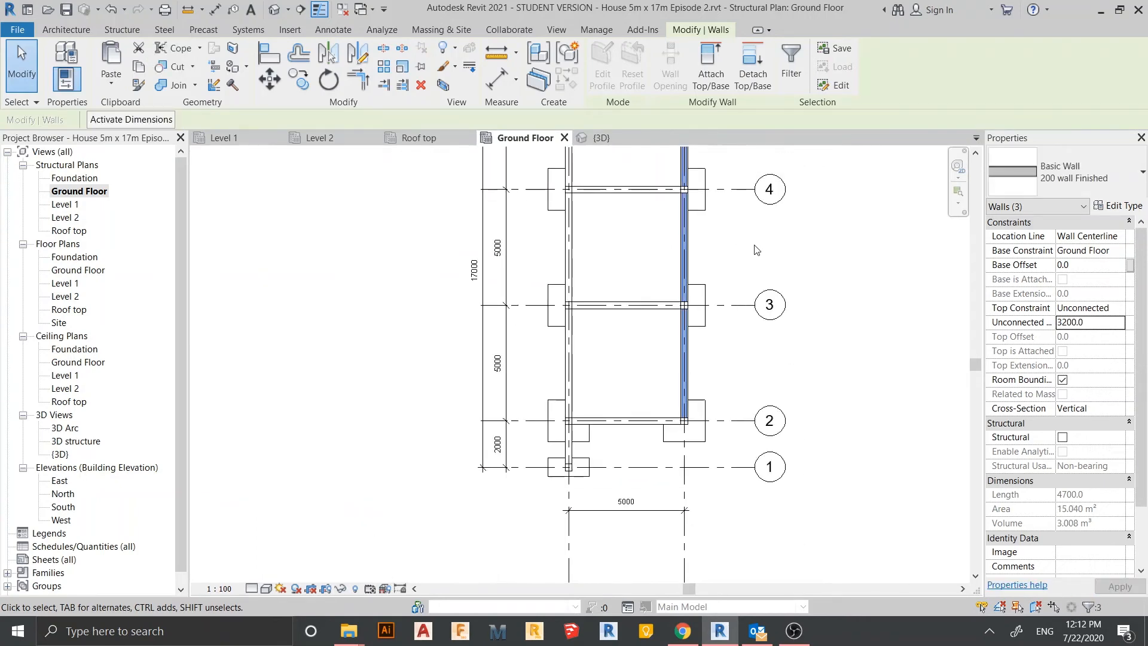
Mirror copies of the three grid B walls onto grid A about a drawn vertical axis midway between the grids.
scroll(685, 362, "down", 3)
key("d")
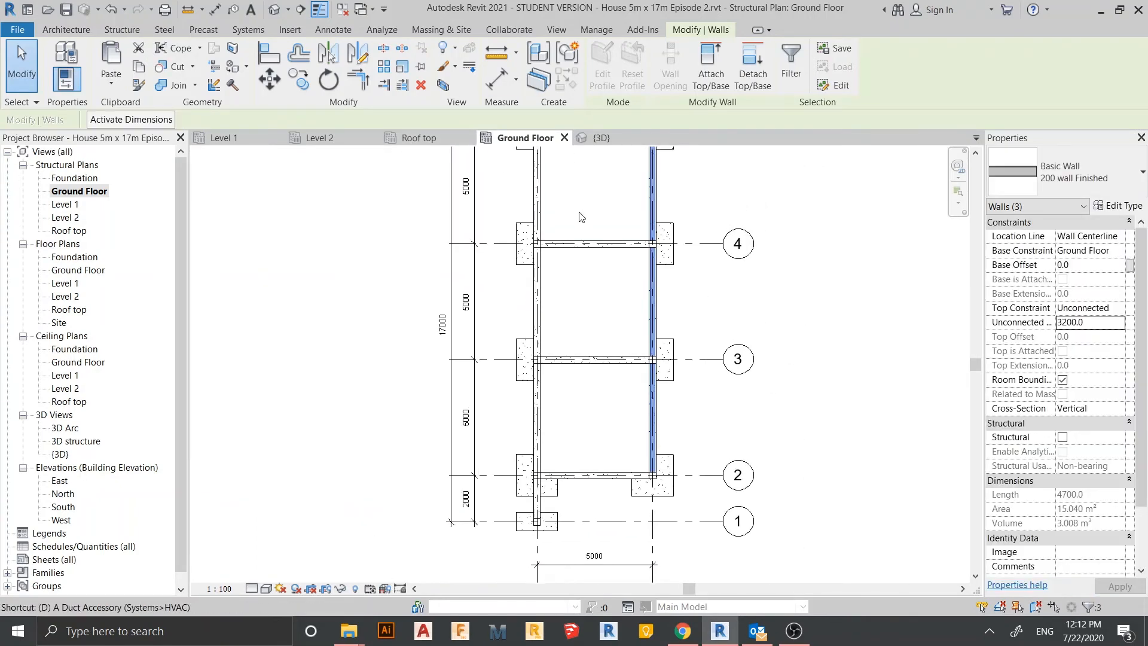
scroll(581, 216, "down", 2)
middle_click_drag(594, 220, 569, 288)
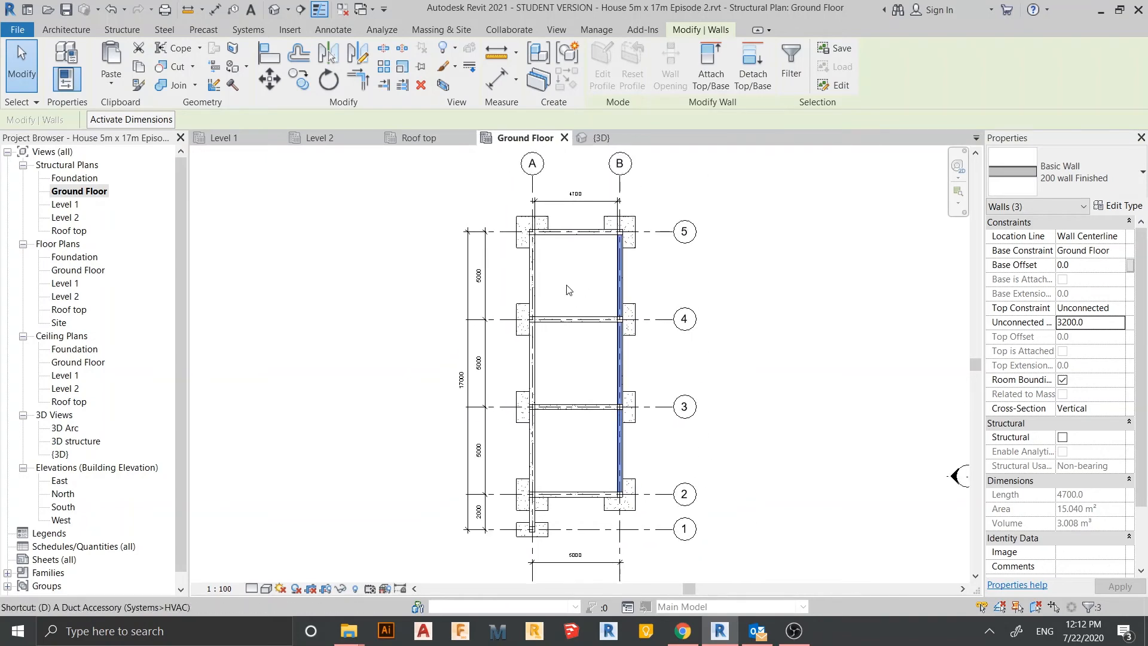
key("d")
key("m")
left_click(576, 234)
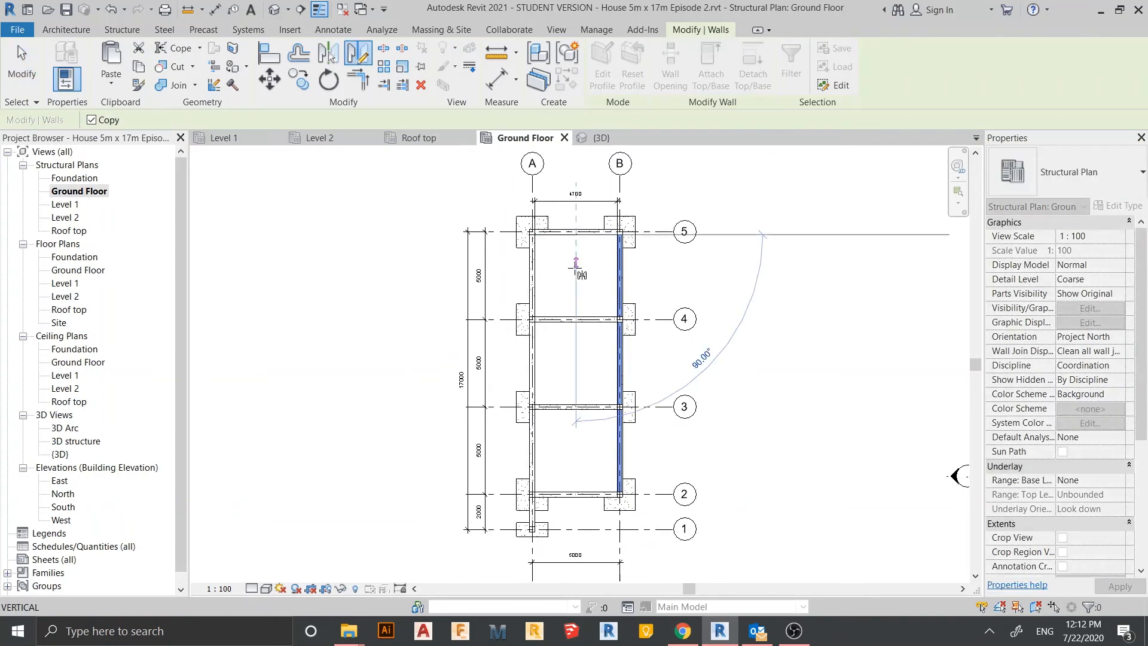
left_click(575, 272)
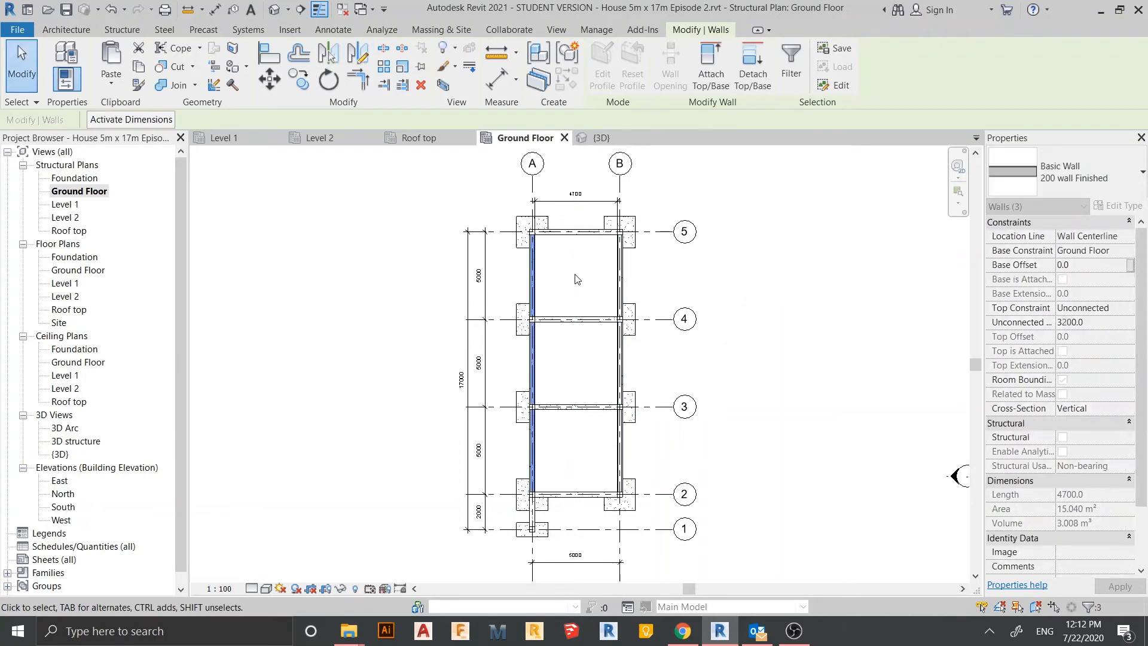
left_click(454, 200)
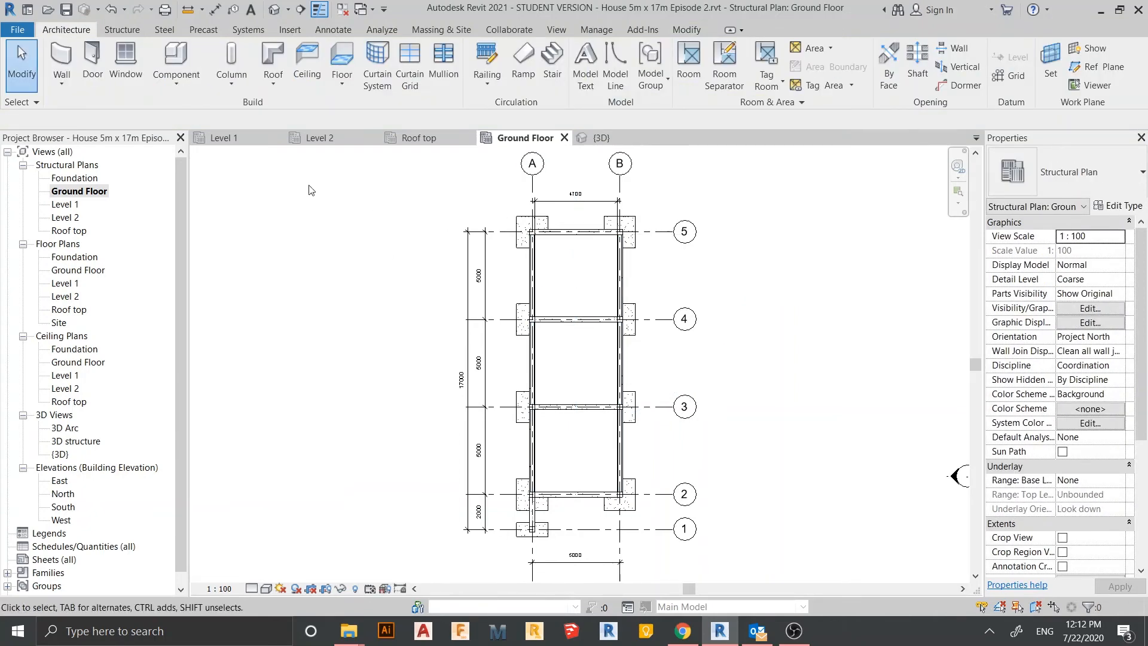
Close the Roof top, Level 2 and Level 1 views, keeping the Ground Floor plan and the 3D view open.
scroll(462, 162, "up", 2)
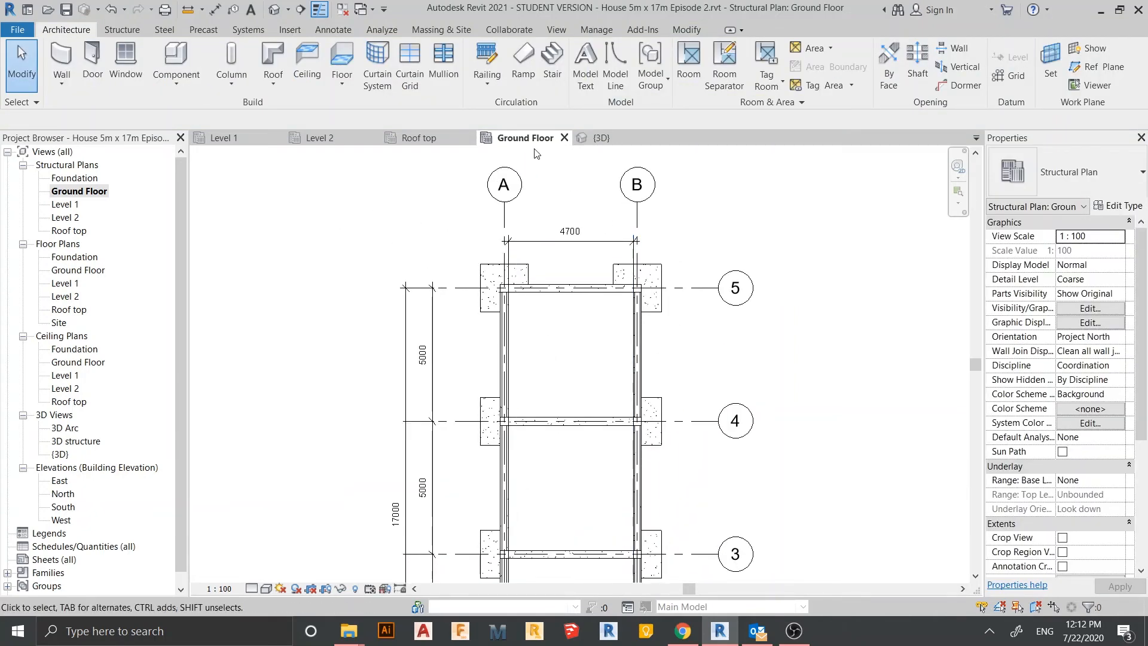
left_click(469, 138)
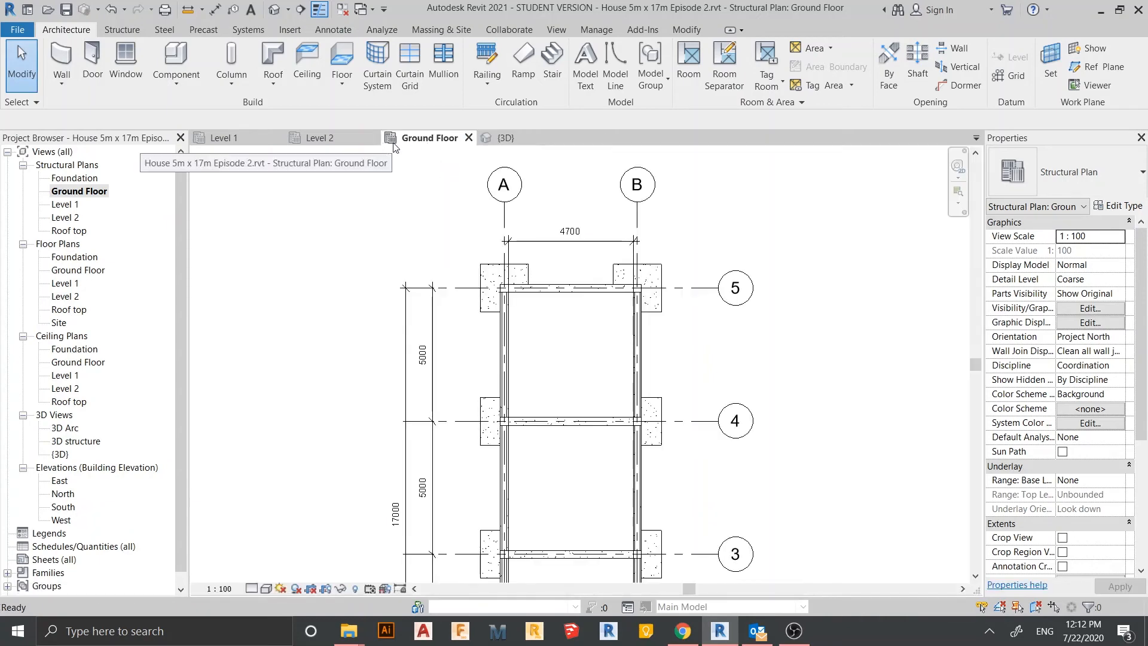
left_click(372, 138)
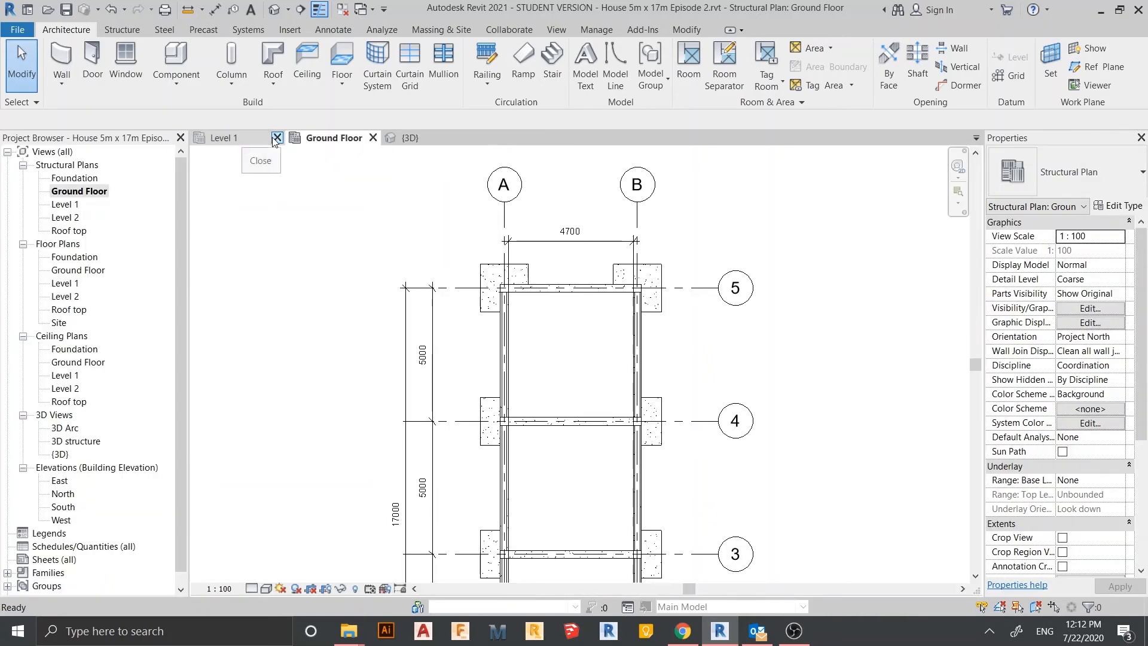
left_click(276, 139)
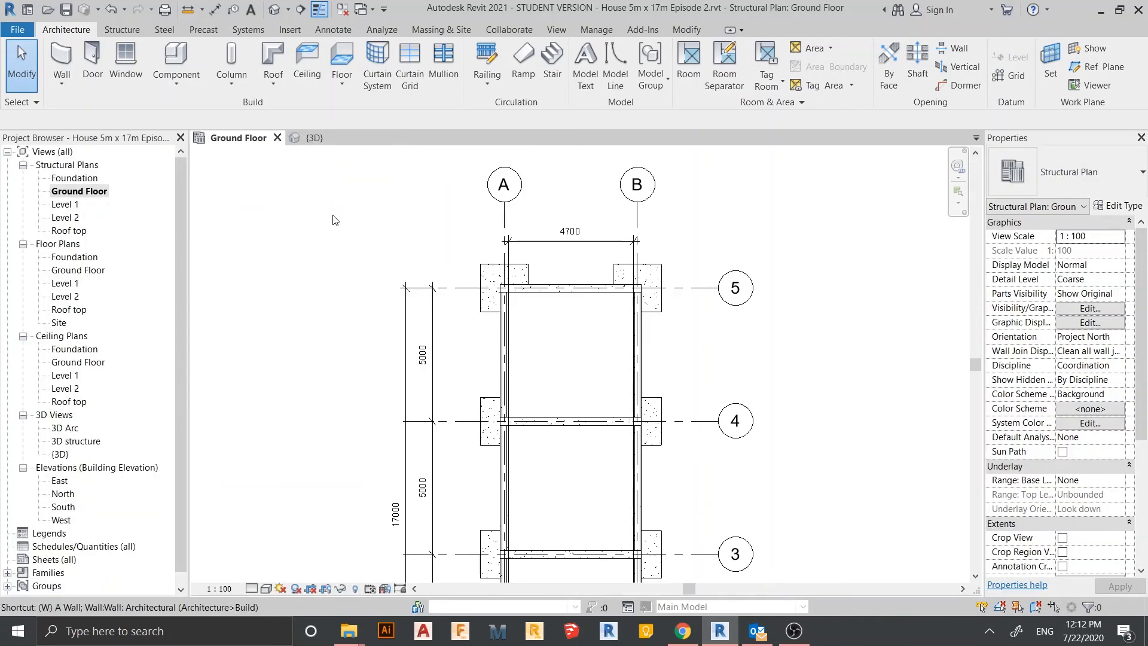
Tile the Ground Floor plan and 3D view side by side and set the 3D view's visual style to Shaded.
key("w")
key("t")
middle_click_drag(448, 300, 374, 263)
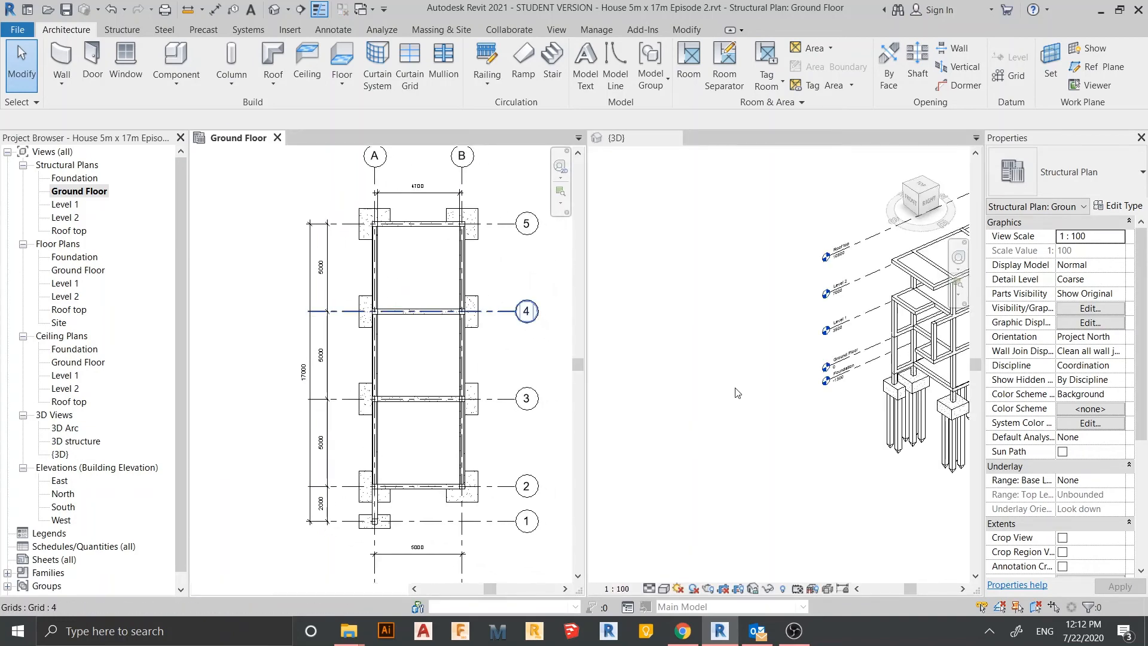
middle_click_drag(841, 455, 721, 398)
middle_click_drag(895, 430, 884, 457)
left_click(663, 588)
left_click(708, 558)
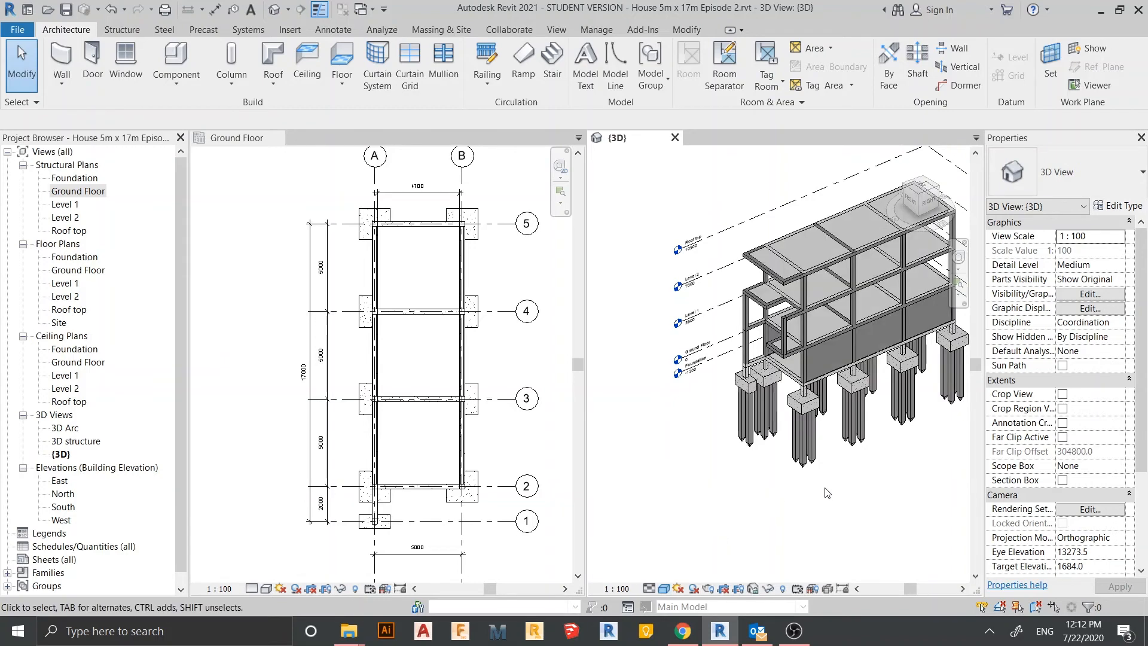
scroll(724, 400, "up", 2)
scroll(803, 434, "up", 5)
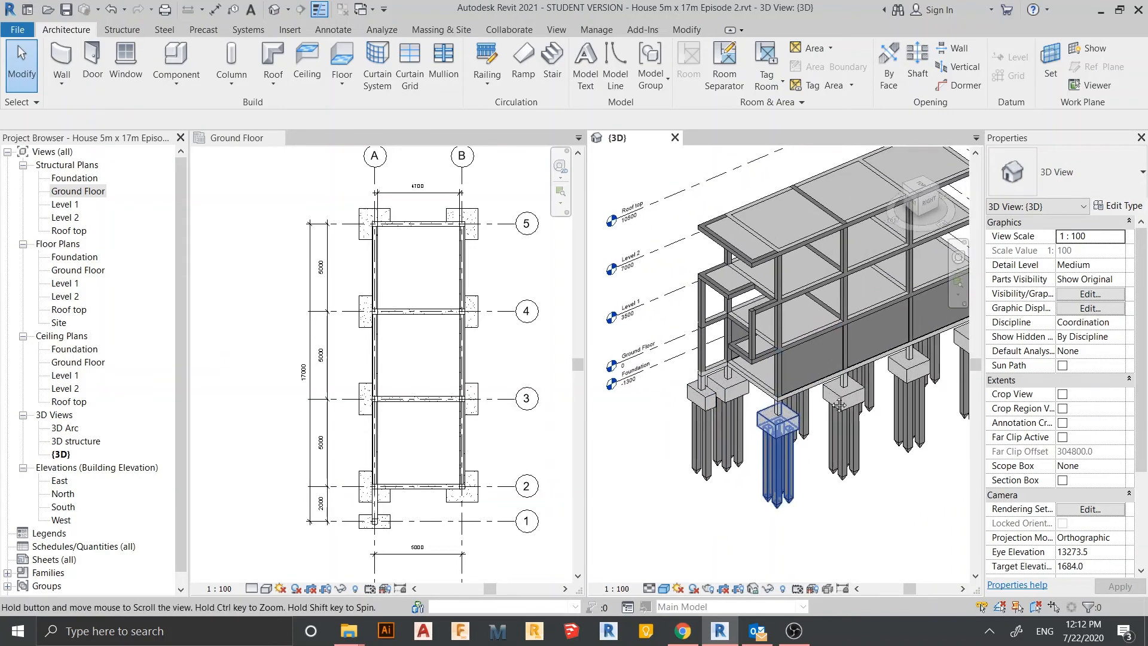
scroll(364, 402, "down", 3)
Copy all six ground-floor walls on grids A and B and paste them aligned to Level 1 and Level 2.
left_click(397, 410)
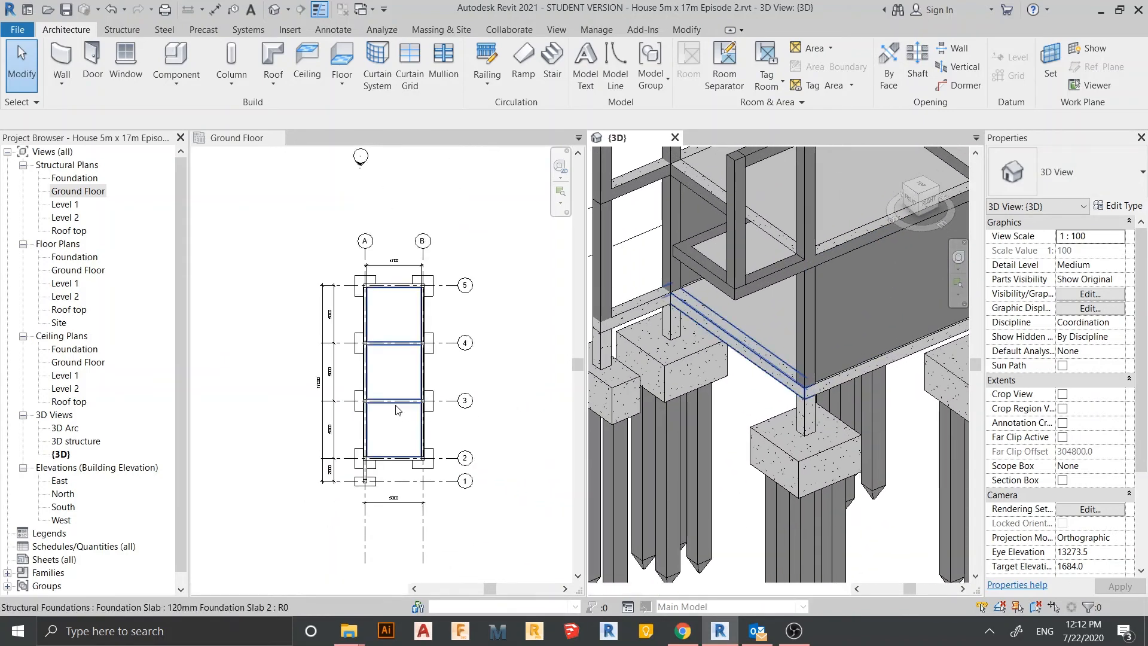
scroll(396, 420, "up", 4)
scroll(445, 445, "up", 4)
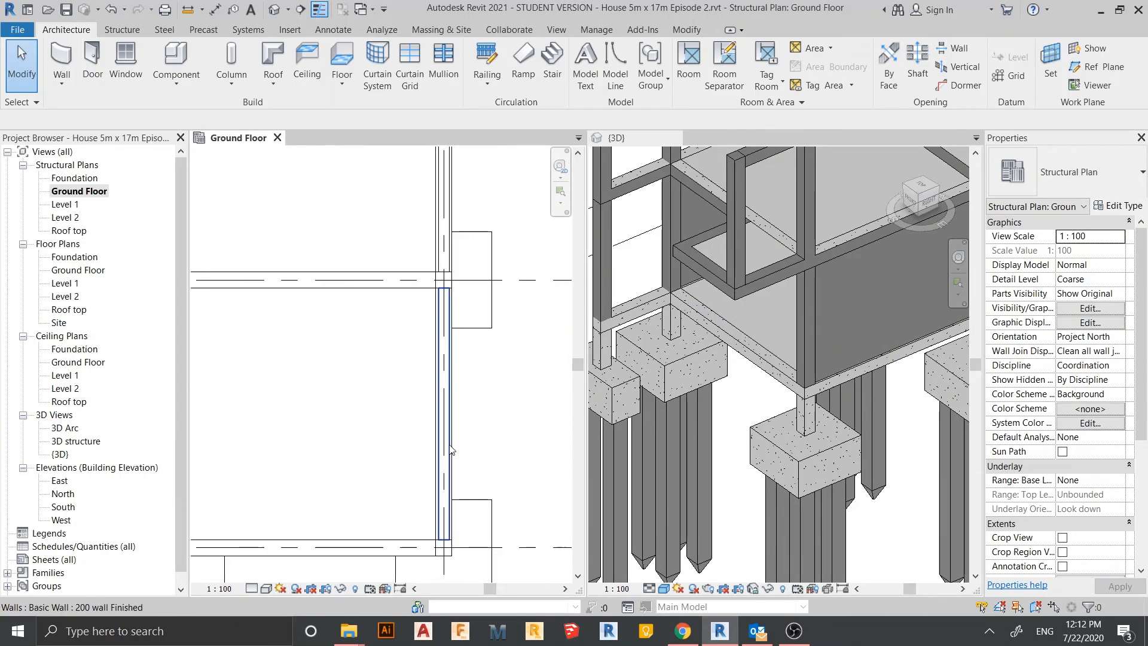
left_click(442, 449)
scroll(487, 470, "down", 3)
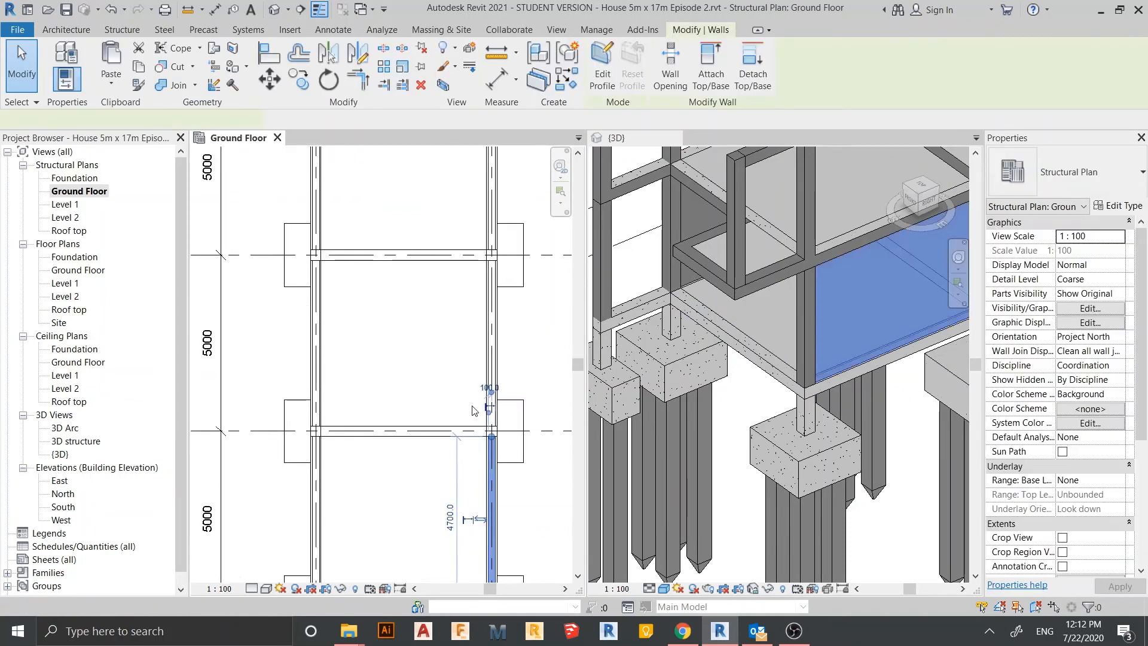
left_click(501, 368, "ctrl")
scroll(473, 317, "down", 1)
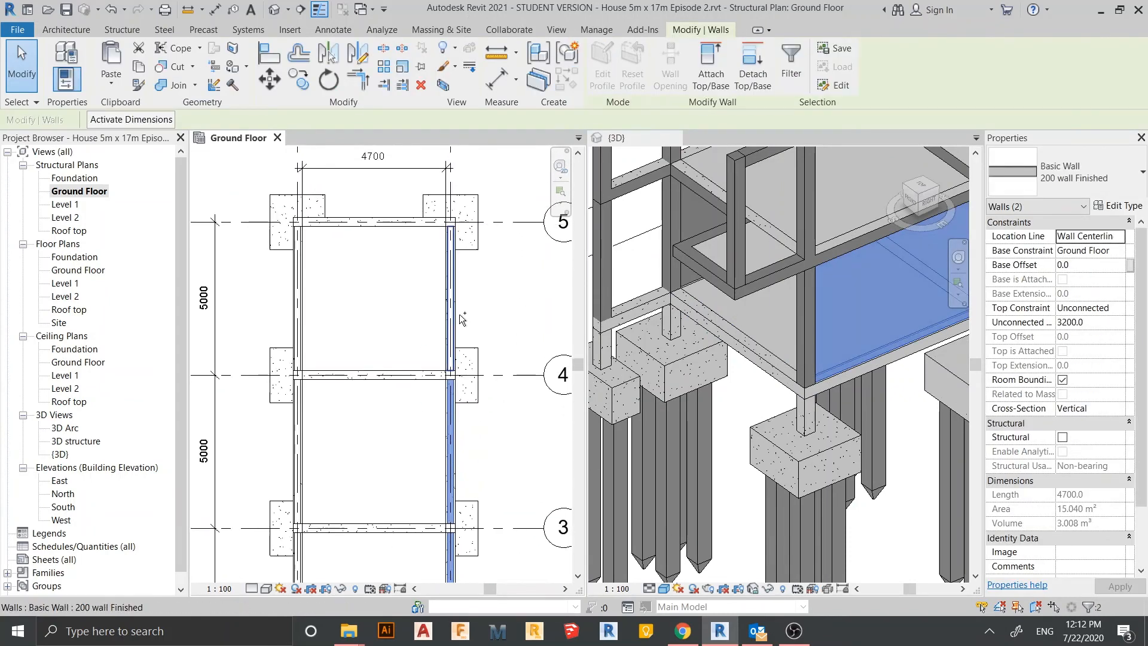
left_click(307, 346, "ctrl")
left_click(306, 345, "ctrl")
middle_click_drag(423, 406, 479, 300)
scroll(389, 388, "up", 1)
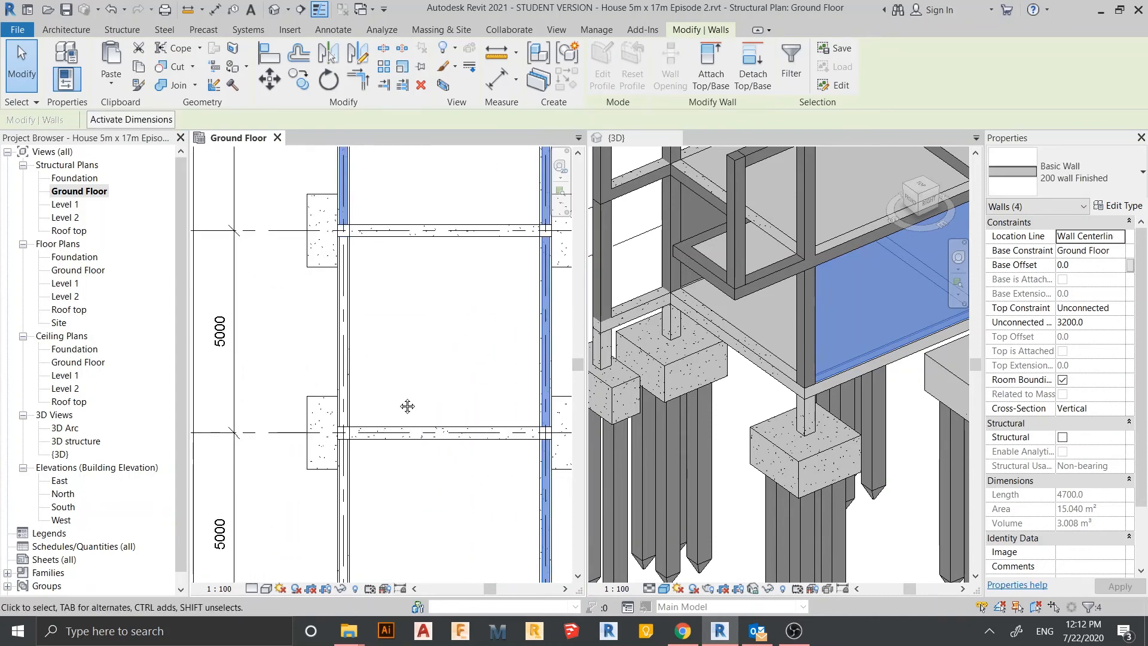
scroll(410, 389, "down", 2)
scroll(371, 295, "up", 4)
left_click(386, 292, "ctrl")
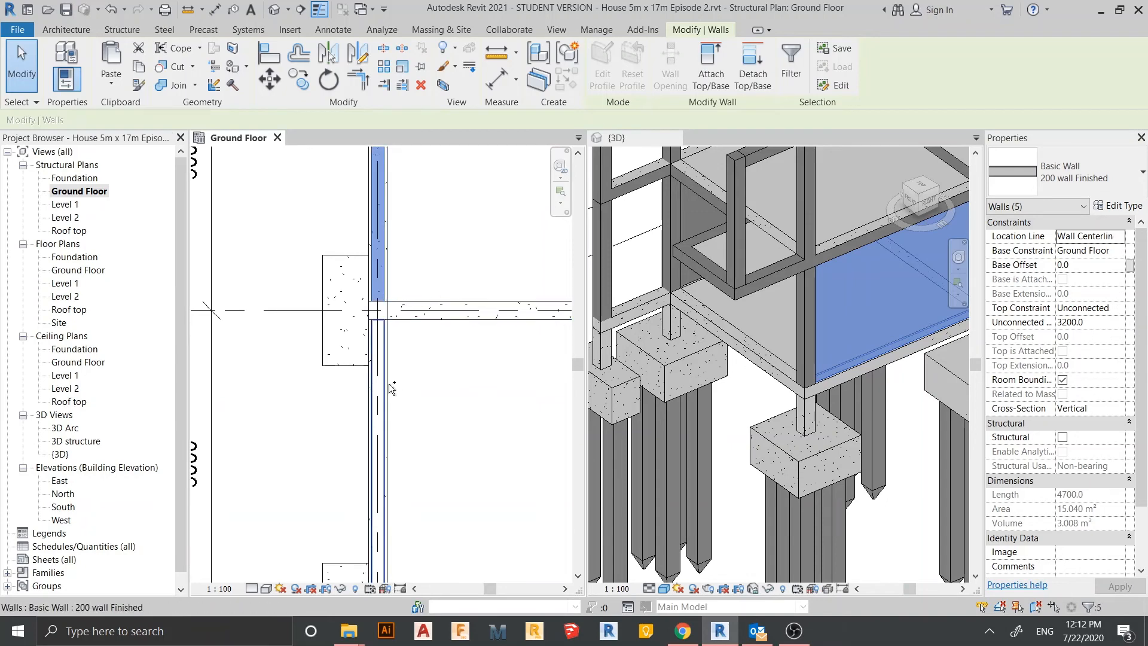
left_click(389, 385, "ctrl")
scroll(388, 385, "down", 5)
middle_click_drag(464, 432, 440, 425)
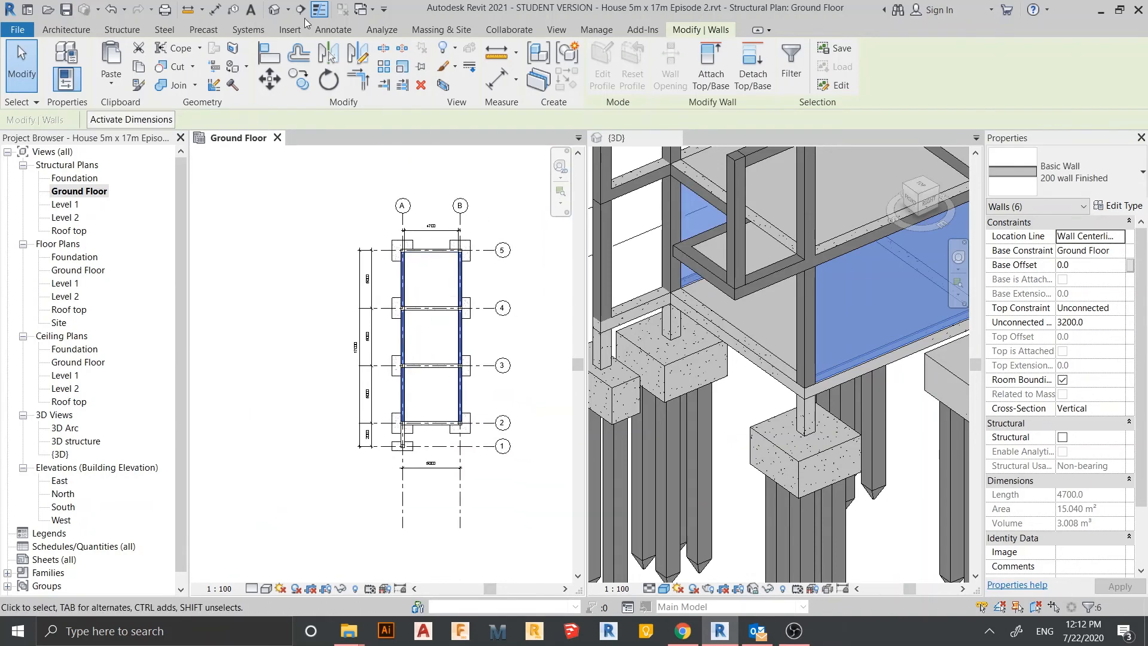
left_click(139, 66)
left_click(111, 85)
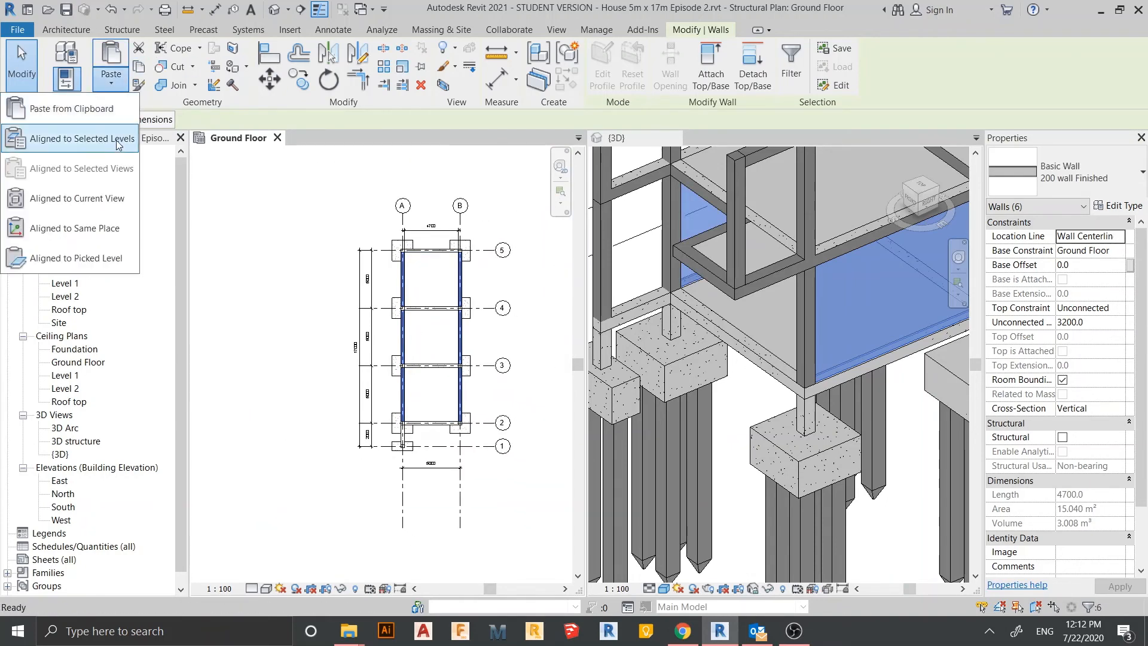
left_click(117, 138)
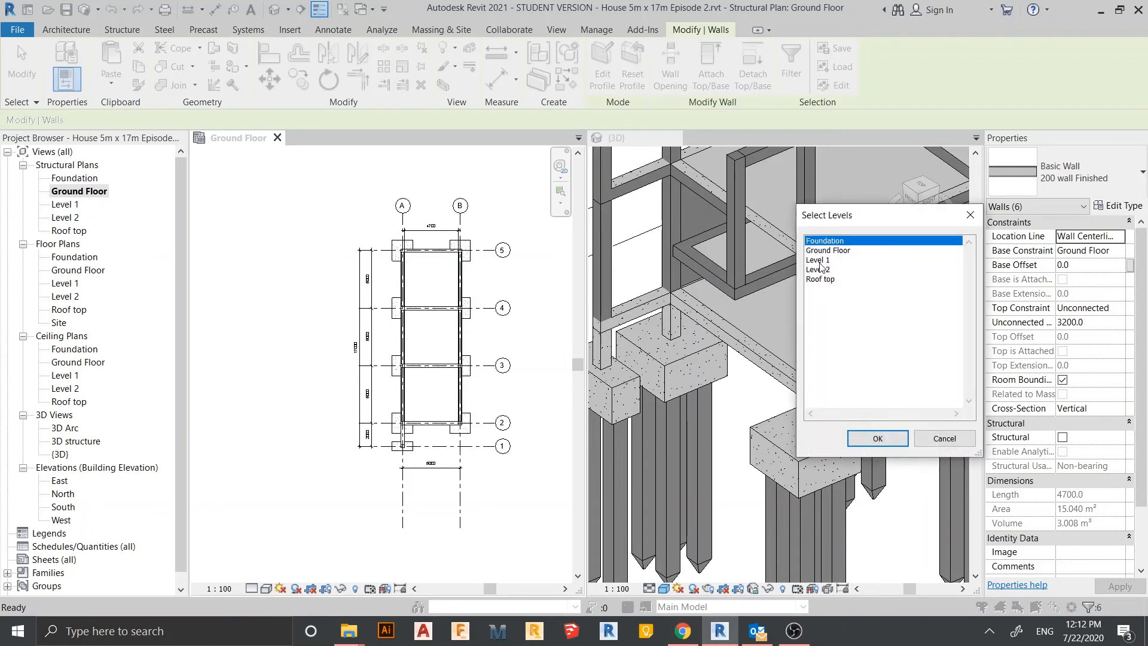
left_click(818, 260)
left_click(822, 270, "ctrl")
left_click(879, 436)
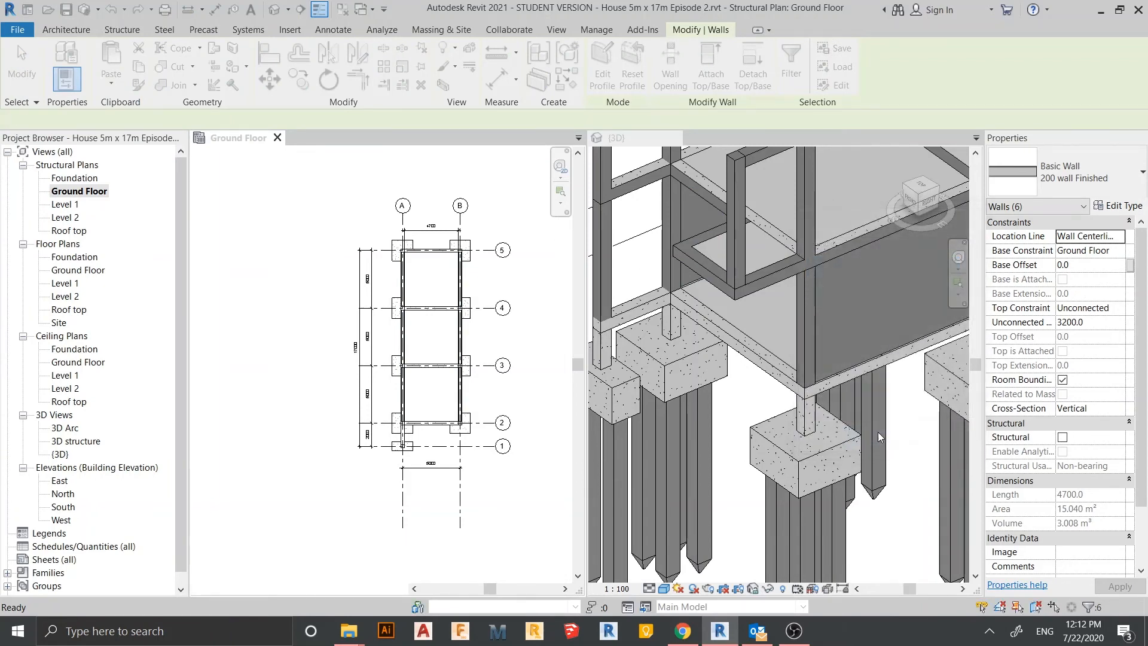
Clear the wall selection and examine the pasted walls in the 3D view and the front bay in the Ground Floor plan.
scroll(798, 384, "down", 2)
middle_click_drag(809, 386, 808, 556)
scroll(810, 532, "down", 1)
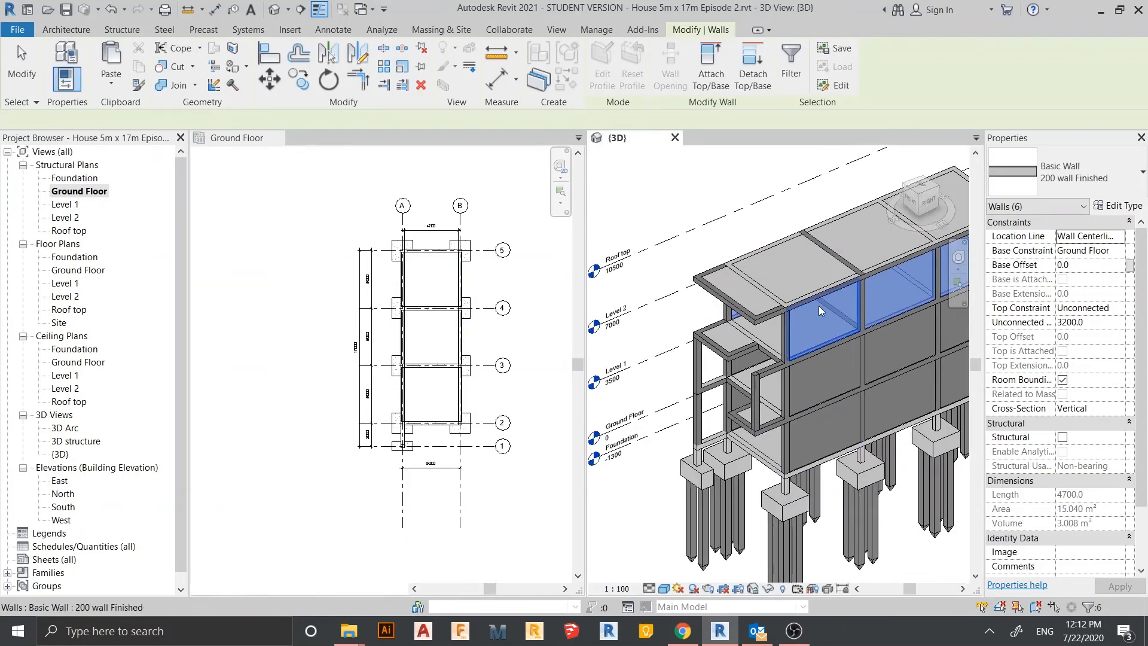
middle_click_drag(819, 306, 788, 292)
key("Escape")
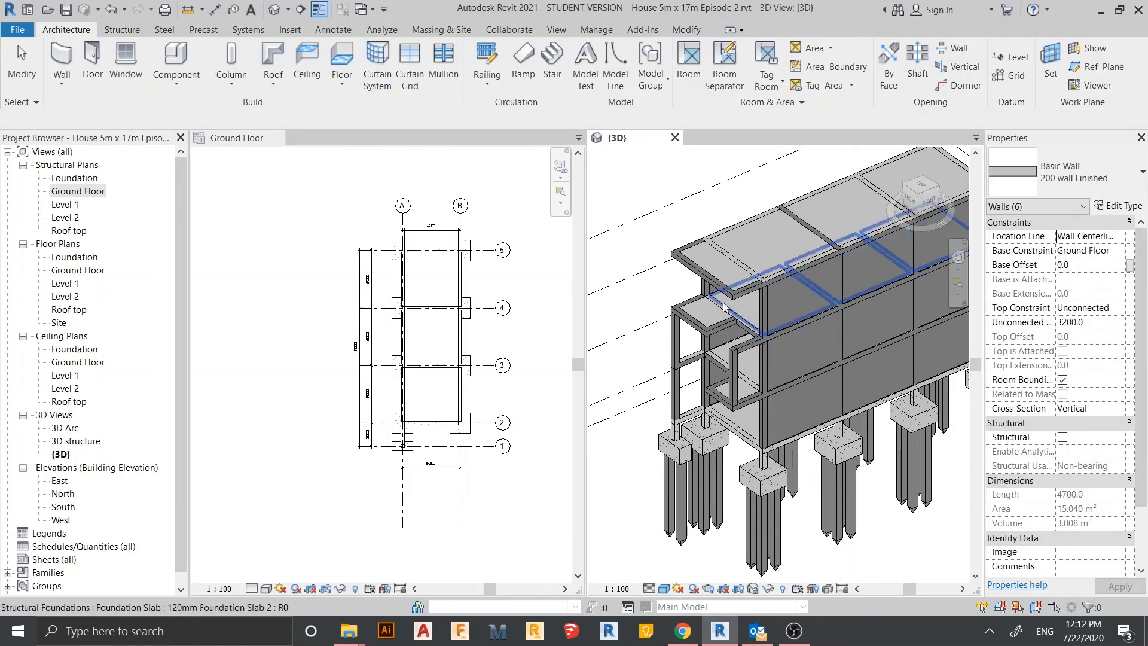
middle_click_drag(792, 369, 775, 353)
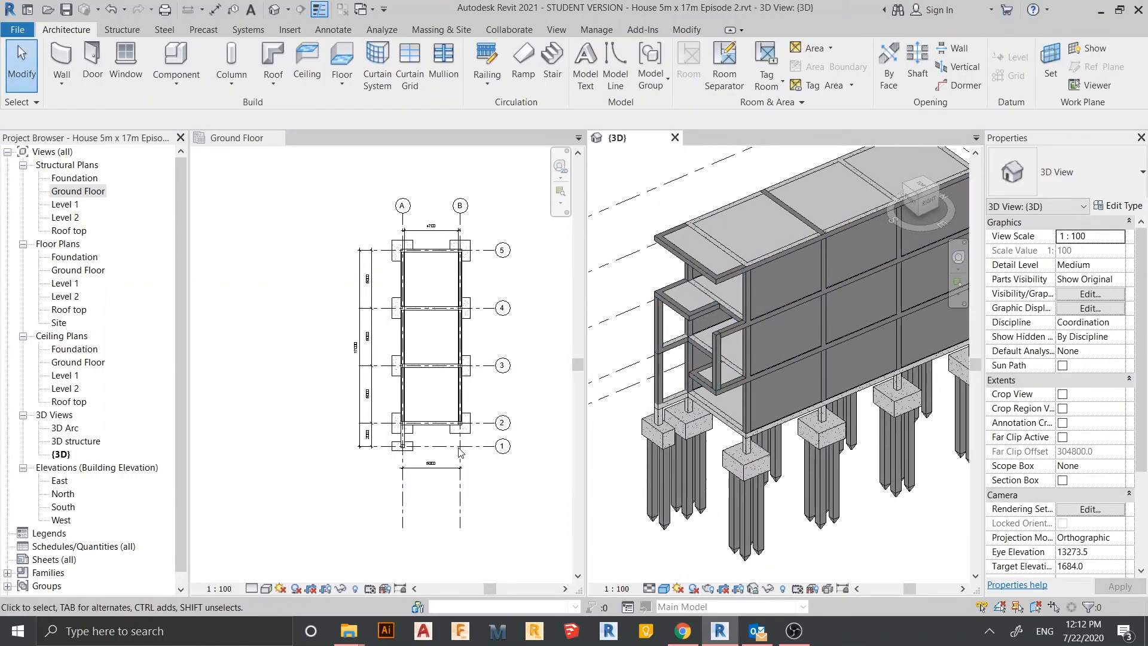
scroll(335, 363, "up", 5)
left_click(335, 362)
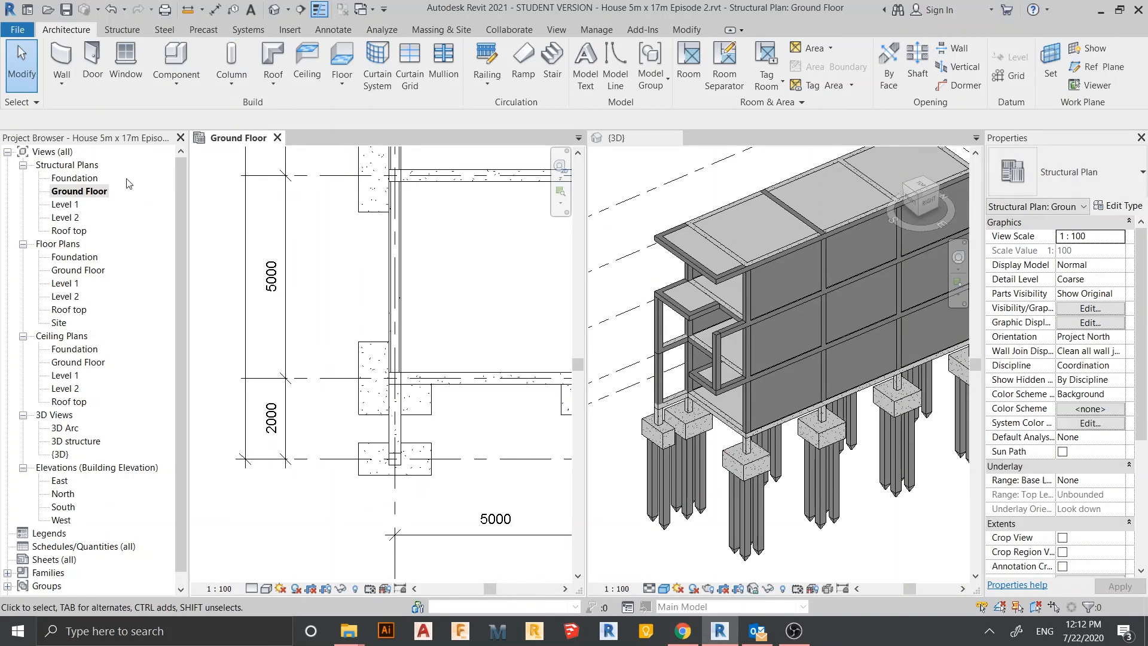
Open the Level 1 structural plan and draw a 1700 mm long 200 mm finished wall on grid A between grids 1 and 2.
double_click(77, 205)
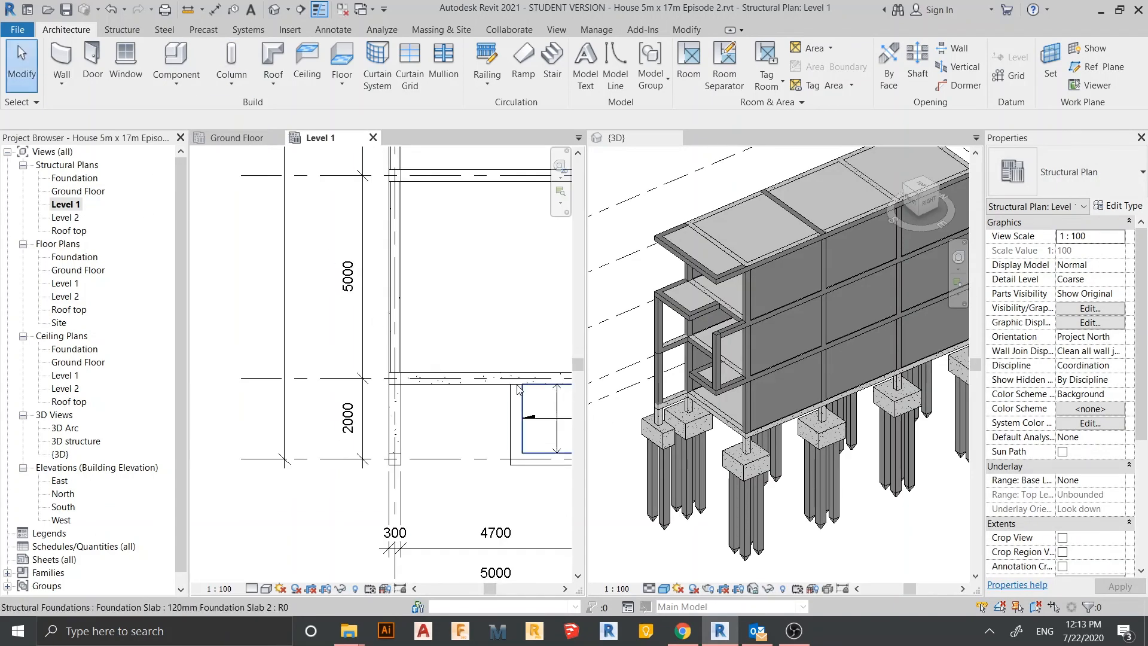
middle_click_drag(473, 434, 415, 384)
scroll(415, 384, "up", 1)
key("w")
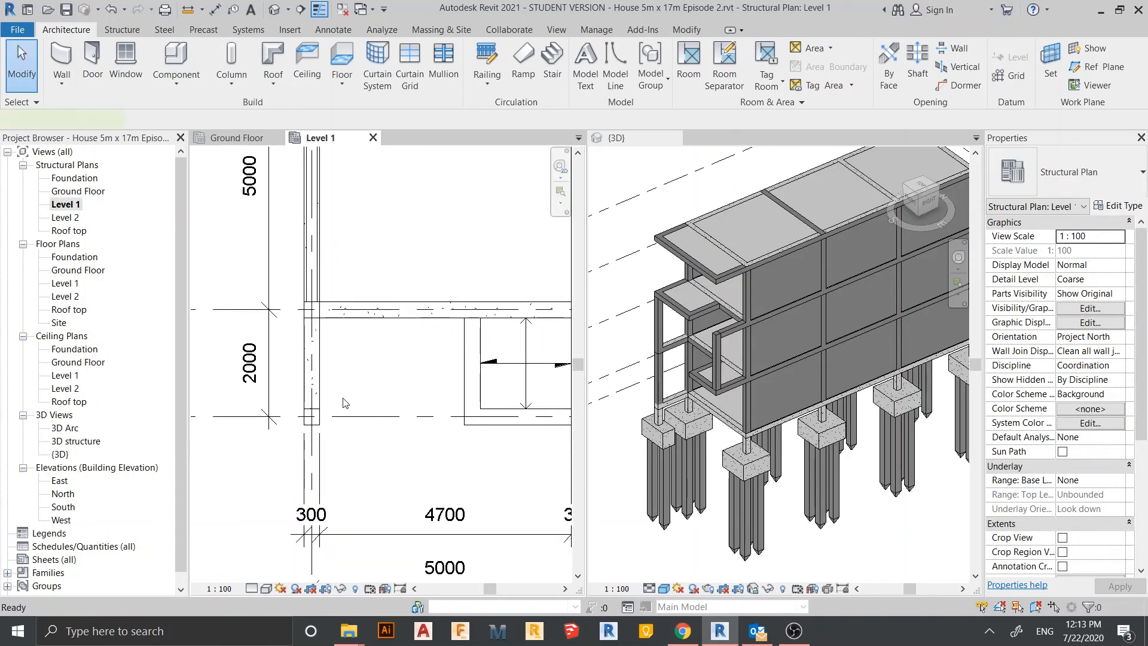
key("a")
scroll(315, 409, "up", 1)
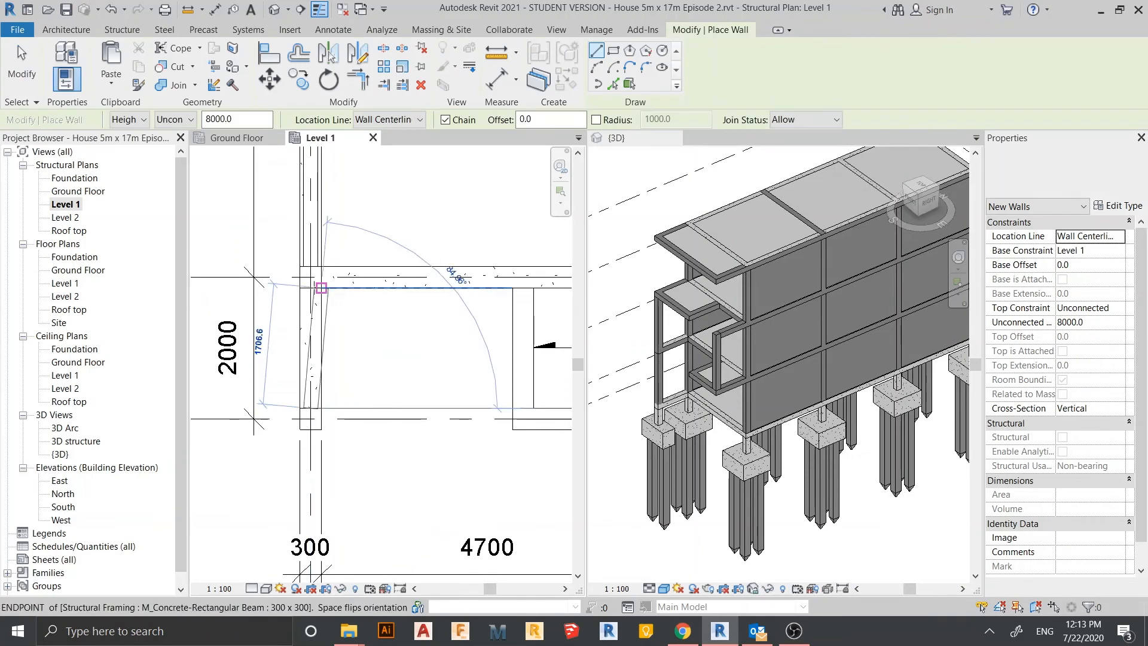
left_click(311, 288)
key("Escape")
key("Escape")
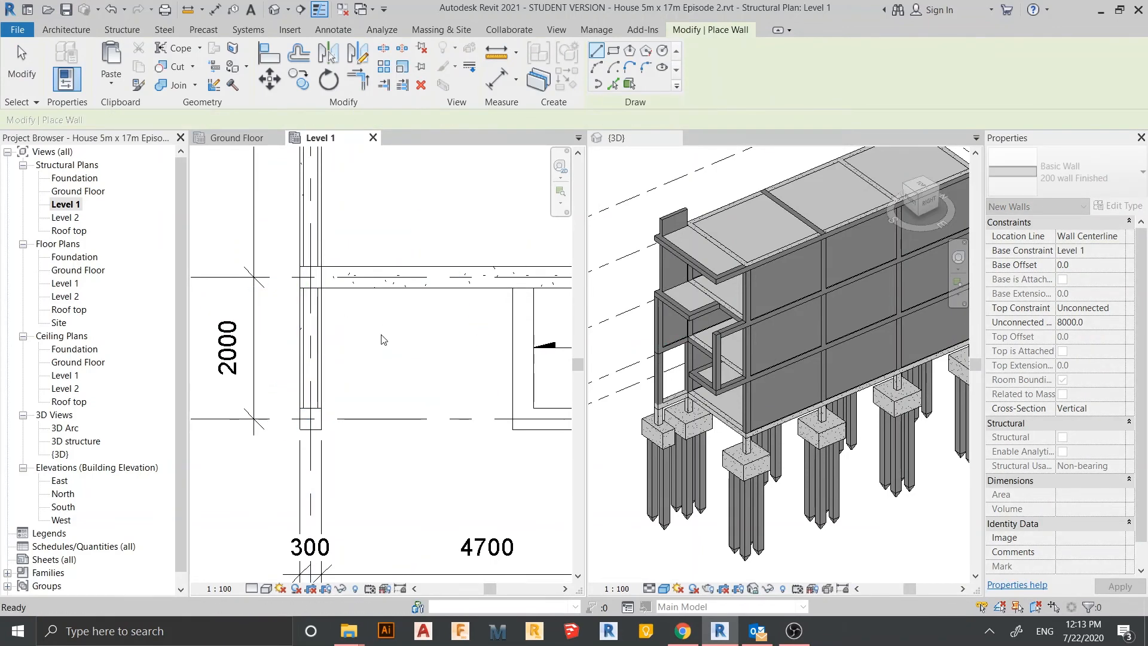
Set the unconnected height of the new grid A wall to 3200 mm.
left_click(316, 346)
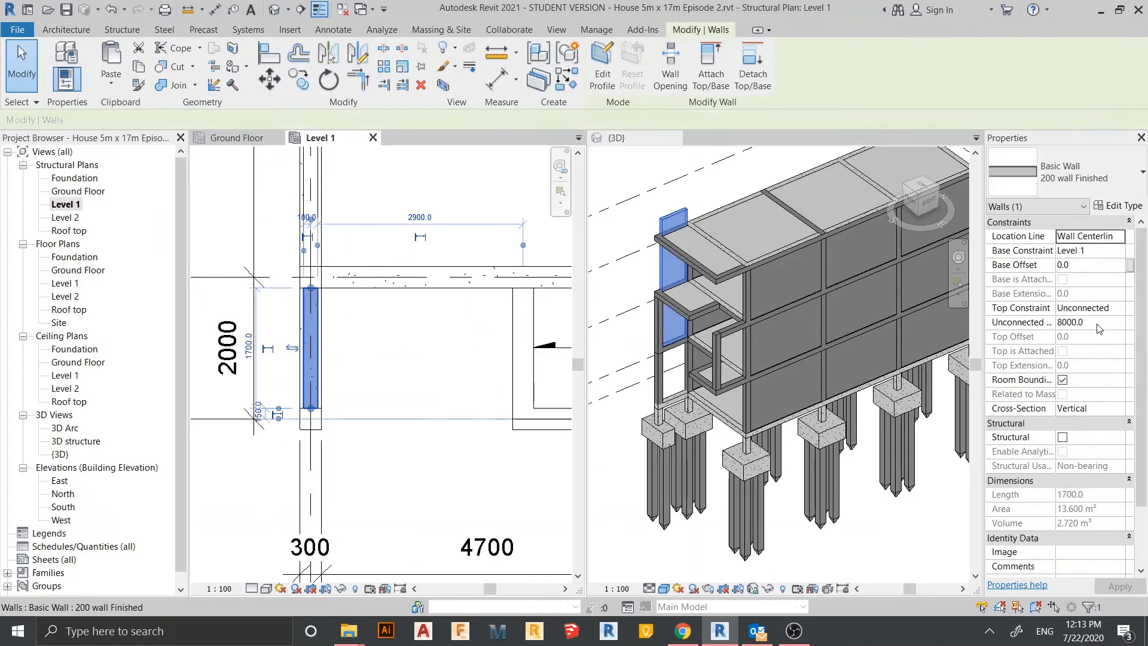
left_click(1097, 323)
type("3200")
key("Return")
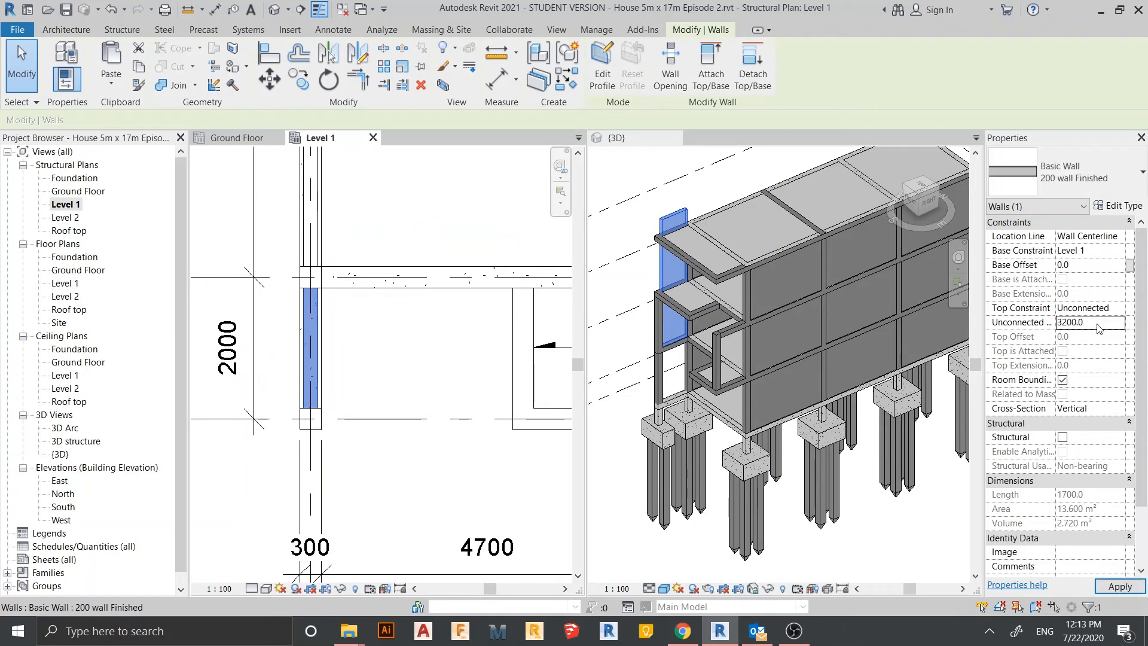
left_click(1115, 587)
scroll(686, 459, "down", 2)
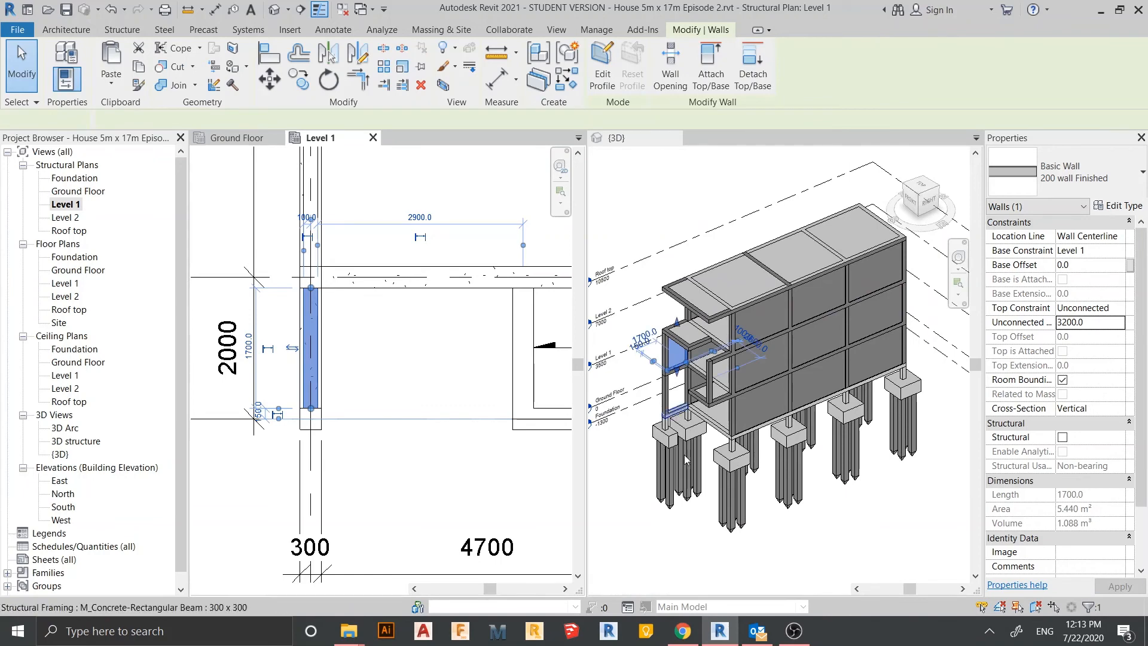
Mirror a copy of the front grid A wall onto grid B about a drawn vertical axis midway between the grids.
middle_click_drag(686, 459, 720, 466, "shift")
scroll(474, 385, "down", 2)
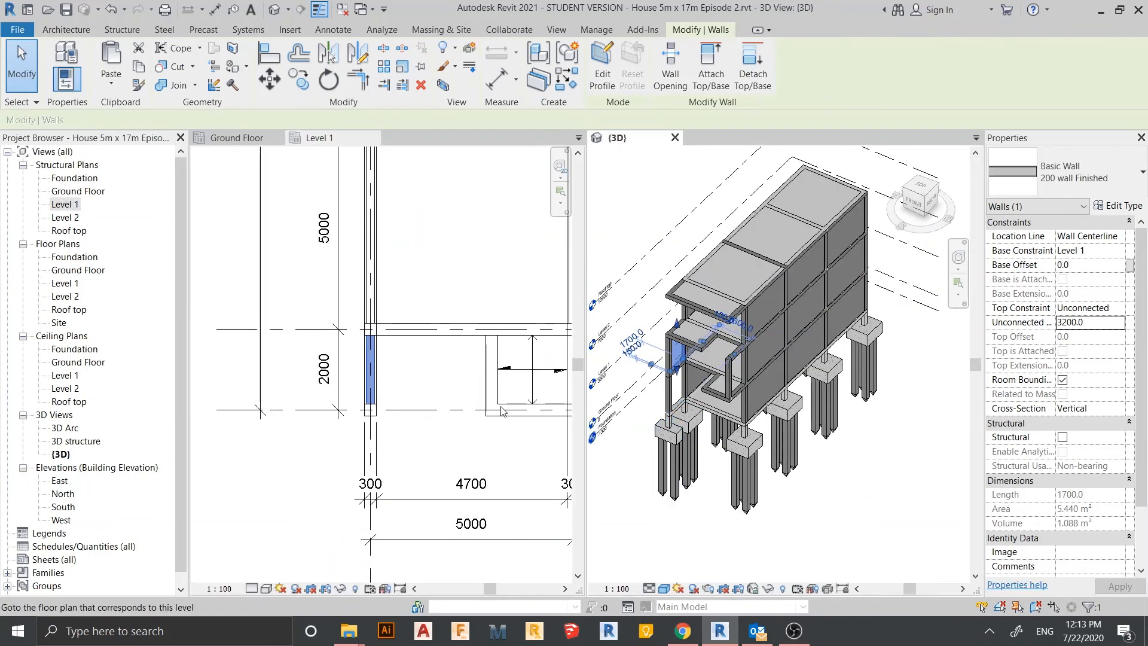
left_click(503, 411)
key("m")
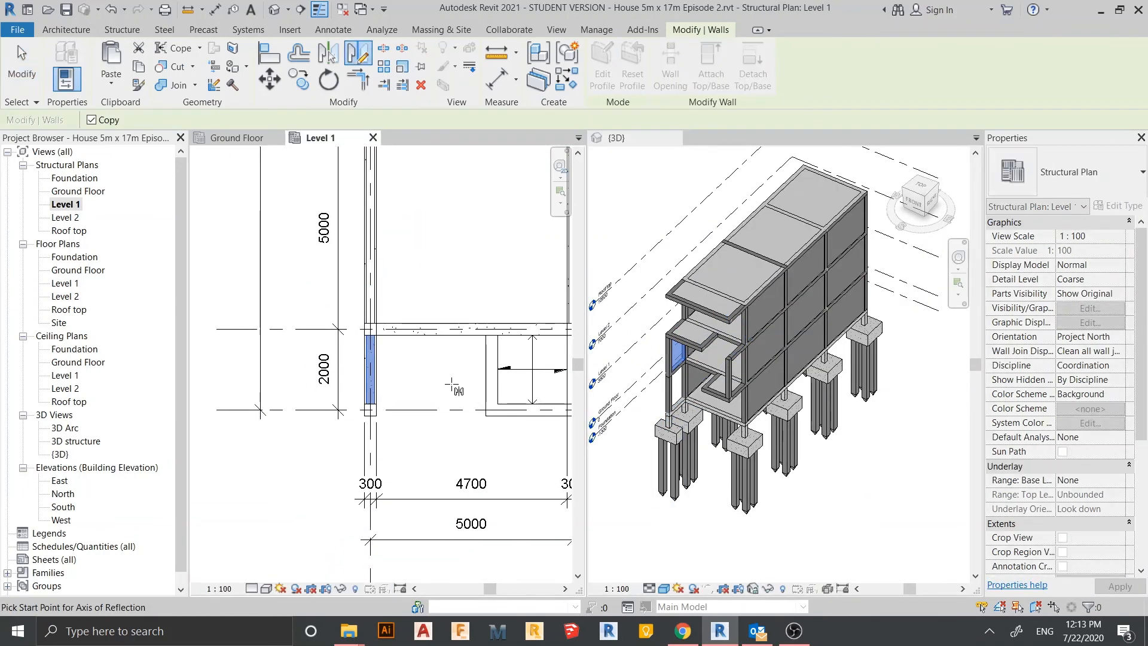
left_click(471, 335)
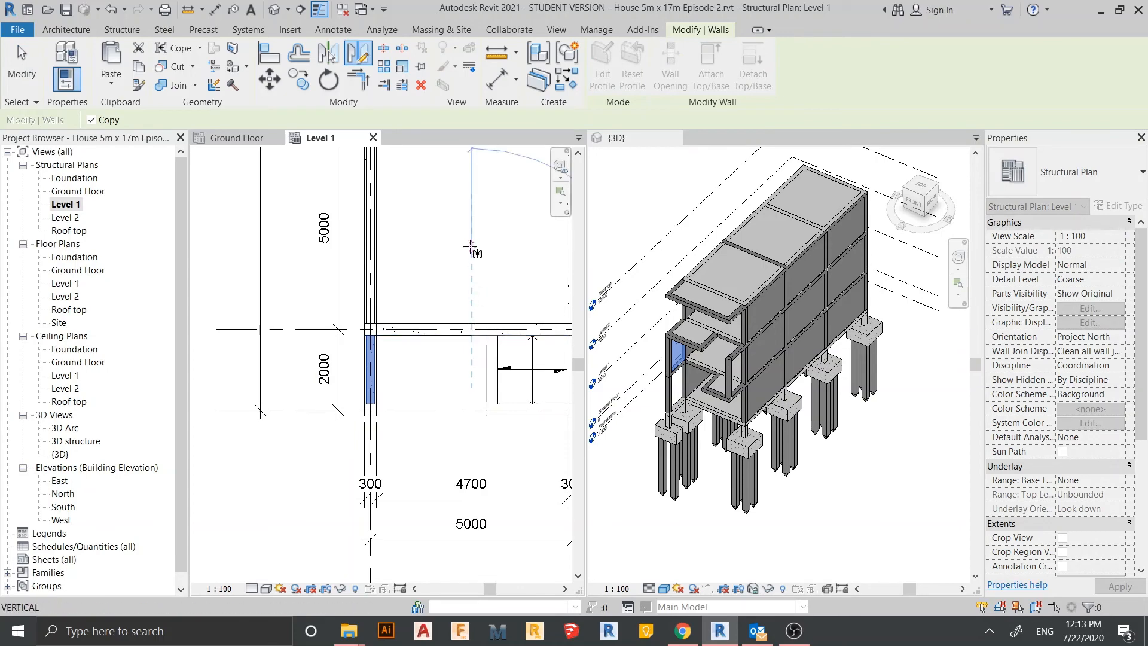
left_click(471, 246)
scroll(472, 251, "down", 1)
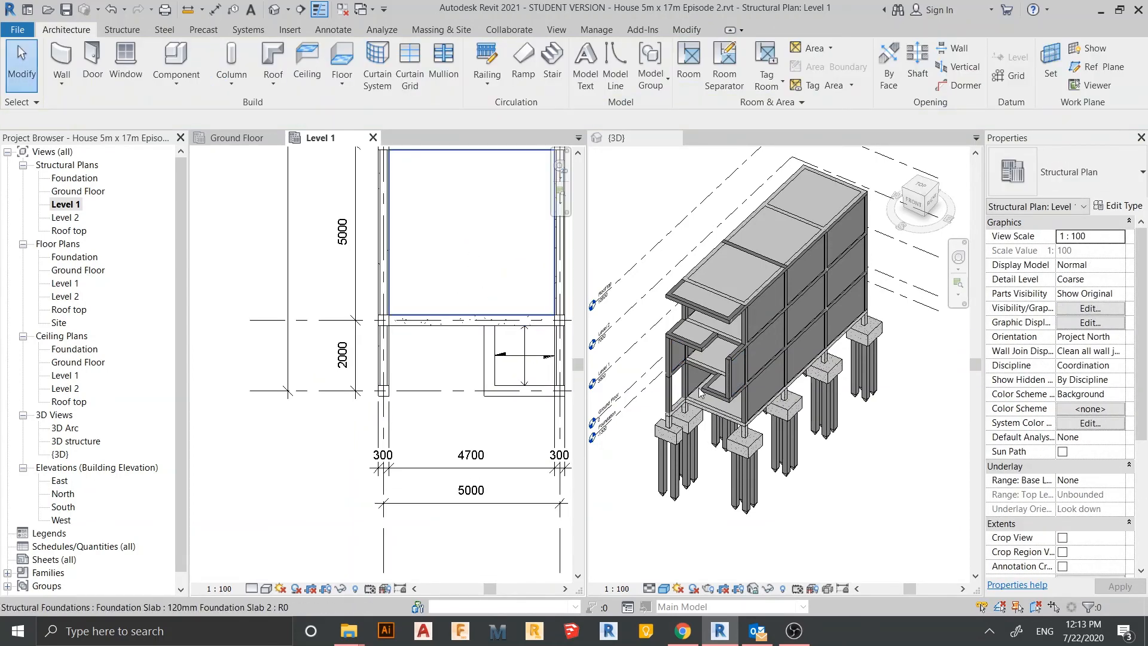
Copy the front grid A wall between grids 1 and 2 and paste it aligned to the Ground Floor level.
scroll(661, 365, "up", 5)
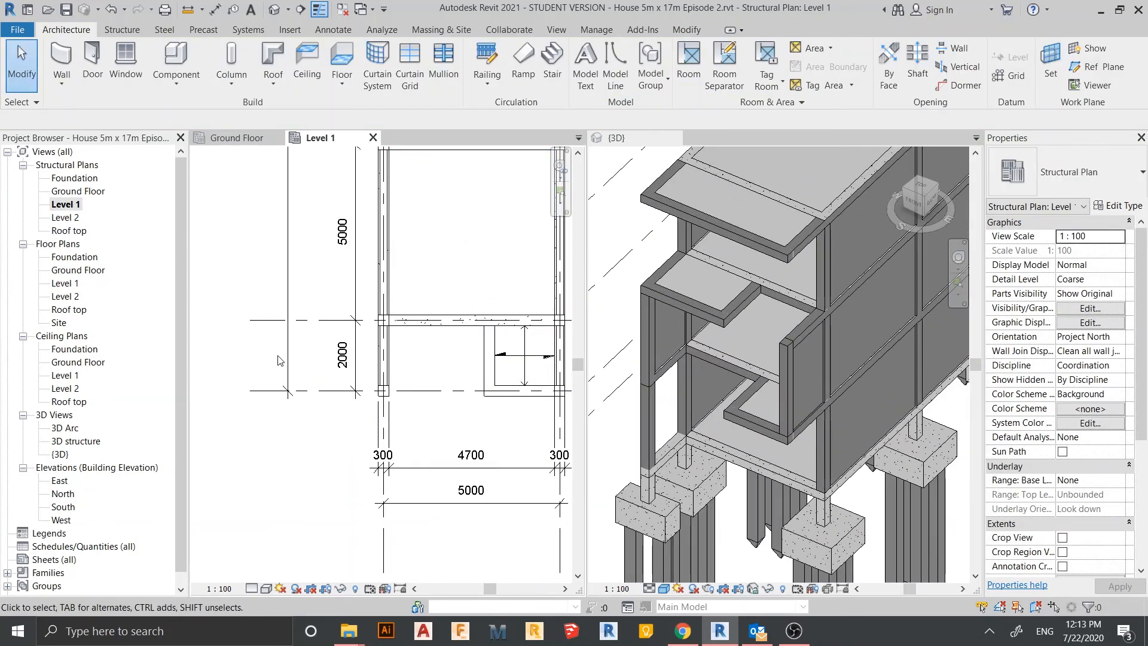
left_click(383, 365)
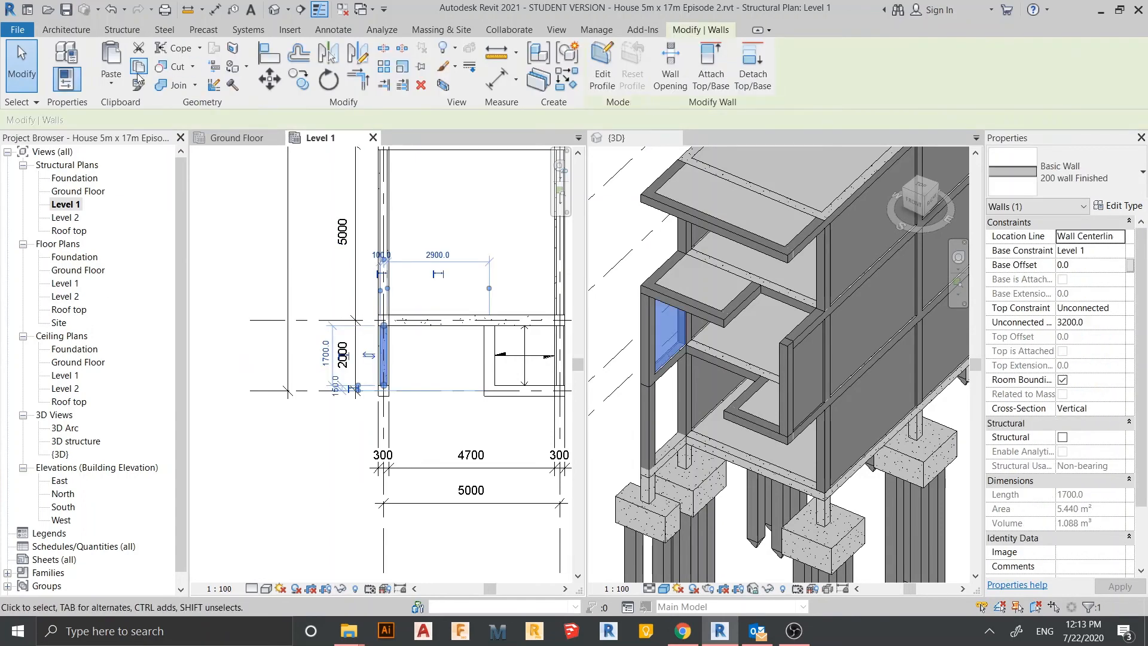
left_click(111, 79)
left_click(126, 132)
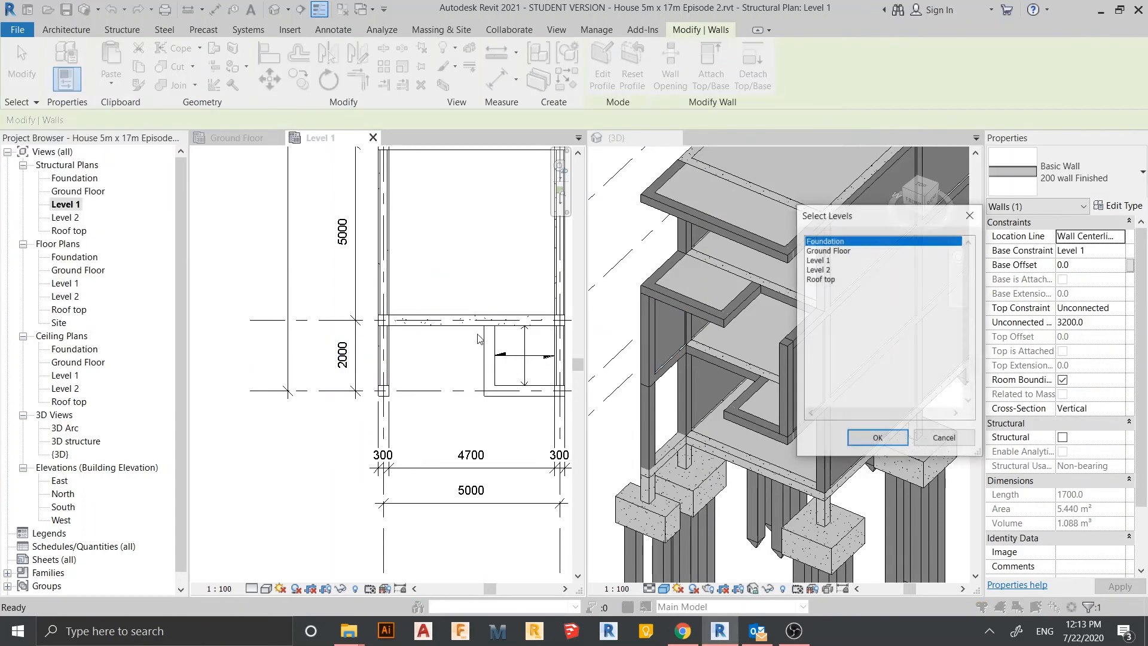
double_click(836, 251)
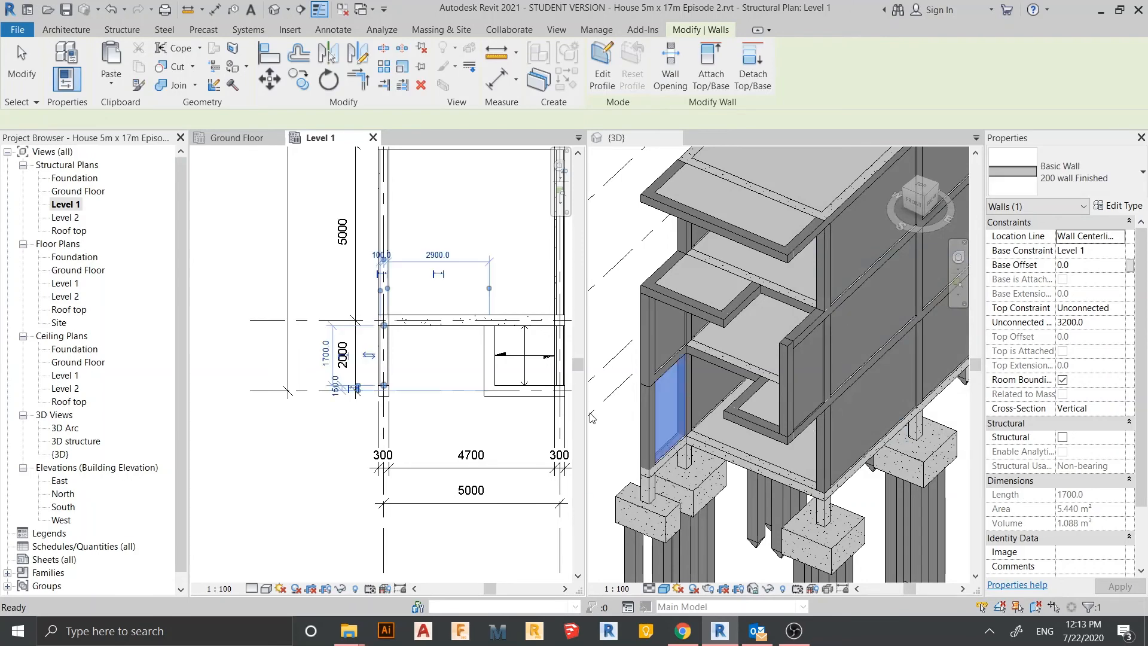
scroll(531, 443, "down", 2)
middle_click_drag(478, 436, 324, 435)
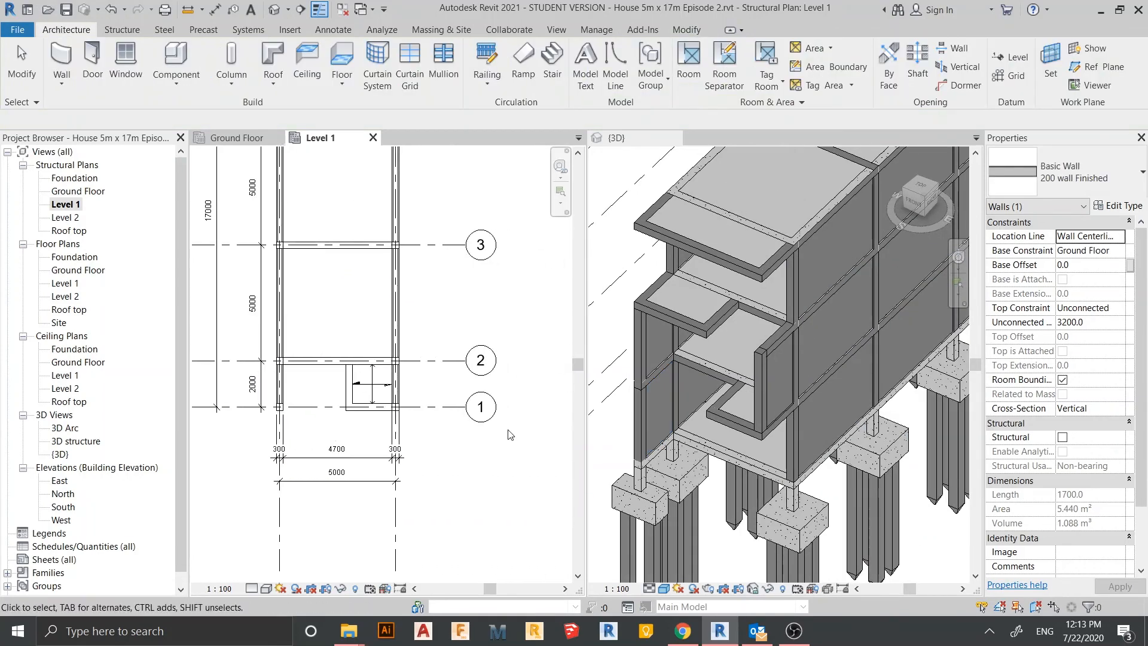
left_click(508, 434)
Draw a 4700 mm long 200 mm finished wall on Level 1 along grid 5 between the grid A and B columns.
scroll(793, 433, "down", 5)
middle_click_drag(866, 508, 640, 432, "shift")
scroll(823, 336, "up", 3)
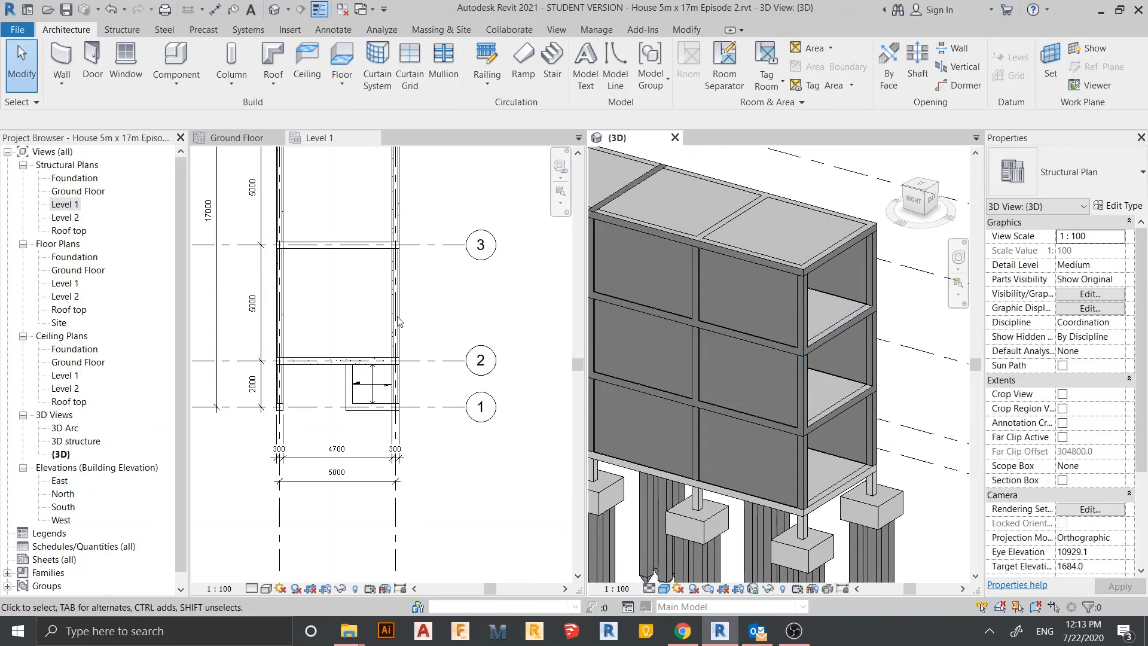
scroll(424, 327, "down", 3)
left_click(446, 323)
scroll(380, 225, "up", 5)
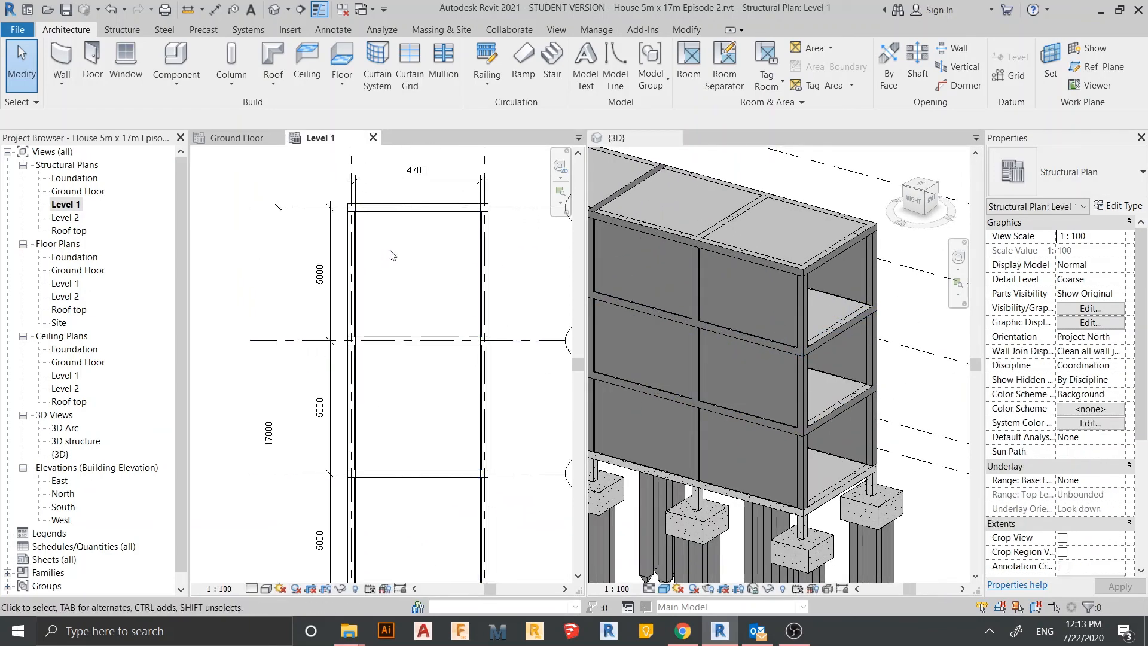
key("w")
key("a")
scroll(345, 287, "up", 4)
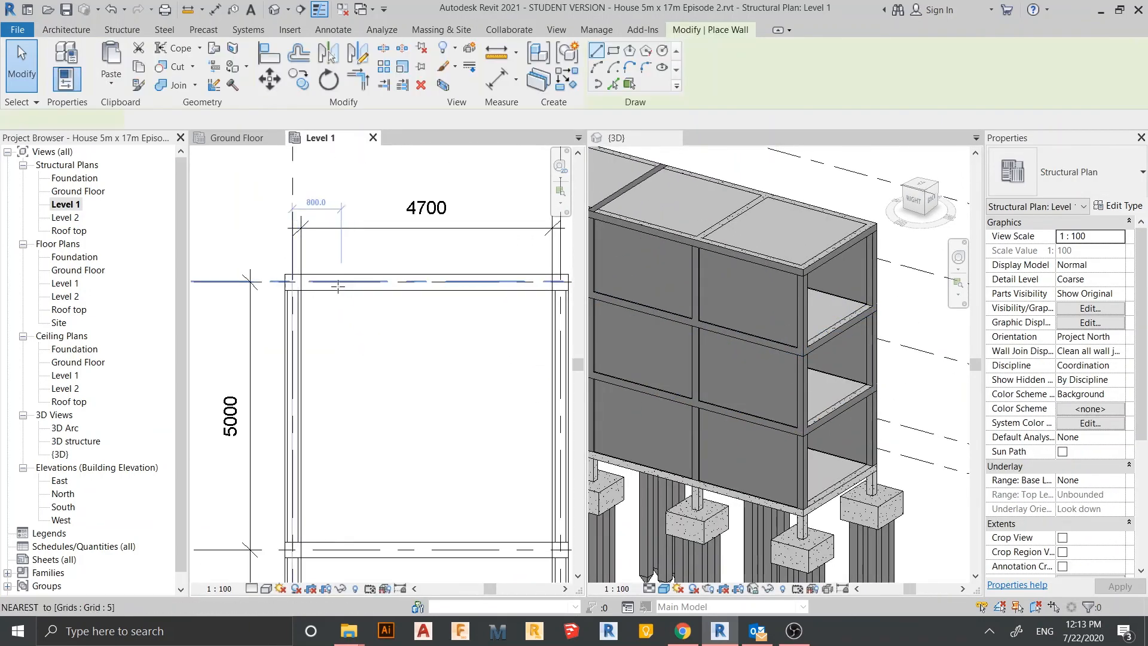
left_click(281, 278)
scroll(358, 281, "down", 2)
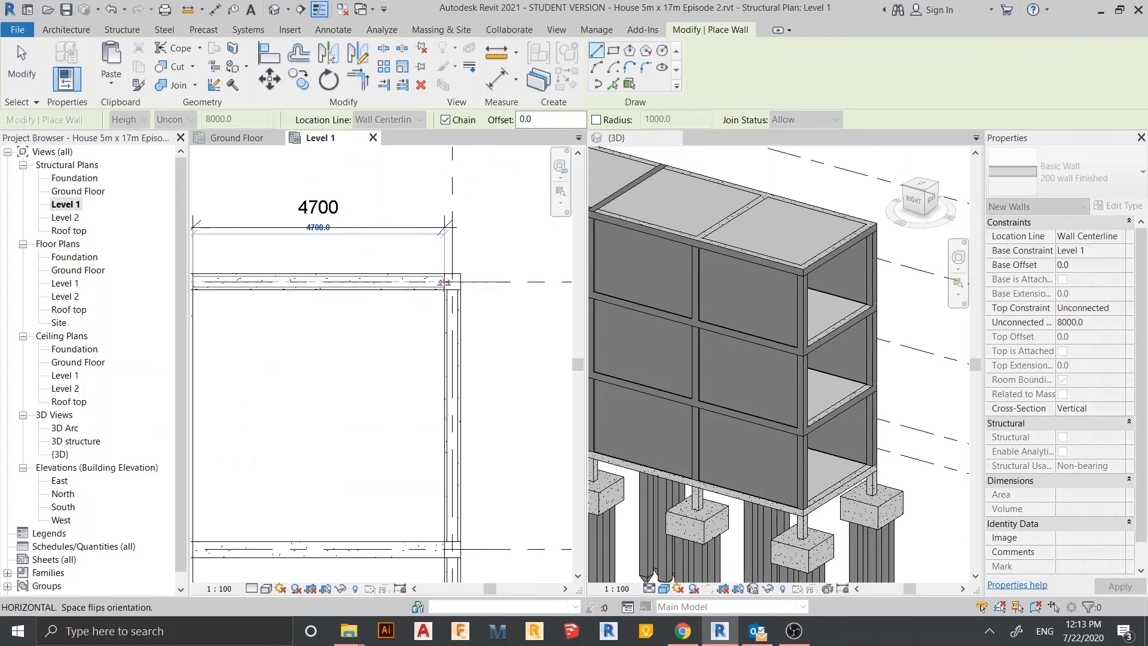
left_click(444, 282)
key("Escape")
key("Escape")
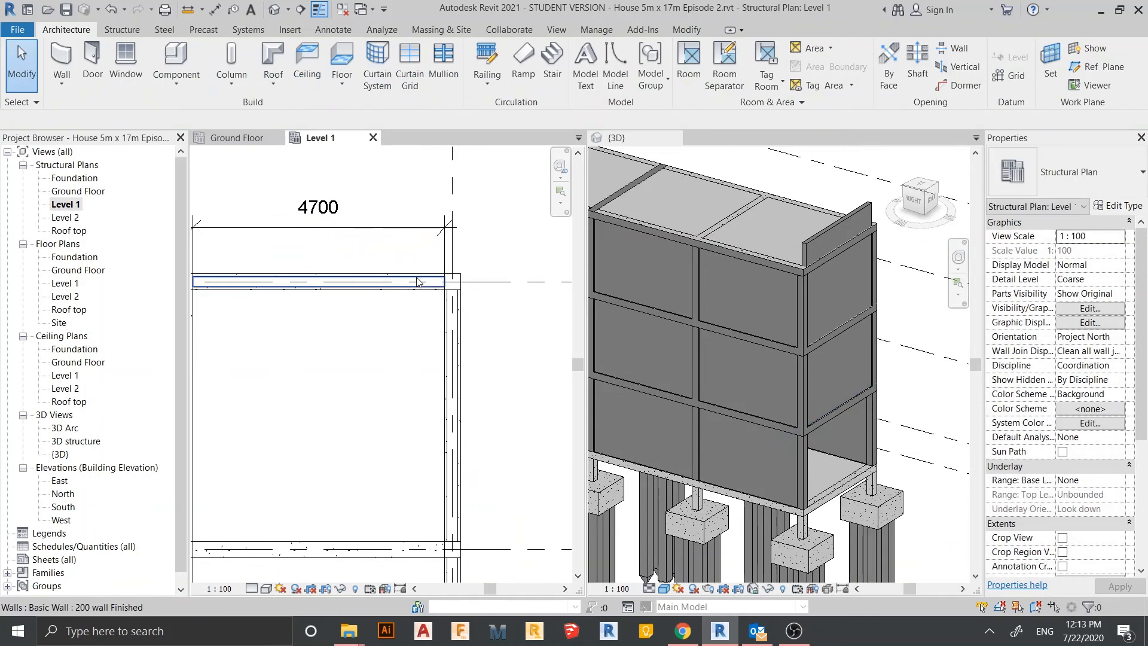
Set the unconnected height of the rear wall on grid 5 to 3200 mm.
left_click(418, 282)
left_click(1089, 322)
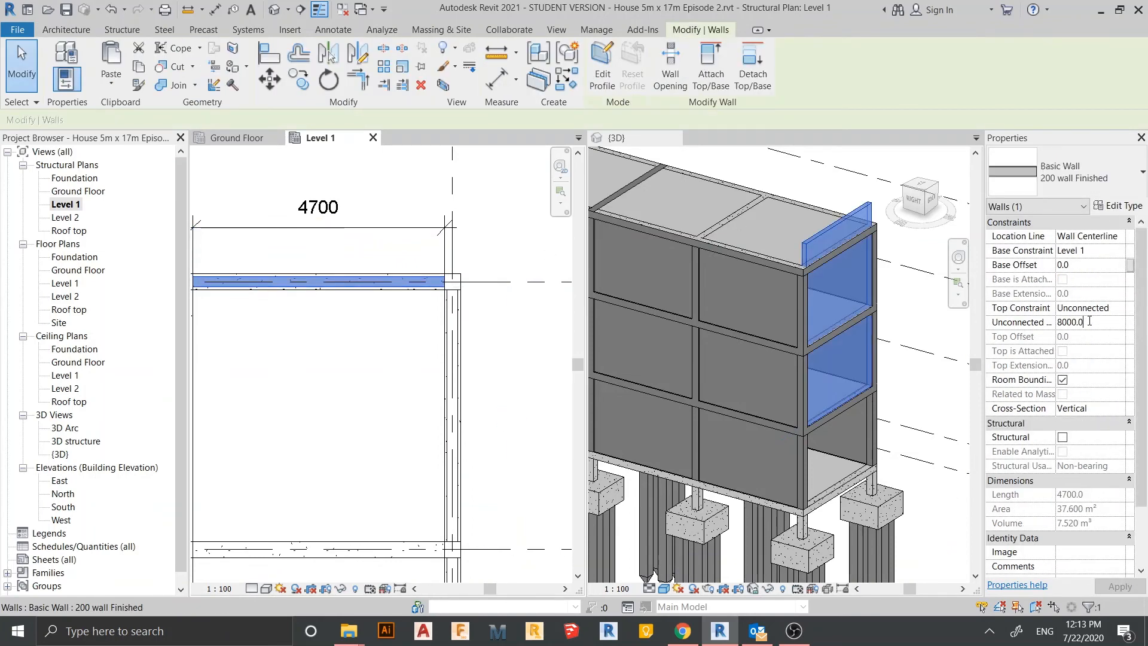
key("BackSpace")
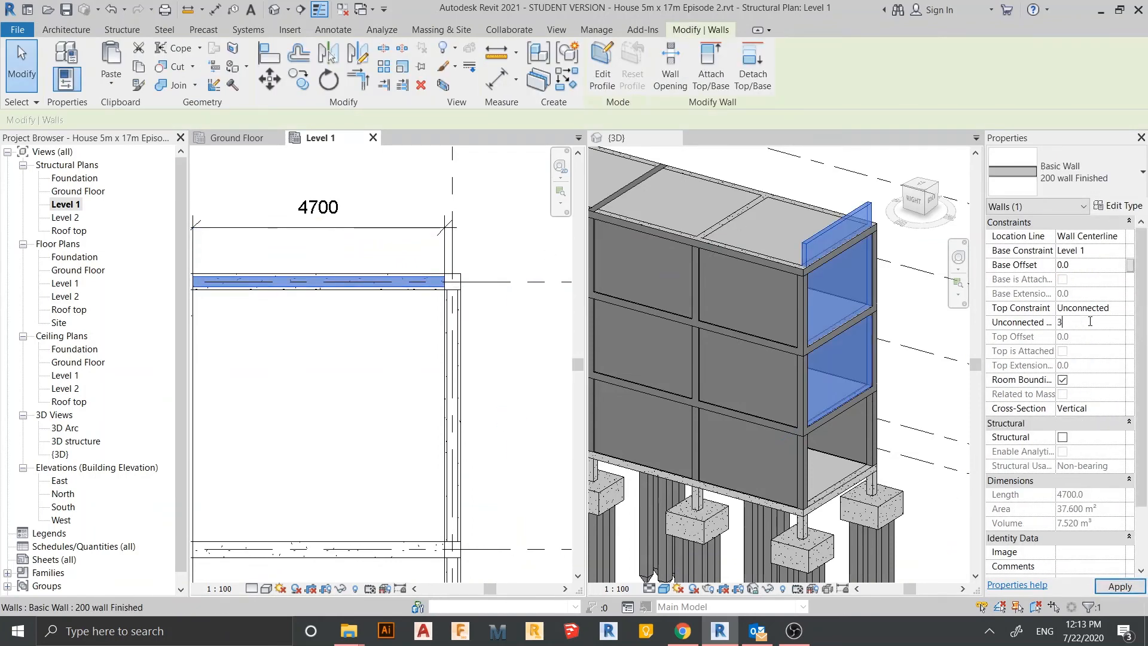
type("3200")
key("Return")
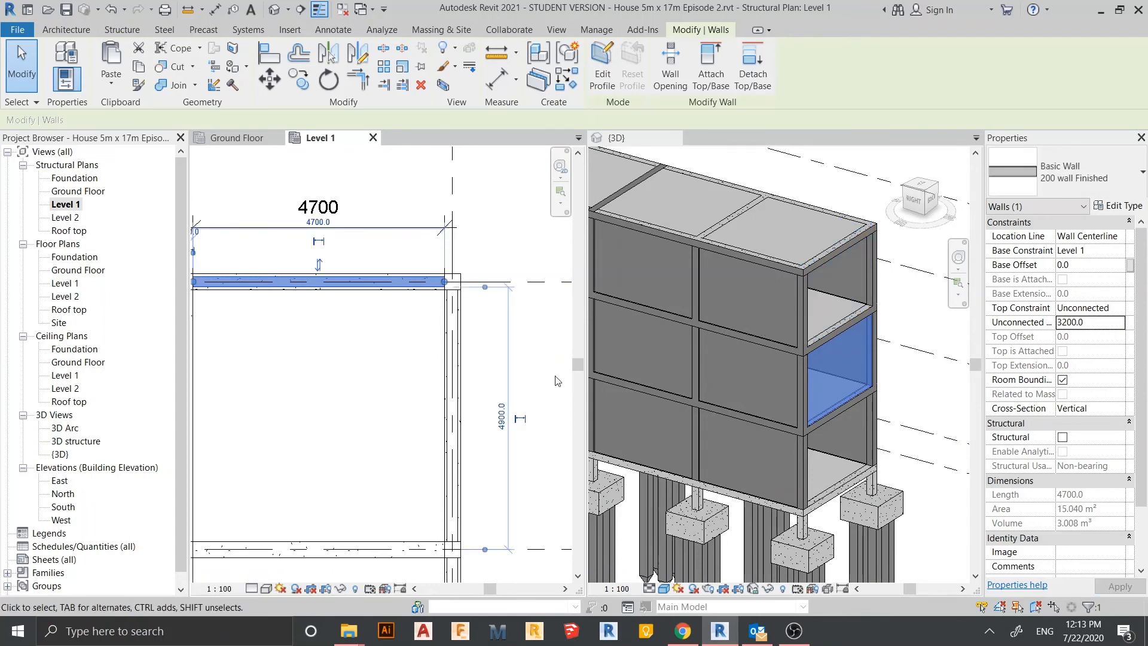
Copy the rear grid 5 wall from Level 1 and paste it aligned to the Ground Floor and Level 2 levels.
scroll(538, 425, "down", 3)
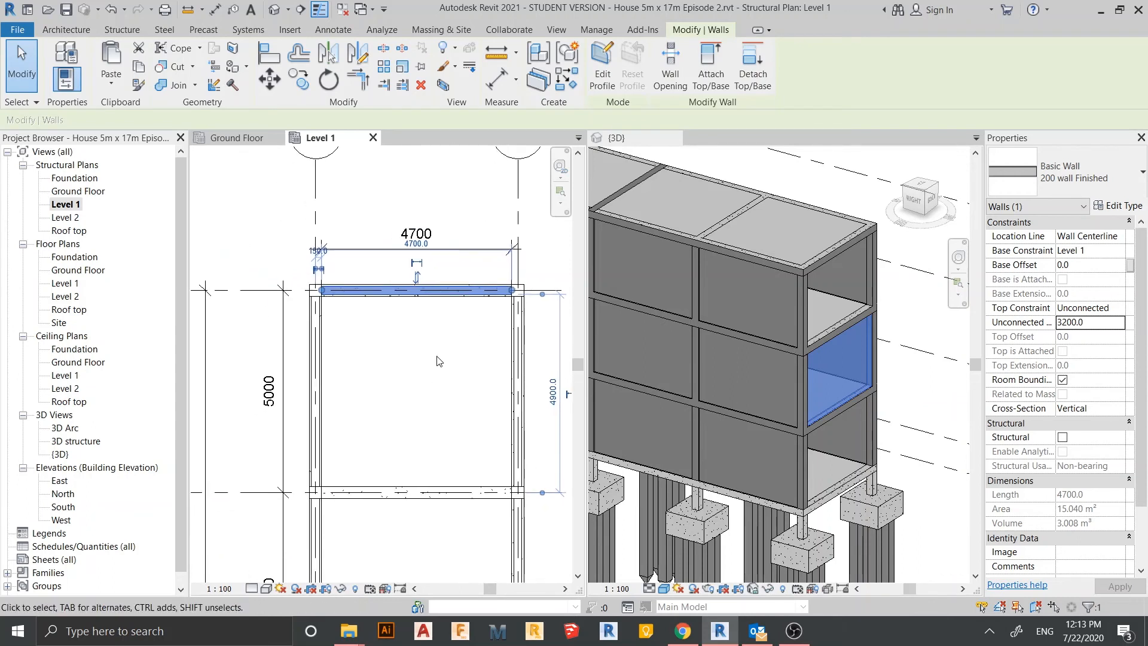
middle_click_drag(456, 403, 418, 326)
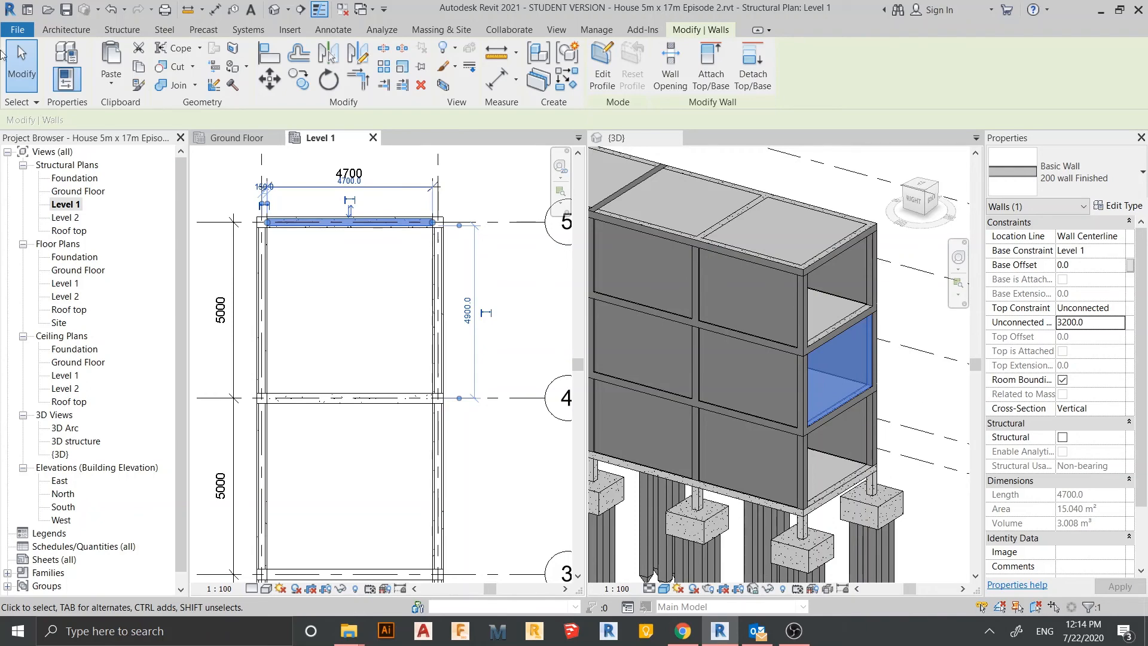
scroll(450, 423, "up", 2)
middle_click_drag(450, 423, 450, 406)
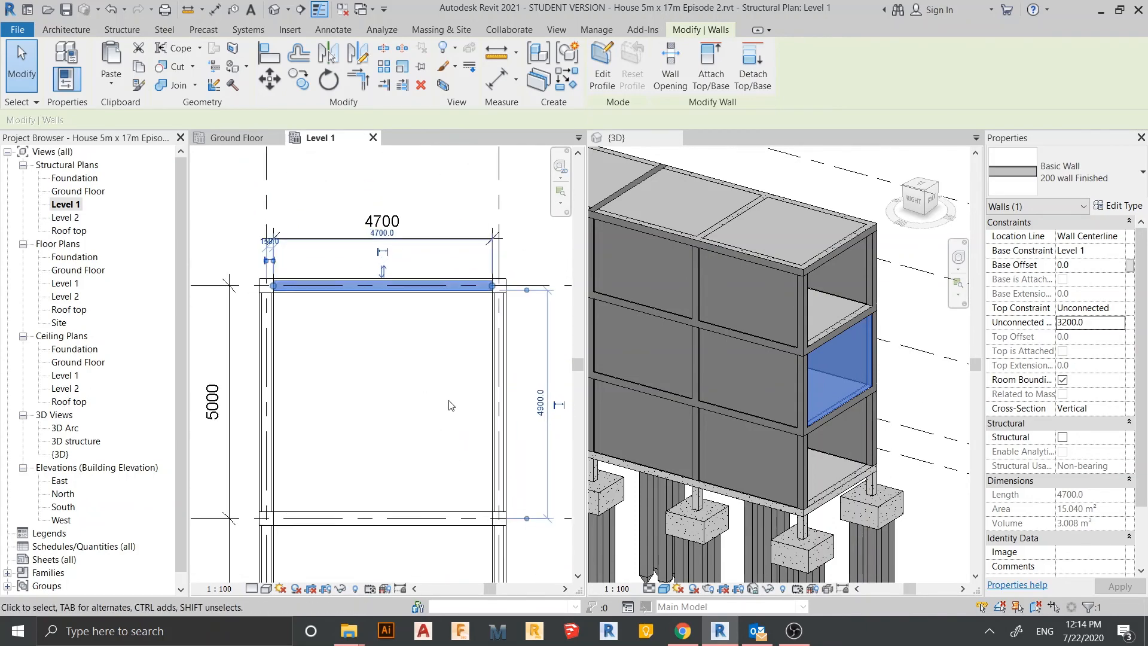
middle_click_drag(289, 446, 337, 430)
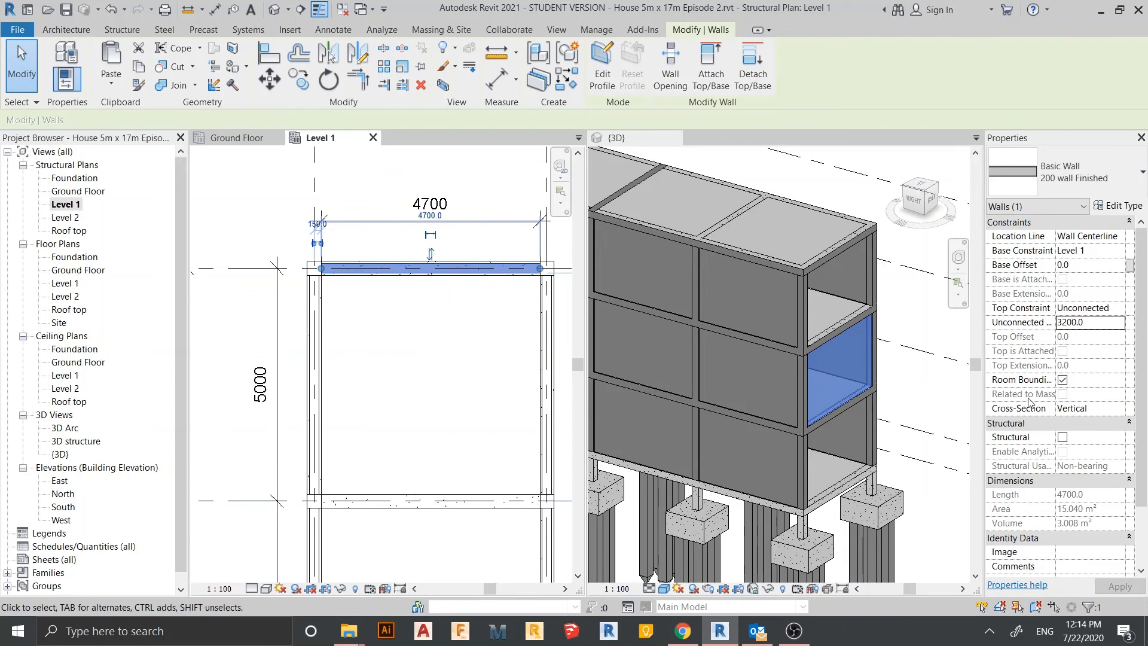
scroll(263, 233, "down", 2)
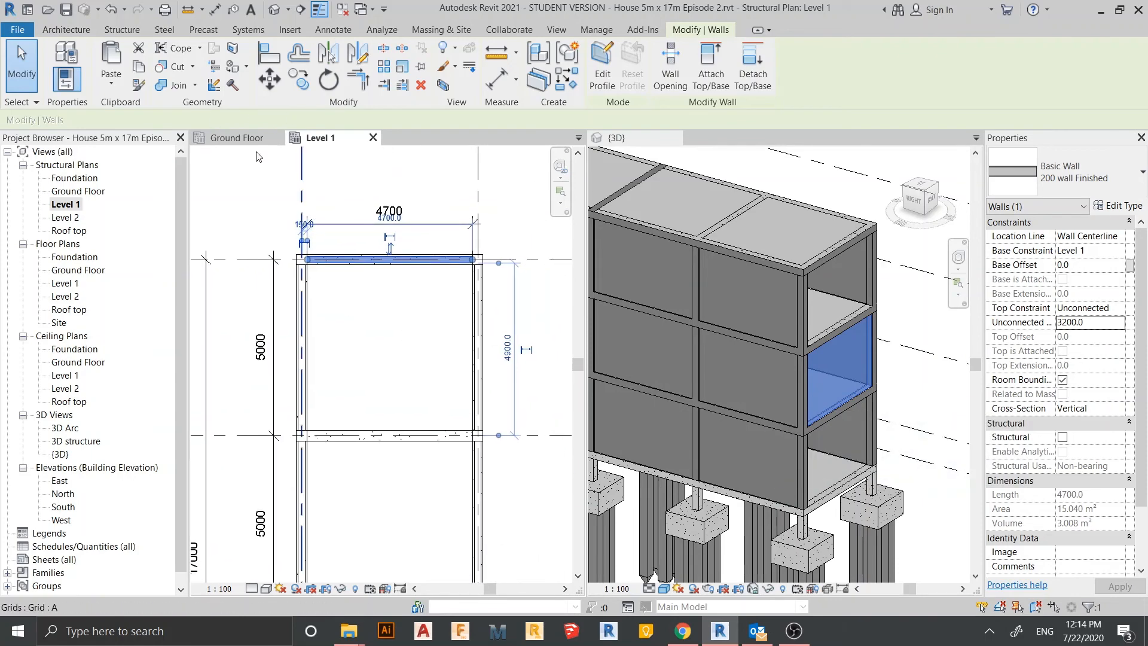
left_click(118, 85)
left_click(90, 141)
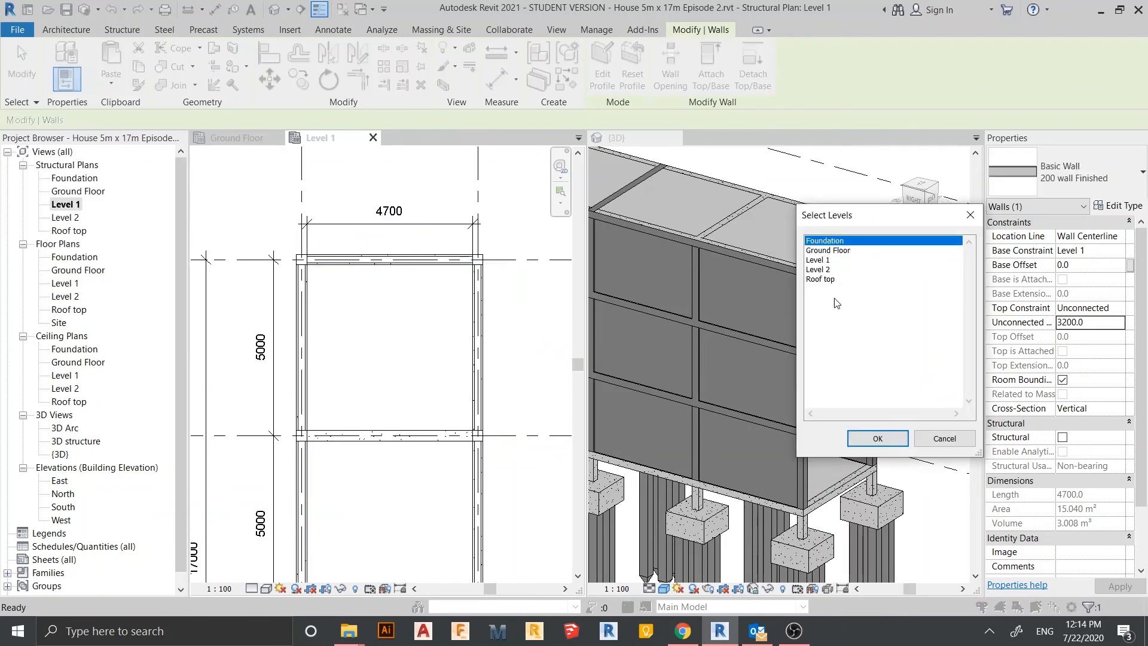
left_click(823, 261)
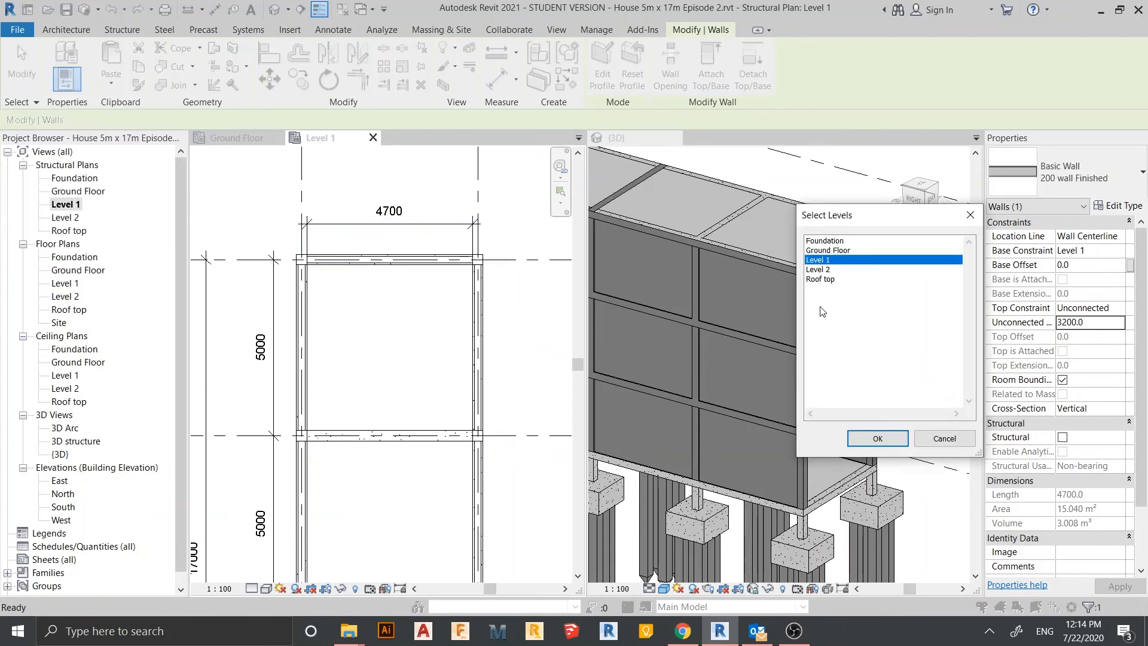
left_click(839, 270)
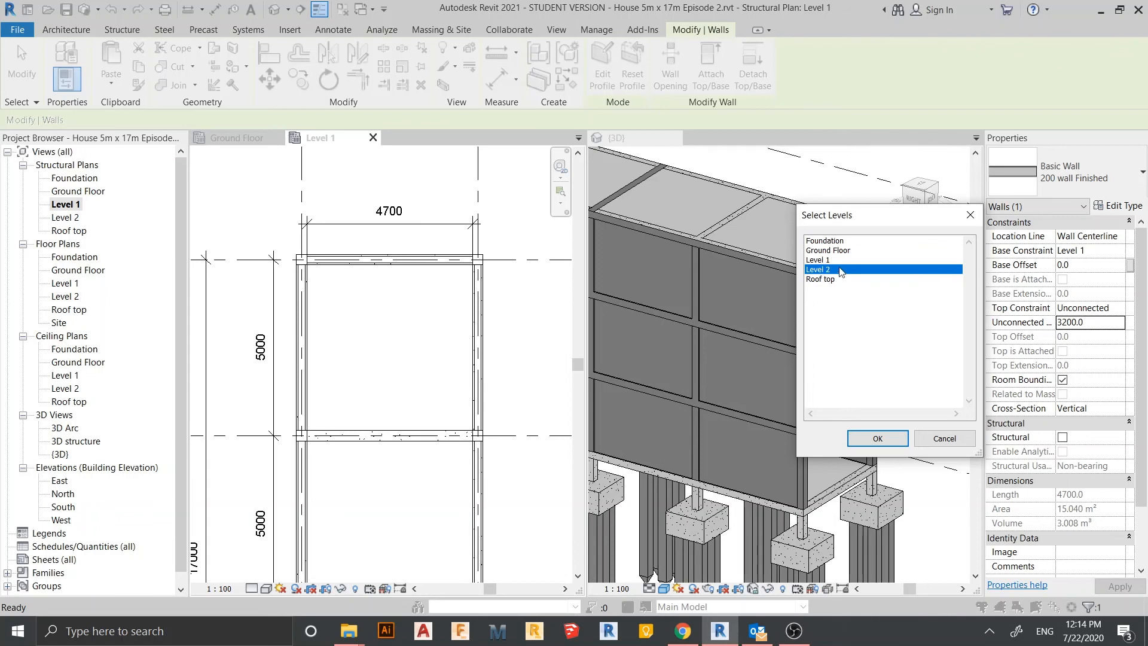
left_click(876, 439)
scroll(896, 505, "down", 4)
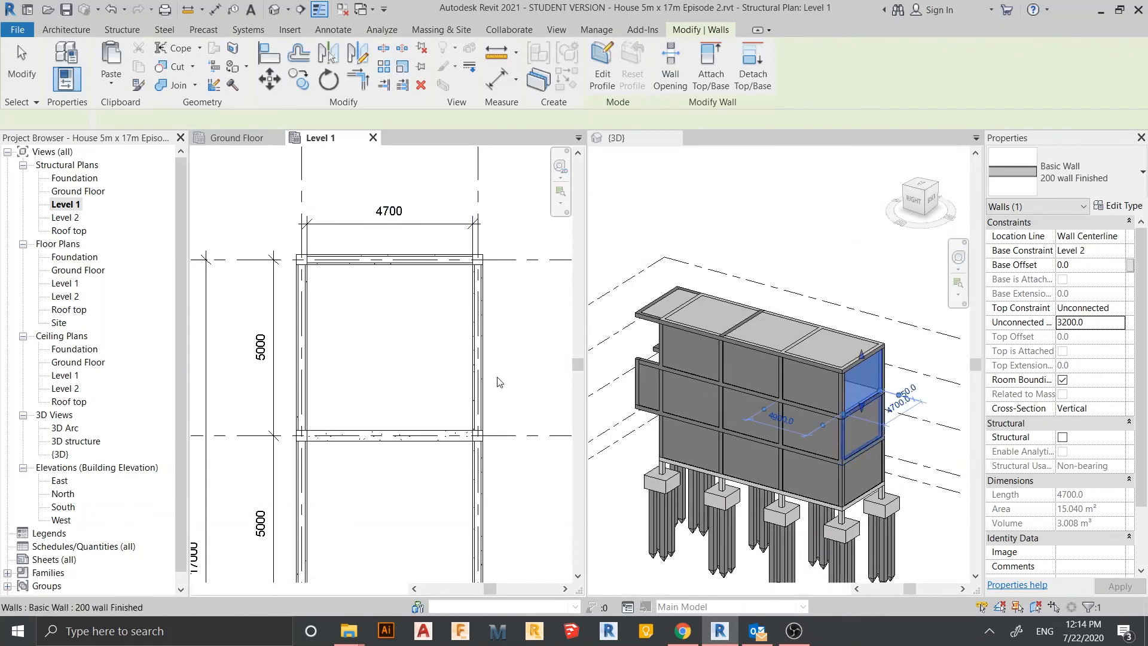
left_click(628, 418)
Close the Level 1 and Ground Floor structural plan views, leaving only the 3D view open.
scroll(747, 423, "down", 2)
scroll(448, 382, "down", 3)
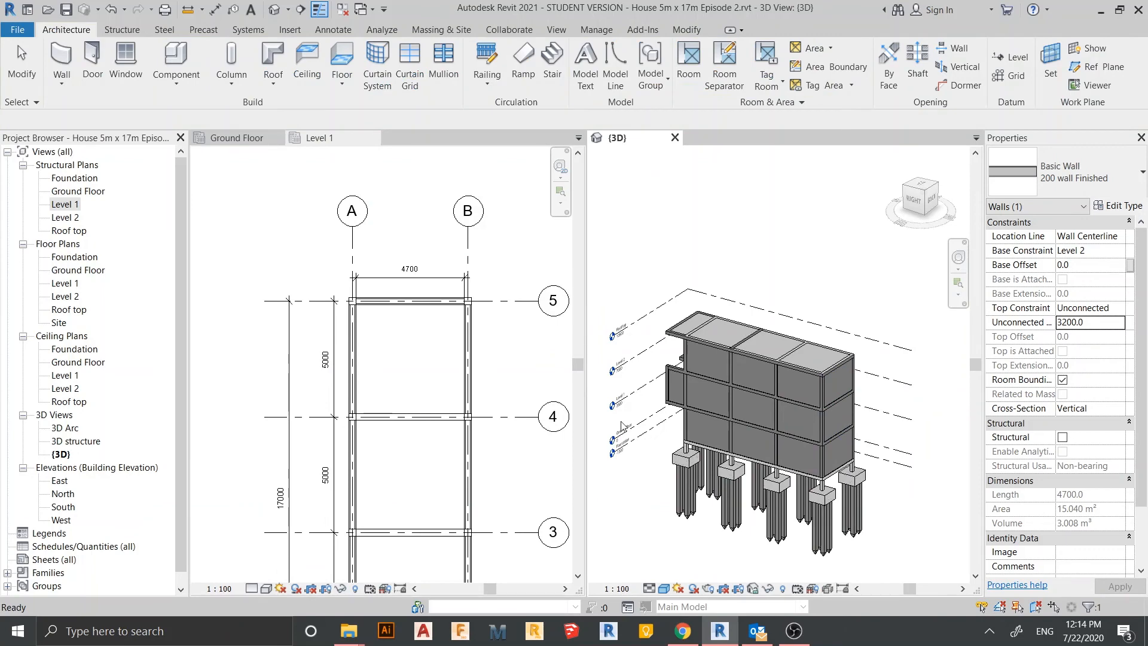
left_click(371, 138)
left_click(285, 138)
left_click(281, 136)
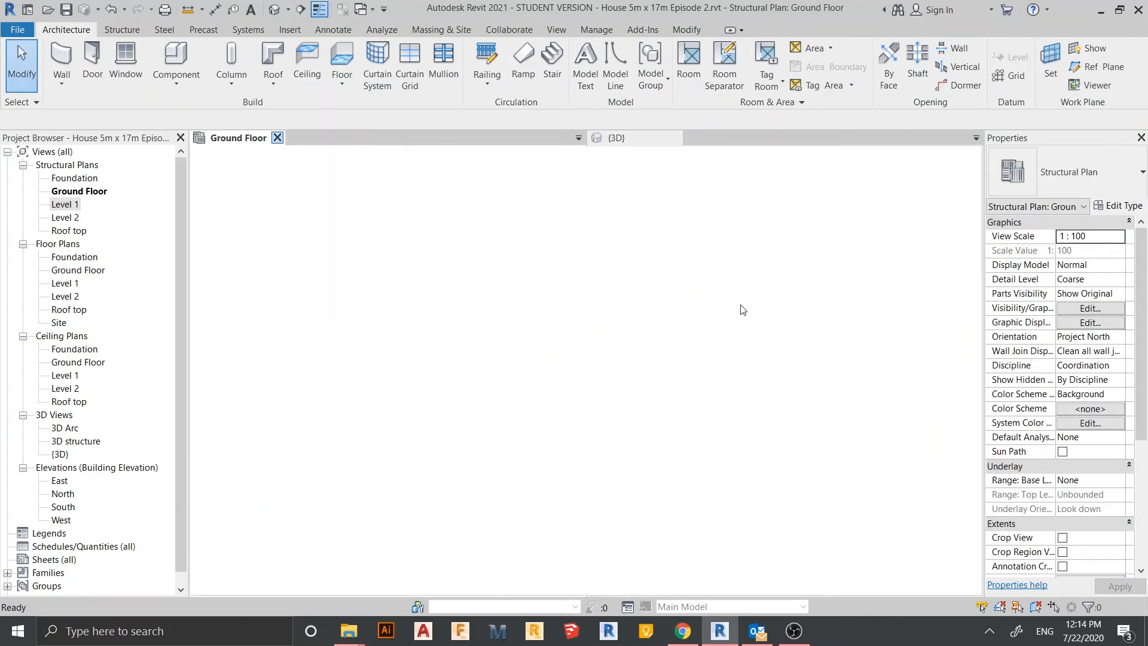
Examine the house's front bay, side walls and pile foundations in the 3D view.
middle_click_drag(685, 286, 646, 381, "shift")
middle_click_drag(646, 381, 561, 443)
scroll(562, 443, "up", 2)
middle_click_drag(631, 430, 574, 371)
middle_click_drag(574, 371, 600, 443, "shift")
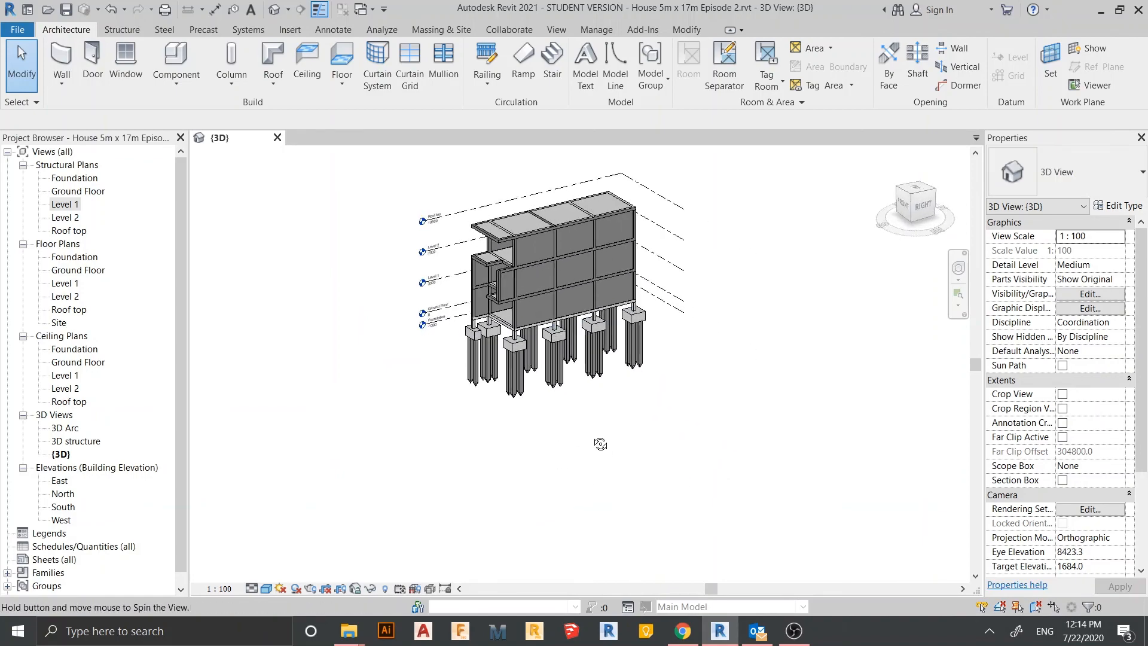
scroll(564, 299, "up", 6)
middle_click_drag(530, 336, 559, 336, "shift")
middle_click_drag(458, 357, 722, 450)
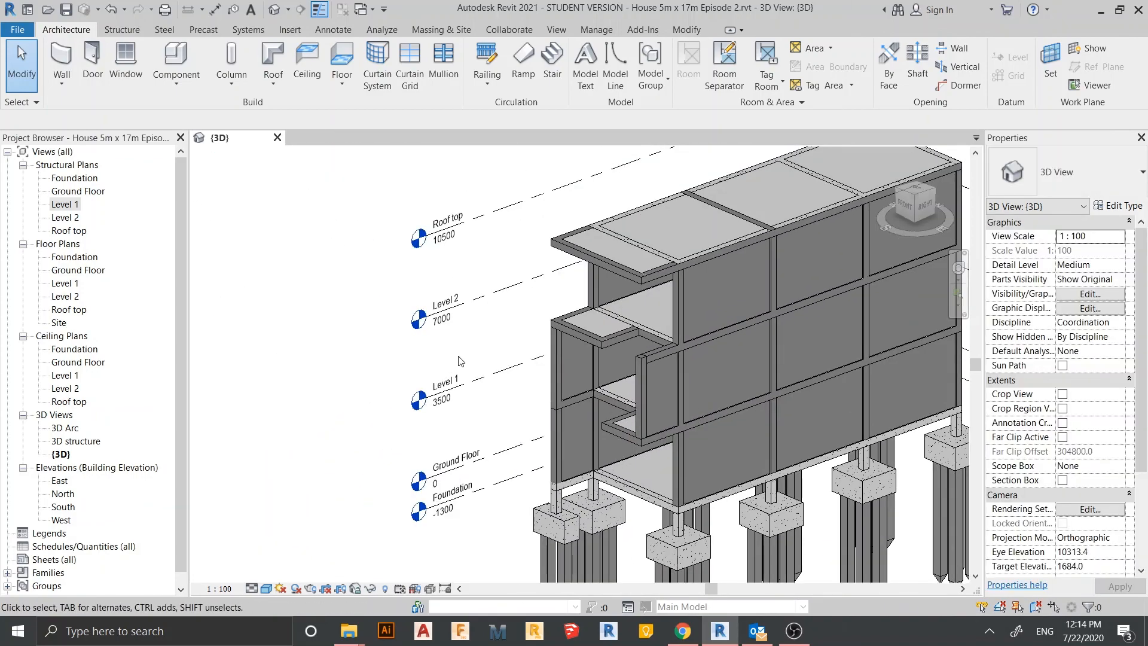
middle_click_drag(685, 365, 676, 409)
scroll(738, 374, "up", 1)
middle_click_drag(738, 374, 667, 297)
middle_click_drag(720, 427, 727, 332)
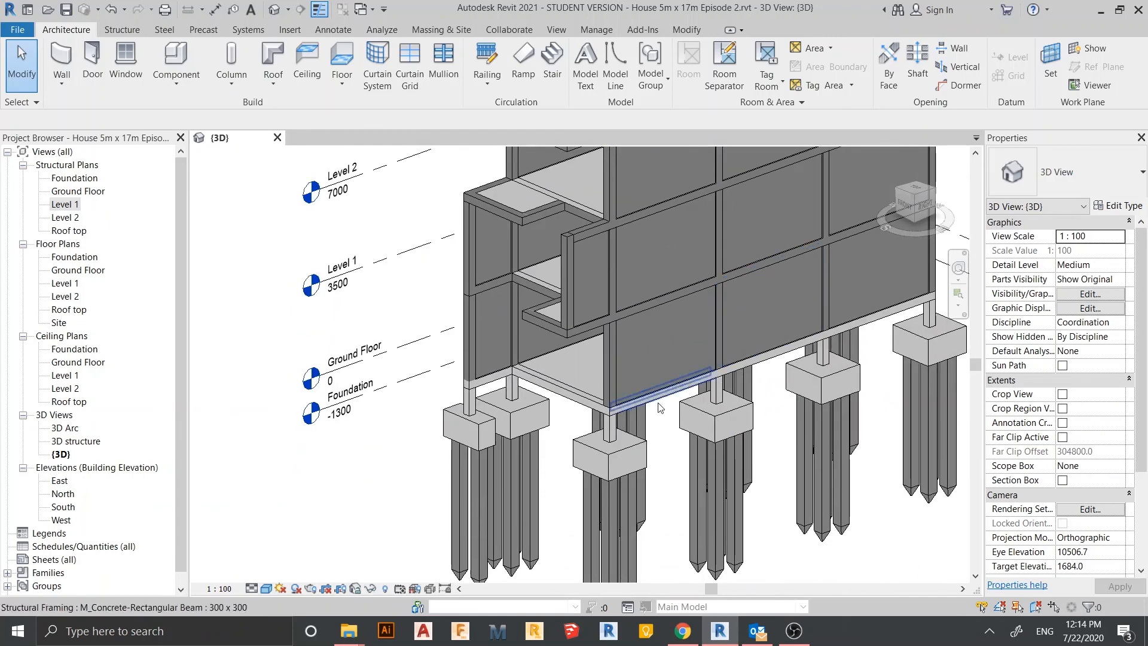
middle_click_drag(659, 406, 695, 378, "shift")
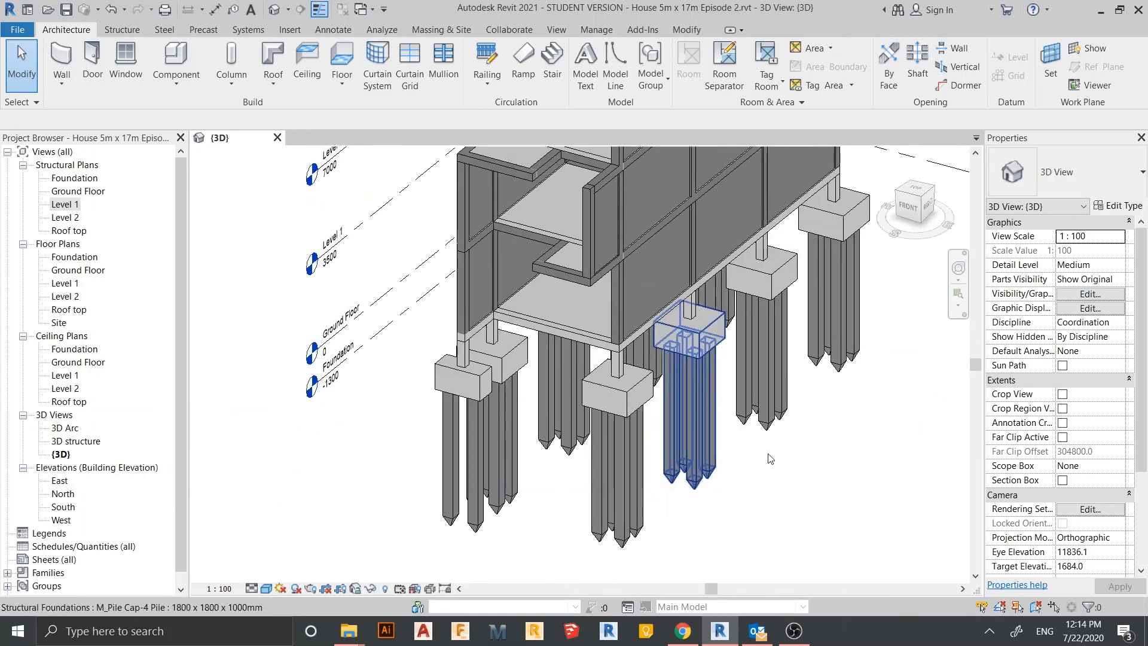
Set the 3D view's visual style to Realistic and turn on shadows.
left_click(267, 589)
left_click(280, 572)
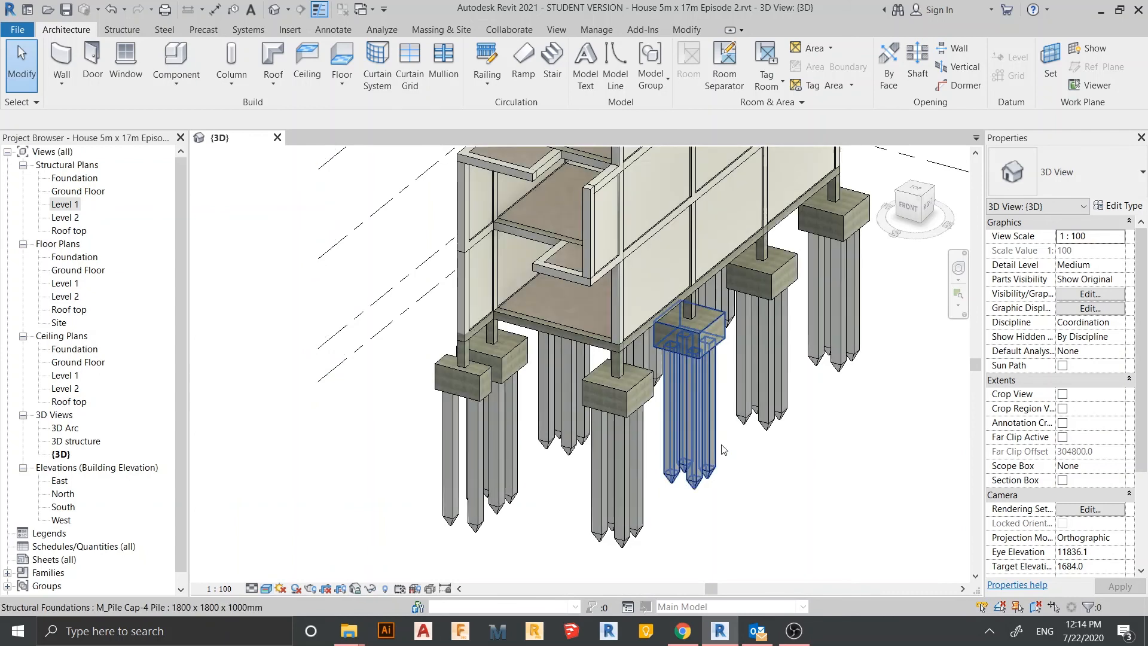
scroll(755, 390, "down", 5)
middle_click_drag(825, 430, 834, 409, "shift")
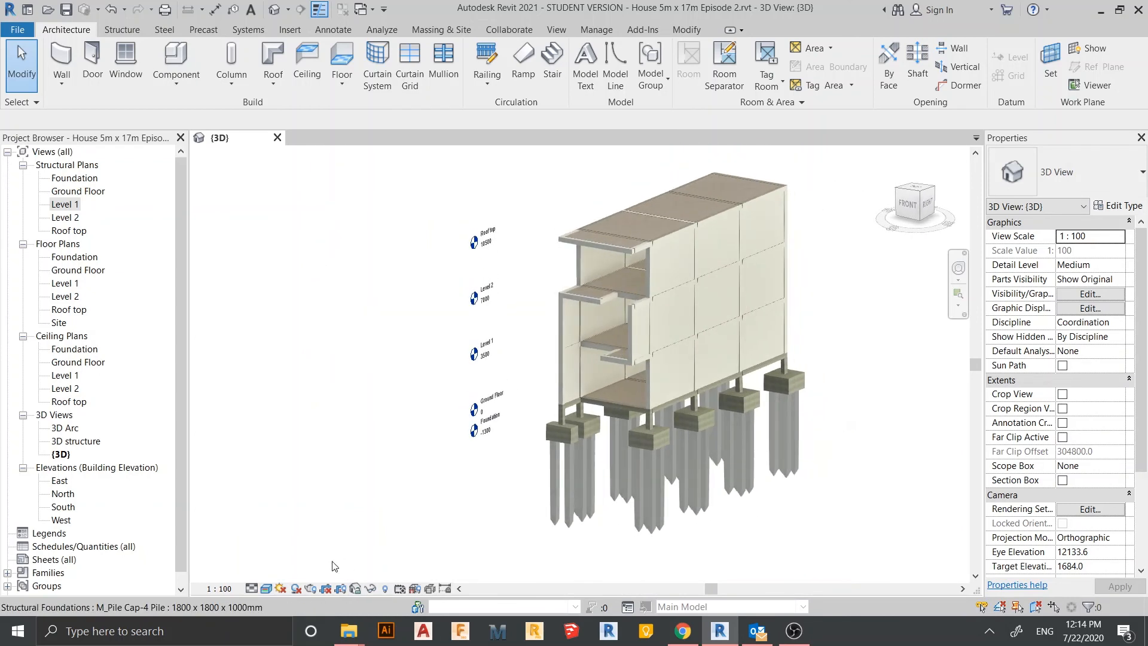
left_click(295, 589)
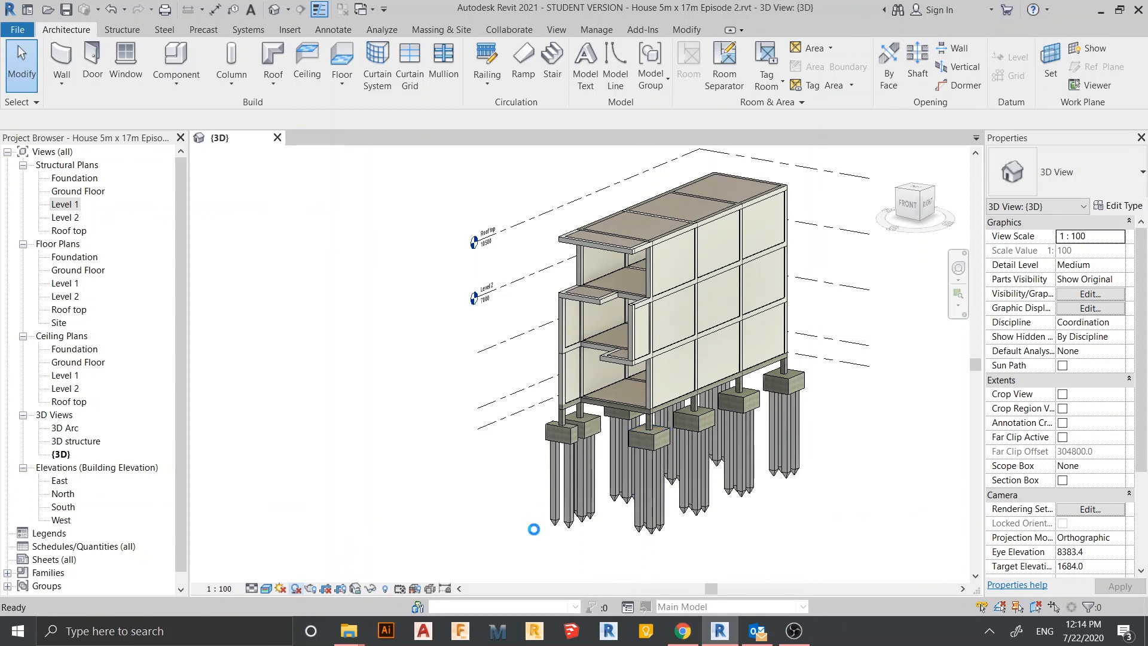
Inspect the finished walls, front openings and foundations of the textured, shadowed house model from several angles and distances.
middle_click_drag(444, 404, 680, 491, "shift")
scroll(679, 494, "up", 2)
middle_click_drag(528, 293, 535, 327)
middle_click_drag(471, 382, 494, 518)
scroll(479, 426, "up", 2)
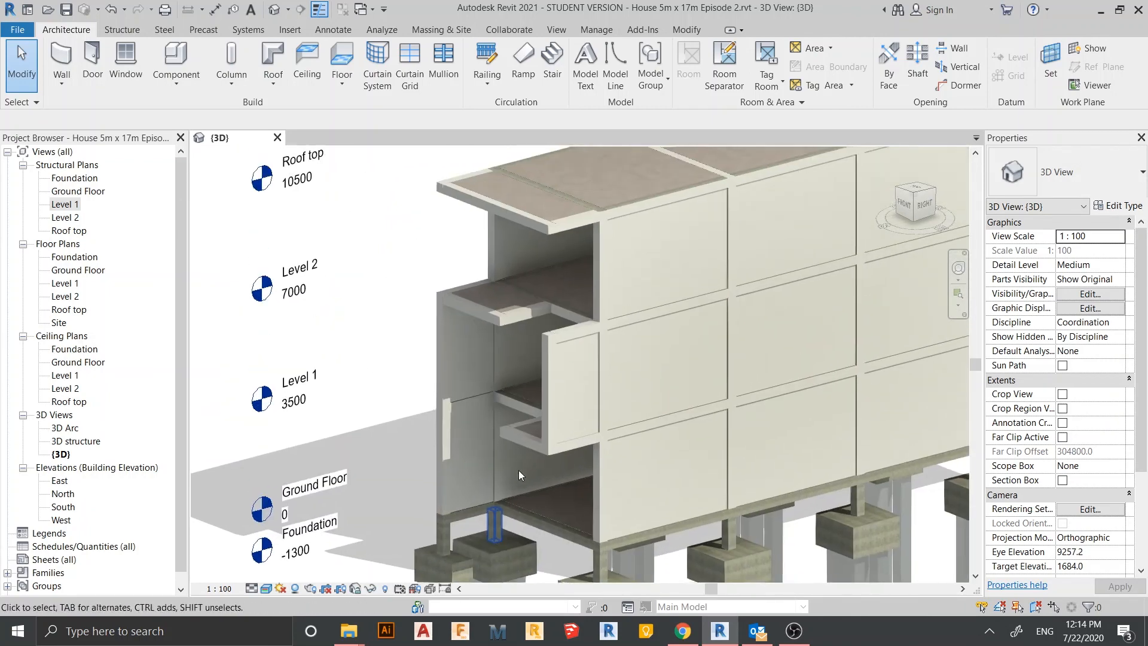
middle_click_drag(627, 428, 552, 343)
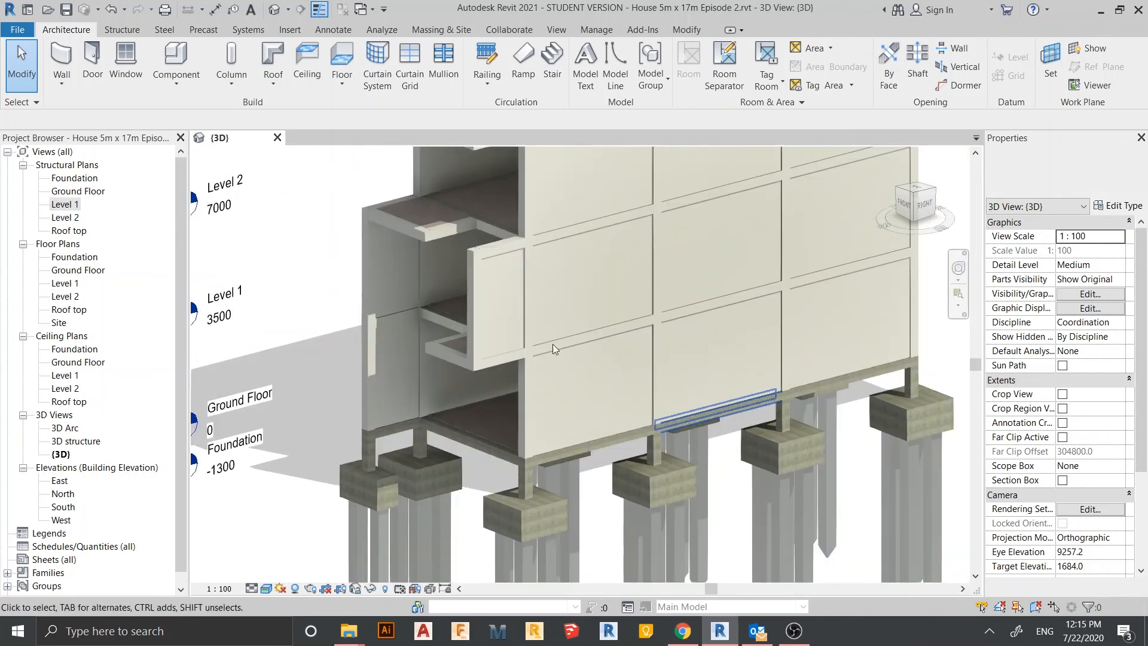
middle_click_drag(691, 510, 717, 509)
scroll(590, 493, "down", 1)
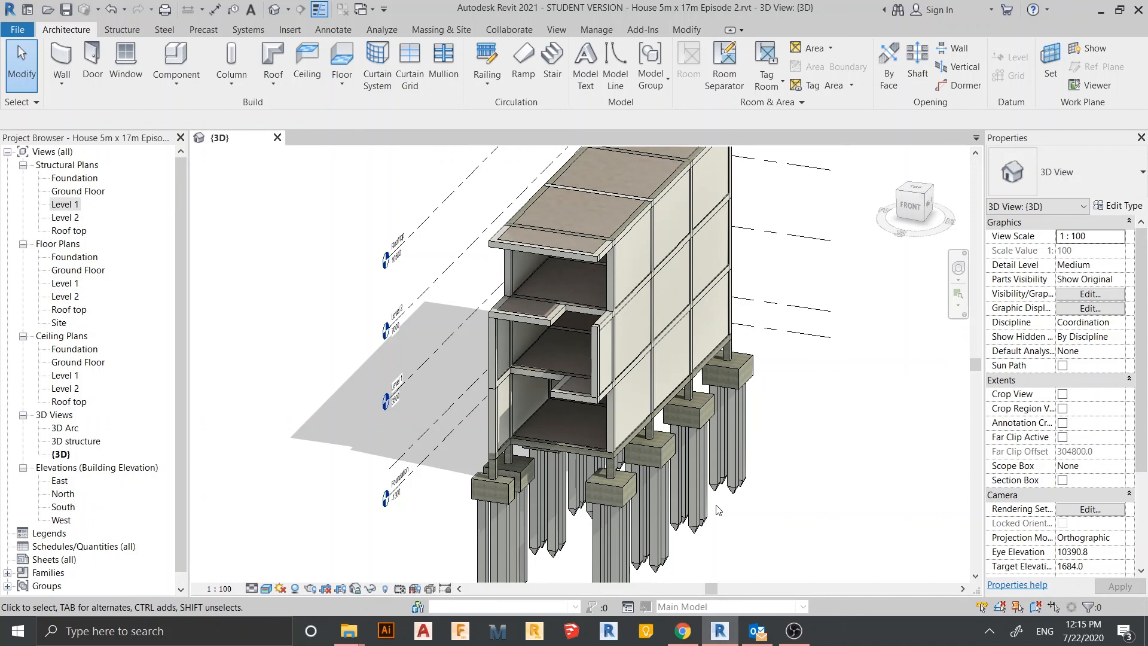
middle_click_drag(718, 510, 765, 456)
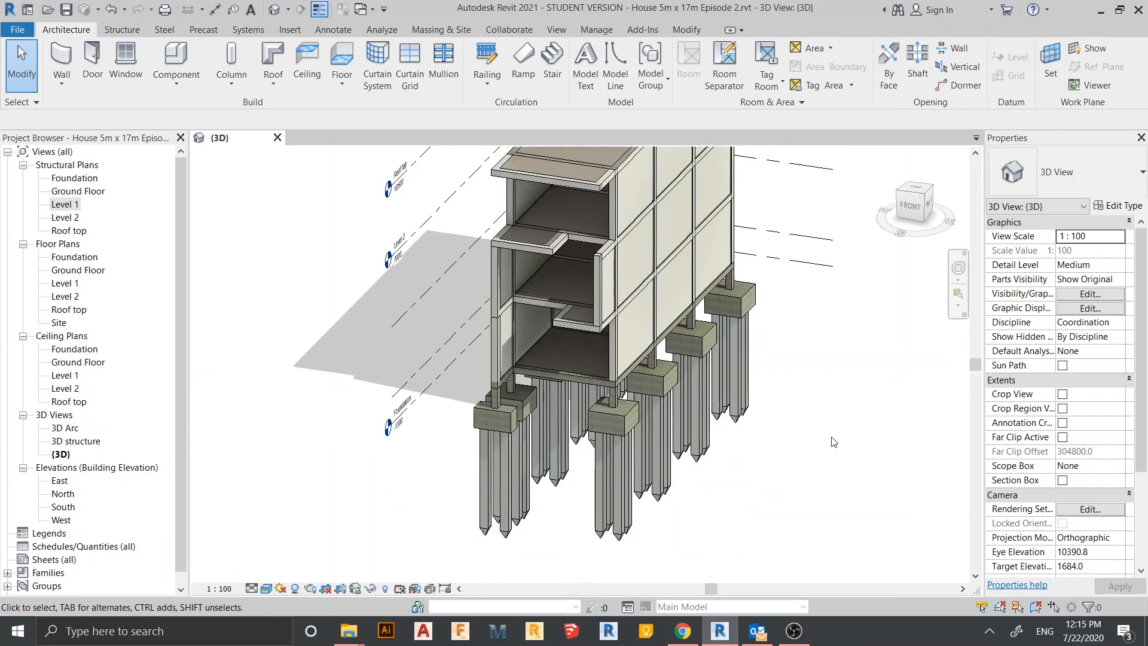
scroll(834, 417, "down", 3)
middle_click_drag(834, 417, 807, 448, "shift")
middle_click_drag(871, 402, 798, 420)
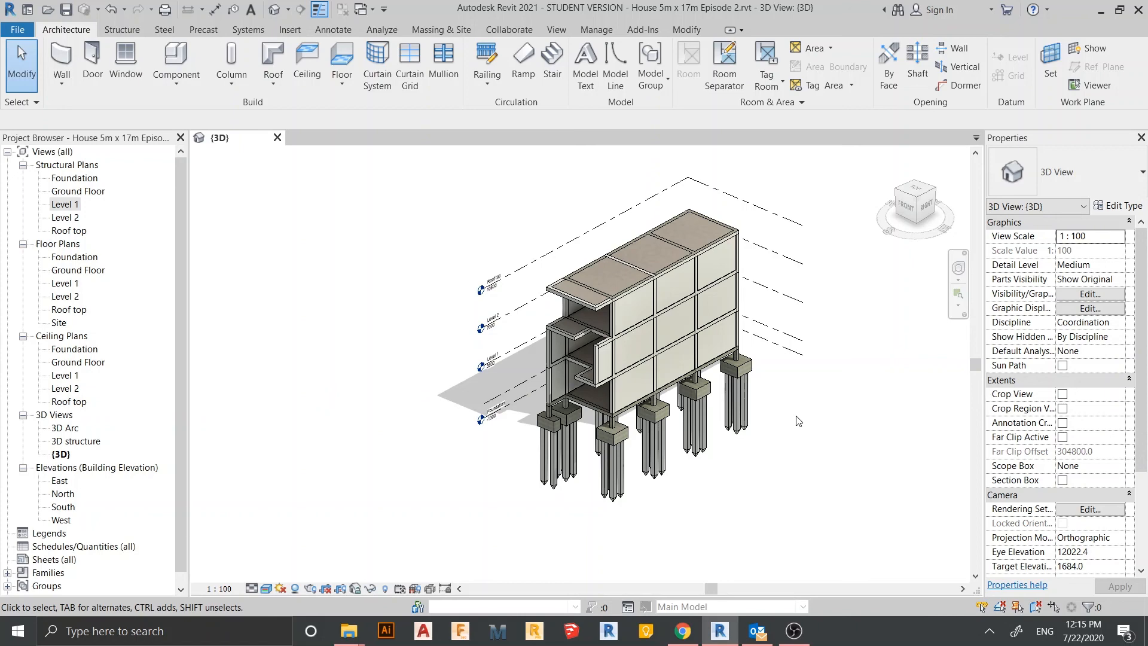
middle_click_drag(798, 420, 801, 465)
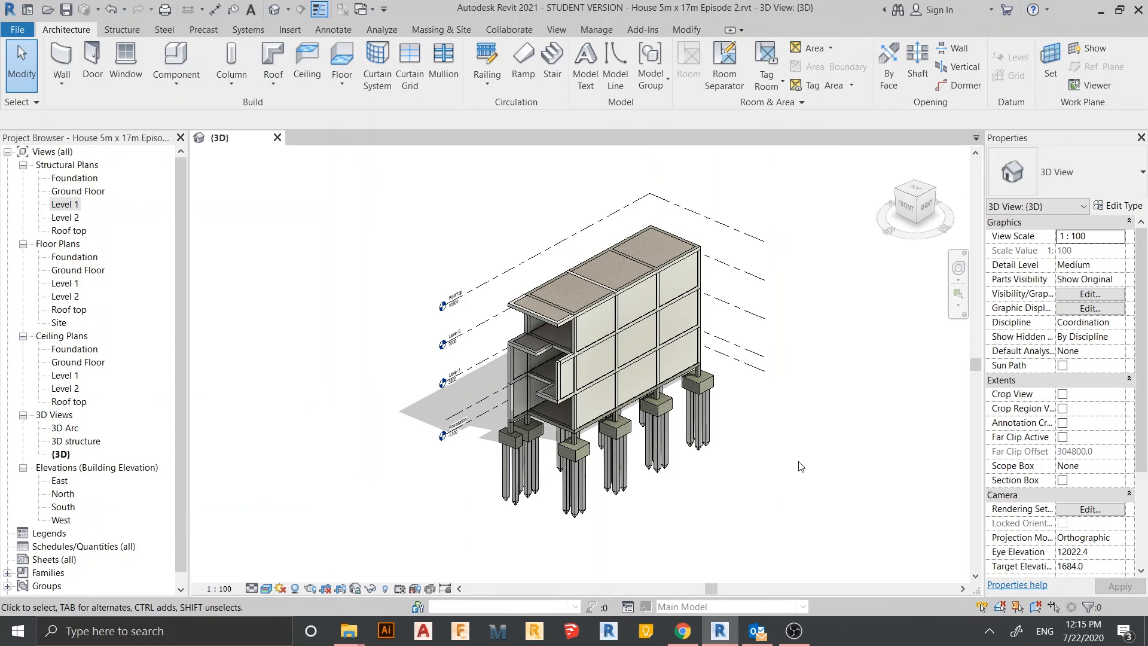
middle_click_drag(822, 502, 830, 446)
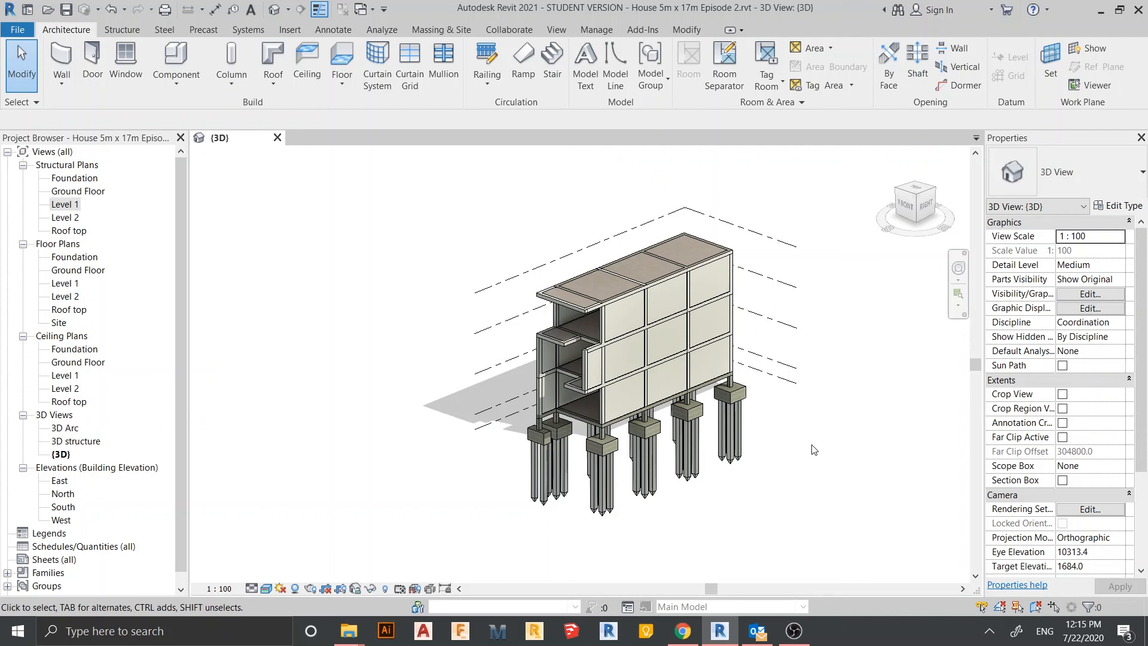
middle_click_drag(813, 449, 783, 393)
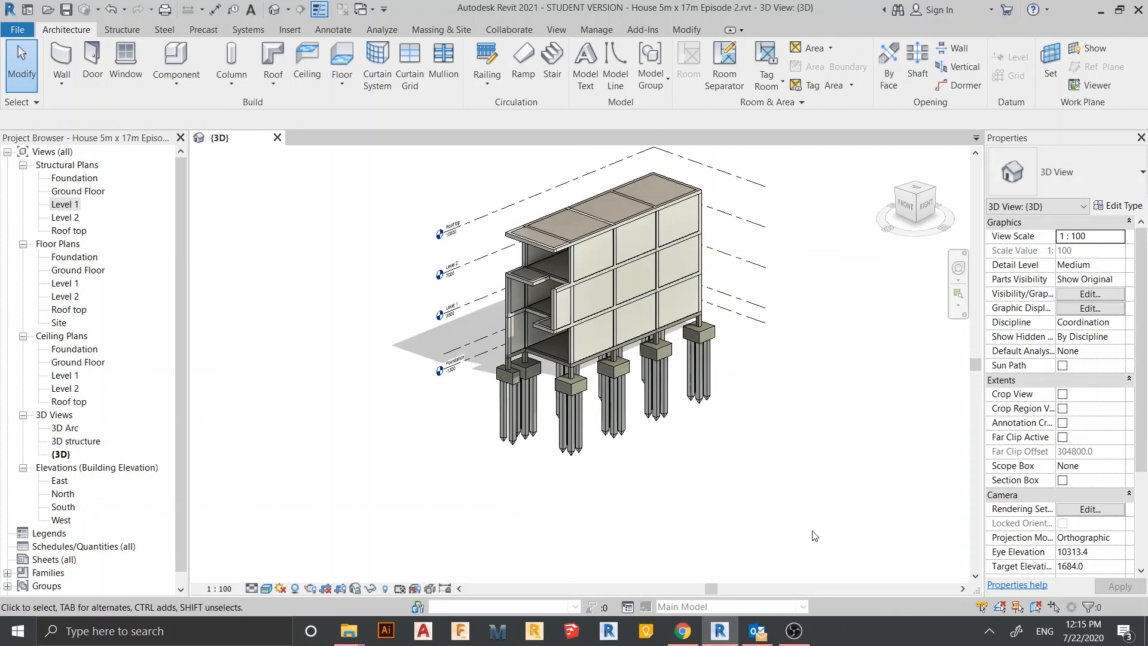